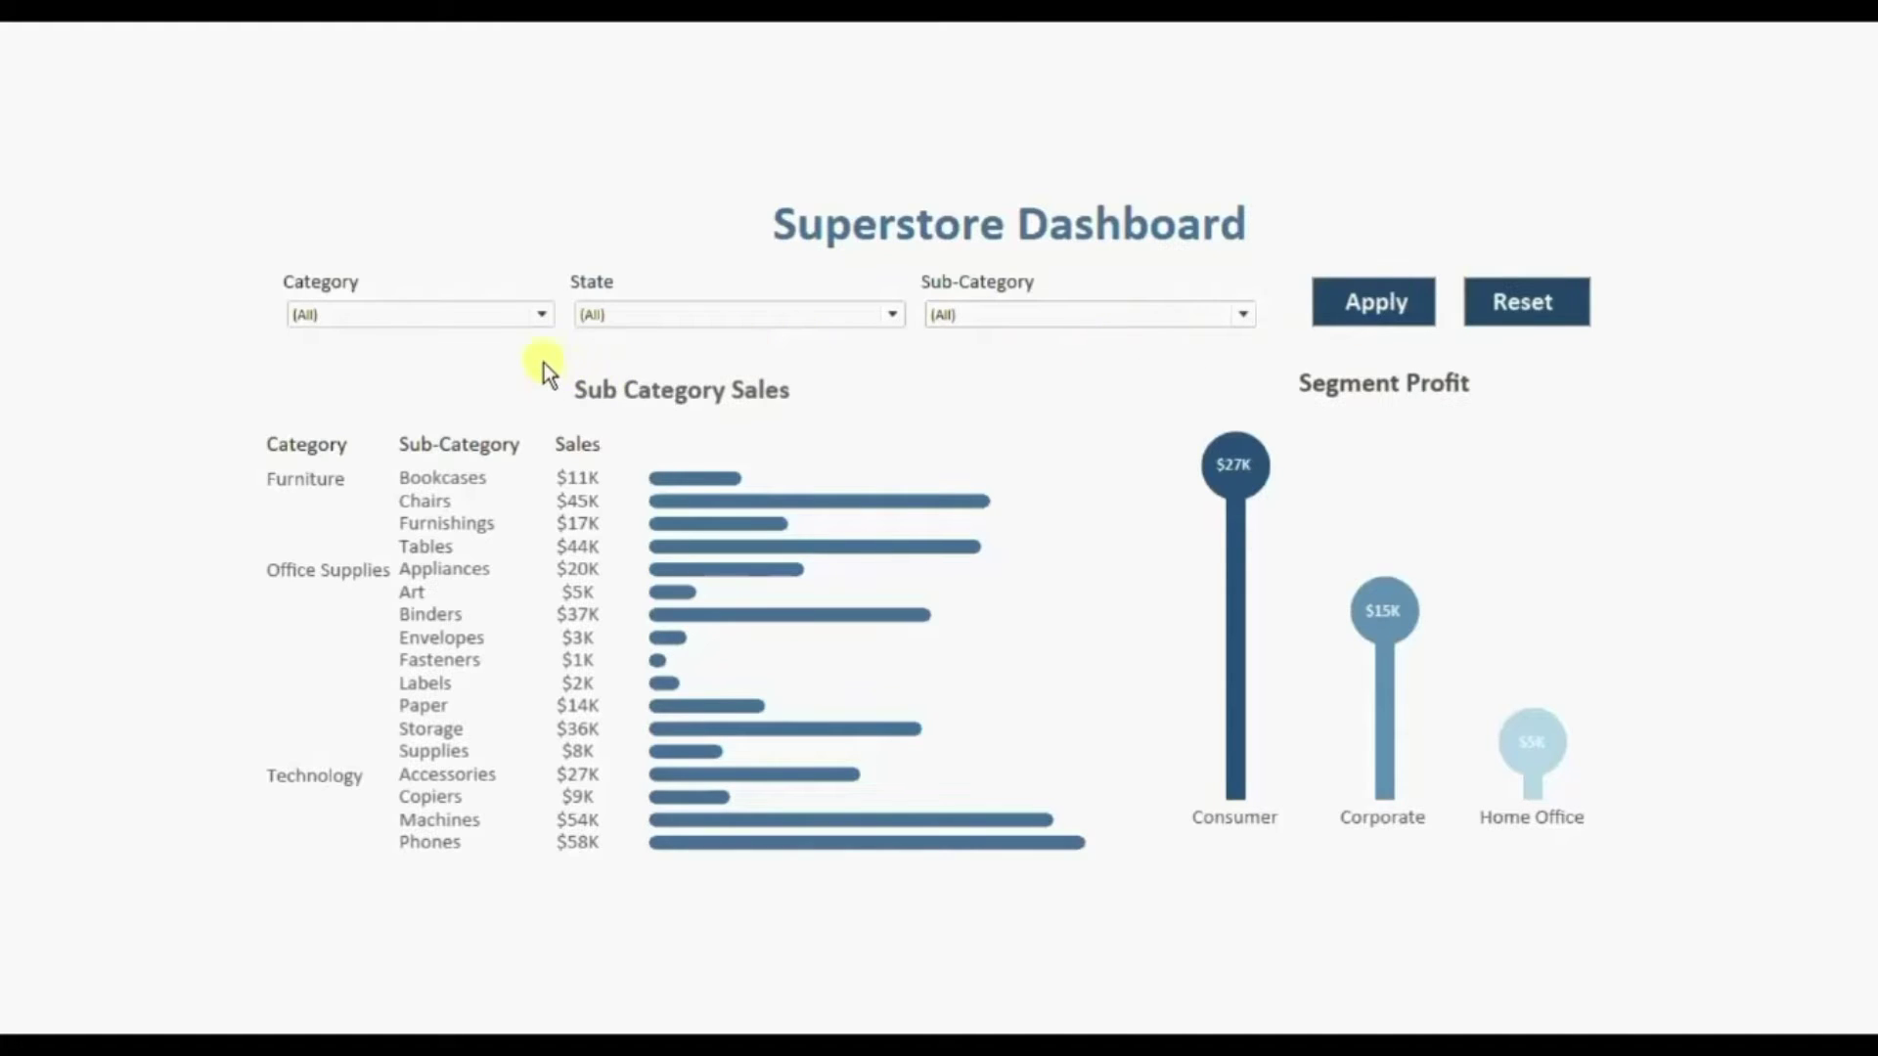
Exclude Furniture from the Category filter, and Alabama and Georgia from the State filter.
{"action": "left_click", "coordinate": [537, 317]}
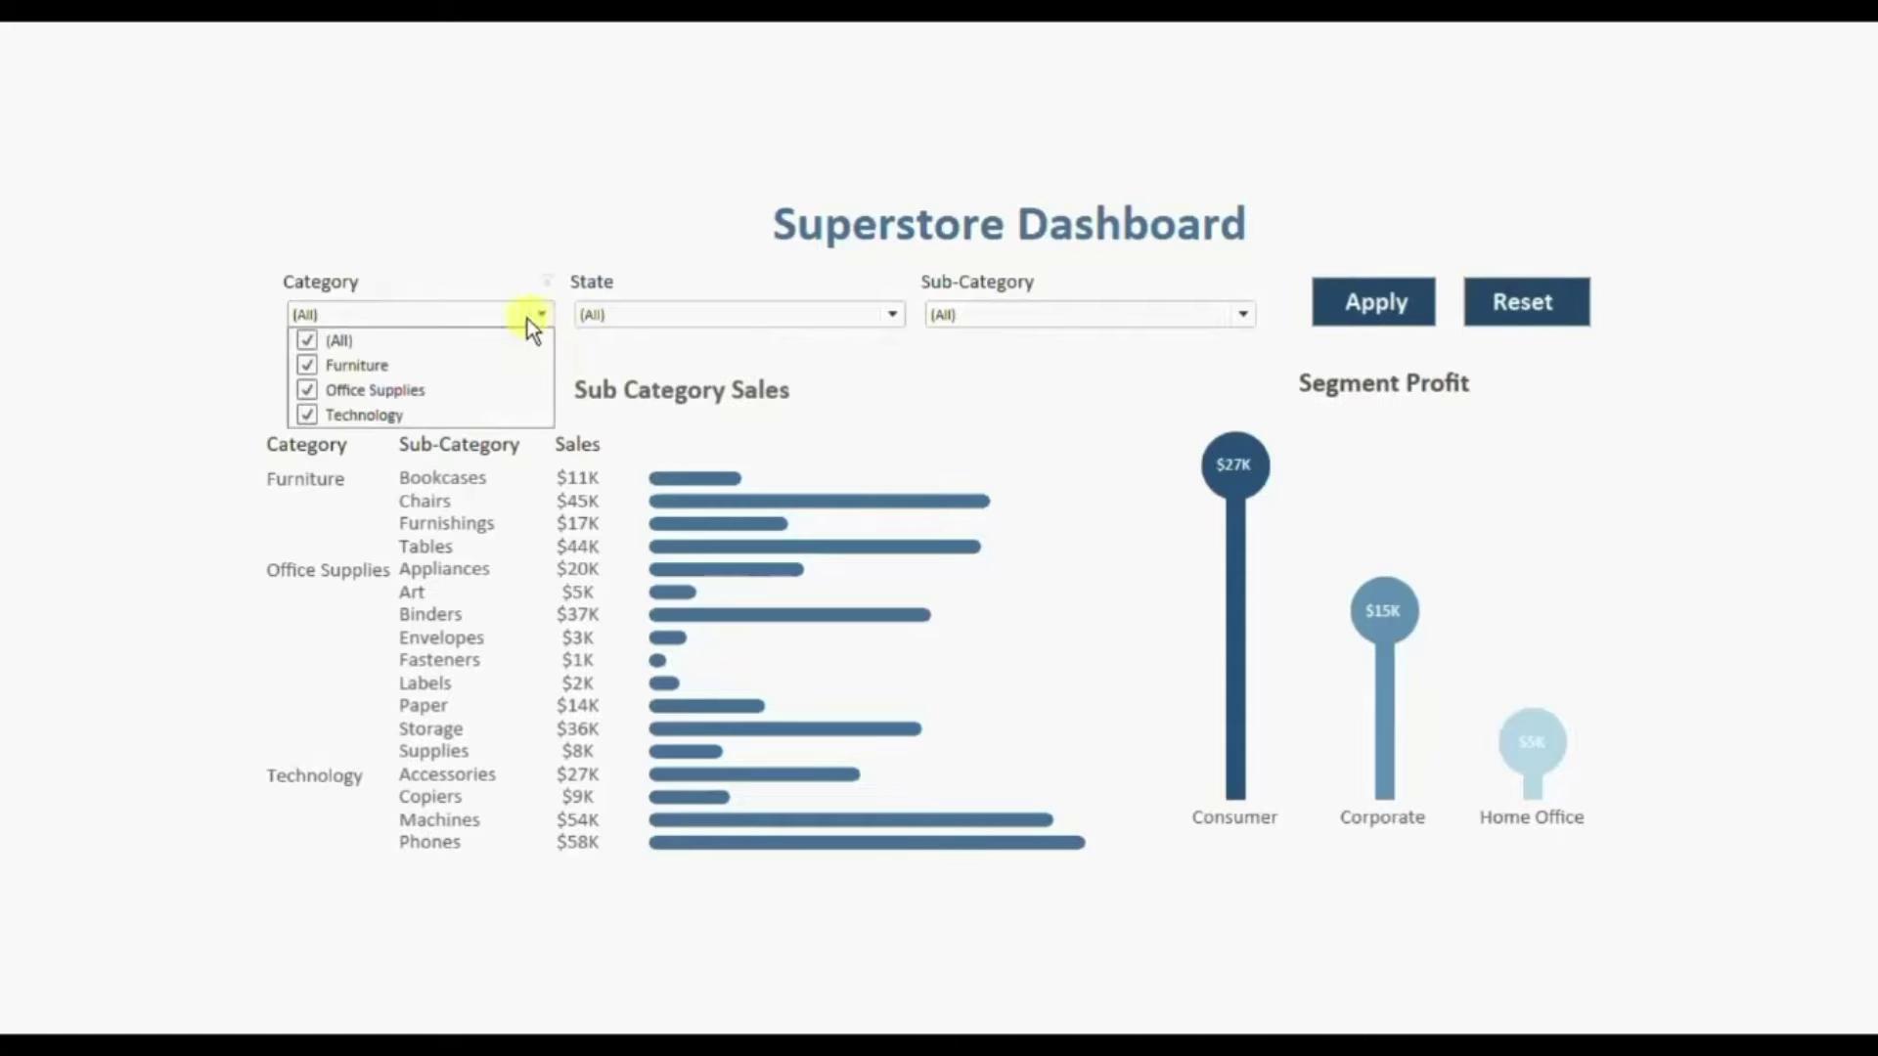
{"action": "left_click", "coordinate": [310, 365]}
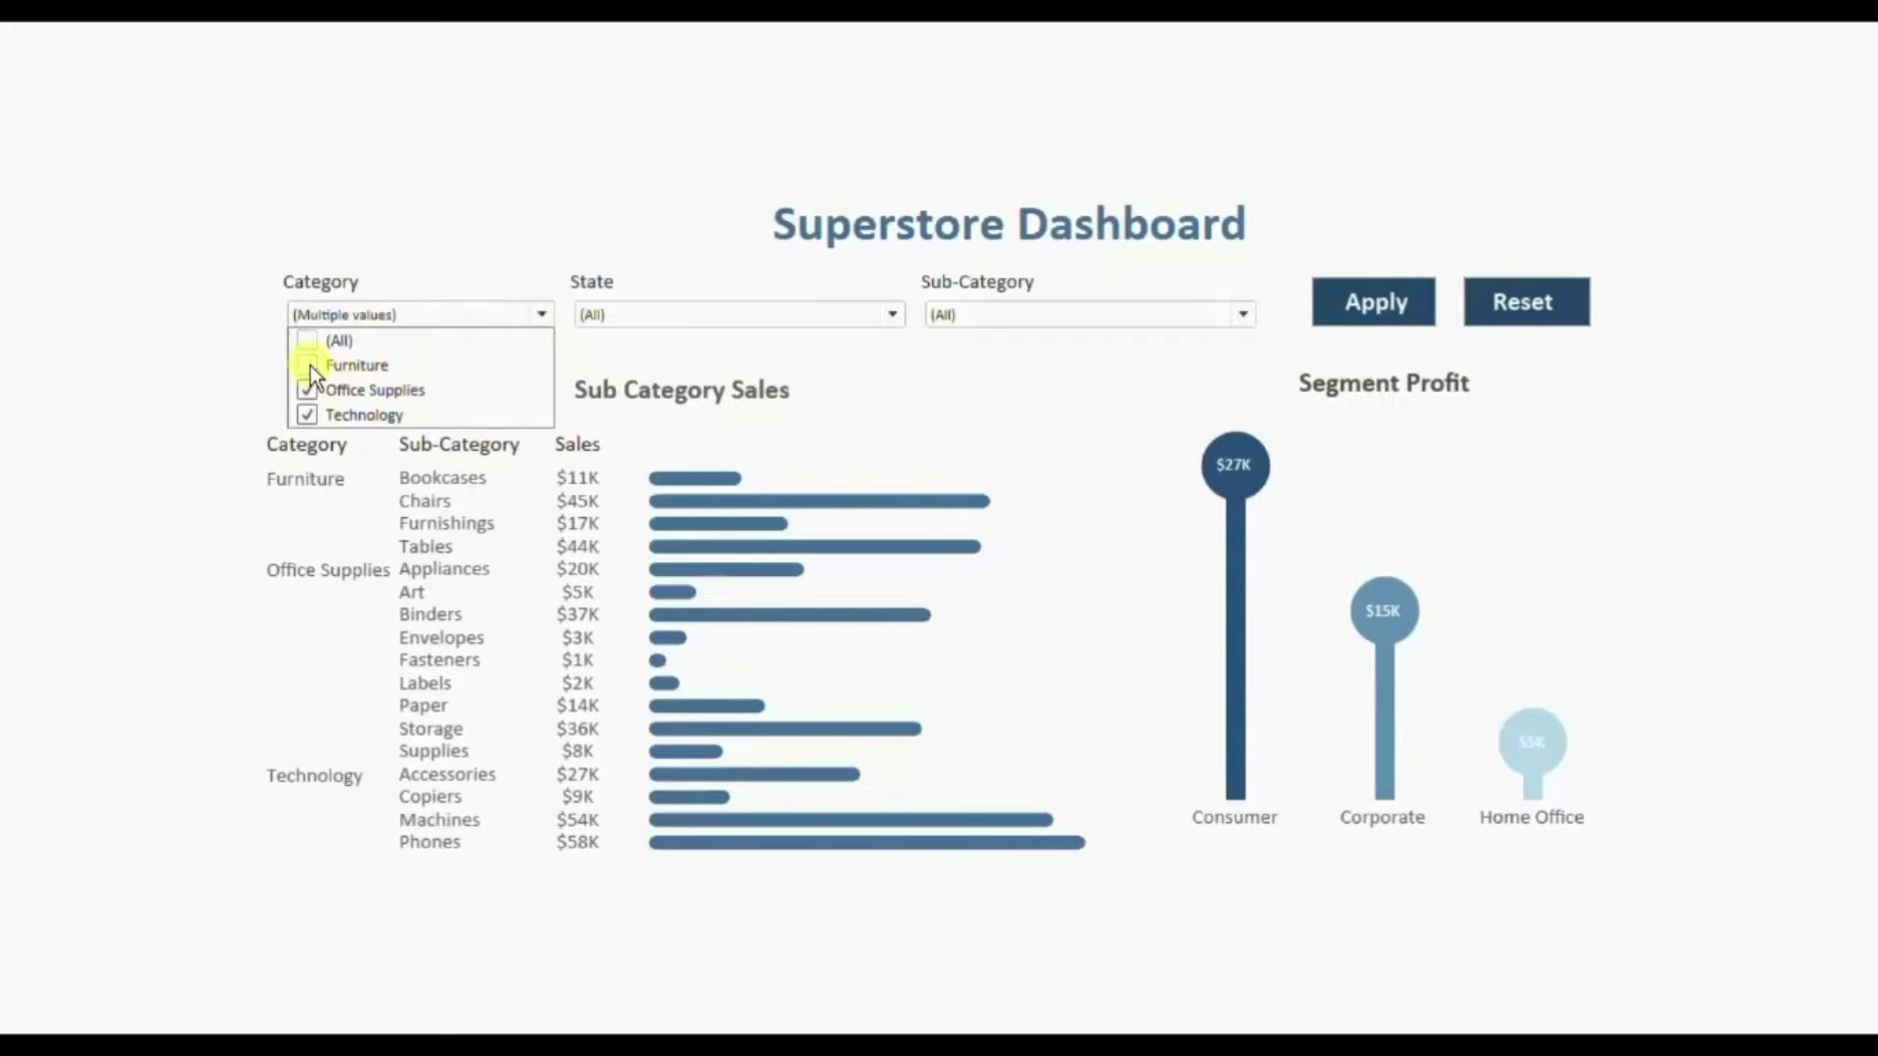
{"action": "left_click", "coordinate": [653, 311]}
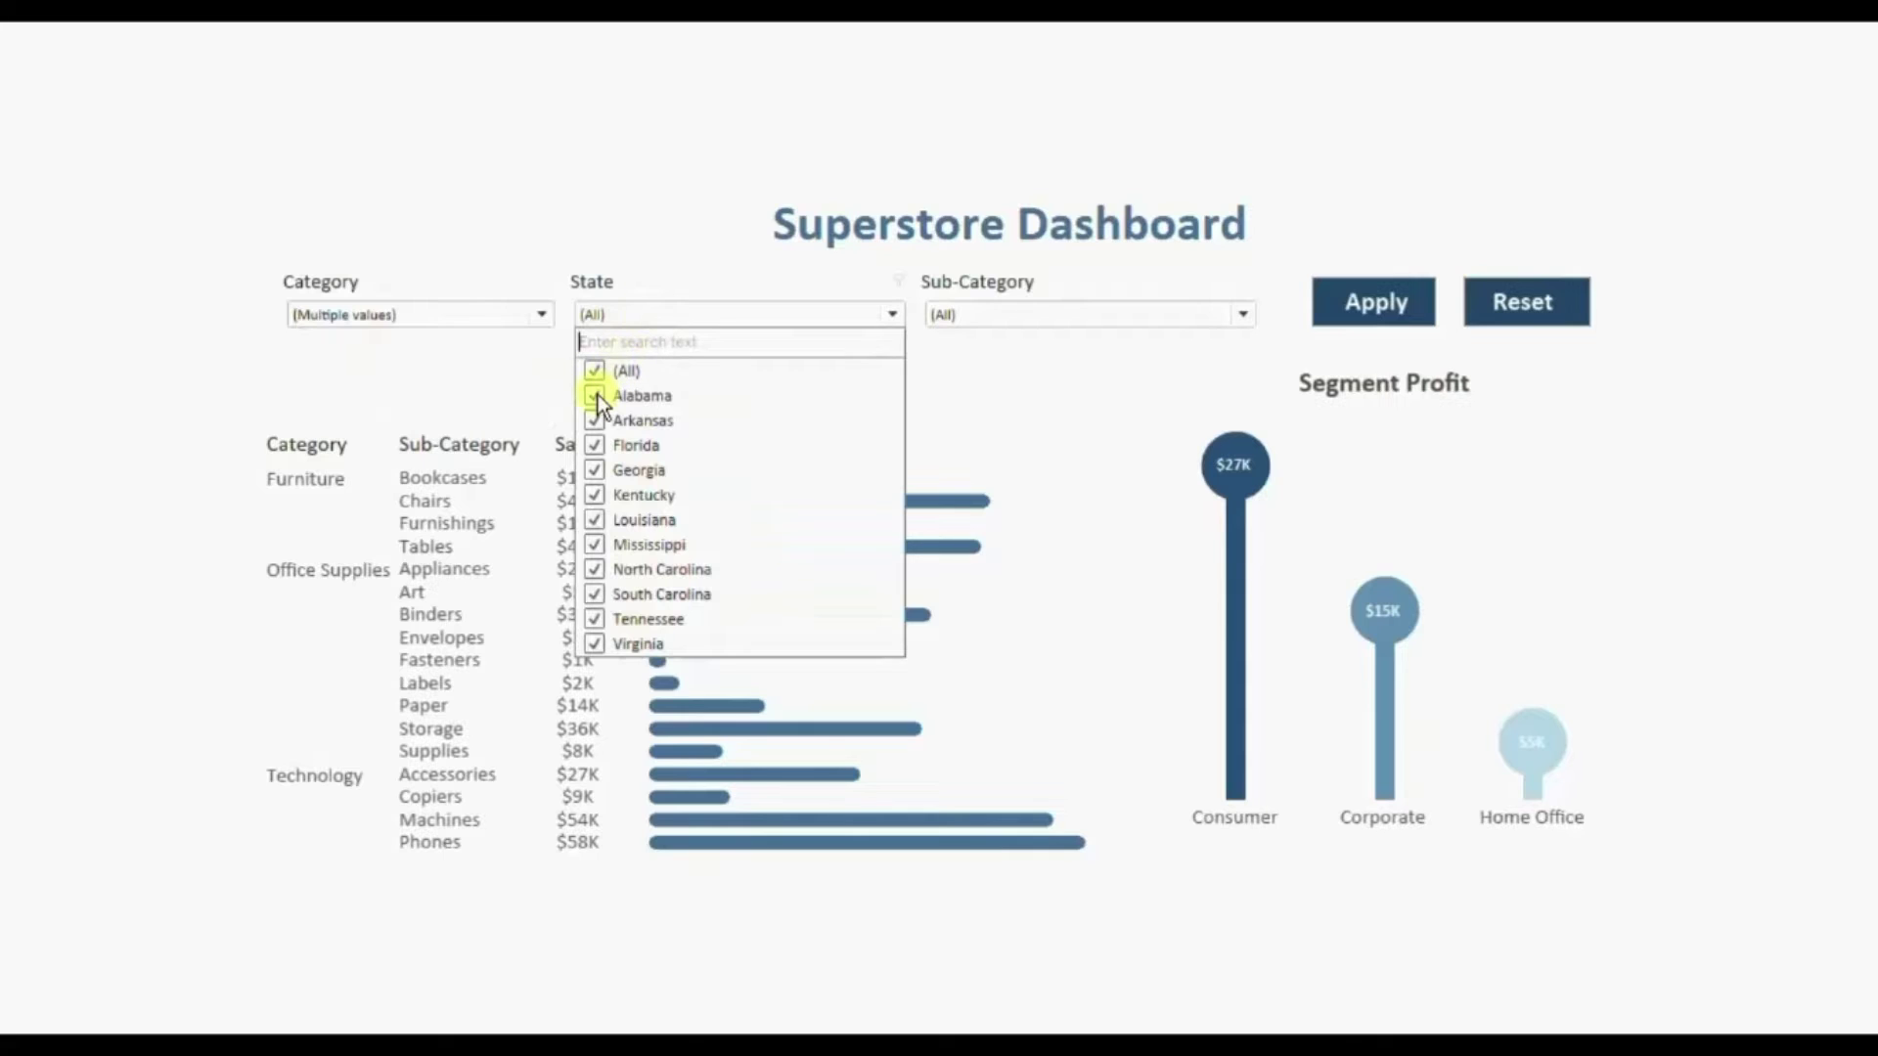
{"action": "left_click", "coordinate": [597, 395]}
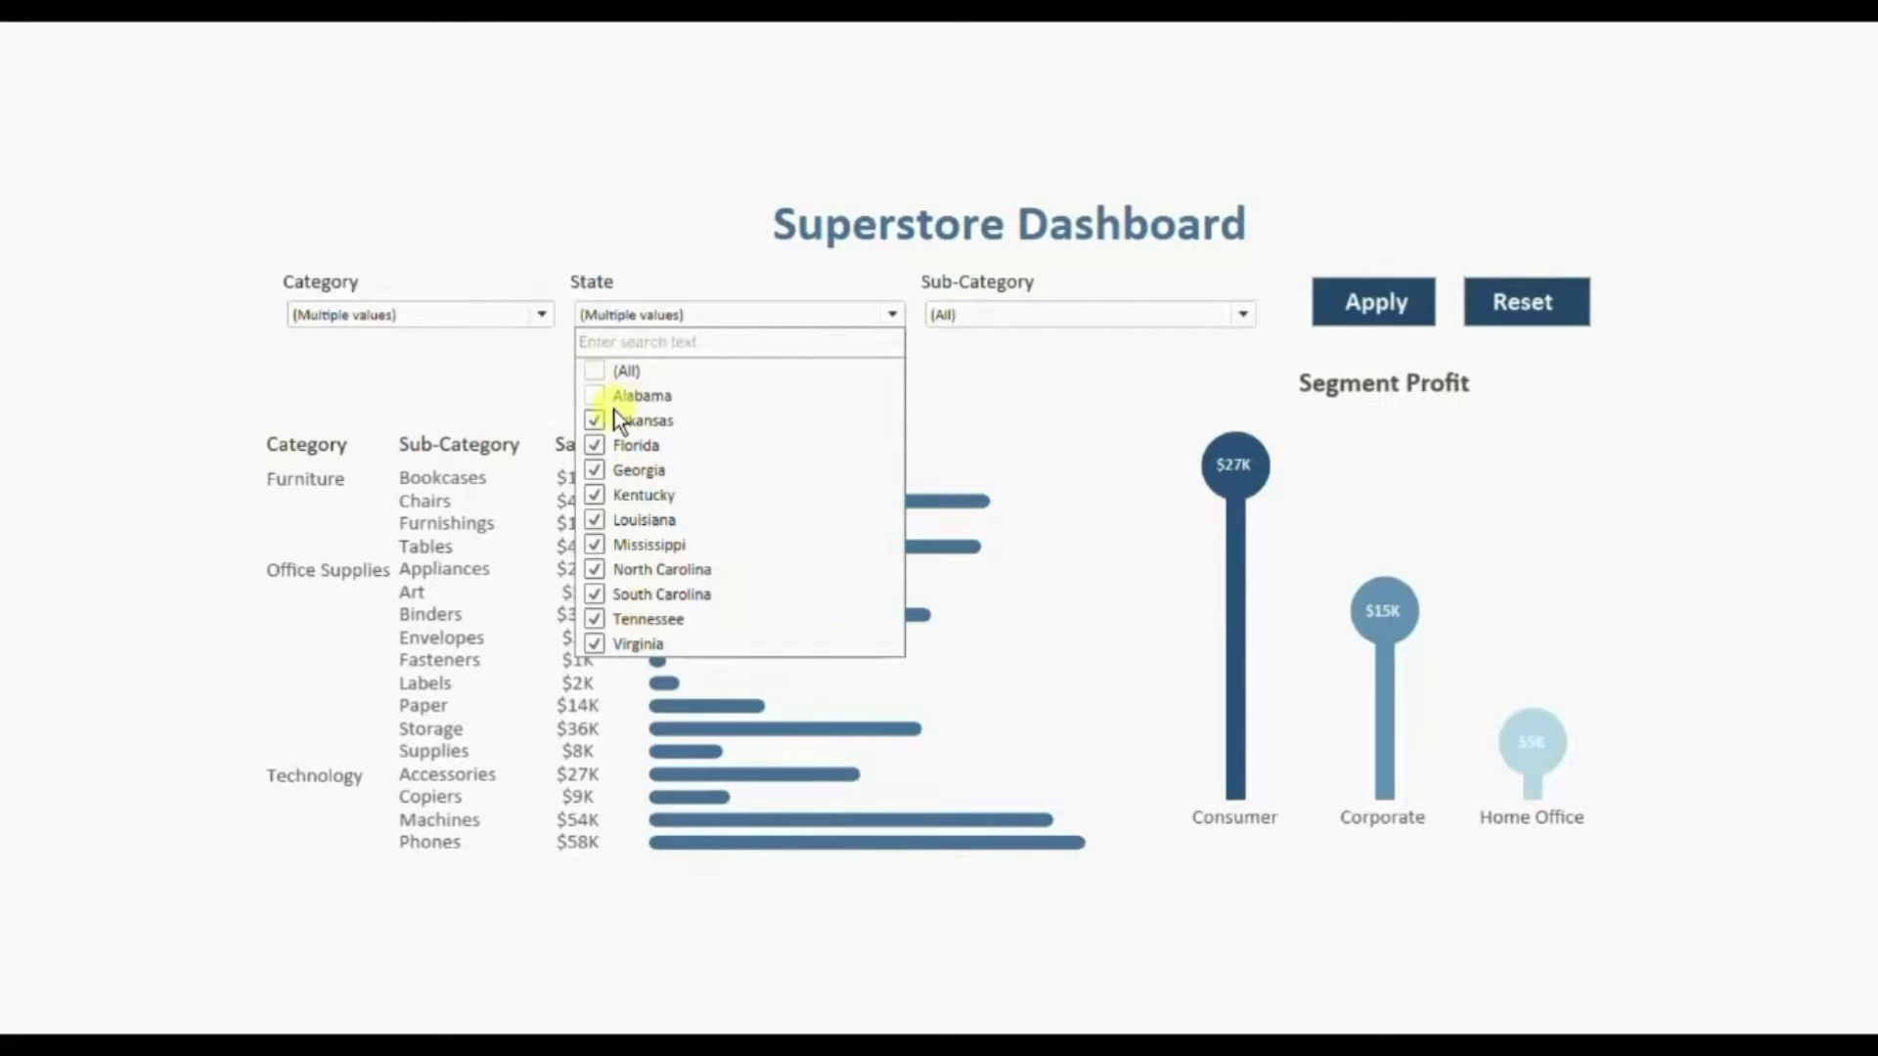
{"action": "left_click", "coordinate": [597, 469]}
Exclude Appliances, Art and Binders from the Sub-Category filter and apply all pending filter selections to the dashboard.
{"action": "left_click", "coordinate": [995, 314]}
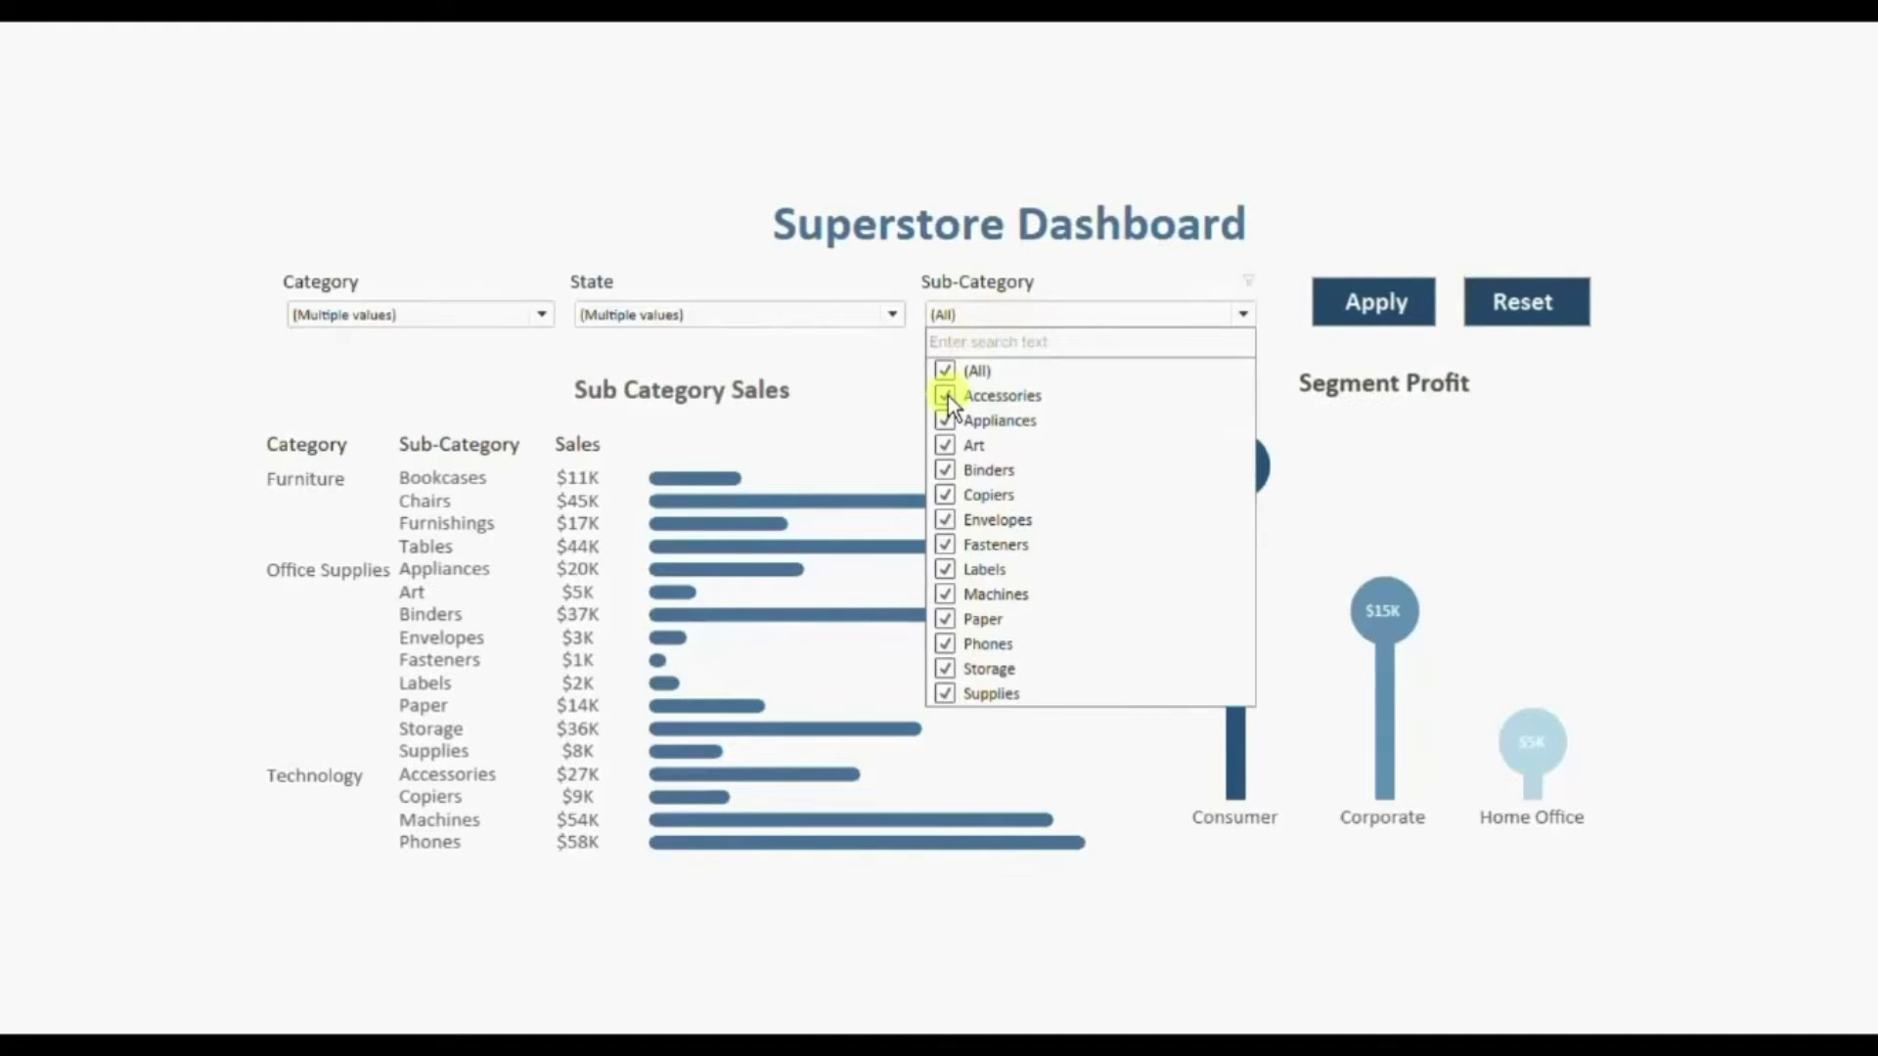
{"action": "left_click", "coordinate": [947, 421]}
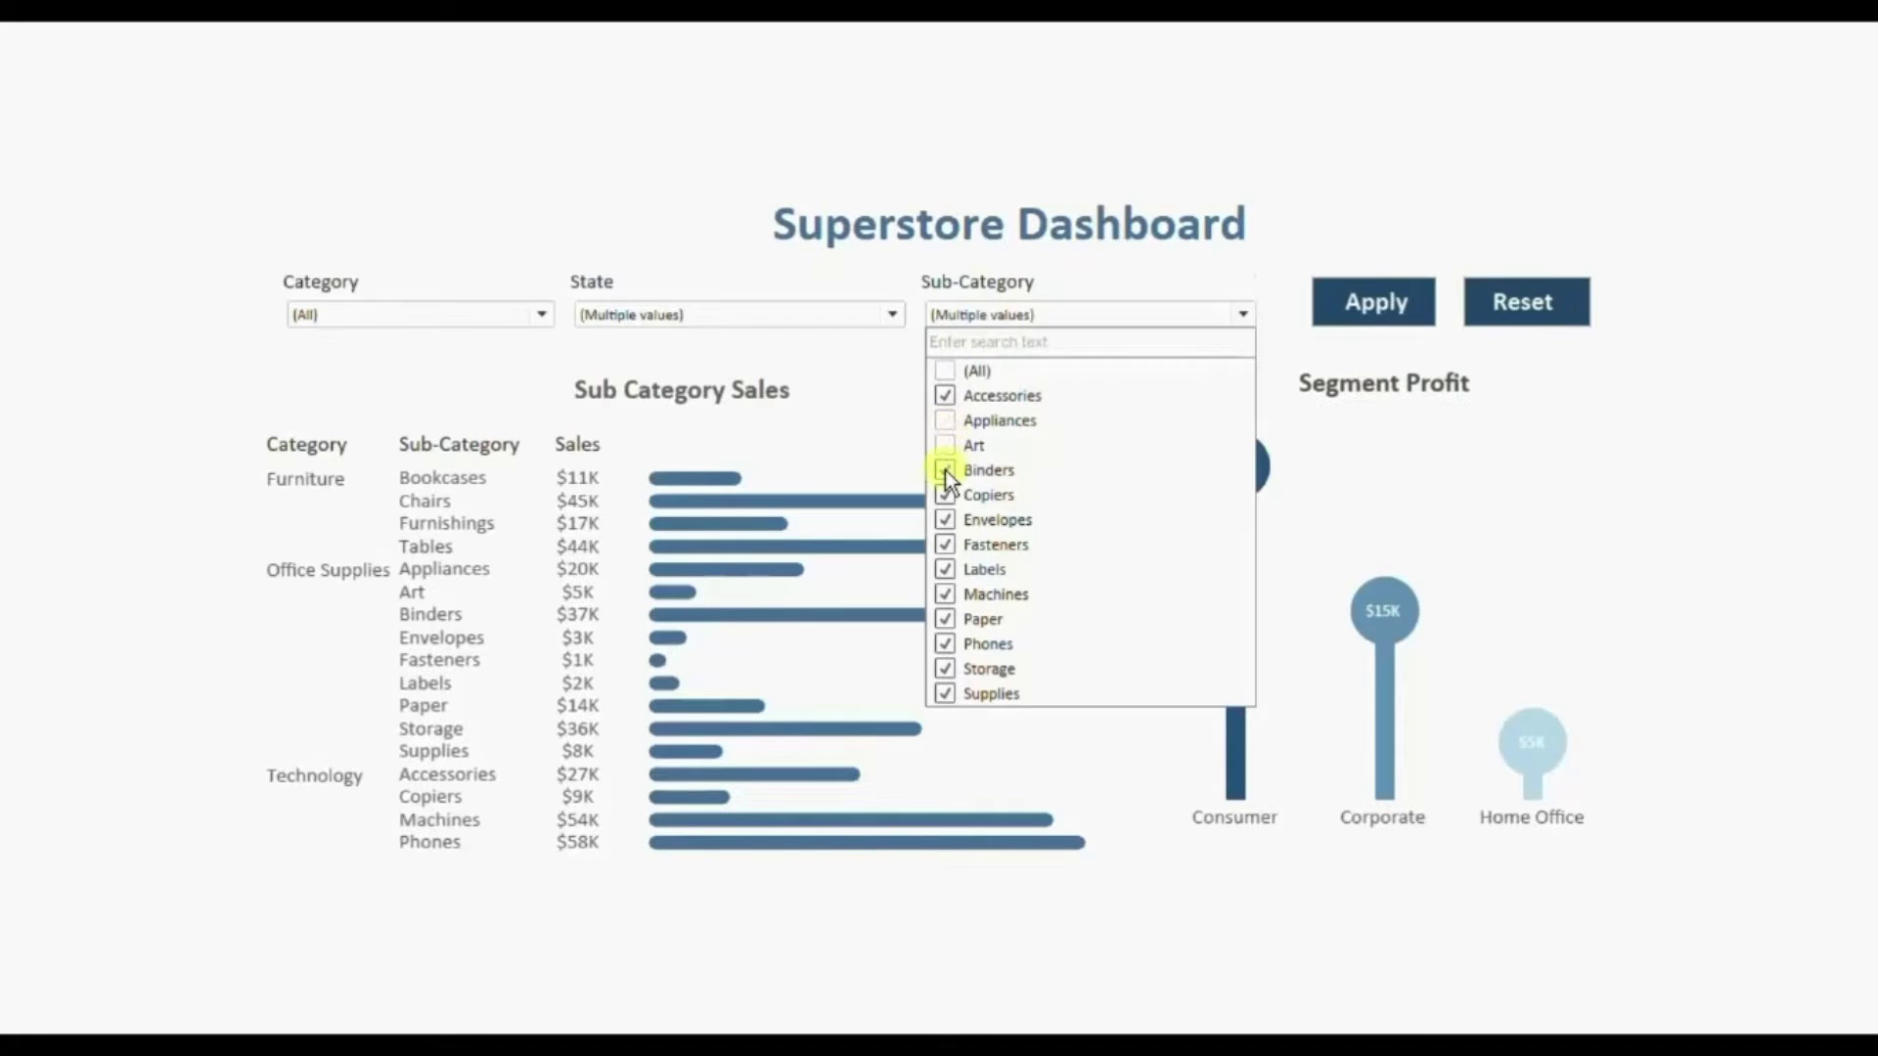
{"action": "left_click", "coordinate": [946, 469]}
{"action": "left_click", "coordinate": [1309, 209]}
{"action": "left_click", "coordinate": [1362, 301]}
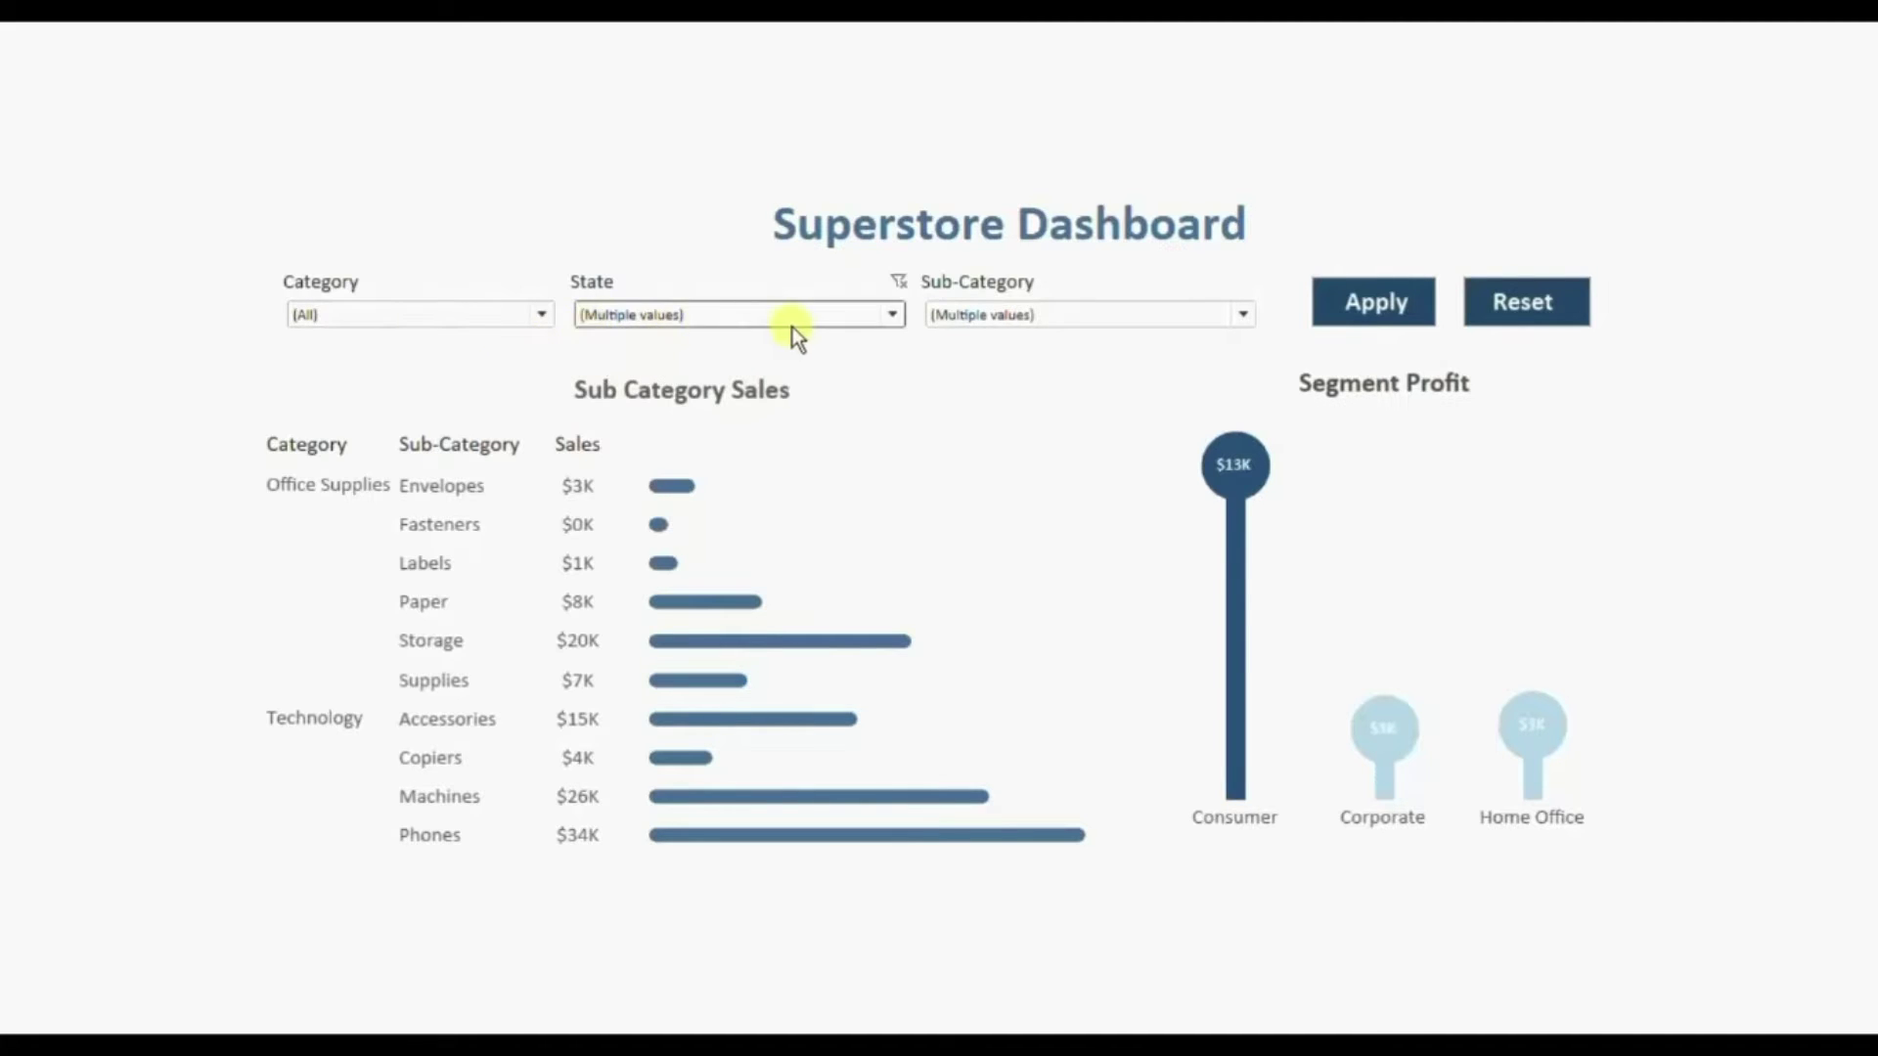
{"action": "left_click", "coordinate": [1386, 312]}
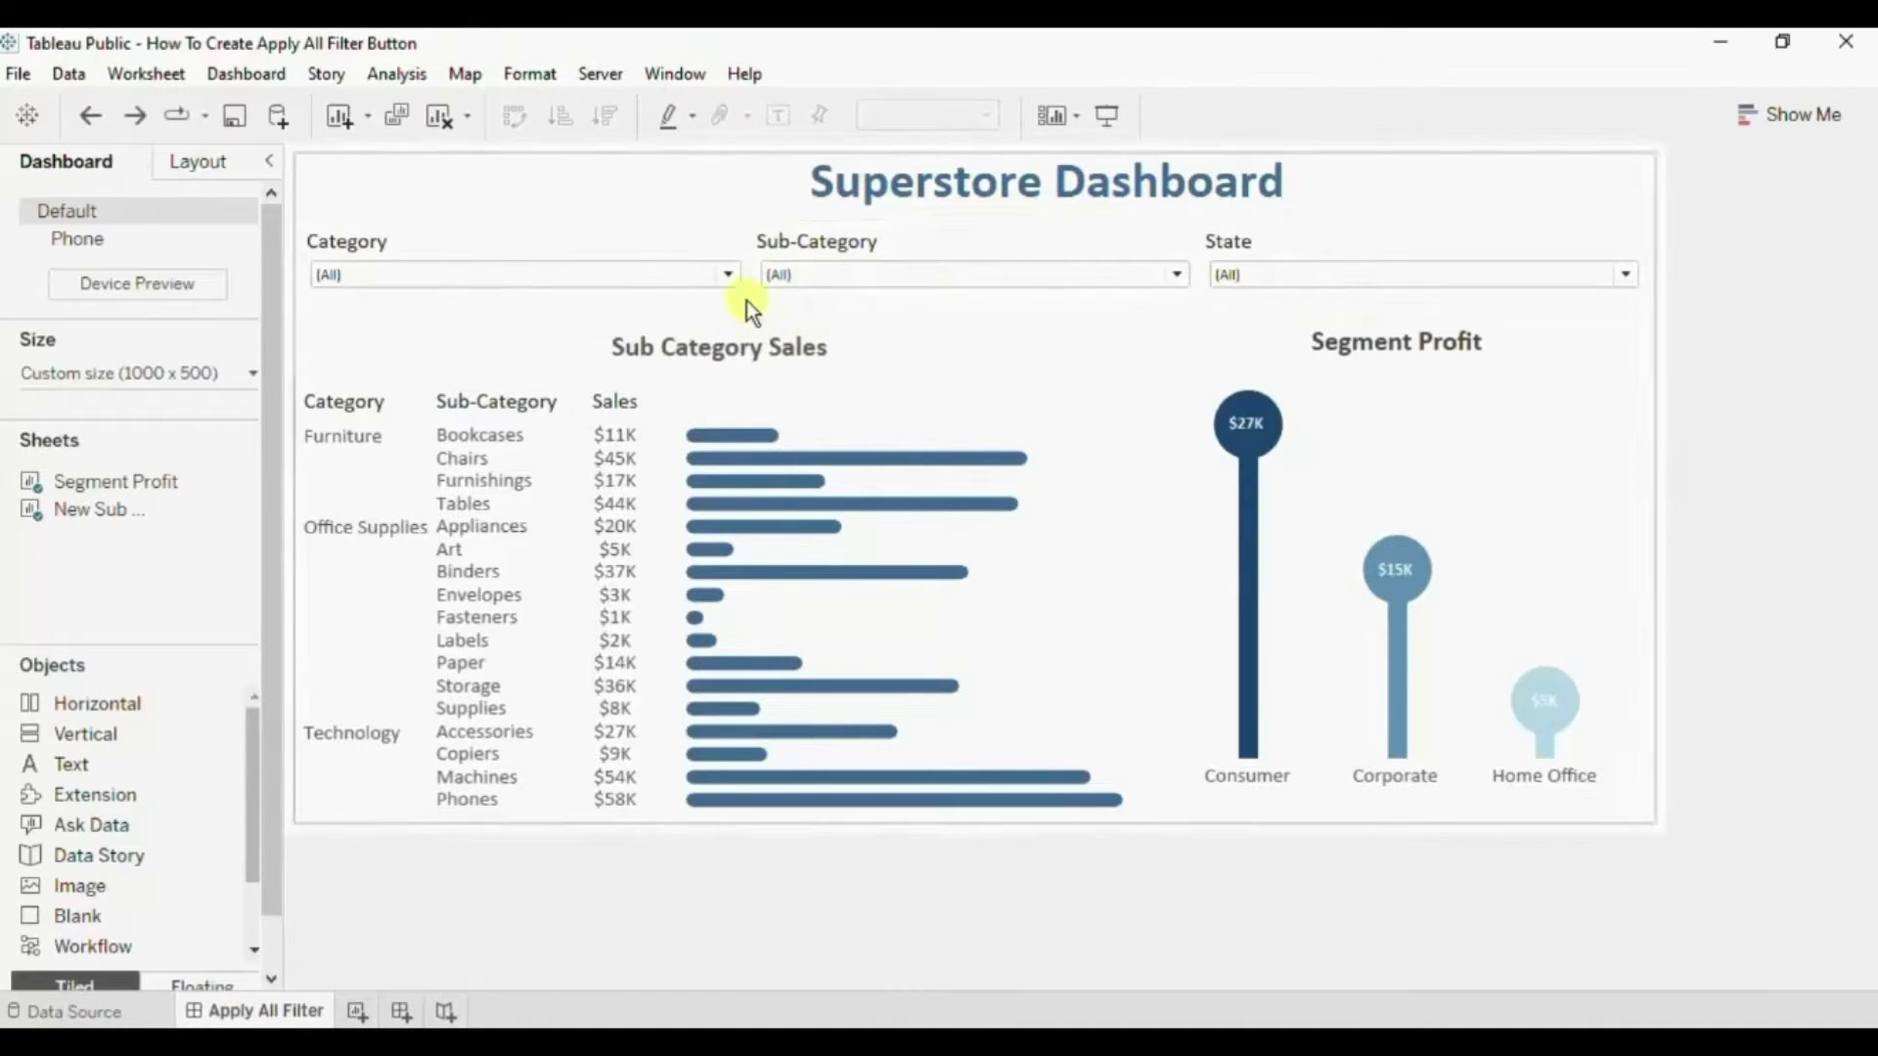
Exclude Furniture in the Category filter of the Apply All Filter dashboard and apply that selection.
{"action": "left_click", "coordinate": [728, 275]}
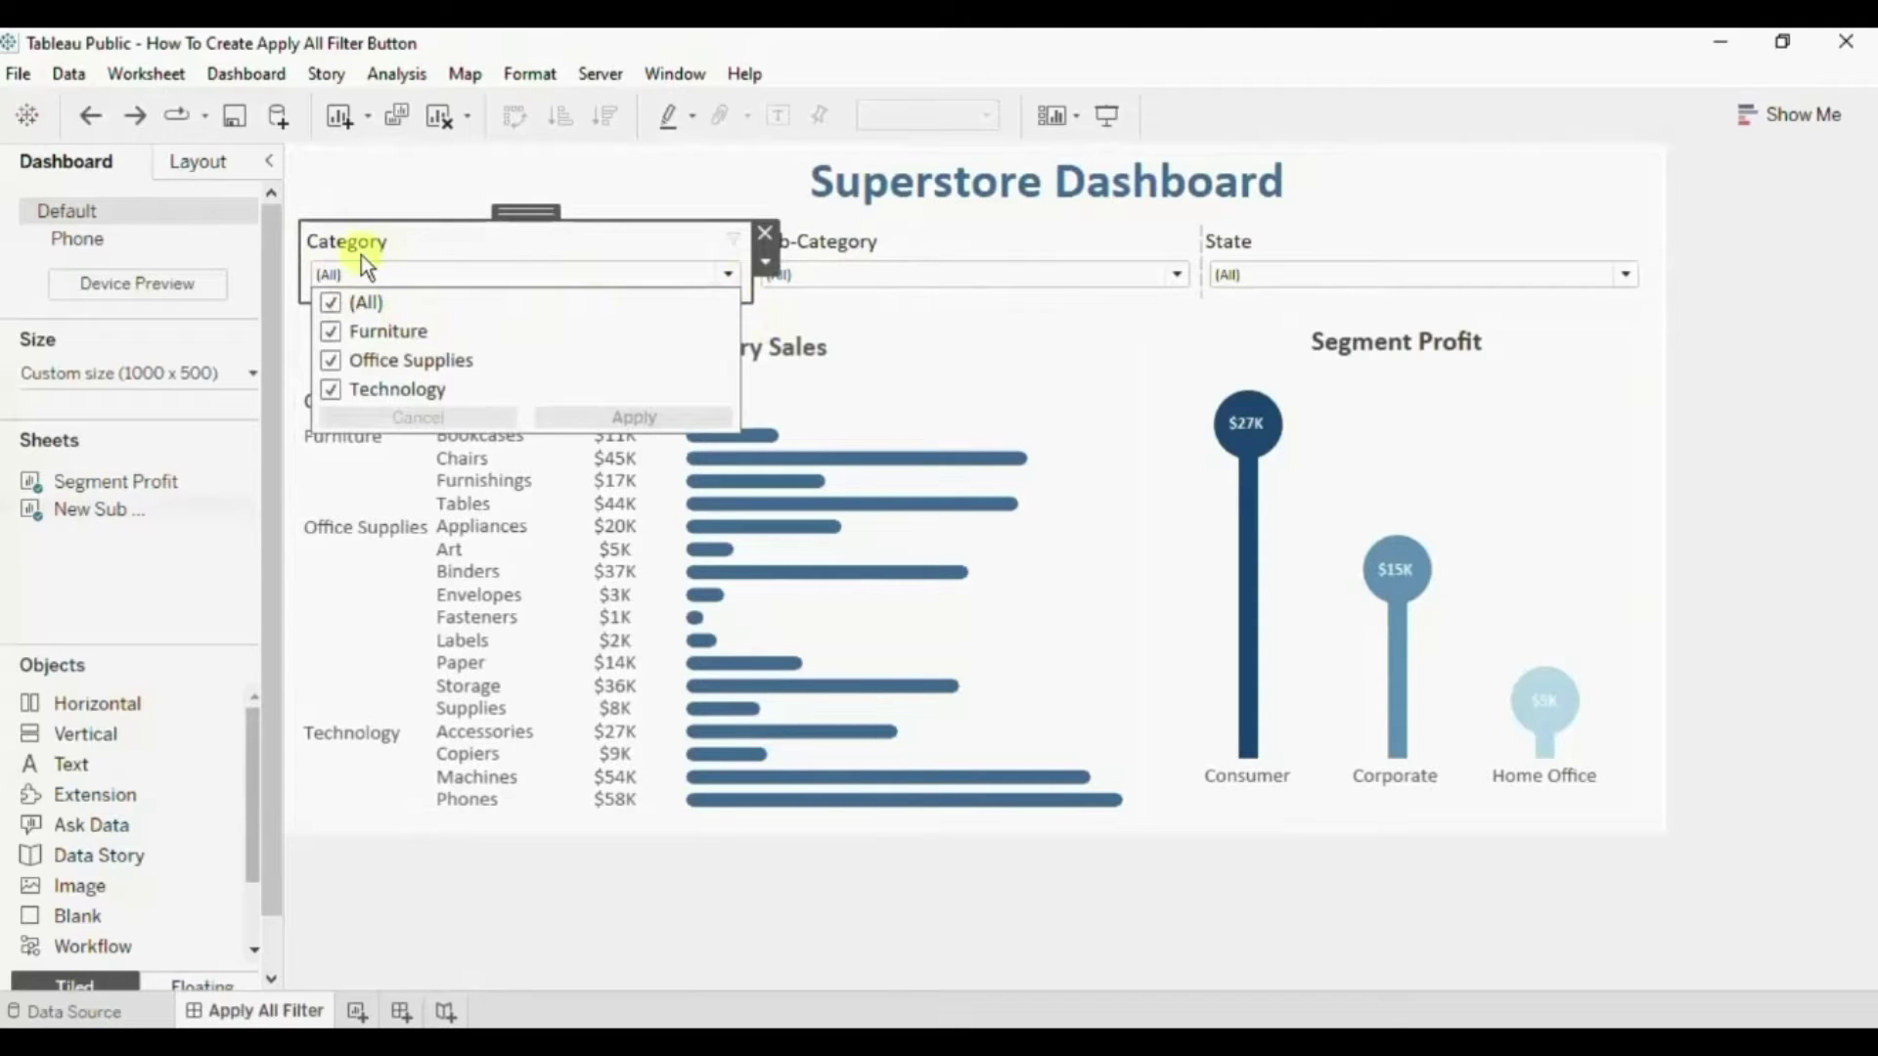
{"action": "left_click", "coordinate": [331, 329]}
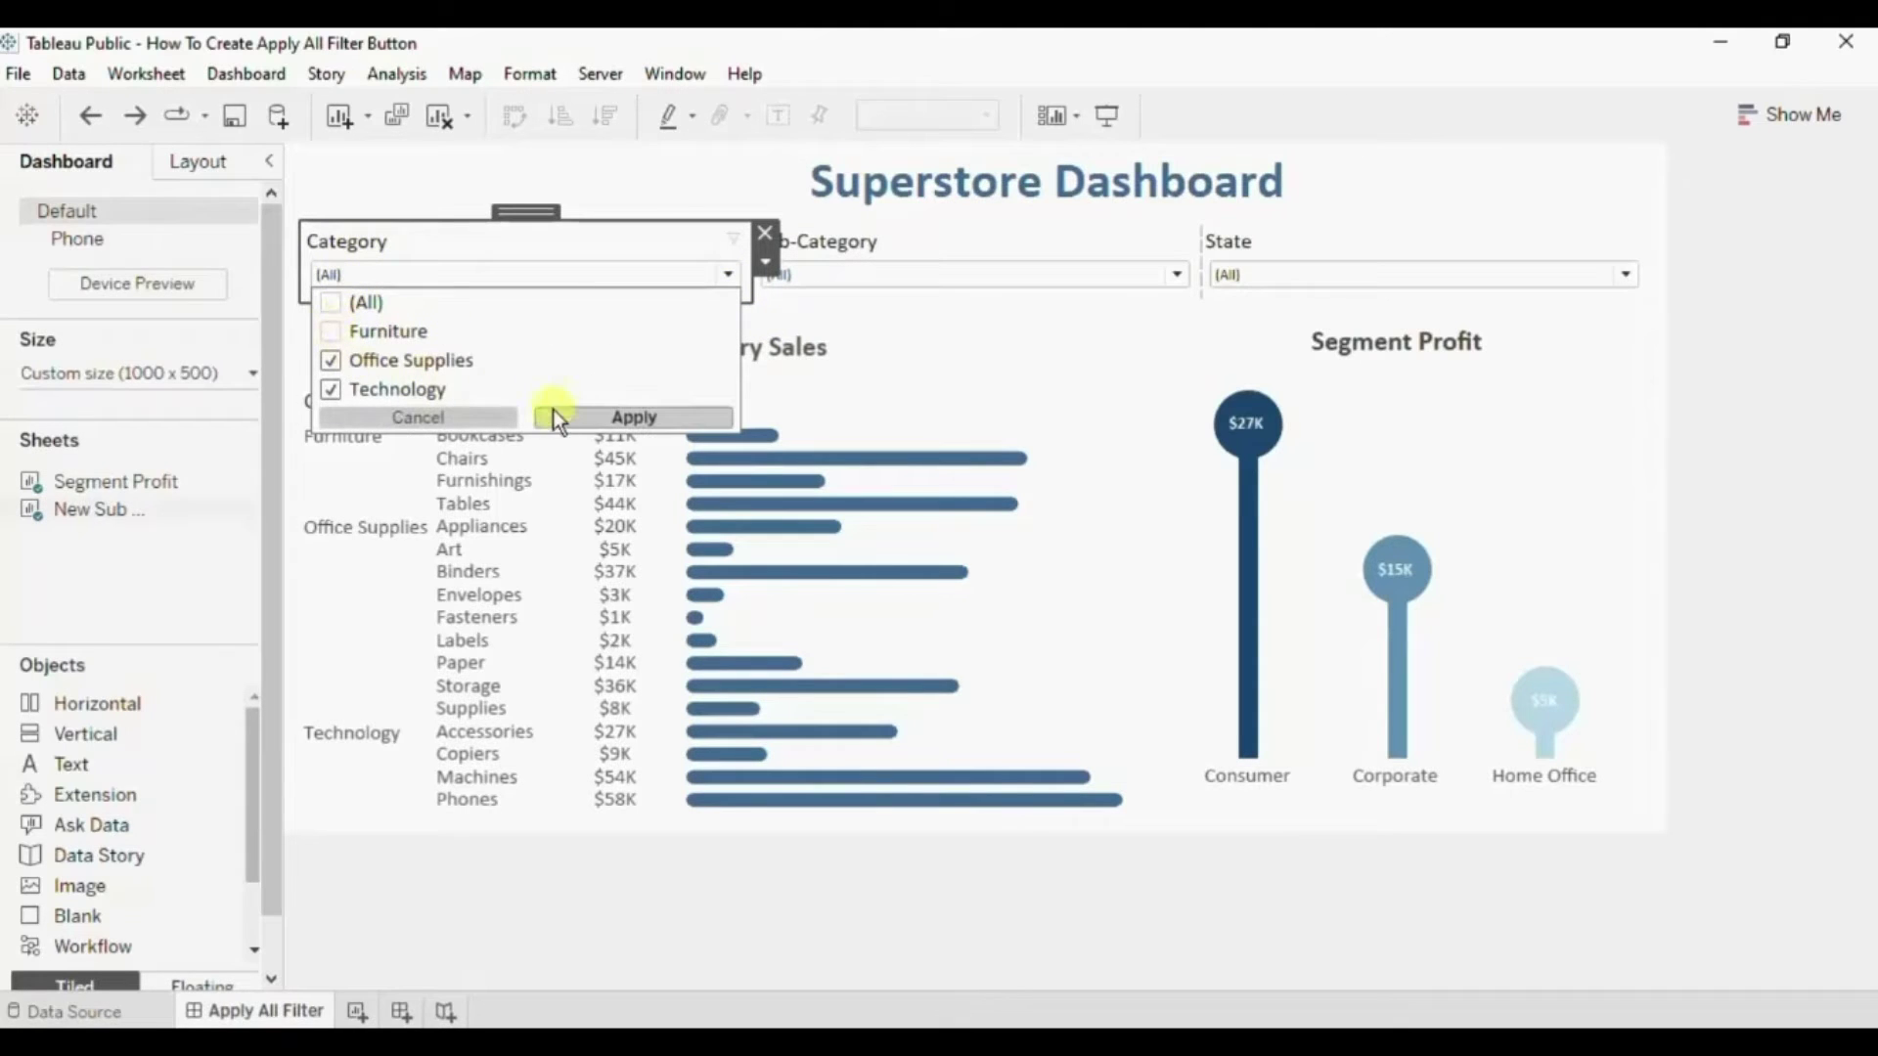
{"action": "left_click", "coordinate": [704, 418]}
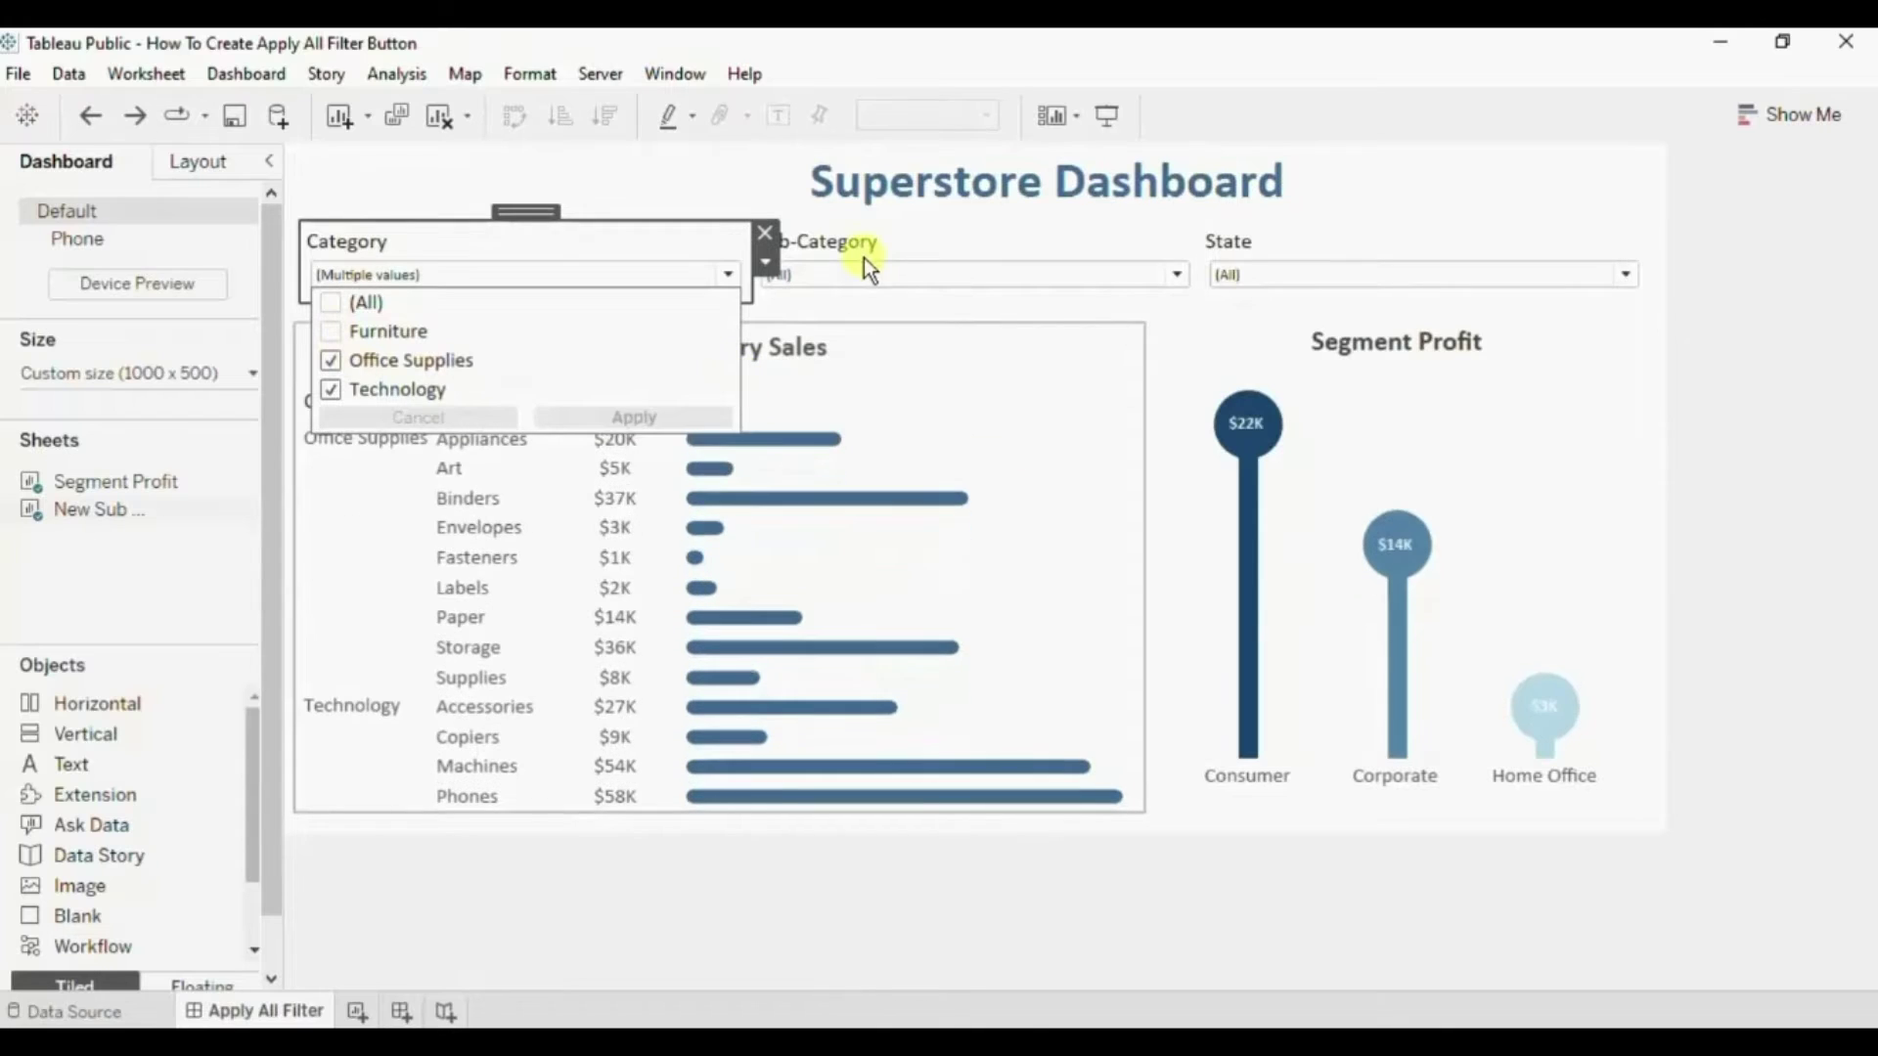
Exclude Accessories and Appliances in the Sub-Category filter and apply the selection.
{"action": "left_click", "coordinate": [860, 271]}
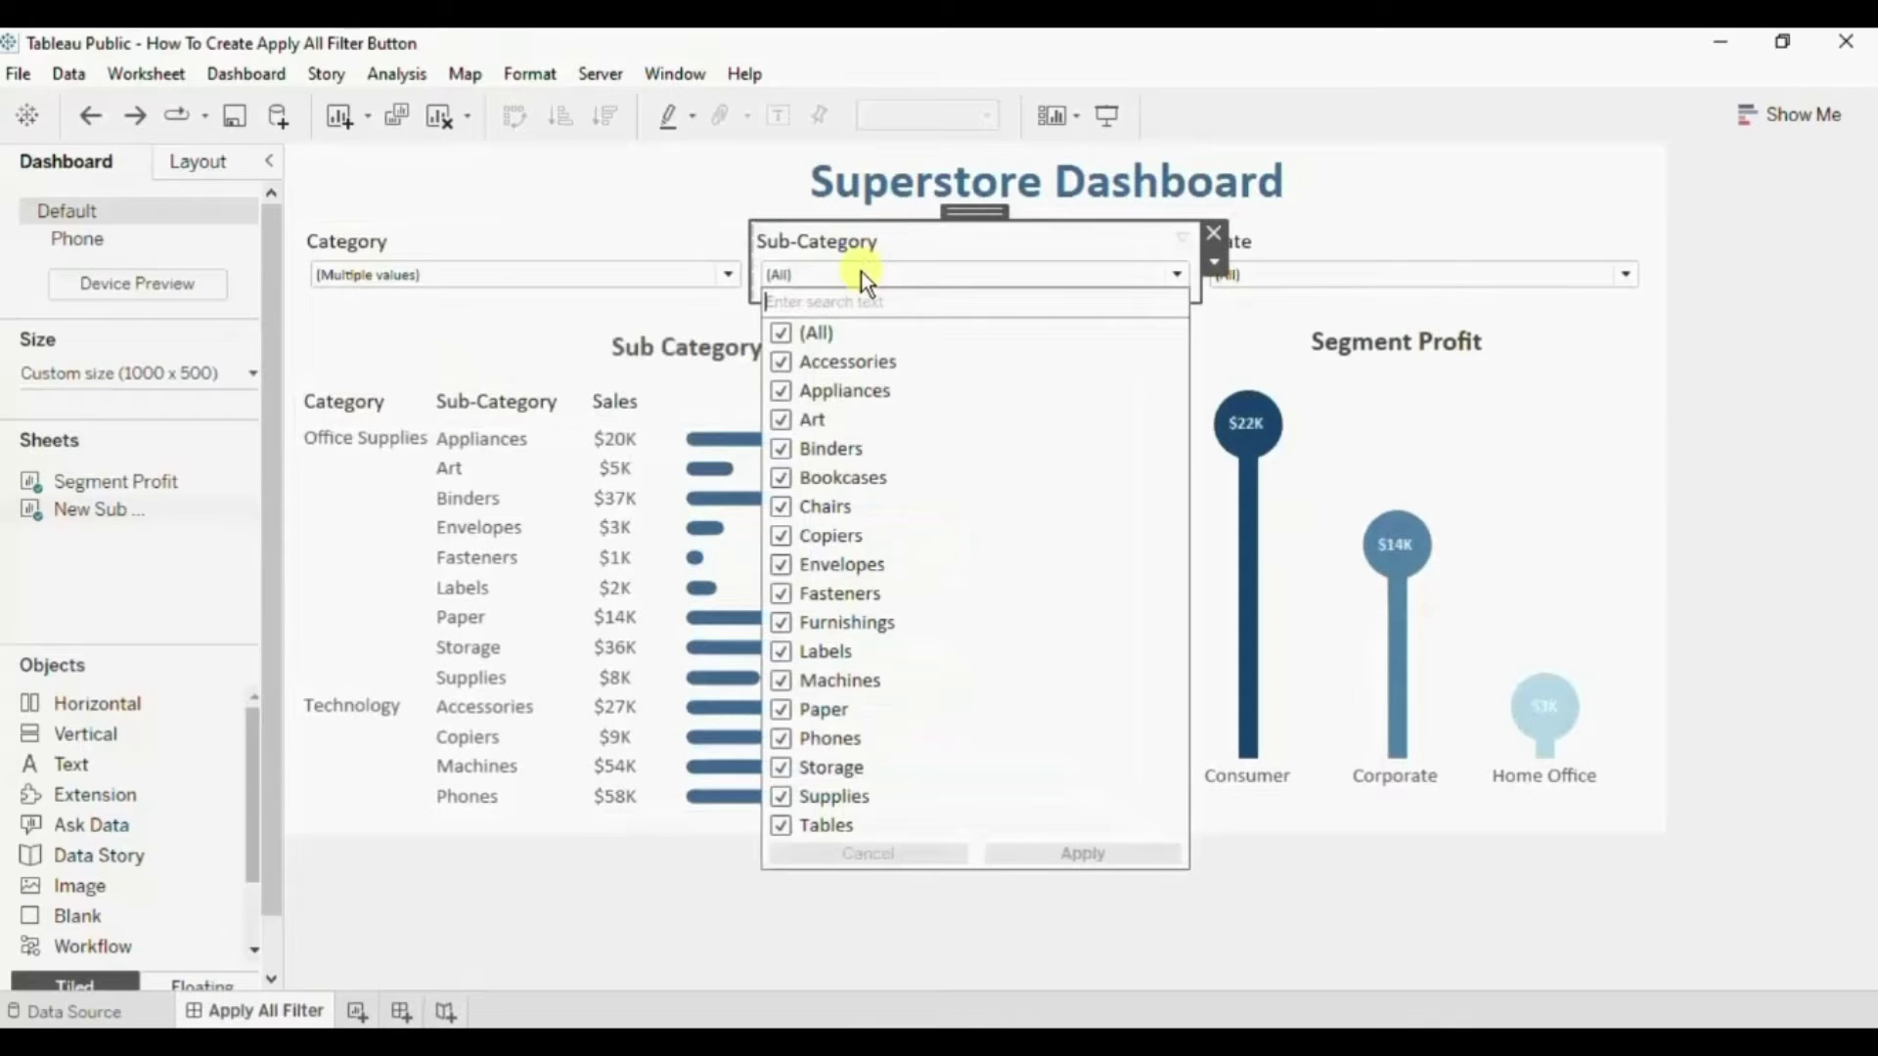
{"action": "left_click", "coordinate": [783, 360]}
{"action": "left_click", "coordinate": [785, 390]}
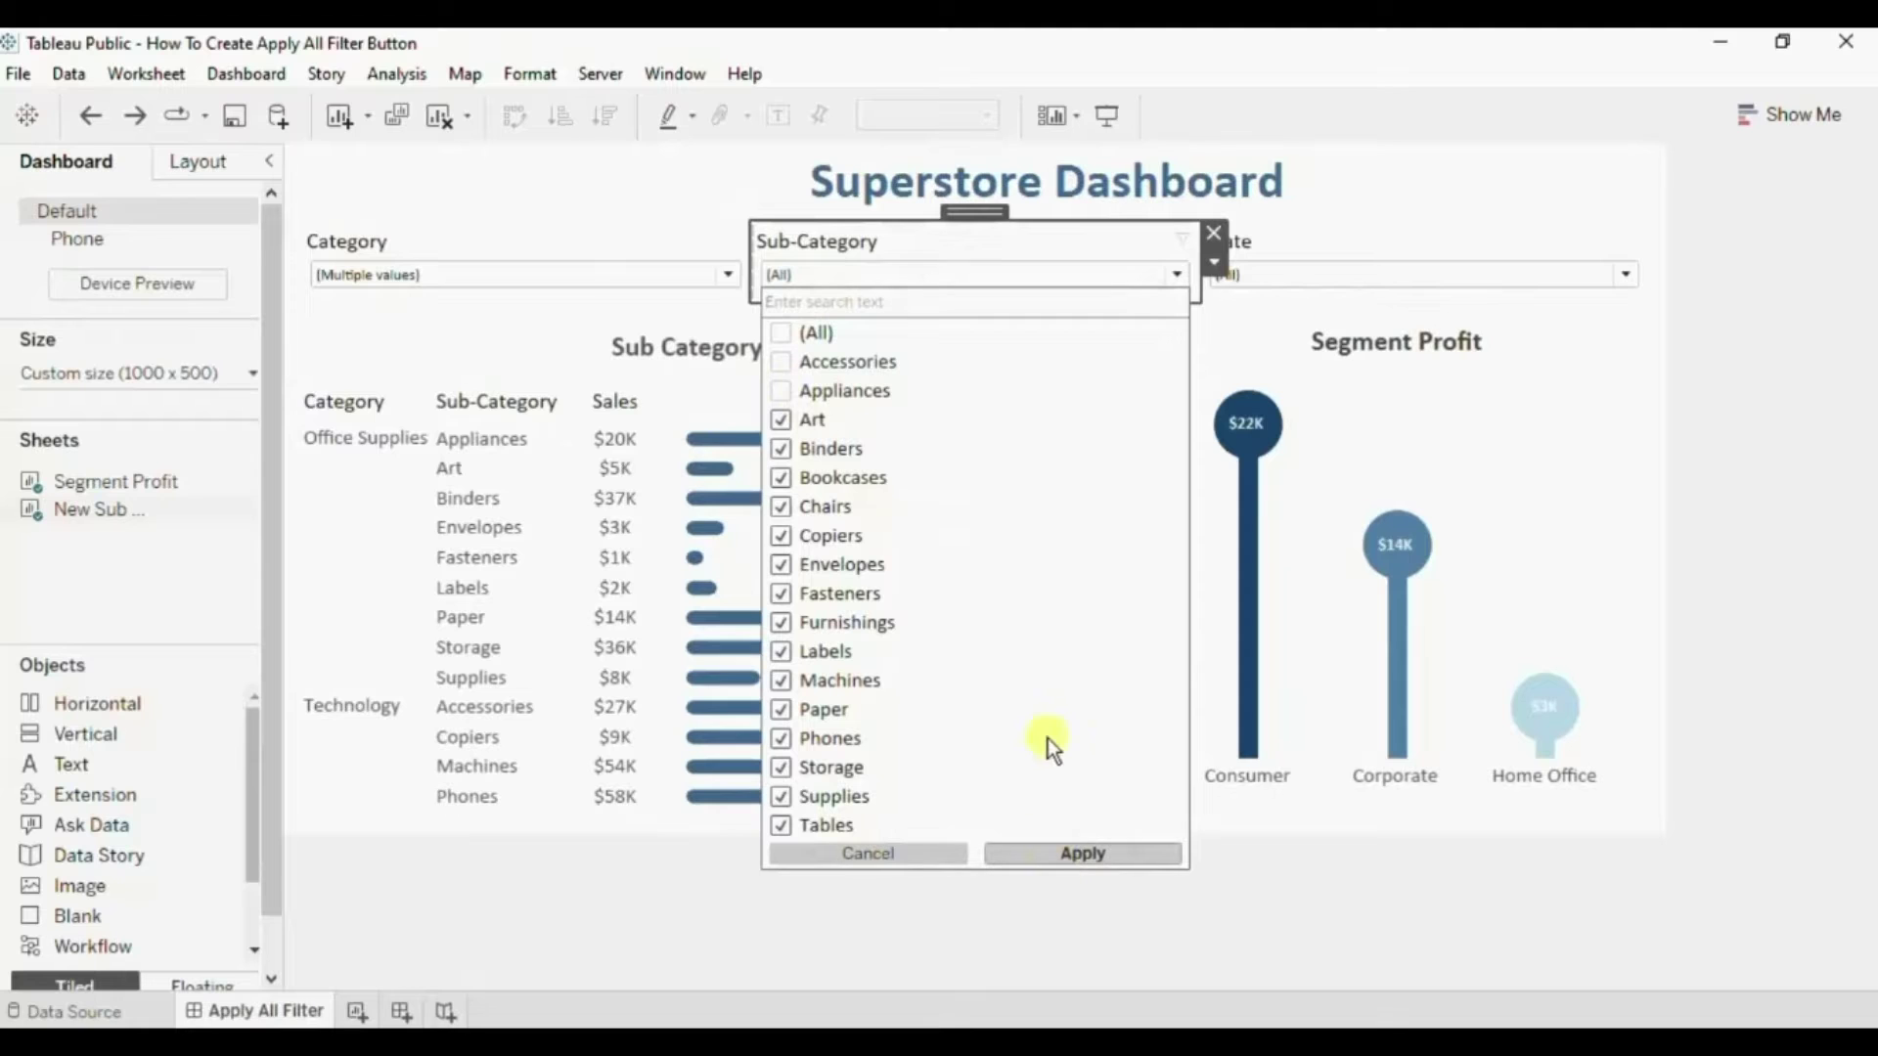
{"action": "left_click", "coordinate": [1084, 853]}
{"action": "left_click", "coordinate": [1287, 228]}
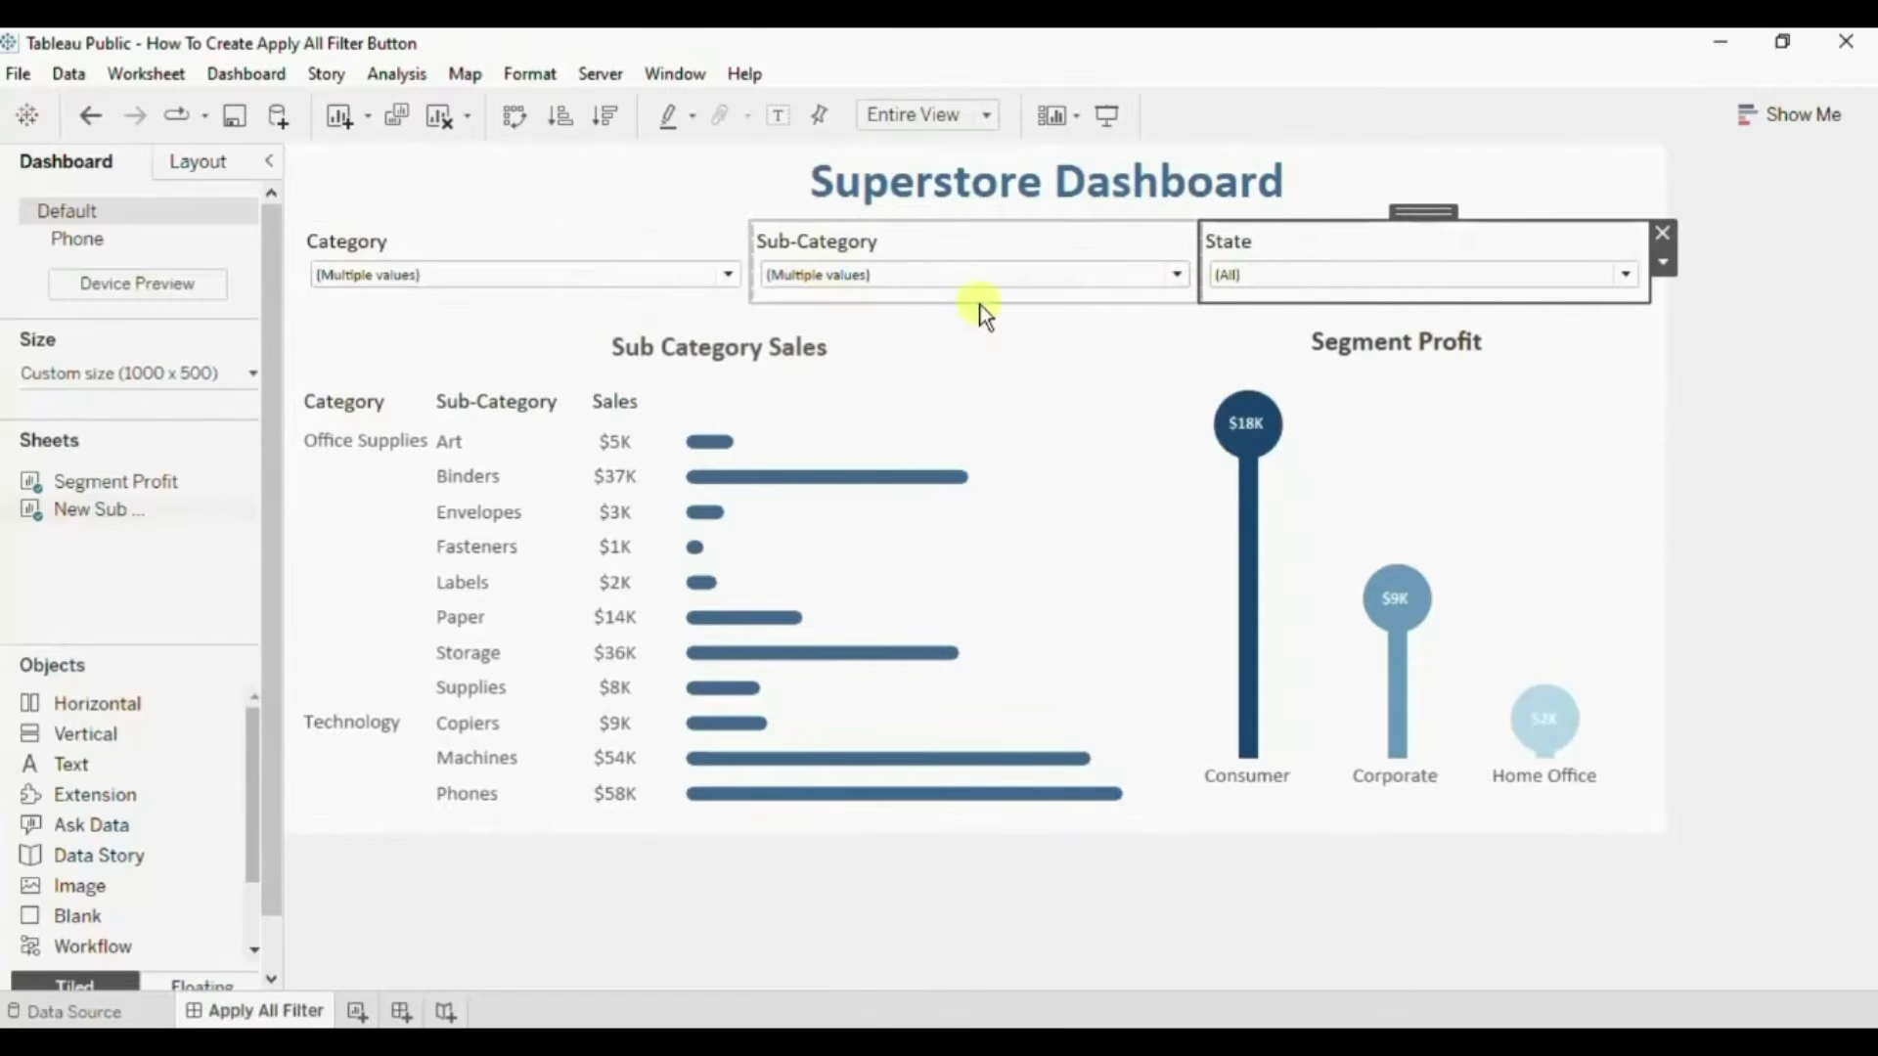
{"action": "left_click", "coordinate": [1736, 302]}
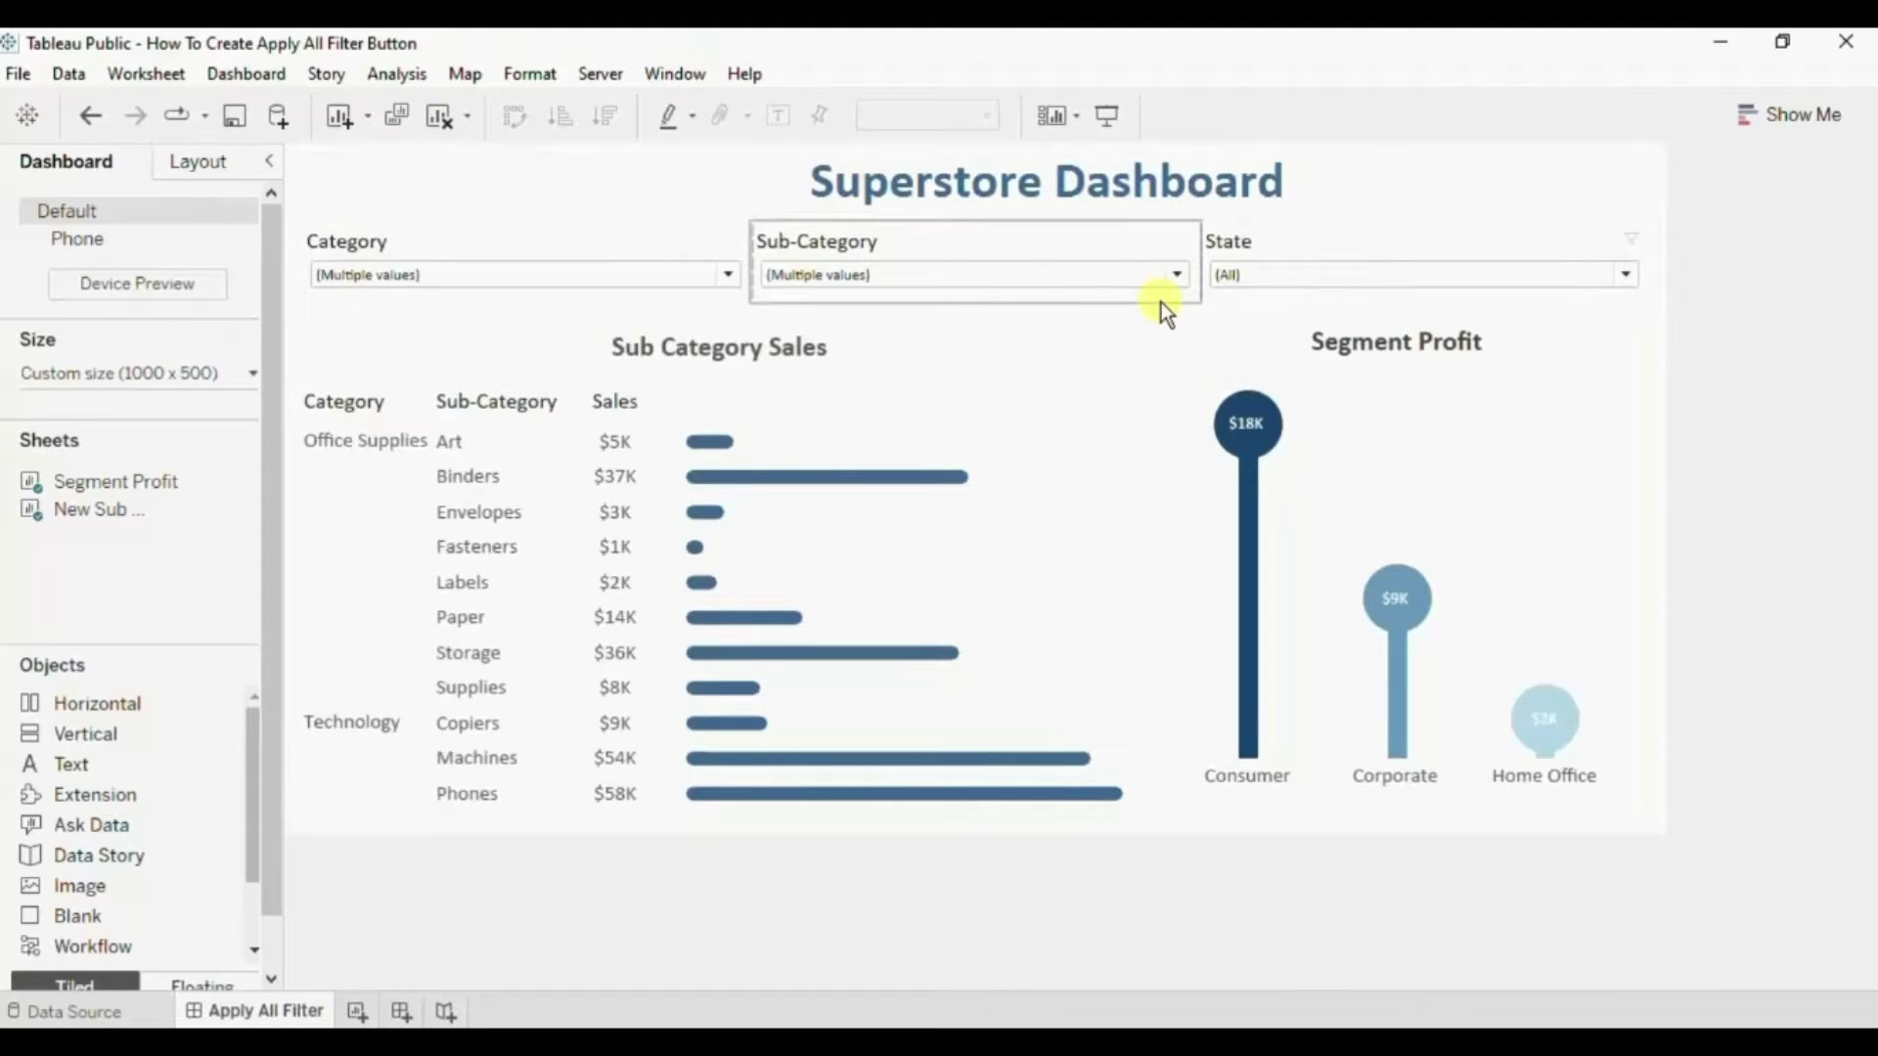
Create a new worksheet and name it Apply.
{"action": "left_click", "coordinate": [357, 1014]}
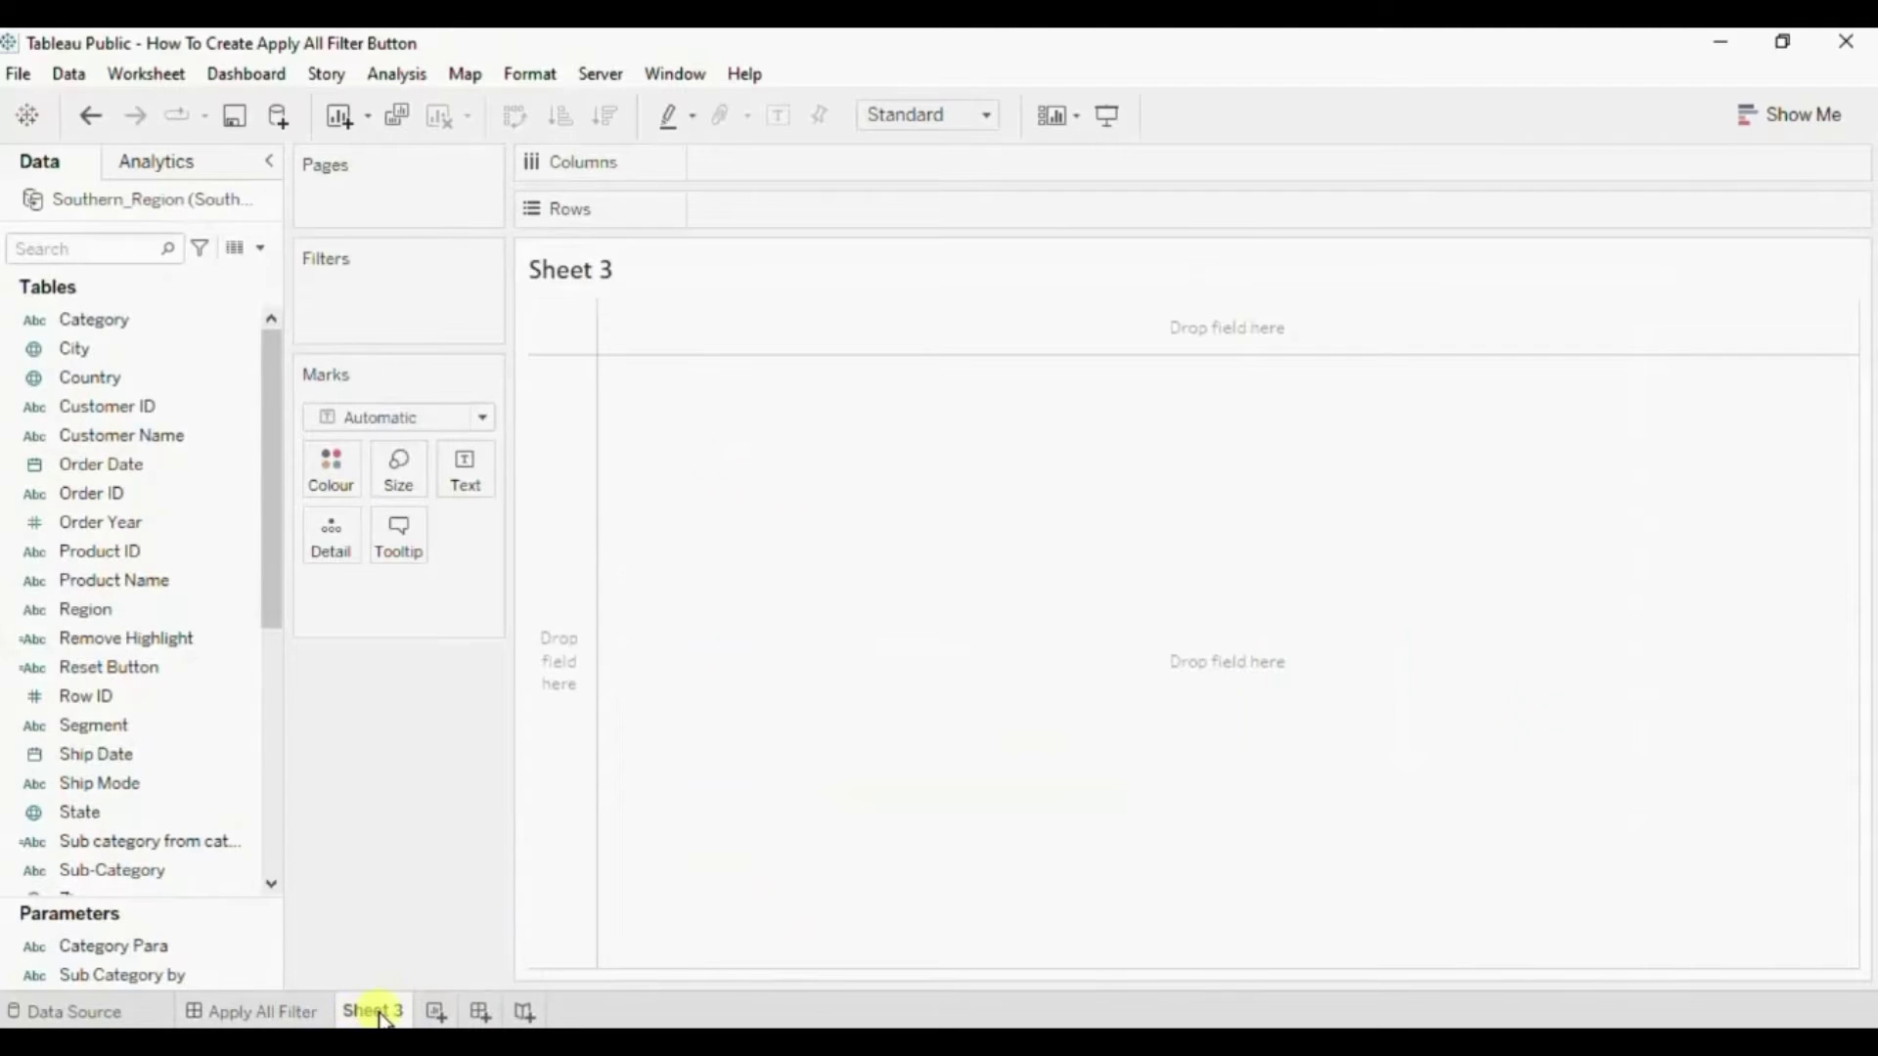
{"action": "double_click", "coordinate": [377, 1013]}
{"action": "type", "text": "Apply"}
{"action": "key", "text": "Return"}
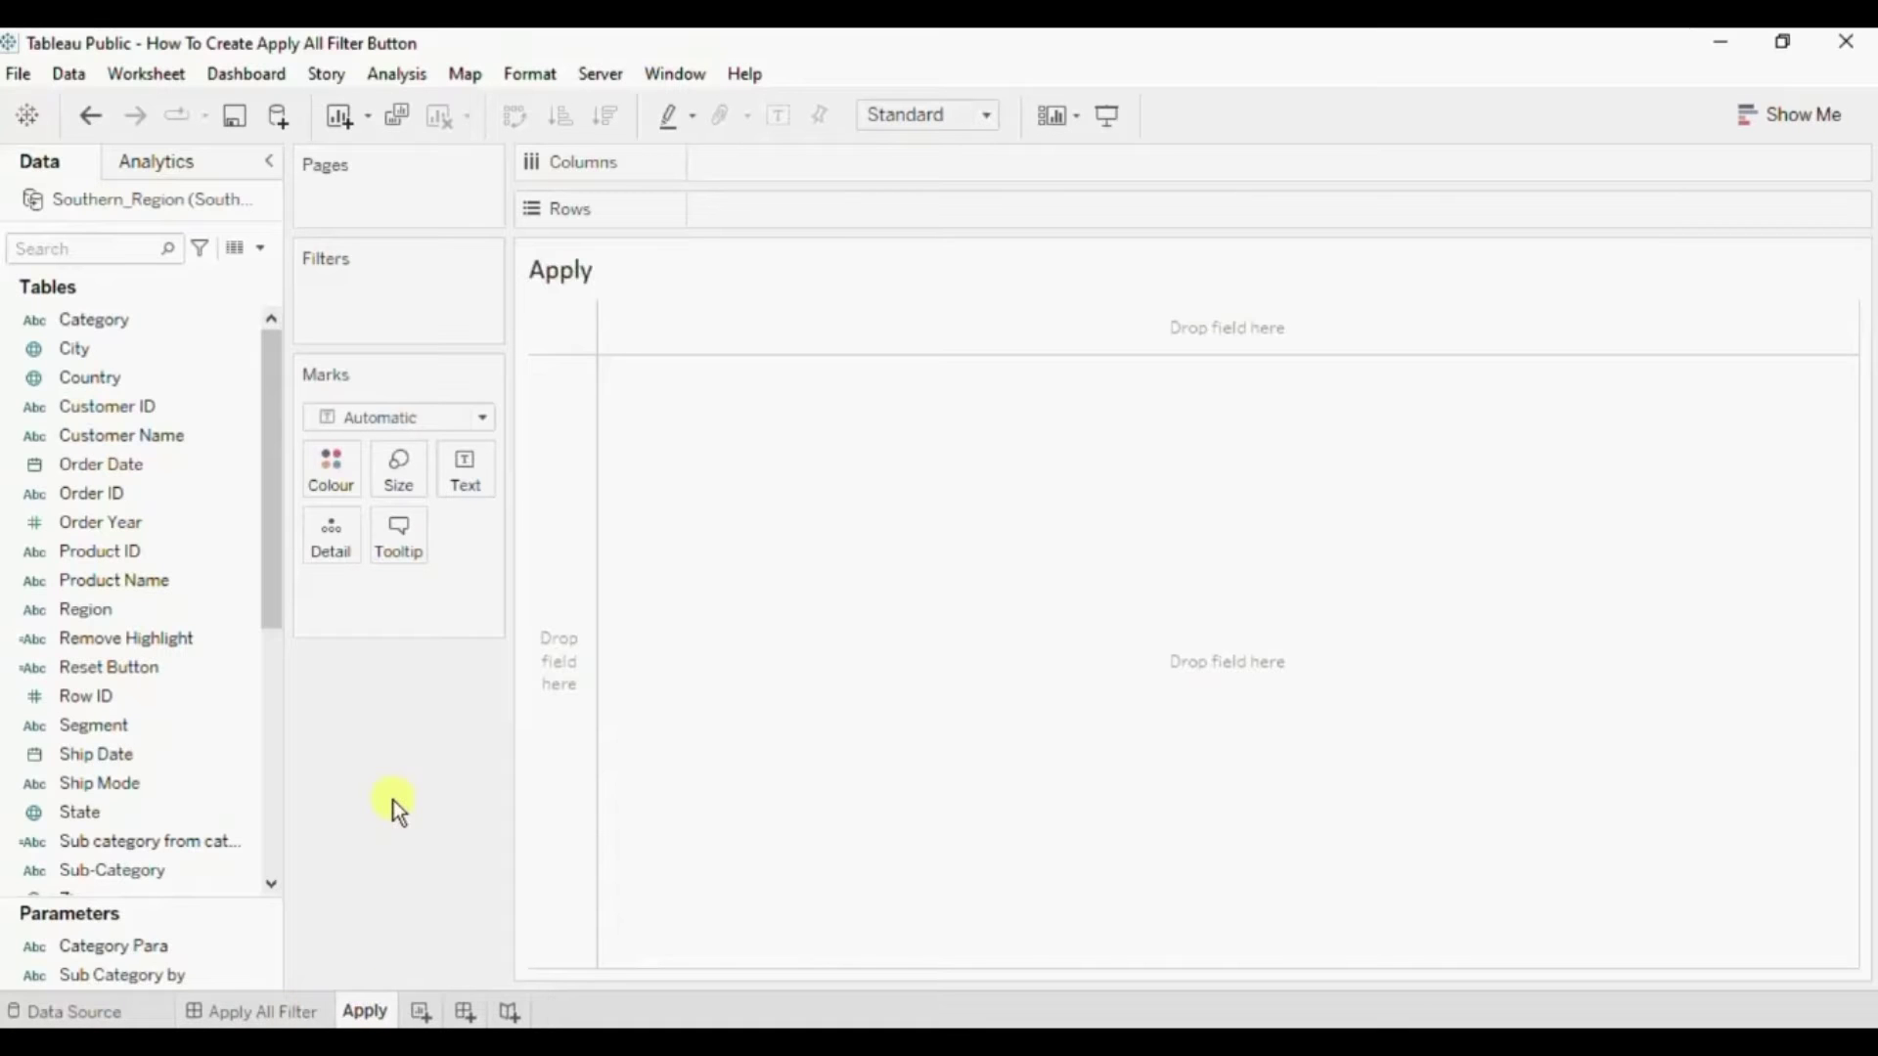
Create a calculated field named Apply with the formula 'Apply Filters'.
{"action": "left_click", "coordinate": [263, 251]}
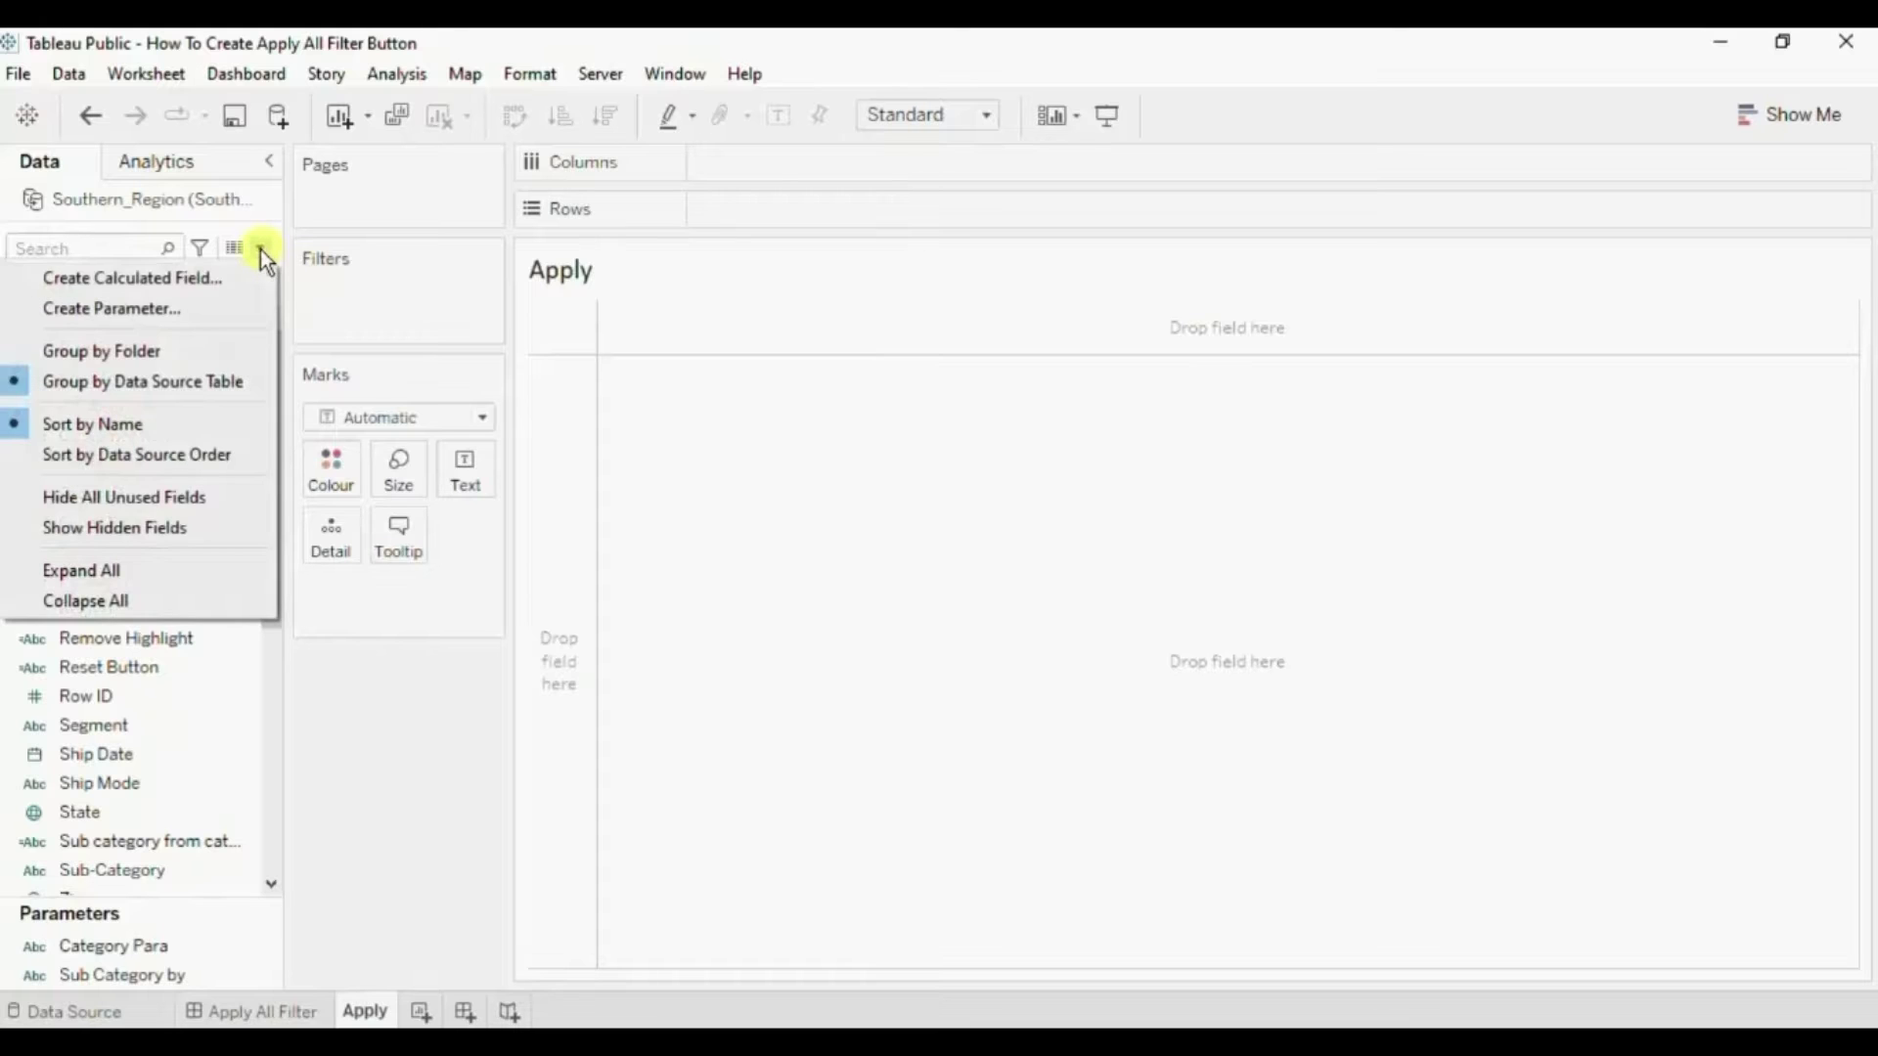
{"action": "left_click", "coordinate": [183, 278]}
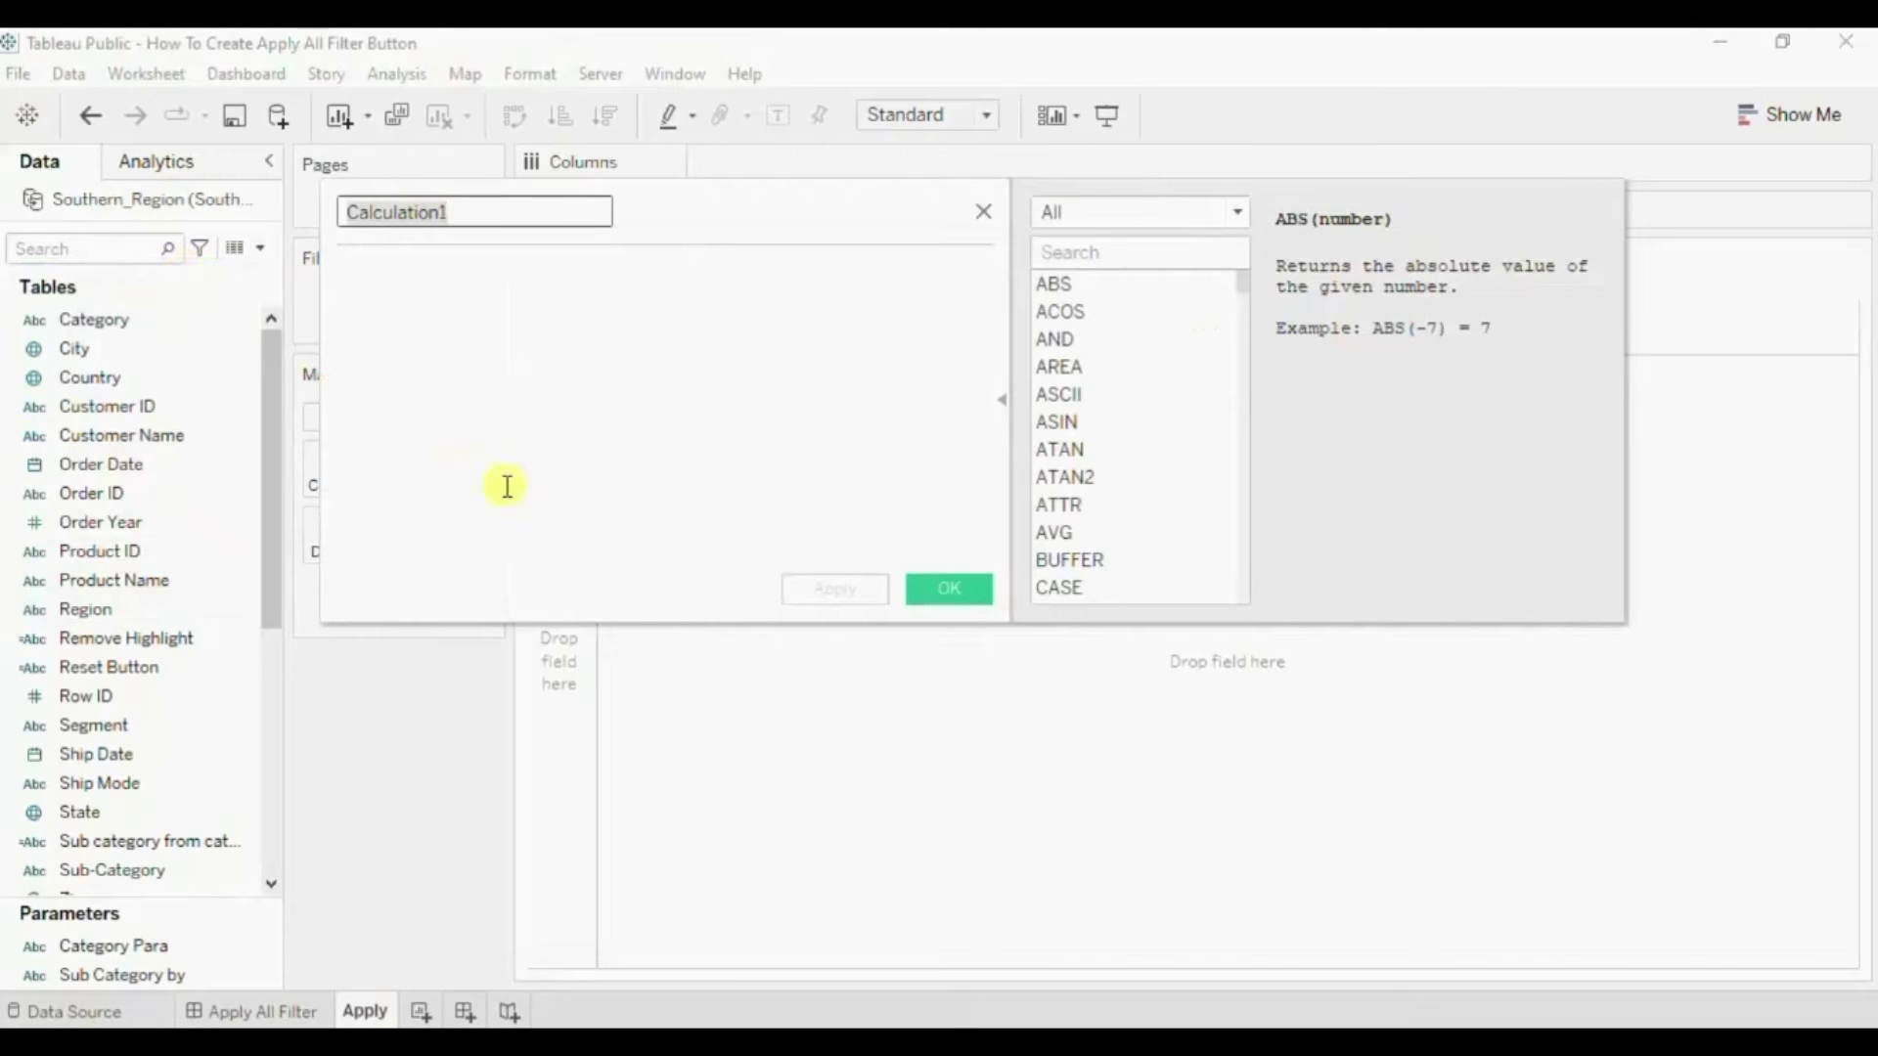
{"action": "type", "text": "Apply"}
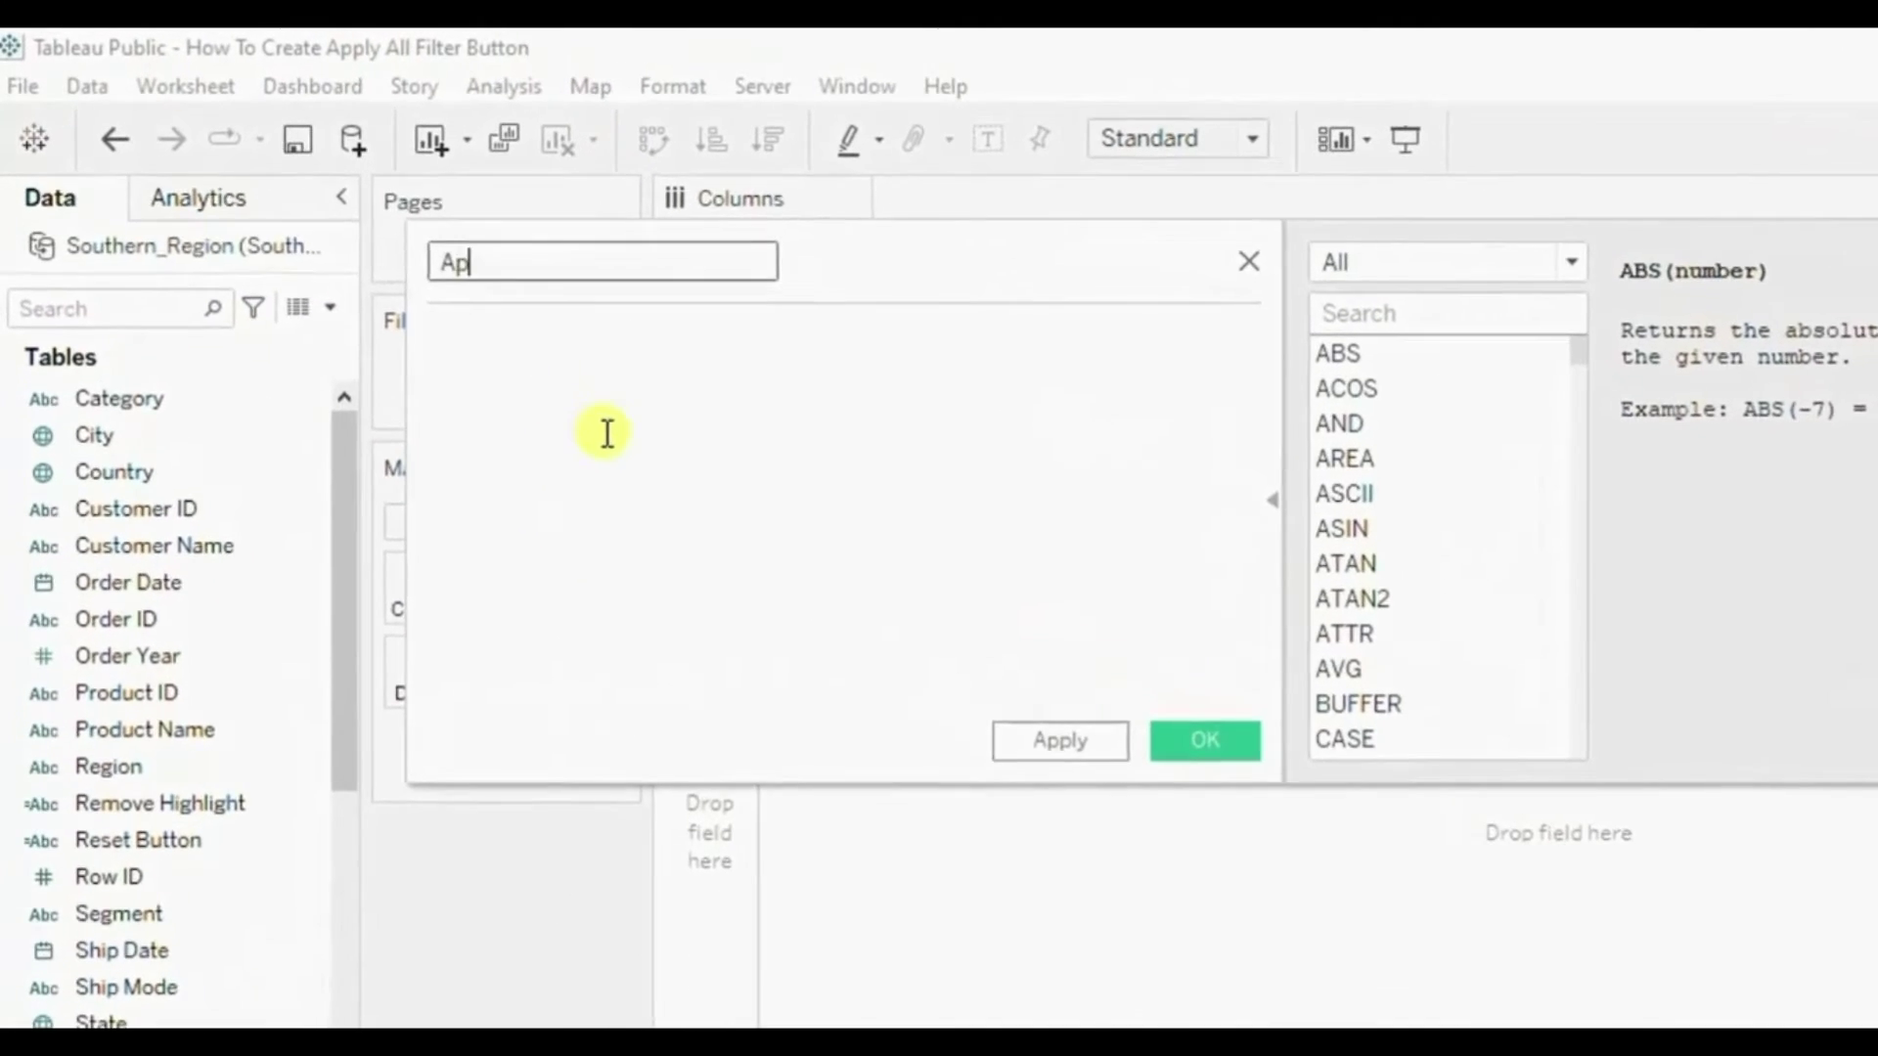
{"action": "left_click", "coordinate": [535, 398]}
{"action": "type", "text": "'"}
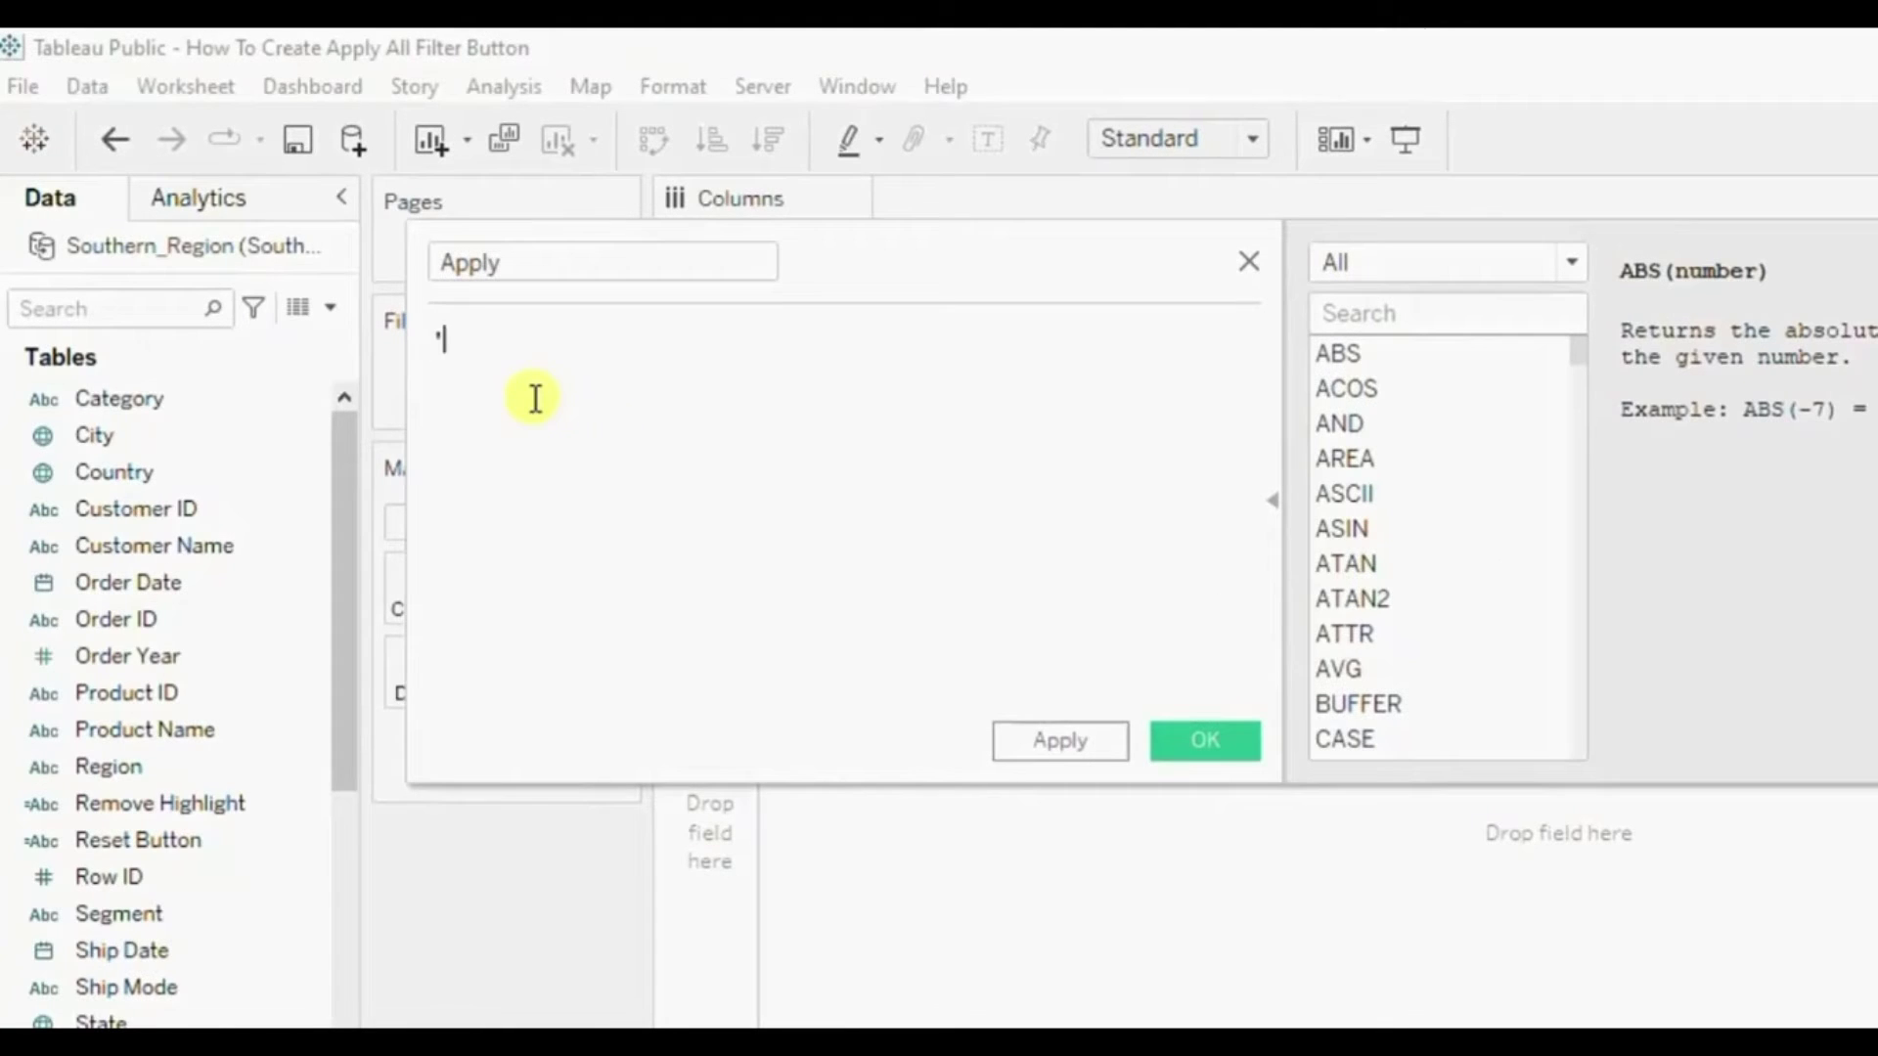
{"action": "type", "text": "Apply Filters"}
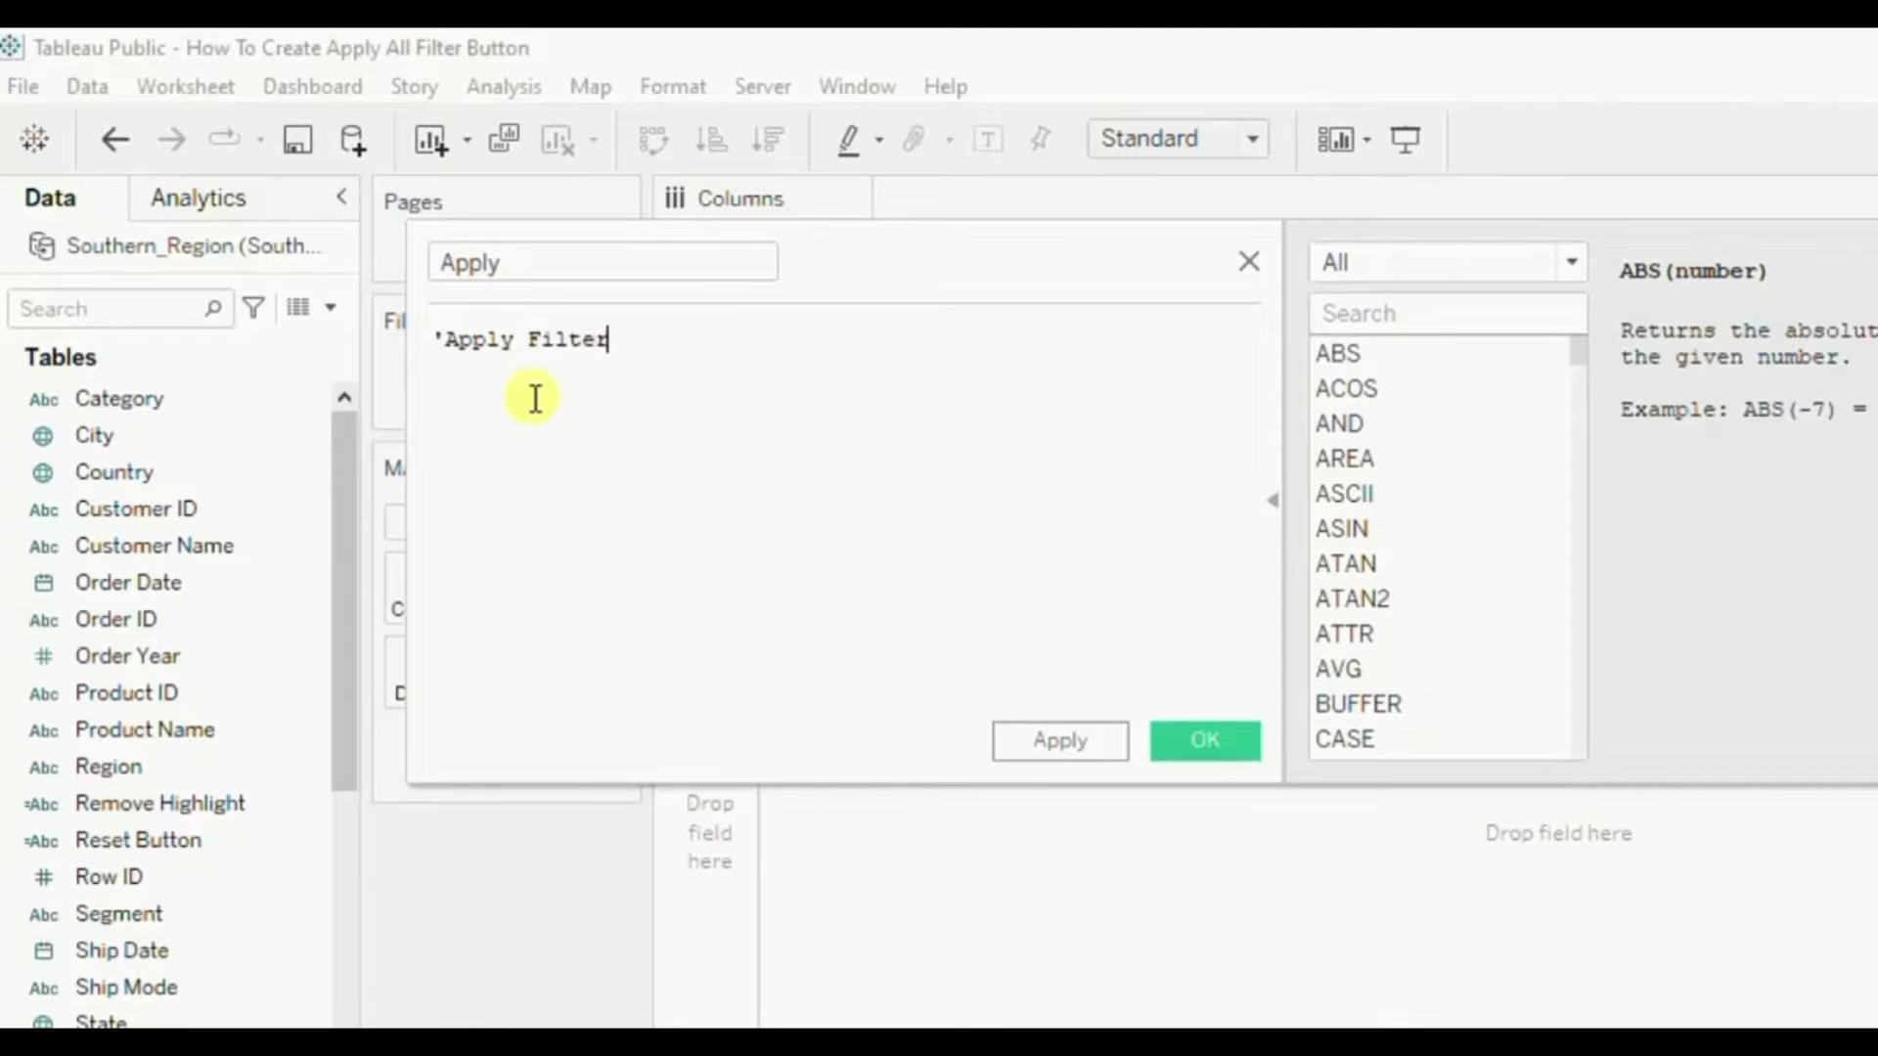
{"action": "type", "text": "'"}
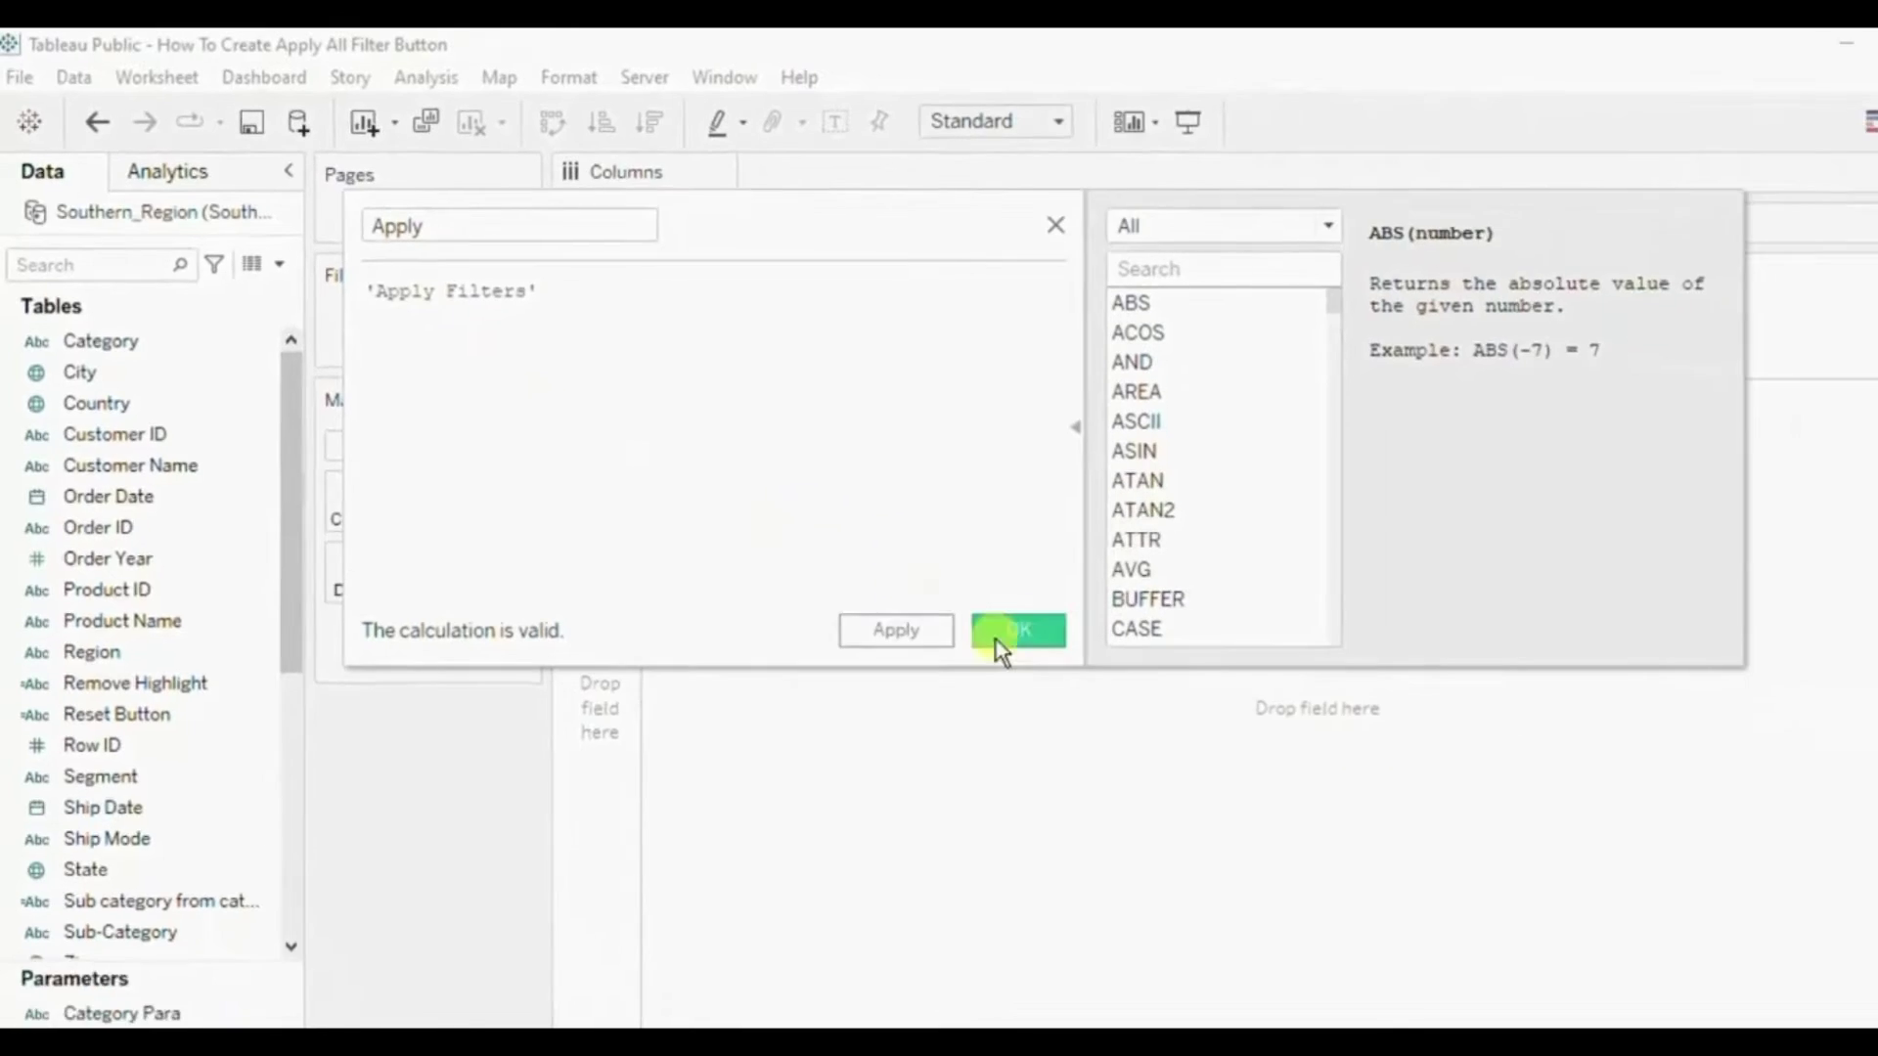
{"action": "left_click", "coordinate": [1000, 634]}
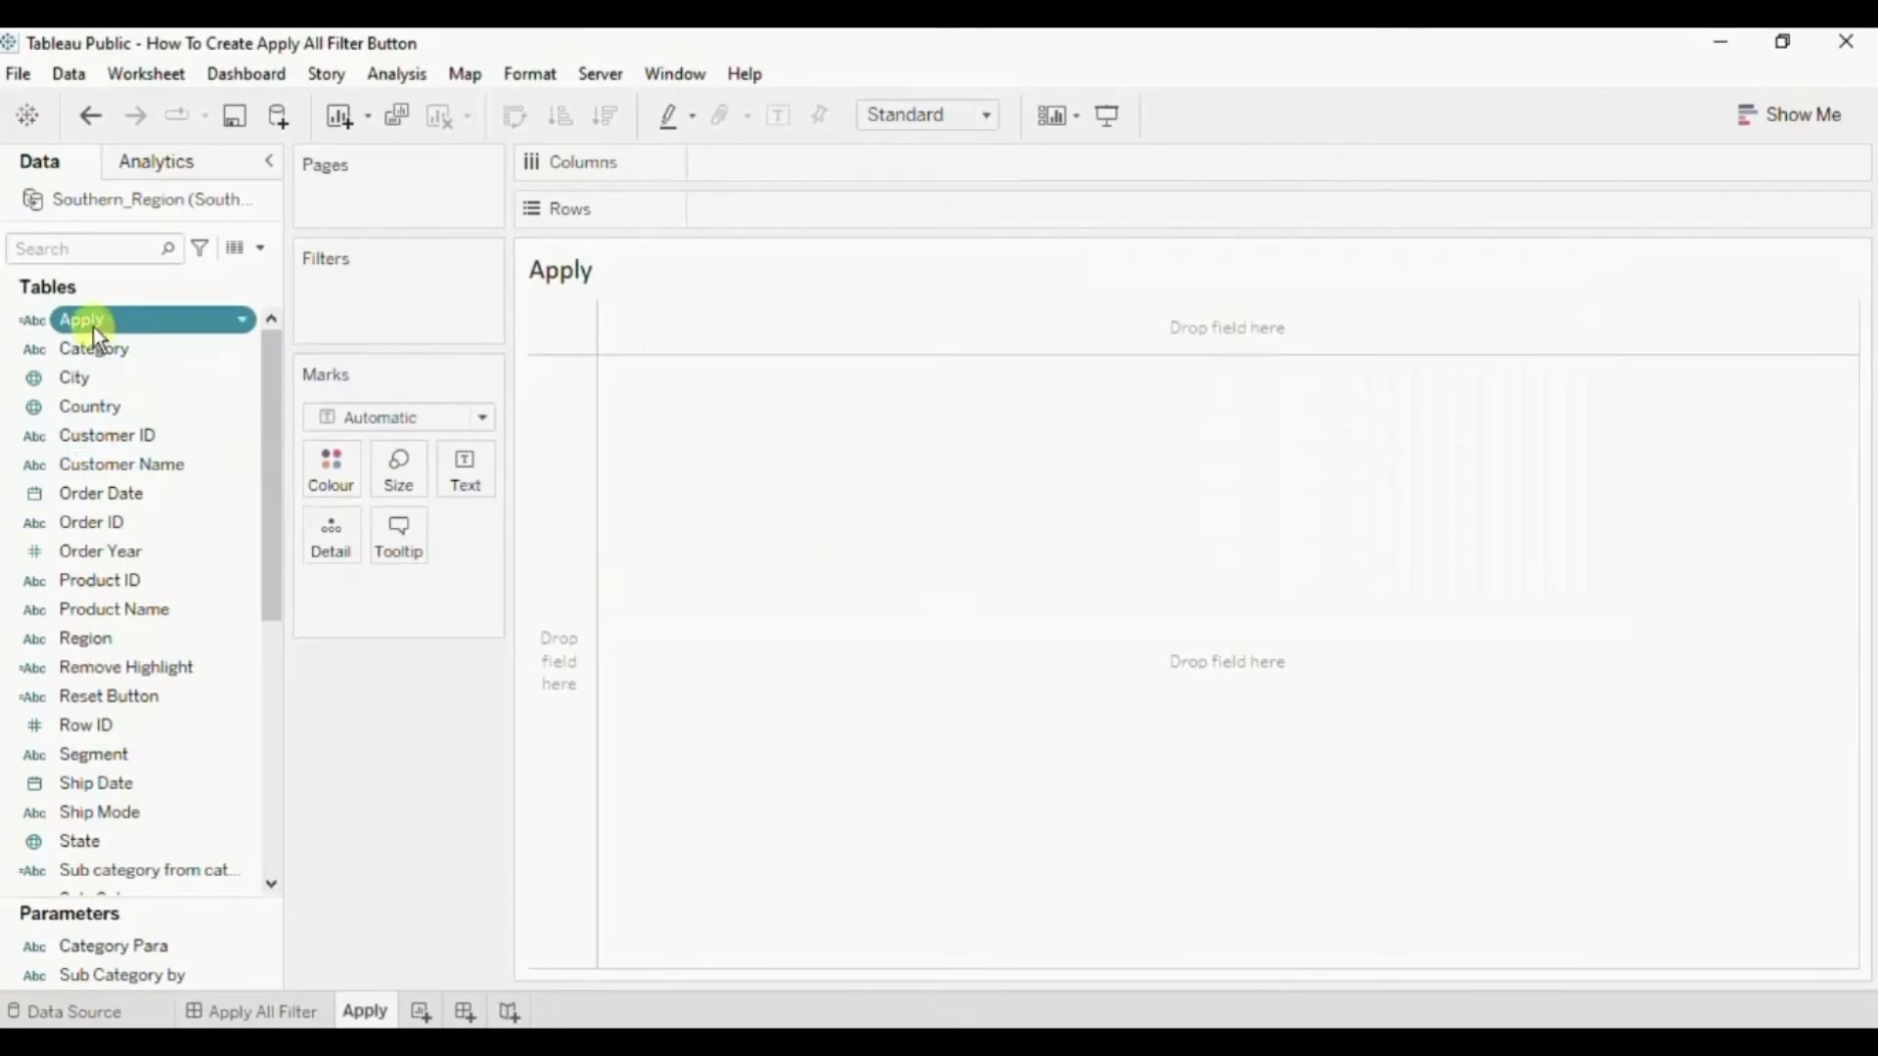
Place the Apply field on Rows and set the mark type to Polygon.
{"action": "left_click_drag", "start_coordinate": [92, 322], "coordinate": [756, 219]}
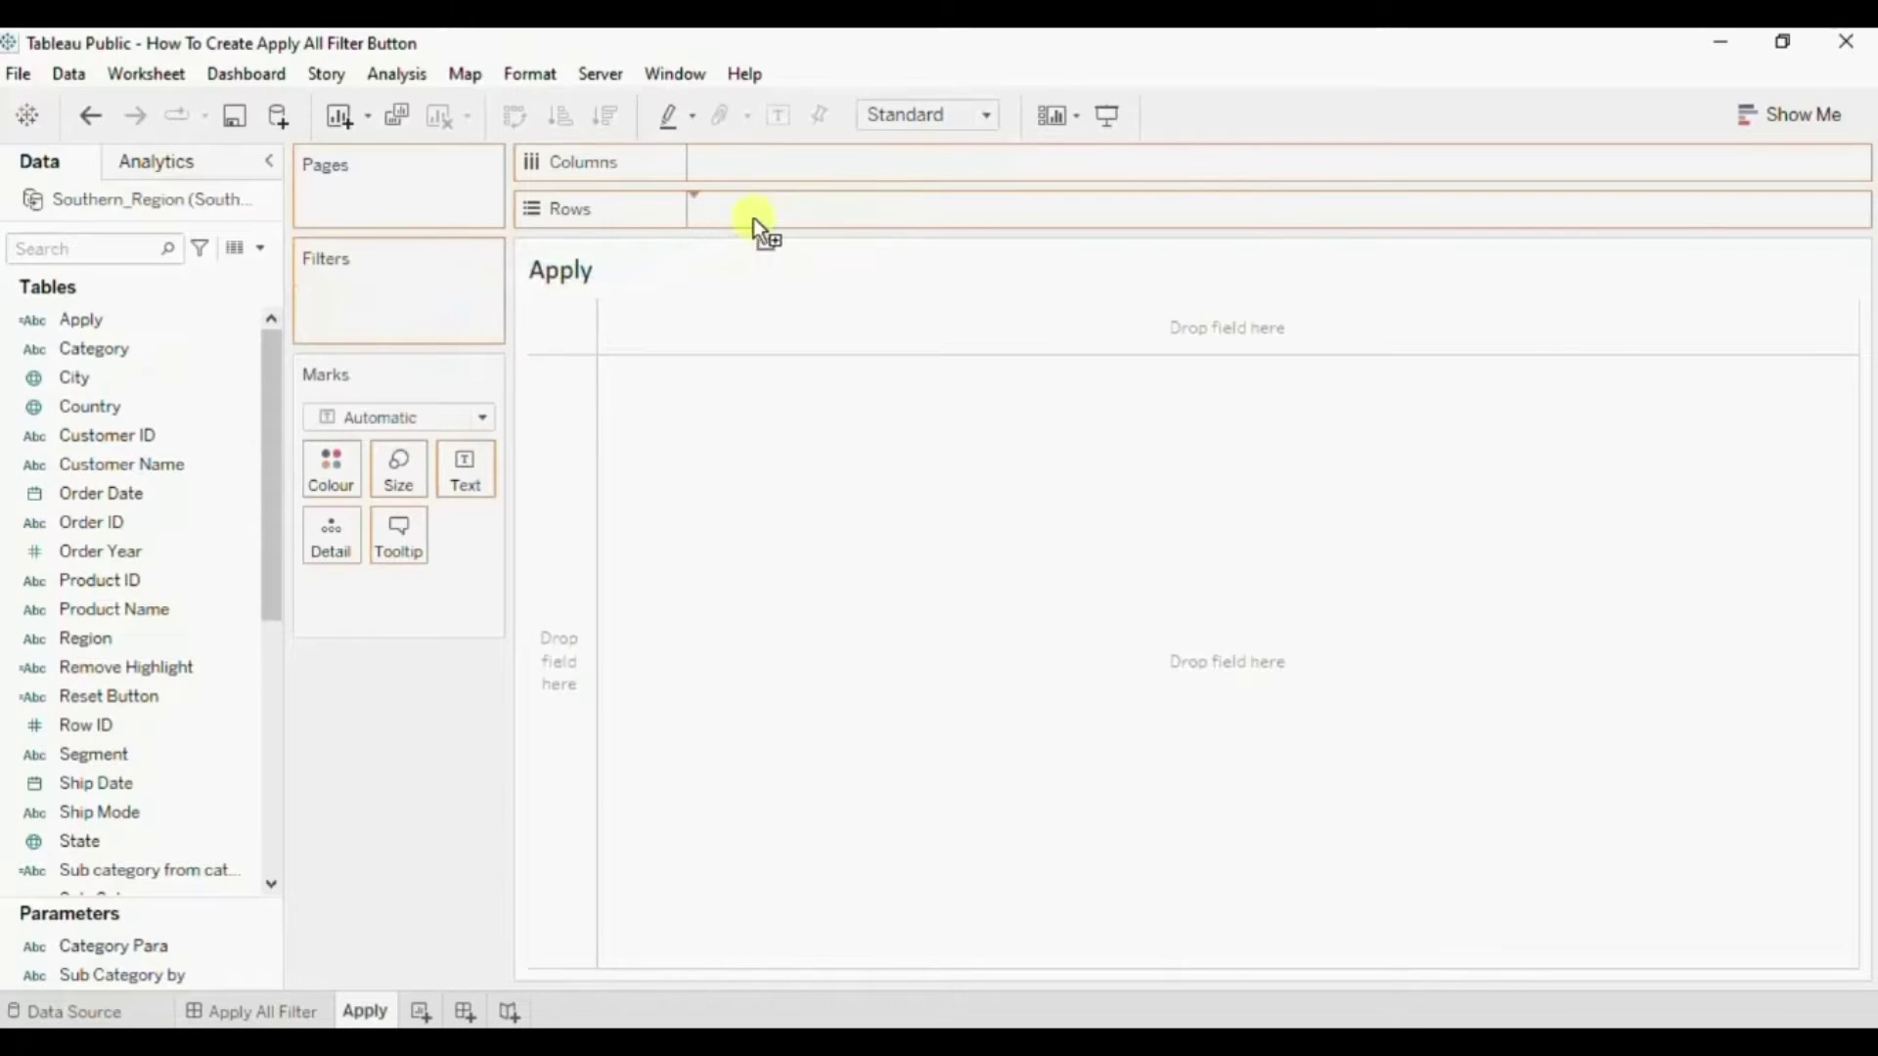
{"action": "left_click", "coordinate": [370, 417]}
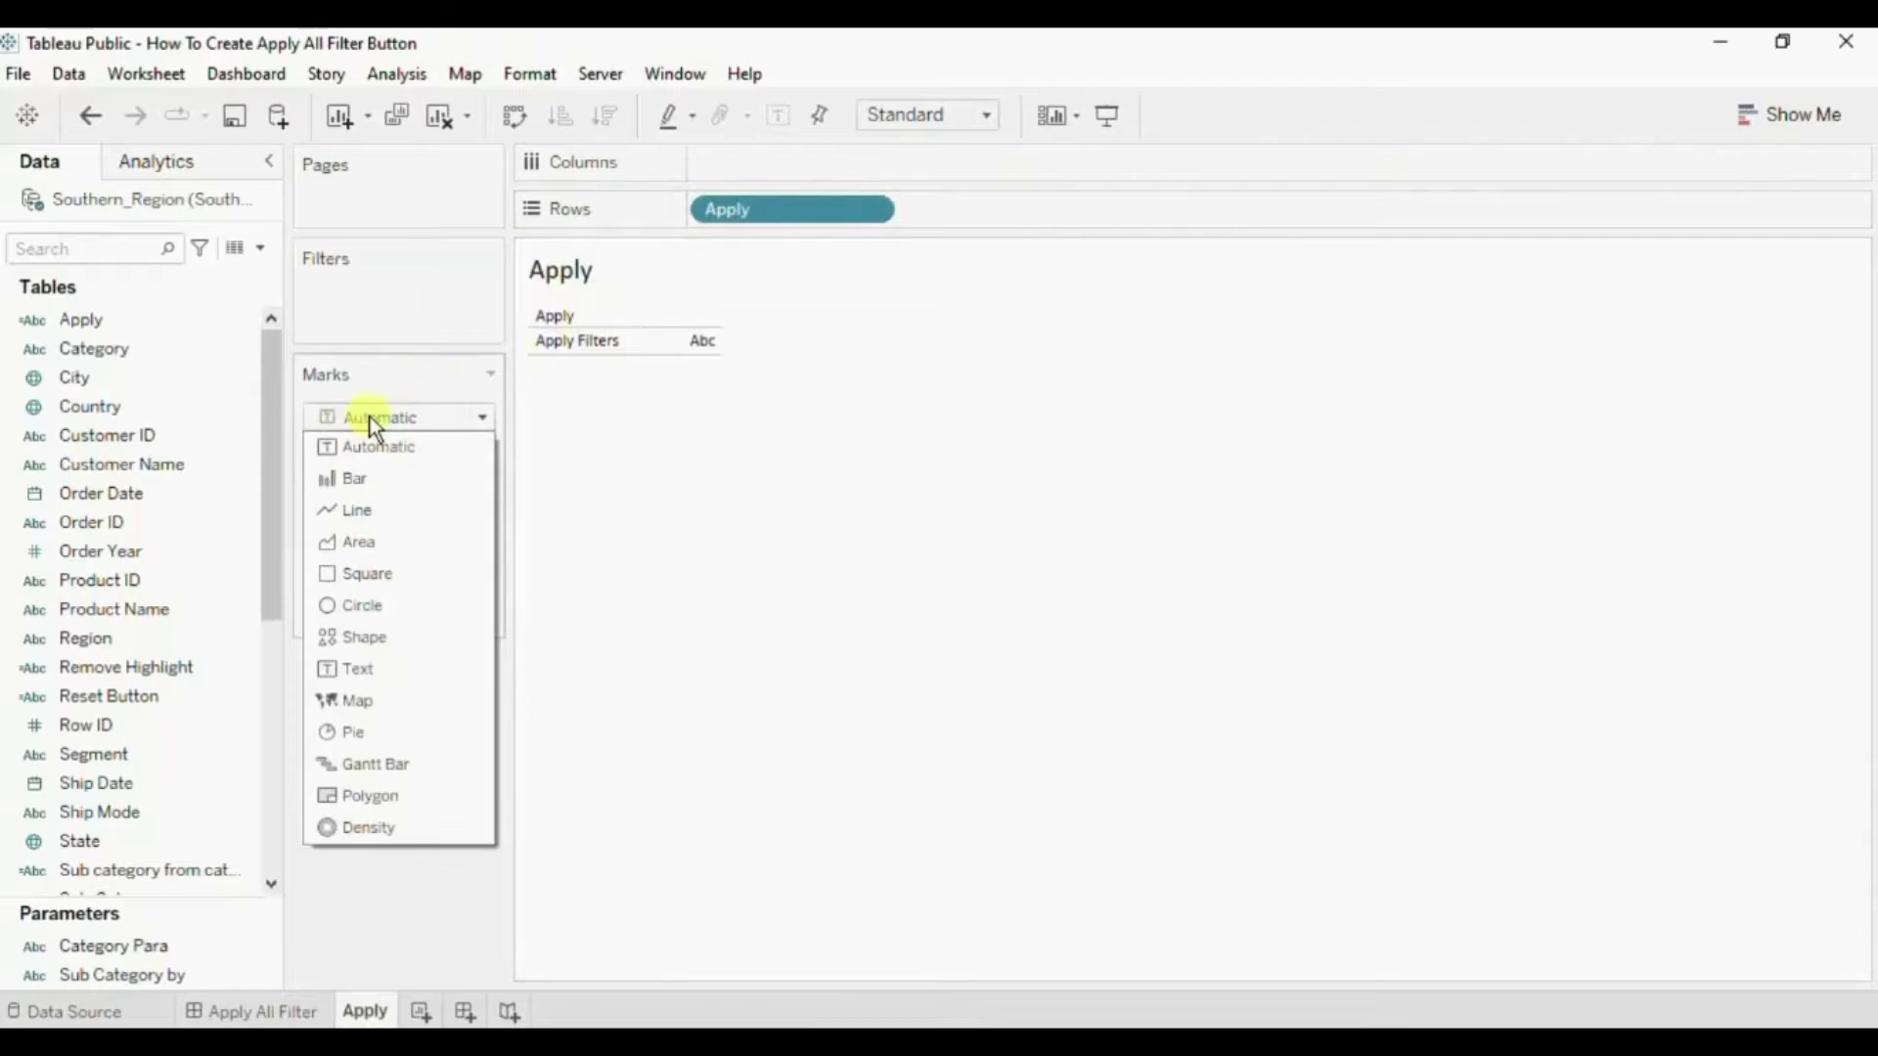
{"action": "left_click", "coordinate": [372, 797]}
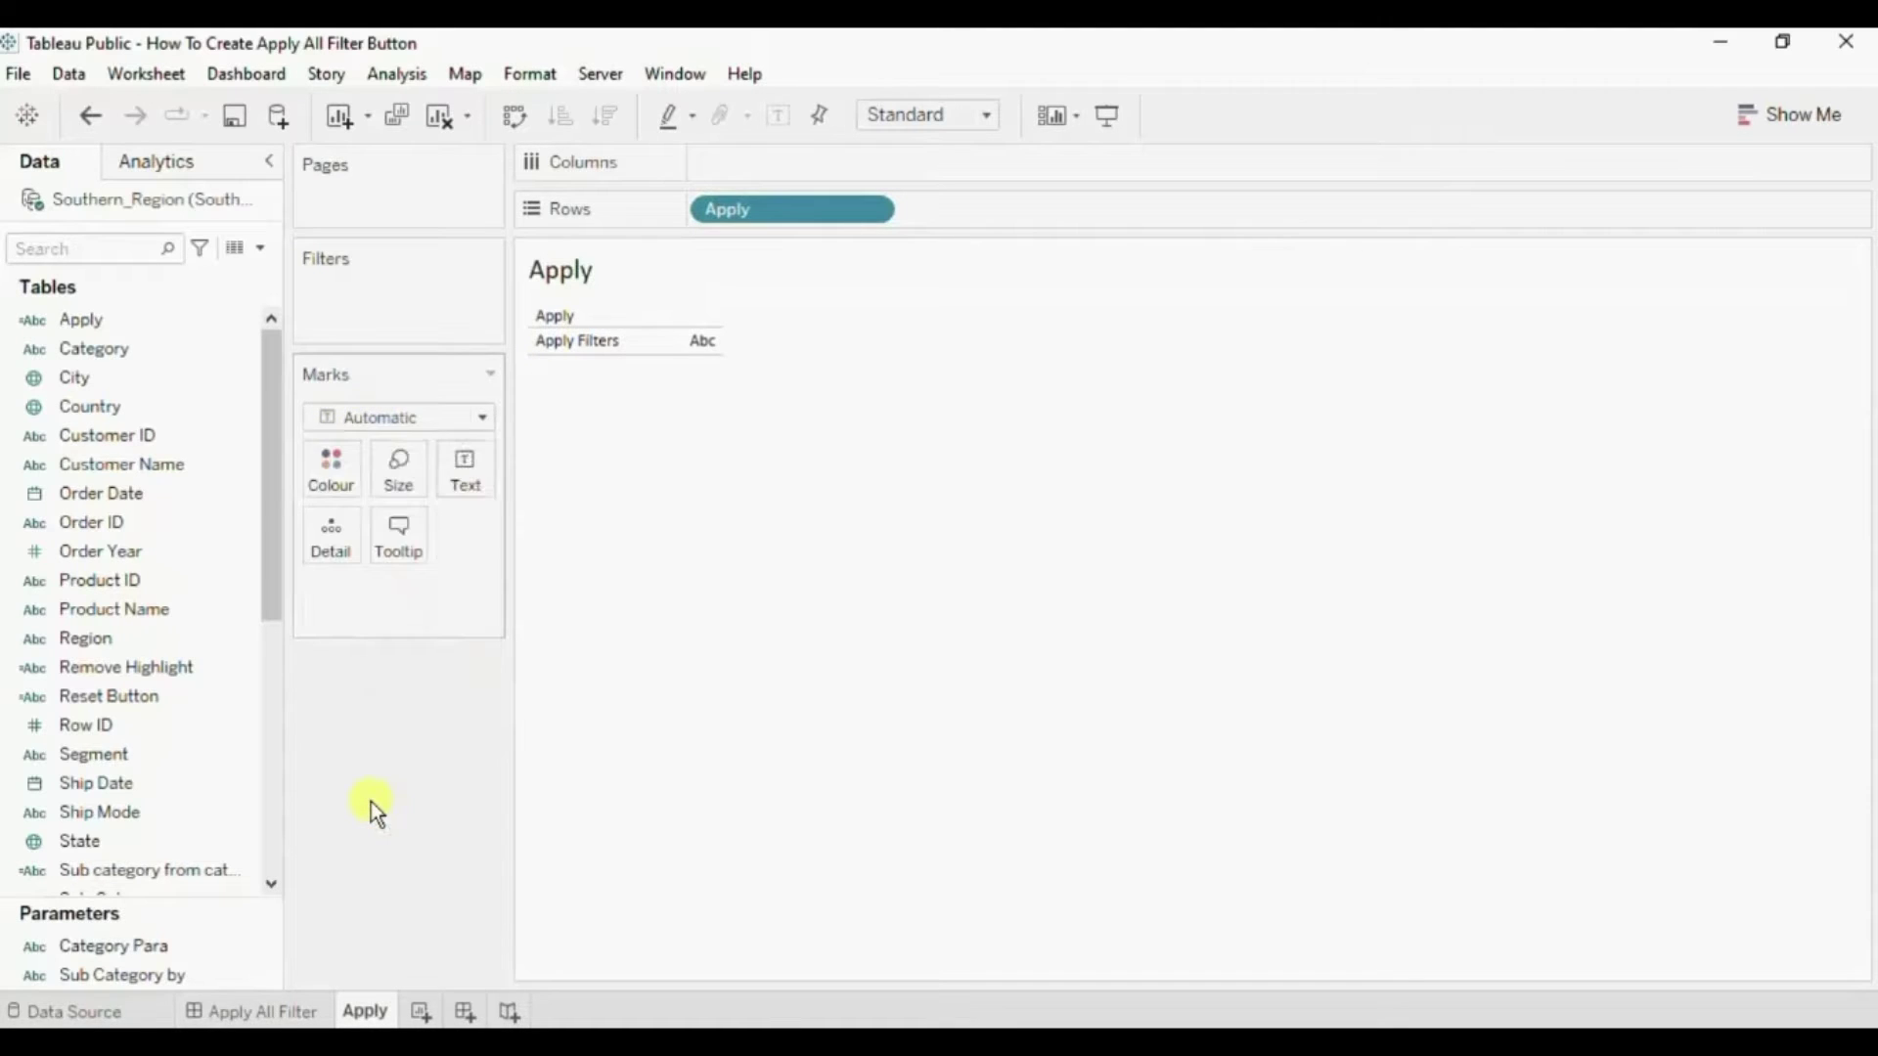
Hide the field labels for rows and increase the height of the Apply Filters row.
{"action": "right_click", "coordinate": [565, 313]}
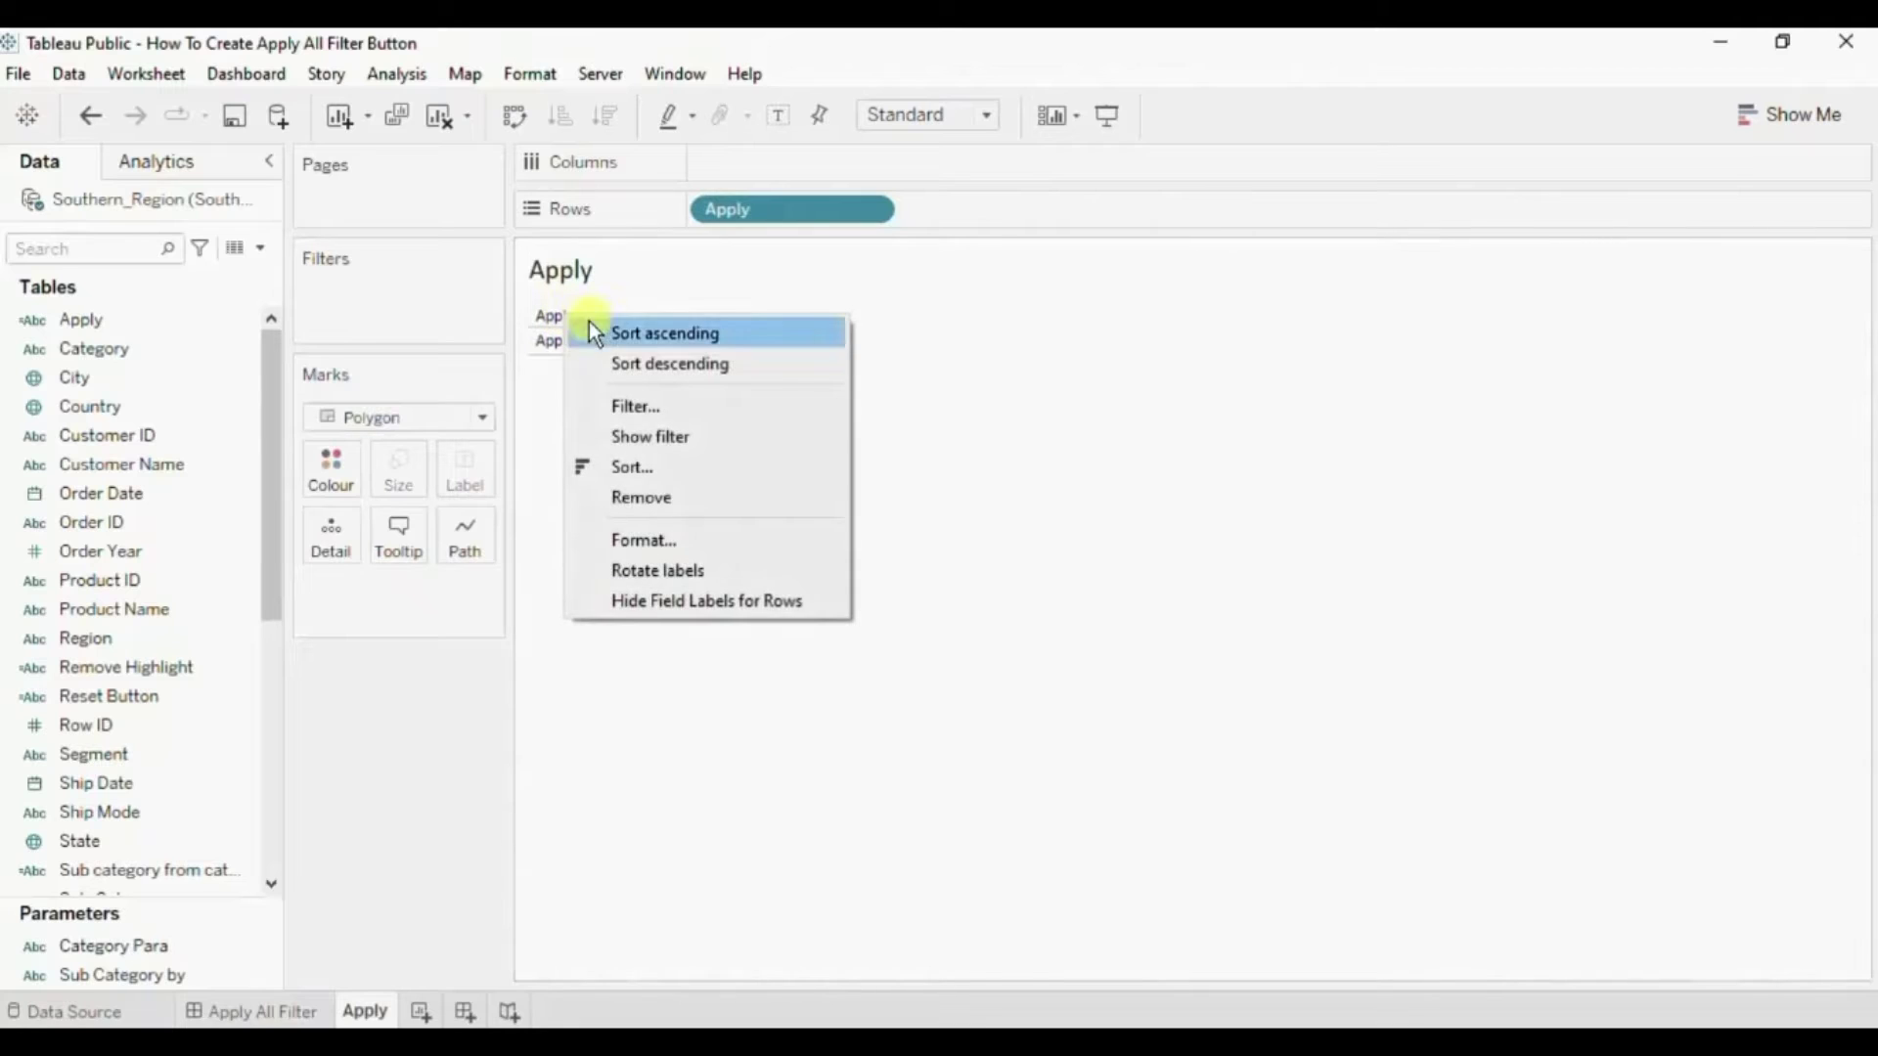
{"action": "left_click", "coordinate": [656, 600]}
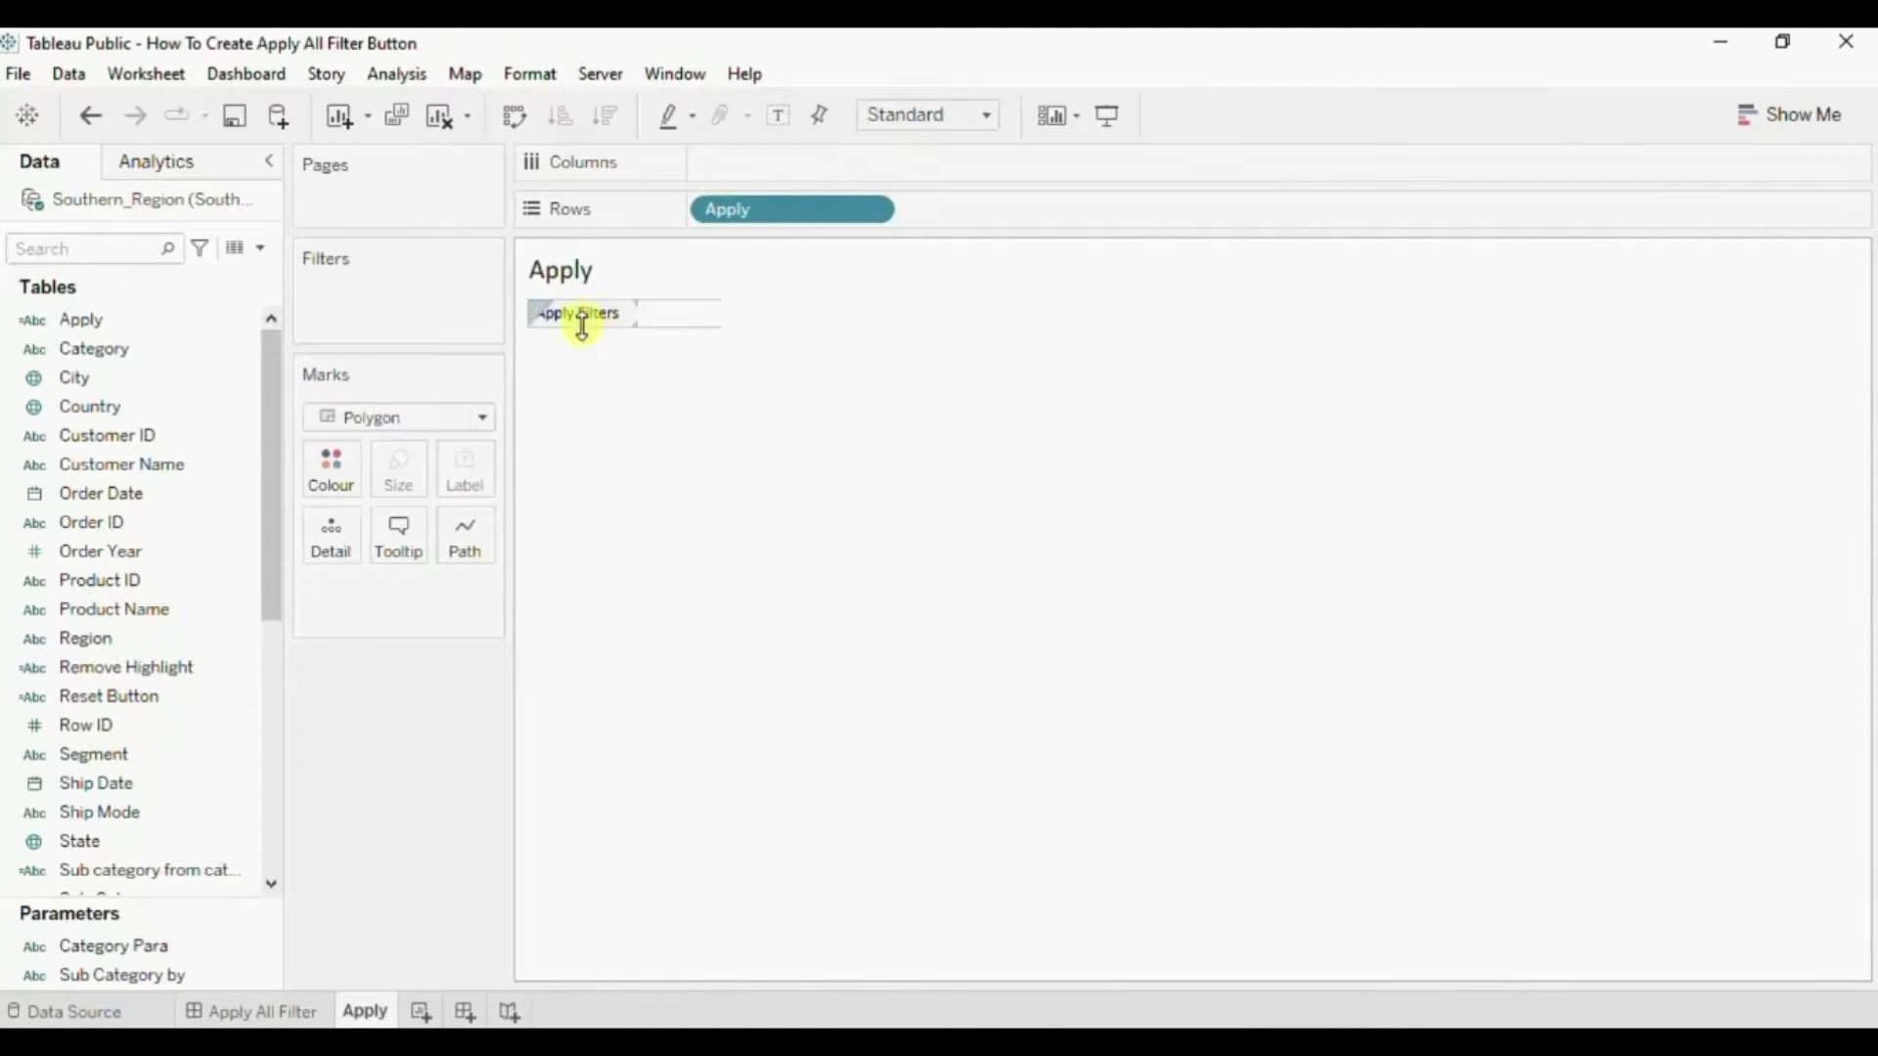
{"action": "left_click_drag", "start_coordinate": [583, 328], "coordinate": [582, 379]}
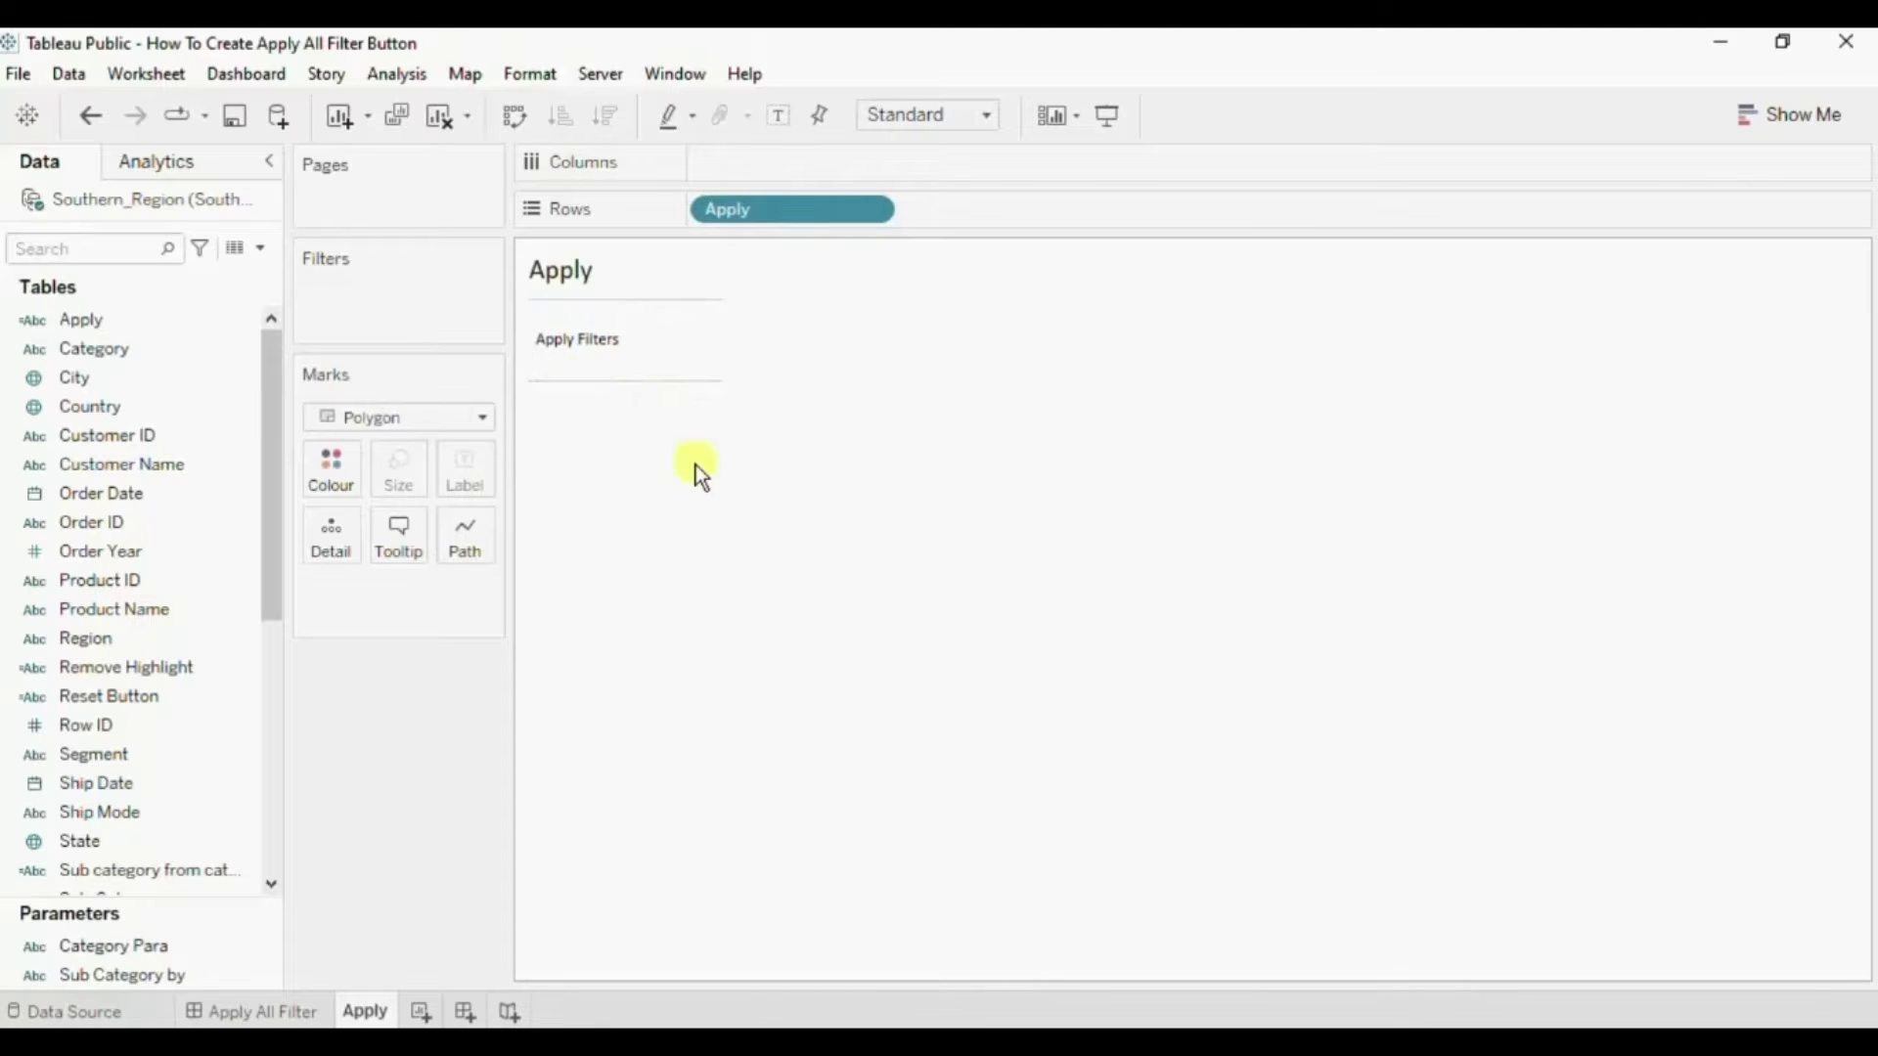
Format the Apply sheet's borders, setting the row divider for the pane to None.
{"action": "right_click", "coordinate": [653, 346]}
{"action": "left_click", "coordinate": [600, 343]}
{"action": "right_click", "coordinate": [599, 343]}
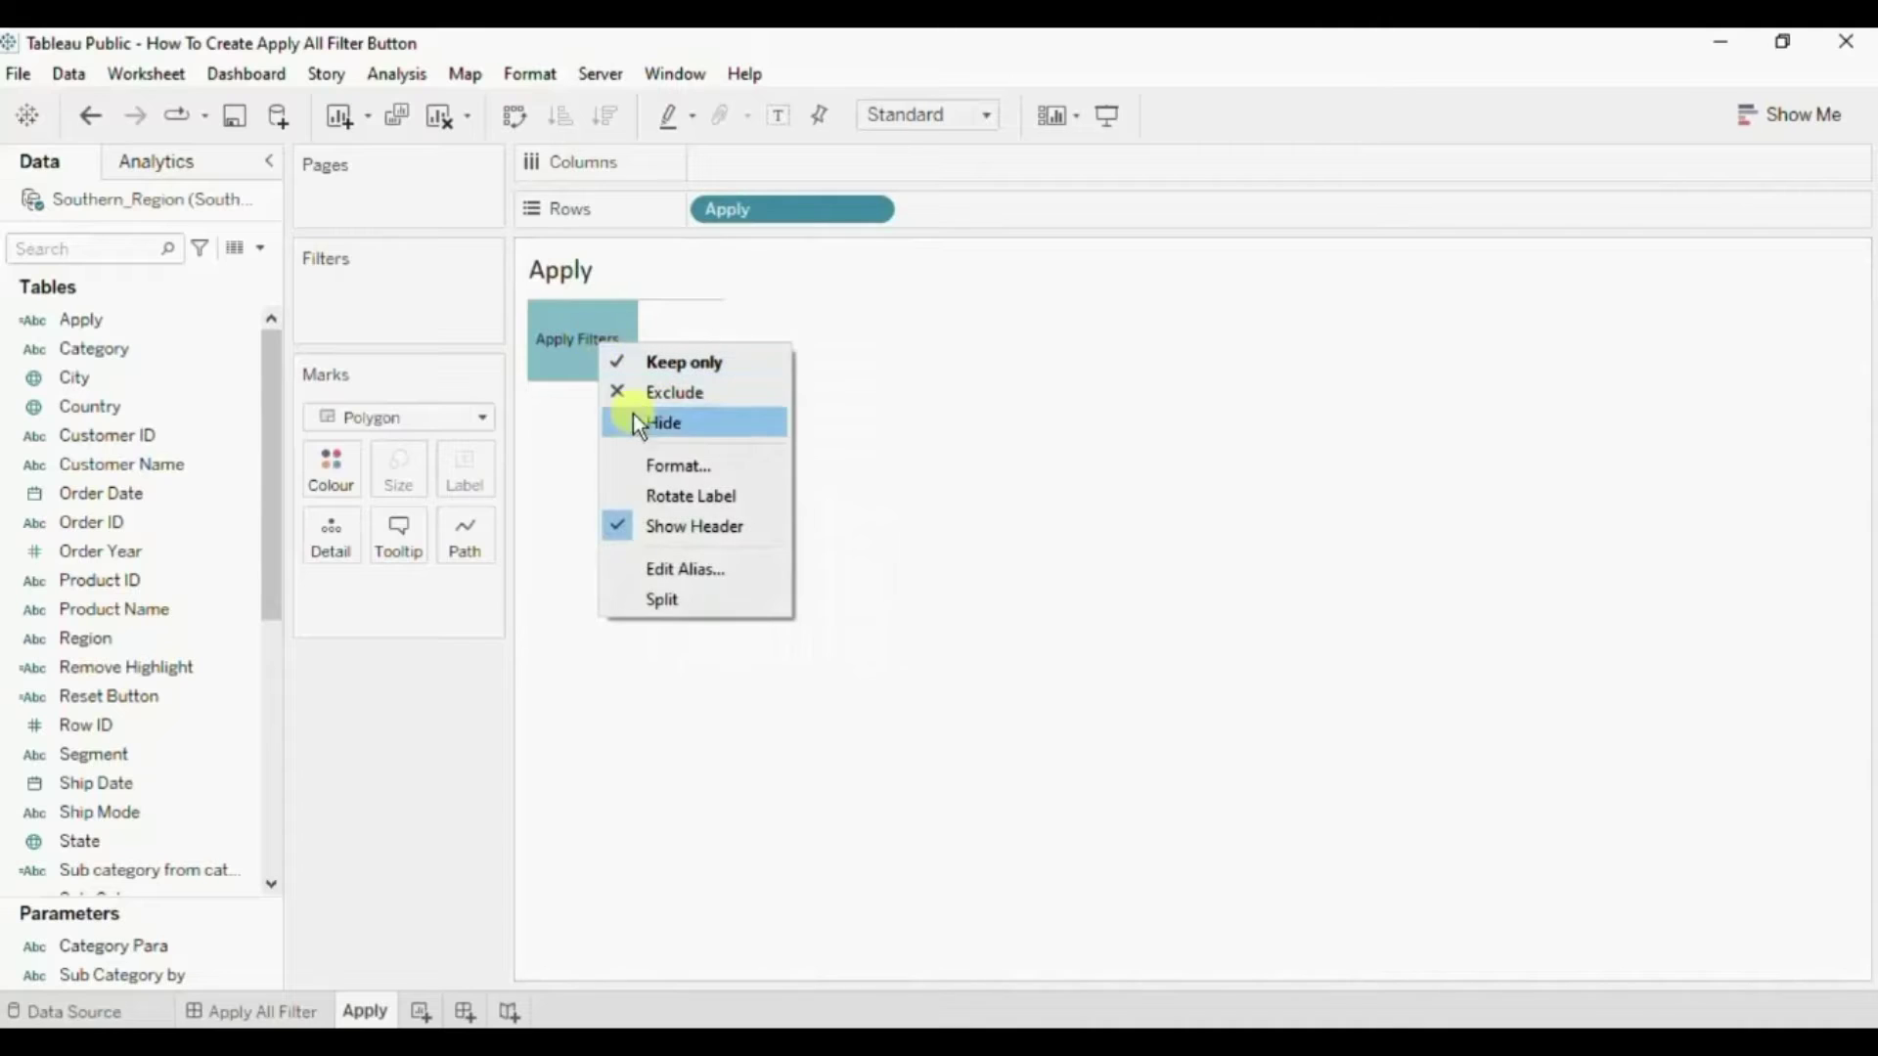
{"action": "left_click", "coordinate": [646, 458]}
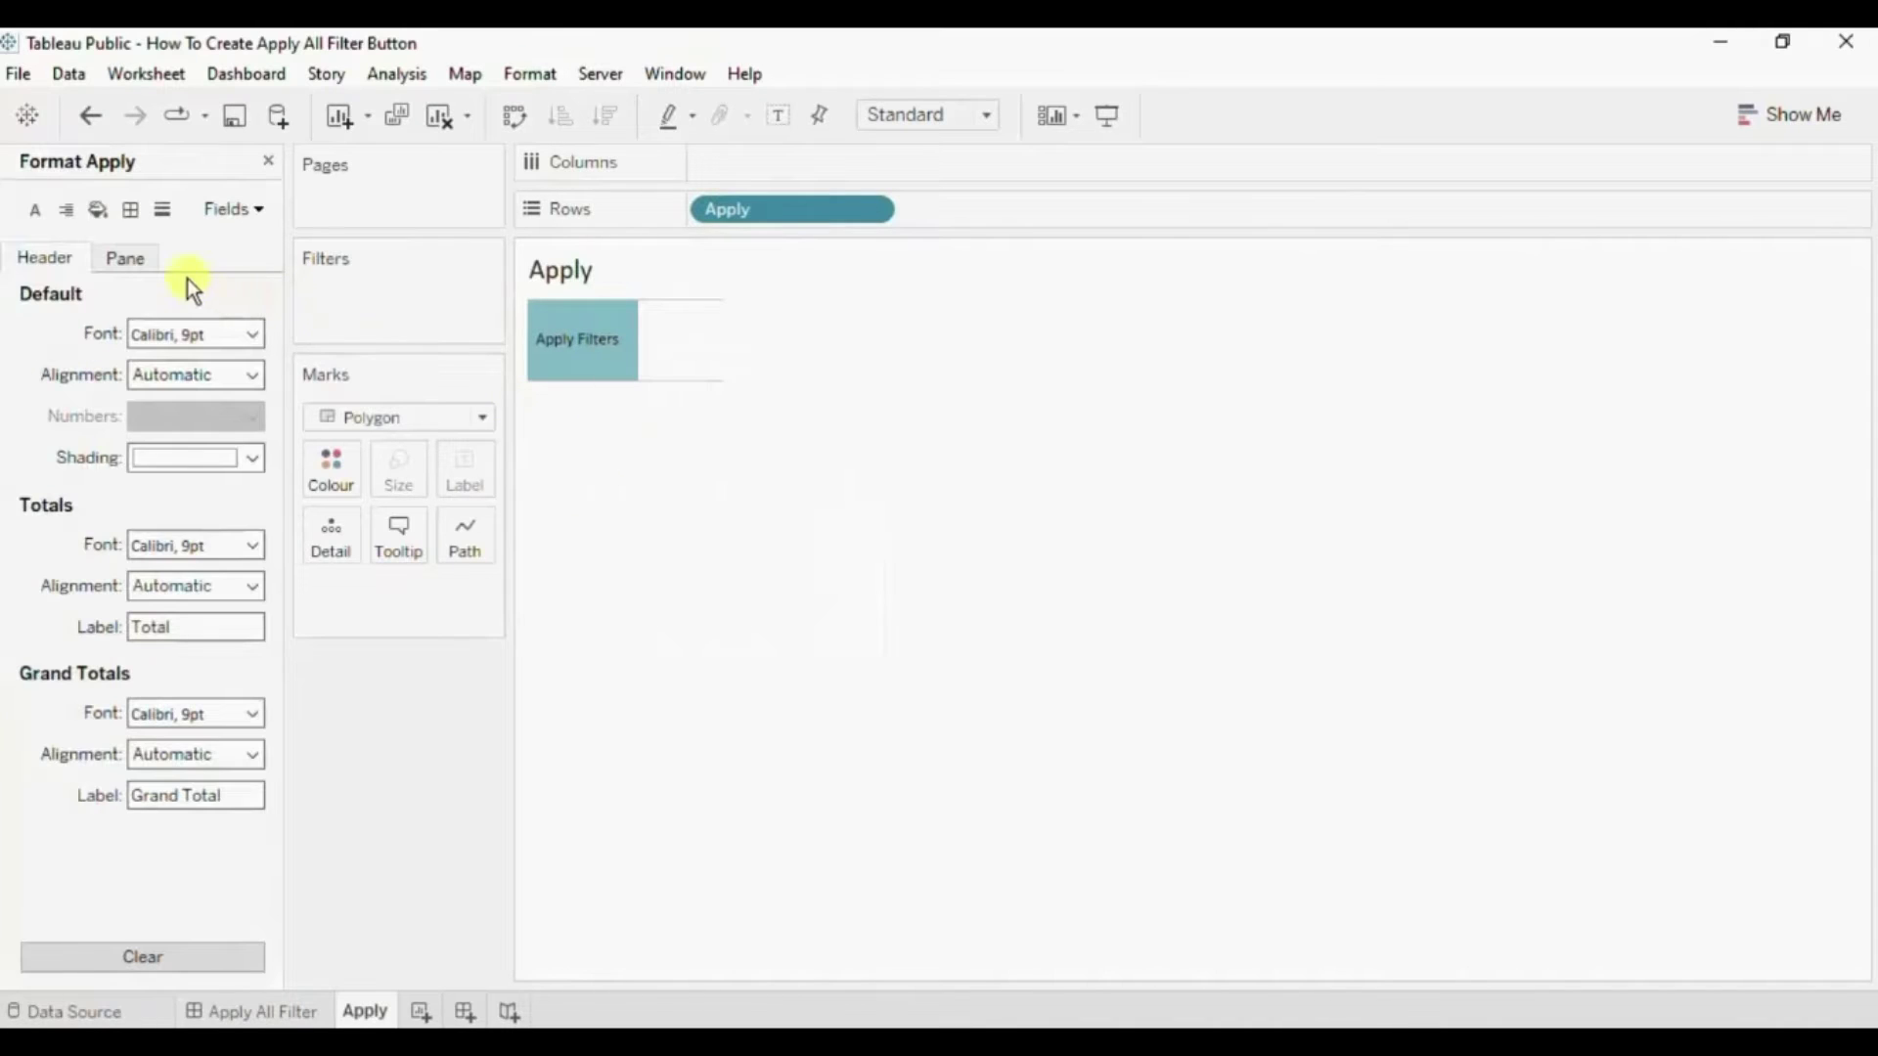
{"action": "left_click", "coordinate": [129, 211]}
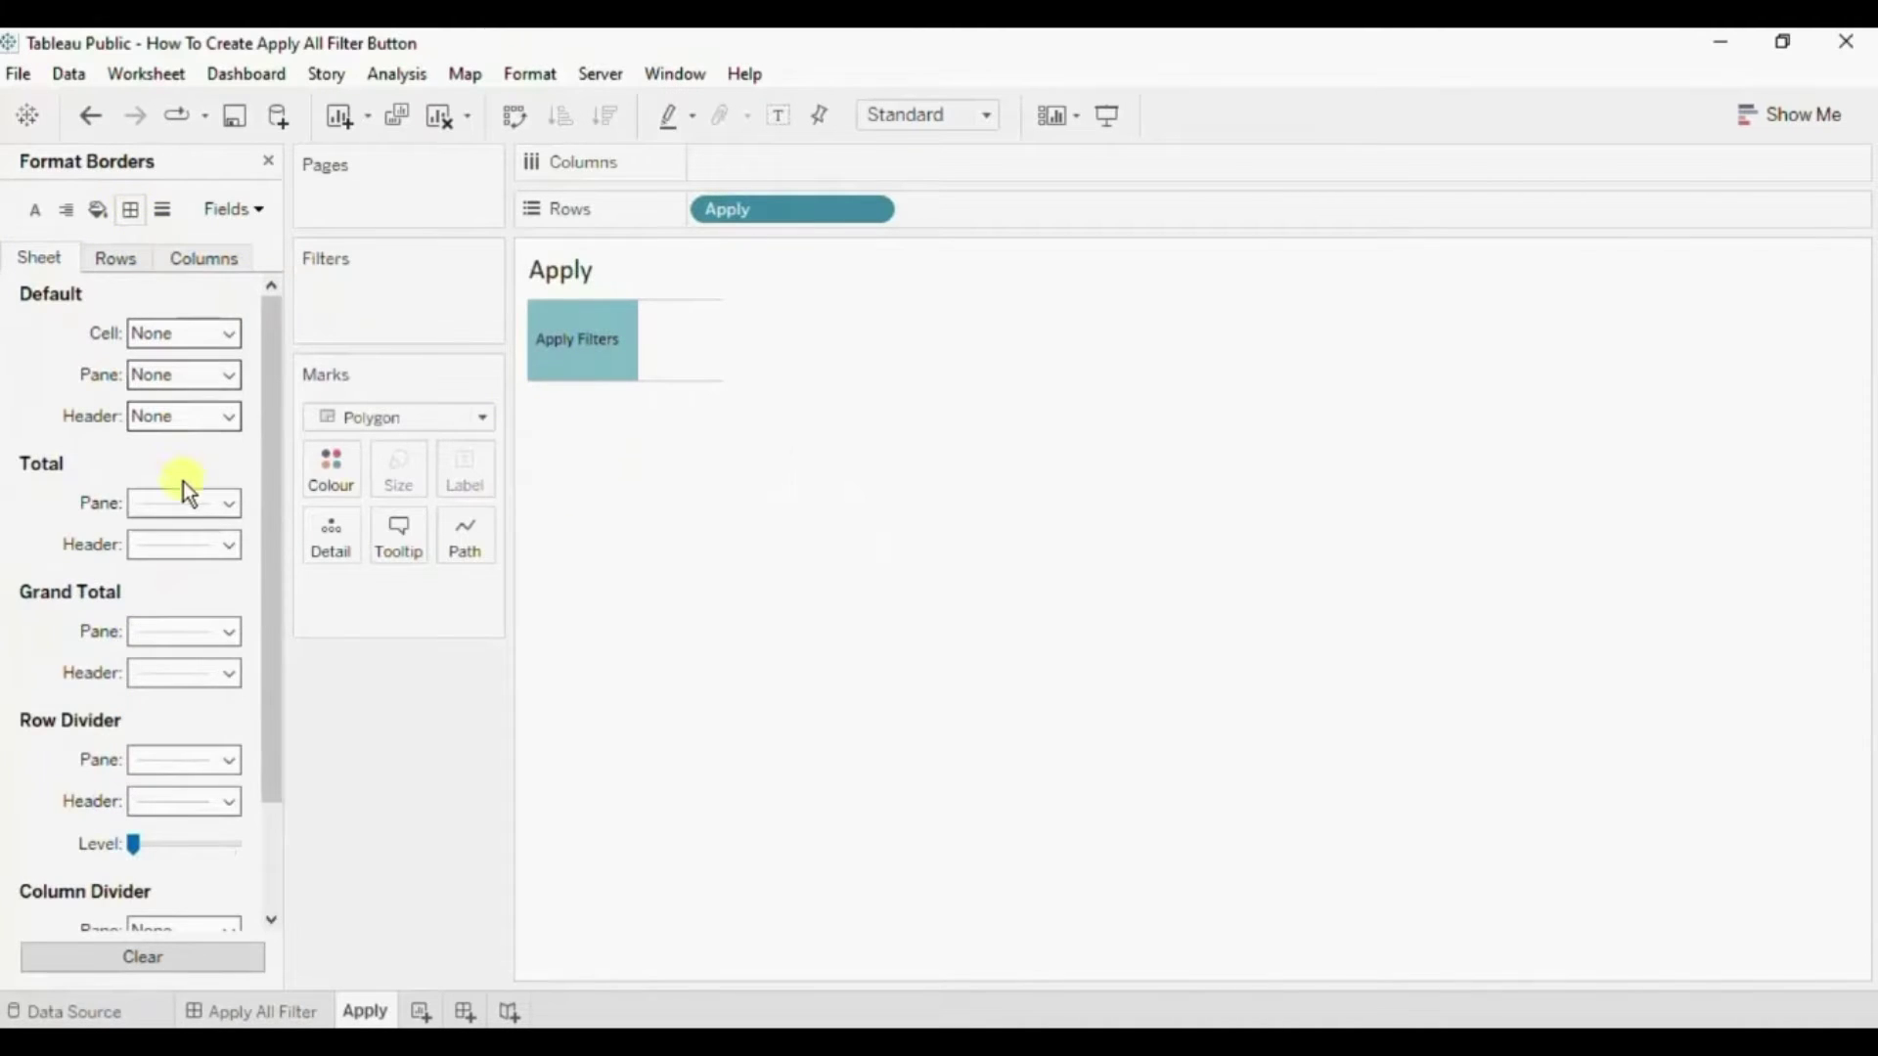
{"action": "left_click", "coordinate": [192, 768]}
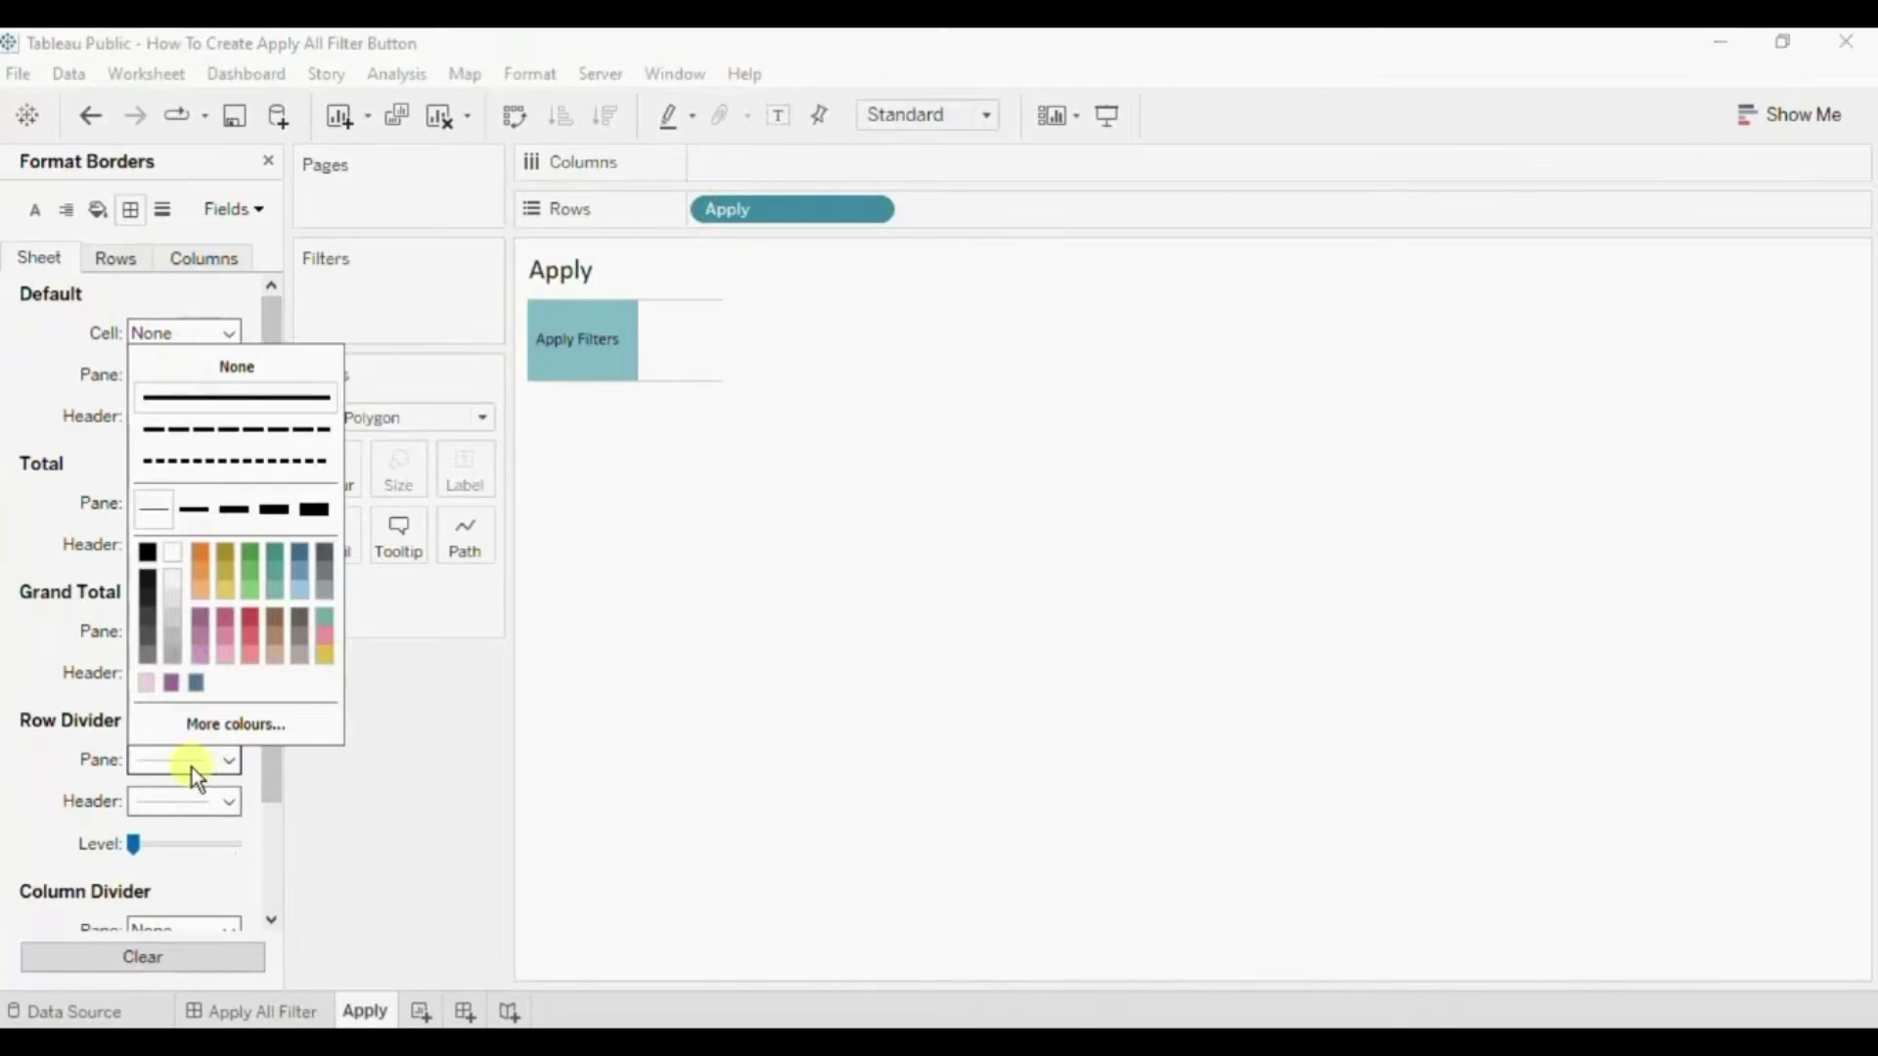
{"action": "left_click", "coordinate": [183, 369]}
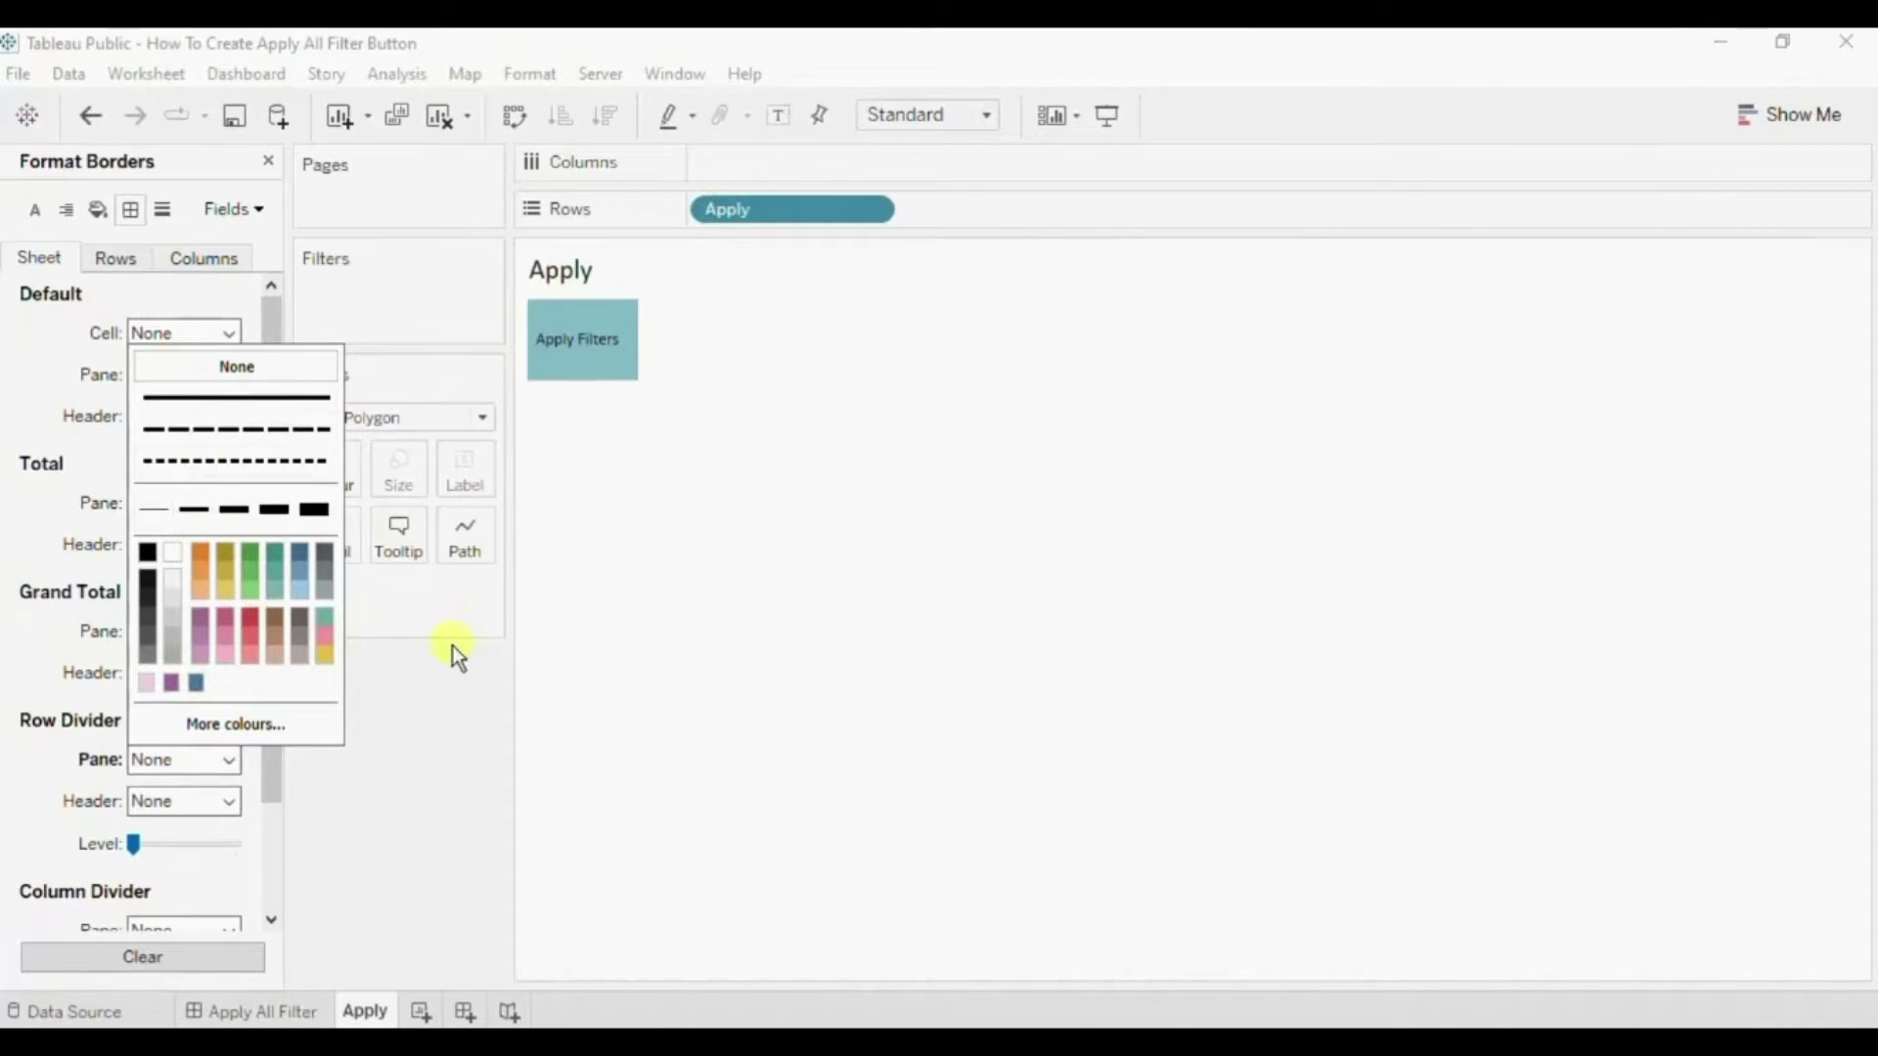
Format the Apply Filters header text as 12 pt bold.
{"action": "left_click", "coordinate": [607, 561]}
{"action": "right_click", "coordinate": [558, 344]}
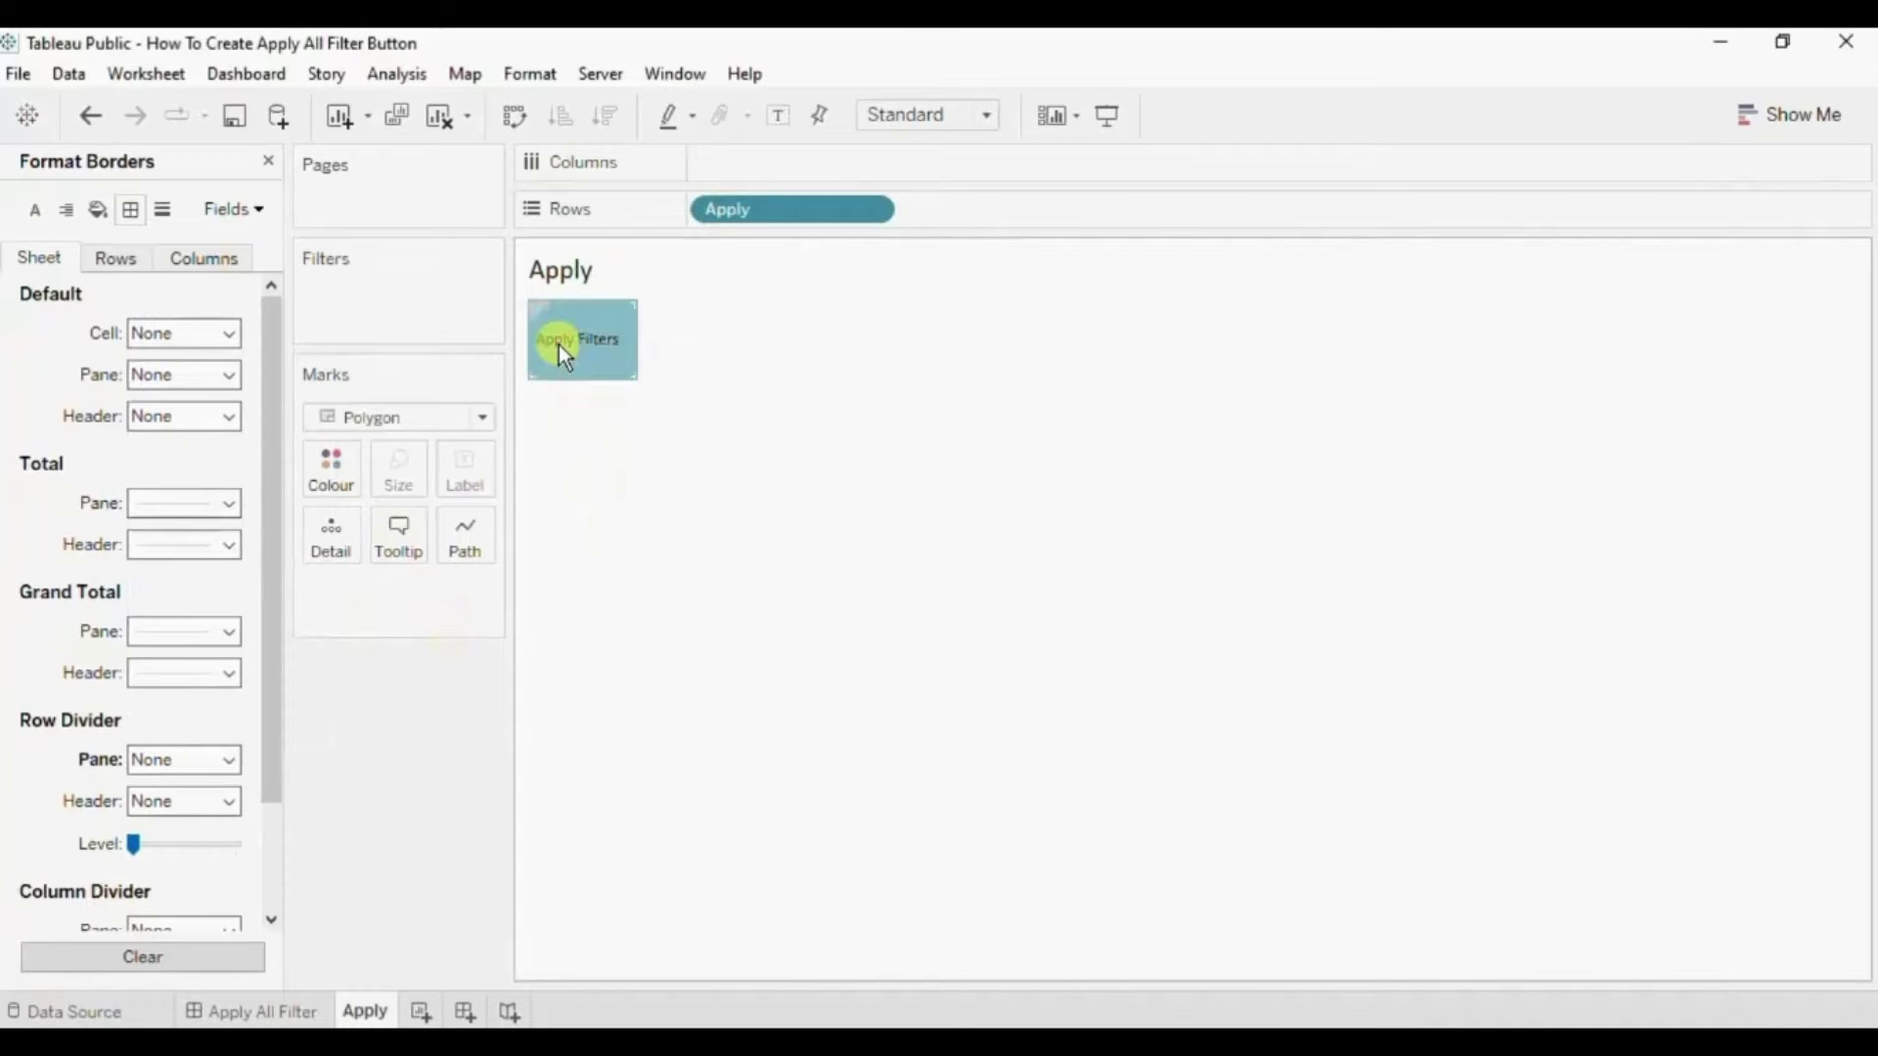
{"action": "left_click", "coordinate": [627, 468]}
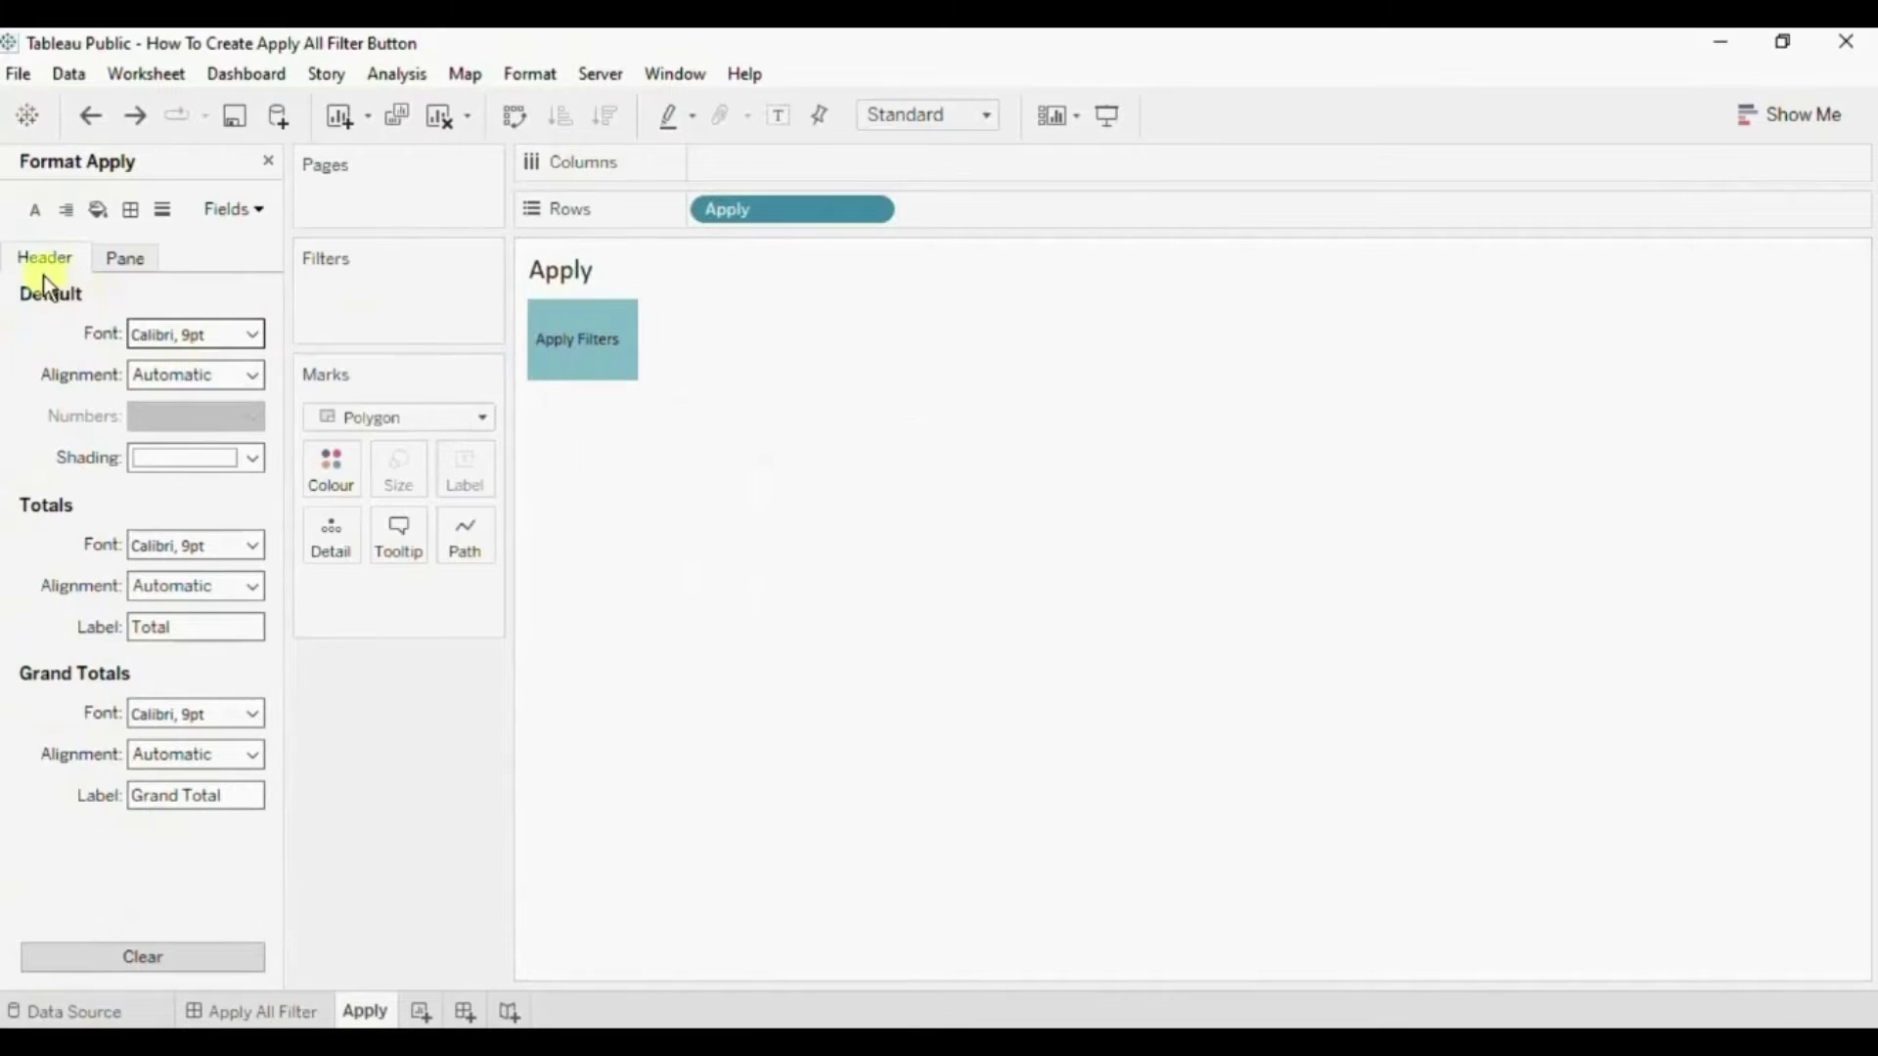
{"action": "left_click", "coordinate": [249, 339]}
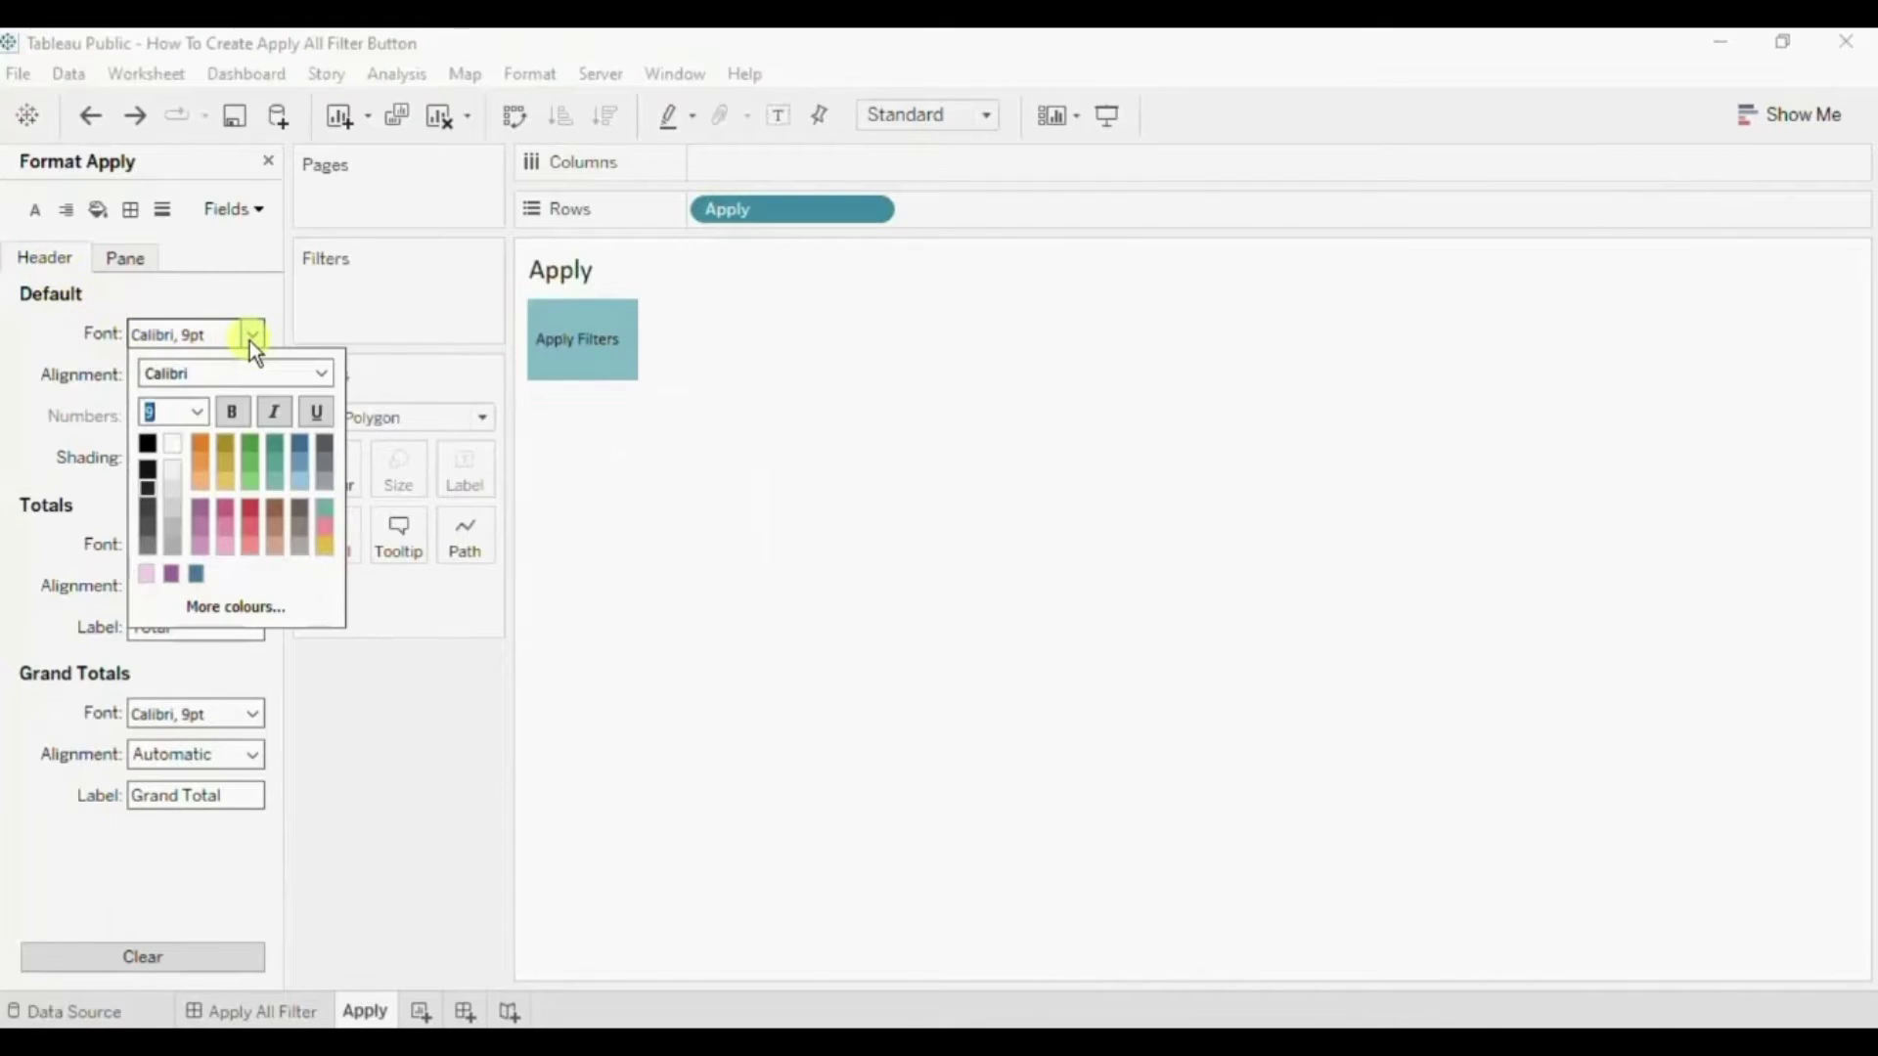
{"action": "left_click", "coordinate": [200, 414]}
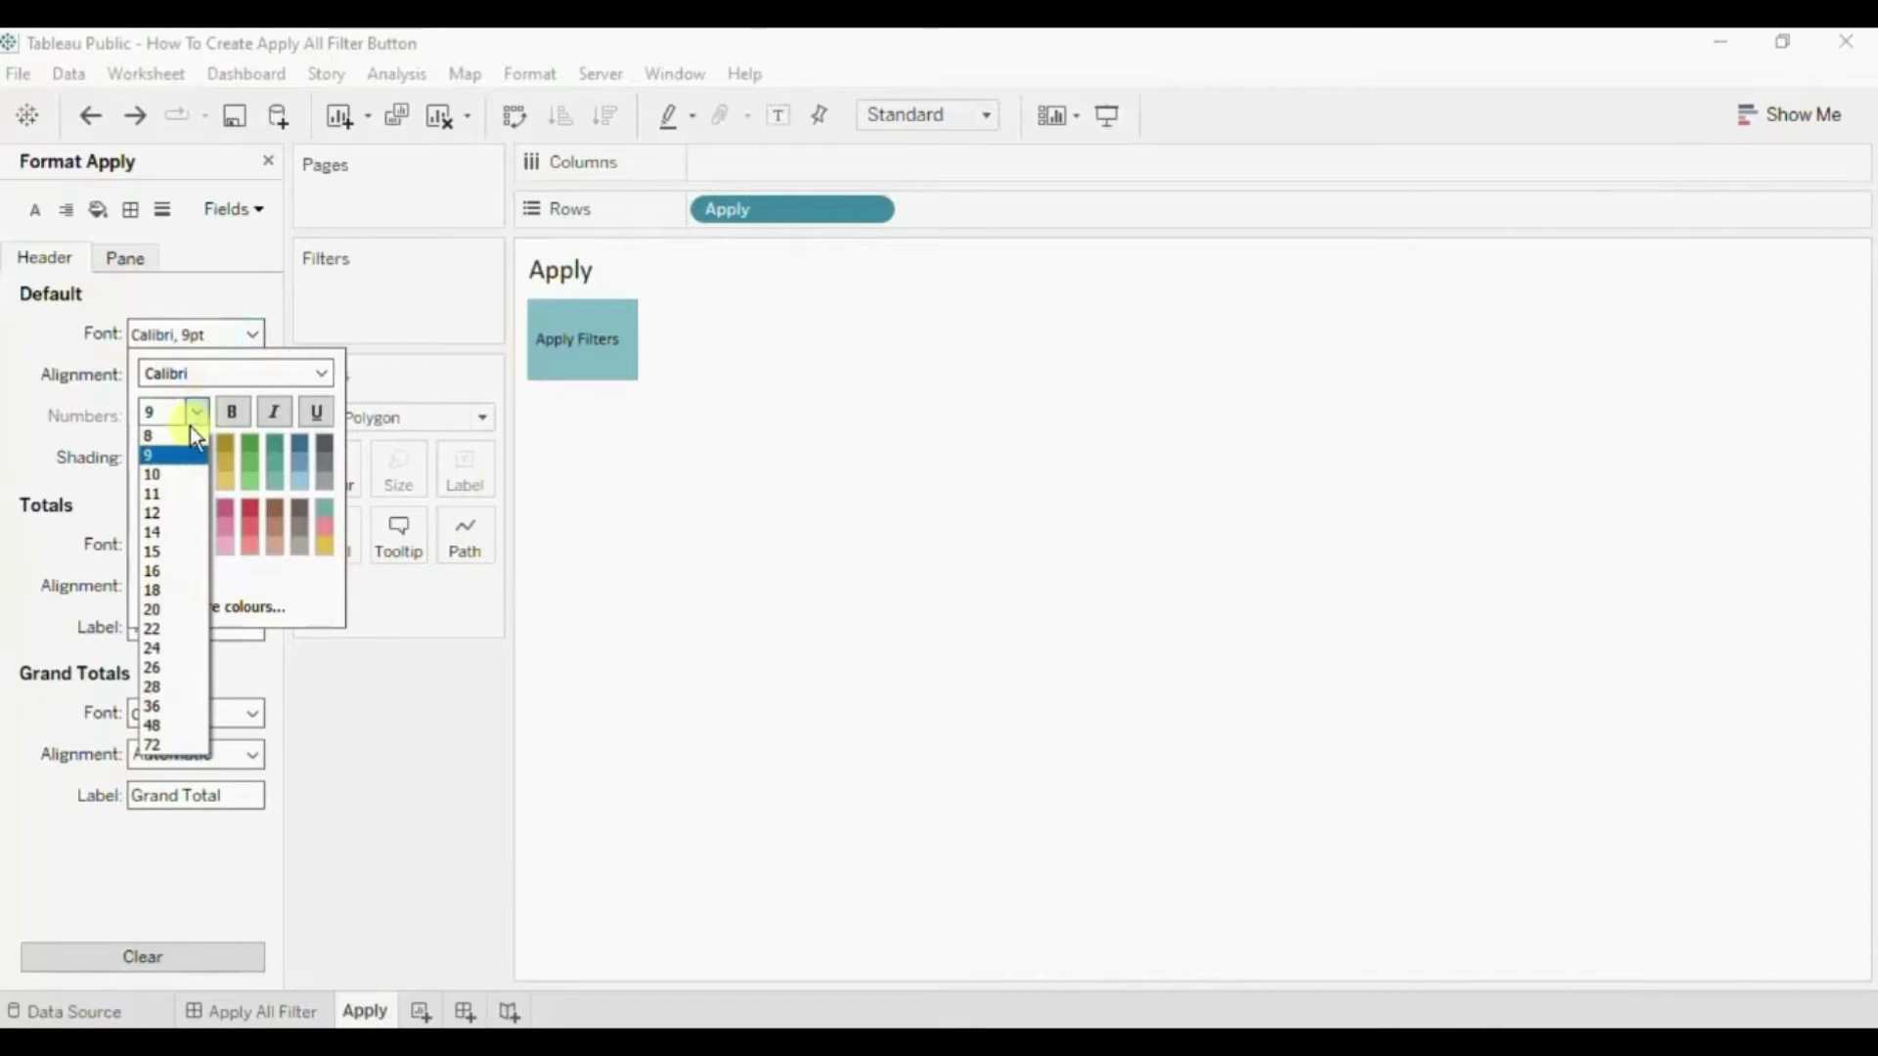
{"action": "left_click", "coordinate": [168, 511]}
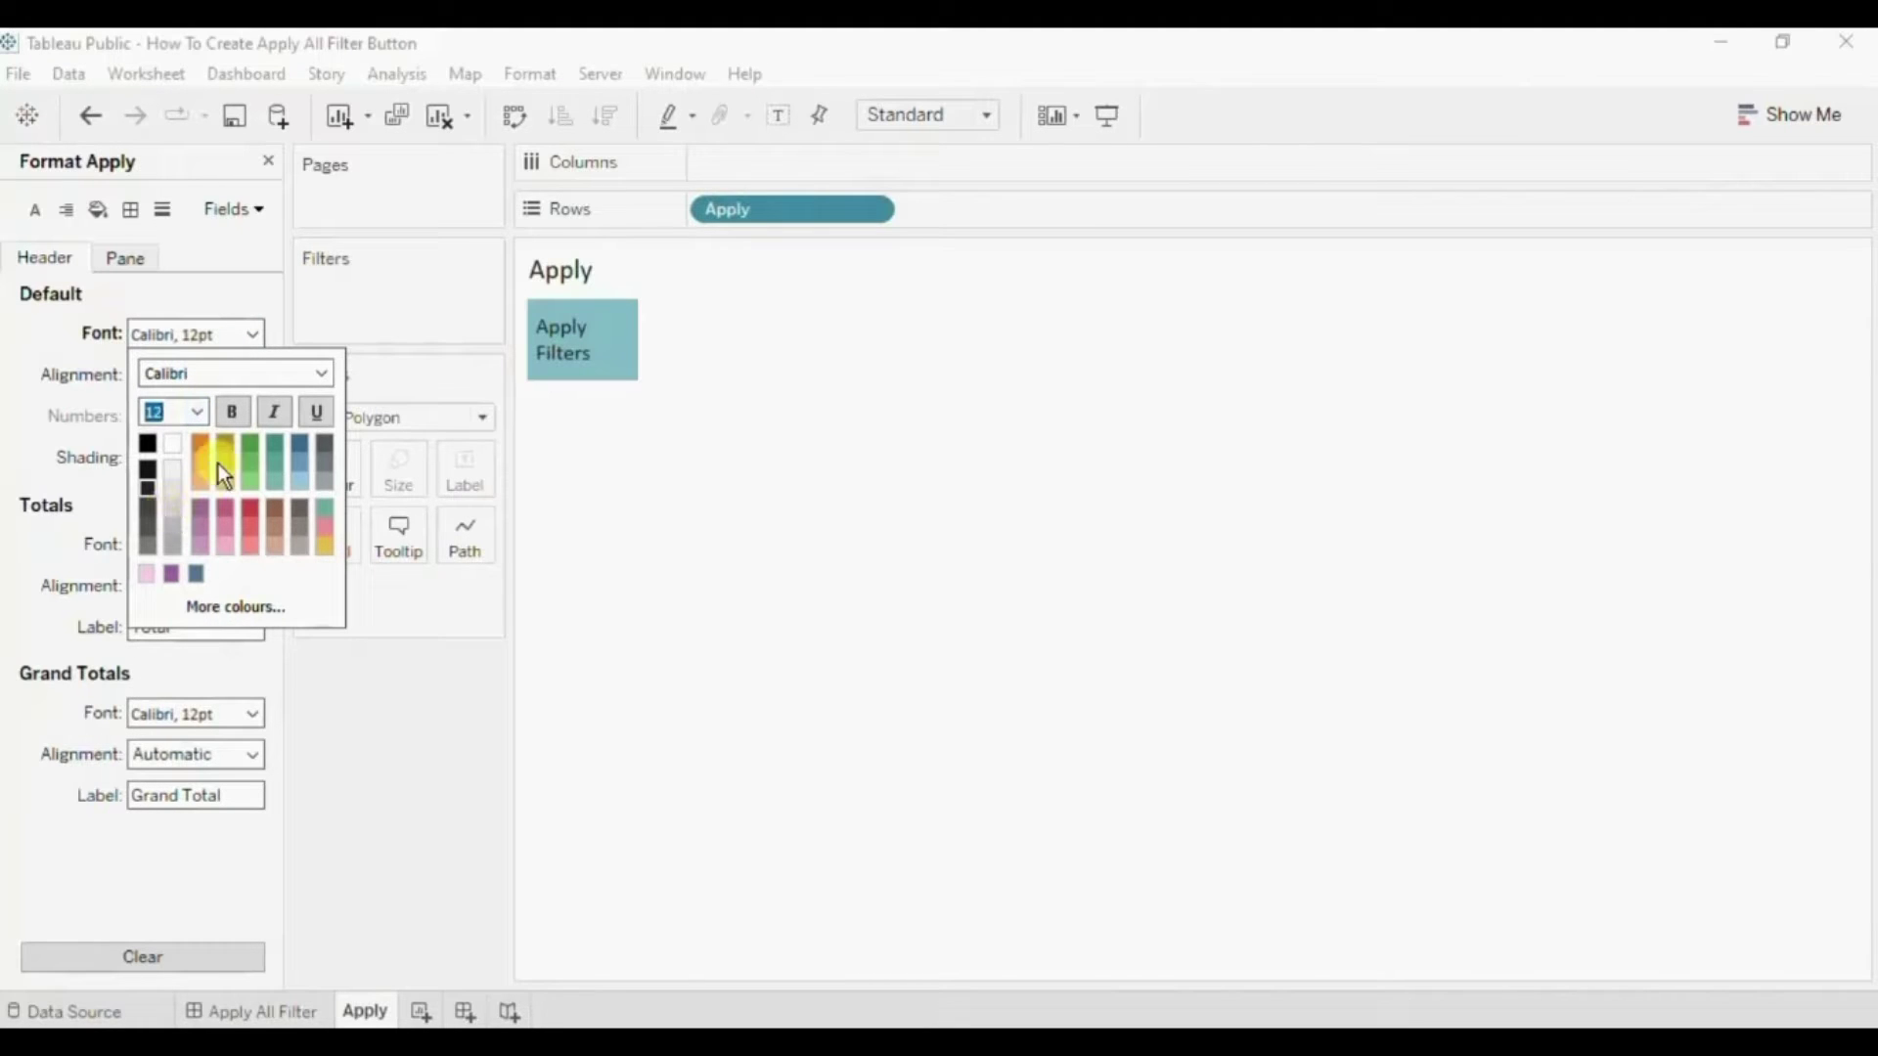
{"action": "left_click", "coordinate": [232, 412]}
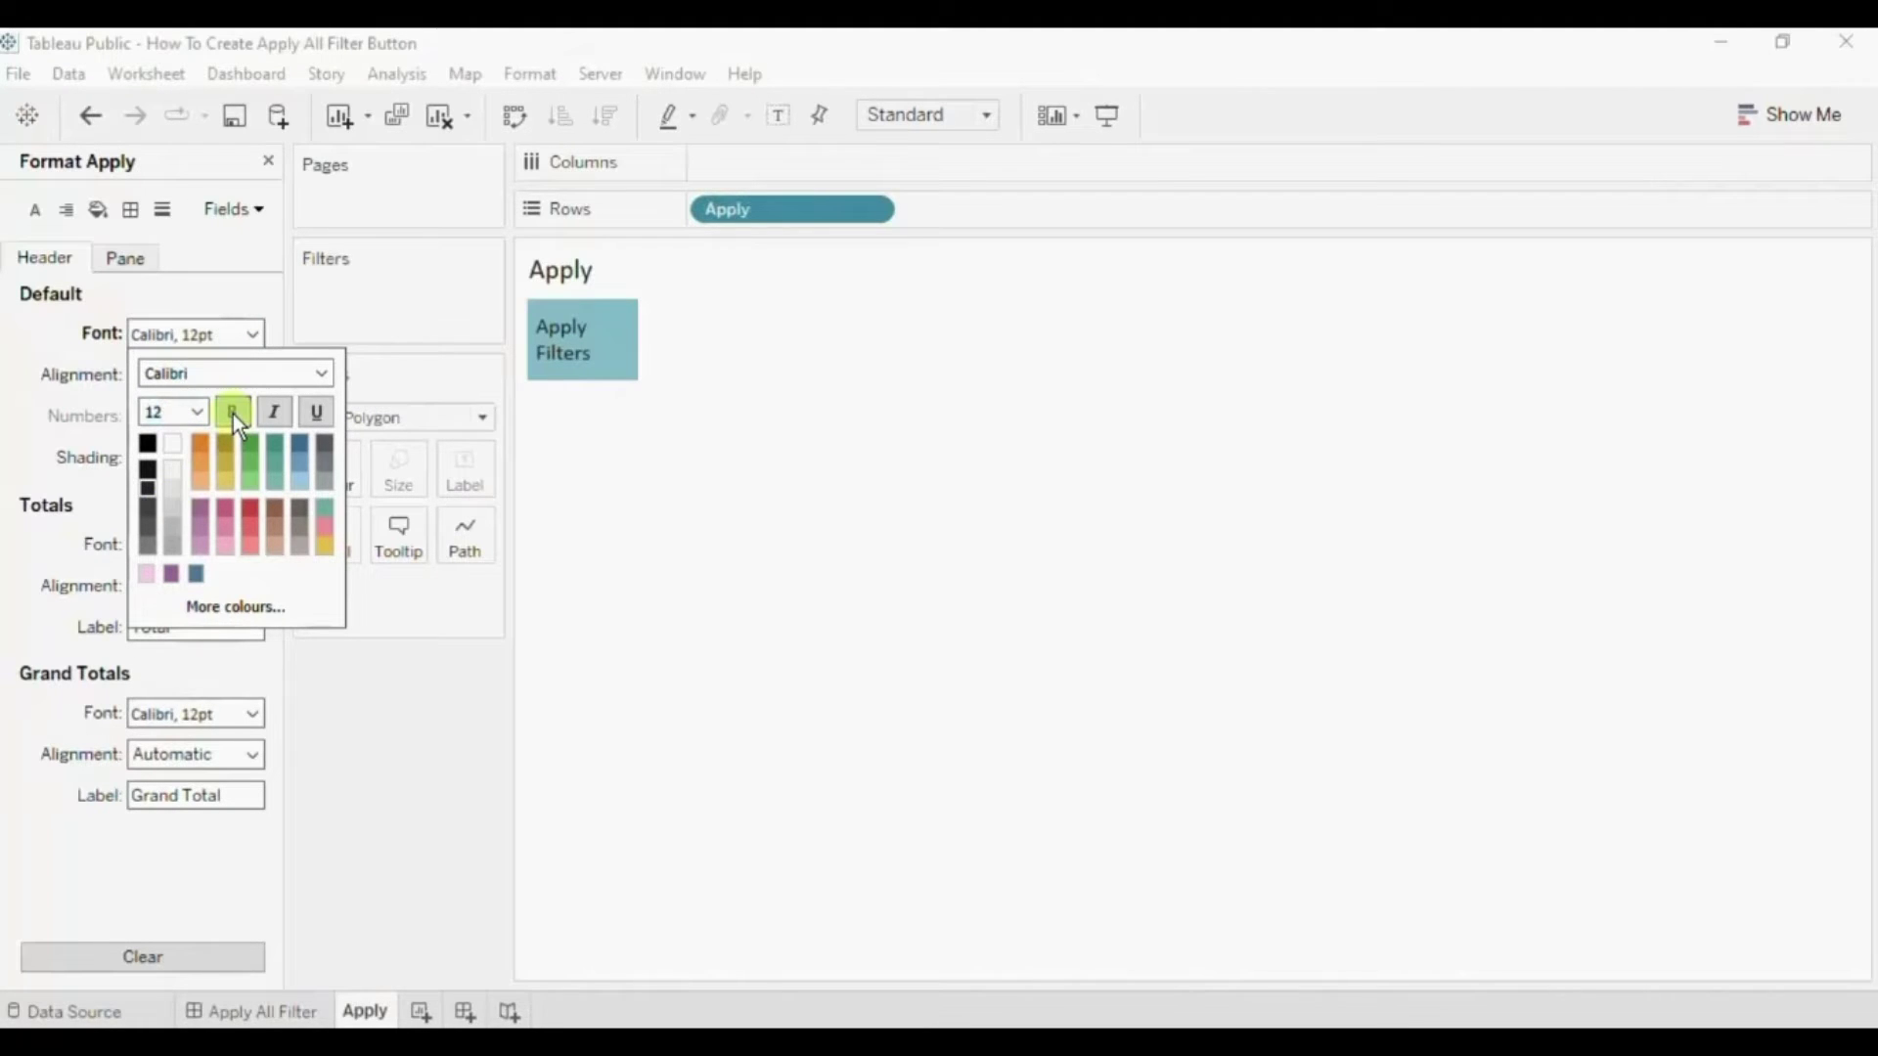
{"action": "left_click", "coordinate": [458, 700]}
Widen the Apply Filters header so its text fits on one line and centre it horizontally.
{"action": "left_click", "coordinate": [634, 346]}
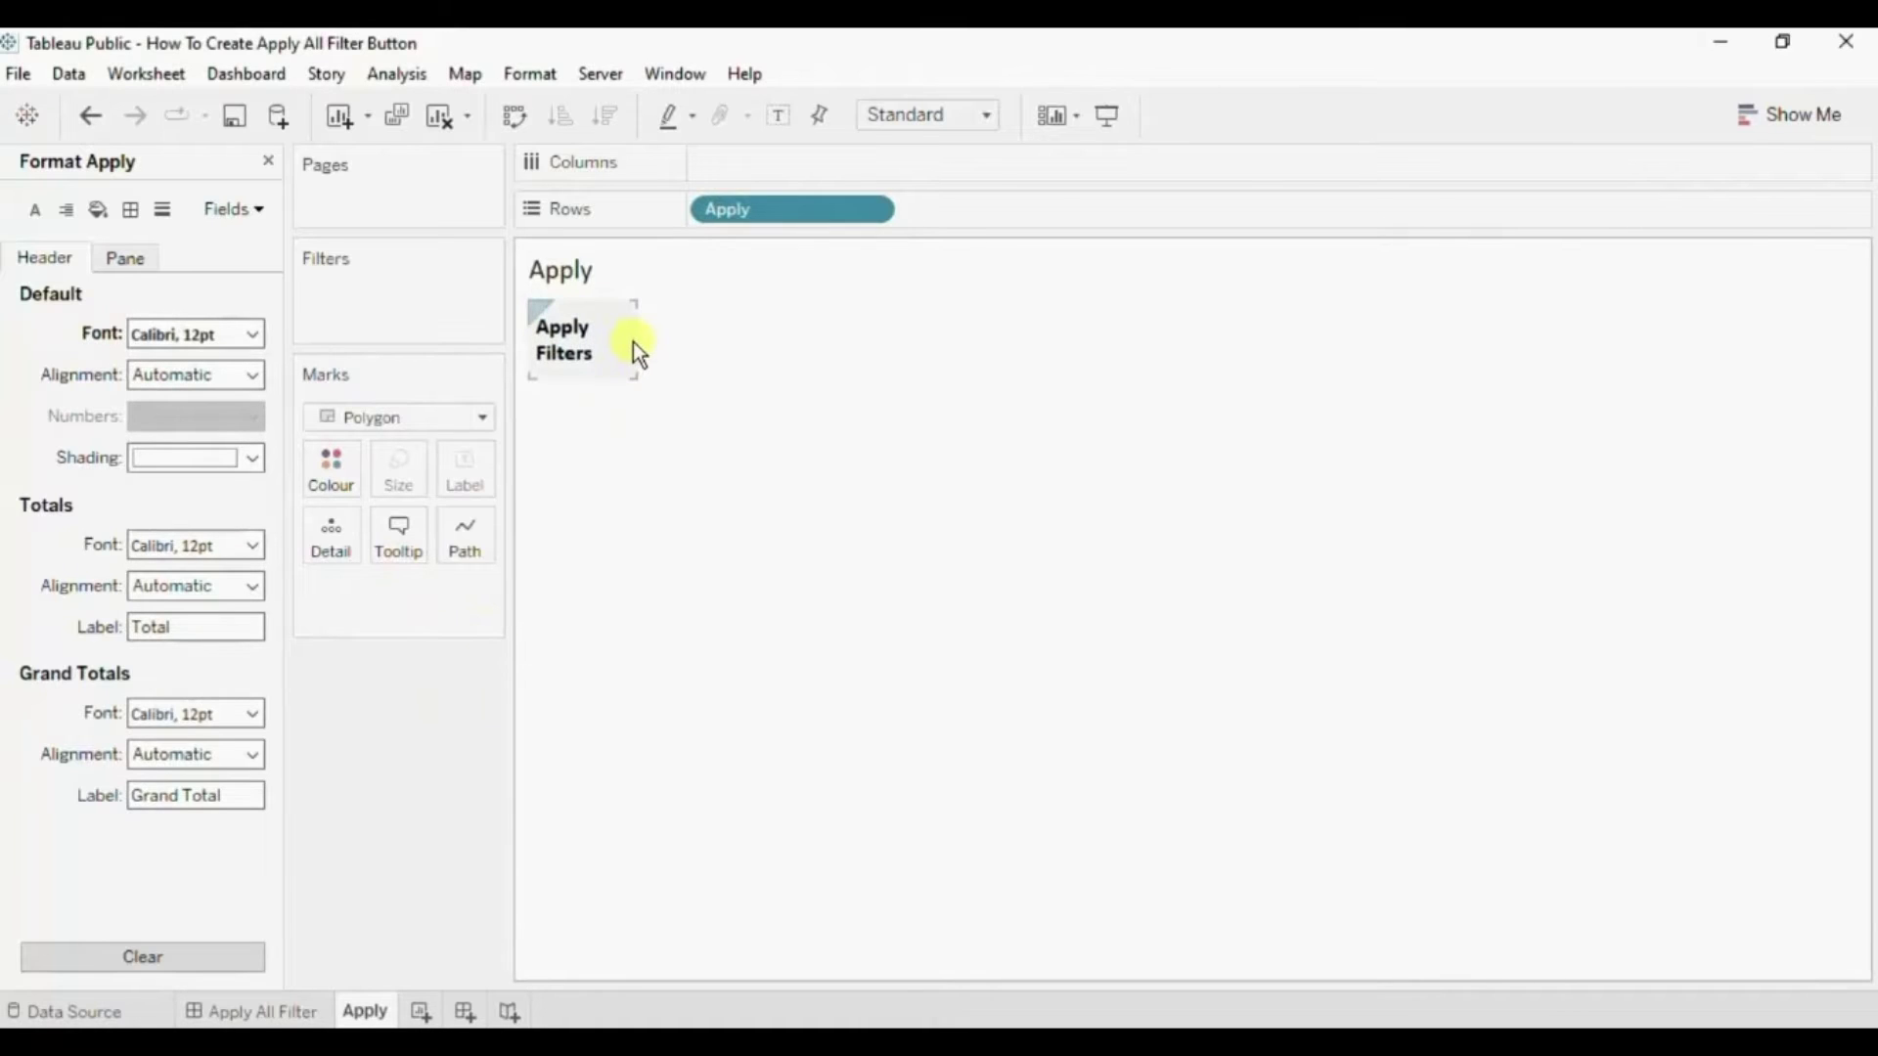
{"action": "left_click_drag", "start_coordinate": [639, 342], "coordinate": [696, 340]}
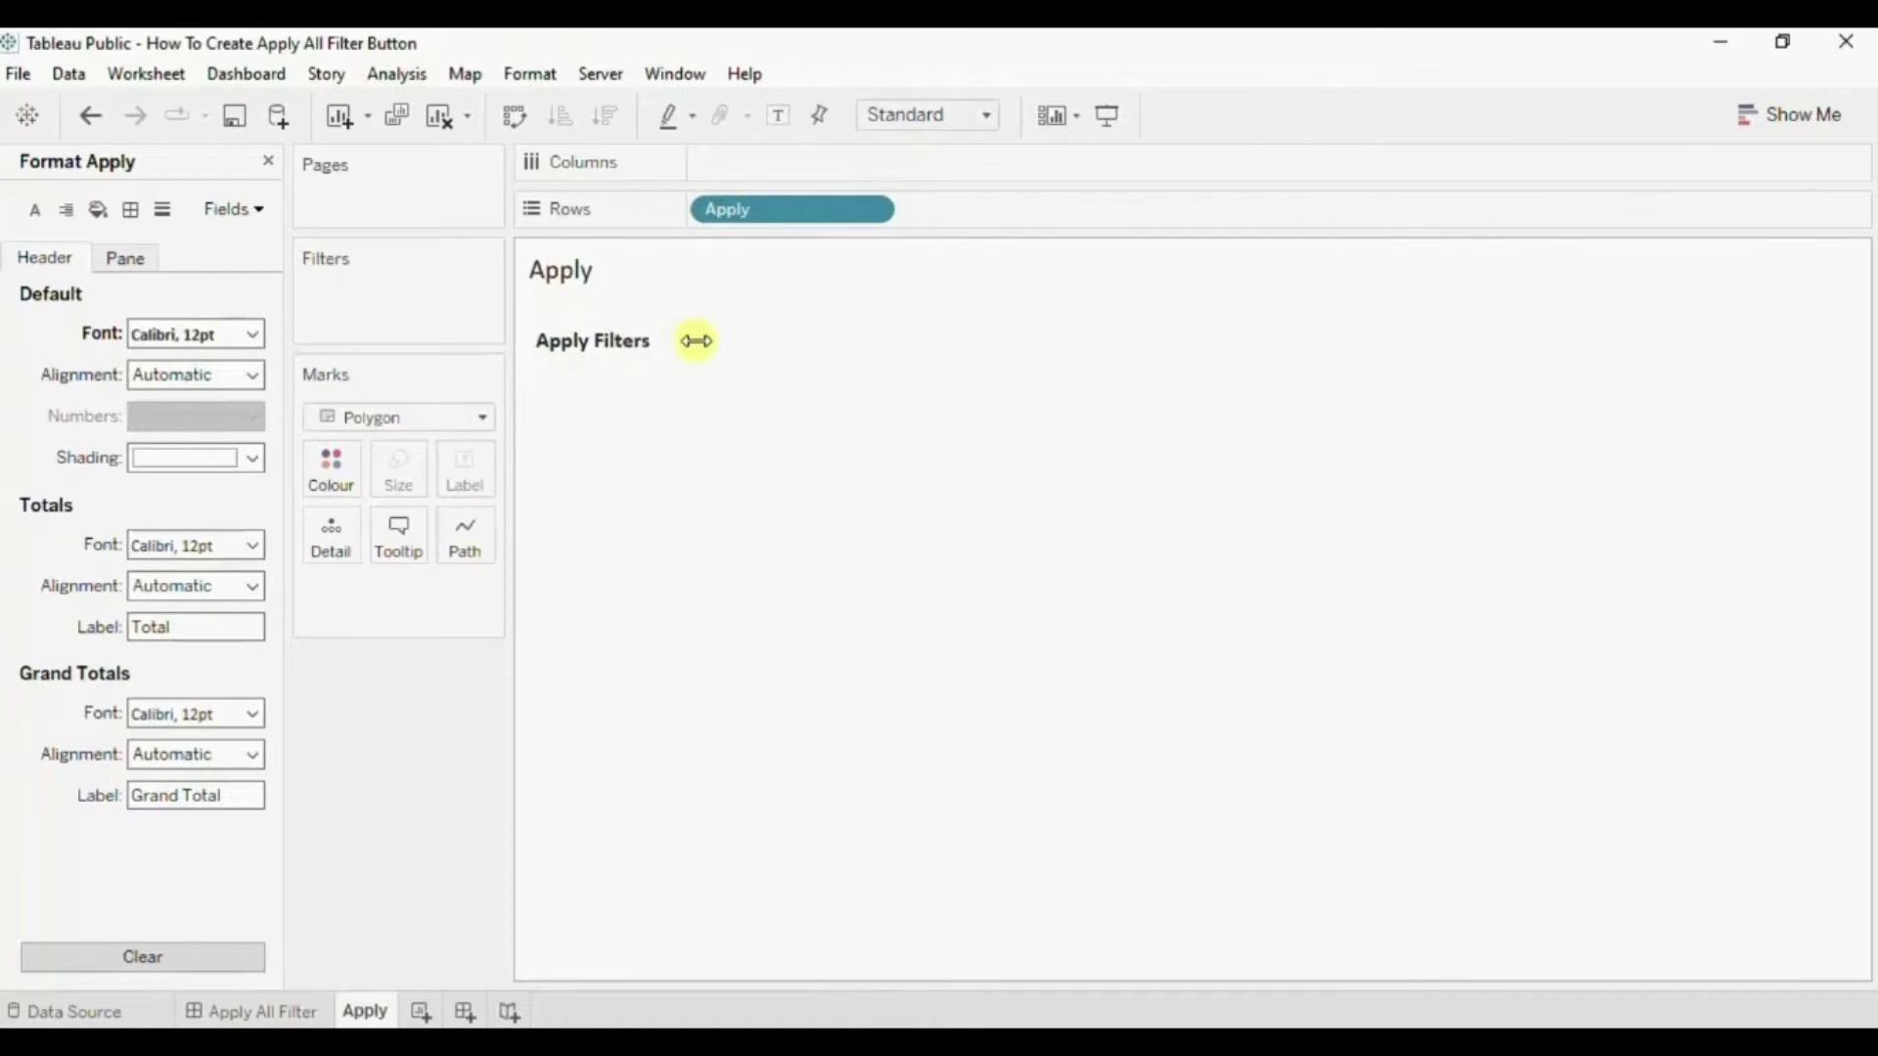
{"action": "left_click", "coordinate": [205, 375]}
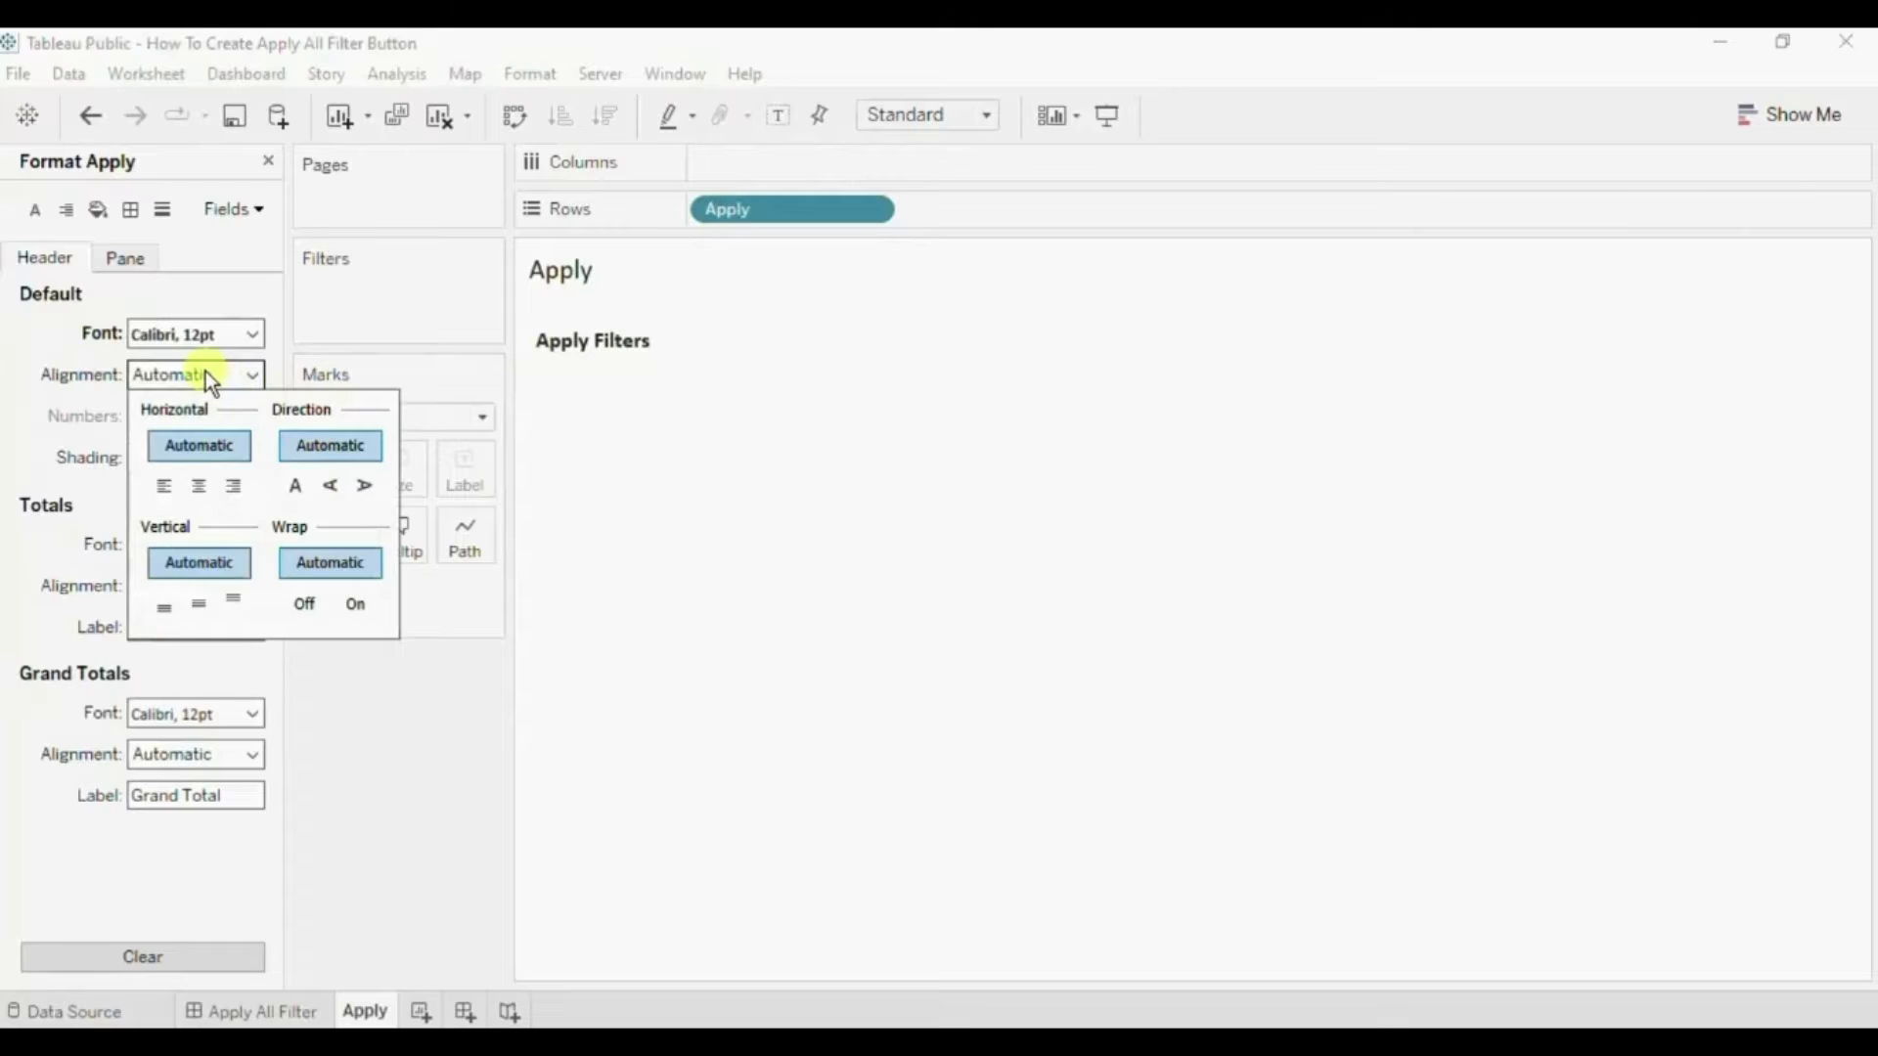
{"action": "left_click", "coordinate": [199, 486]}
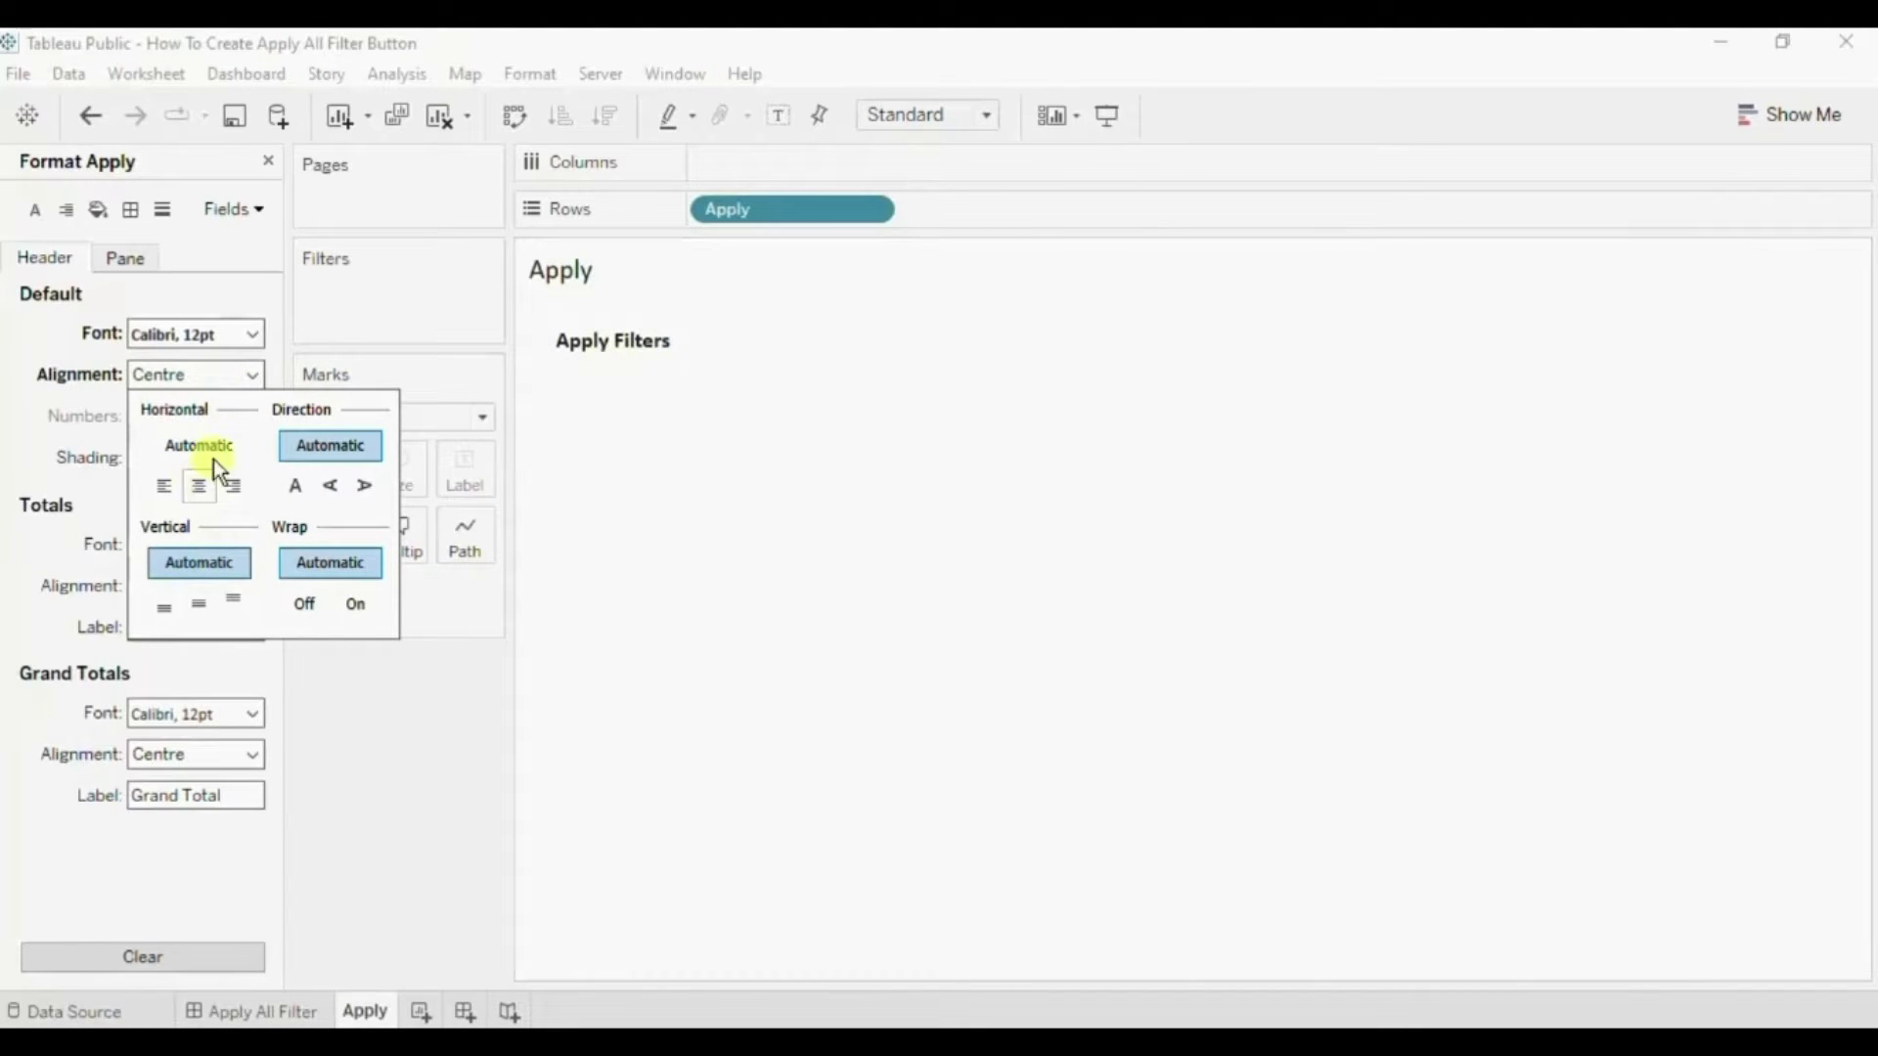
Set the Apply worksheet's default shading to the recently used dark blue.
{"action": "left_click", "coordinate": [97, 210]}
{"action": "left_click", "coordinate": [152, 333]}
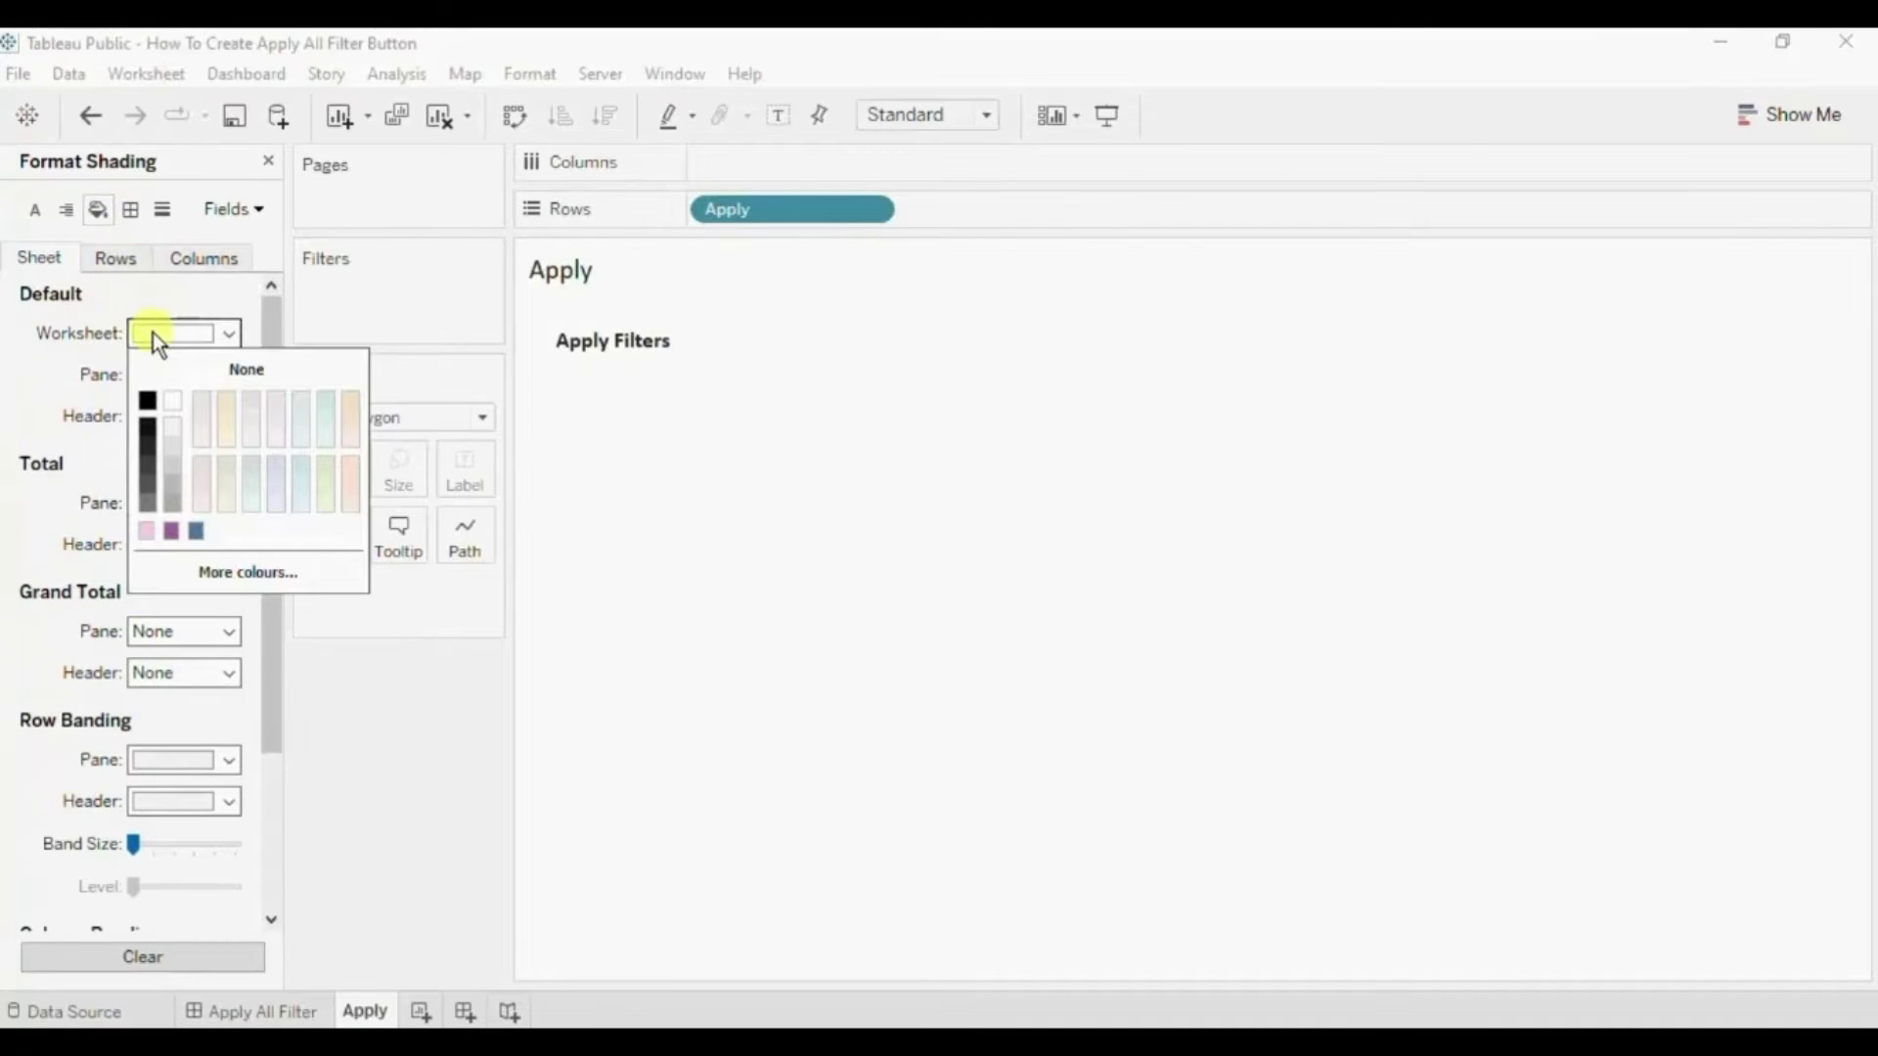
{"action": "left_click", "coordinate": [200, 530]}
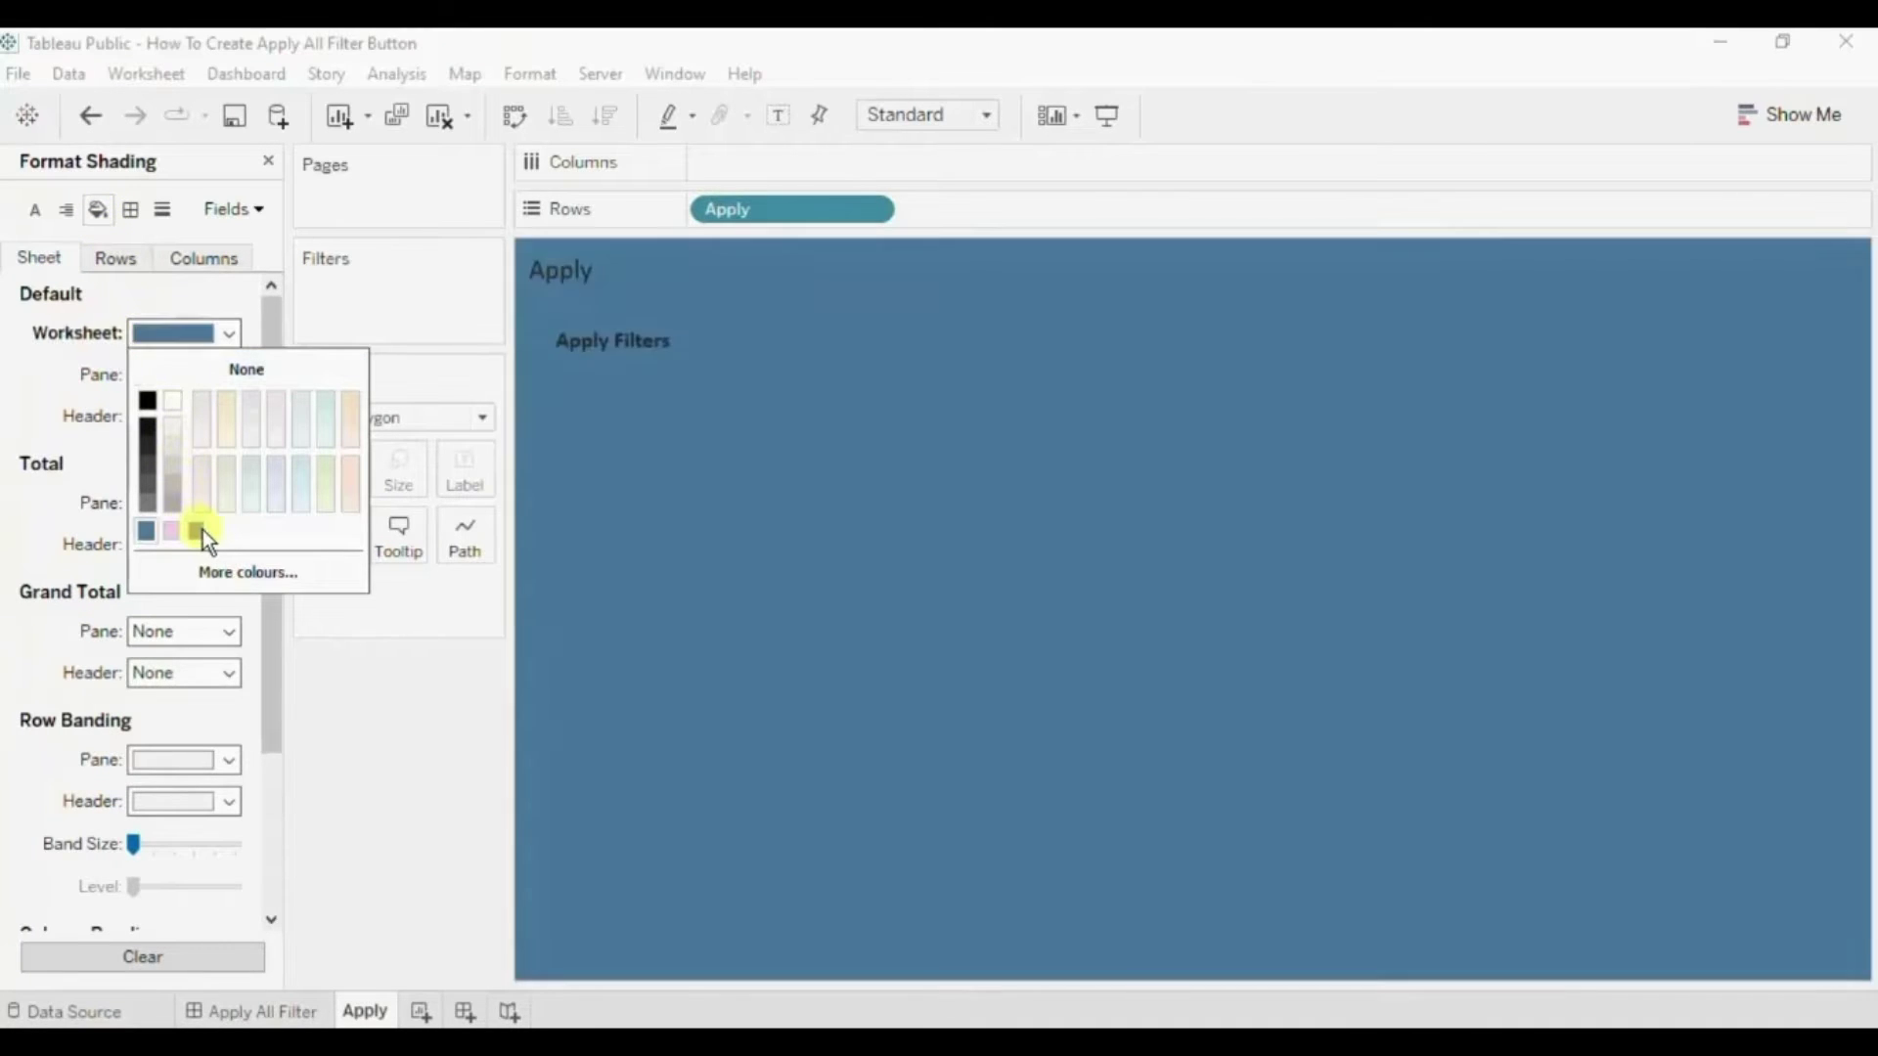
Set the Apply worksheet's default font colour to white.
{"action": "left_click", "coordinate": [33, 211]}
{"action": "left_click", "coordinate": [176, 338]}
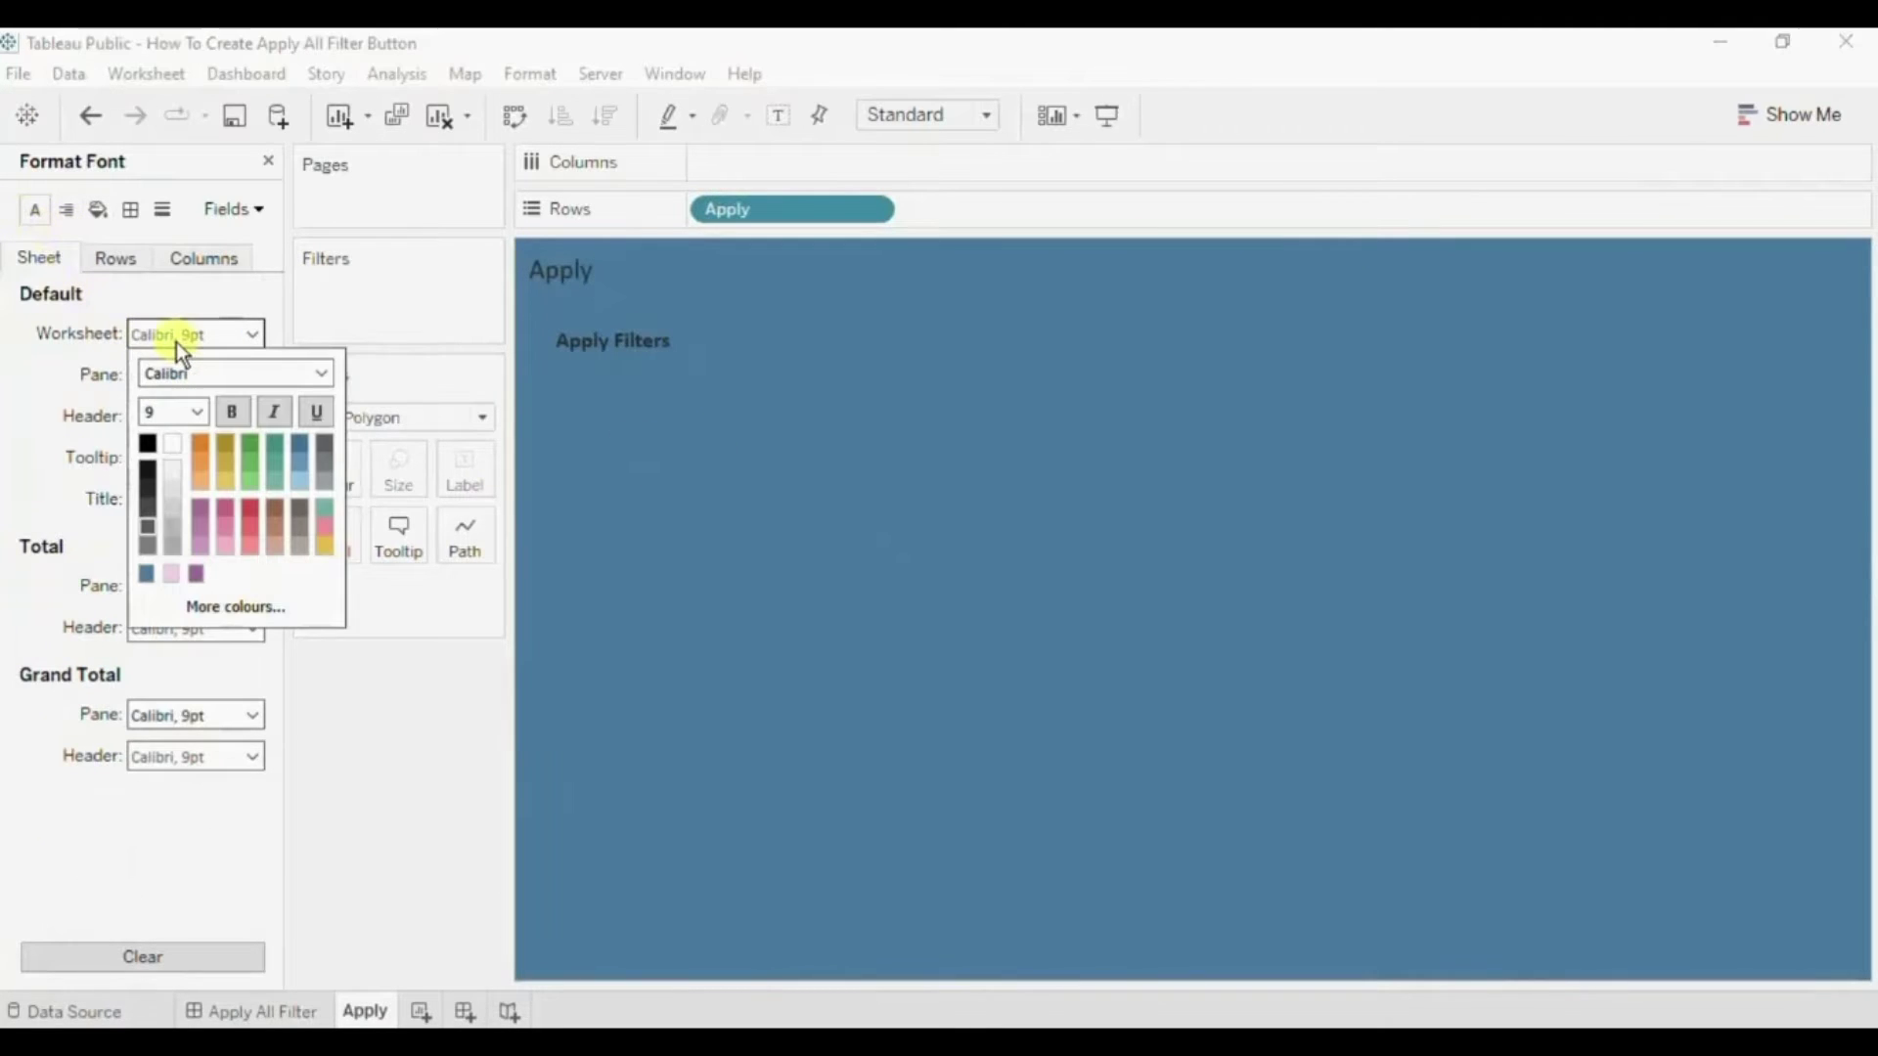
{"action": "left_click", "coordinate": [173, 441]}
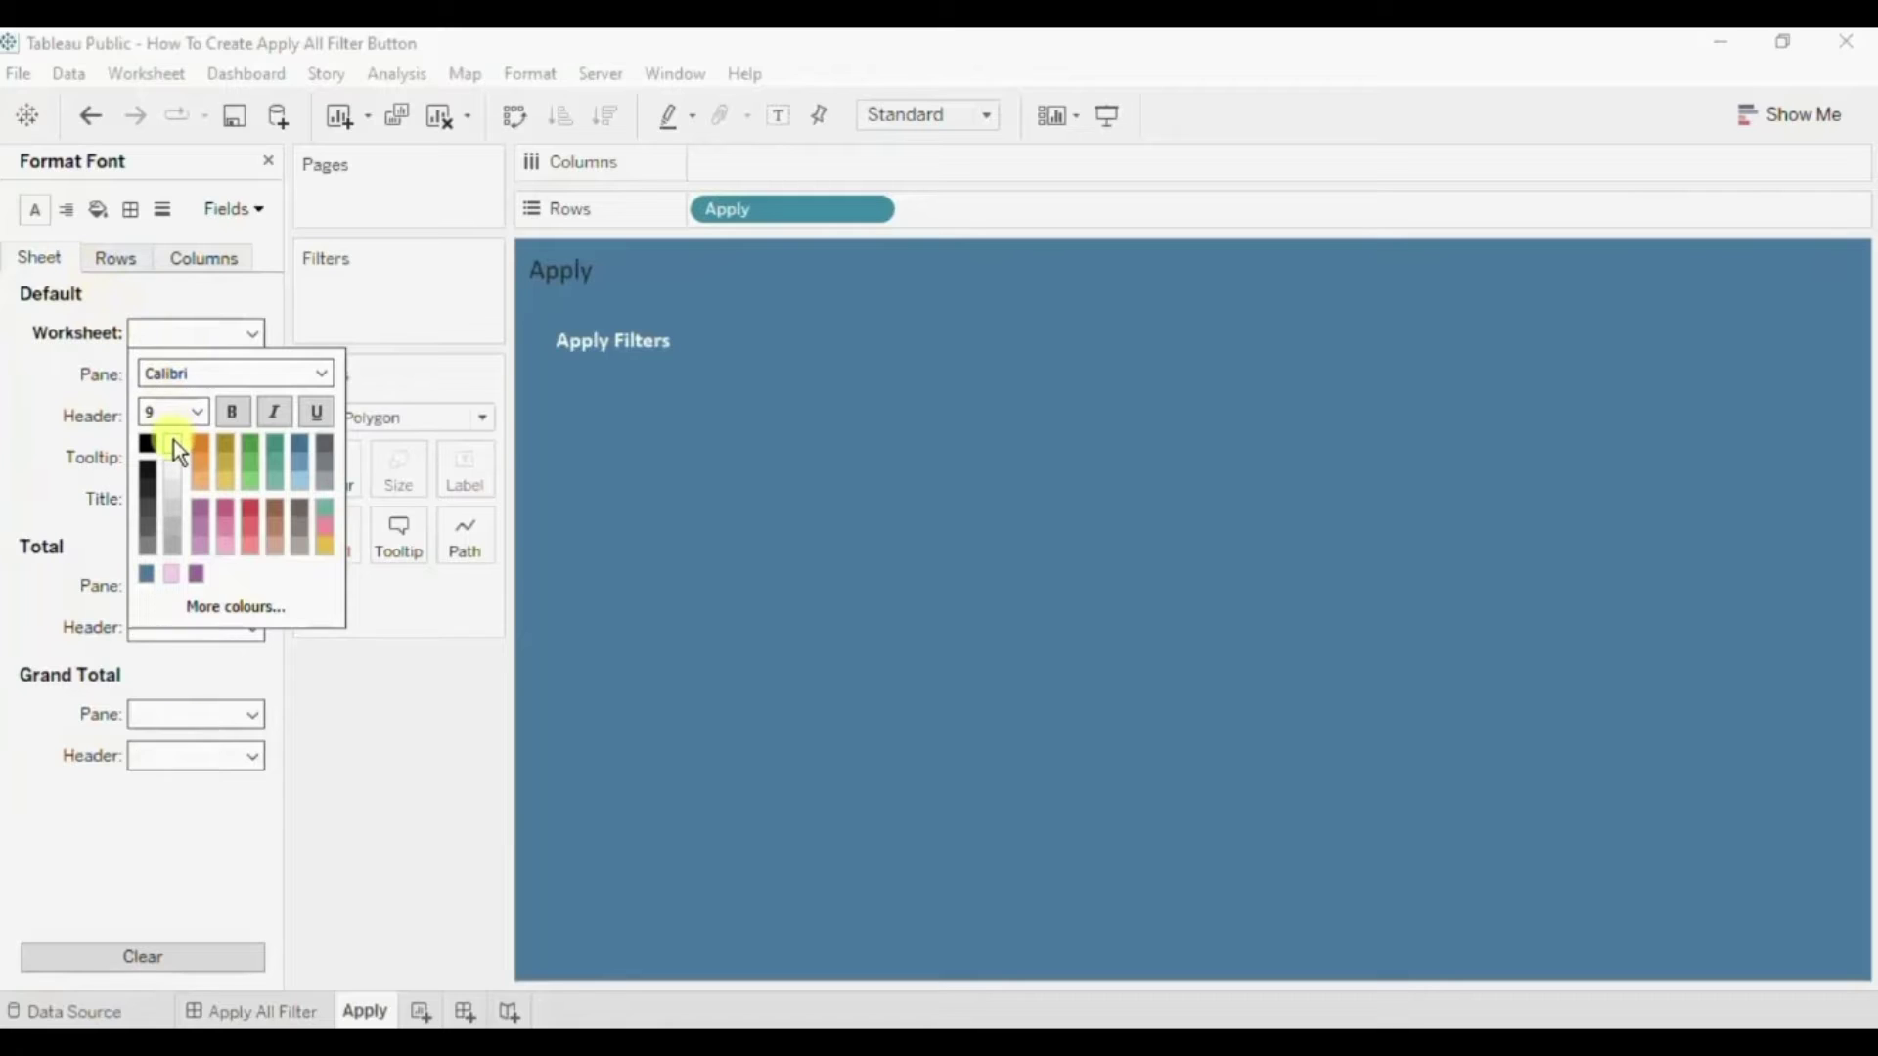
{"action": "left_click", "coordinate": [391, 698]}
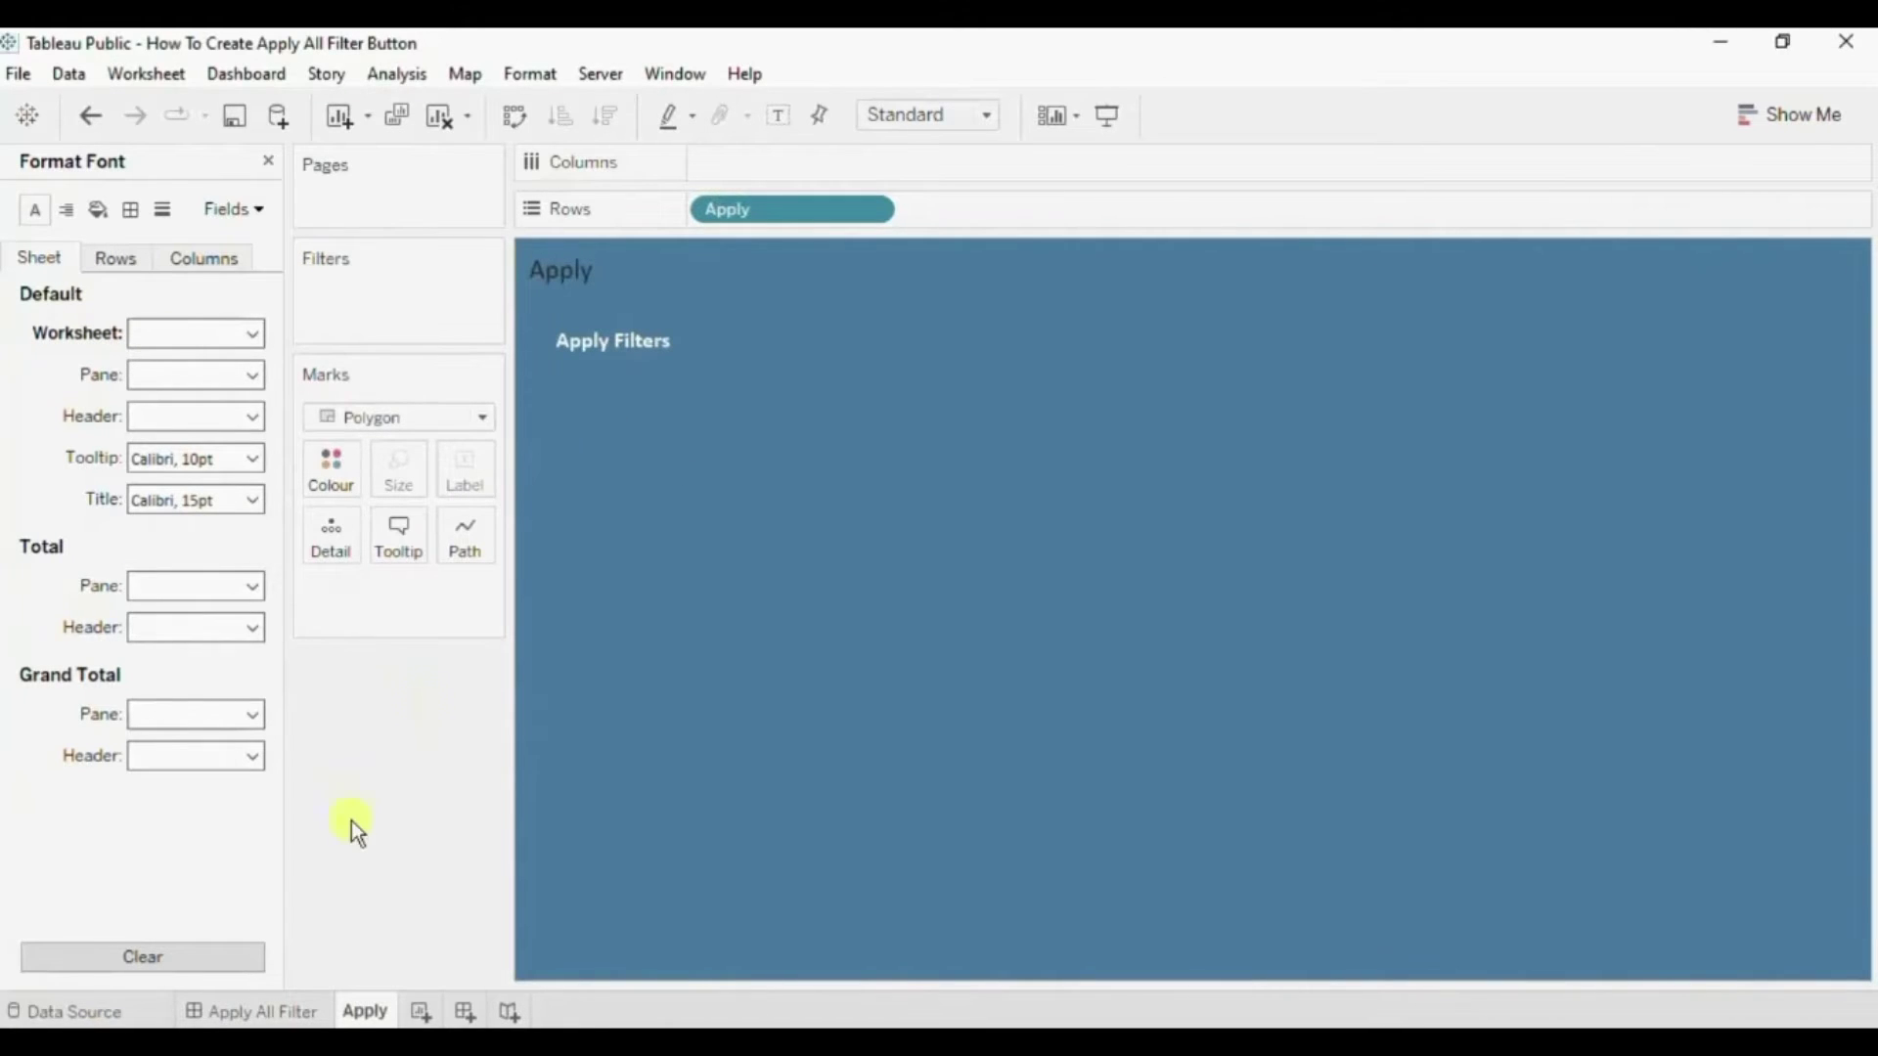
Open the Sub Category Sales sheet from the Apply All Filter dashboard and remove its Category, Sub-Category and State filters.
{"action": "left_click", "coordinate": [292, 1005]}
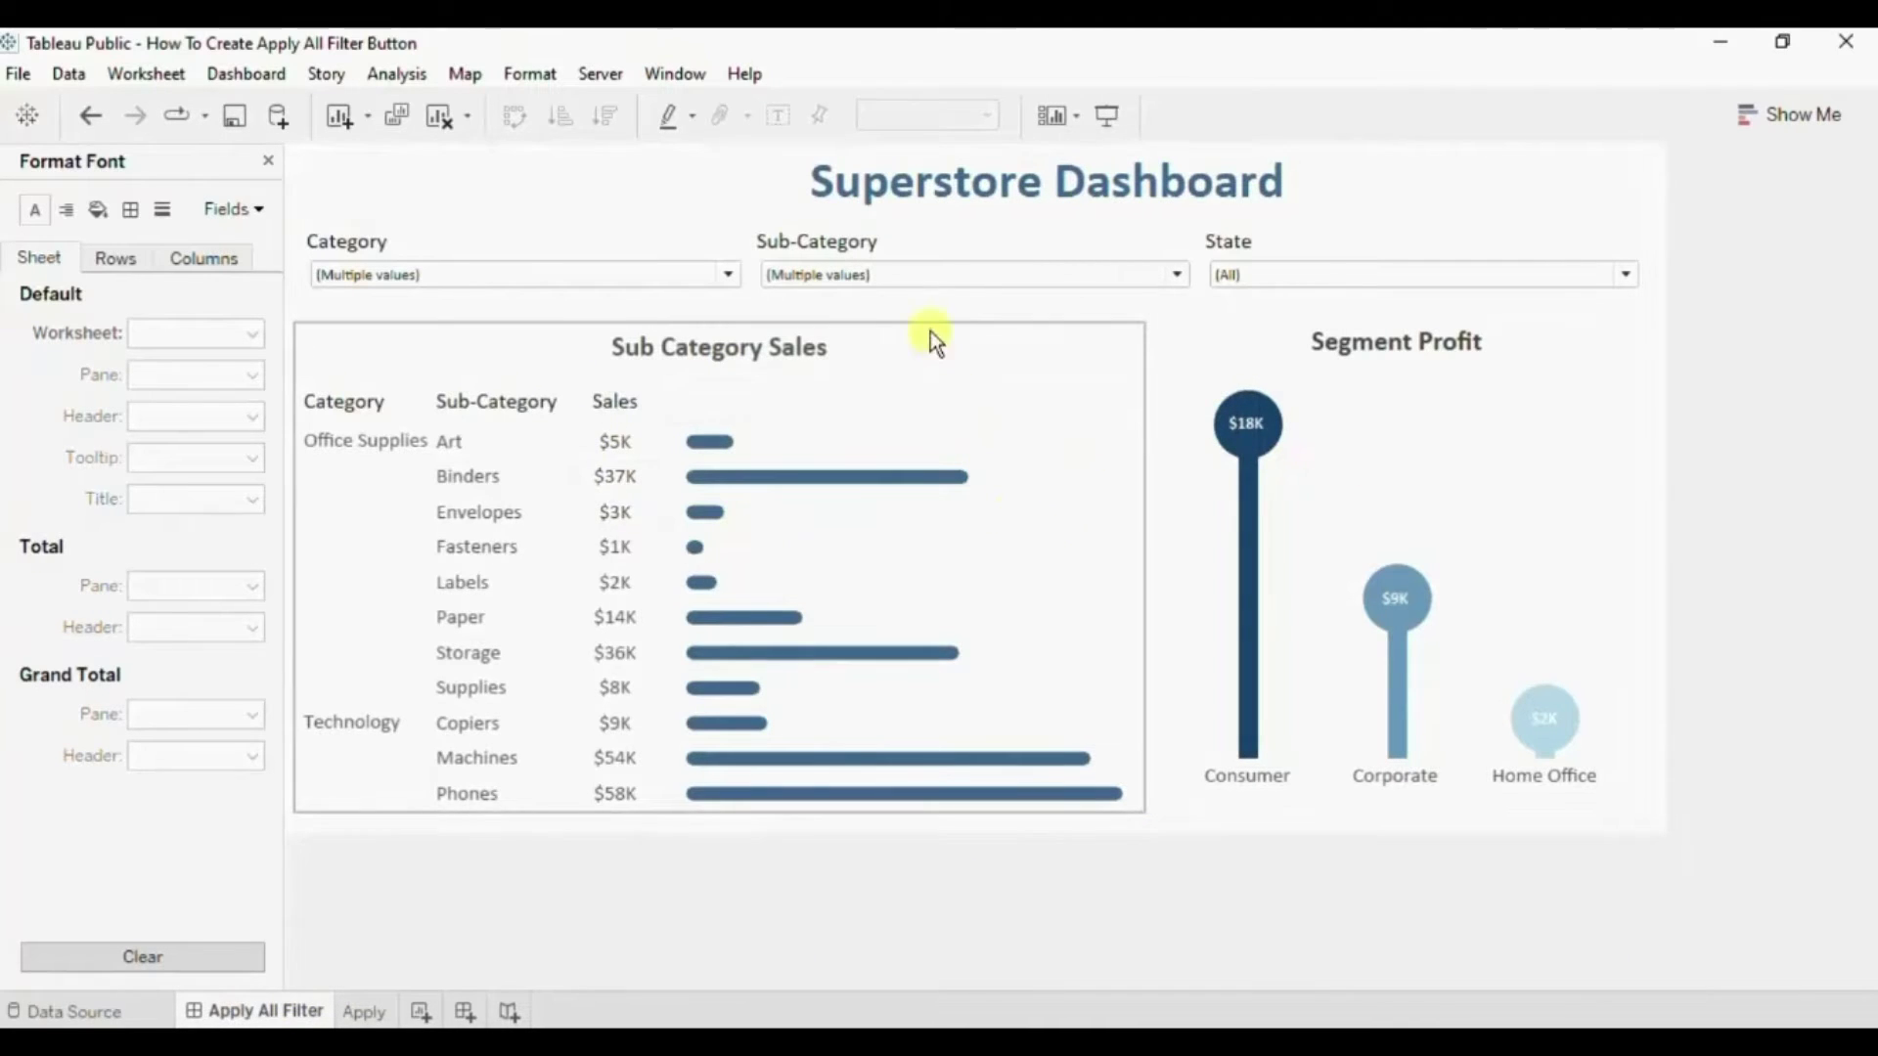
{"action": "left_click", "coordinate": [371, 1013]}
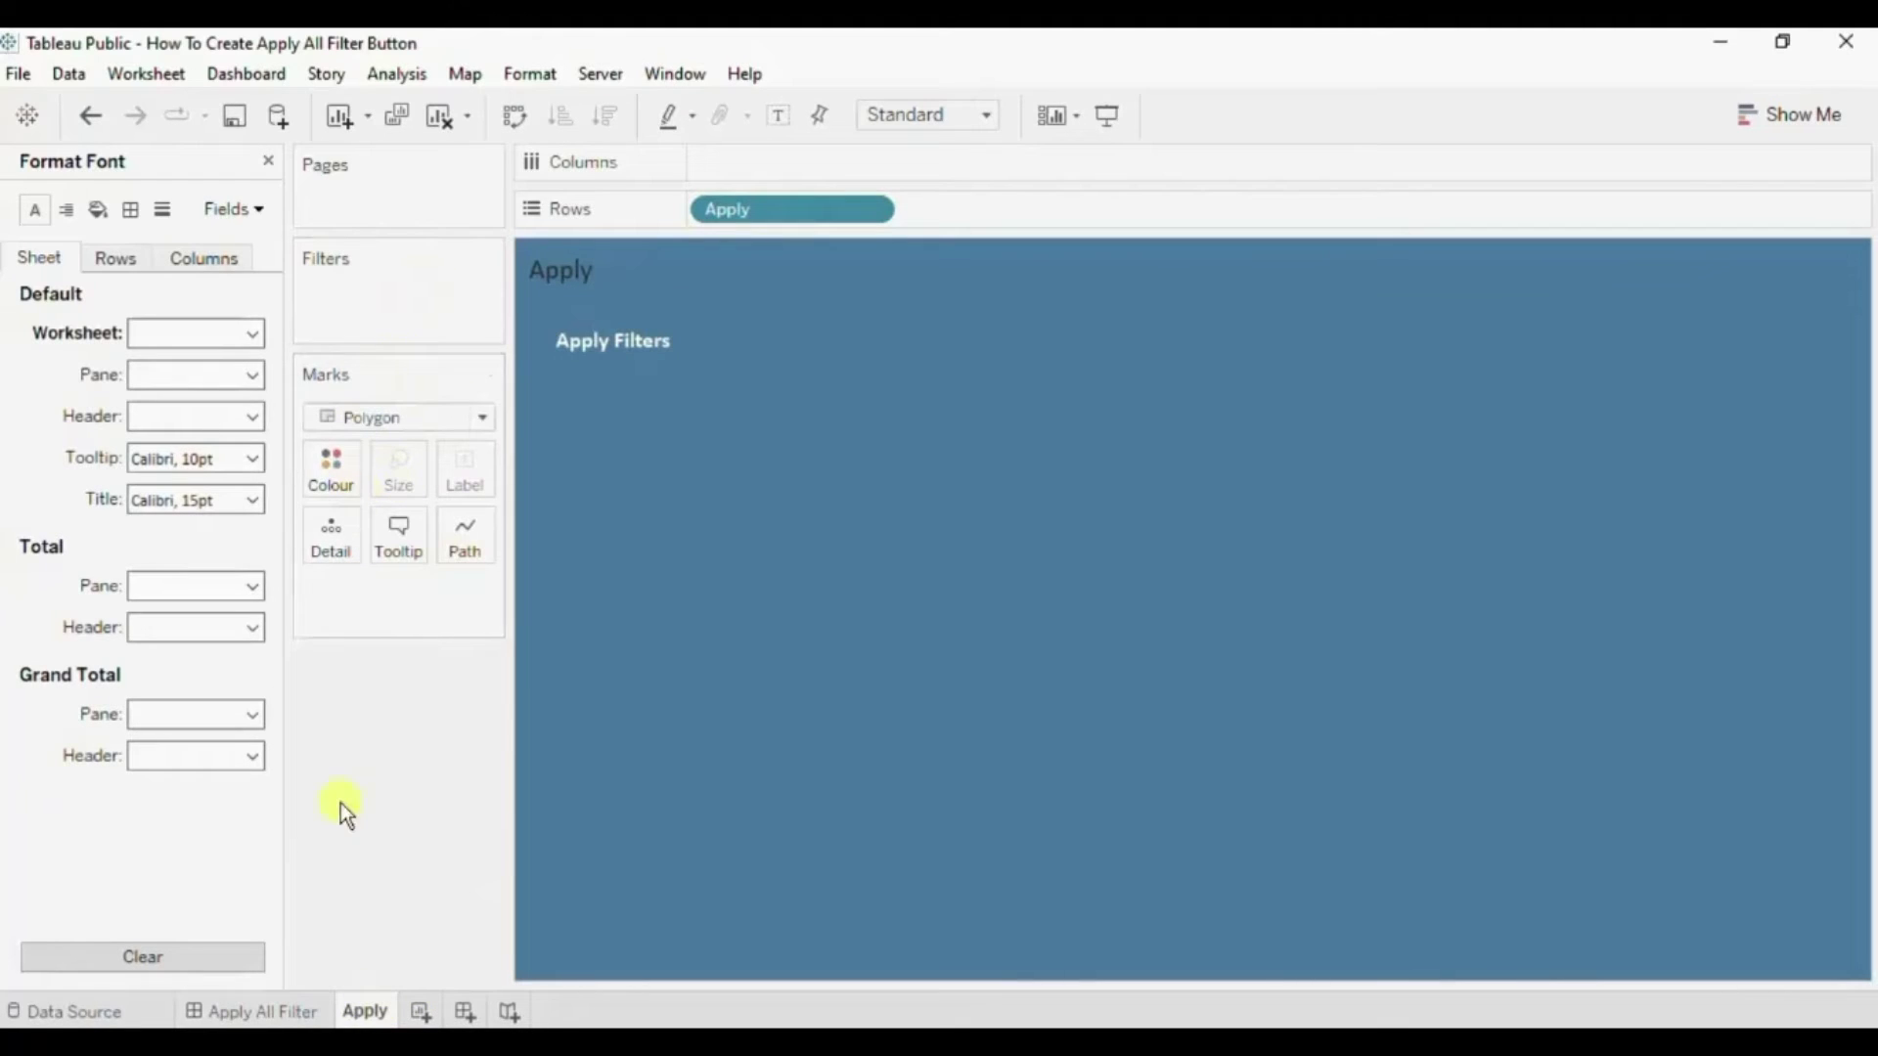
{"action": "left_click", "coordinate": [294, 1014]}
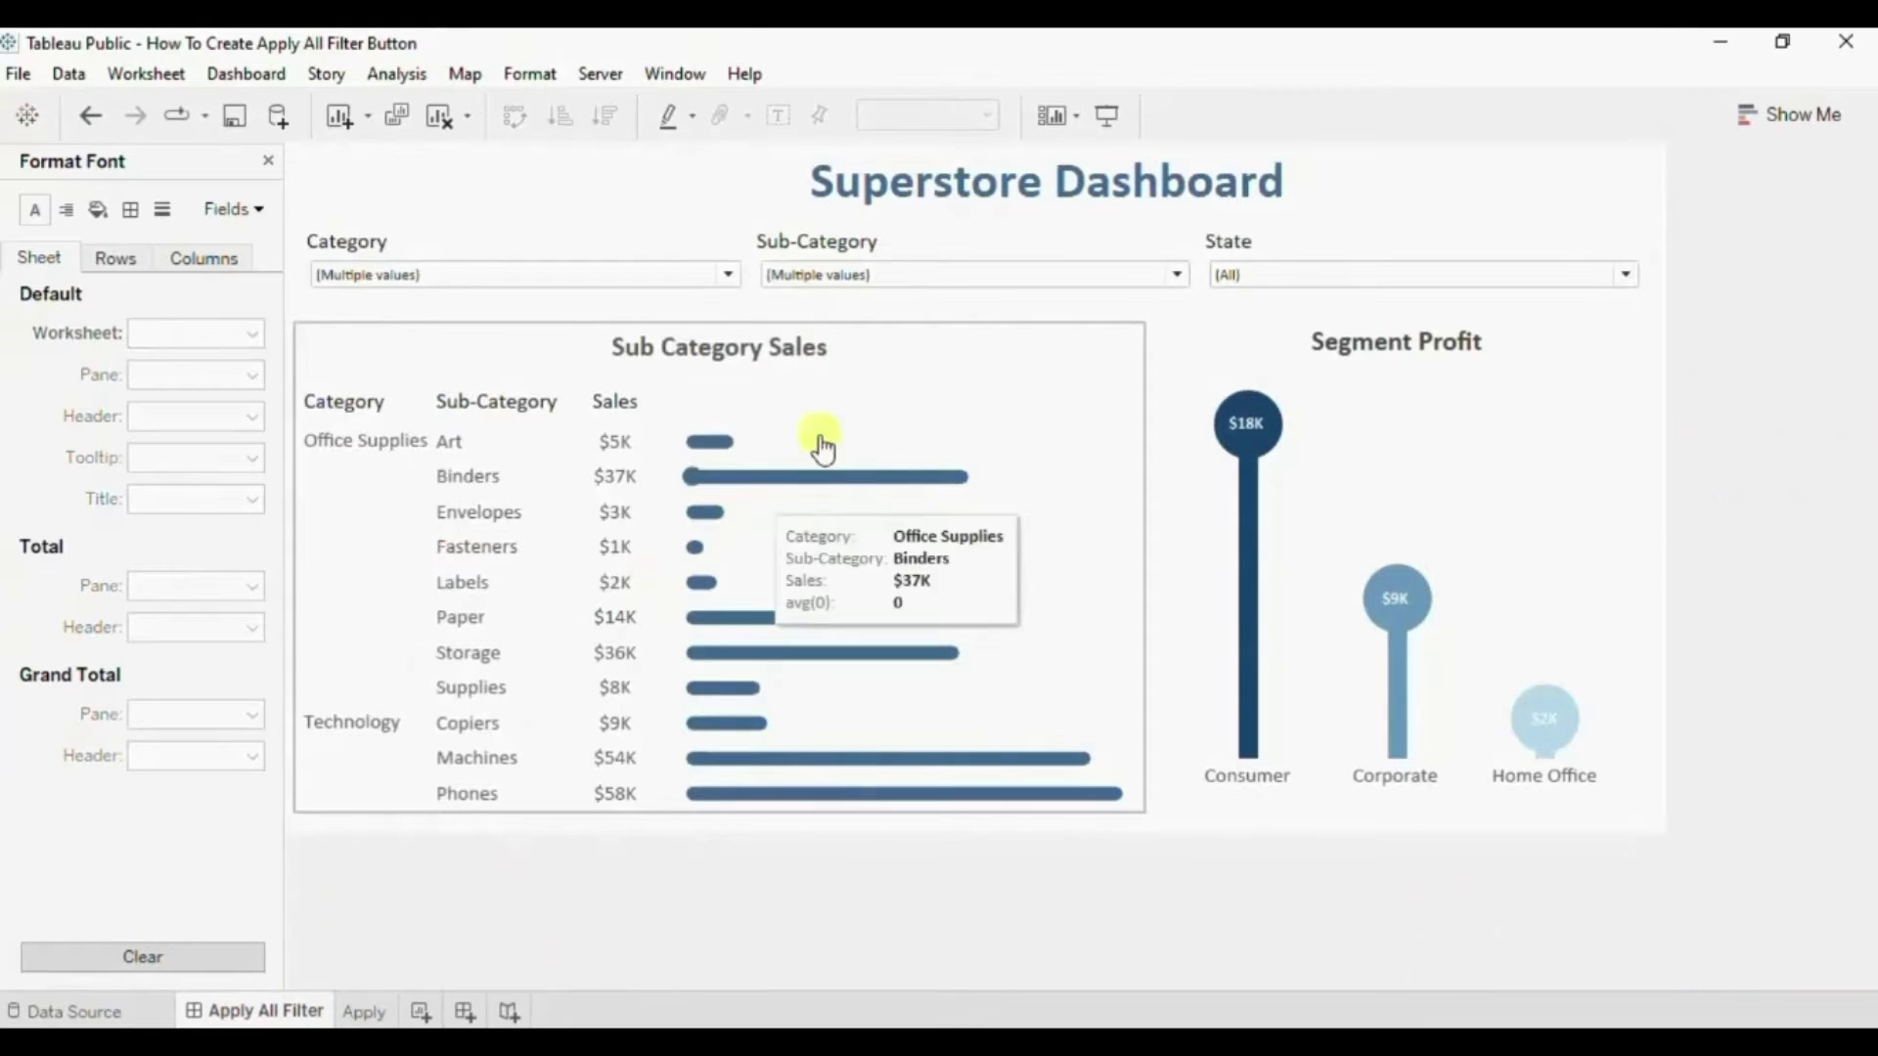
{"action": "left_click", "coordinate": [934, 369]}
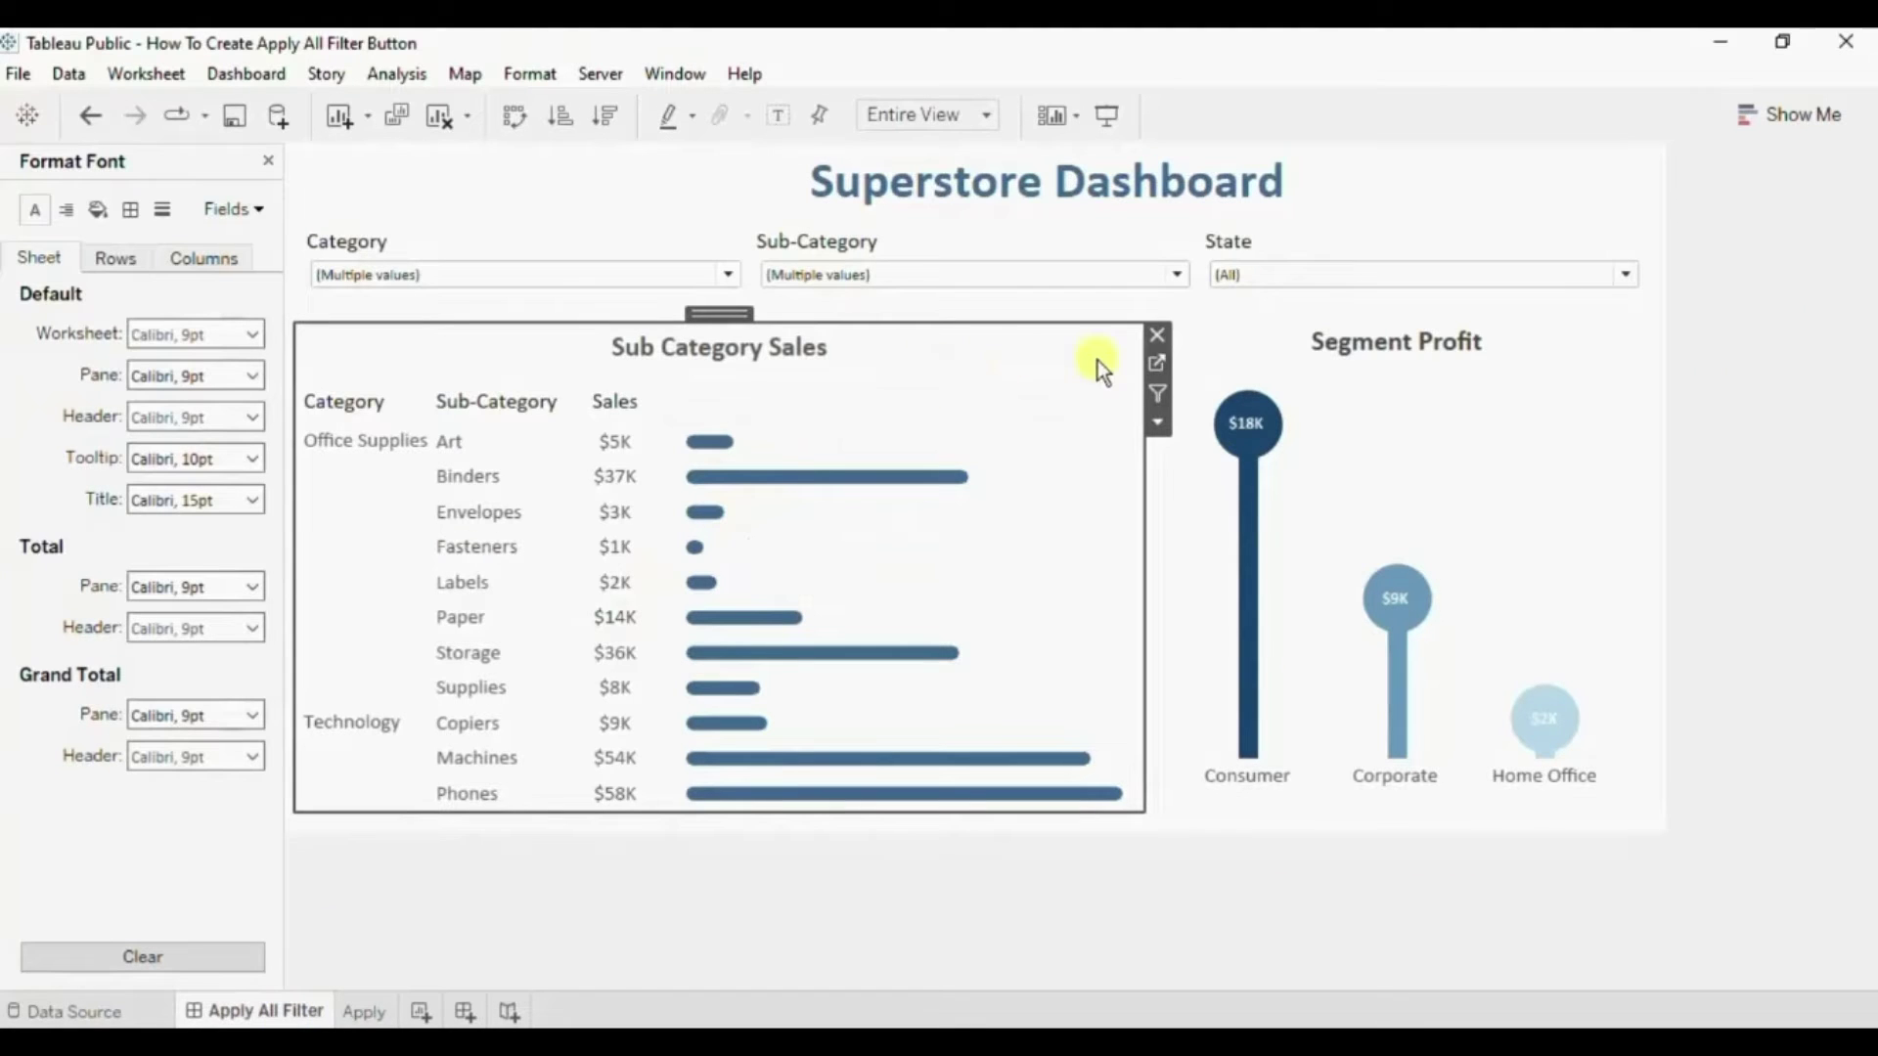
{"action": "left_click", "coordinate": [1153, 364]}
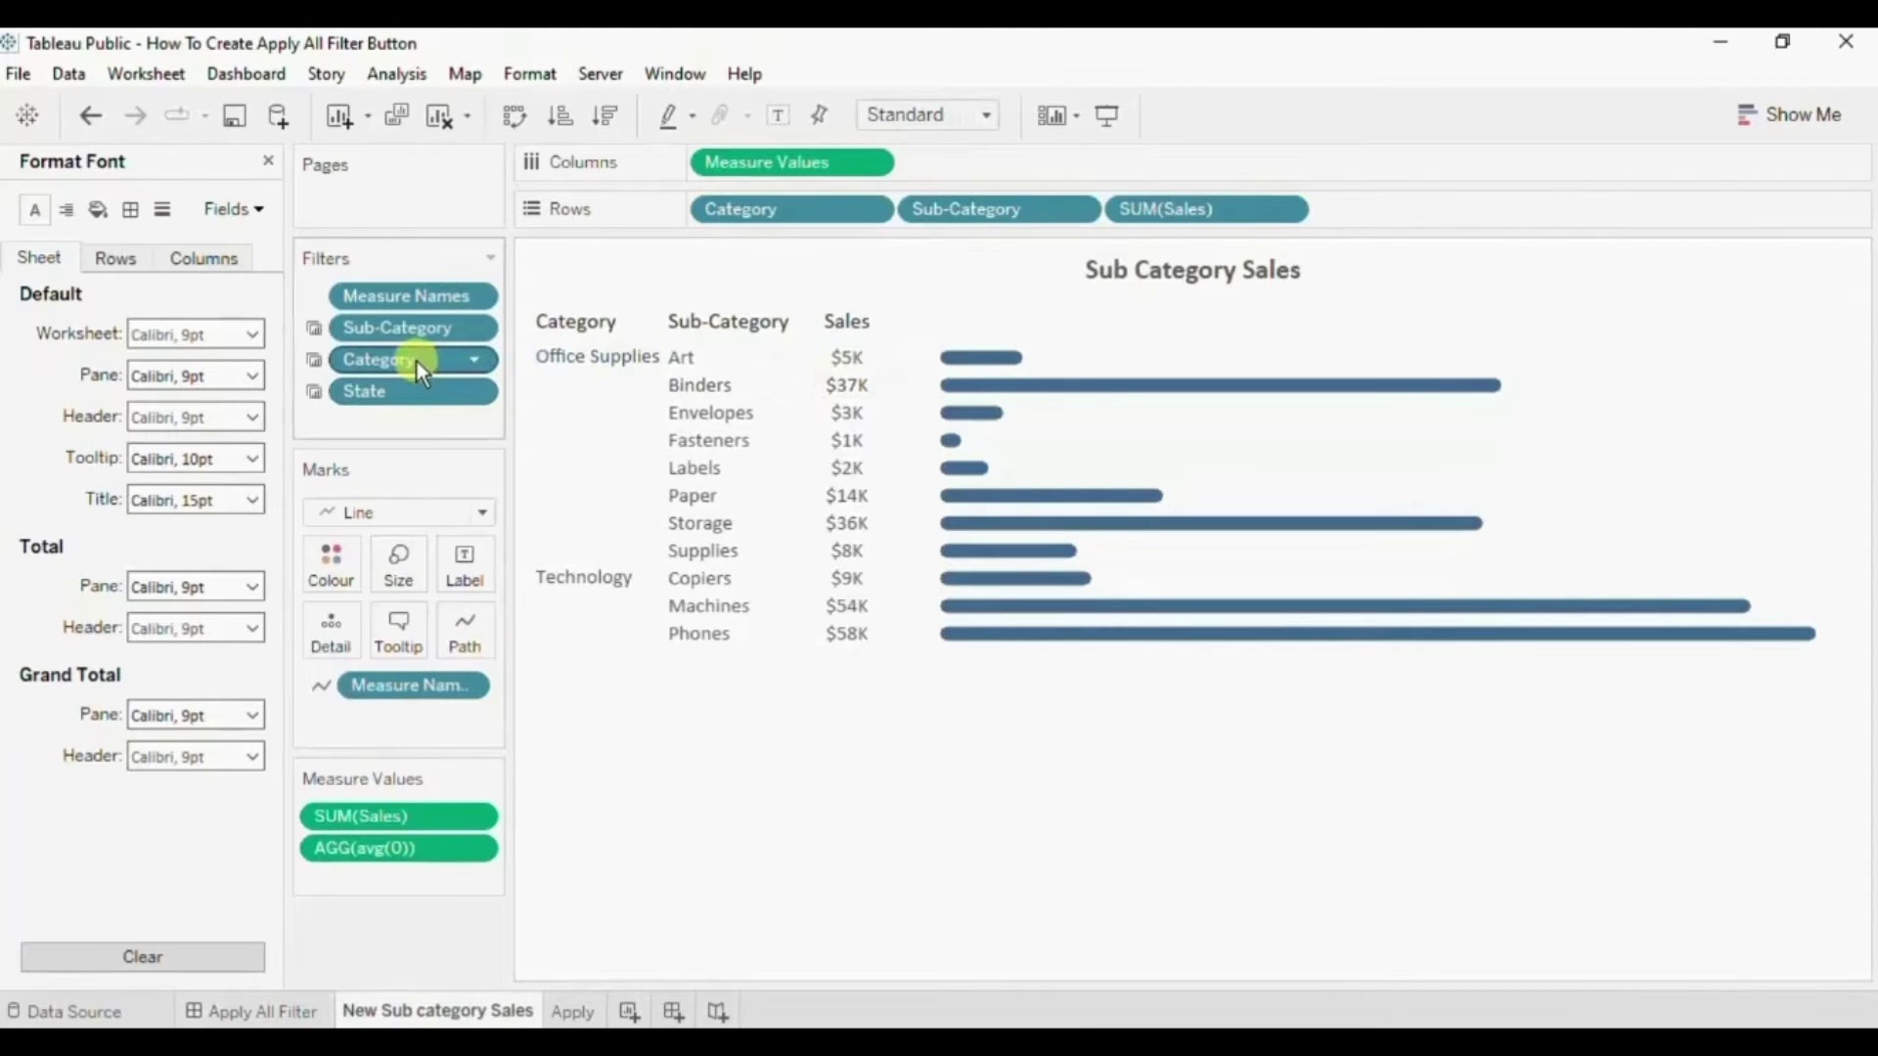
{"action": "left_click_drag", "start_coordinate": [416, 362], "coordinate": [271, 361]}
{"action": "left_click_drag", "start_coordinate": [424, 324], "coordinate": [264, 333]}
{"action": "left_click_drag", "start_coordinate": [402, 328], "coordinate": [255, 338]}
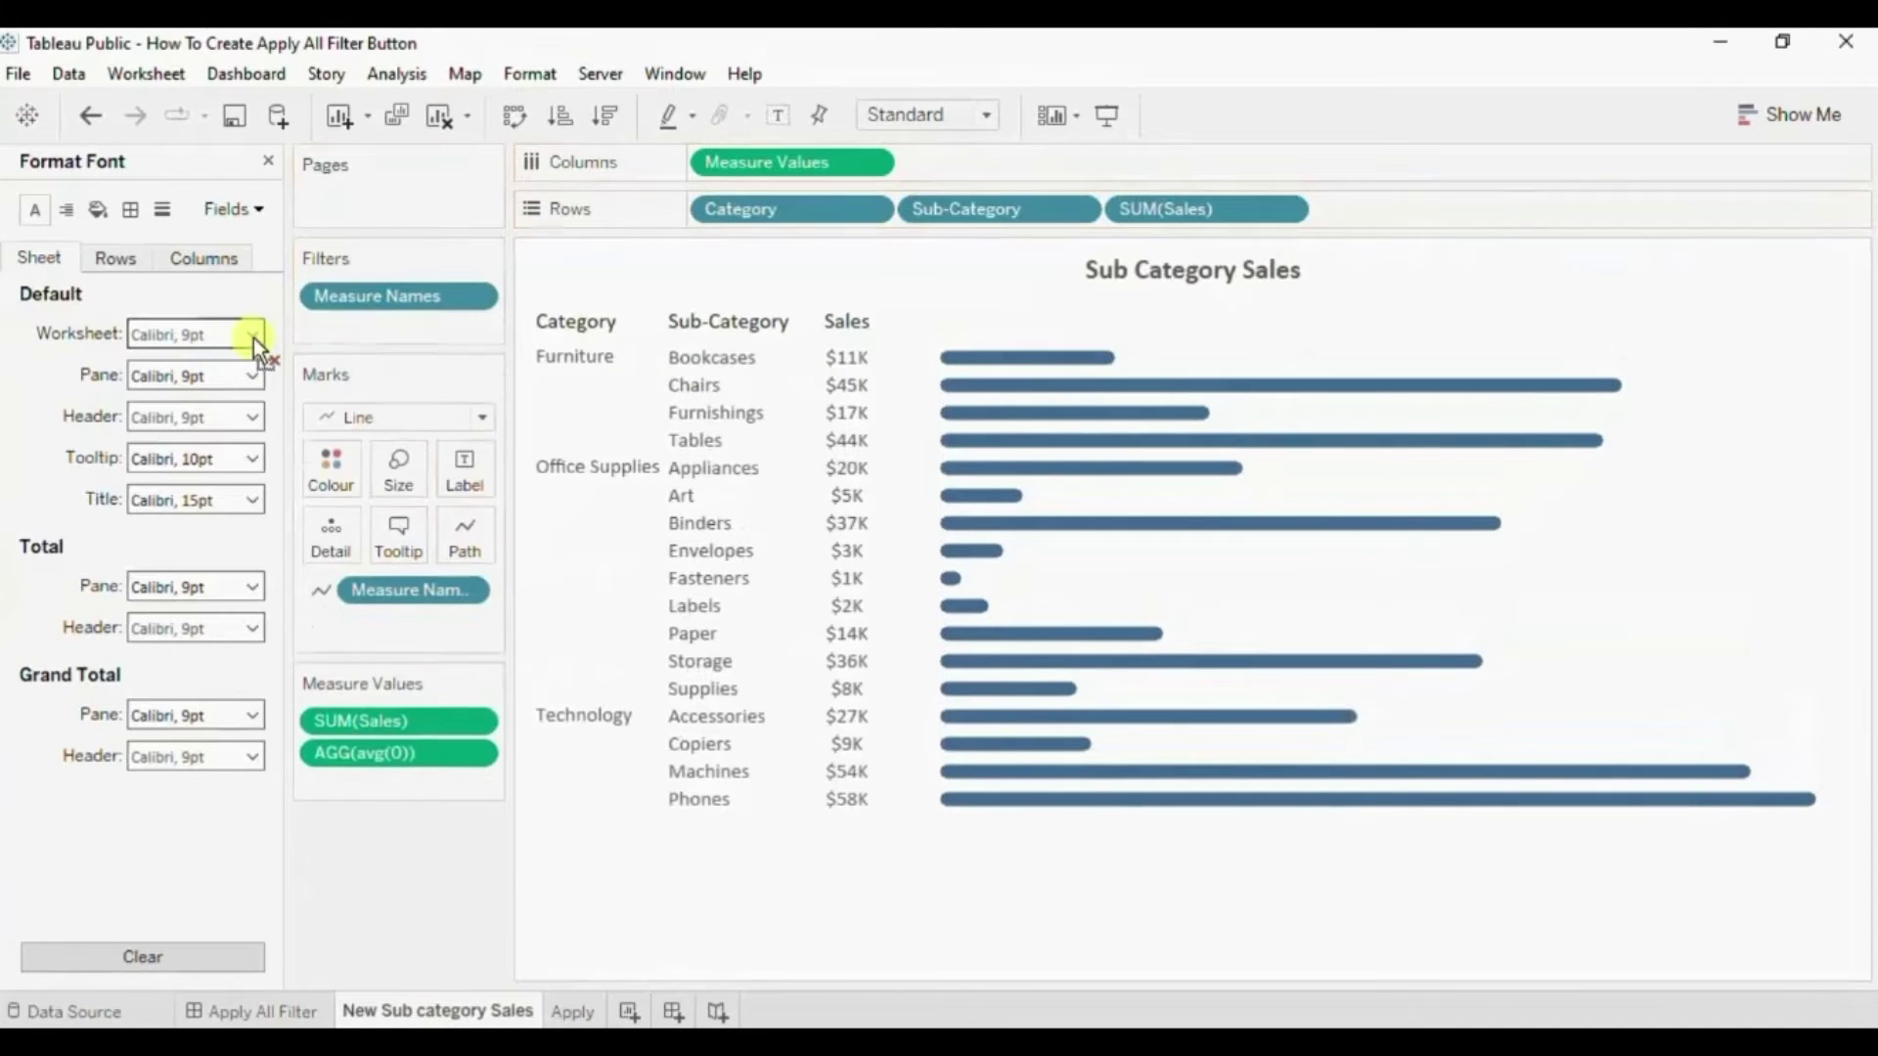
Open the Segment Profit sheet from the dashboard and remove its Category, Sub-Category and State filters.
{"action": "left_click", "coordinate": [287, 1011]}
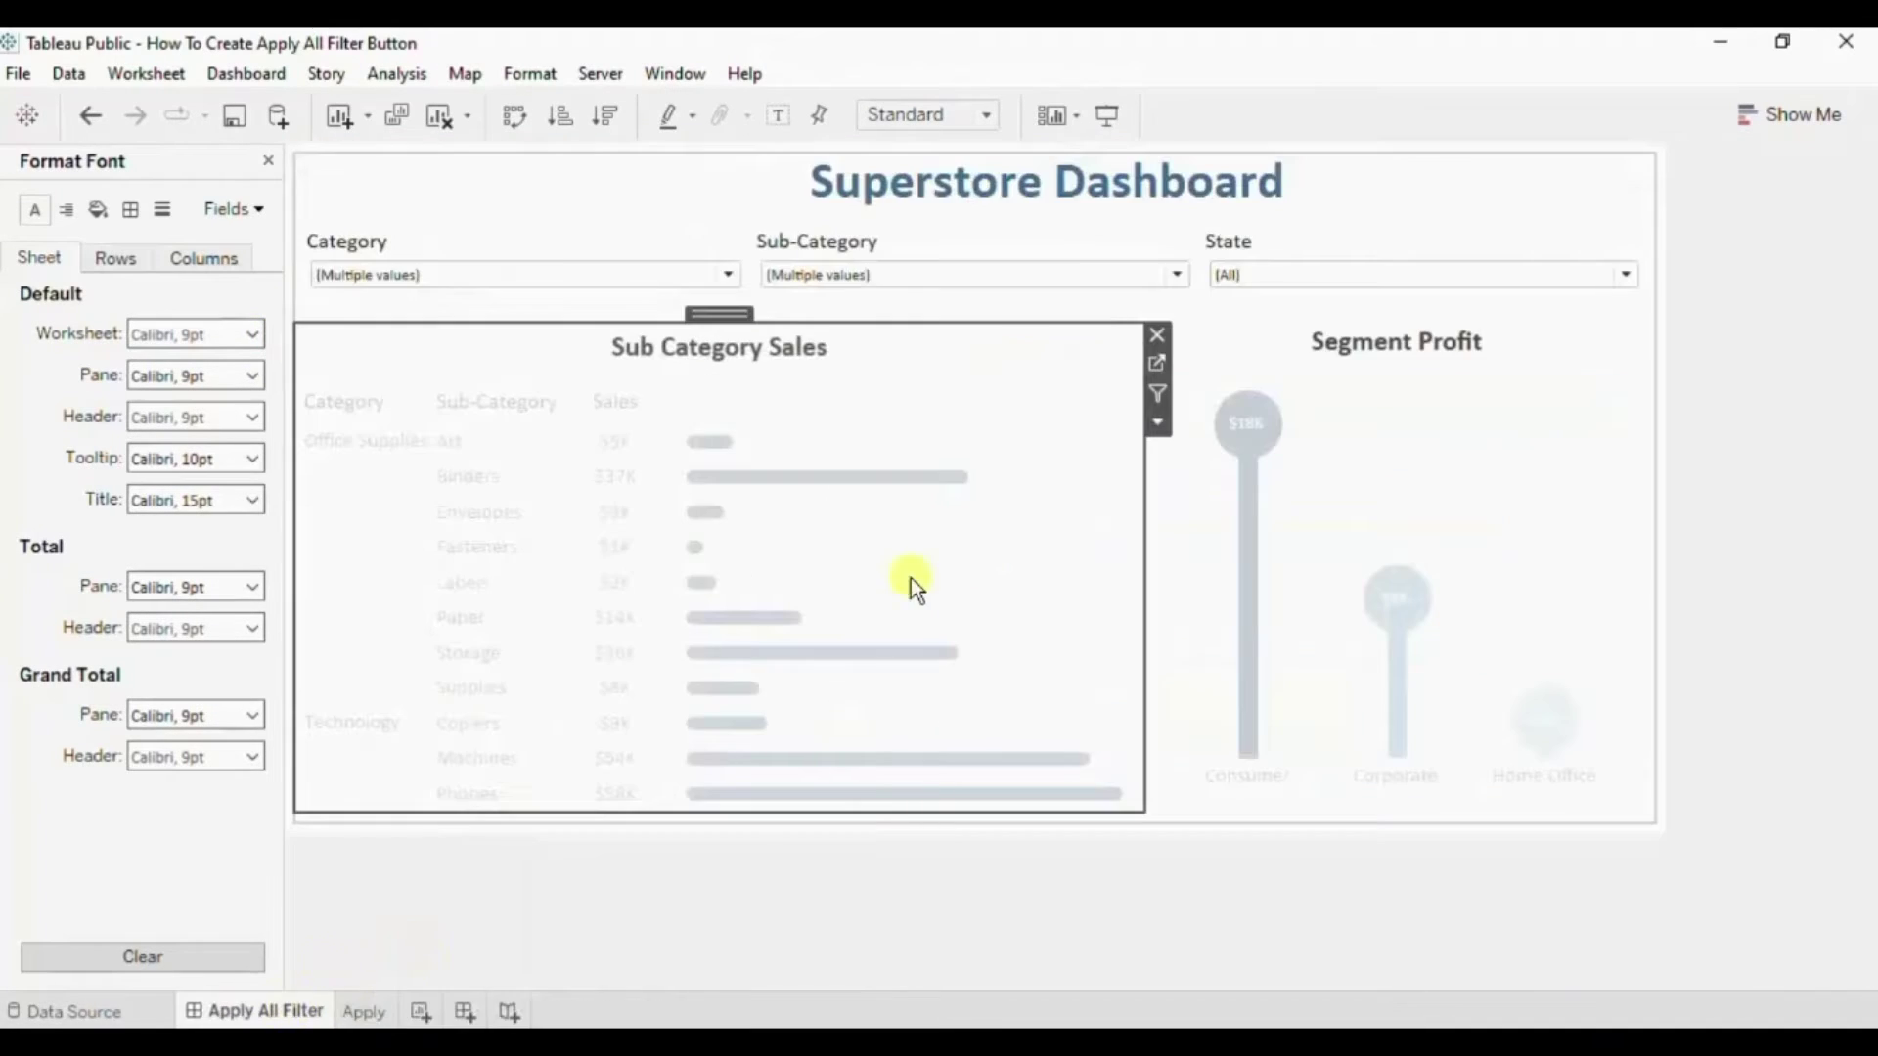
{"action": "left_click", "coordinate": [1463, 414]}
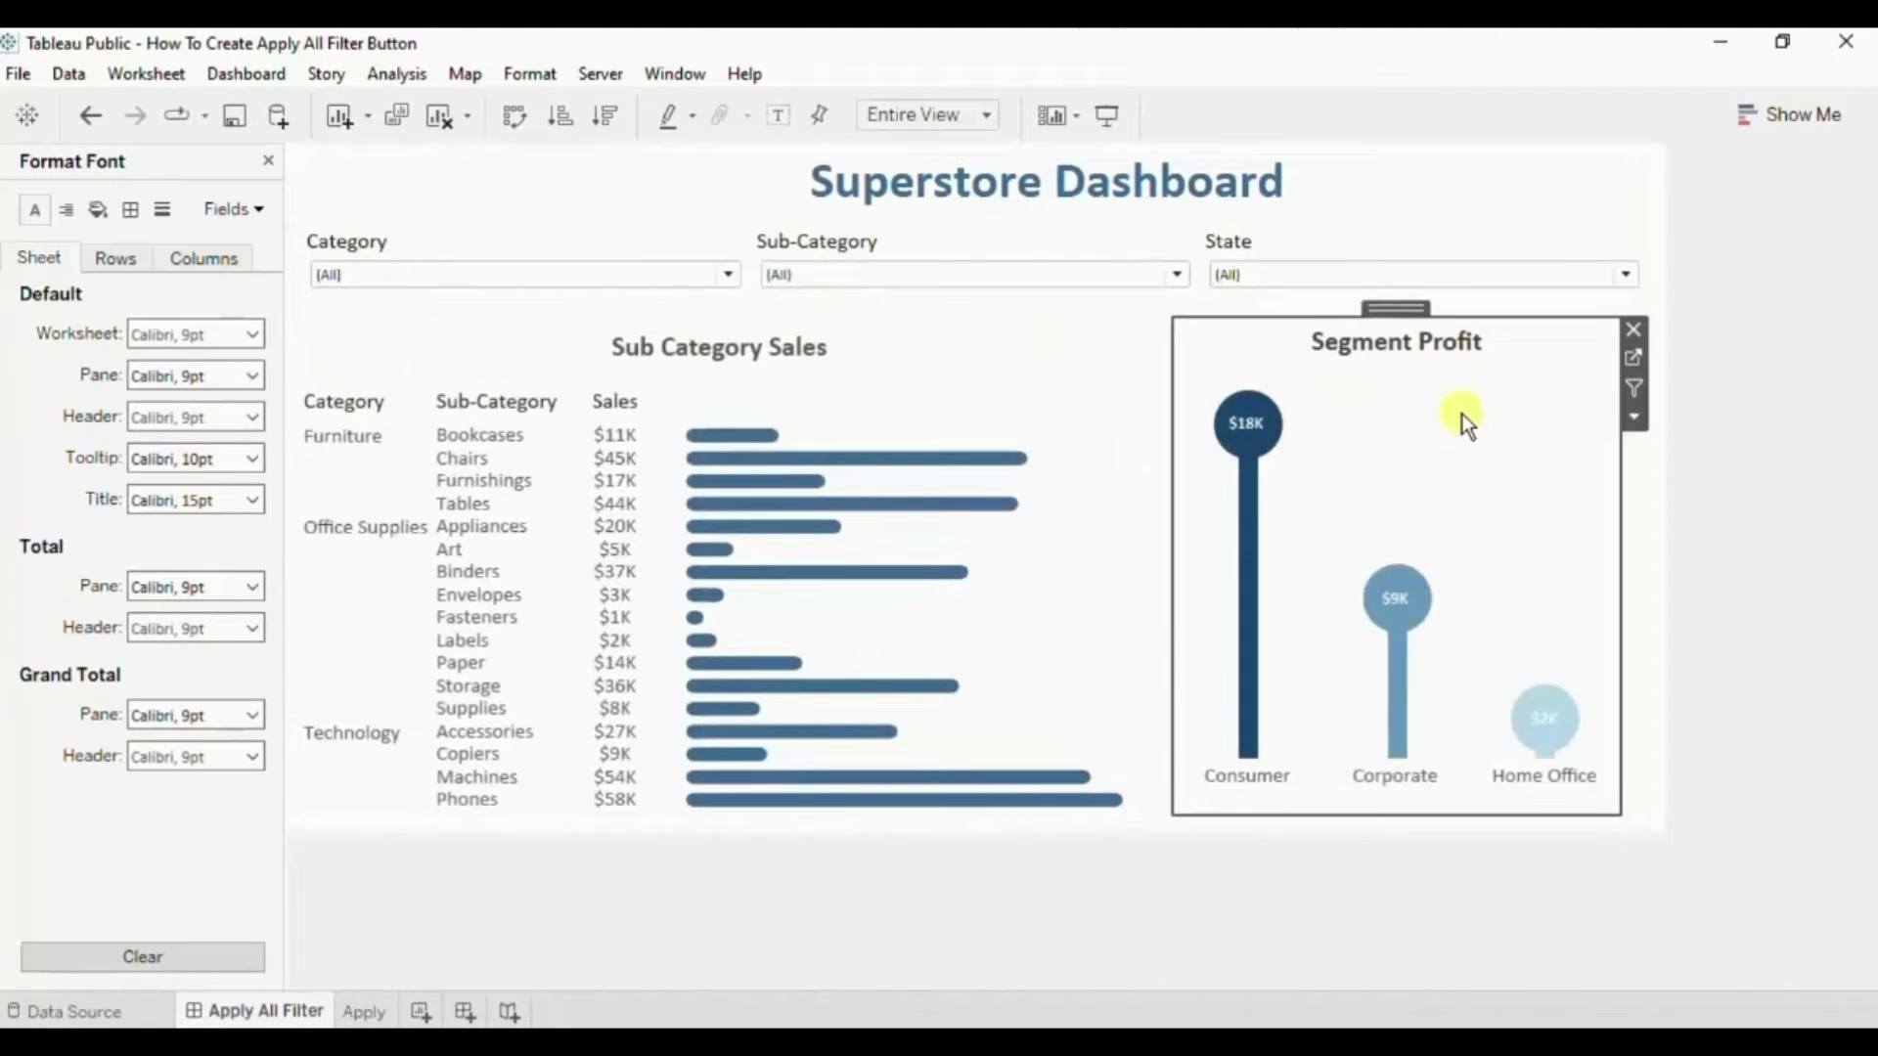
{"action": "left_click", "coordinate": [1632, 358]}
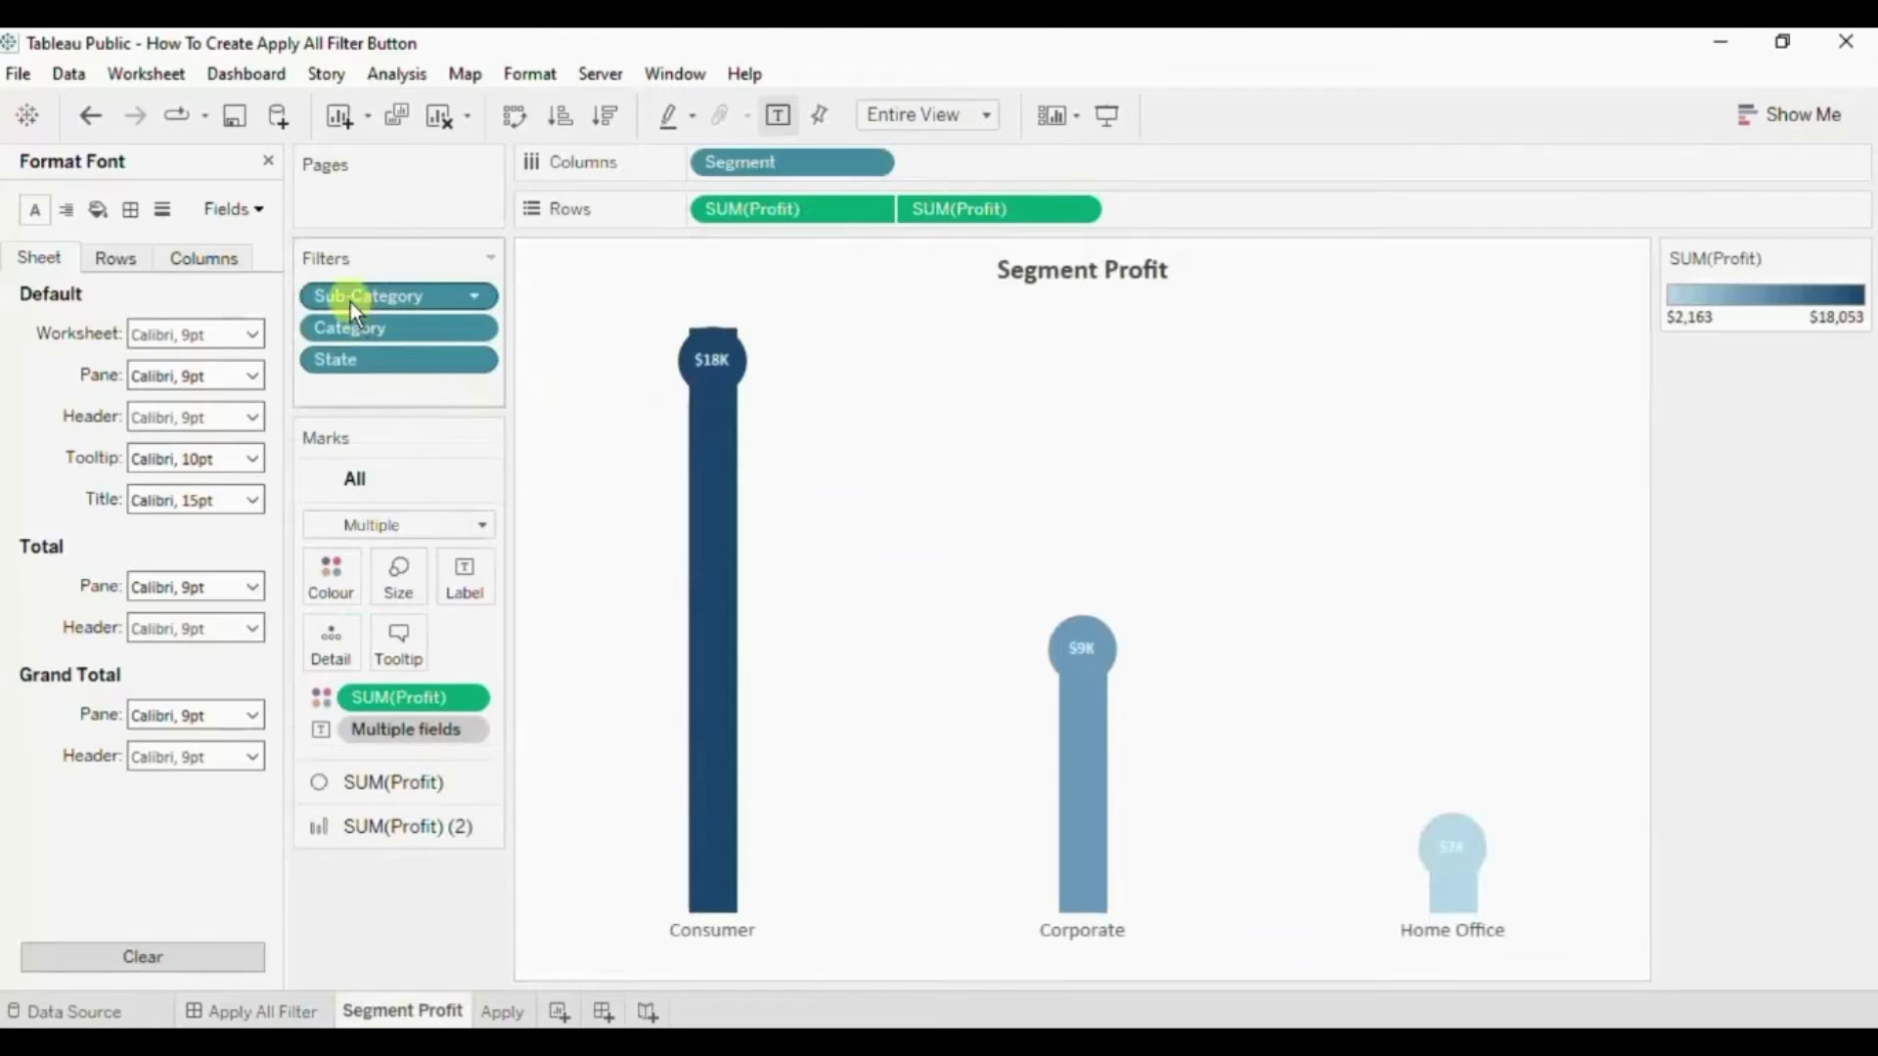
{"action": "left_click_drag", "start_coordinate": [351, 325], "coordinate": [275, 334]}
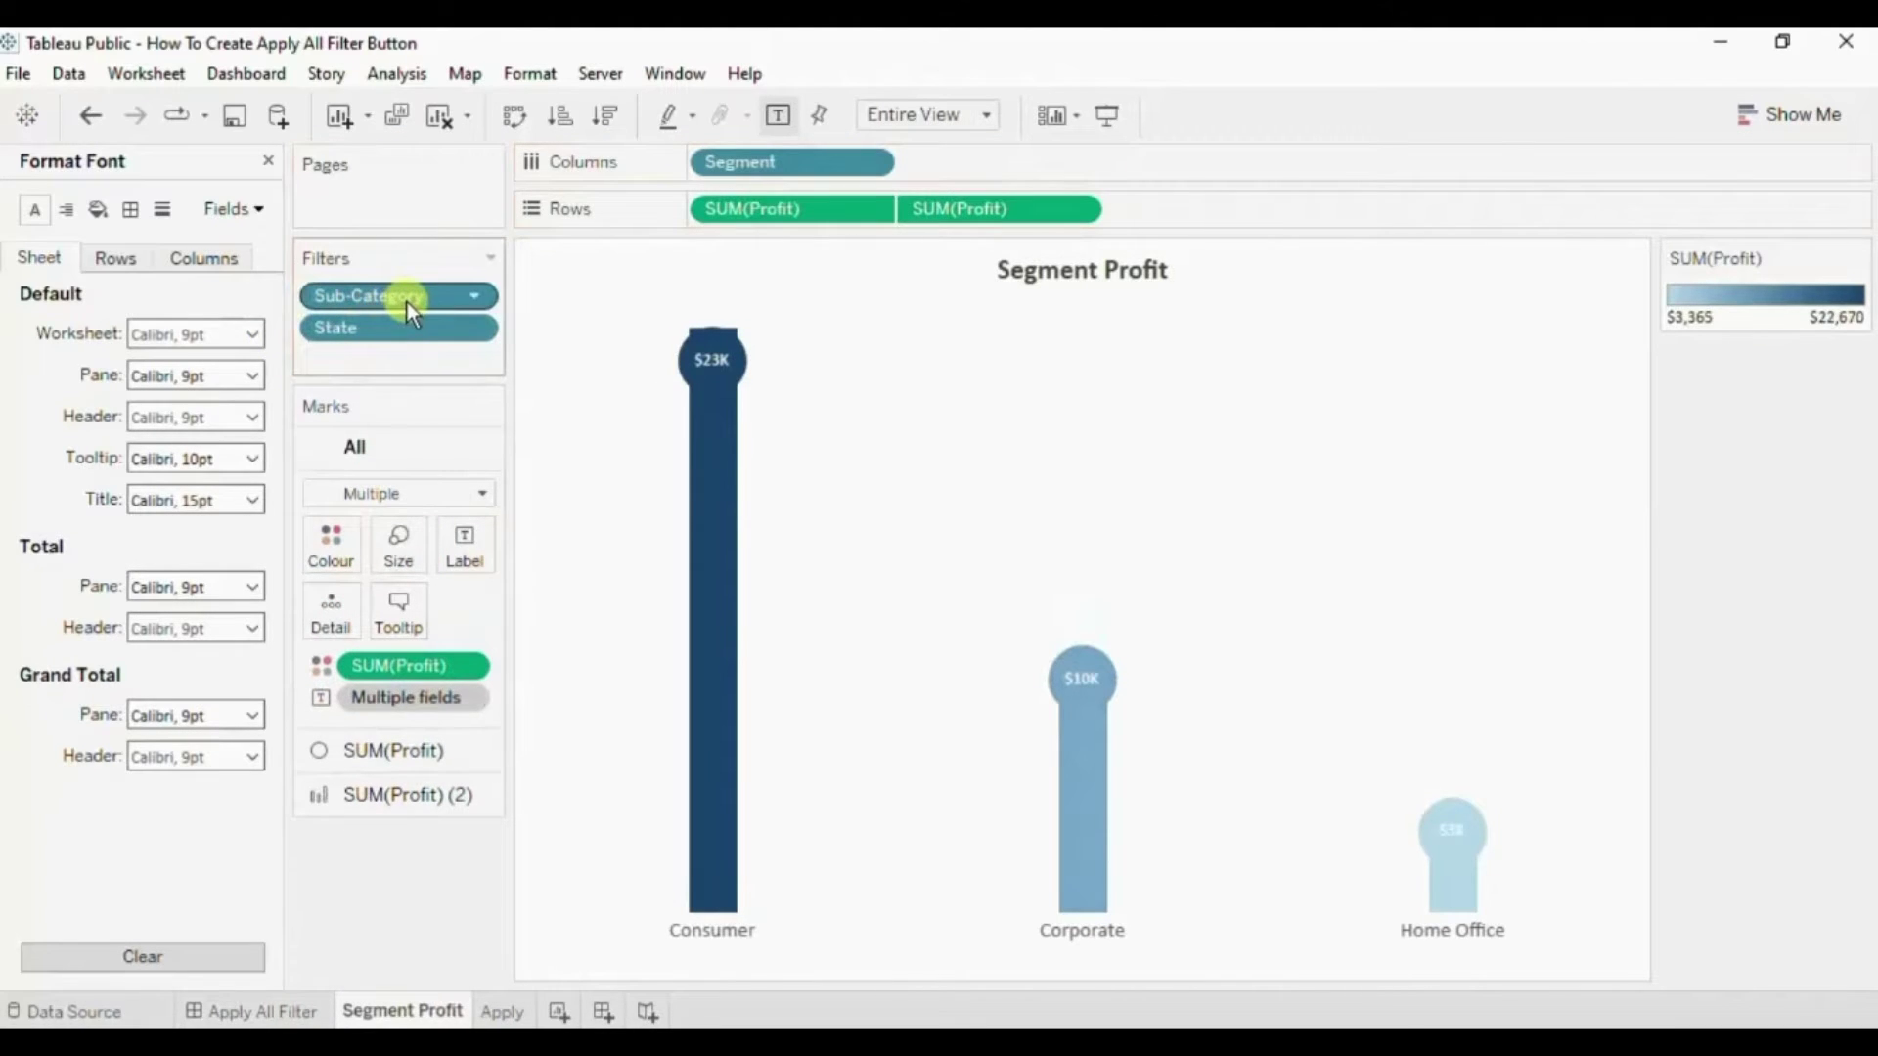
{"action": "left_click_drag", "start_coordinate": [406, 303], "coordinate": [276, 303]}
{"action": "left_click_drag", "start_coordinate": [422, 301], "coordinate": [209, 311]}
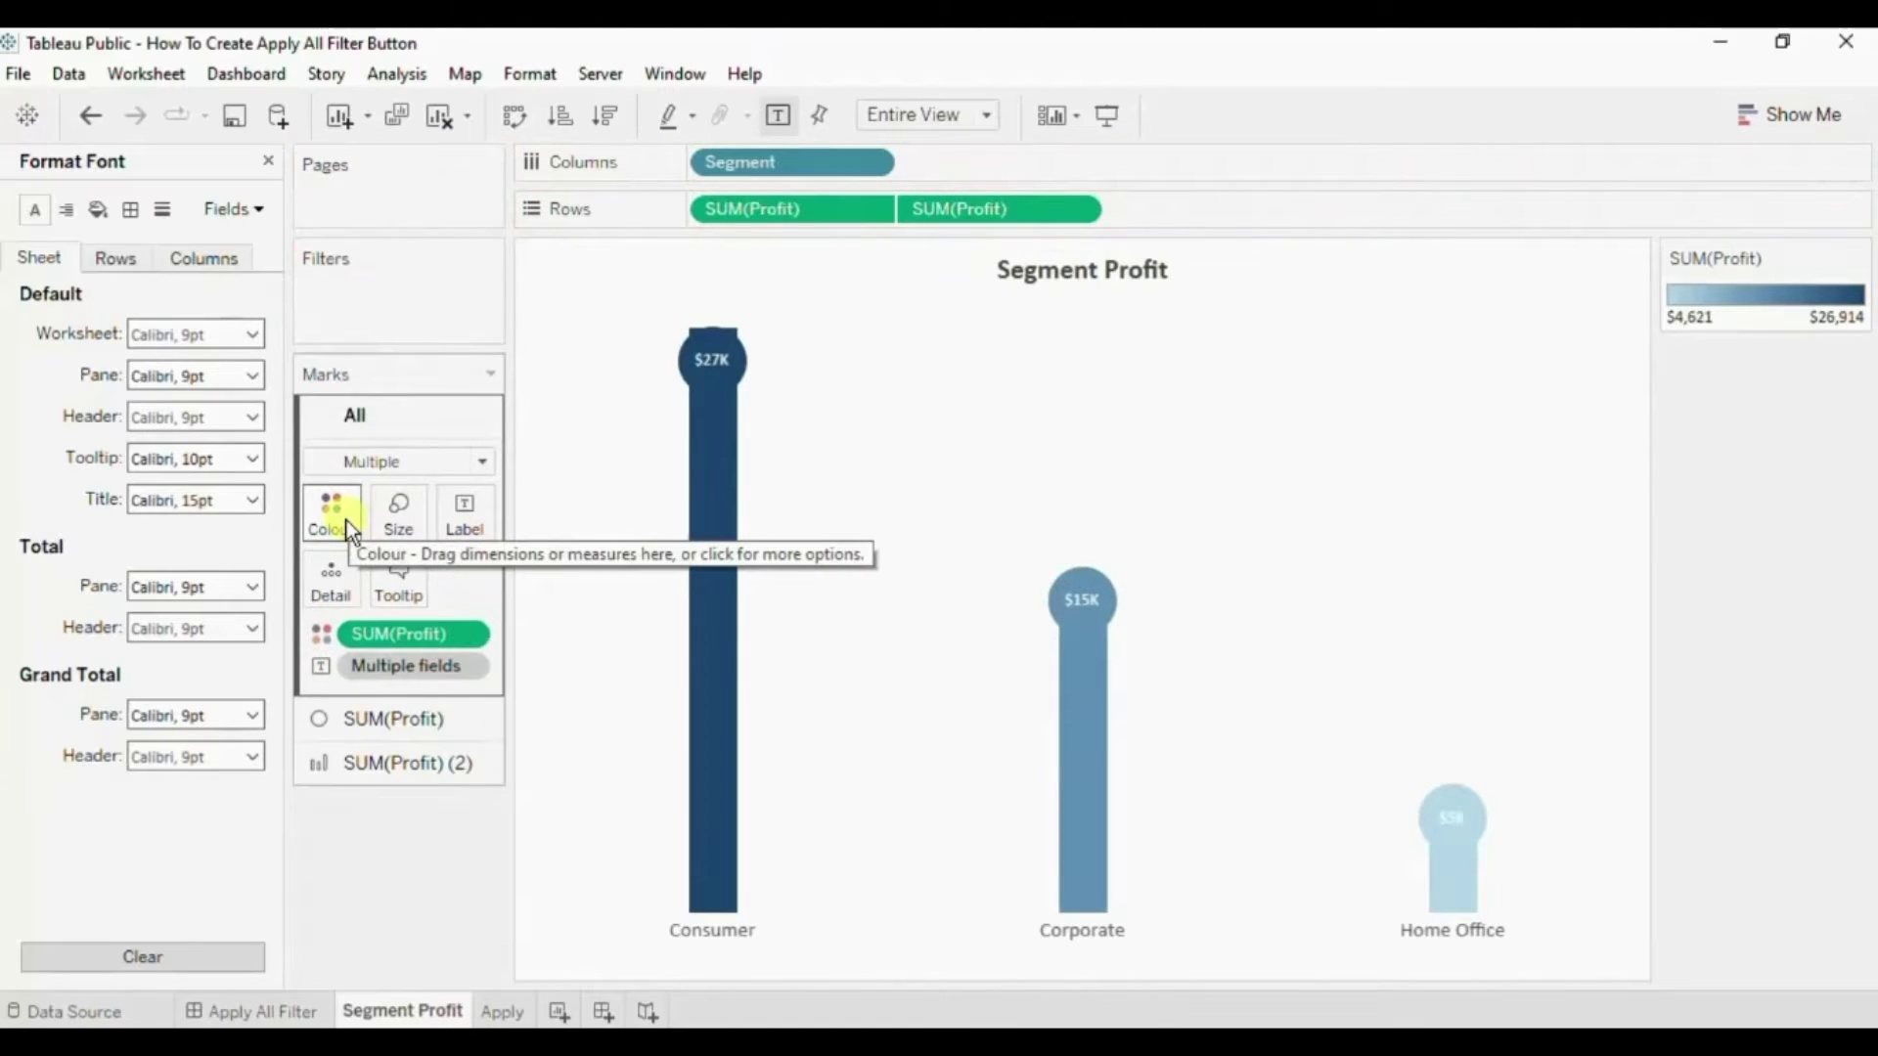
Remove the Category, Sub-Category and State filter controls from the Apply All Filter dashboard.
{"action": "left_click", "coordinate": [276, 1013]}
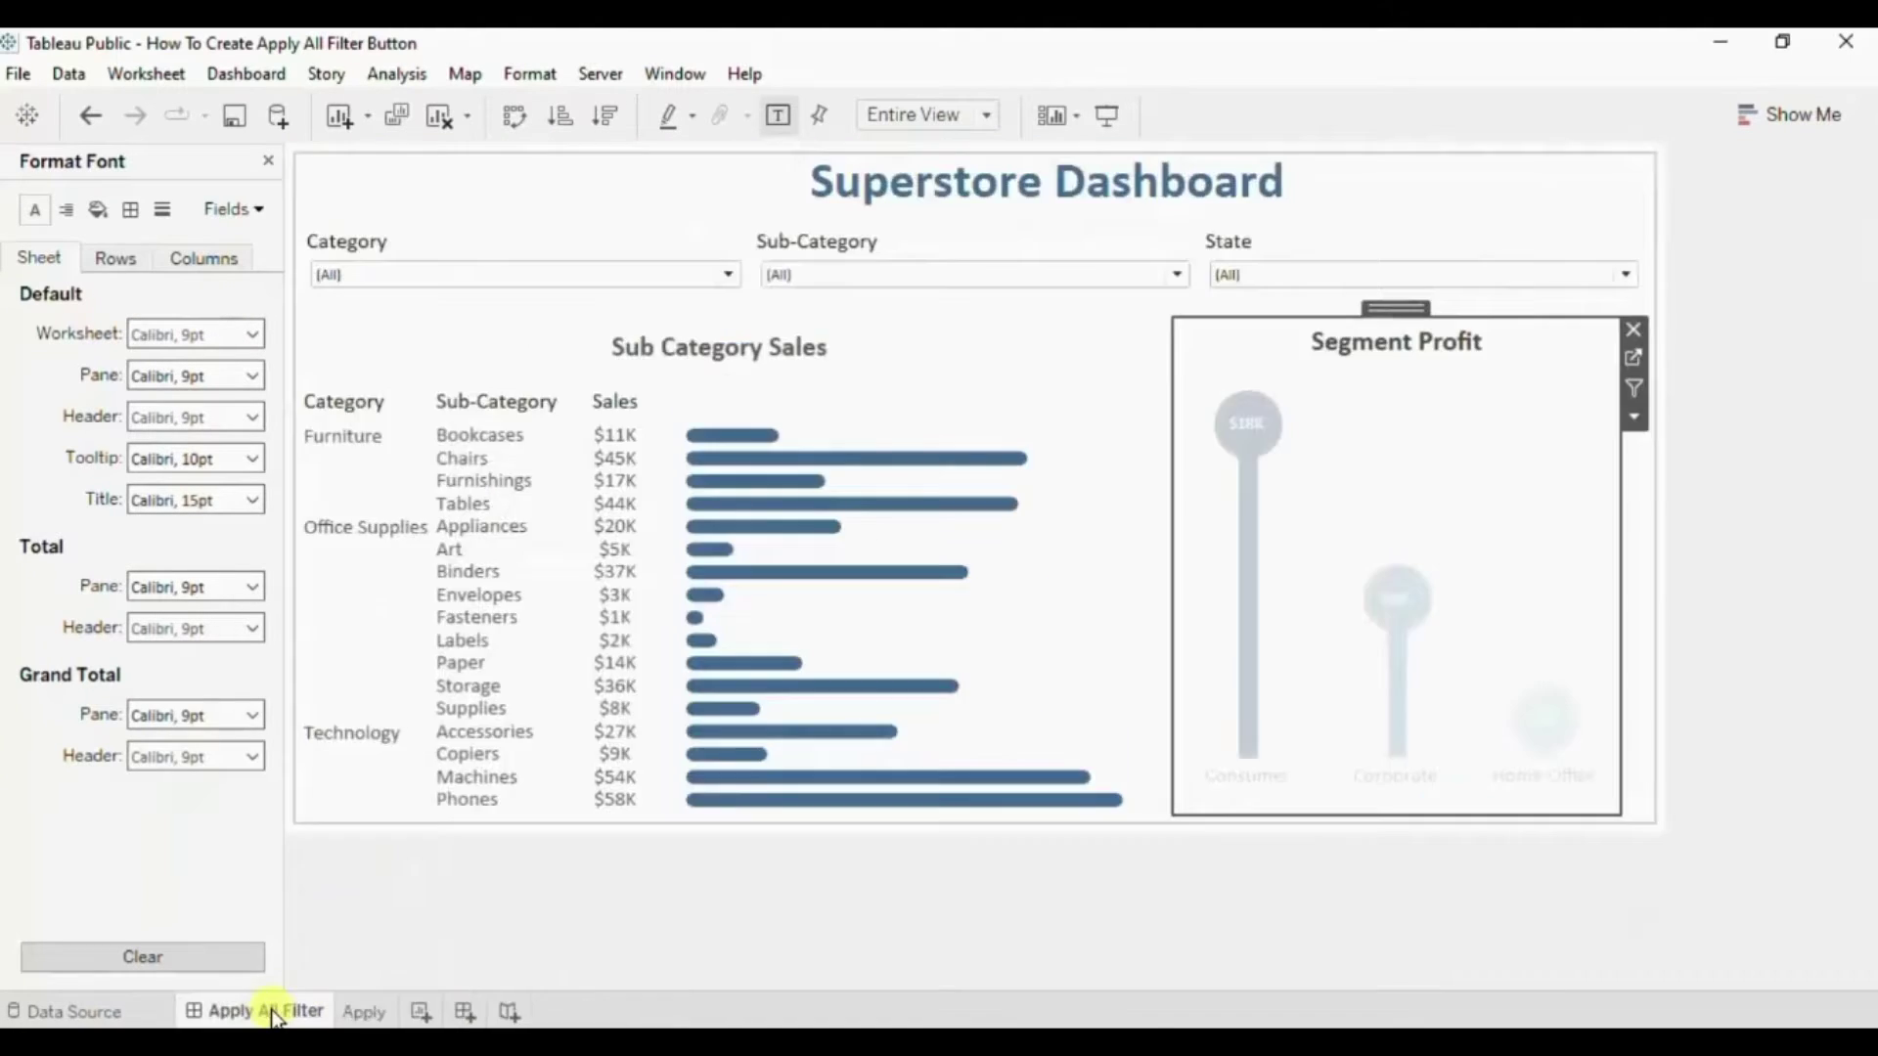
{"action": "left_click", "coordinate": [557, 252]}
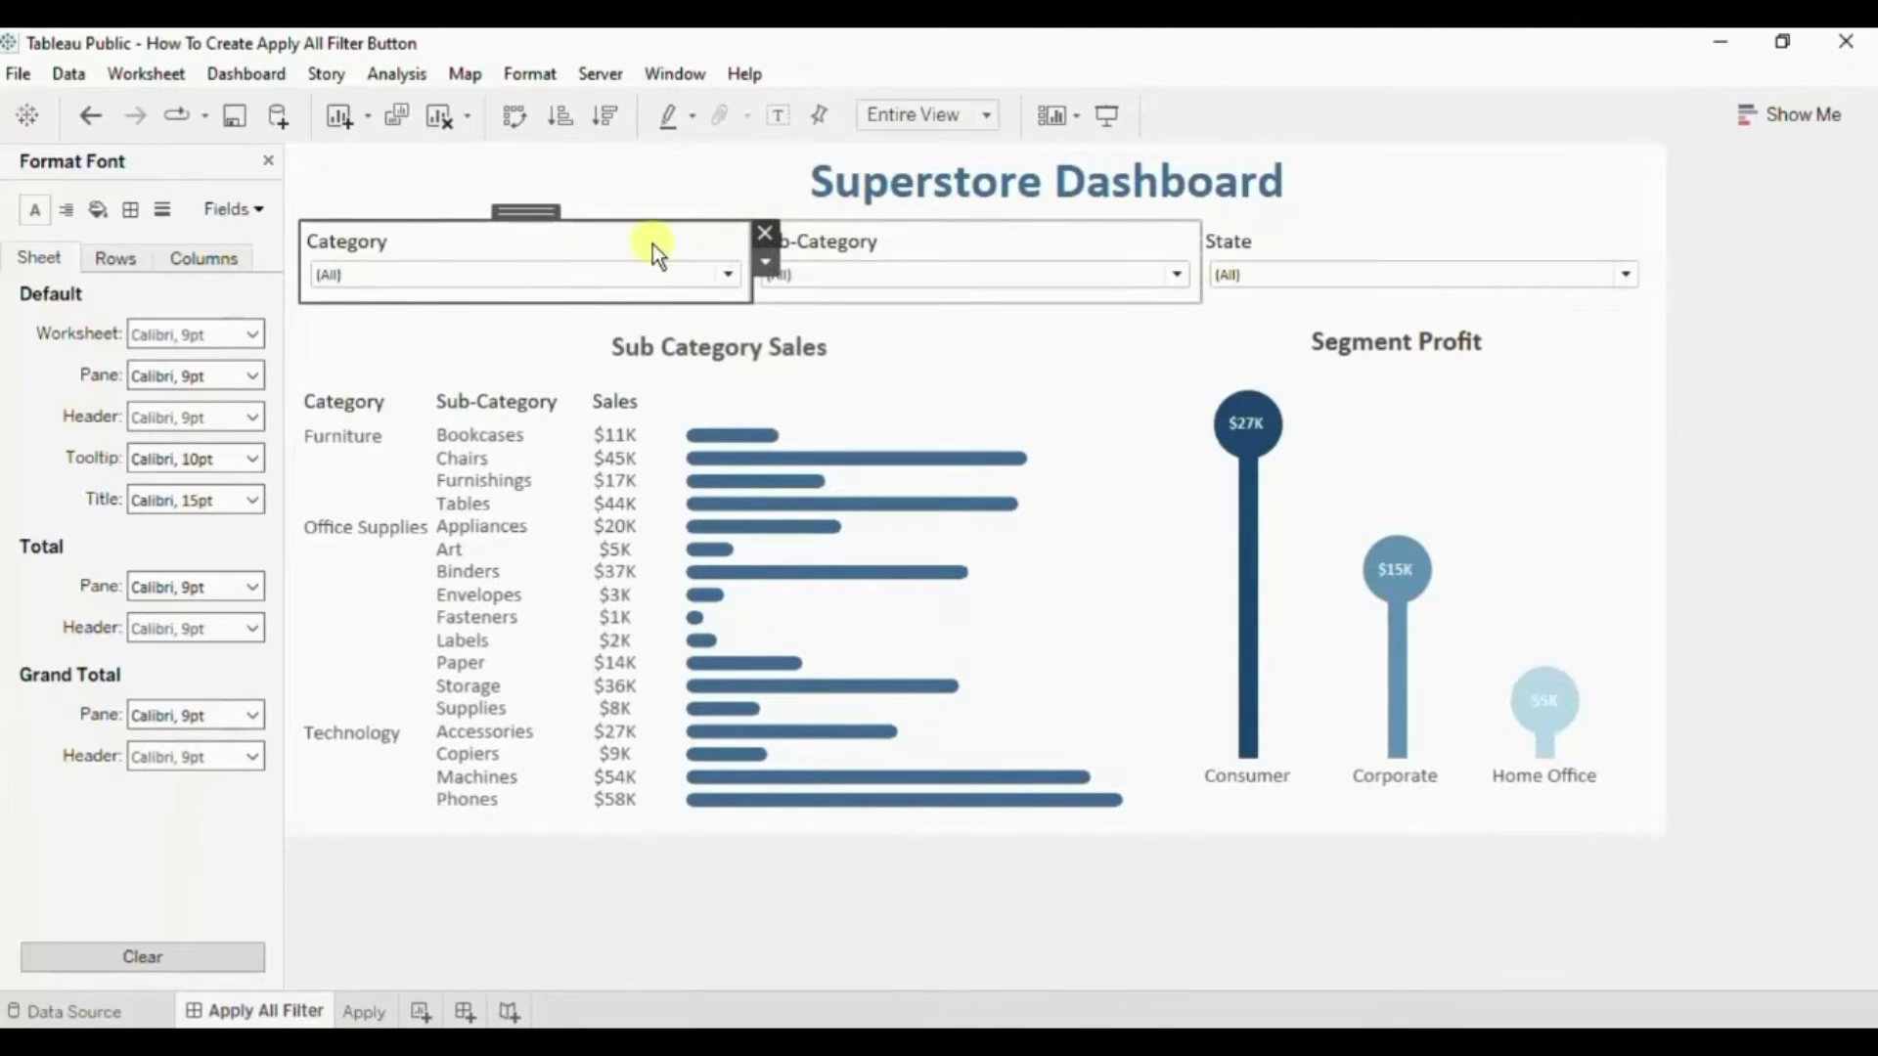
{"action": "left_click", "coordinate": [823, 245]}
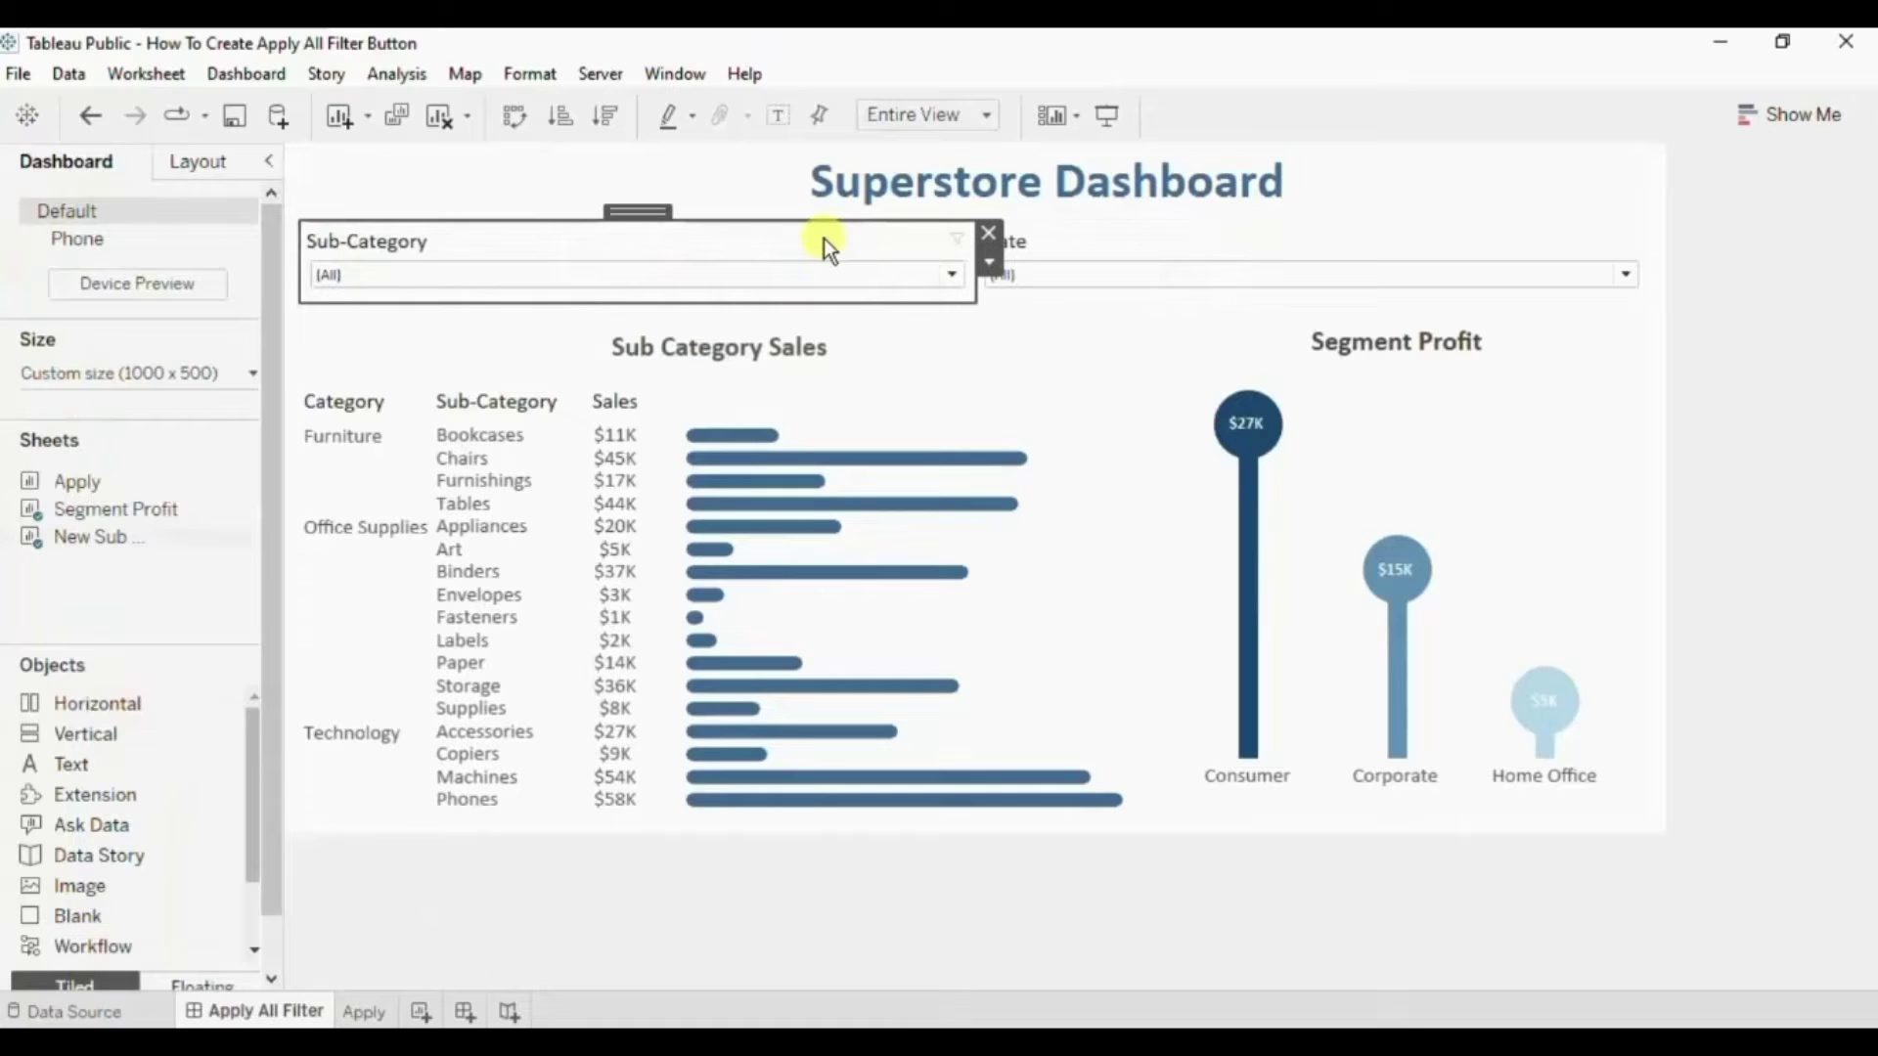
{"action": "left_click", "coordinate": [988, 236]}
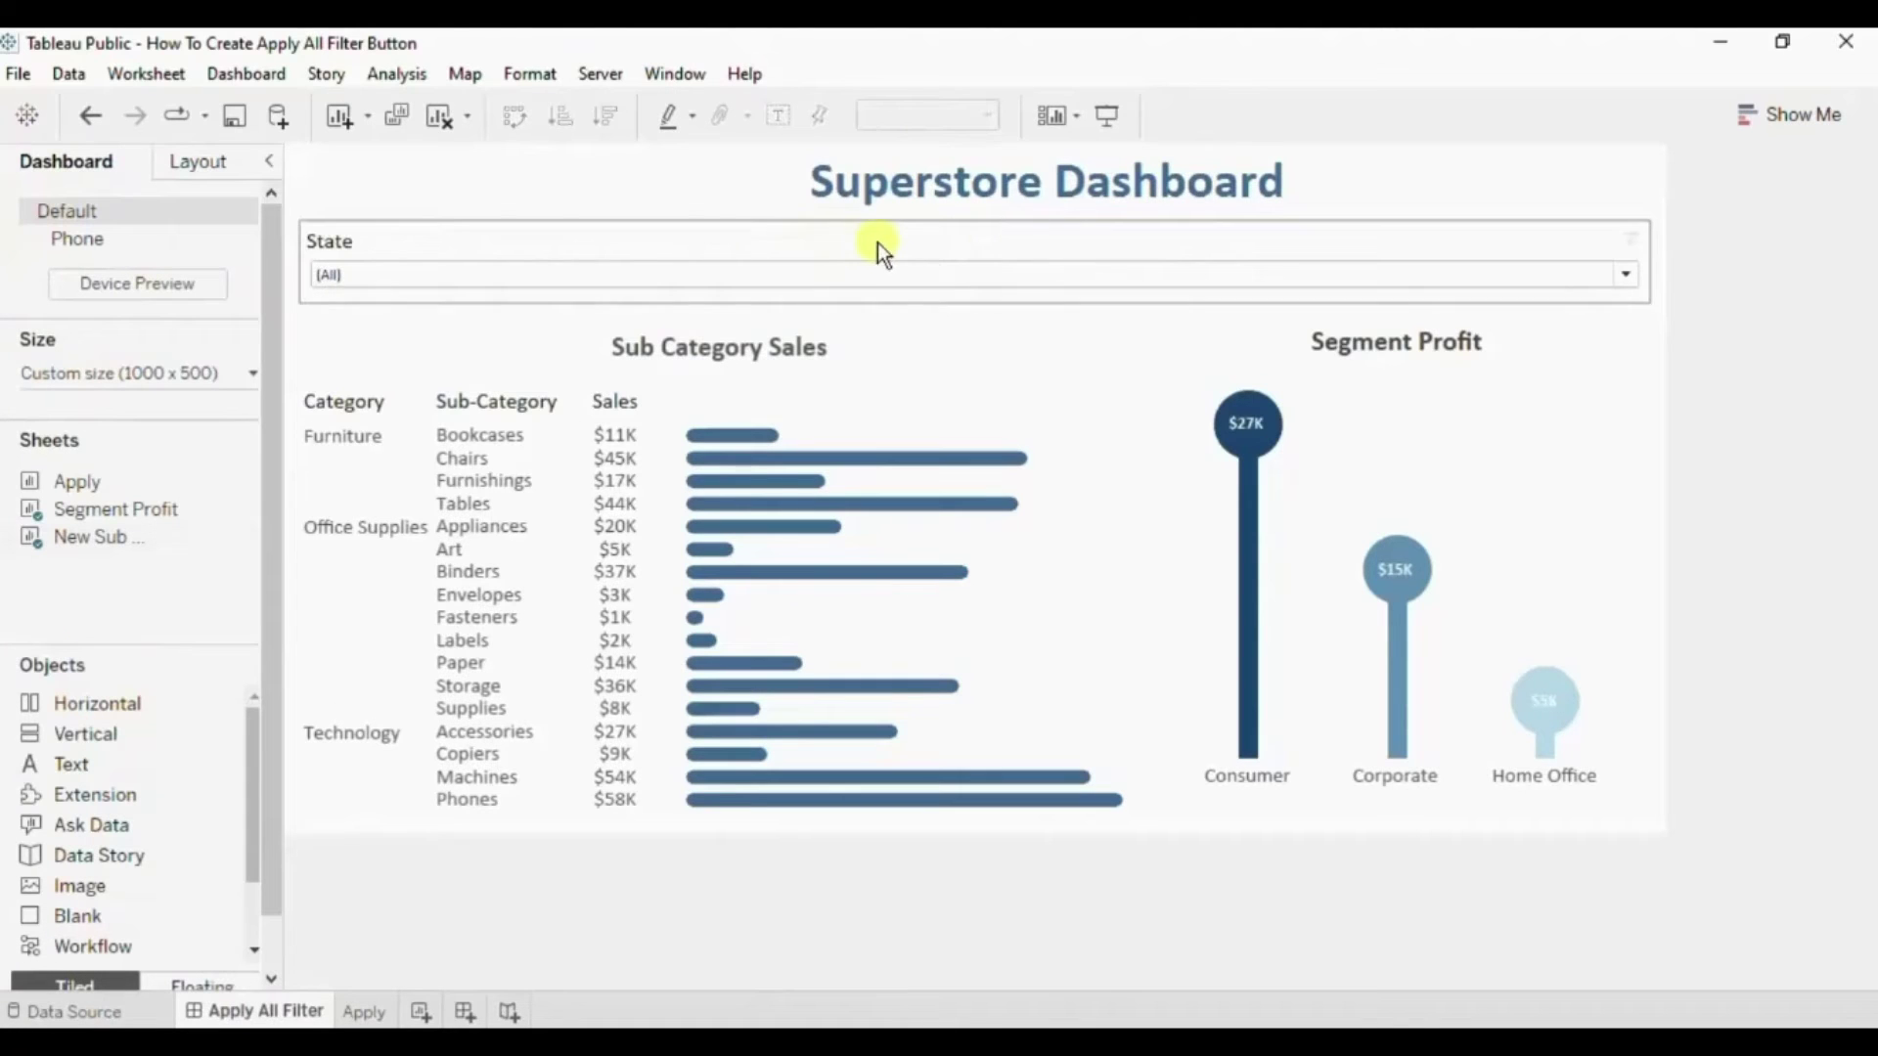
{"action": "left_click", "coordinate": [878, 243]}
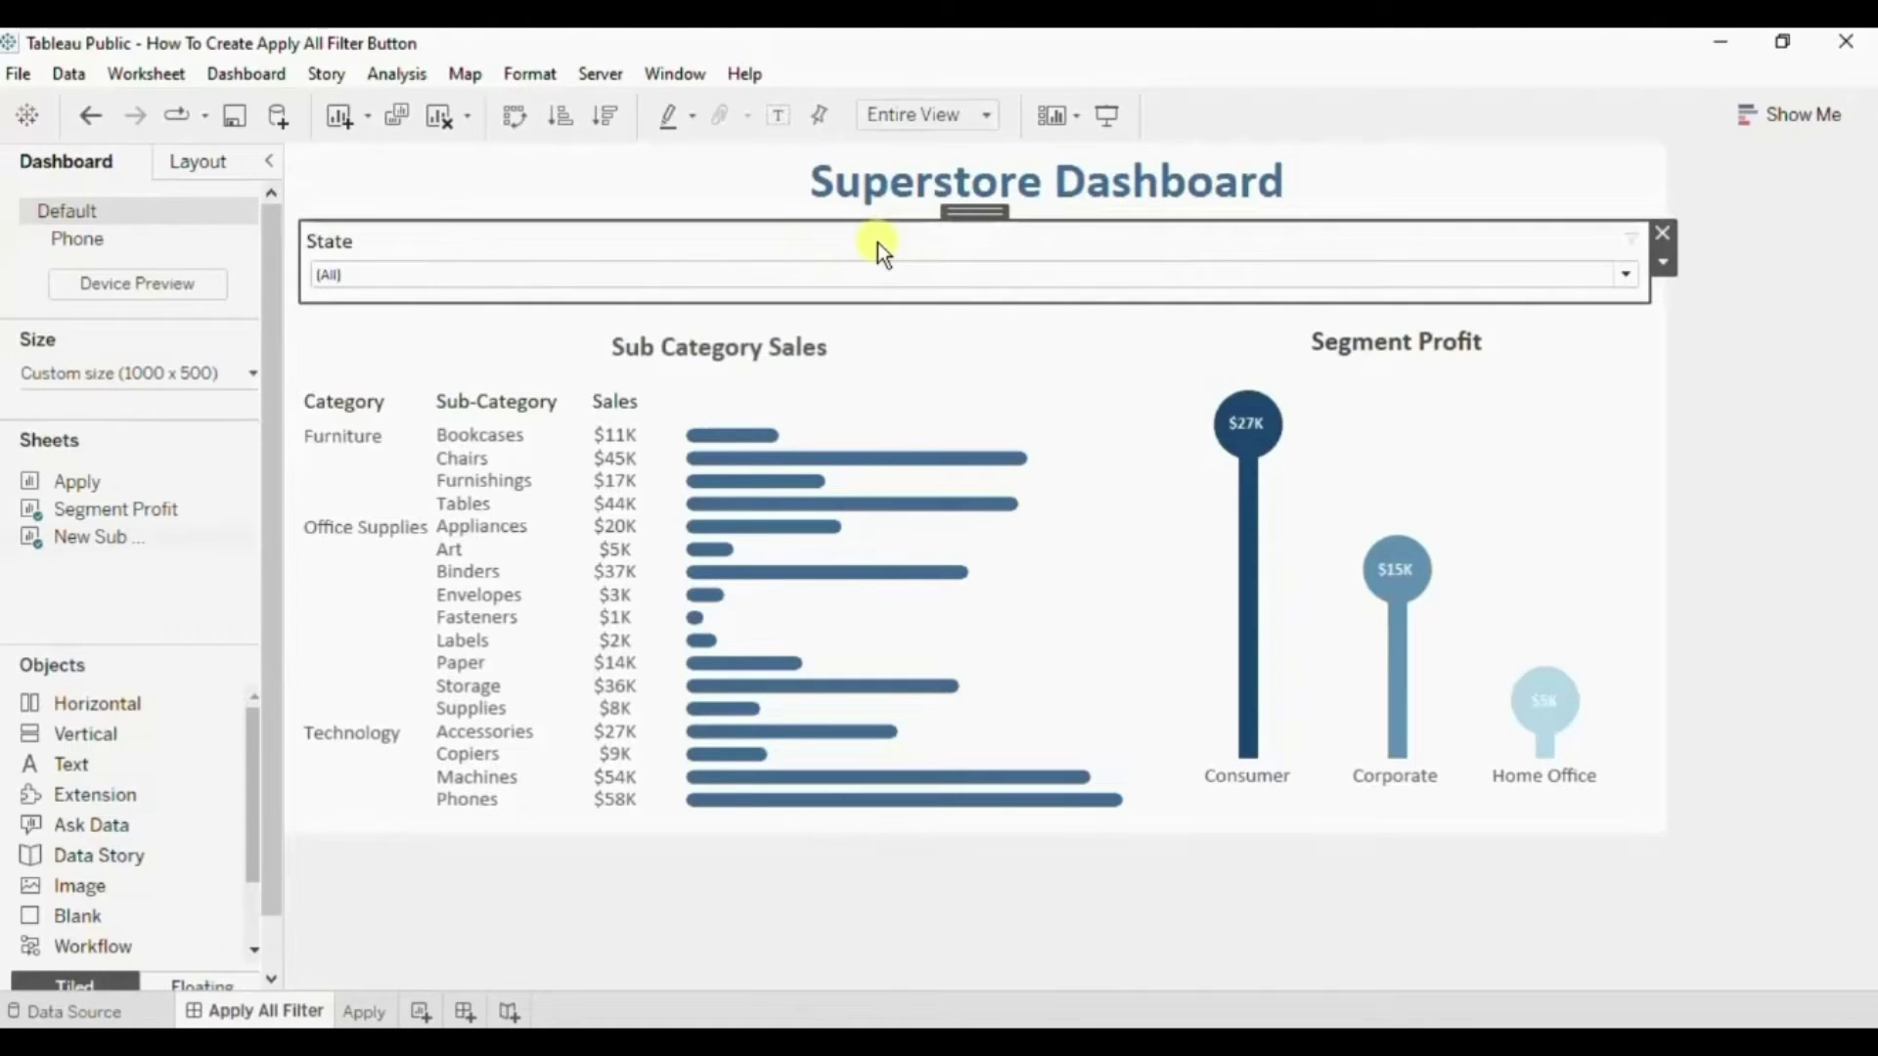
{"action": "left_click", "coordinate": [1662, 231]}
{"action": "left_click", "coordinate": [421, 961]}
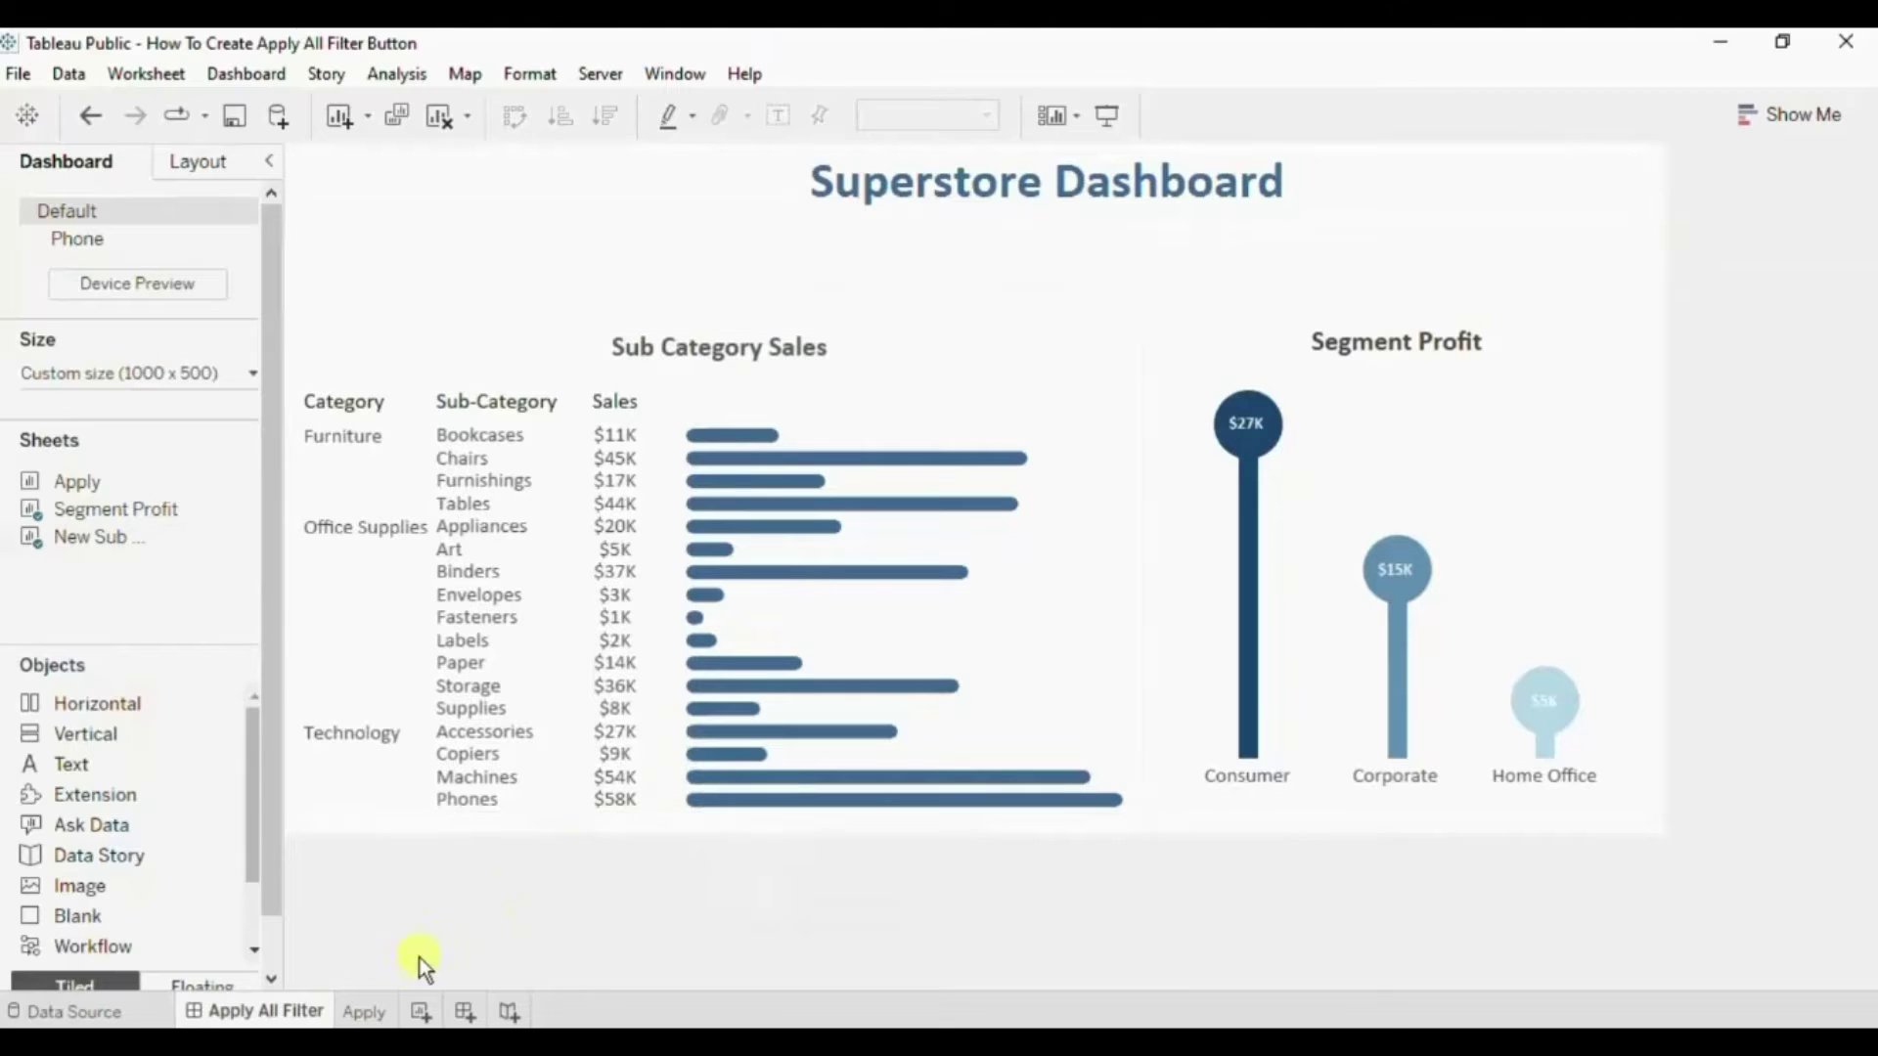
Add Category as a filter on the Apply sheet with the Use all option.
{"action": "left_click", "coordinate": [368, 1013]}
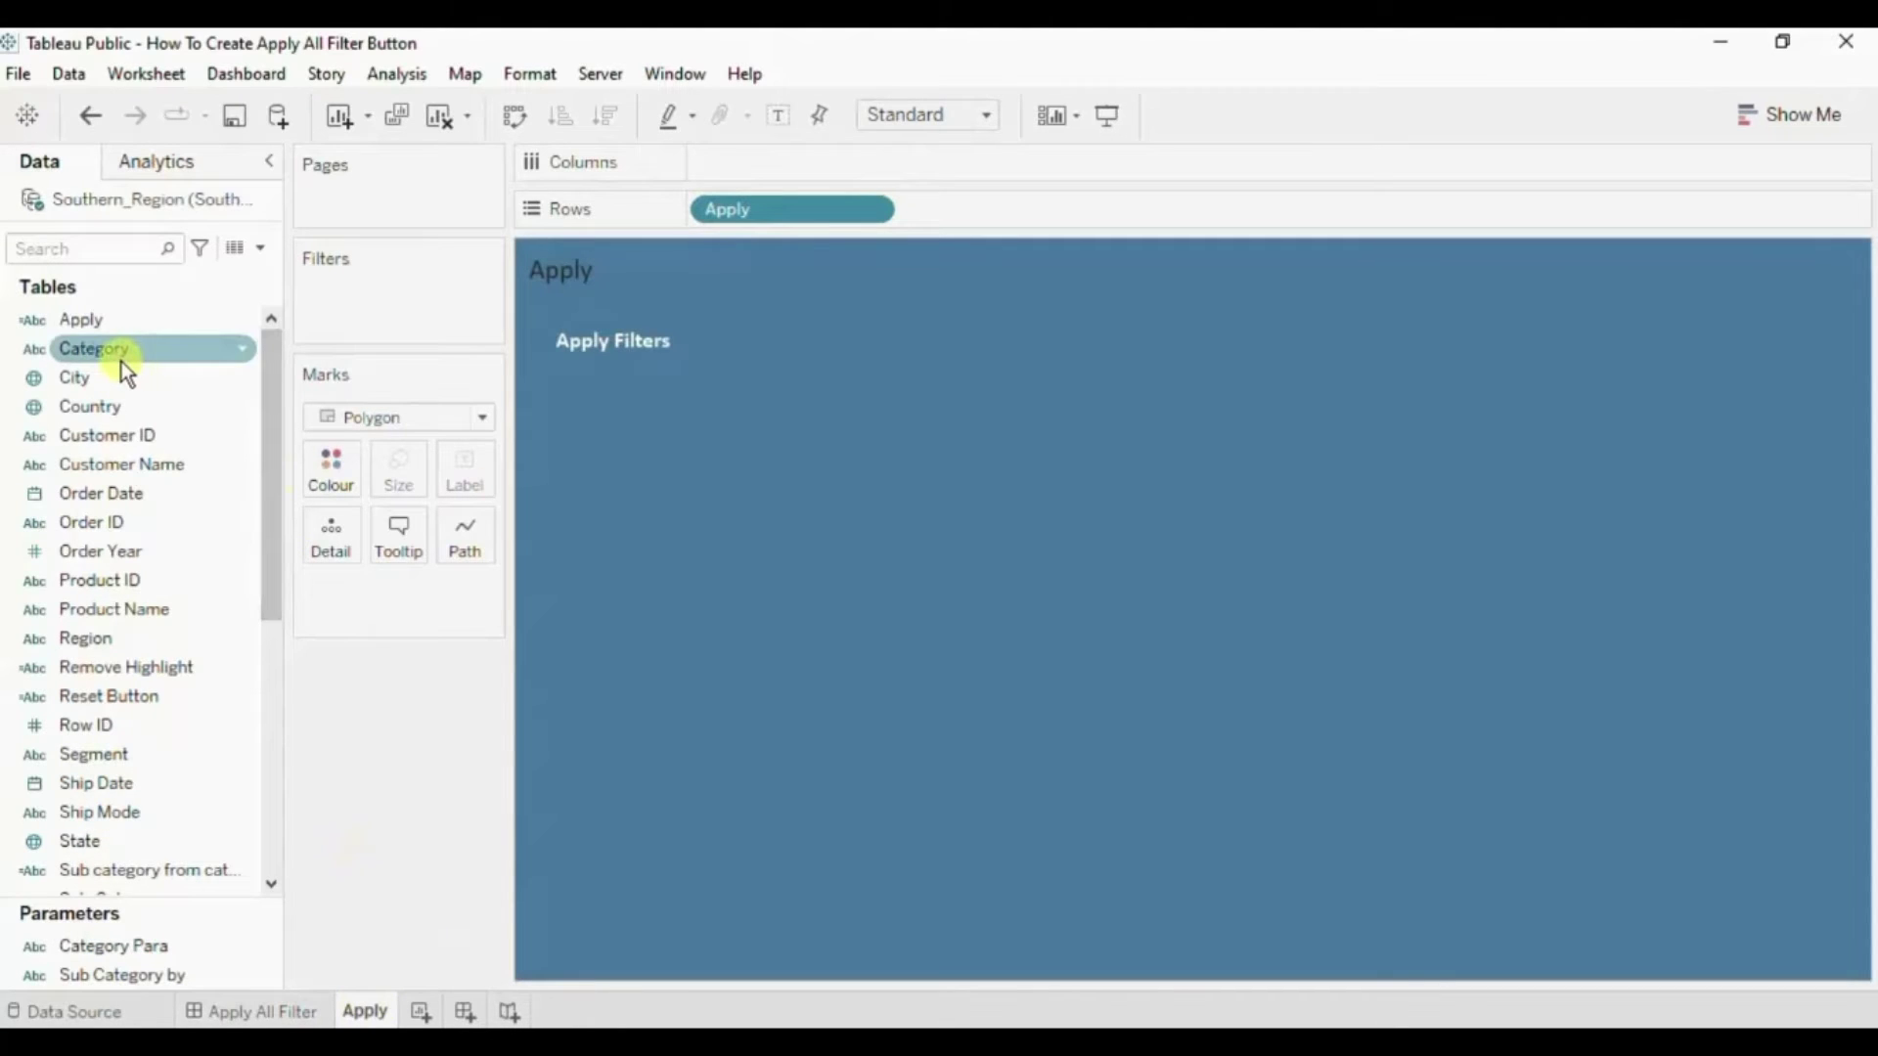
{"action": "left_click_drag", "start_coordinate": [123, 360], "coordinate": [364, 310]}
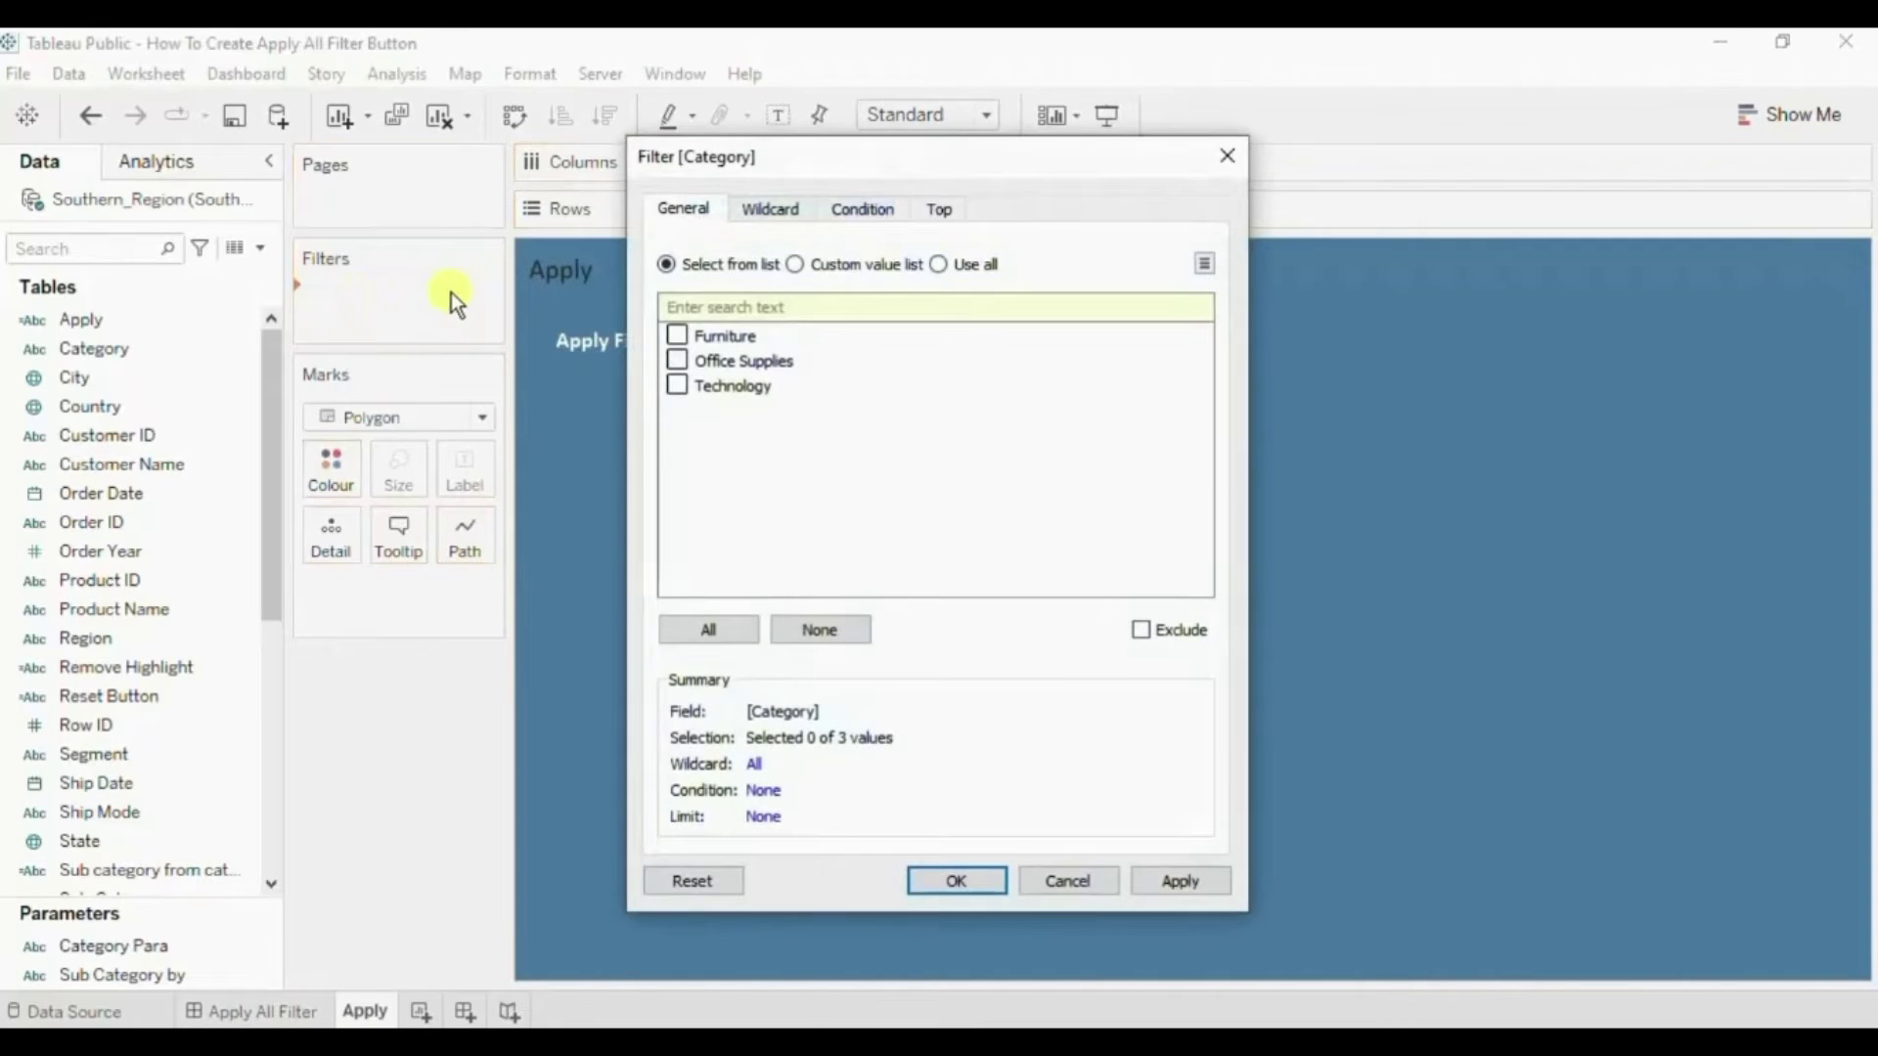
{"action": "left_click", "coordinate": [941, 265]}
{"action": "left_click", "coordinate": [945, 879]}
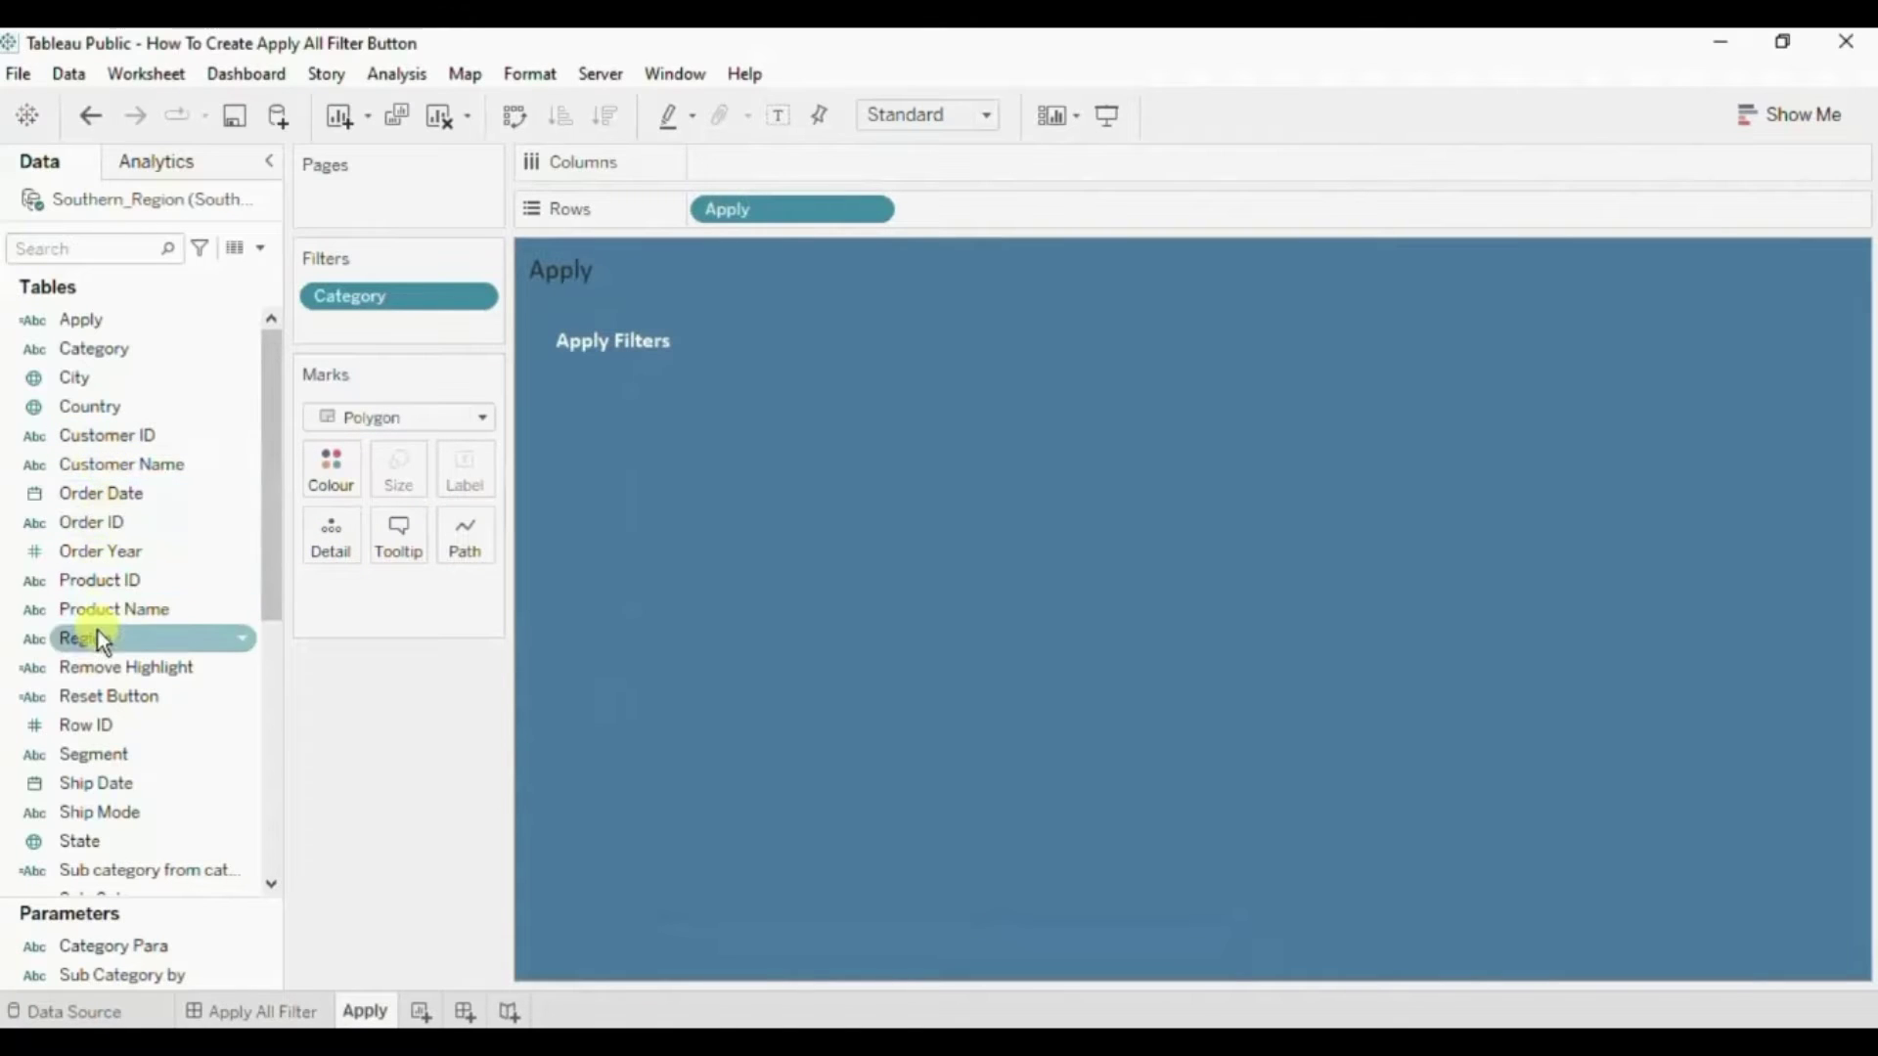
Add State as a filter on the Apply sheet with the Use all option.
{"action": "left_click_drag", "start_coordinate": [91, 840], "coordinate": [371, 320]}
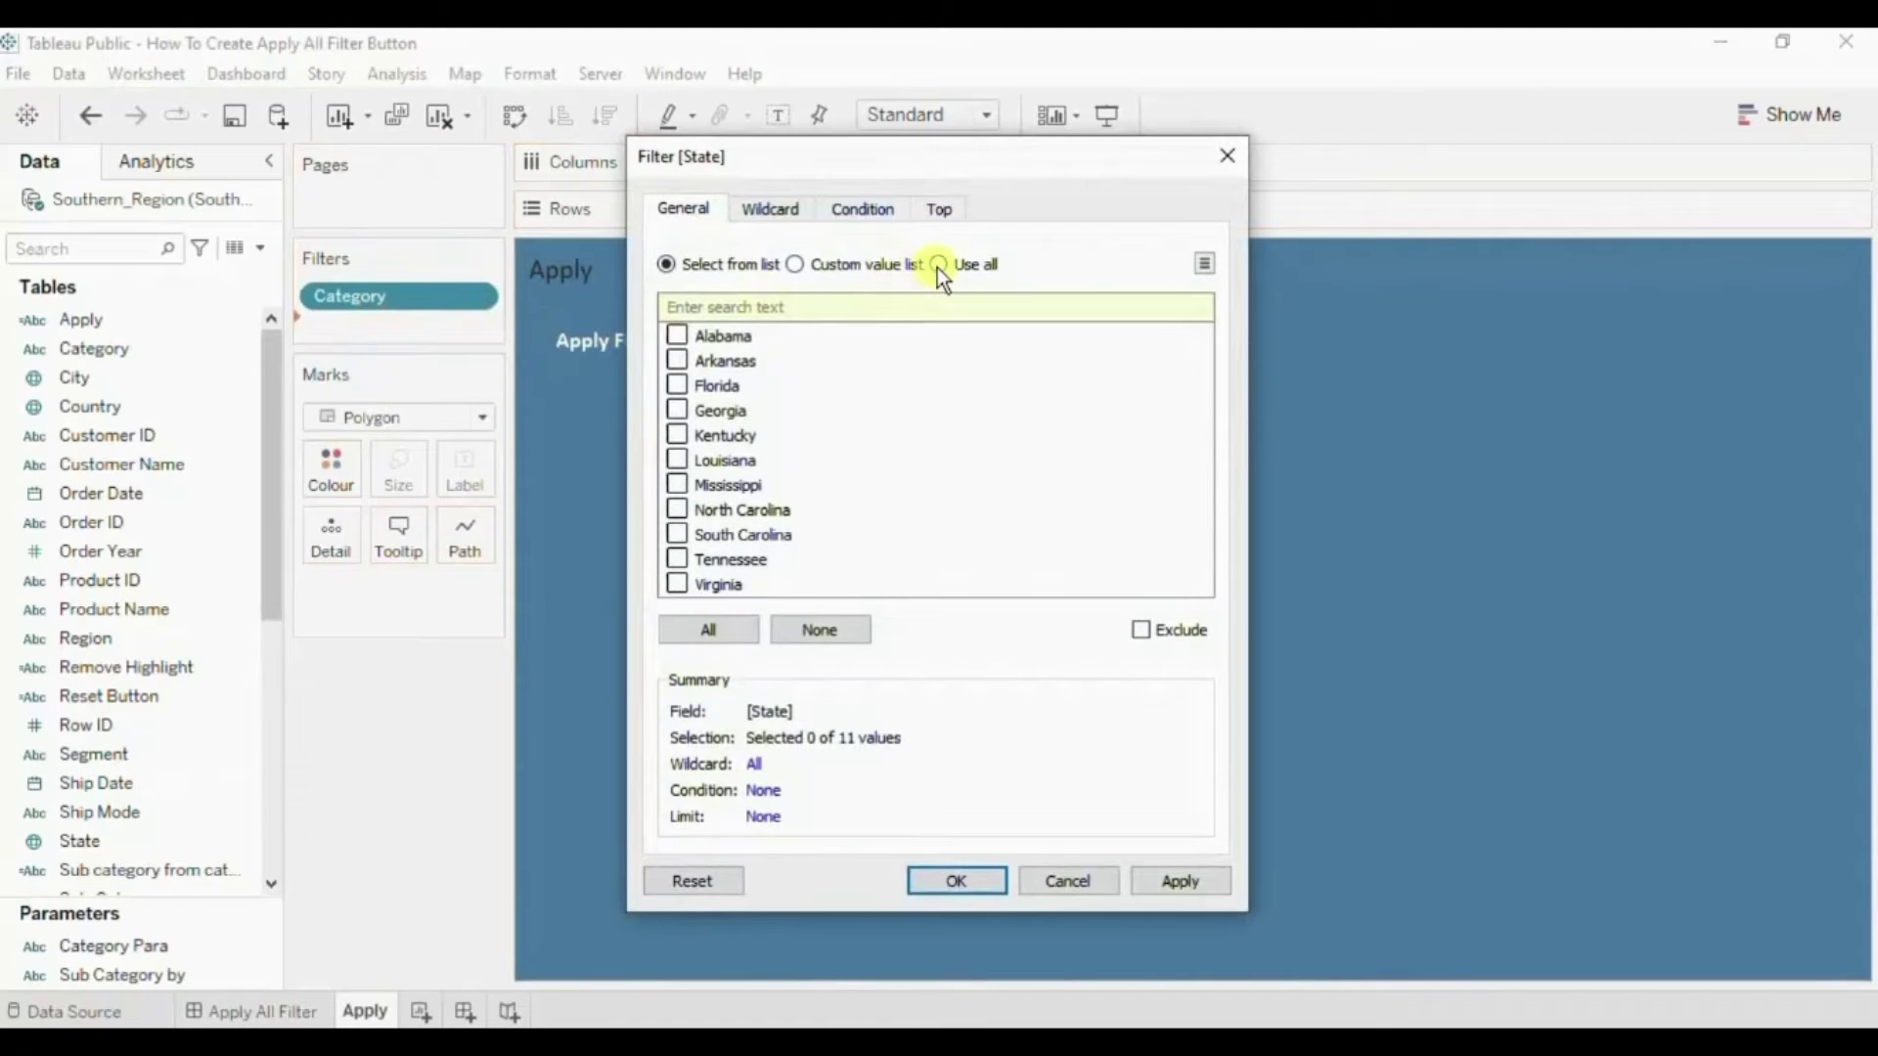
{"action": "left_click", "coordinate": [938, 265]}
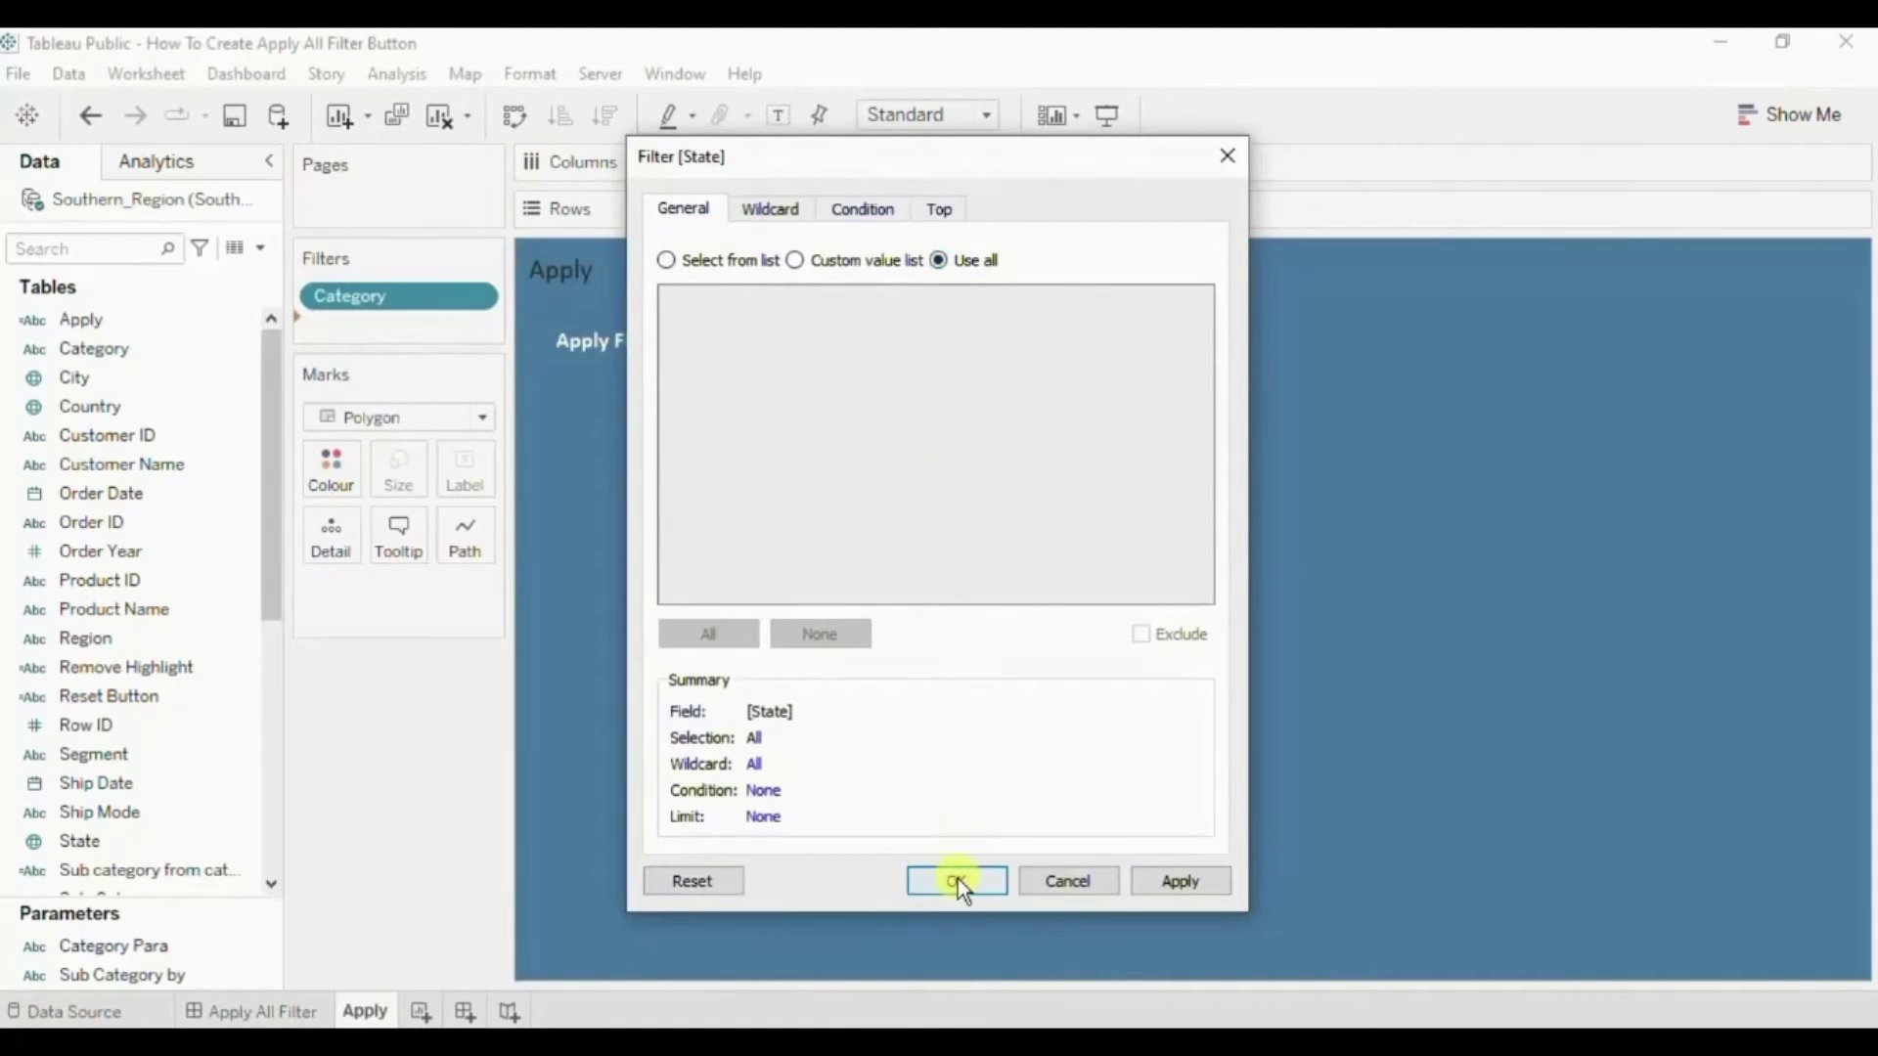
{"action": "left_click", "coordinate": [956, 880]}
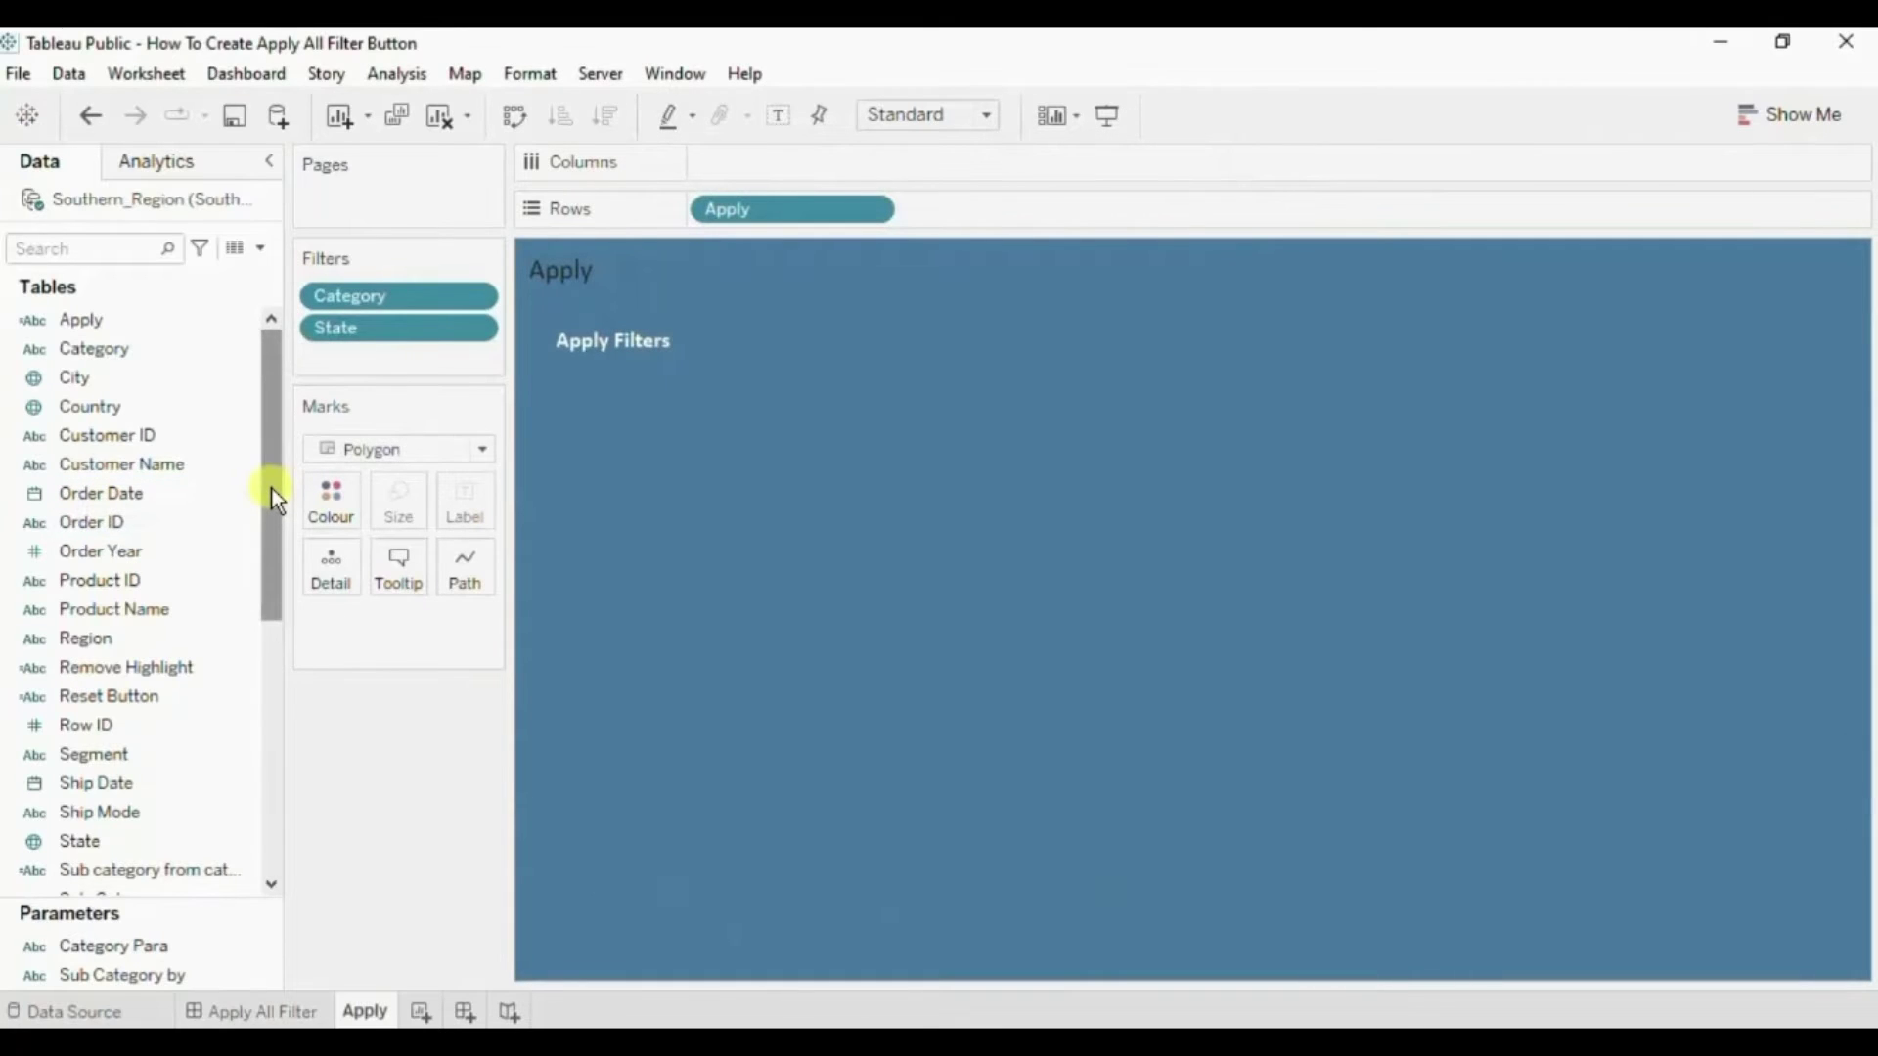
Add Sub-Category as a filter with the Use all option, and copy the Category, State and Sub-Category filter fields to Detail.
{"action": "left_click_drag", "start_coordinate": [272, 489], "coordinate": [270, 573]}
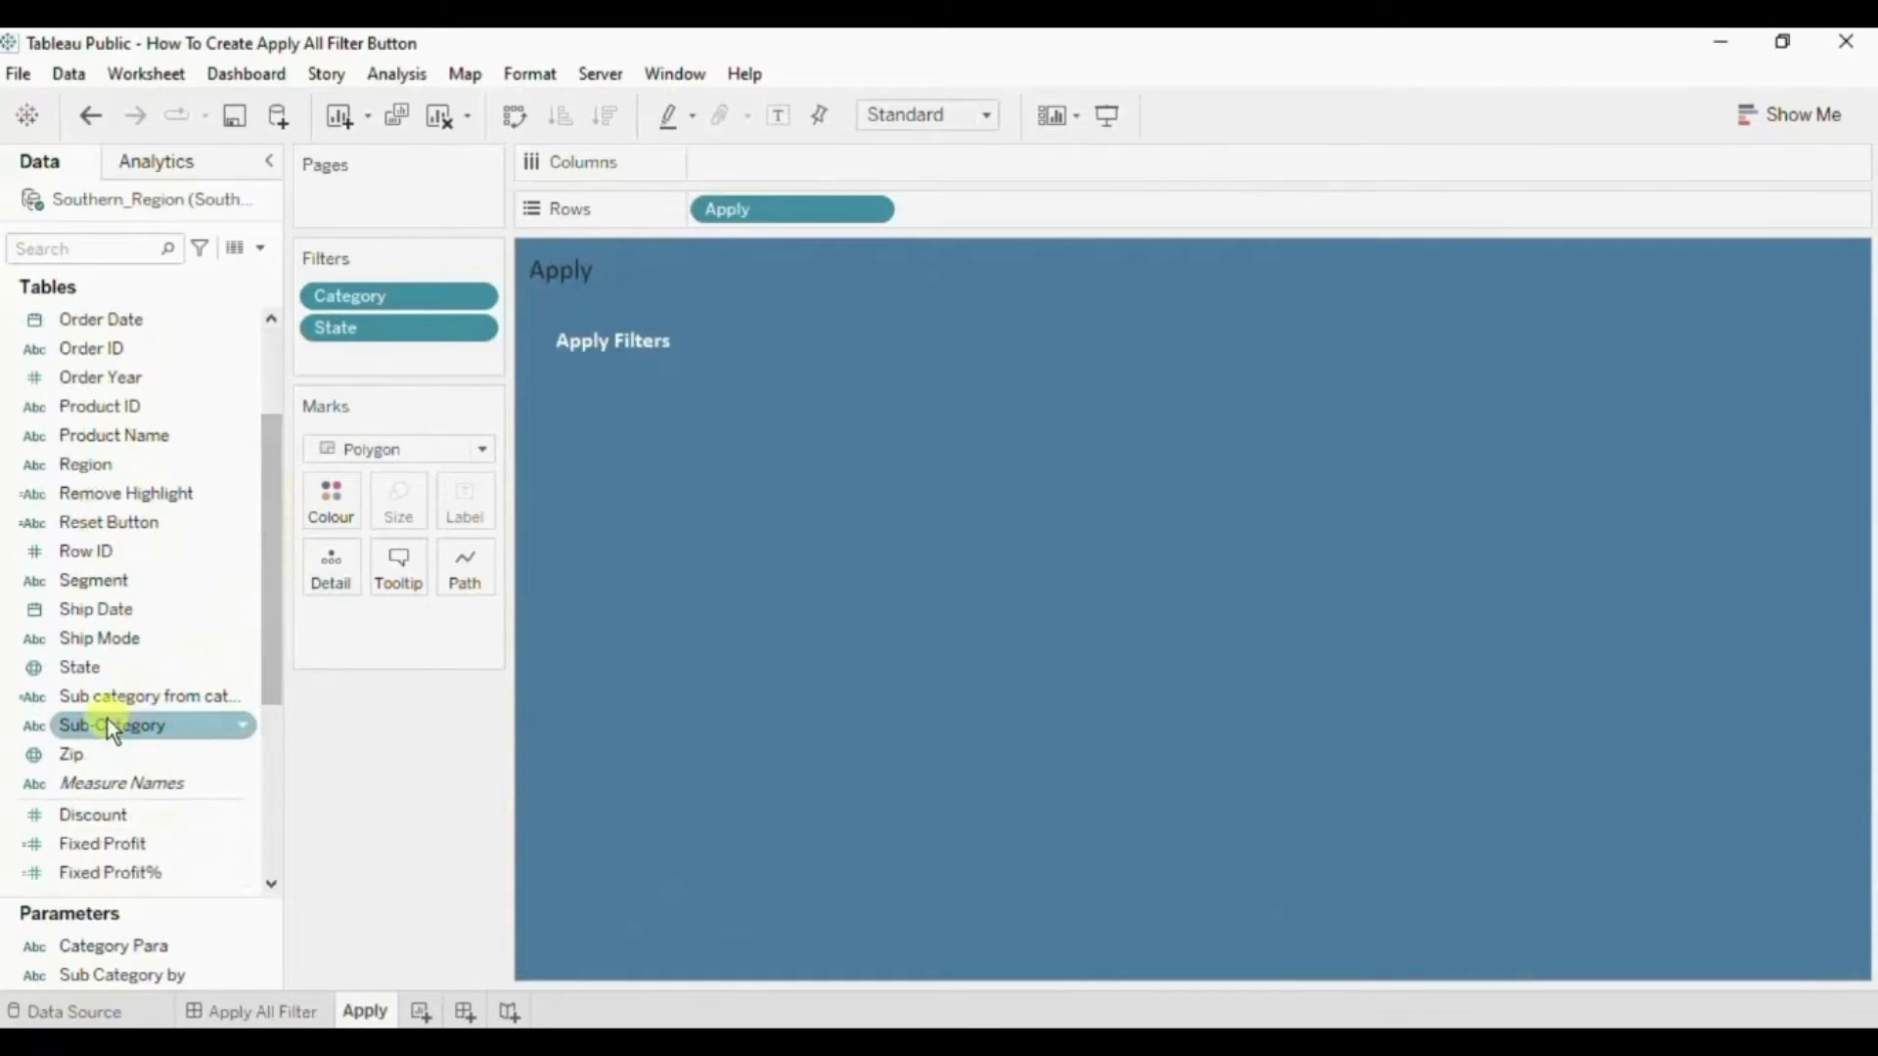
{"action": "left_click_drag", "start_coordinate": [104, 721], "coordinate": [377, 357]}
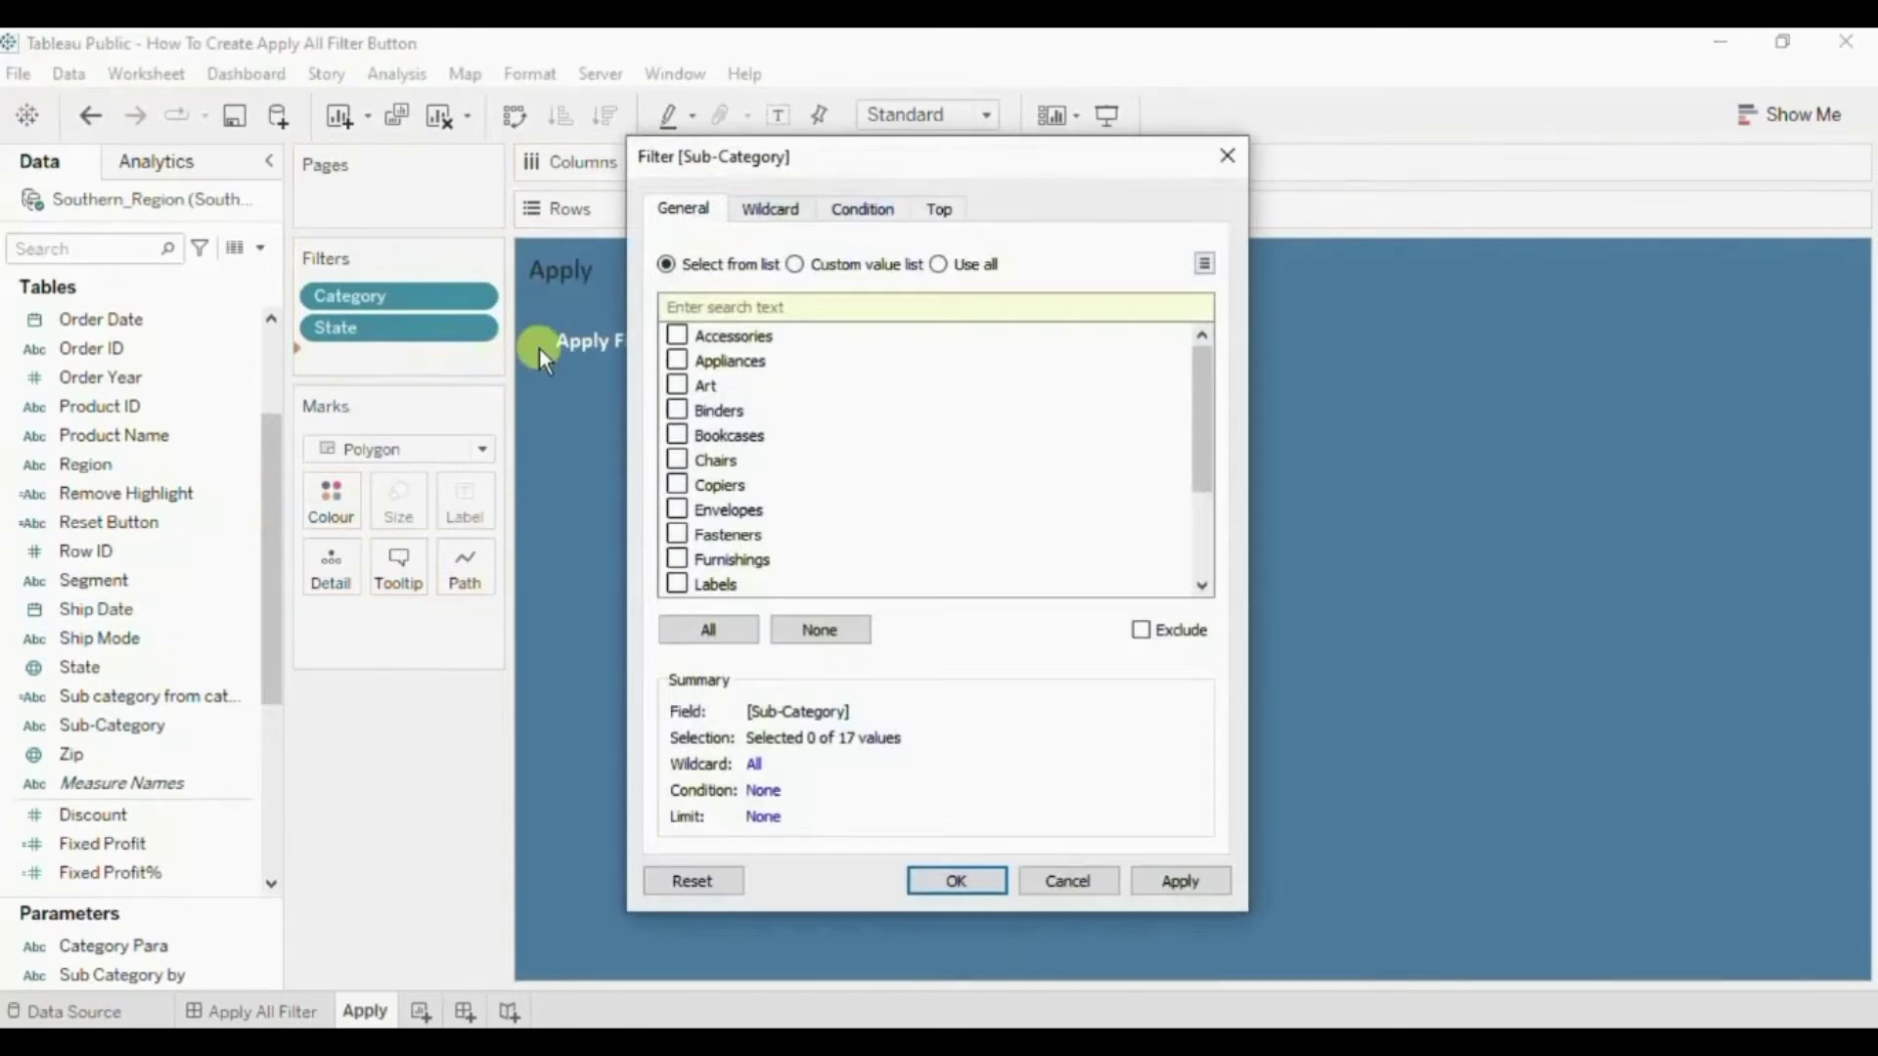
{"action": "left_click", "coordinate": [937, 262]}
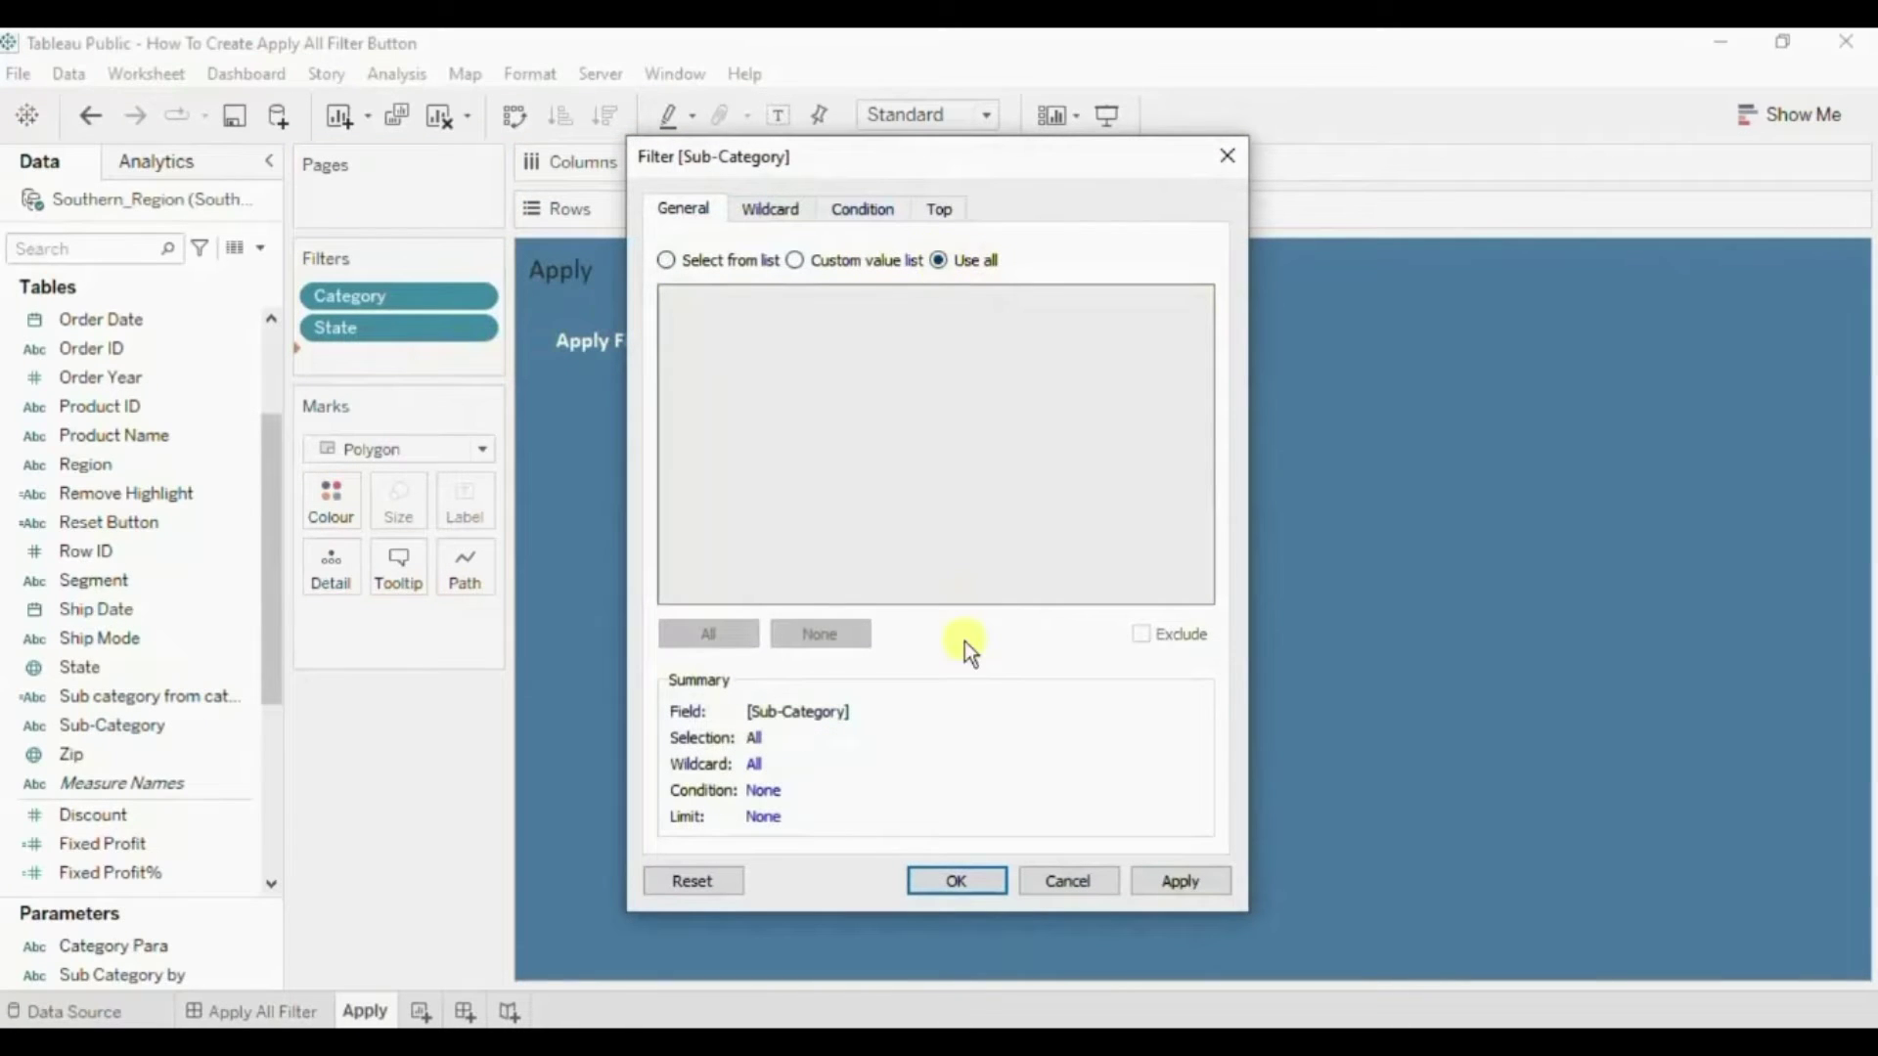
{"action": "left_click", "coordinate": [954, 883]}
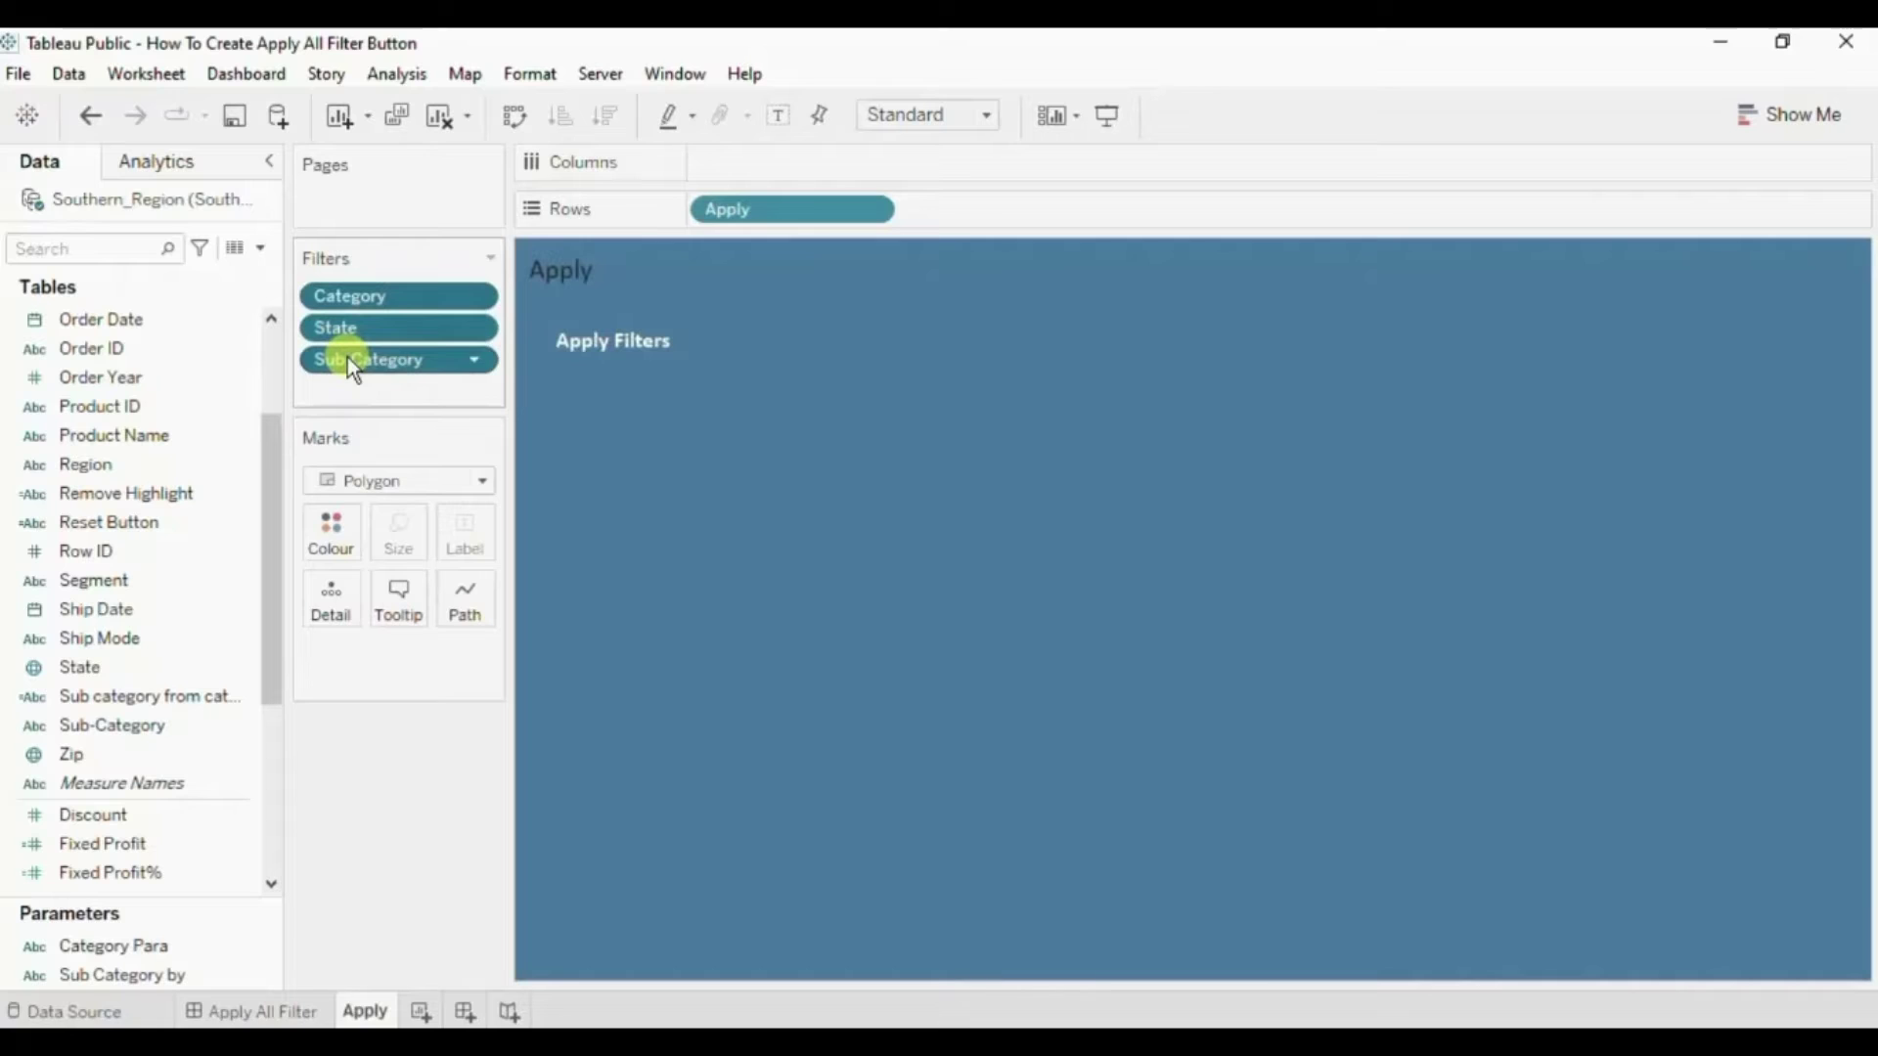
{"action": "left_click_drag", "start_coordinate": [348, 357], "coordinate": [336, 577]}
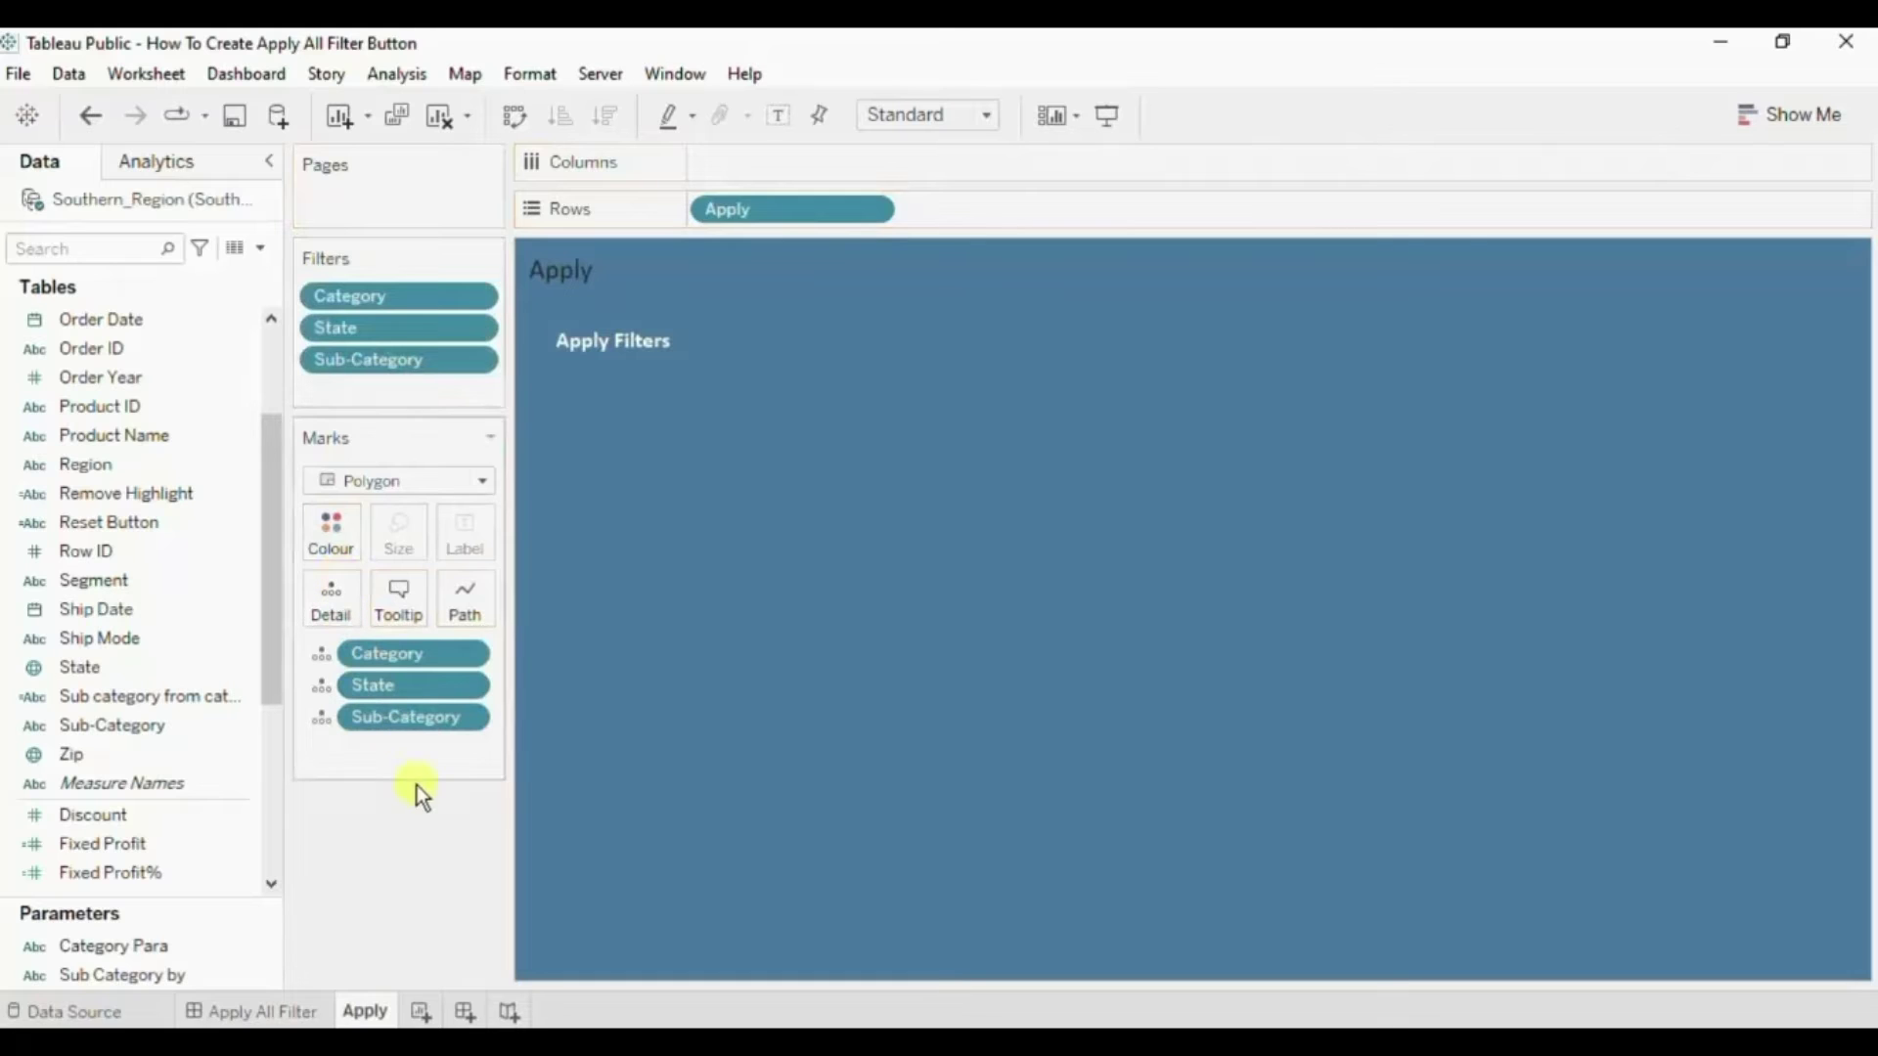
Add a floating vertical container to the Apply All Filter dashboard, stretched as a strip between the title and the two charts.
{"action": "left_click", "coordinate": [278, 1011]}
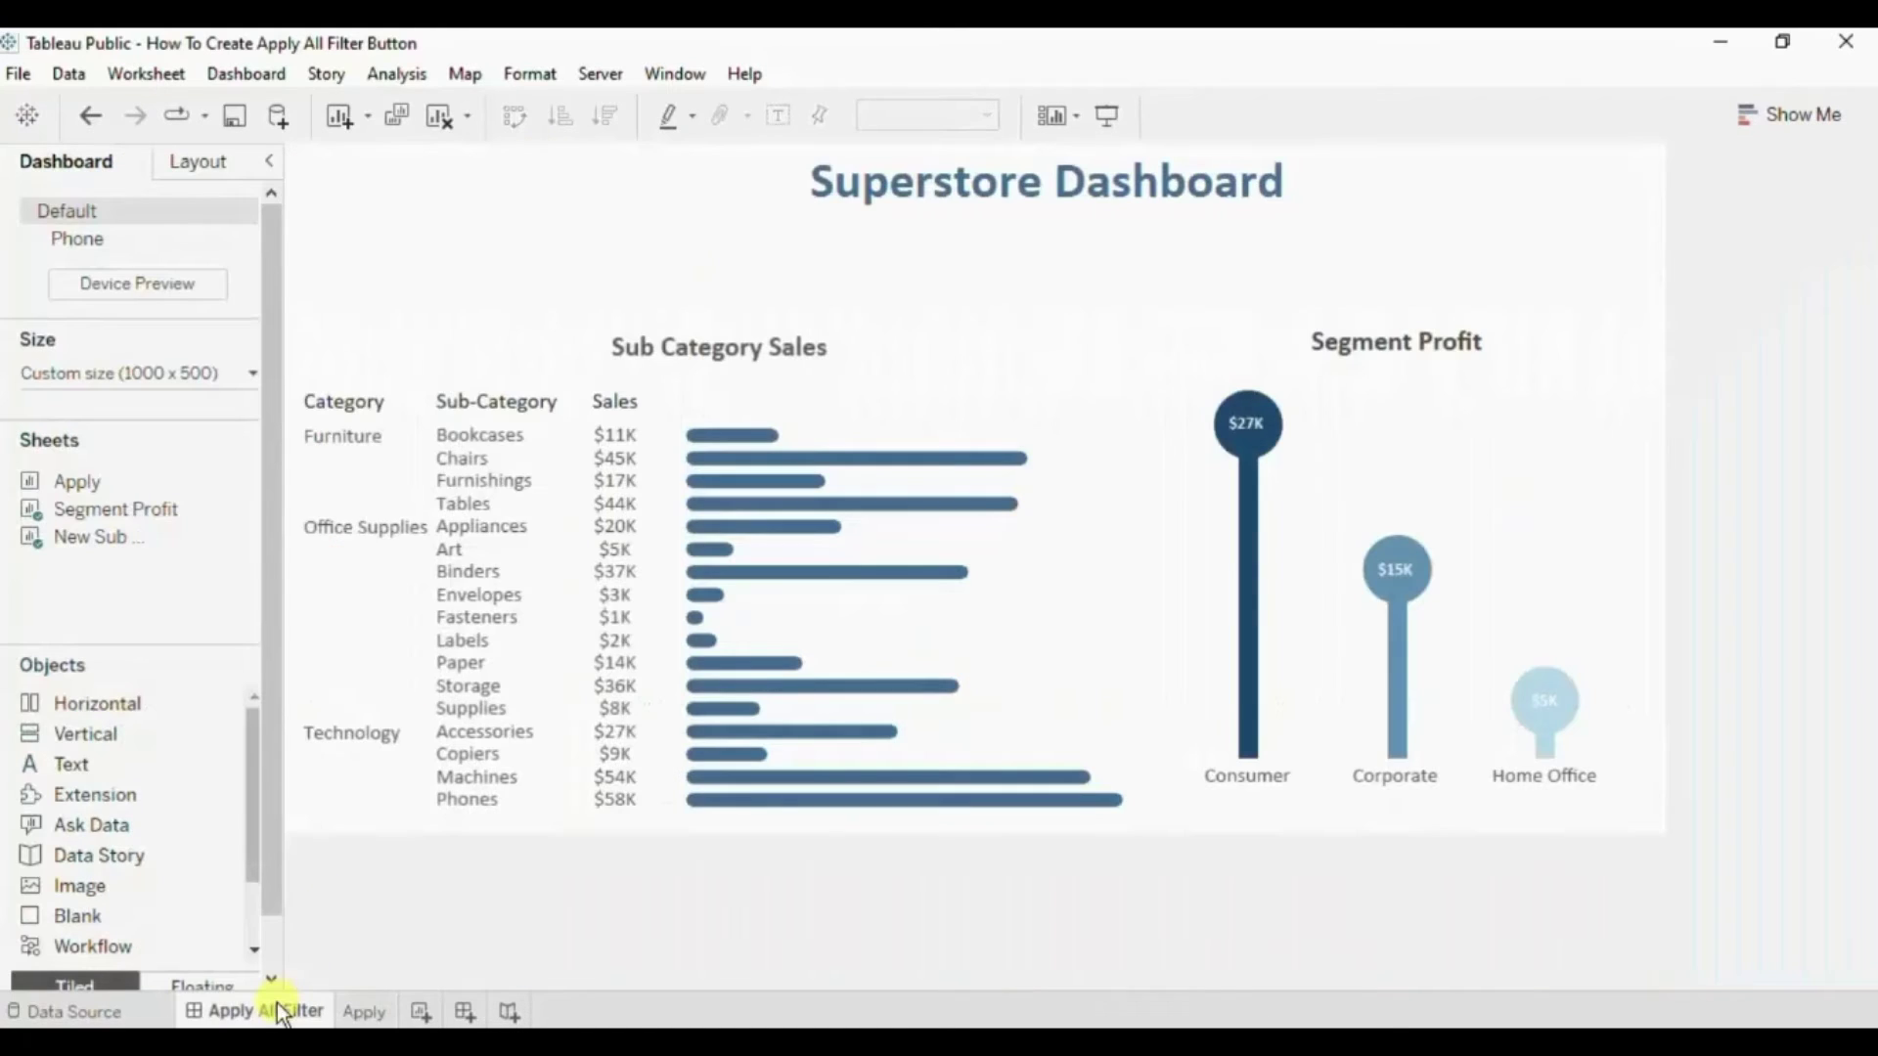
{"action": "left_click_drag", "start_coordinate": [111, 741], "coordinate": [447, 204]}
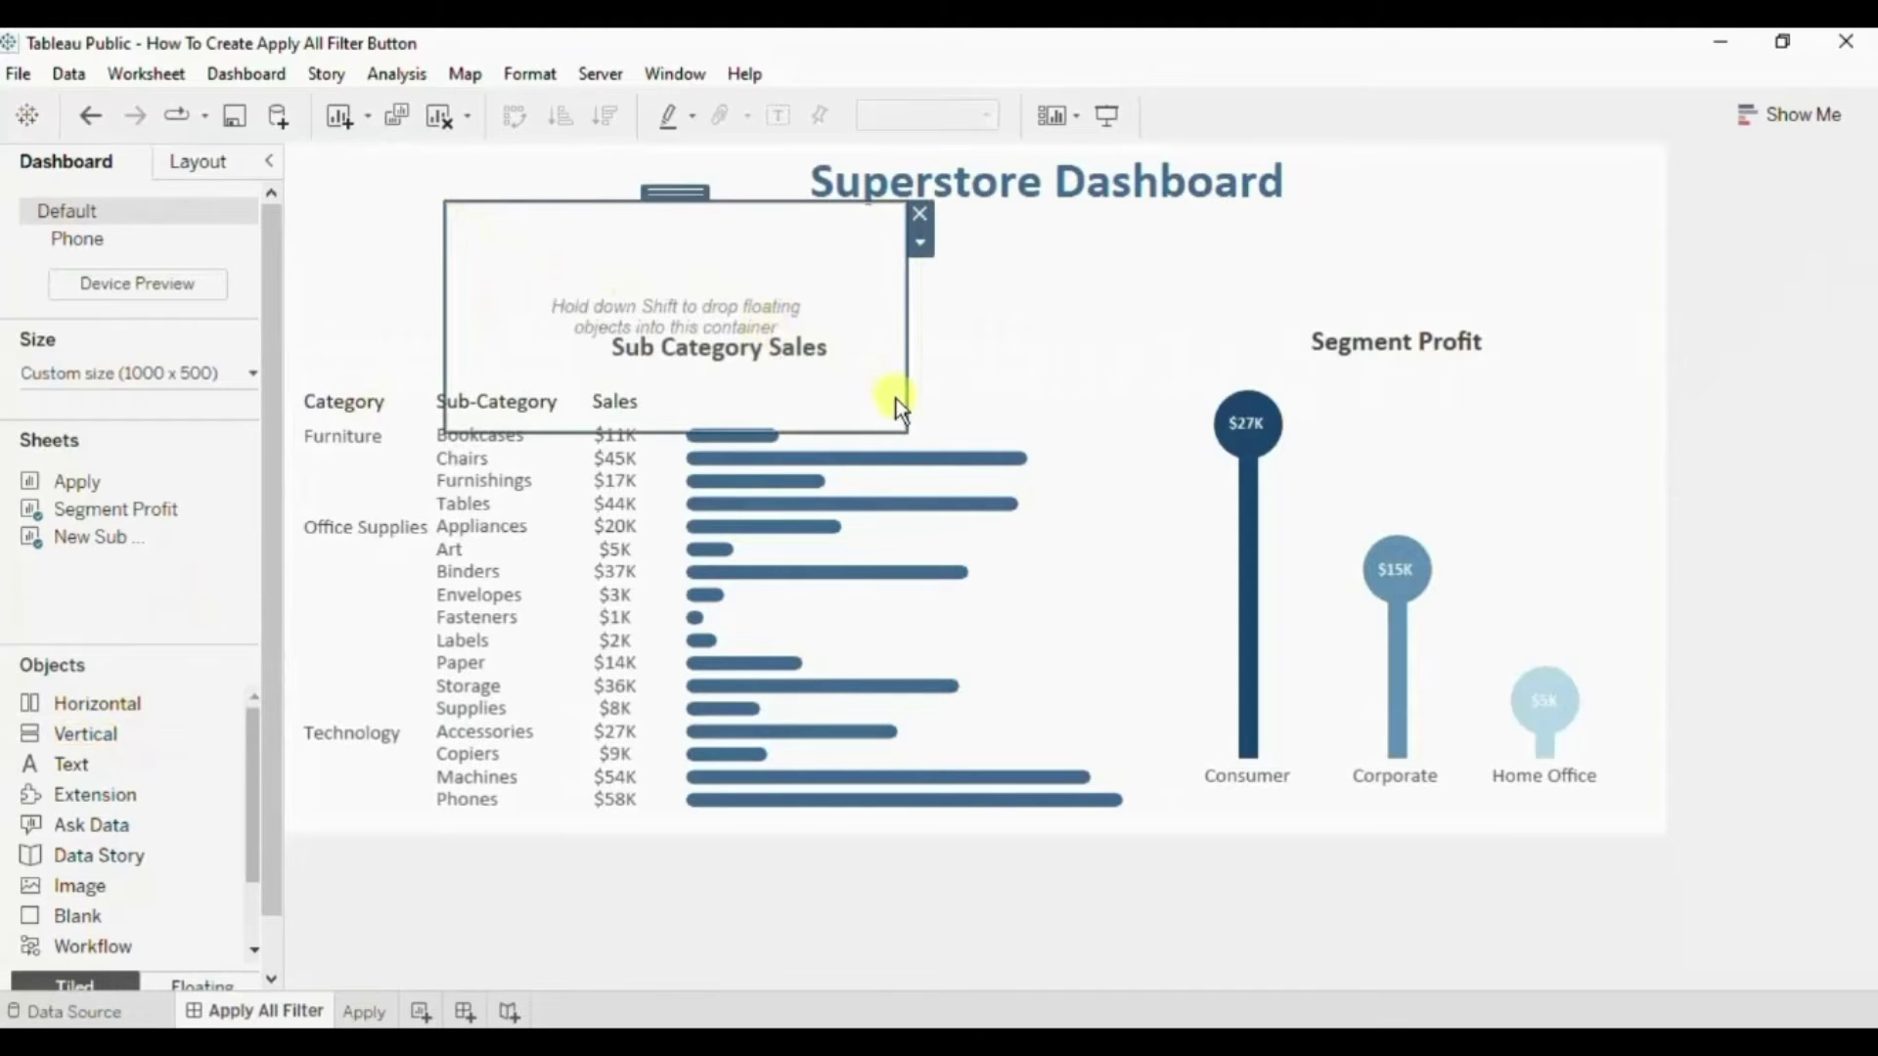
{"action": "left_click_drag", "start_coordinate": [902, 426], "coordinate": [1609, 314]}
{"action": "left_click_drag", "start_coordinate": [445, 314], "coordinate": [317, 314]}
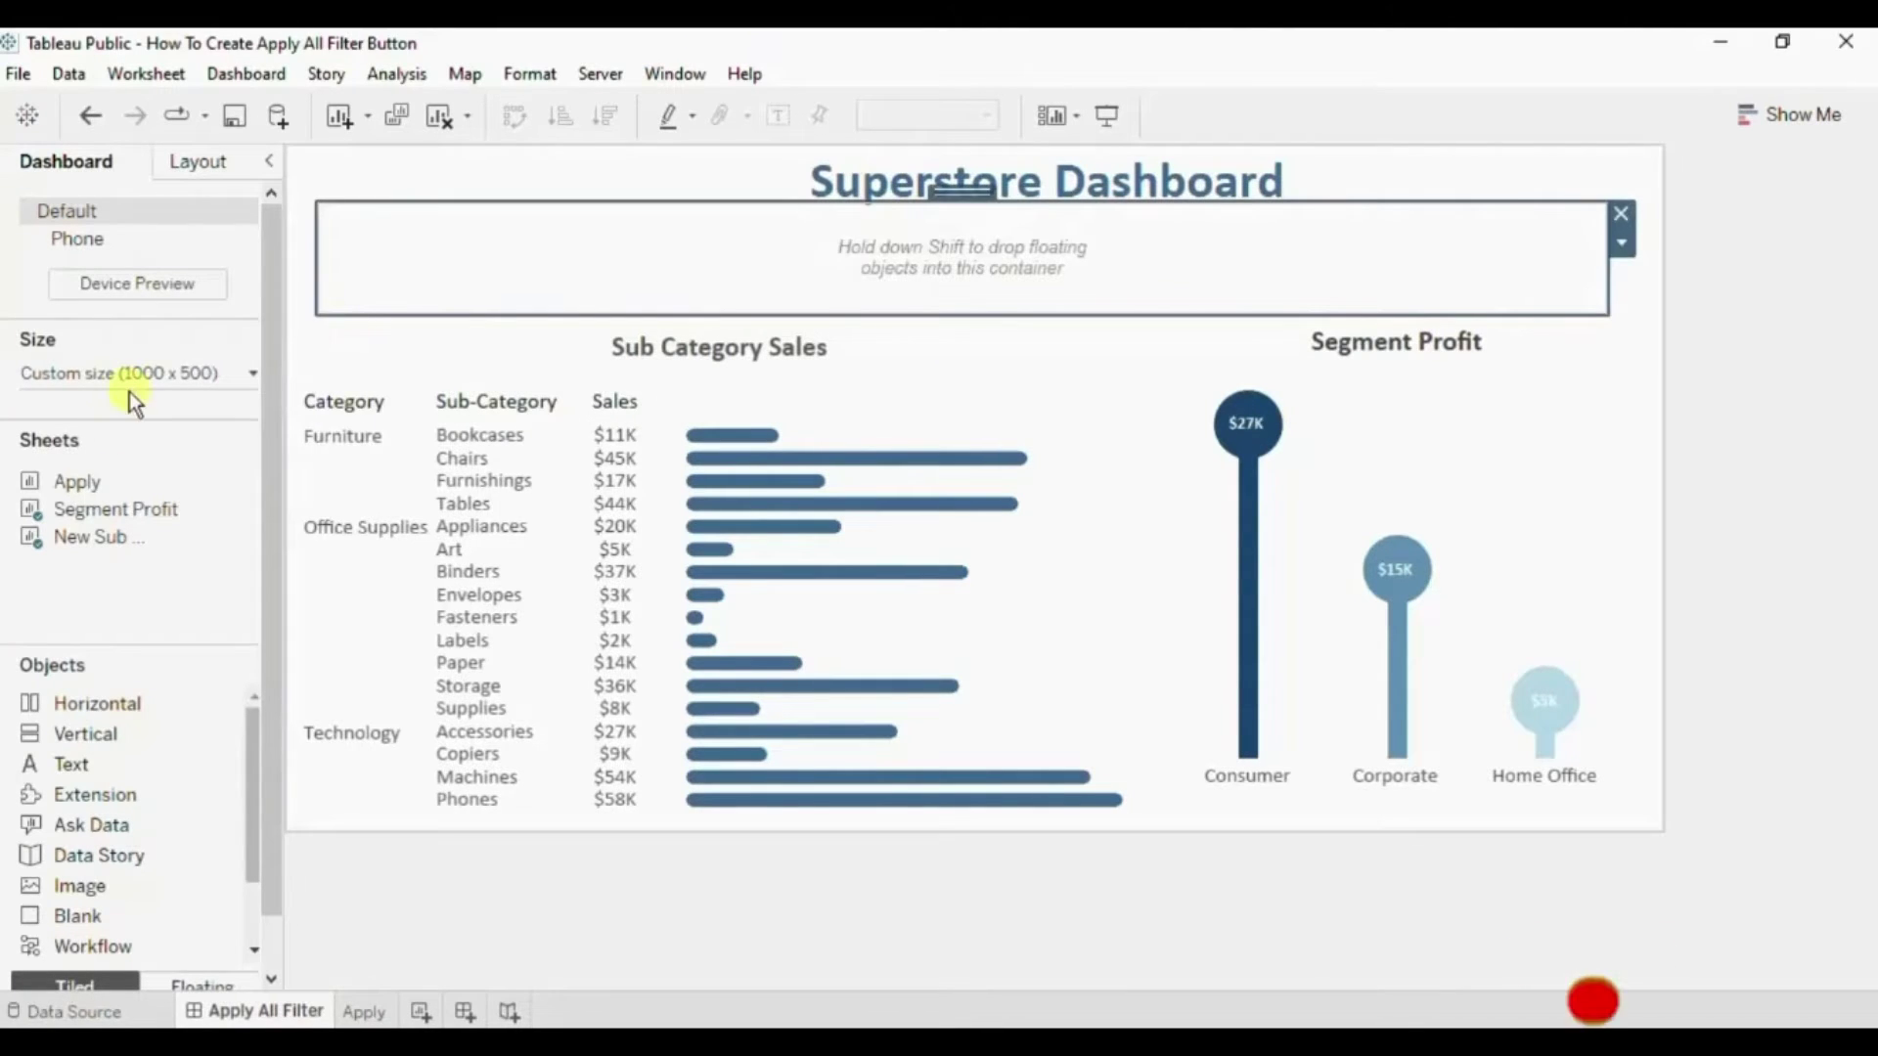
Place the Apply sheet in the container beneath the dashboard title and hide the sheet's title.
{"action": "mouse_move", "coordinate": [79, 483]}
{"action": "left_click_drag", "start_coordinate": [75, 482], "coordinate": [448, 268]}
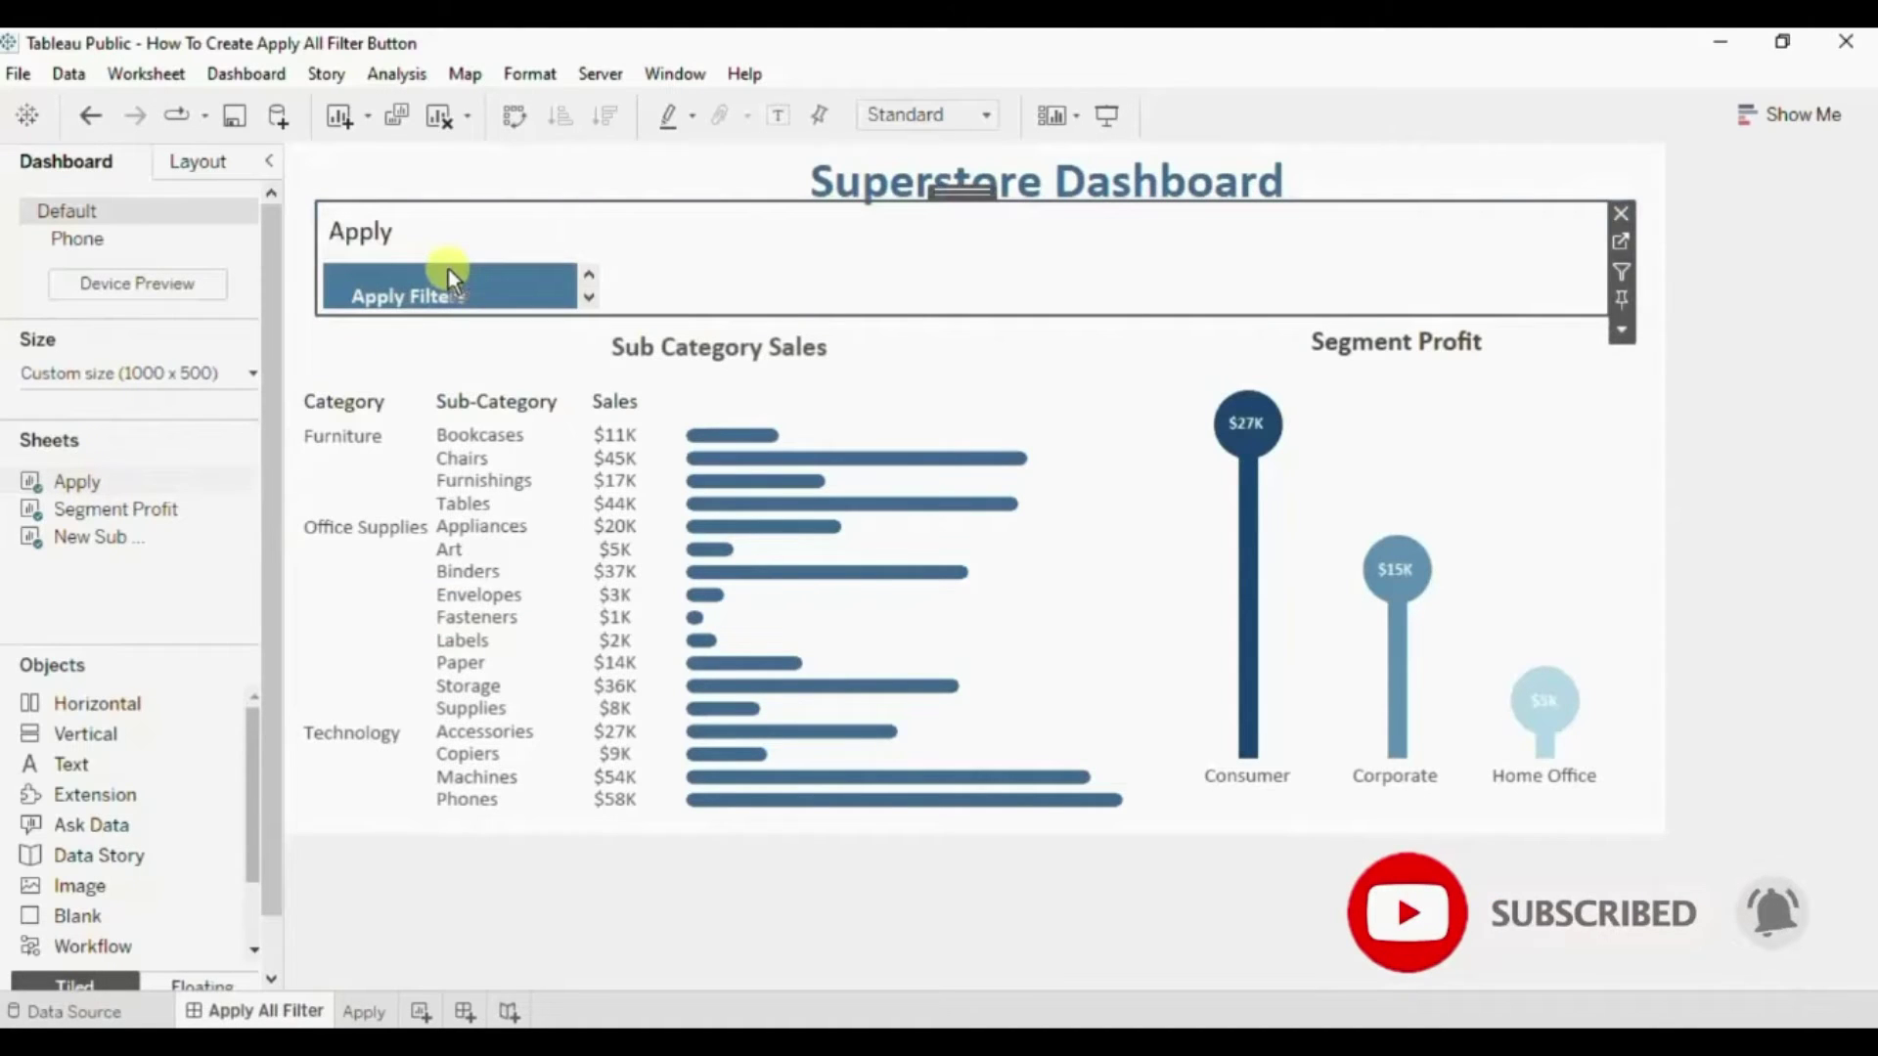
{"action": "right_click", "coordinate": [366, 235]}
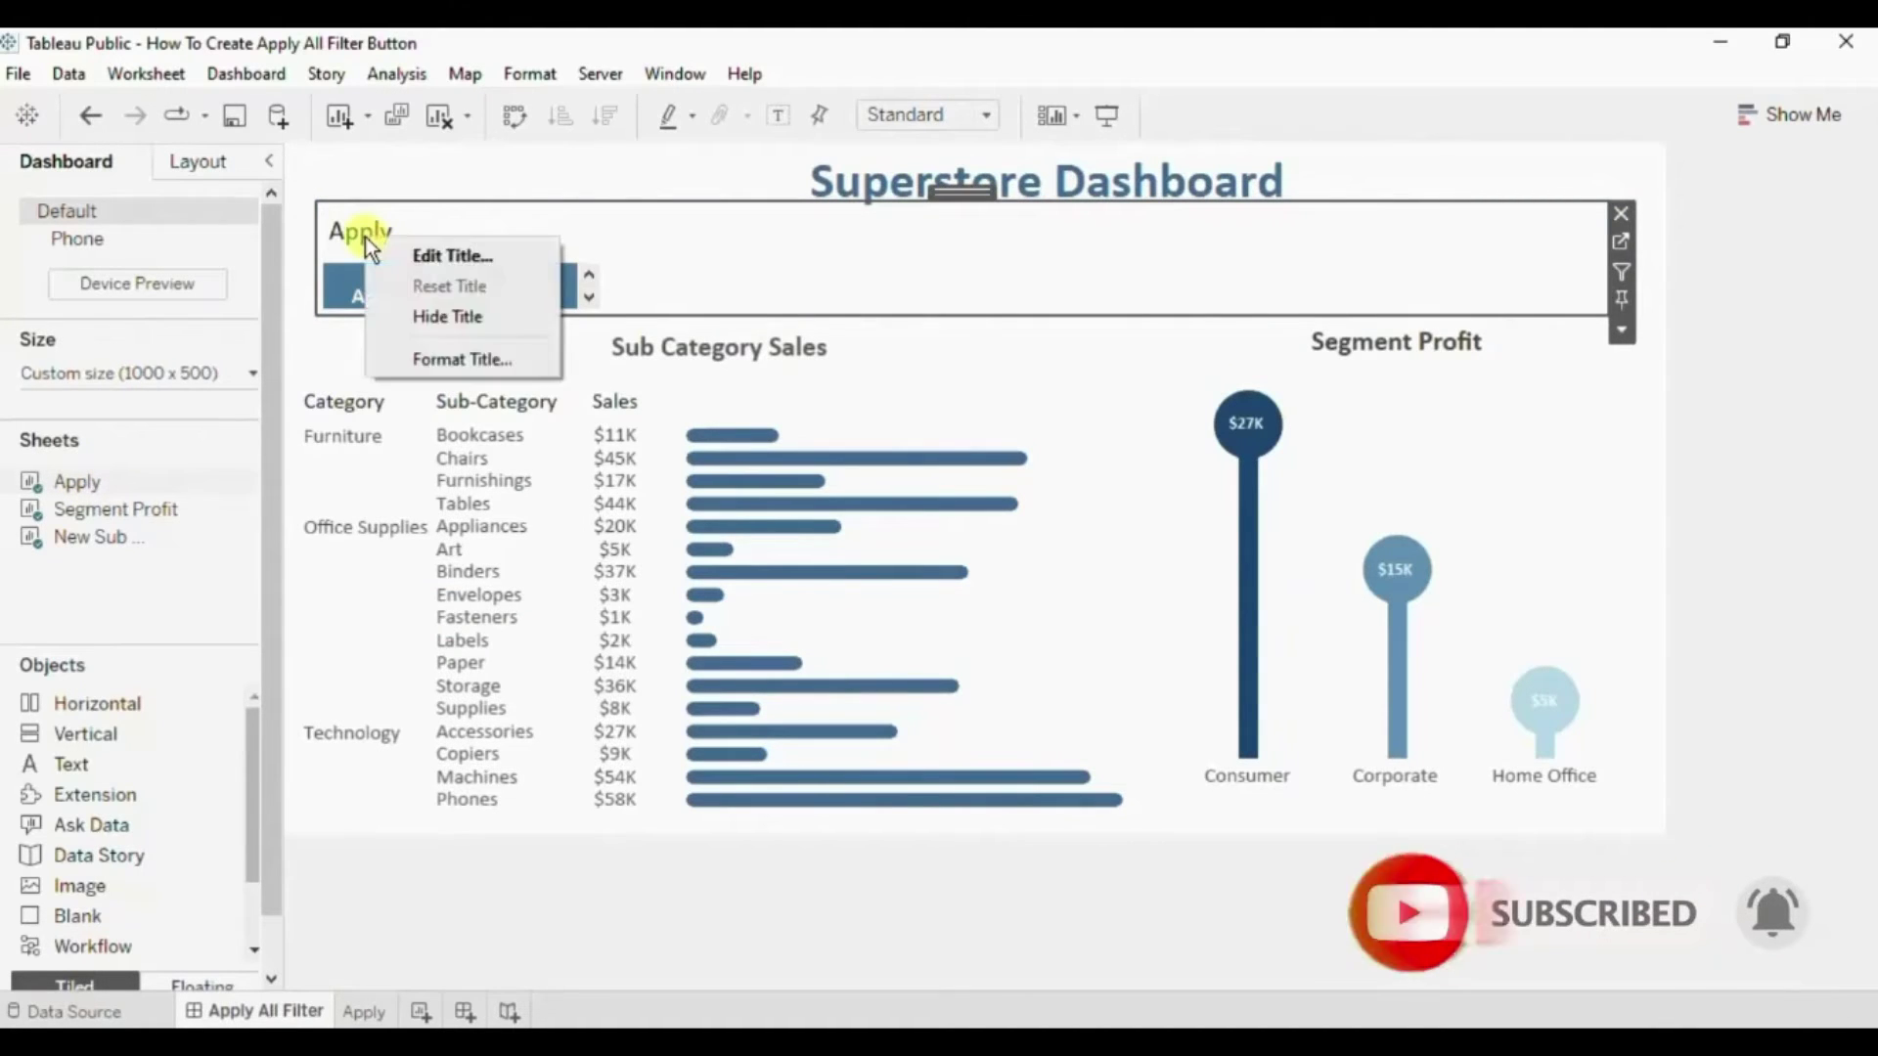
{"action": "left_click", "coordinate": [428, 314]}
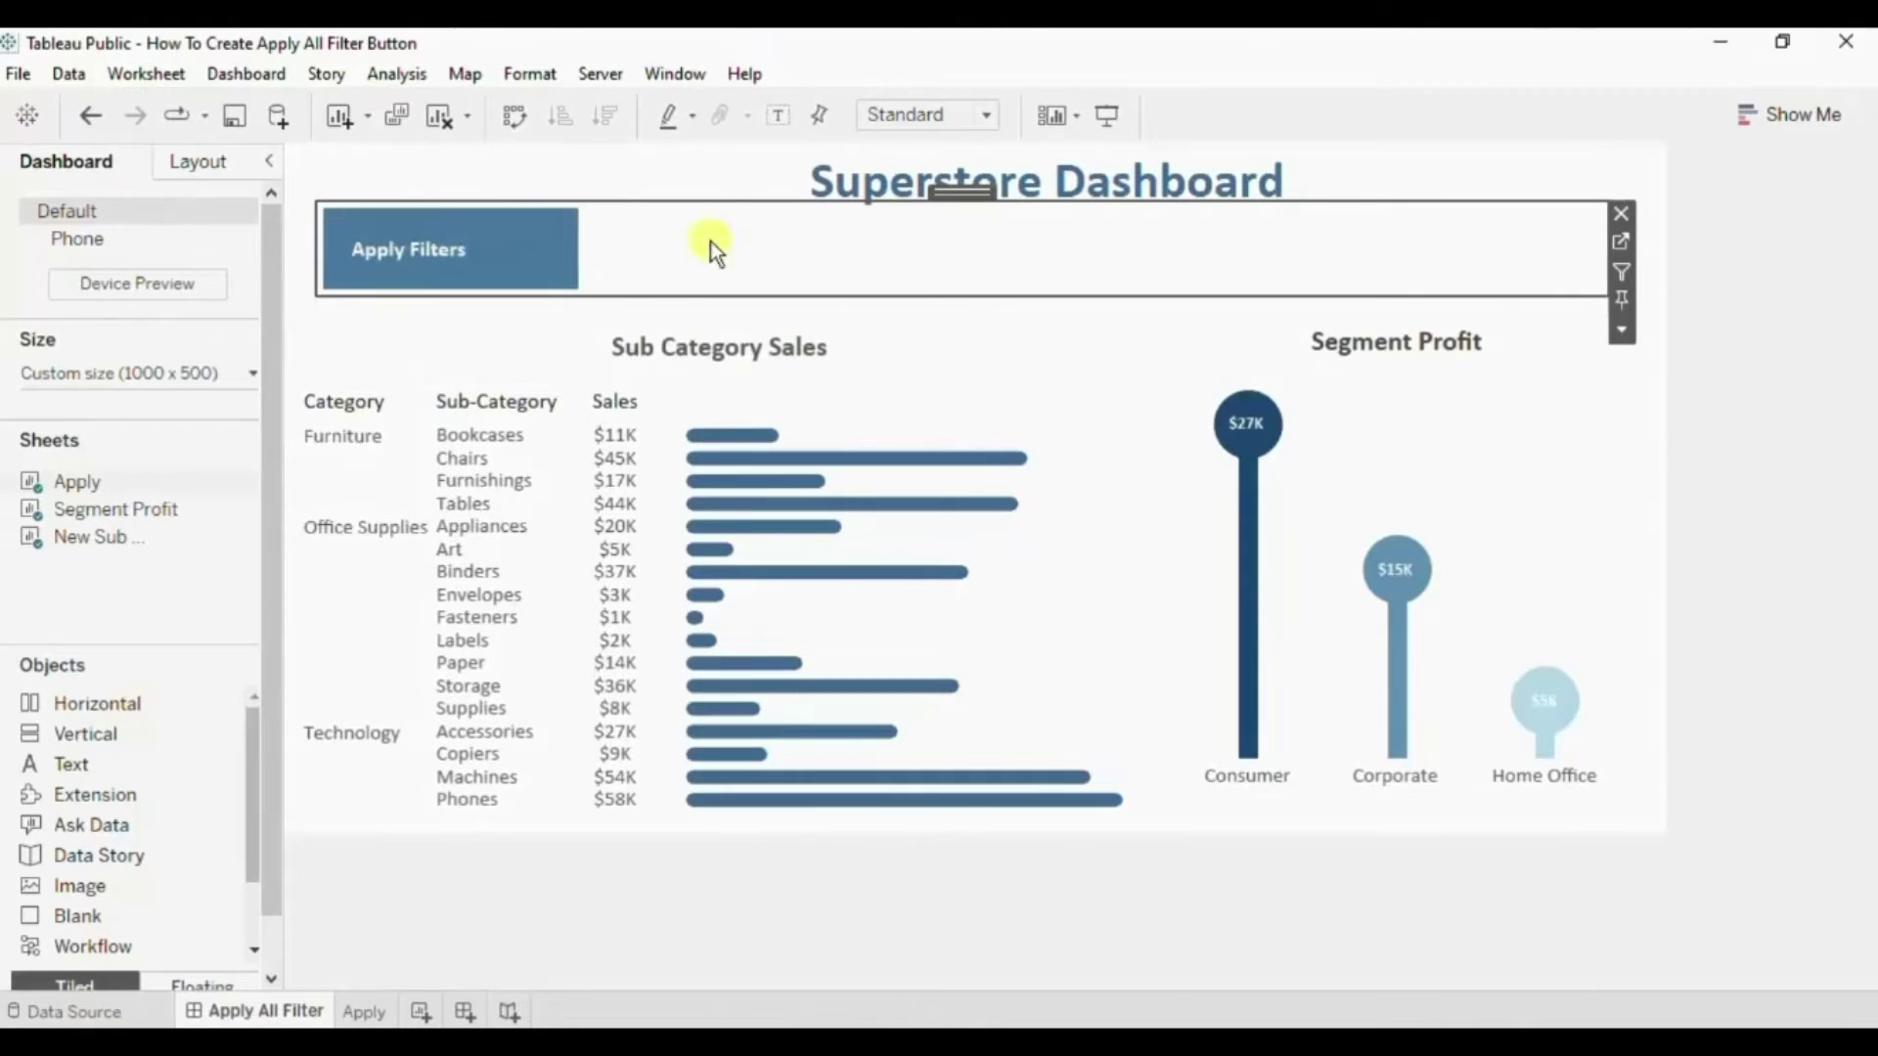
Show the Category, State and Sub-Category filter controls of the Apply sheet on the dashboard.
{"action": "left_click", "coordinate": [1620, 331]}
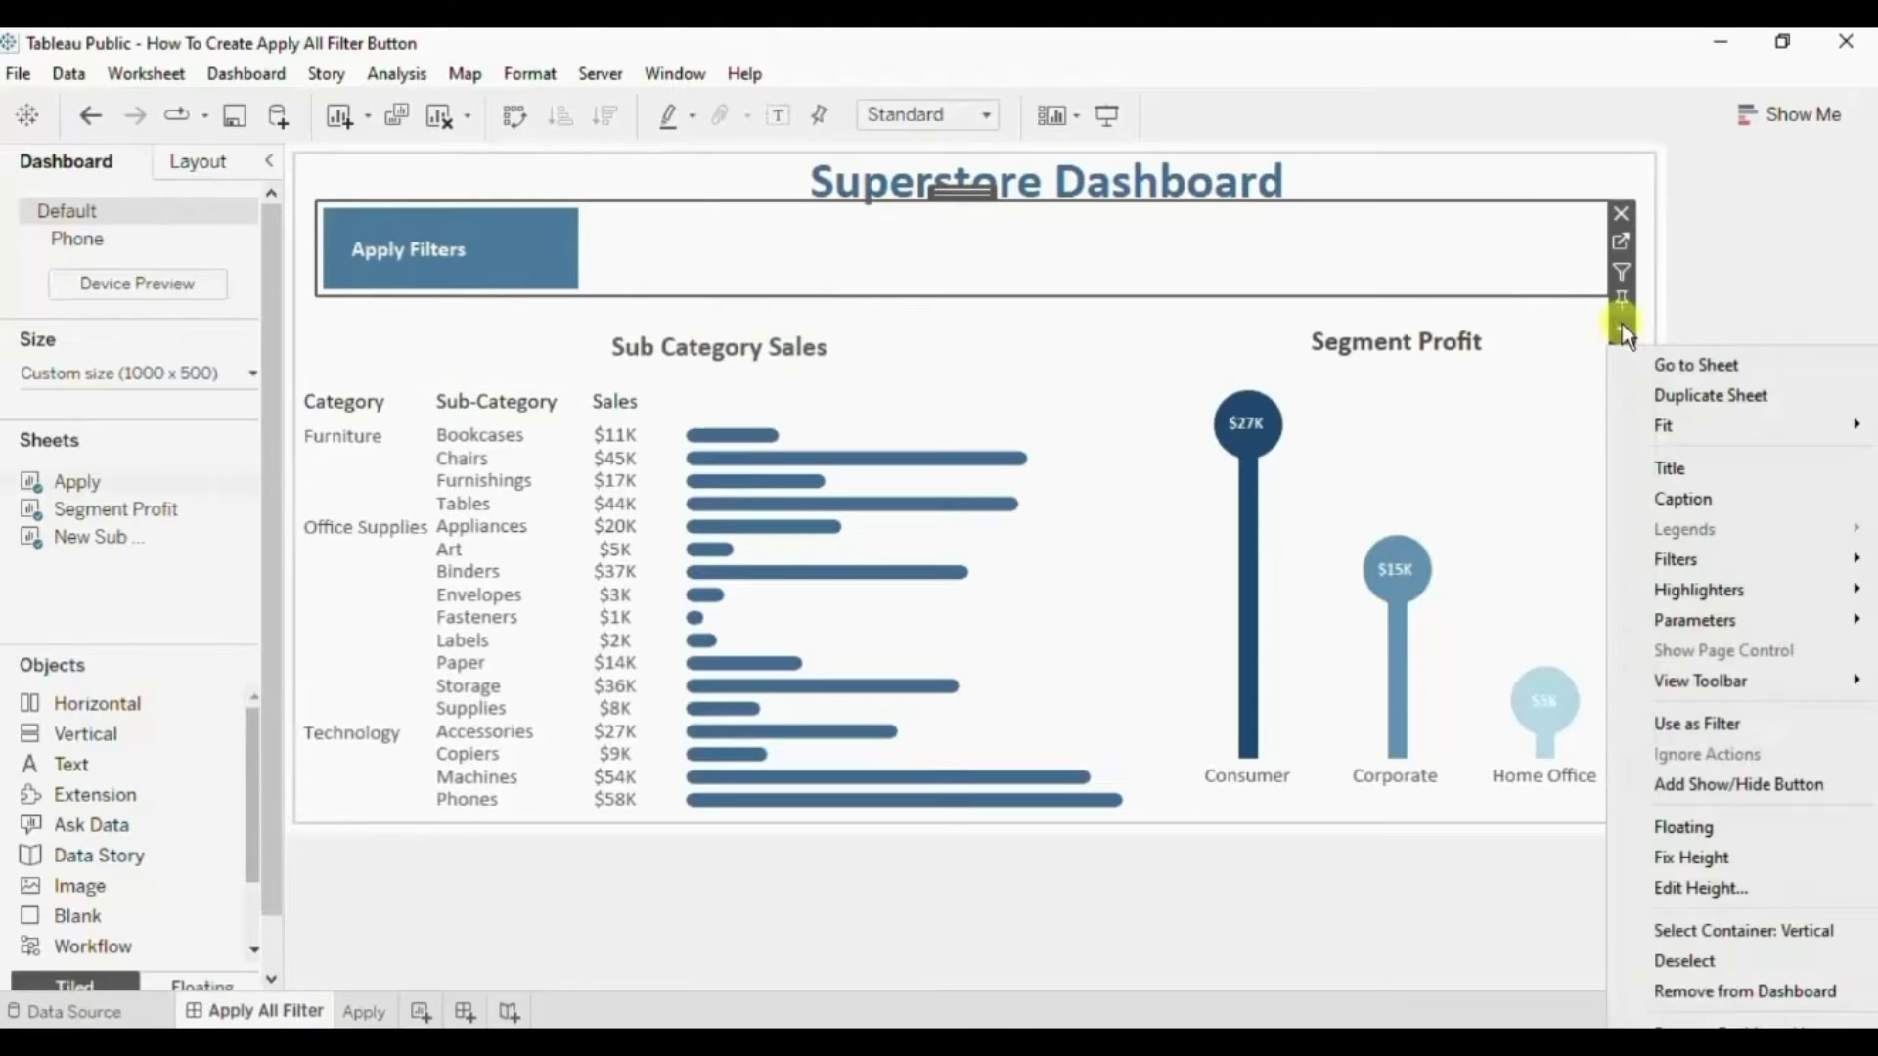
{"action": "mouse_move", "coordinate": [1676, 559]}
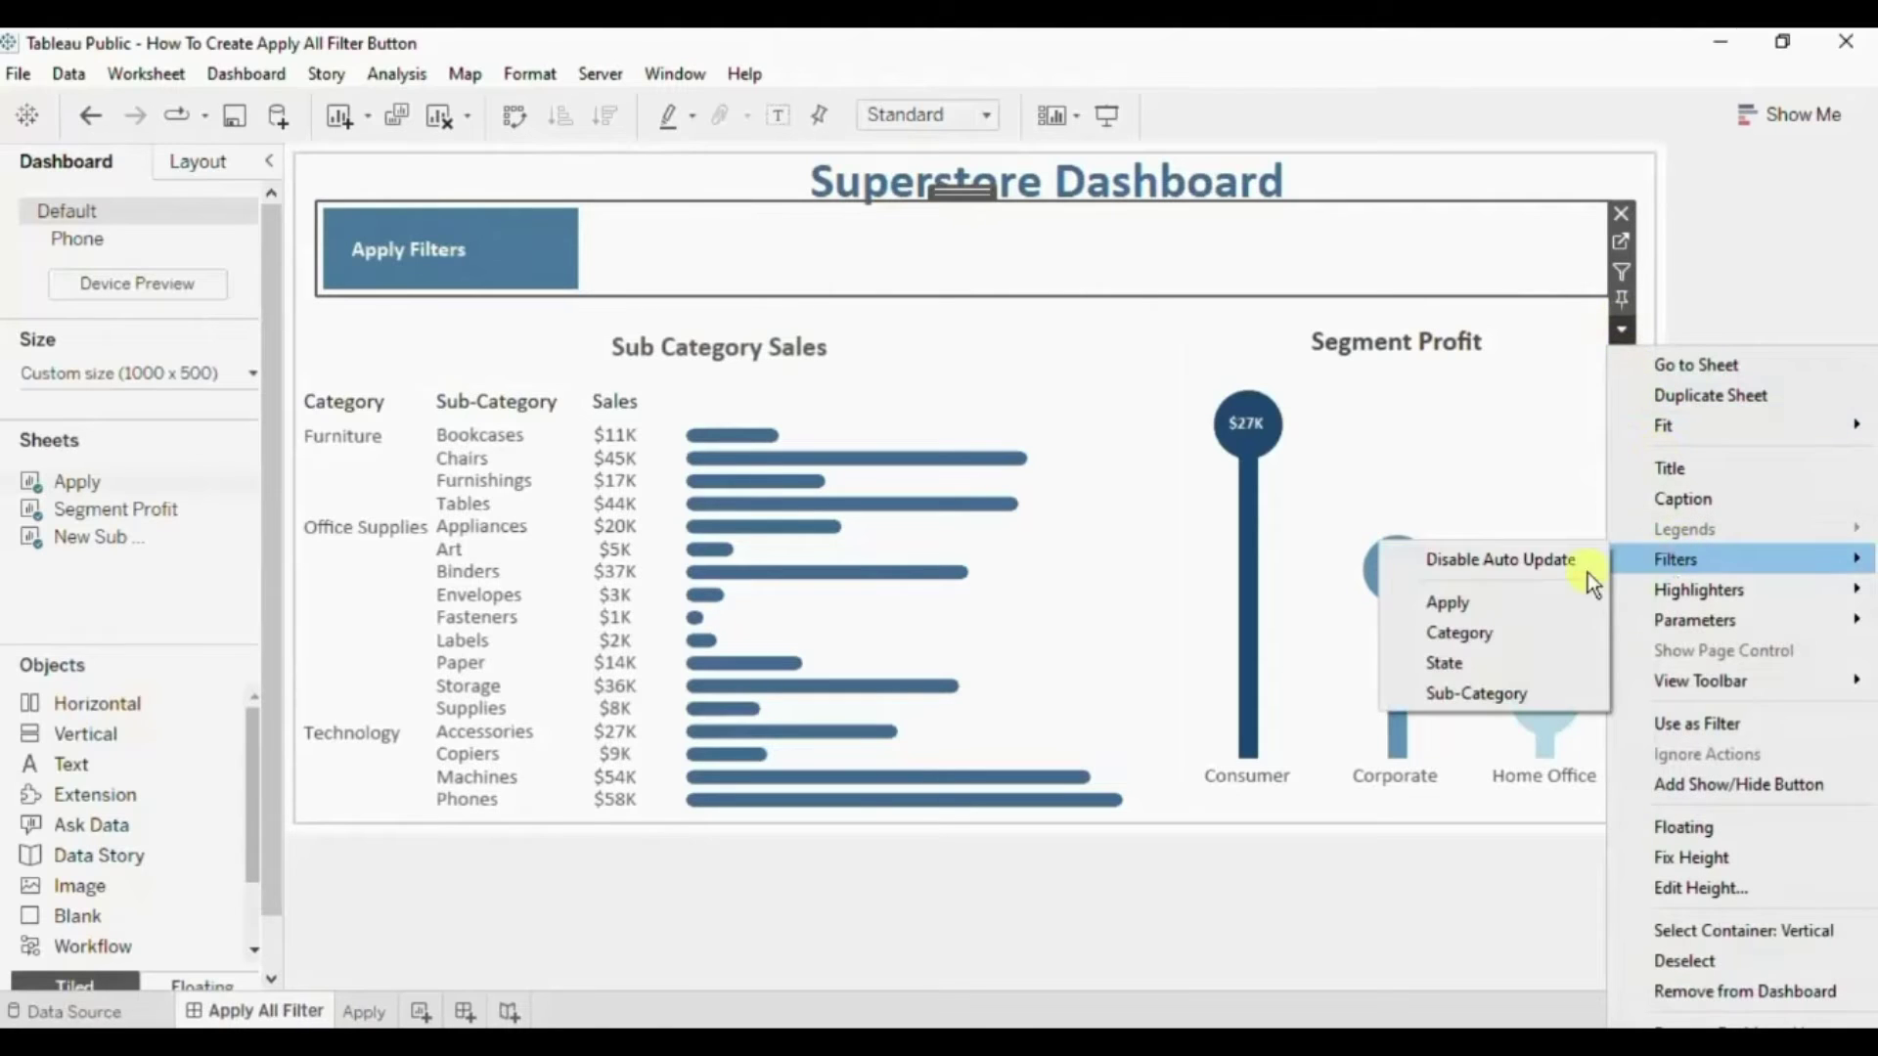
{"action": "left_click", "coordinate": [1483, 627]}
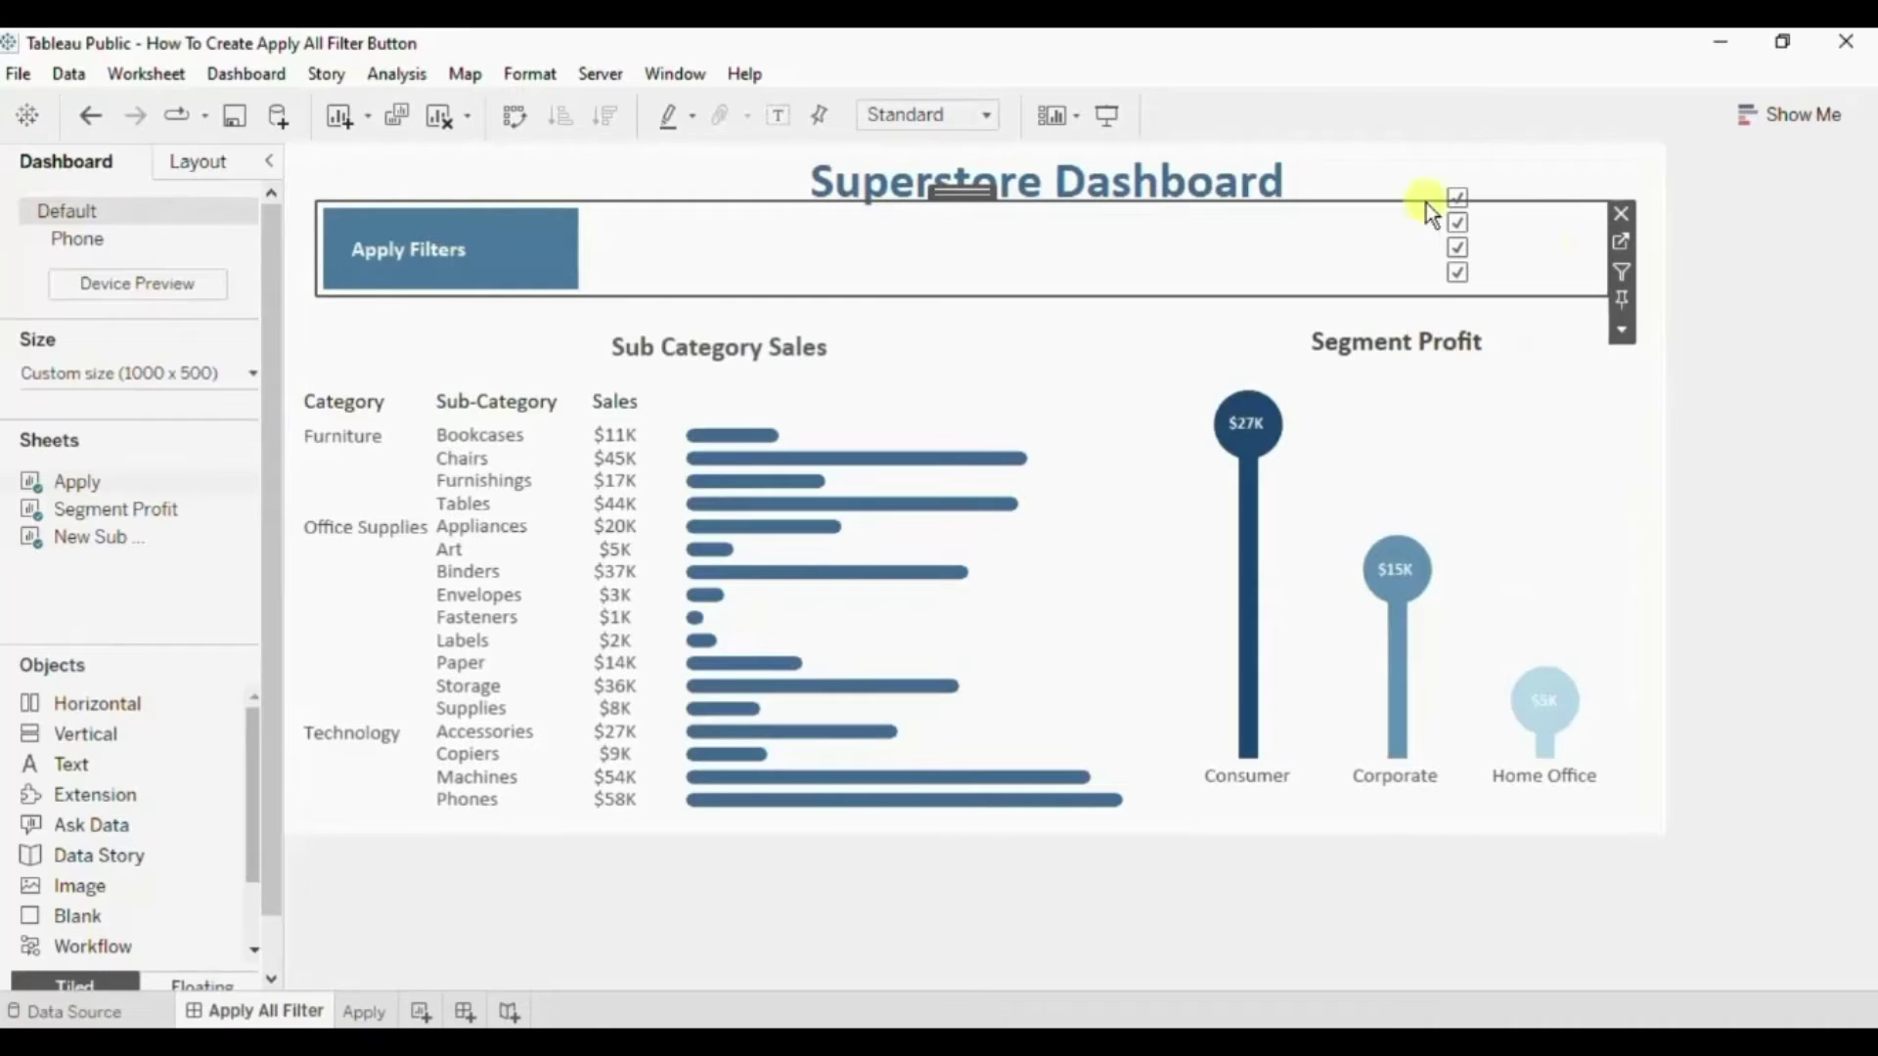
{"action": "left_click", "coordinate": [1621, 333]}
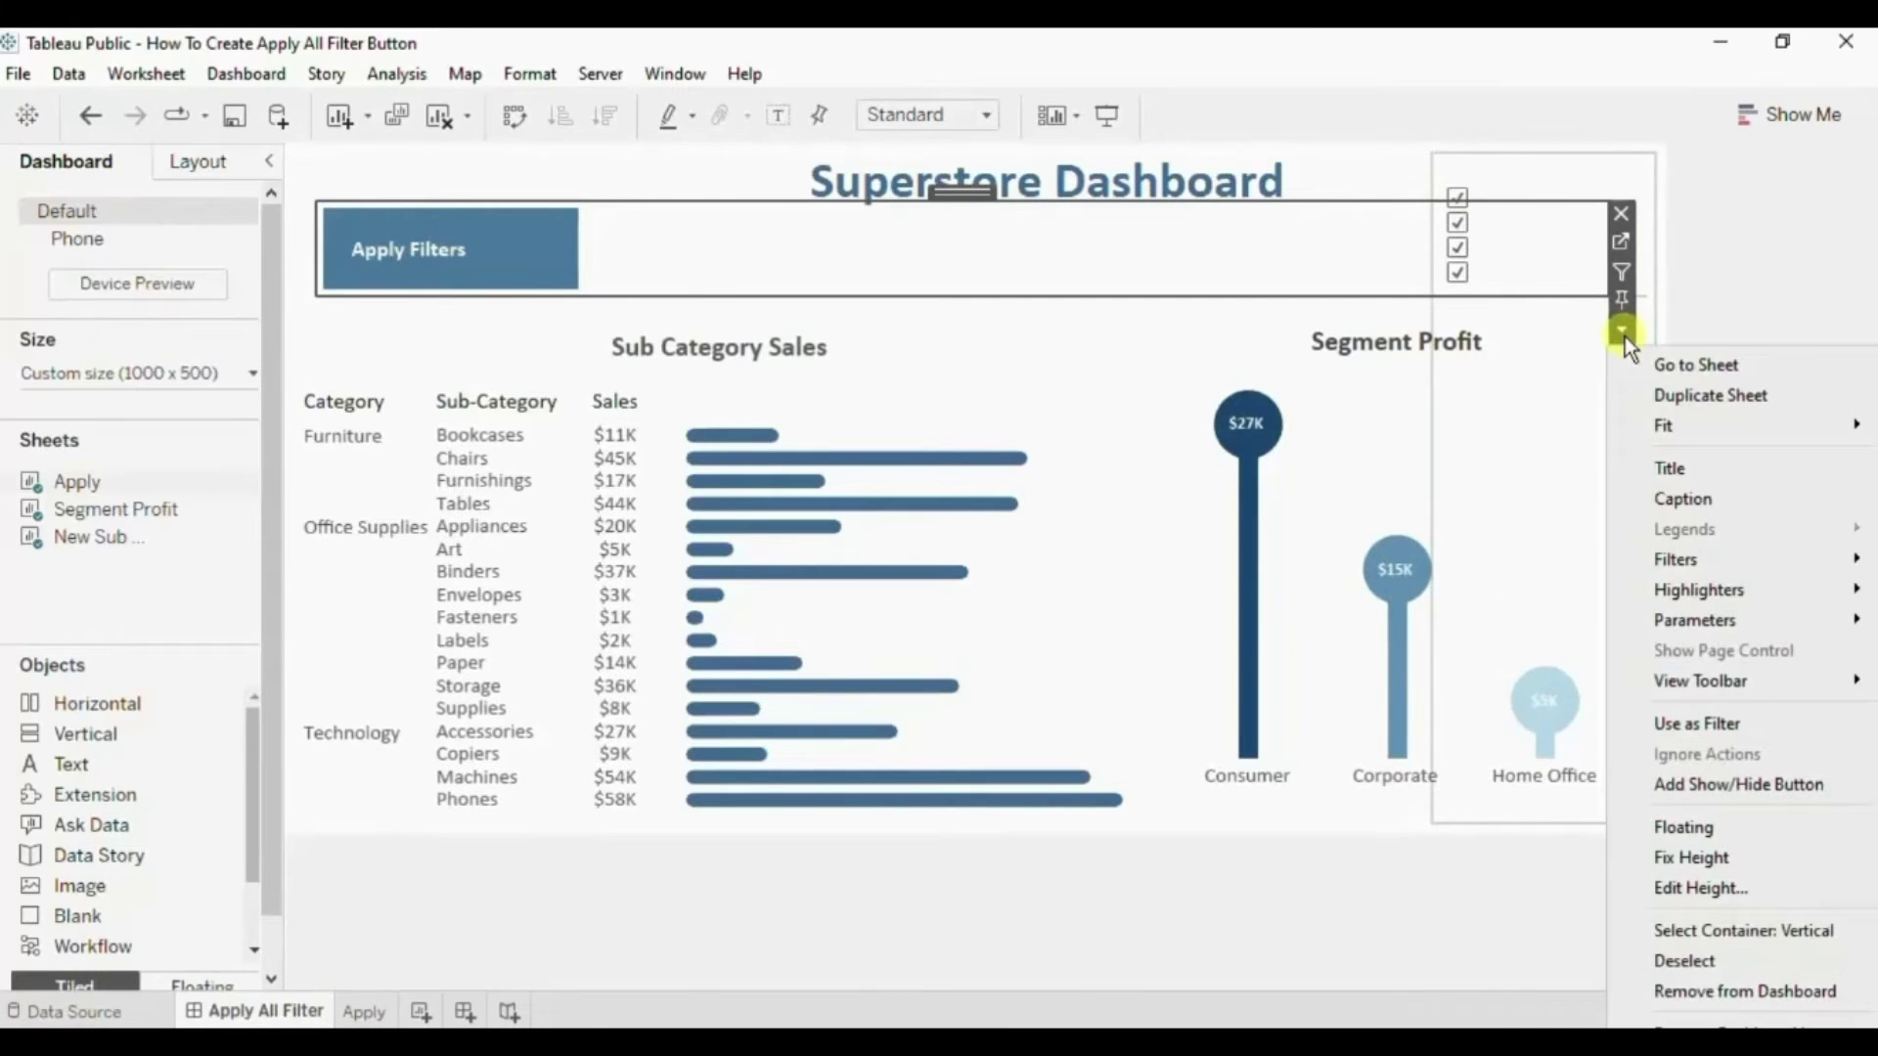
{"action": "mouse_move", "coordinate": [1676, 560]}
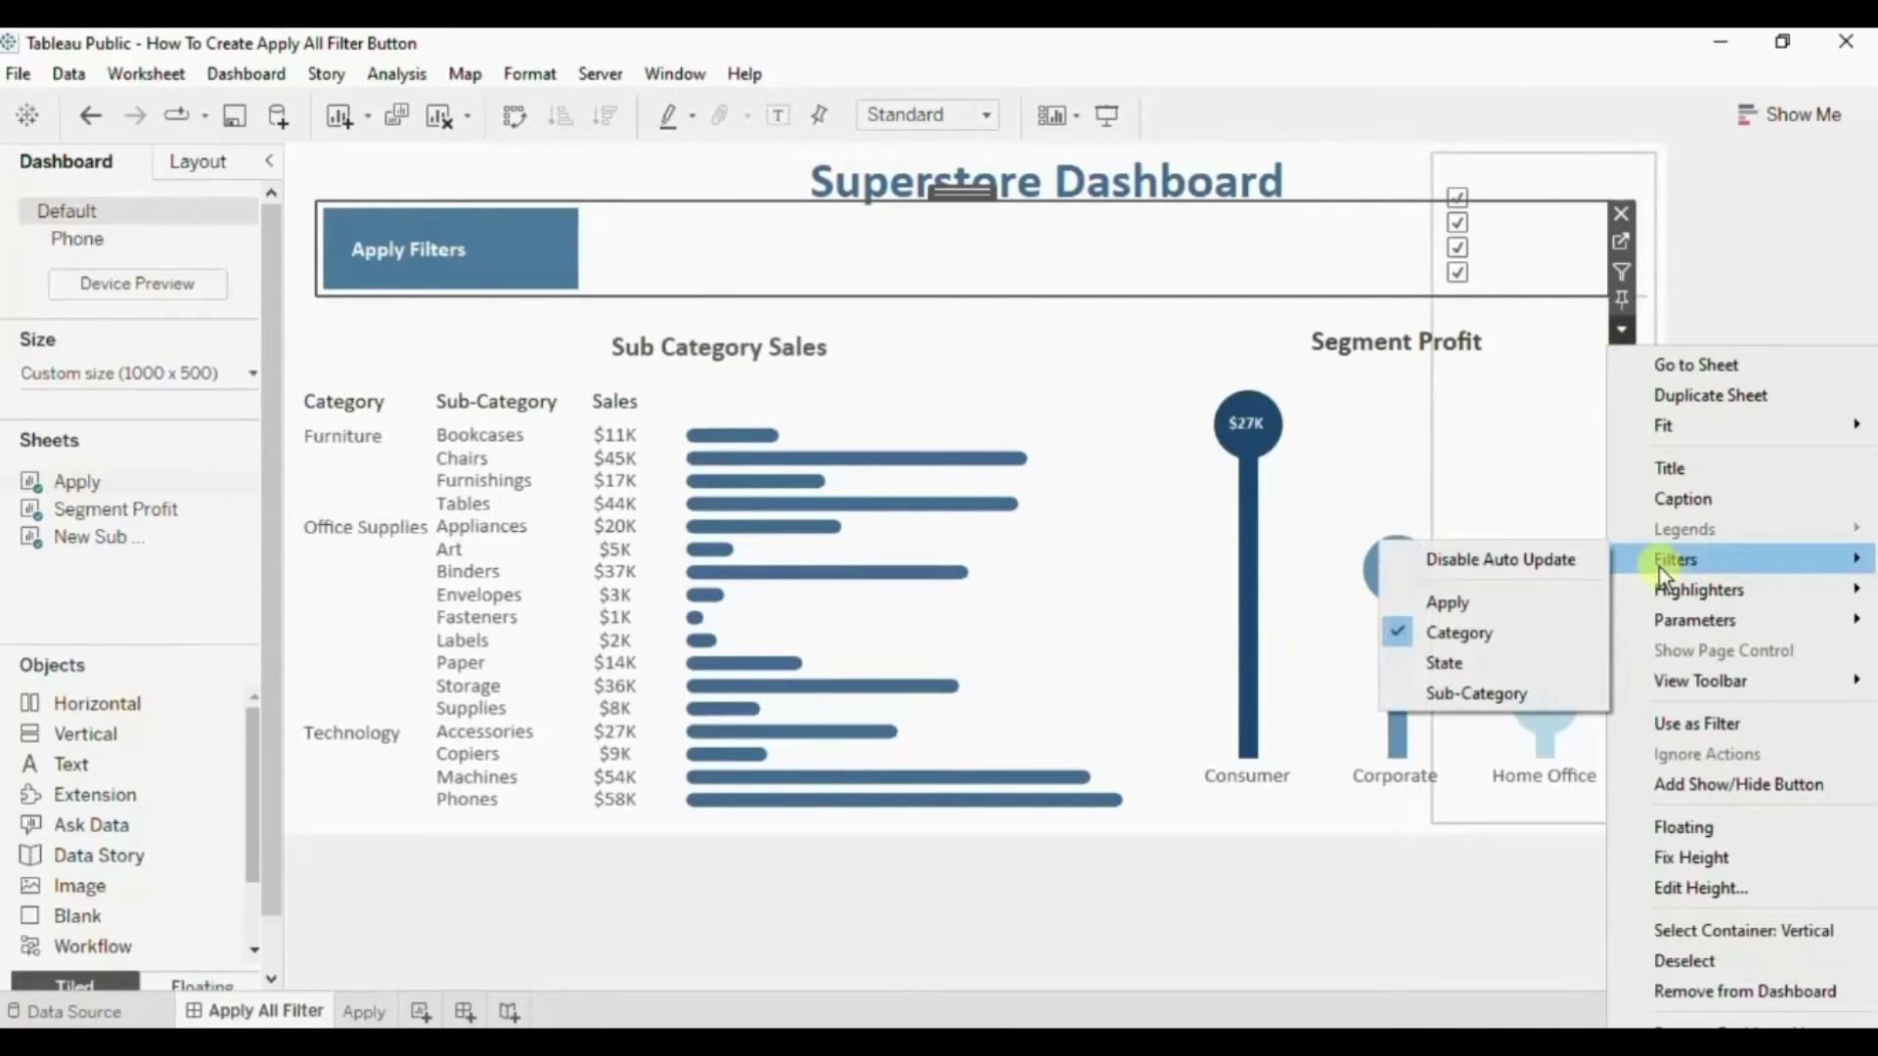
{"action": "left_click", "coordinate": [1478, 665]}
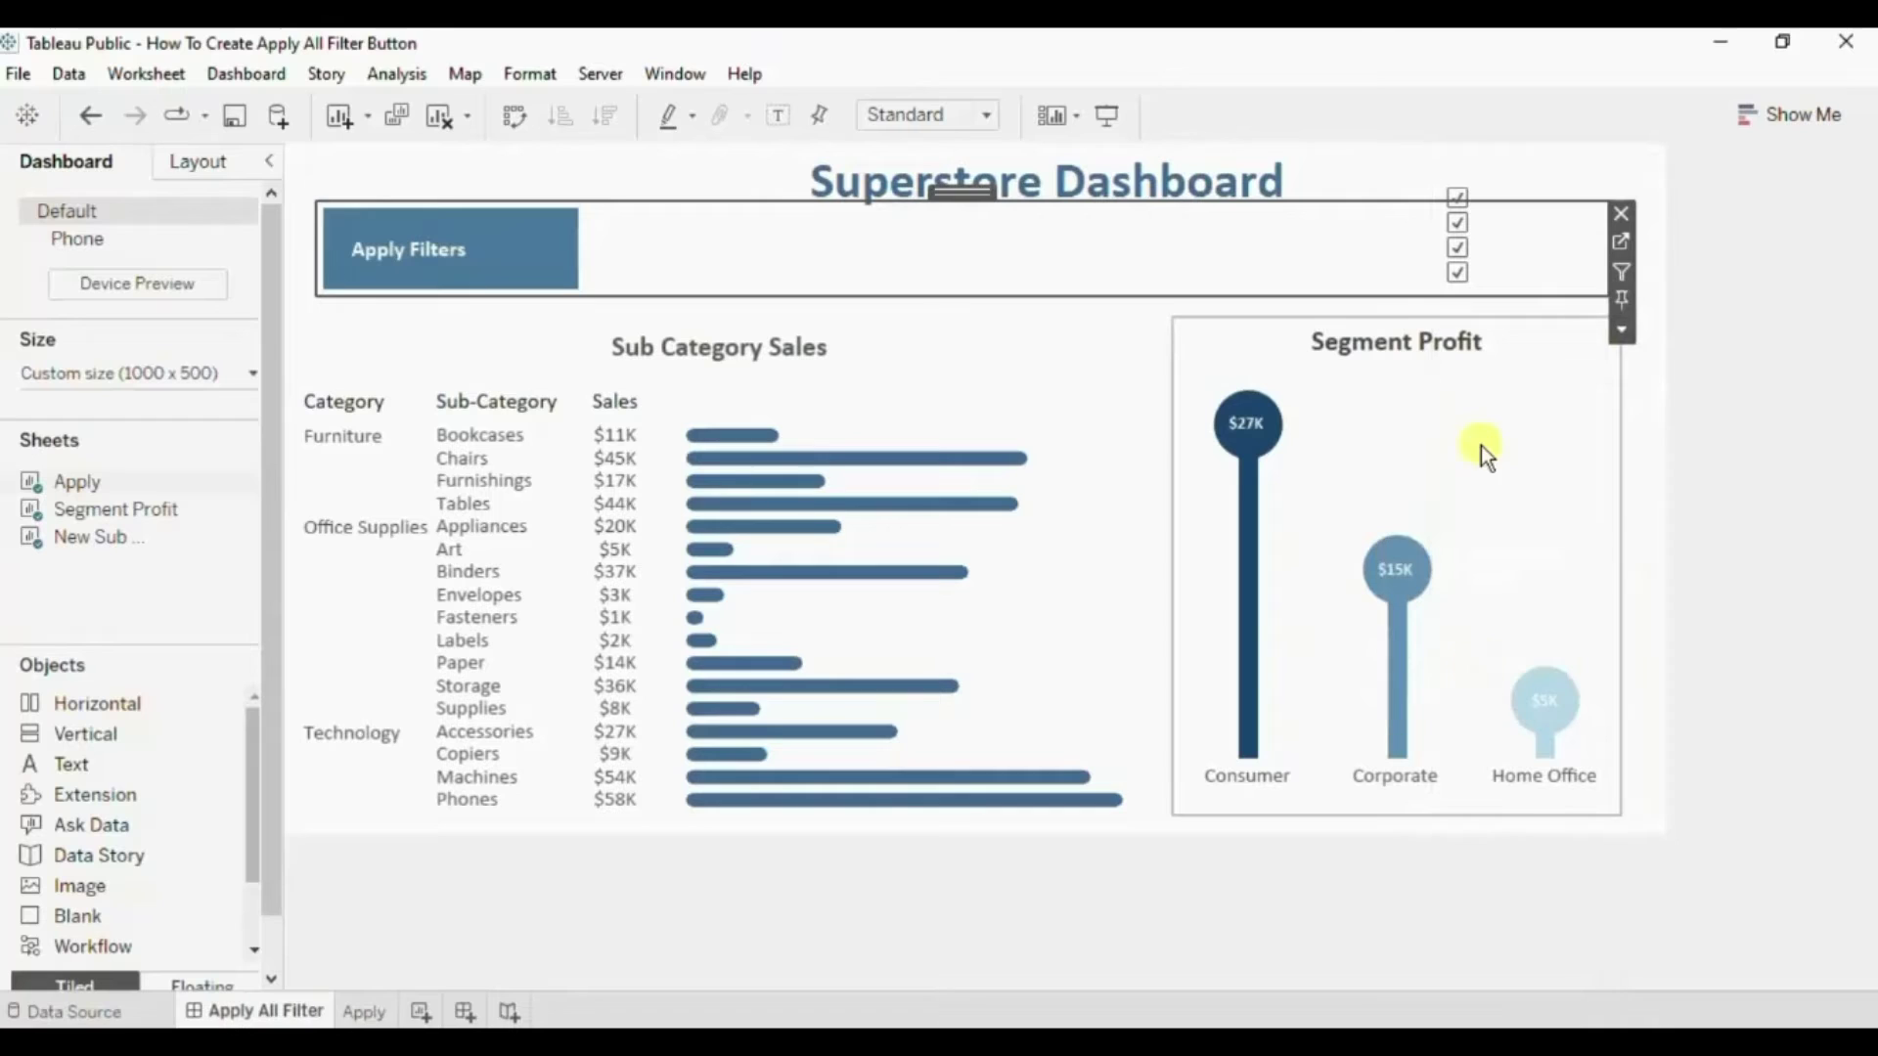
{"action": "left_click", "coordinate": [1619, 330]}
{"action": "mouse_move", "coordinate": [1684, 569]}
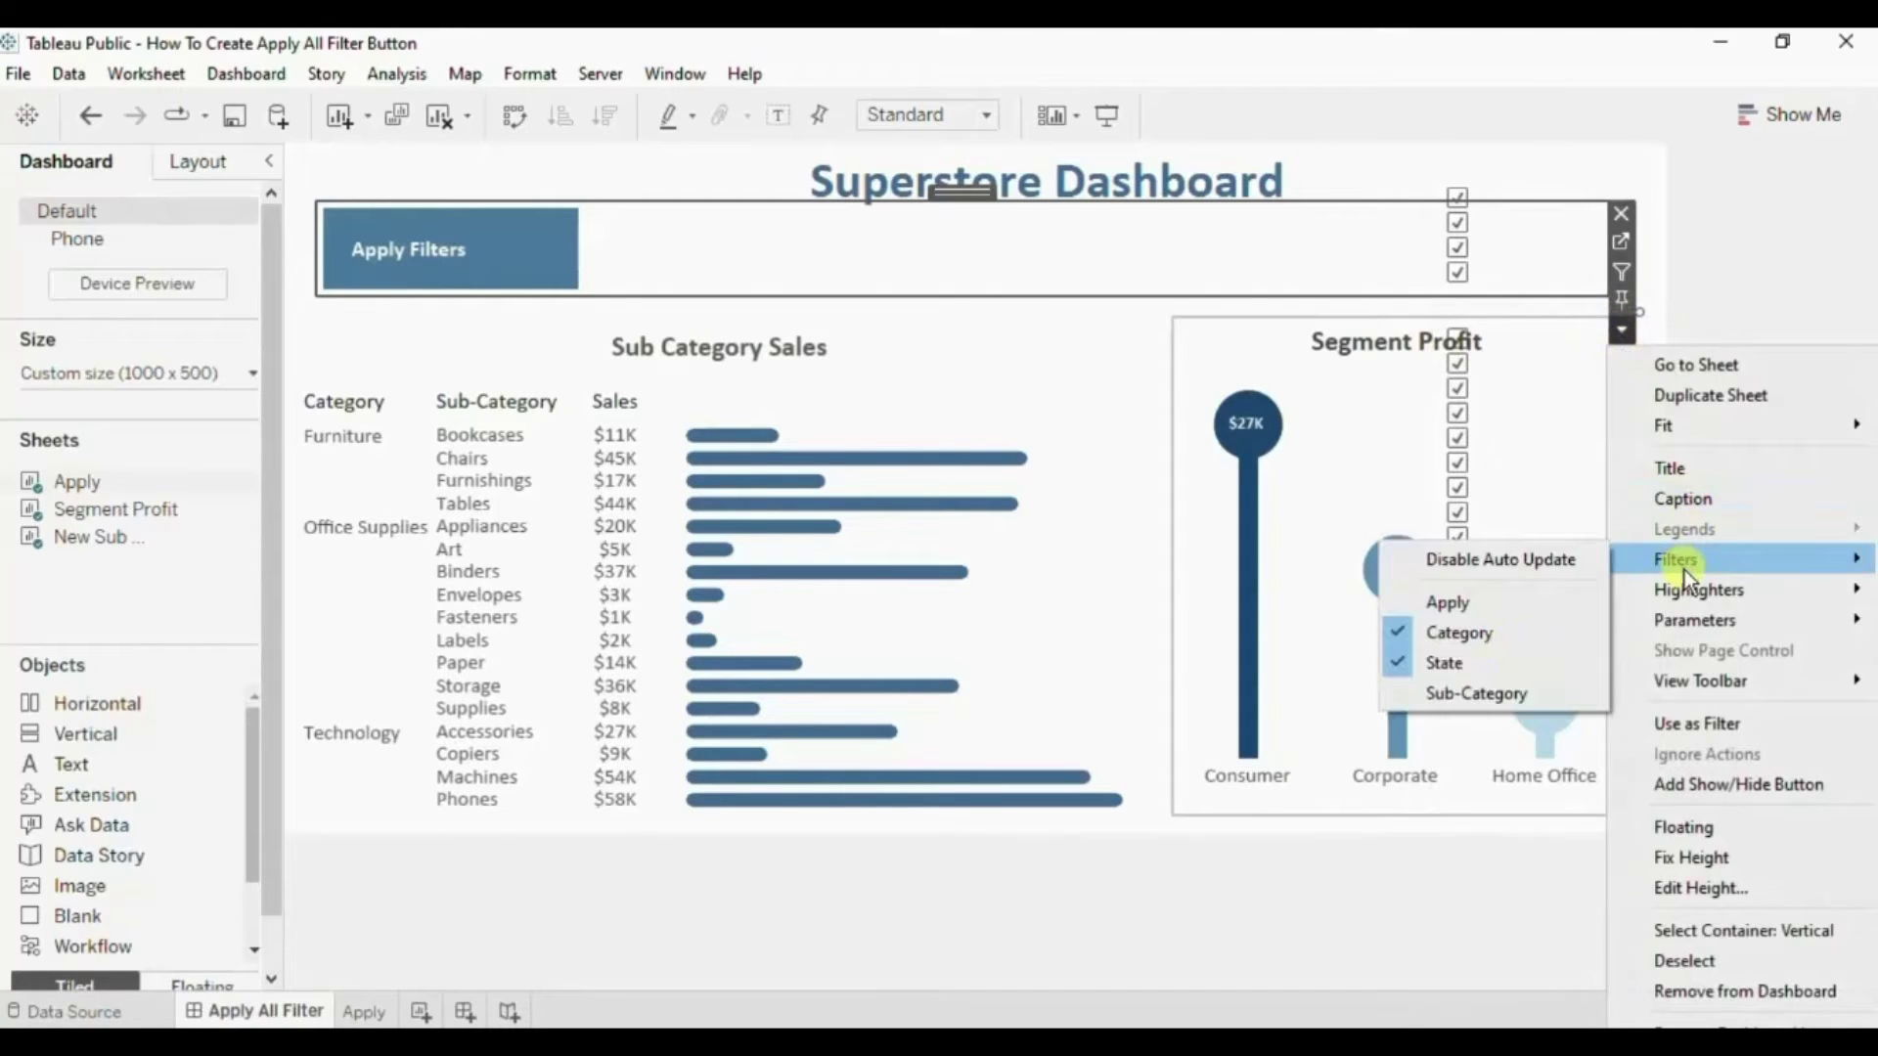
{"action": "left_click", "coordinate": [1471, 692]}
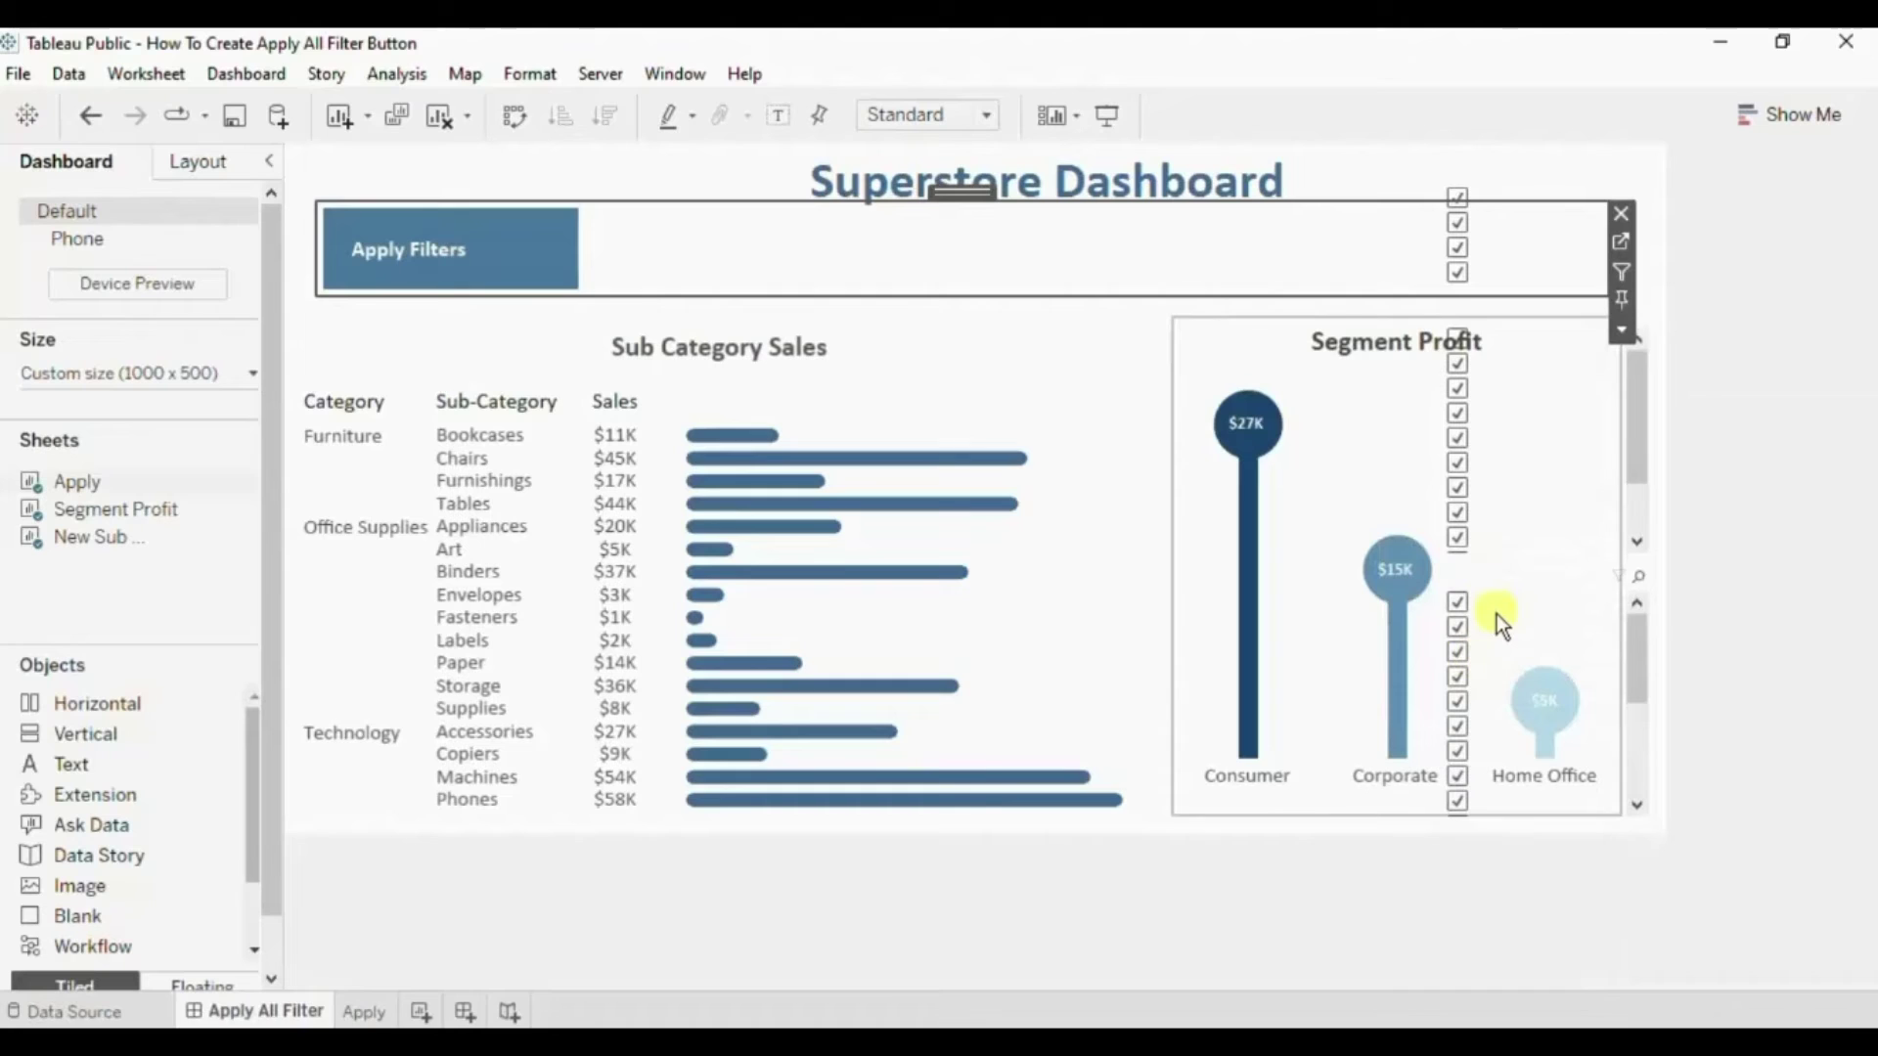
Format the dashboard's filter controls with a dark grey font colour for both the title and the body.
{"action": "right_click", "coordinate": [1496, 620]}
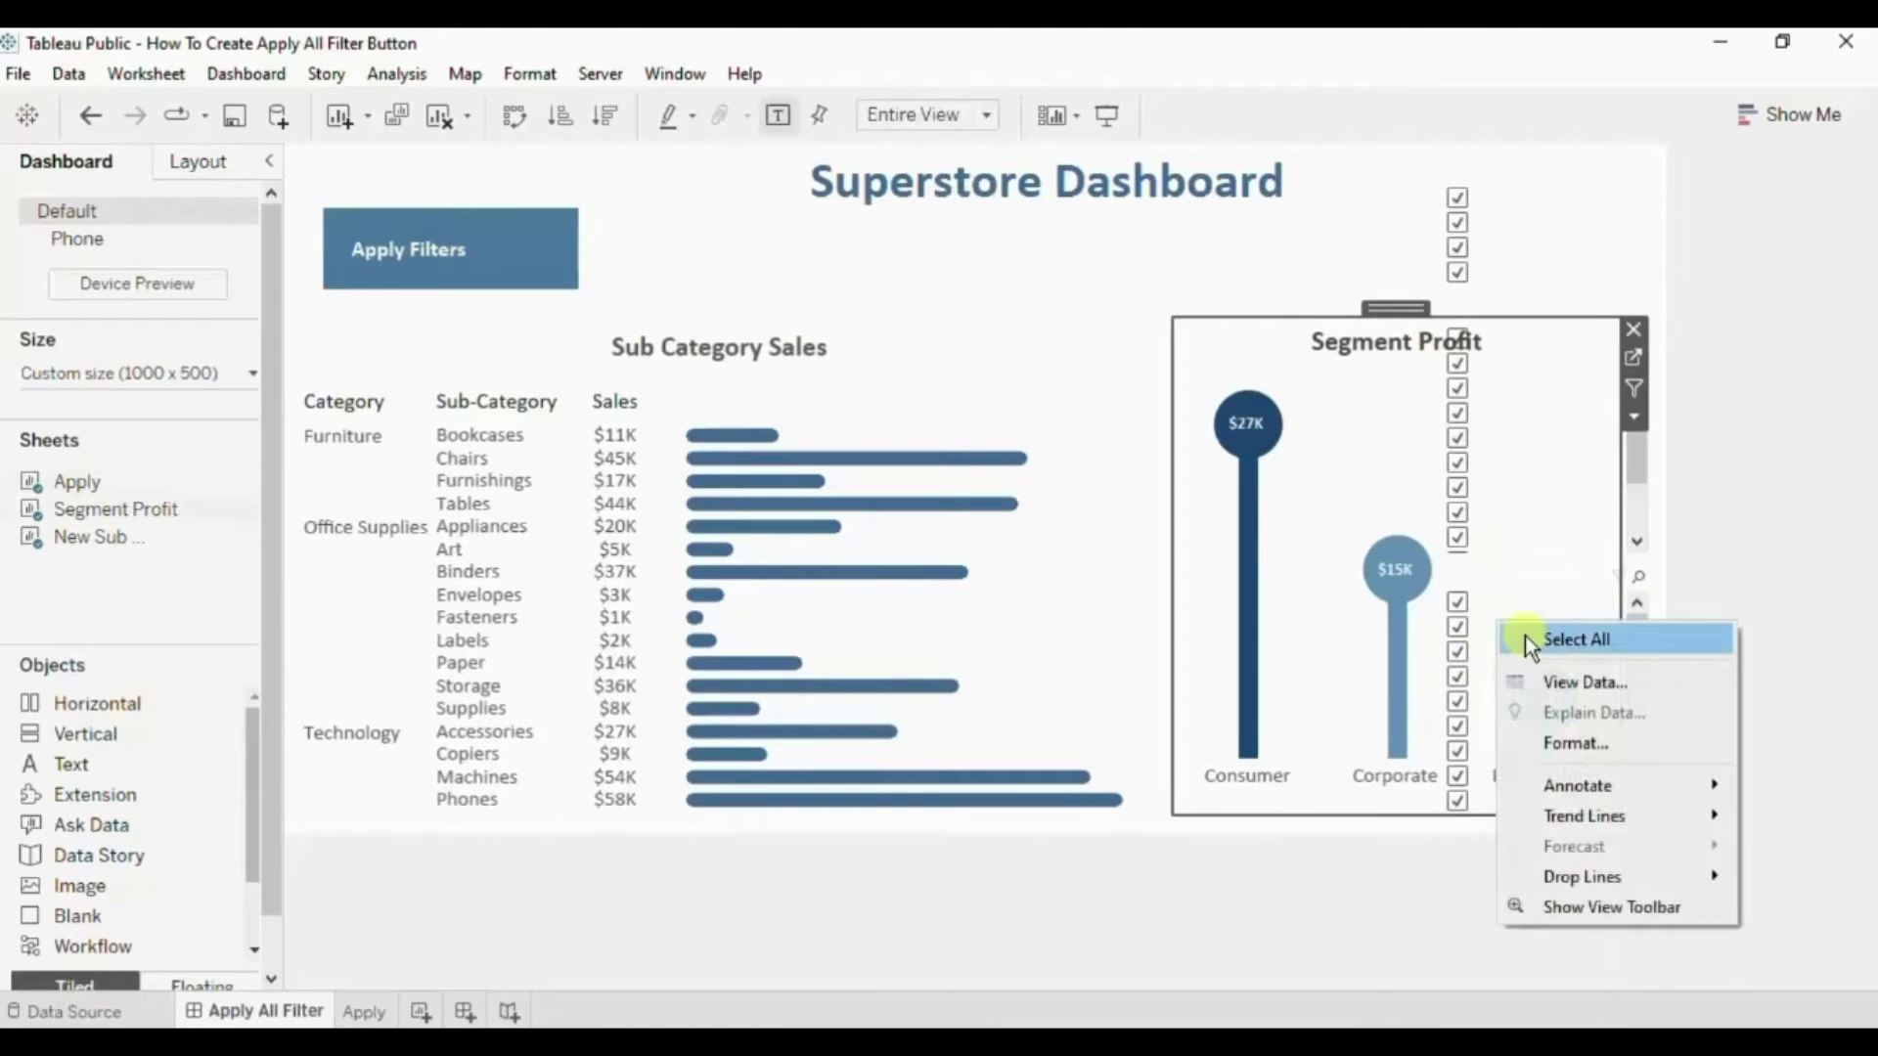
{"action": "left_click", "coordinate": [1492, 209]}
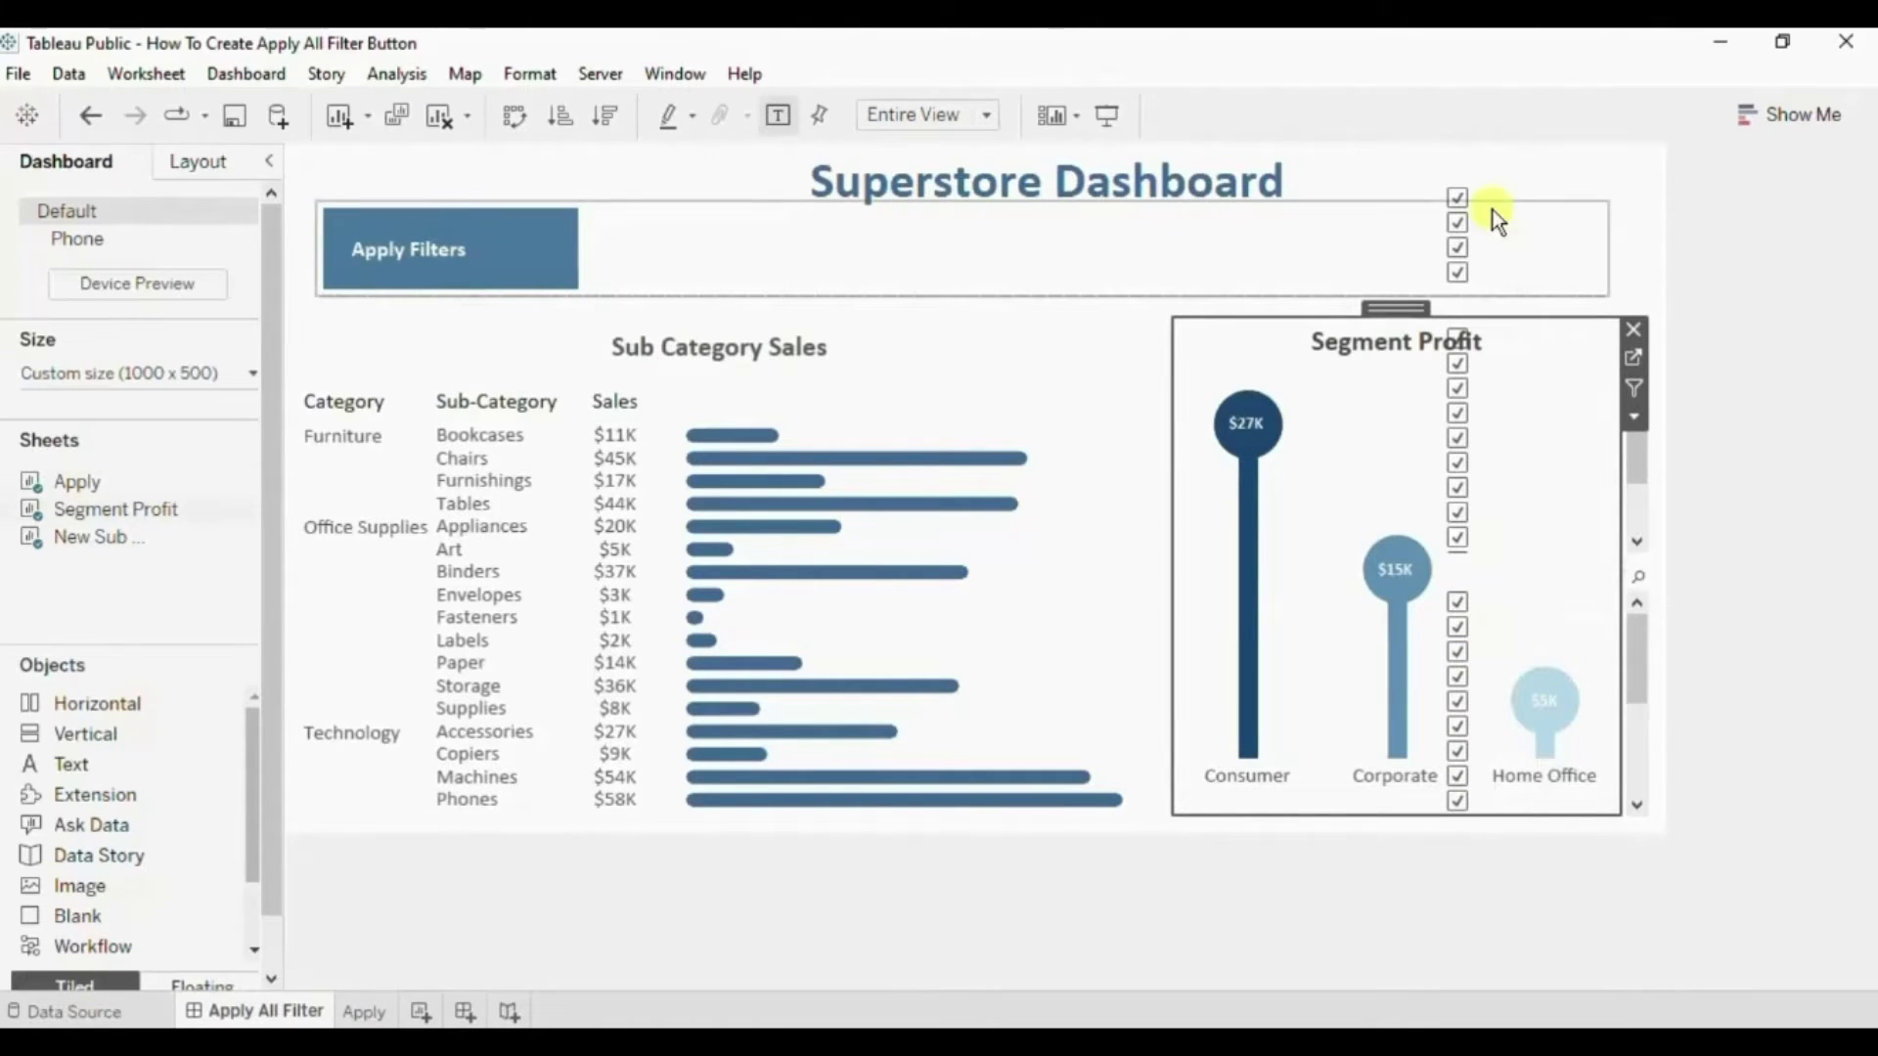
{"action": "left_click", "coordinate": [1483, 202]}
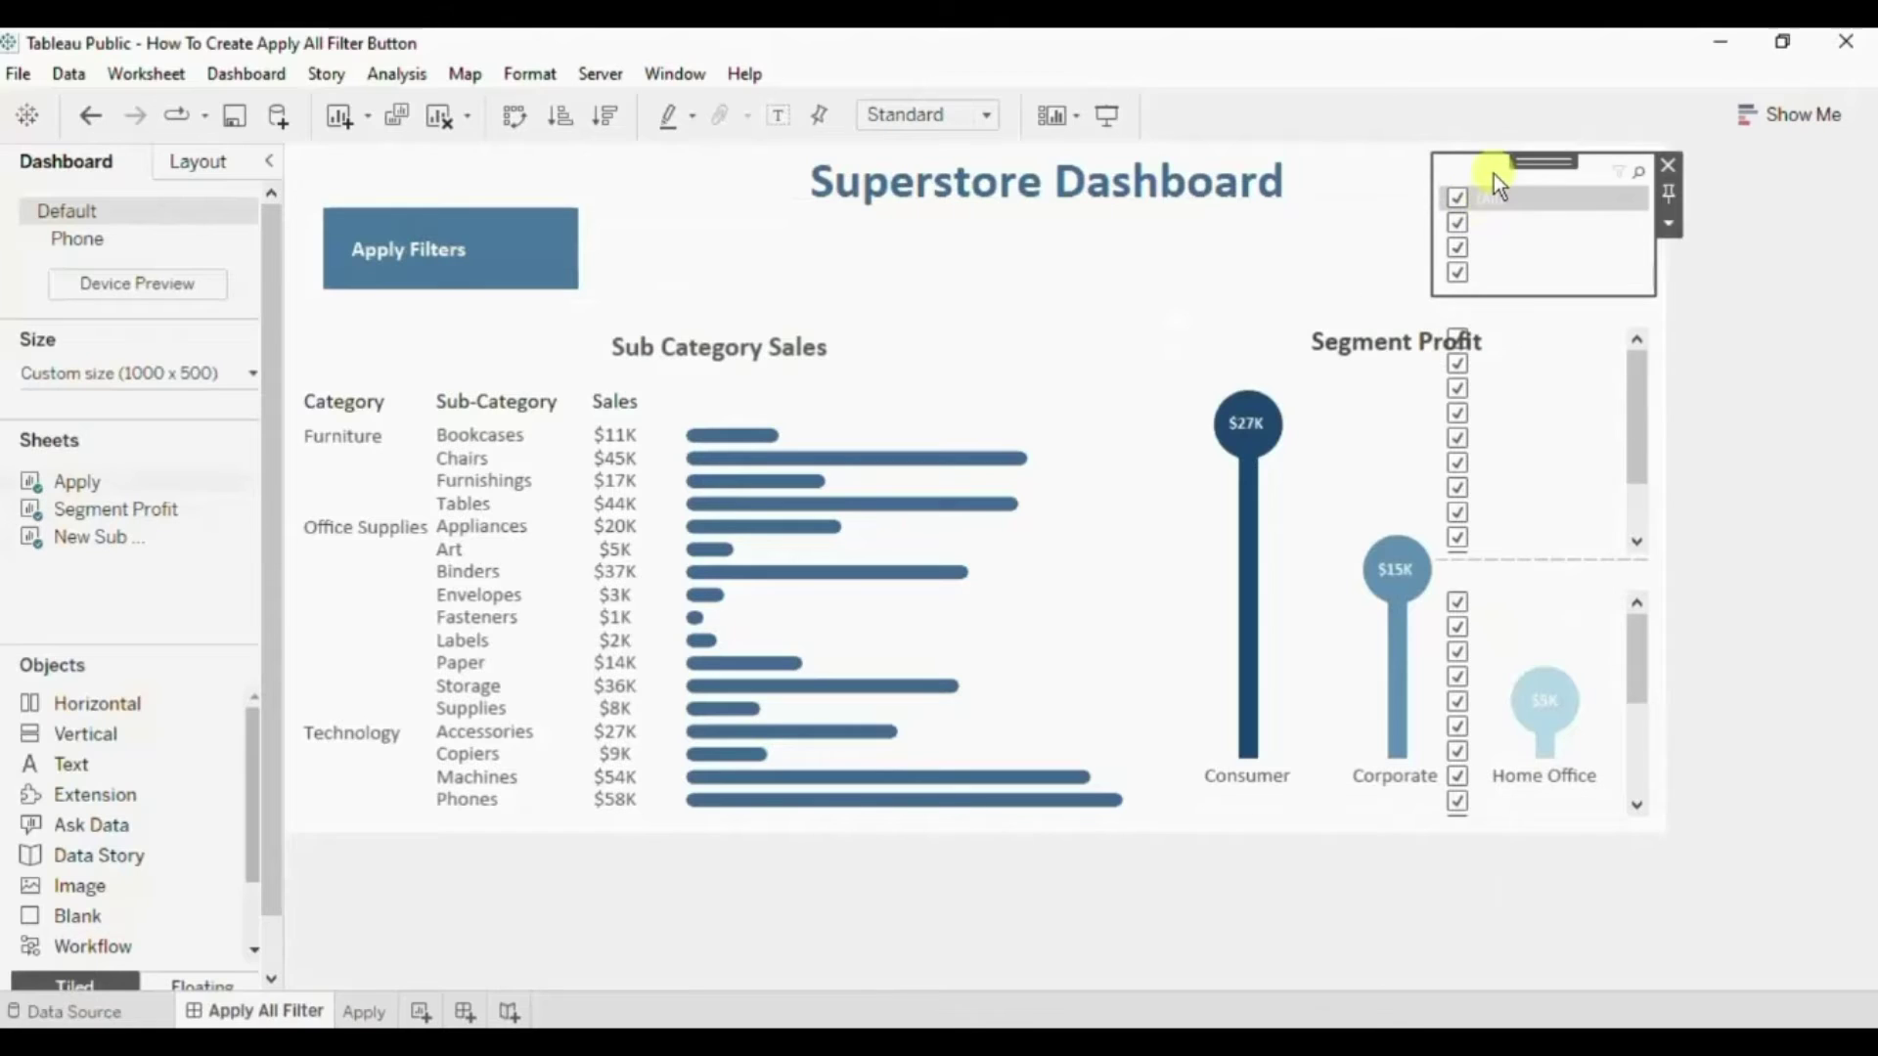
{"action": "right_click", "coordinate": [1493, 173]}
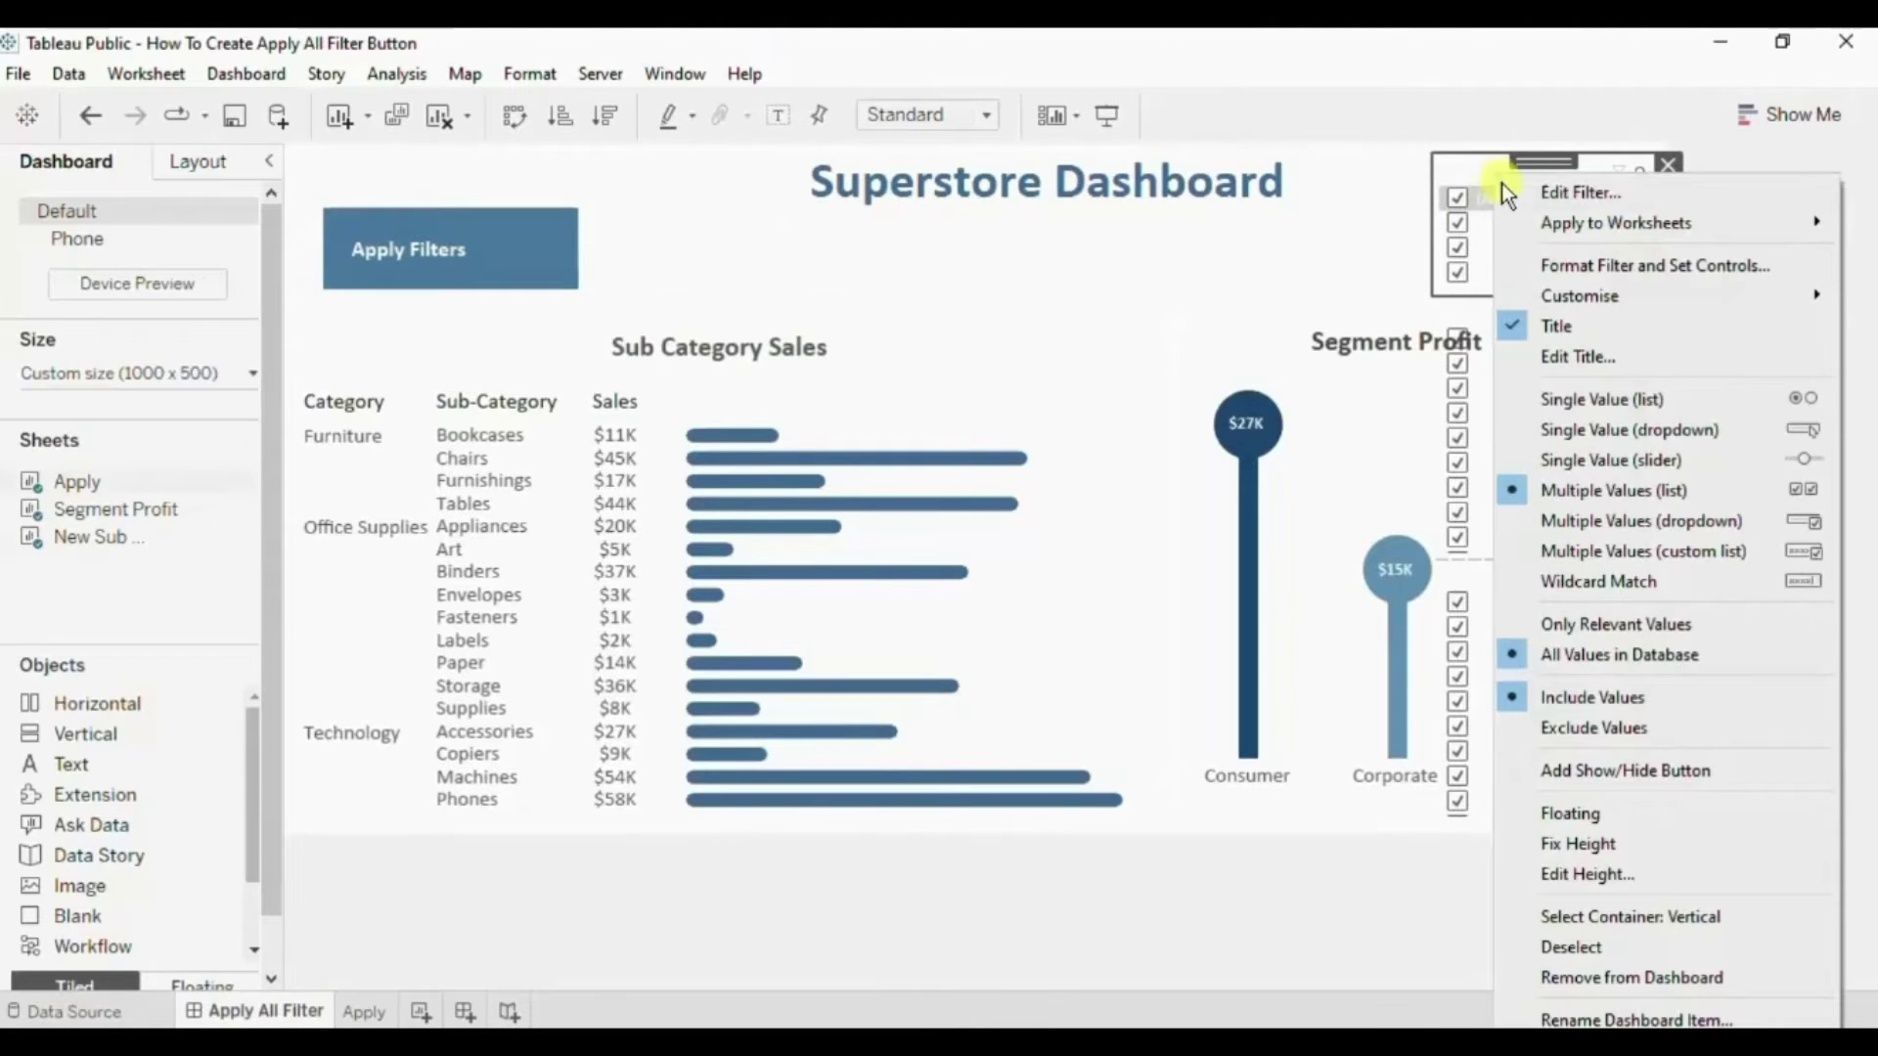
{"action": "left_click", "coordinate": [1551, 266]}
{"action": "left_click", "coordinate": [141, 253]}
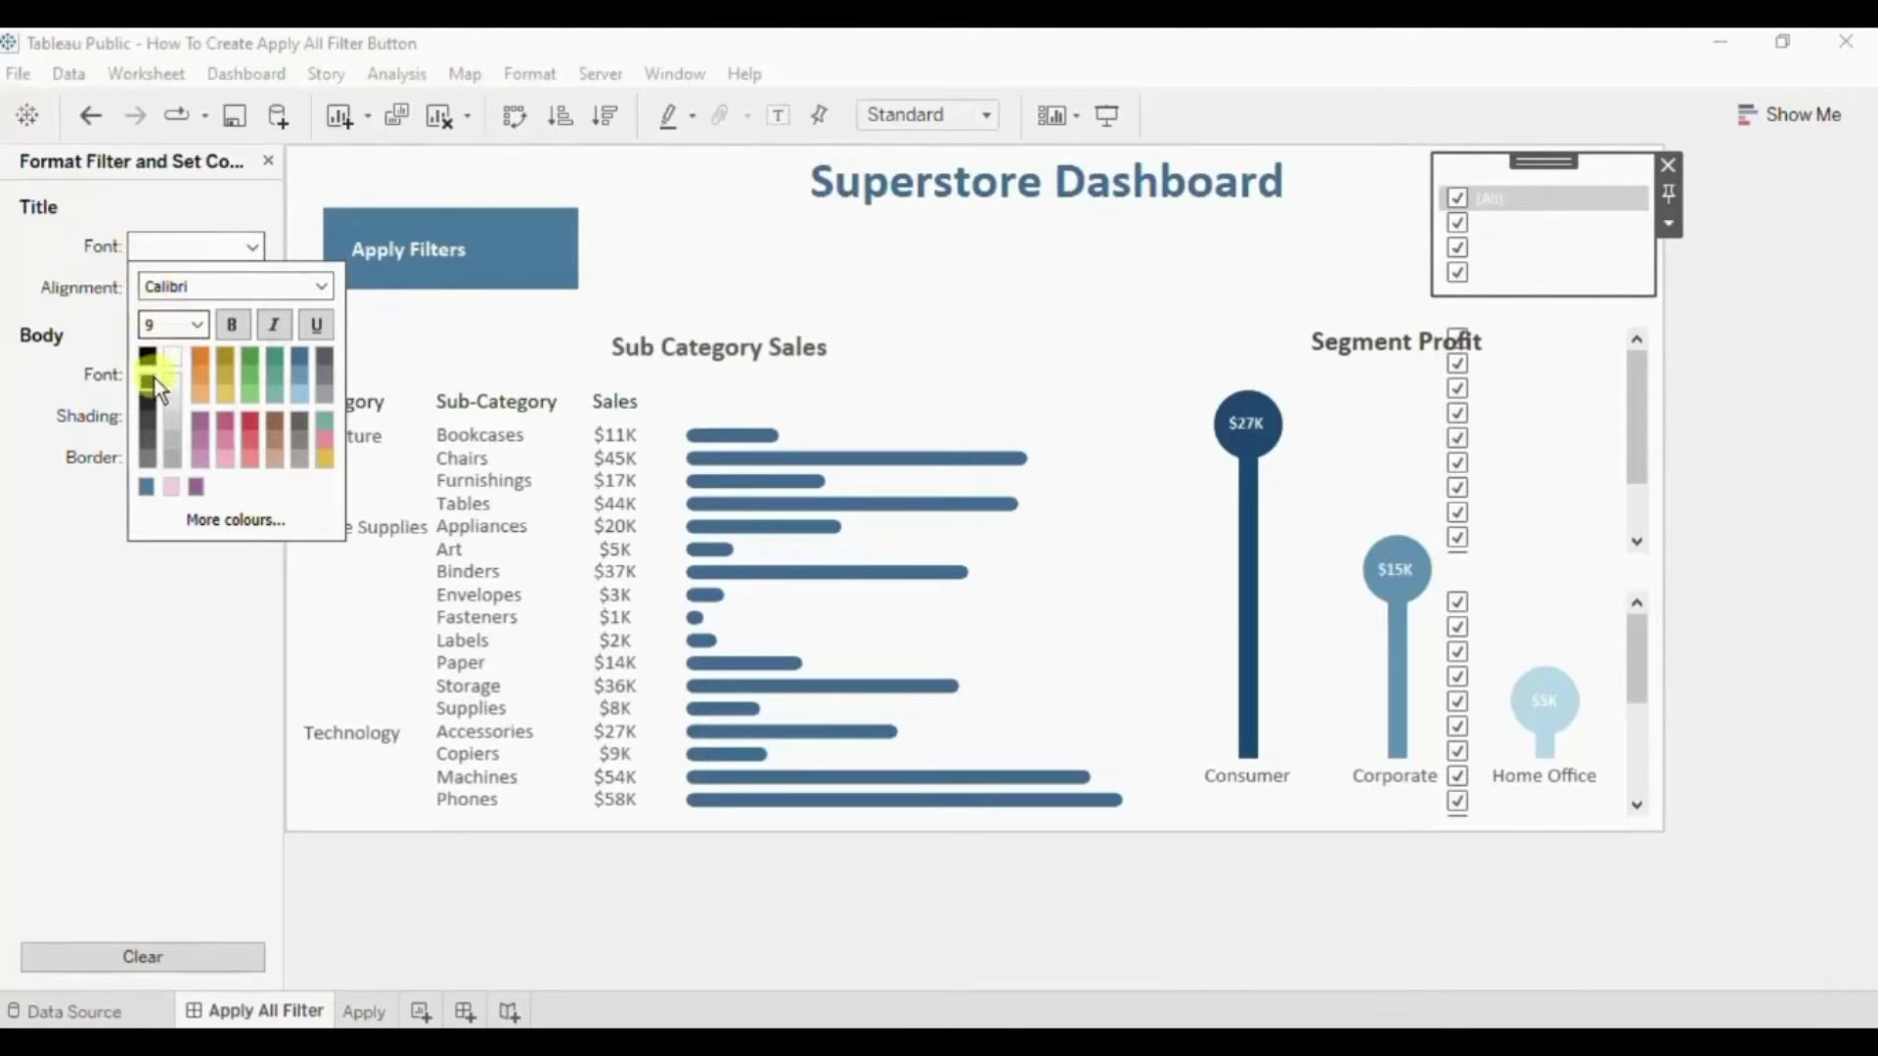
{"action": "left_click", "coordinate": [148, 413]}
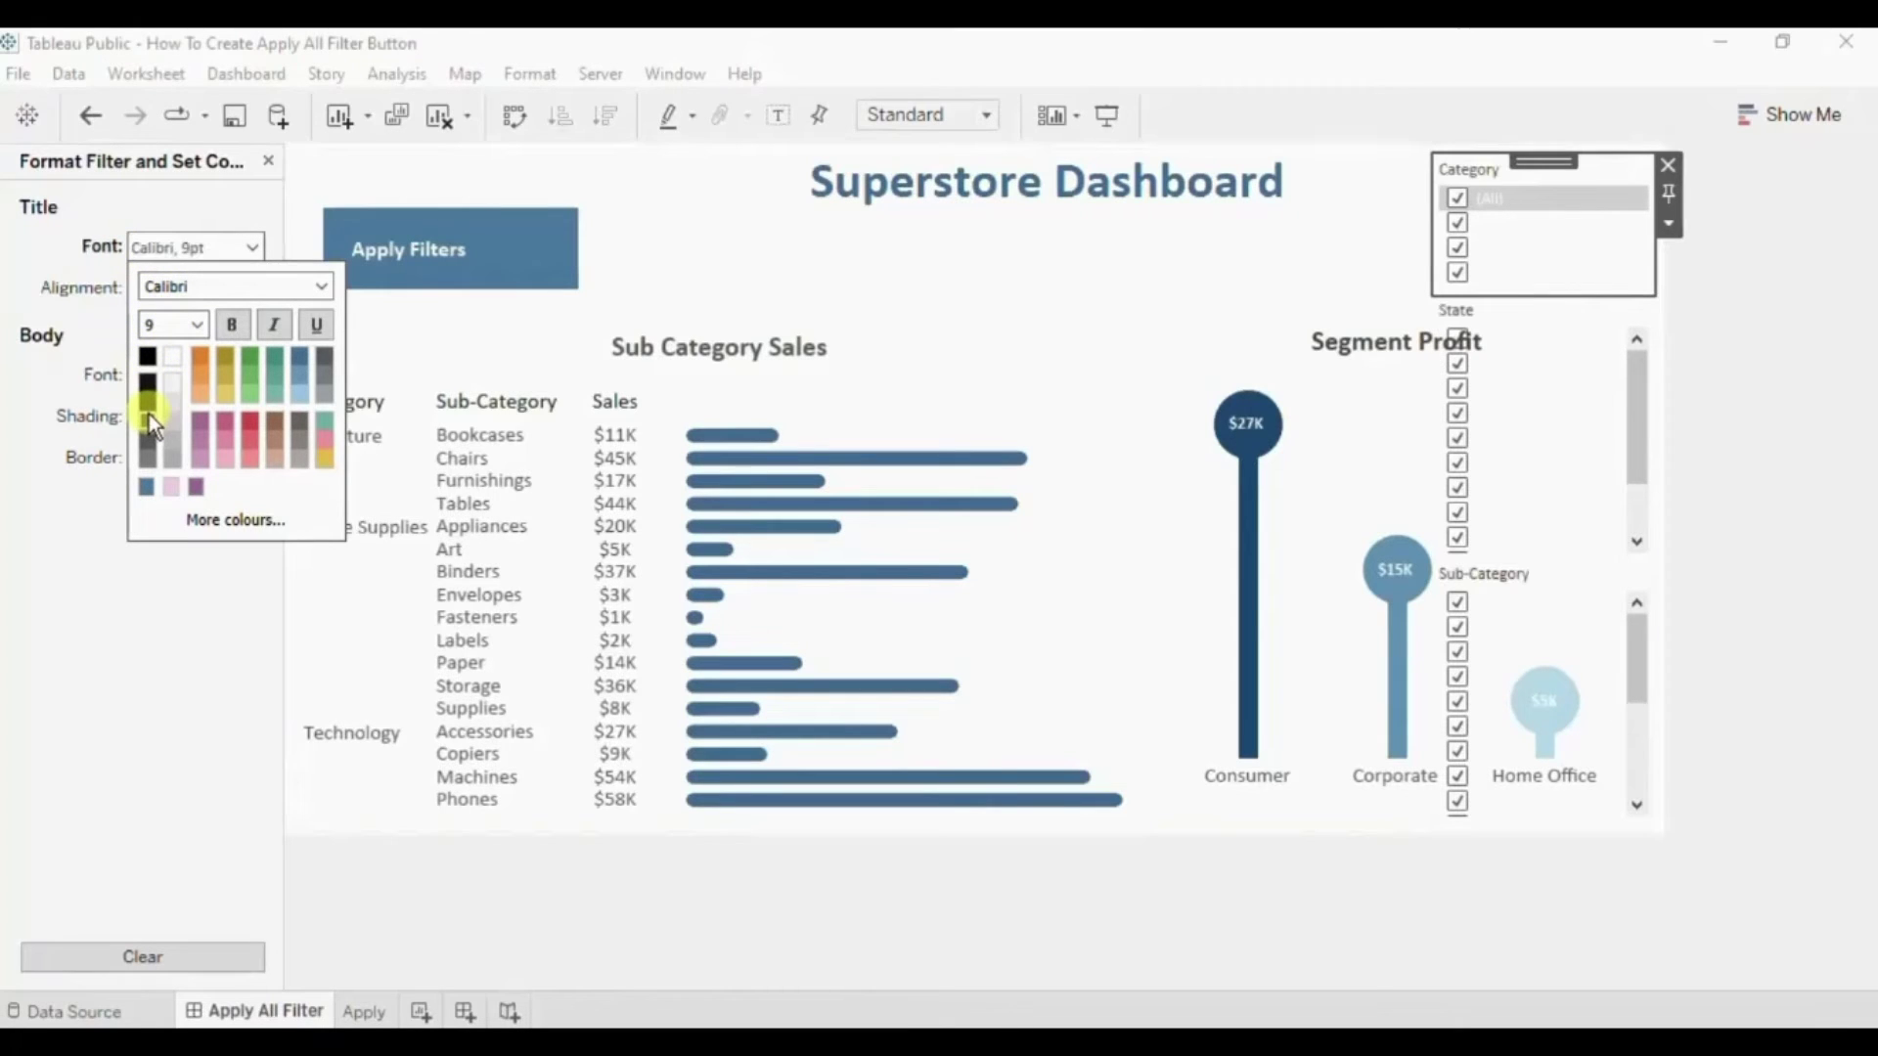
{"action": "left_click", "coordinate": [161, 377]}
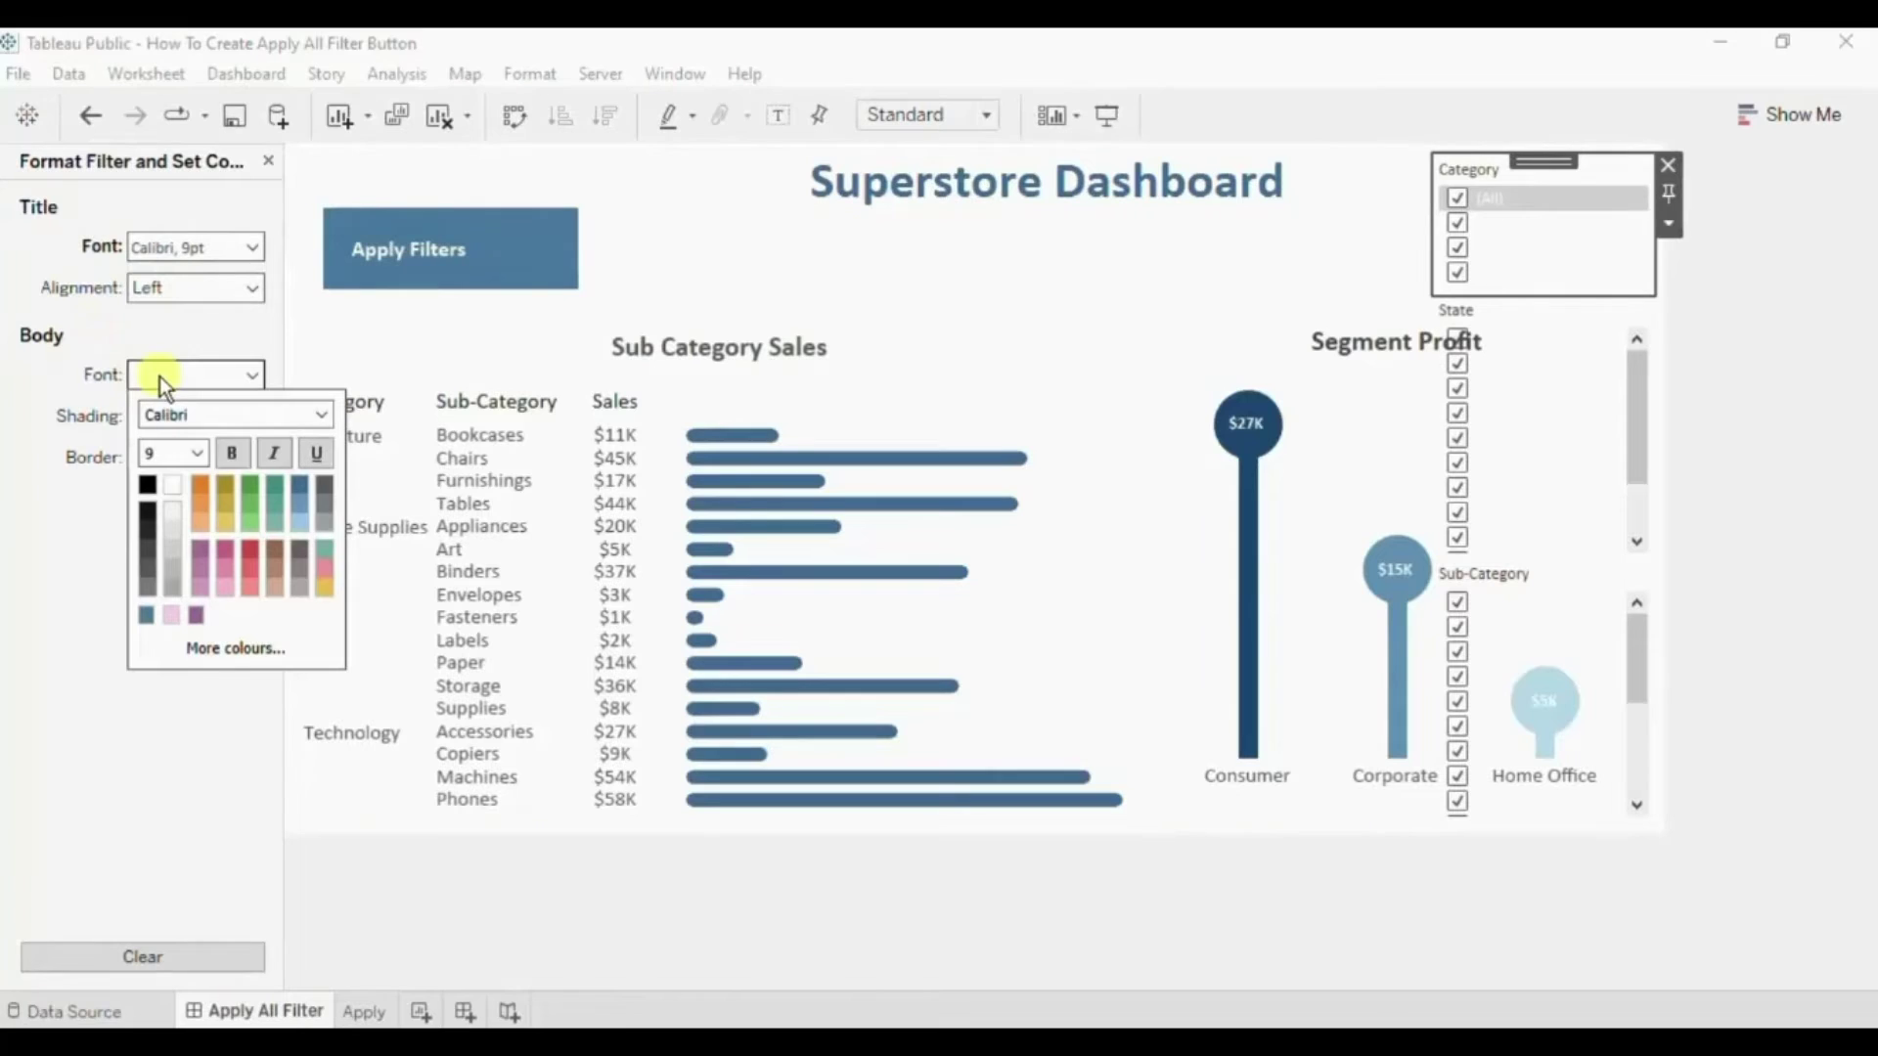
{"action": "left_click", "coordinate": [152, 545]}
{"action": "left_click", "coordinate": [1711, 296]}
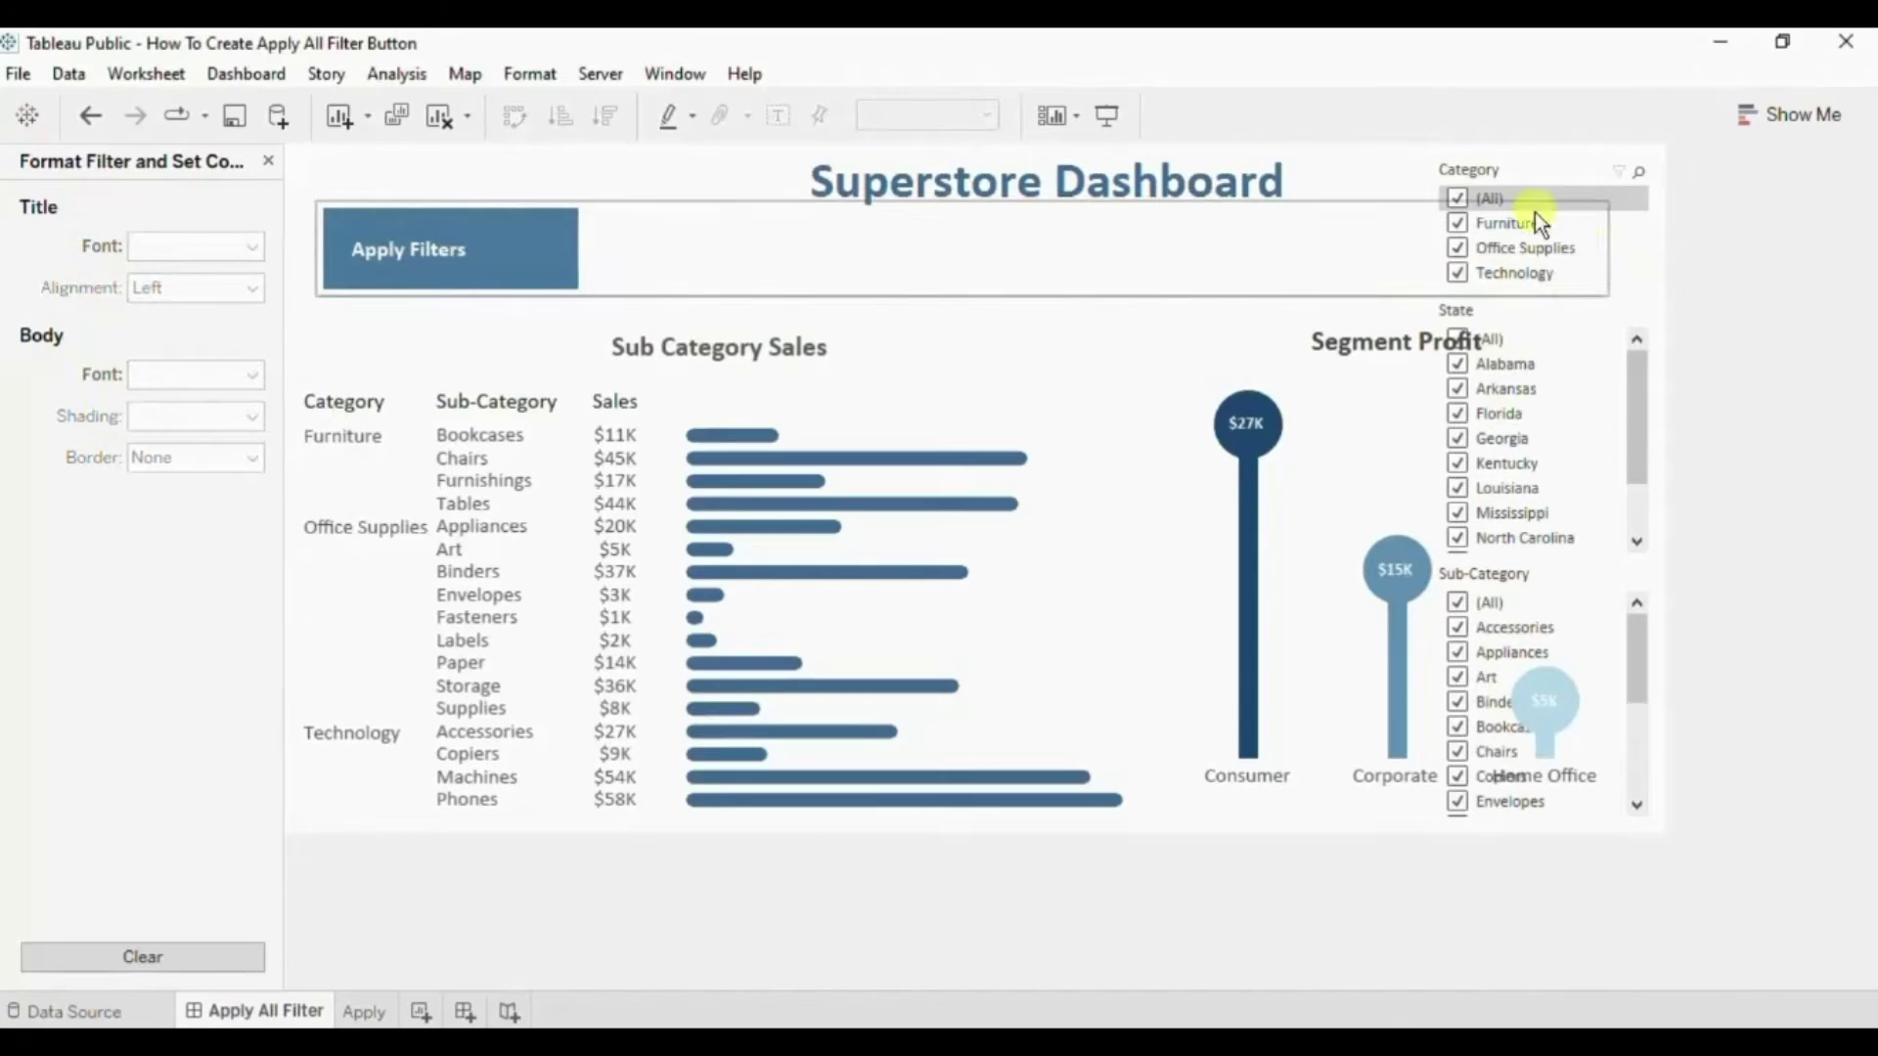
Move the Category, State and Sub-Category filter controls into the container beside the Apply Filters button, ordered Sub-Category, State, Category.
{"action": "left_click", "coordinate": [1518, 181]}
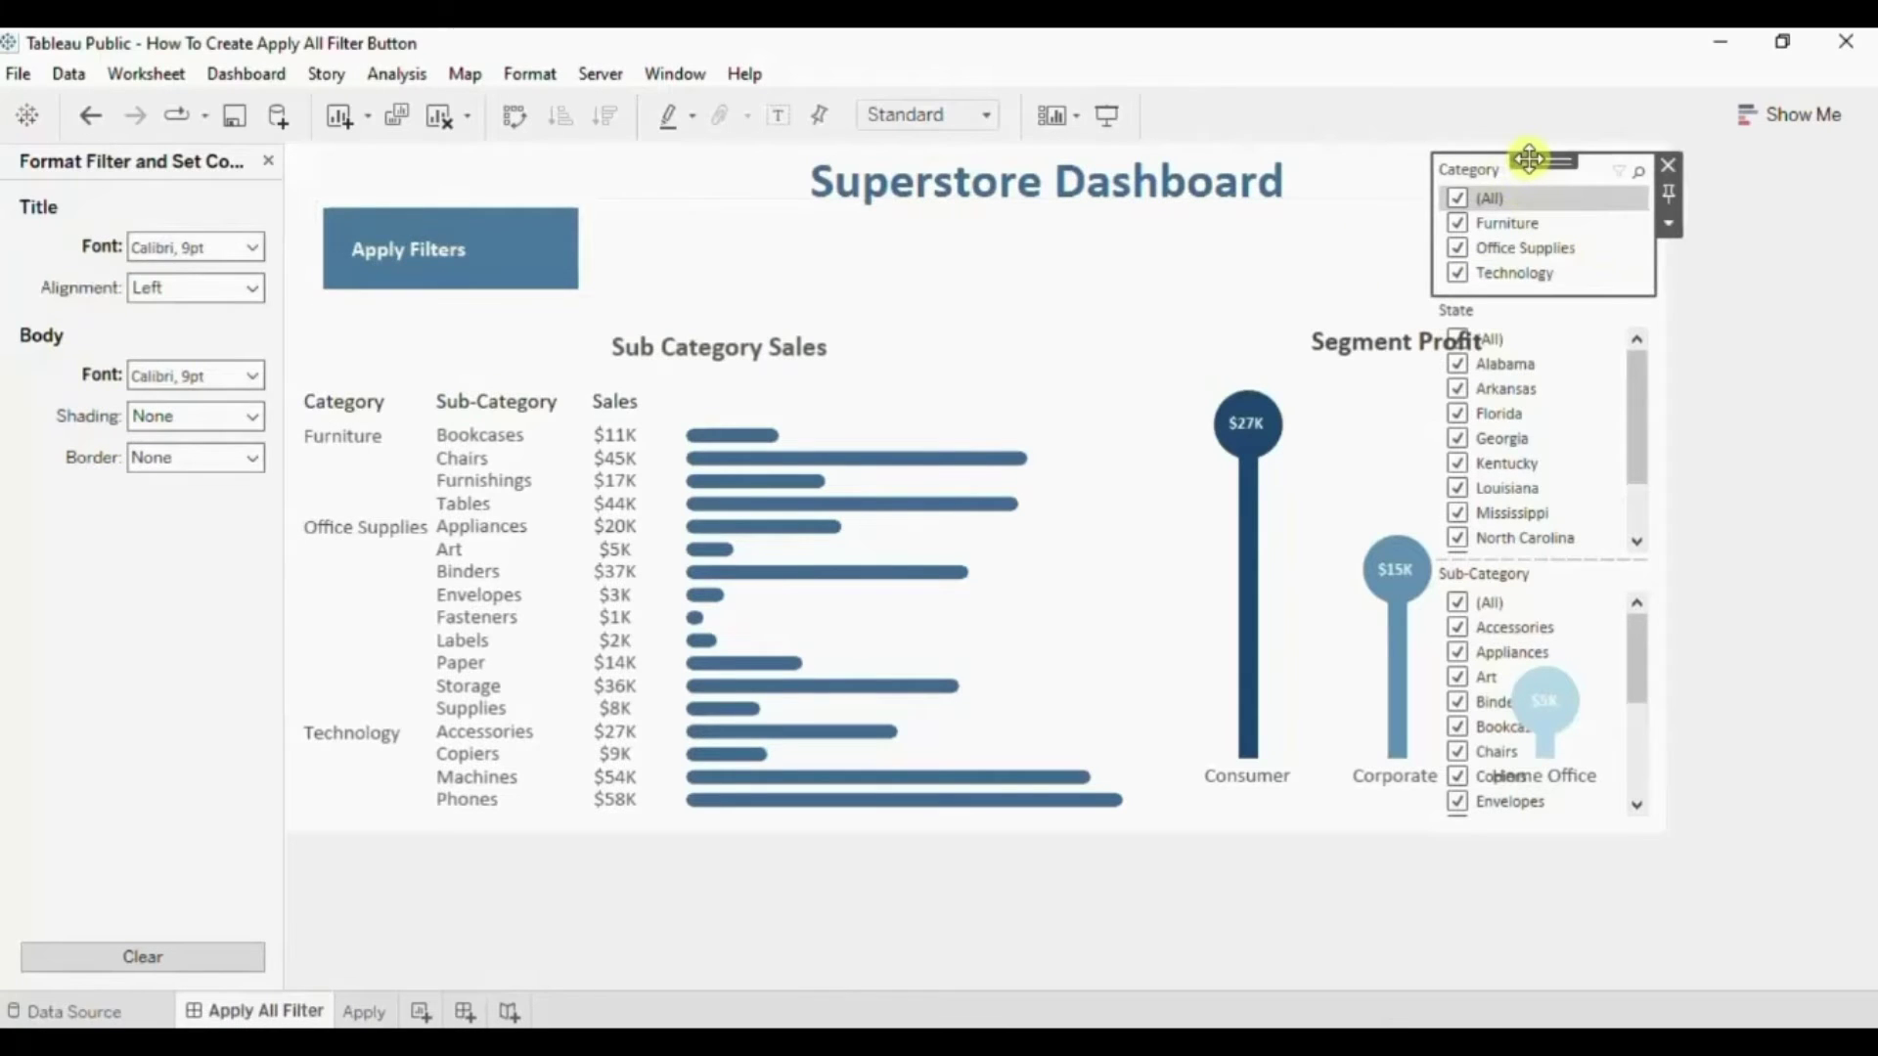
{"action": "left_click_drag", "start_coordinate": [1528, 158], "coordinate": [605, 242]}
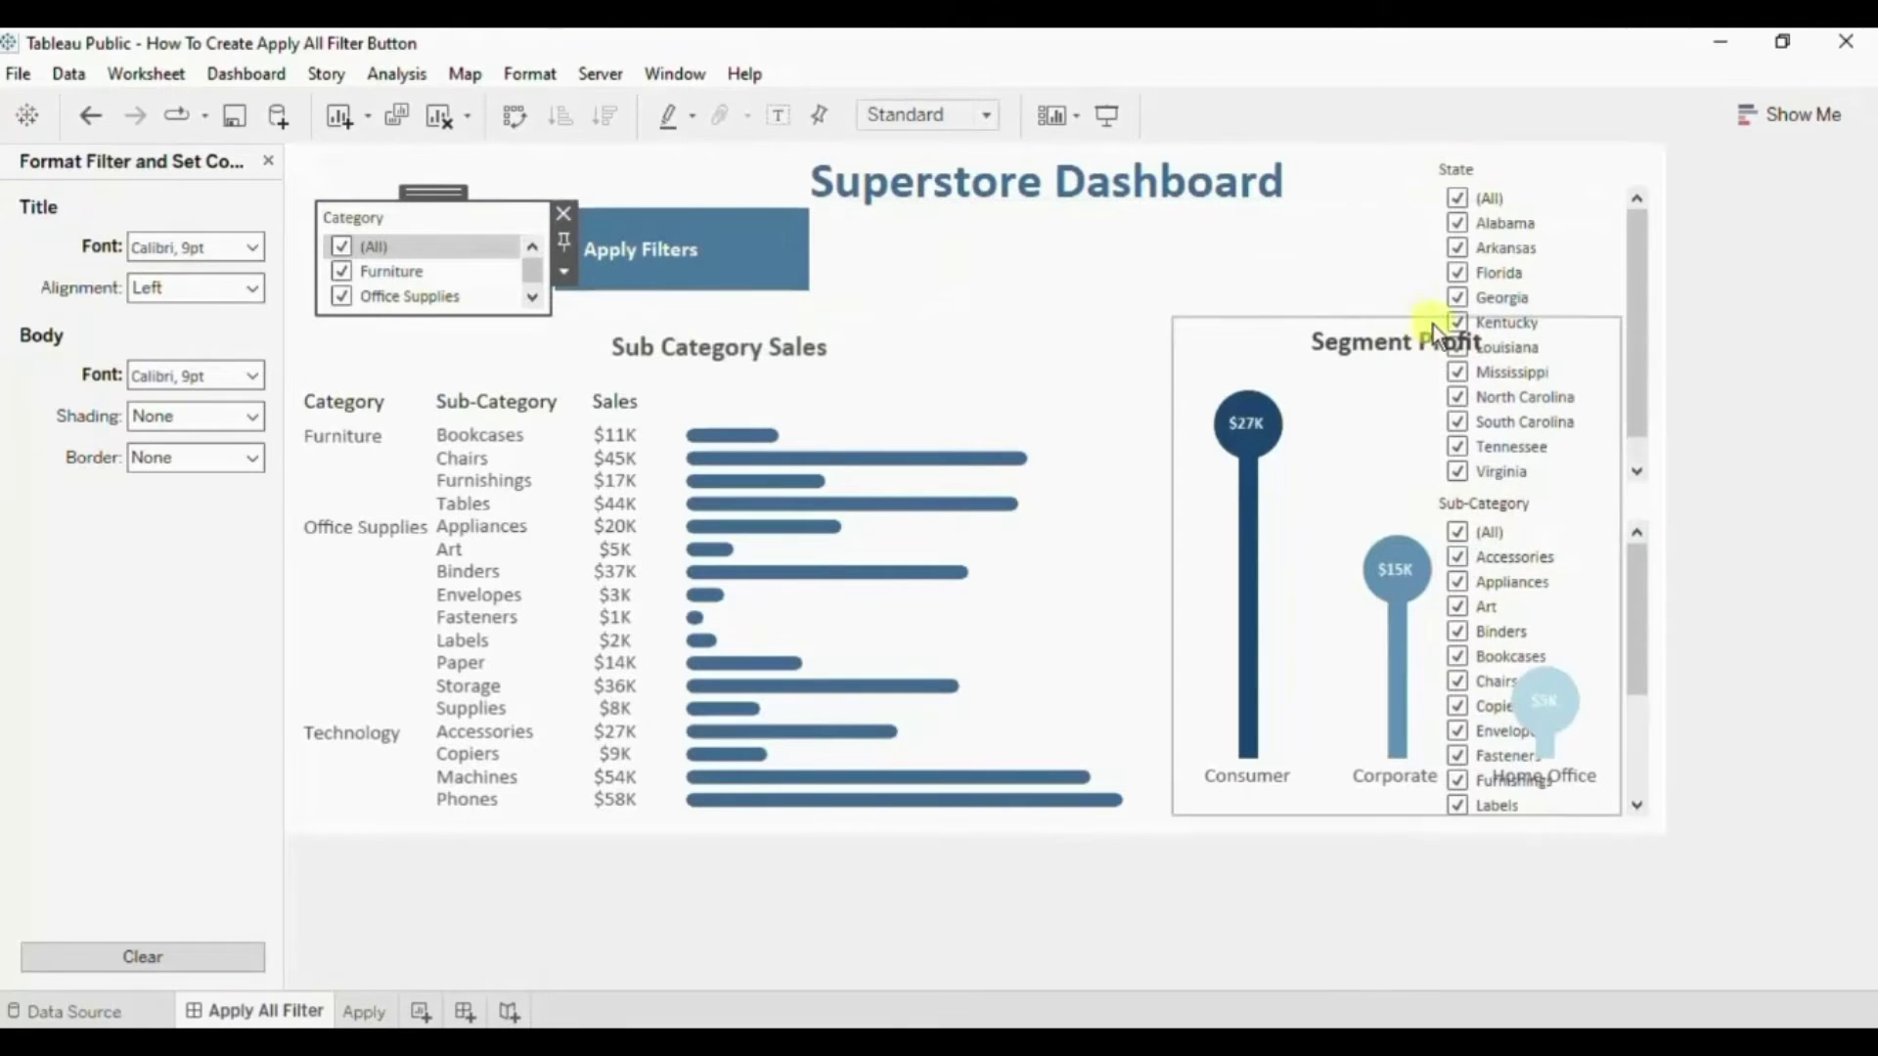
{"action": "left_click", "coordinate": [1514, 187]}
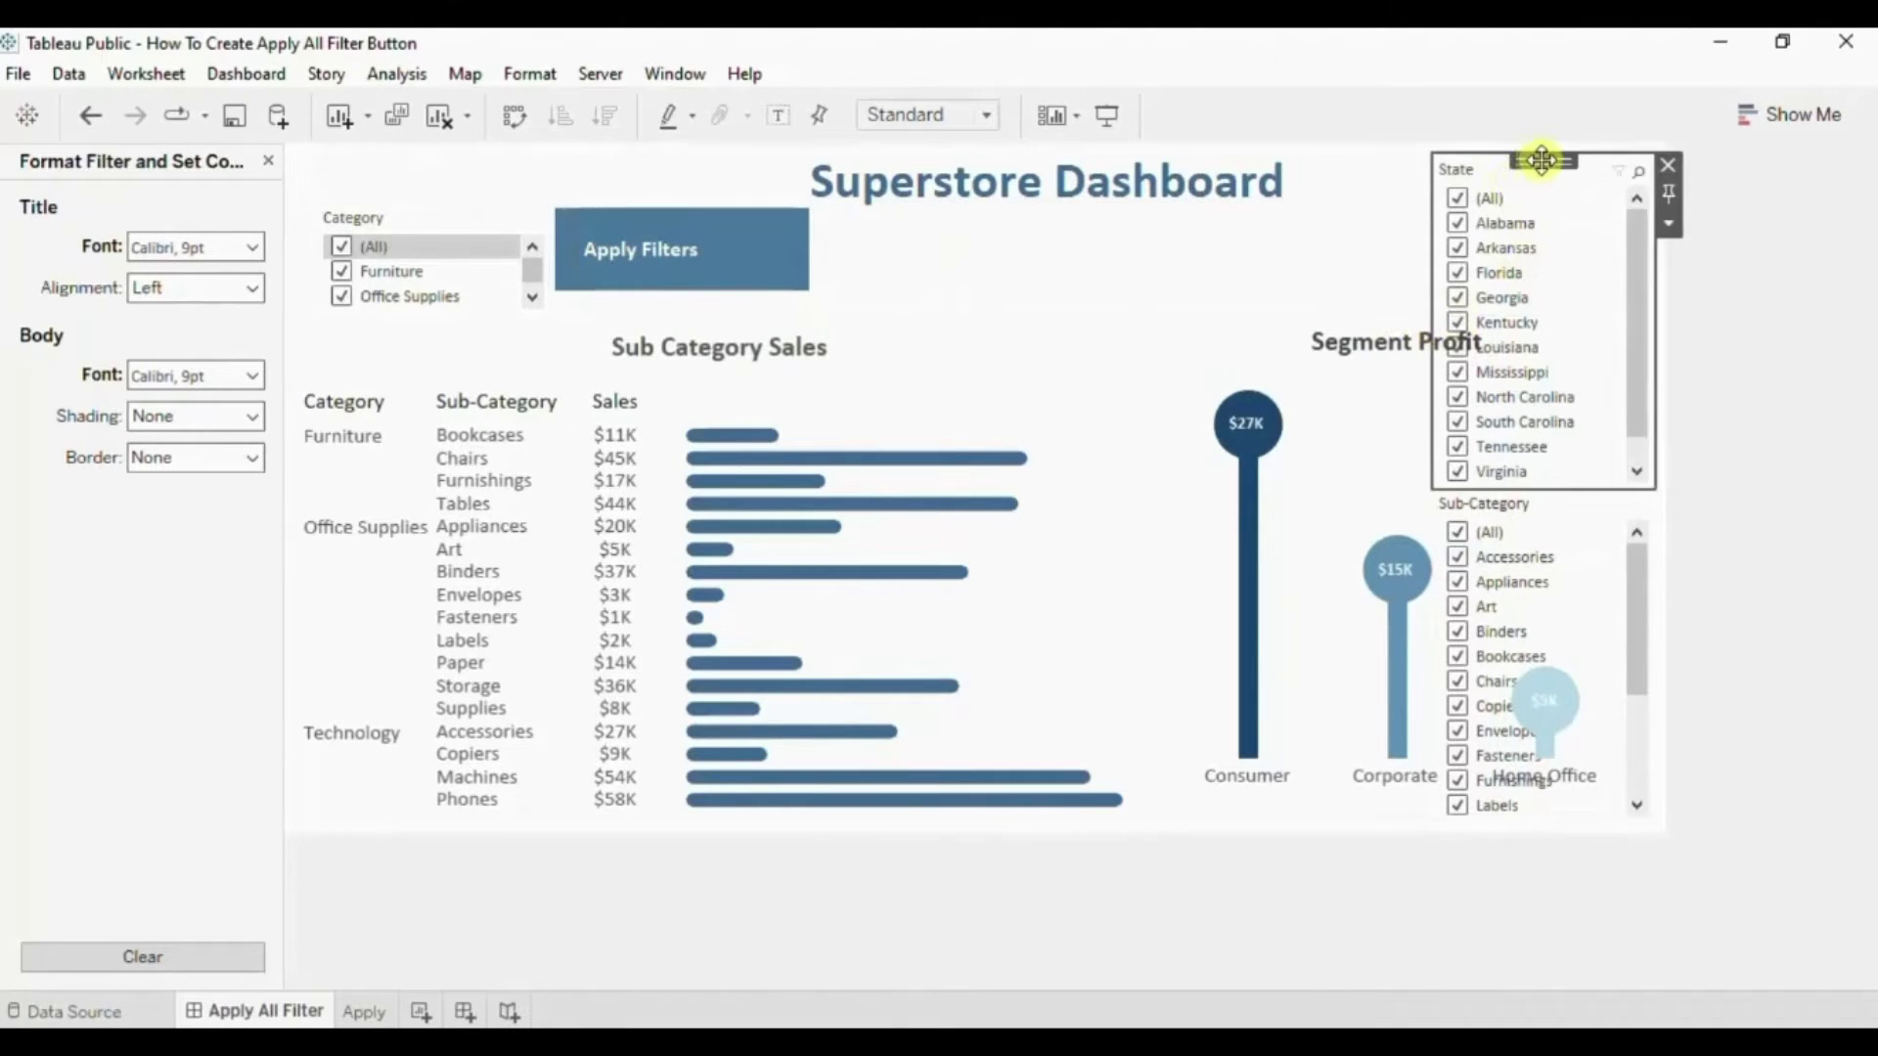
{"action": "left_click_drag", "start_coordinate": [1542, 159], "coordinate": [372, 242]}
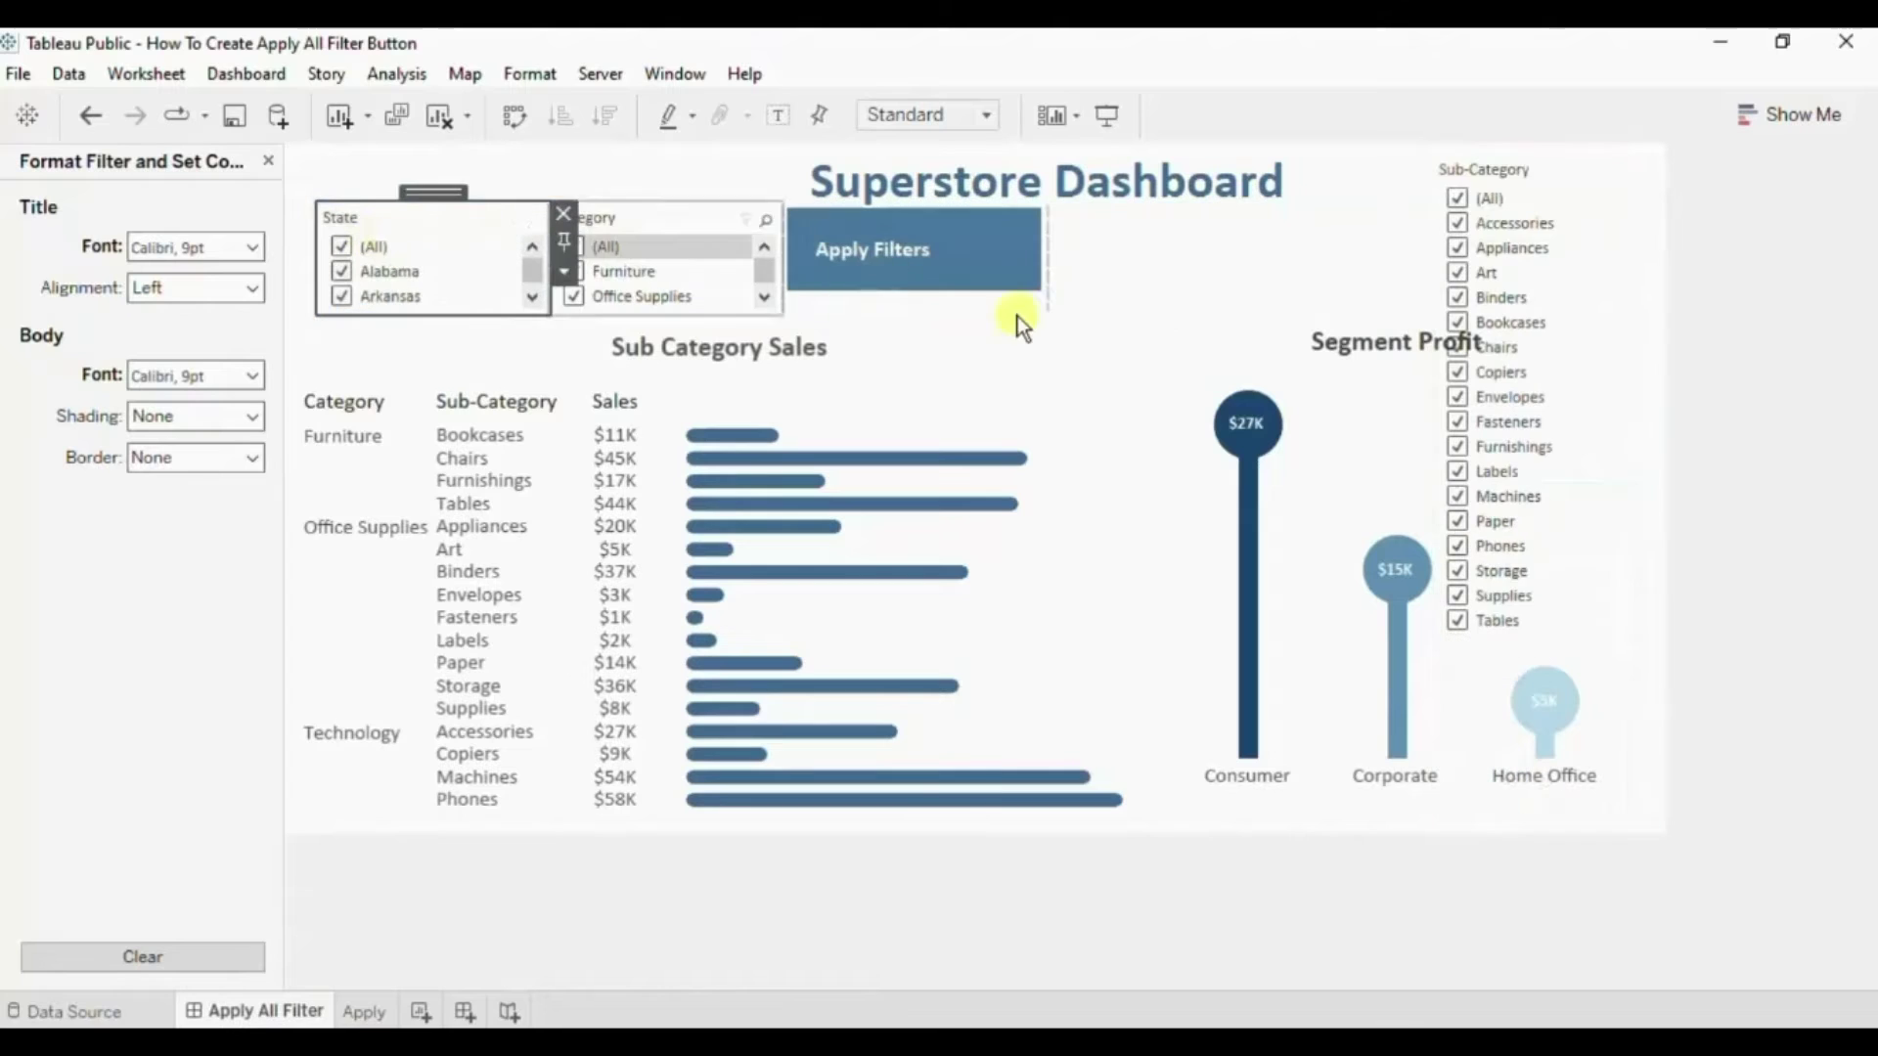
{"action": "left_click", "coordinate": [1560, 196]}
{"action": "left_click_drag", "start_coordinate": [1541, 163], "coordinate": [353, 240]}
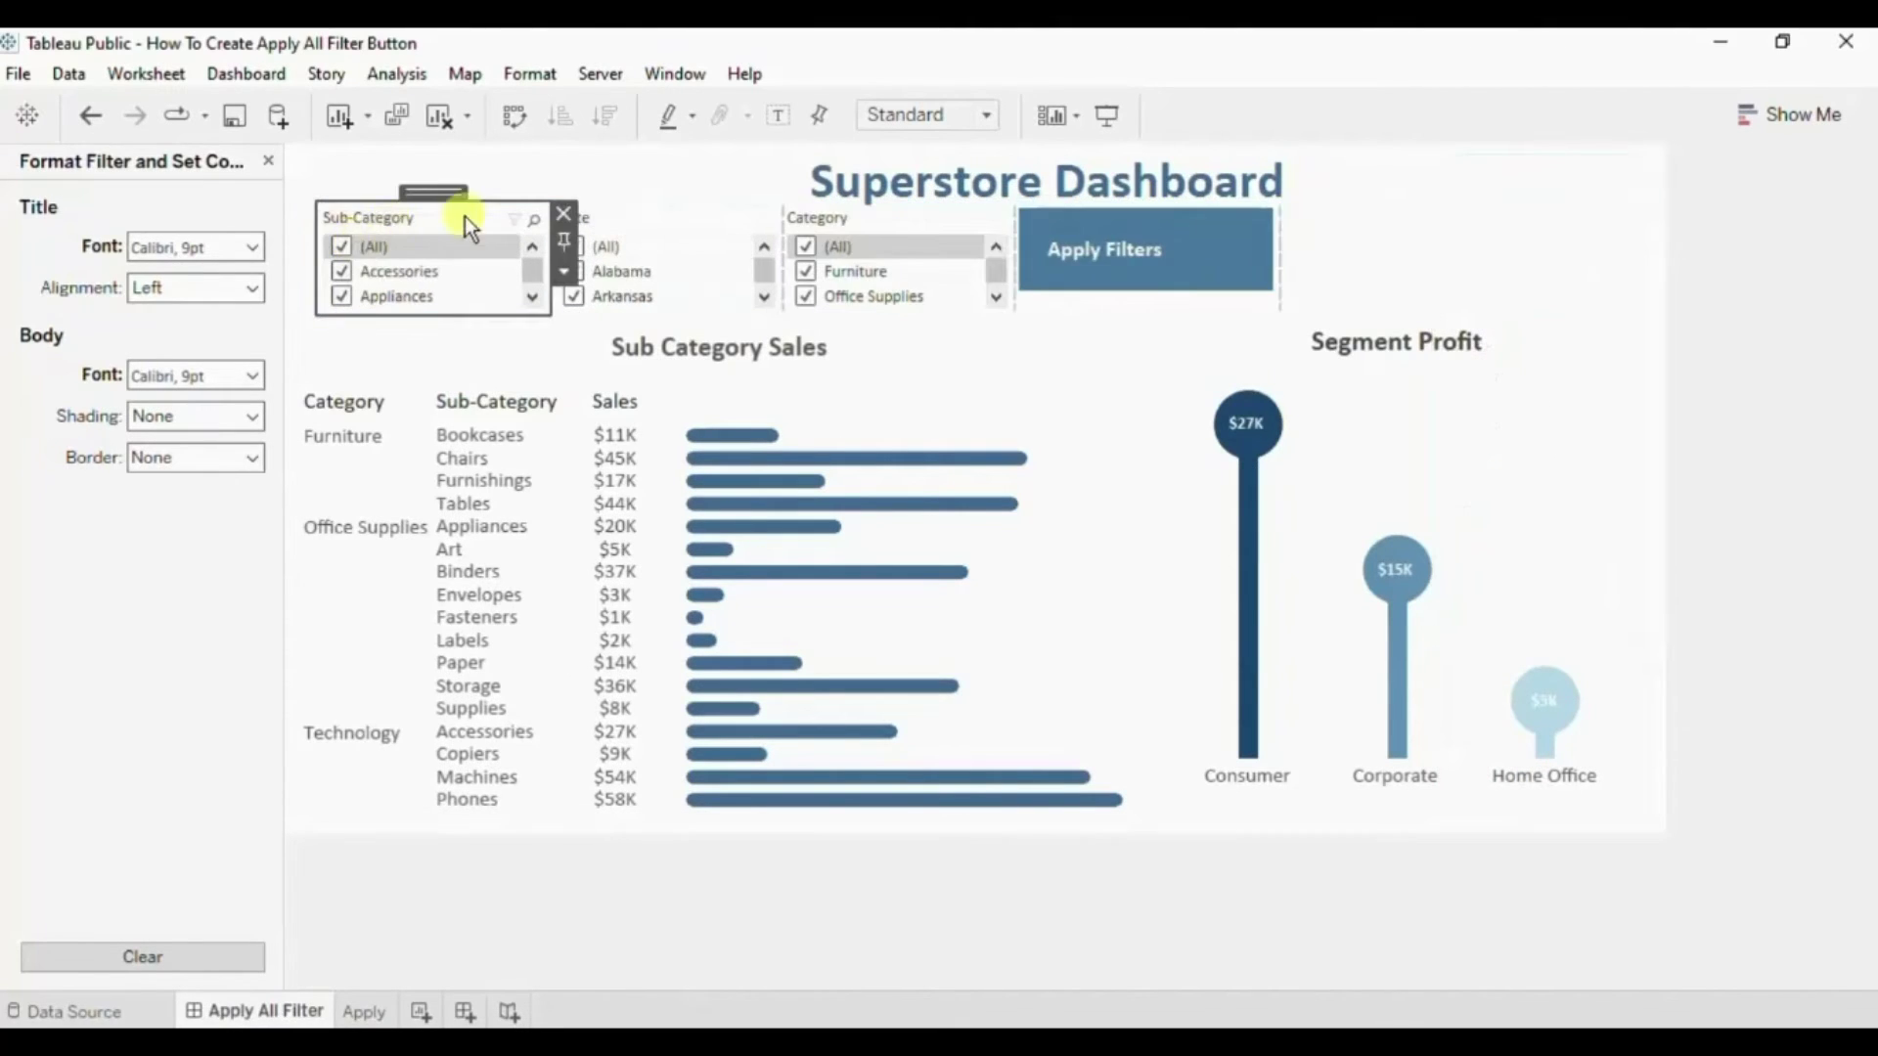
Show the Sub-Category filter as a Multiple Values (dropdown) control limited to Only Relevant Values.
{"action": "left_click", "coordinate": [562, 271]}
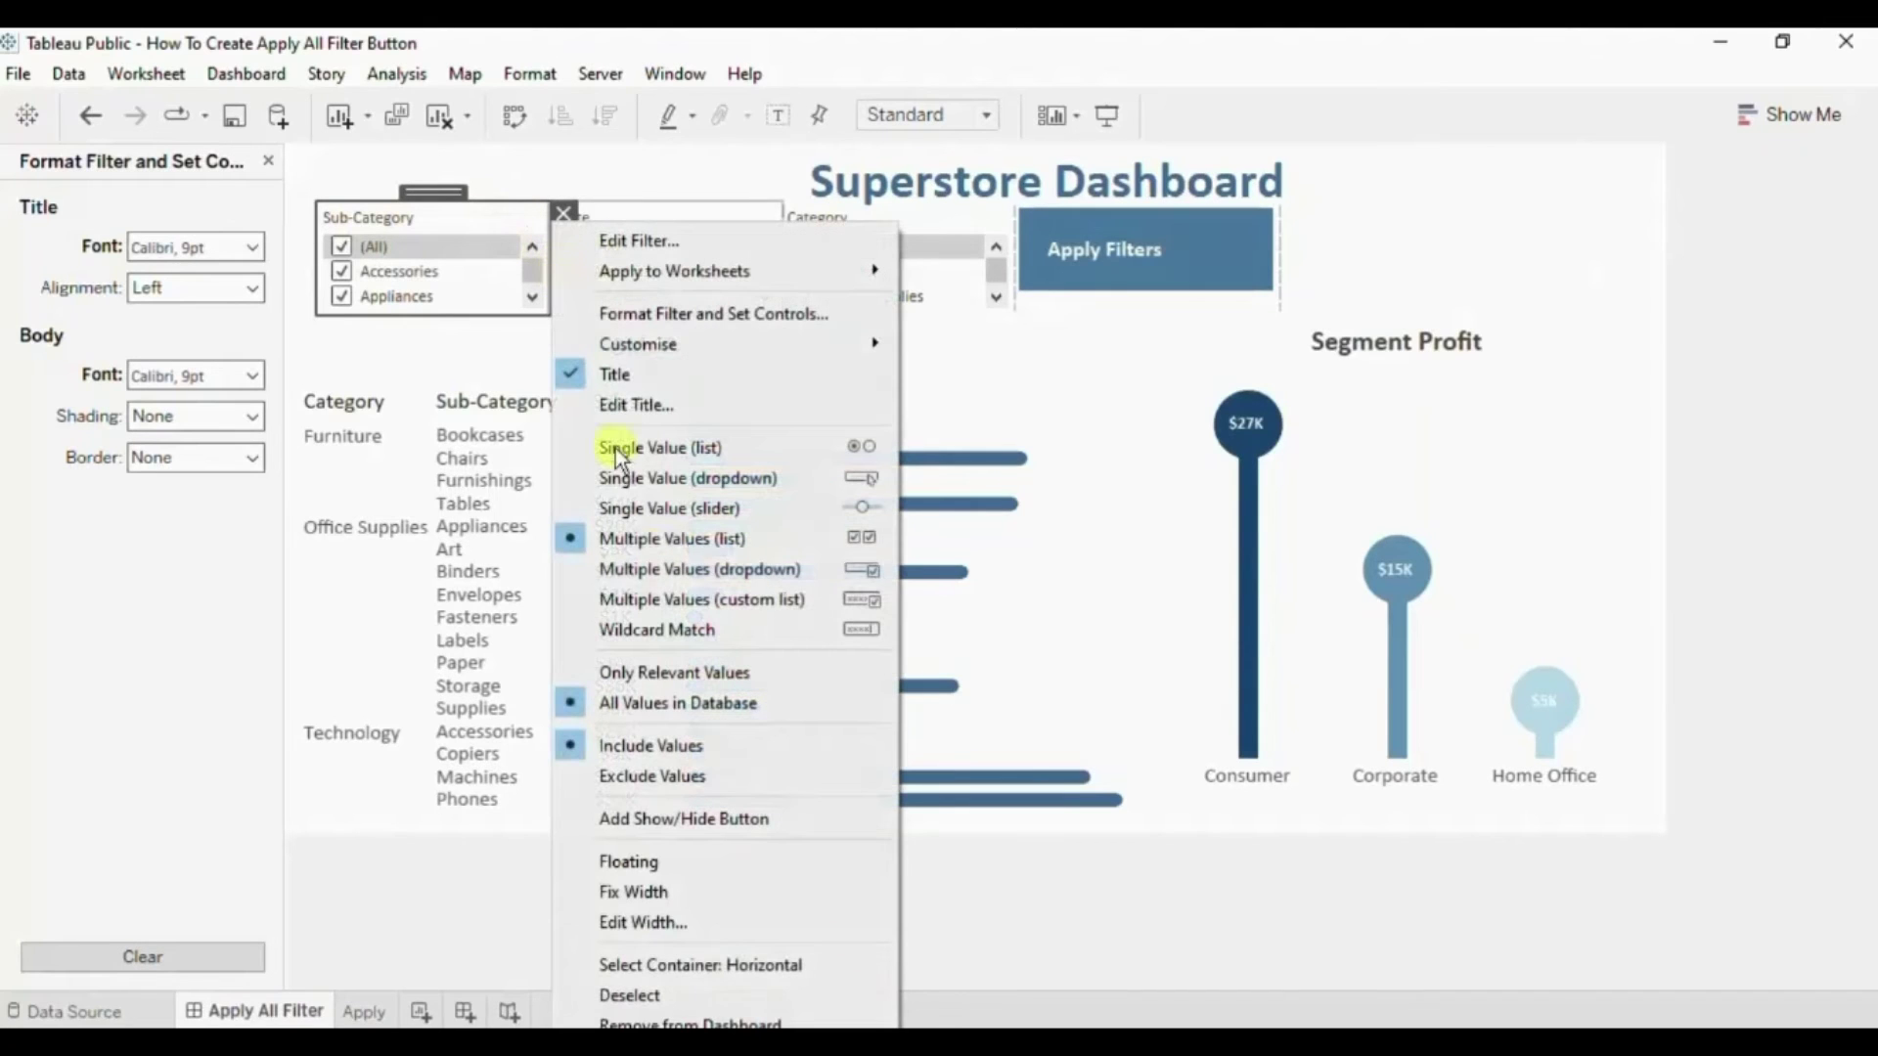
{"action": "left_click", "coordinate": [662, 572]}
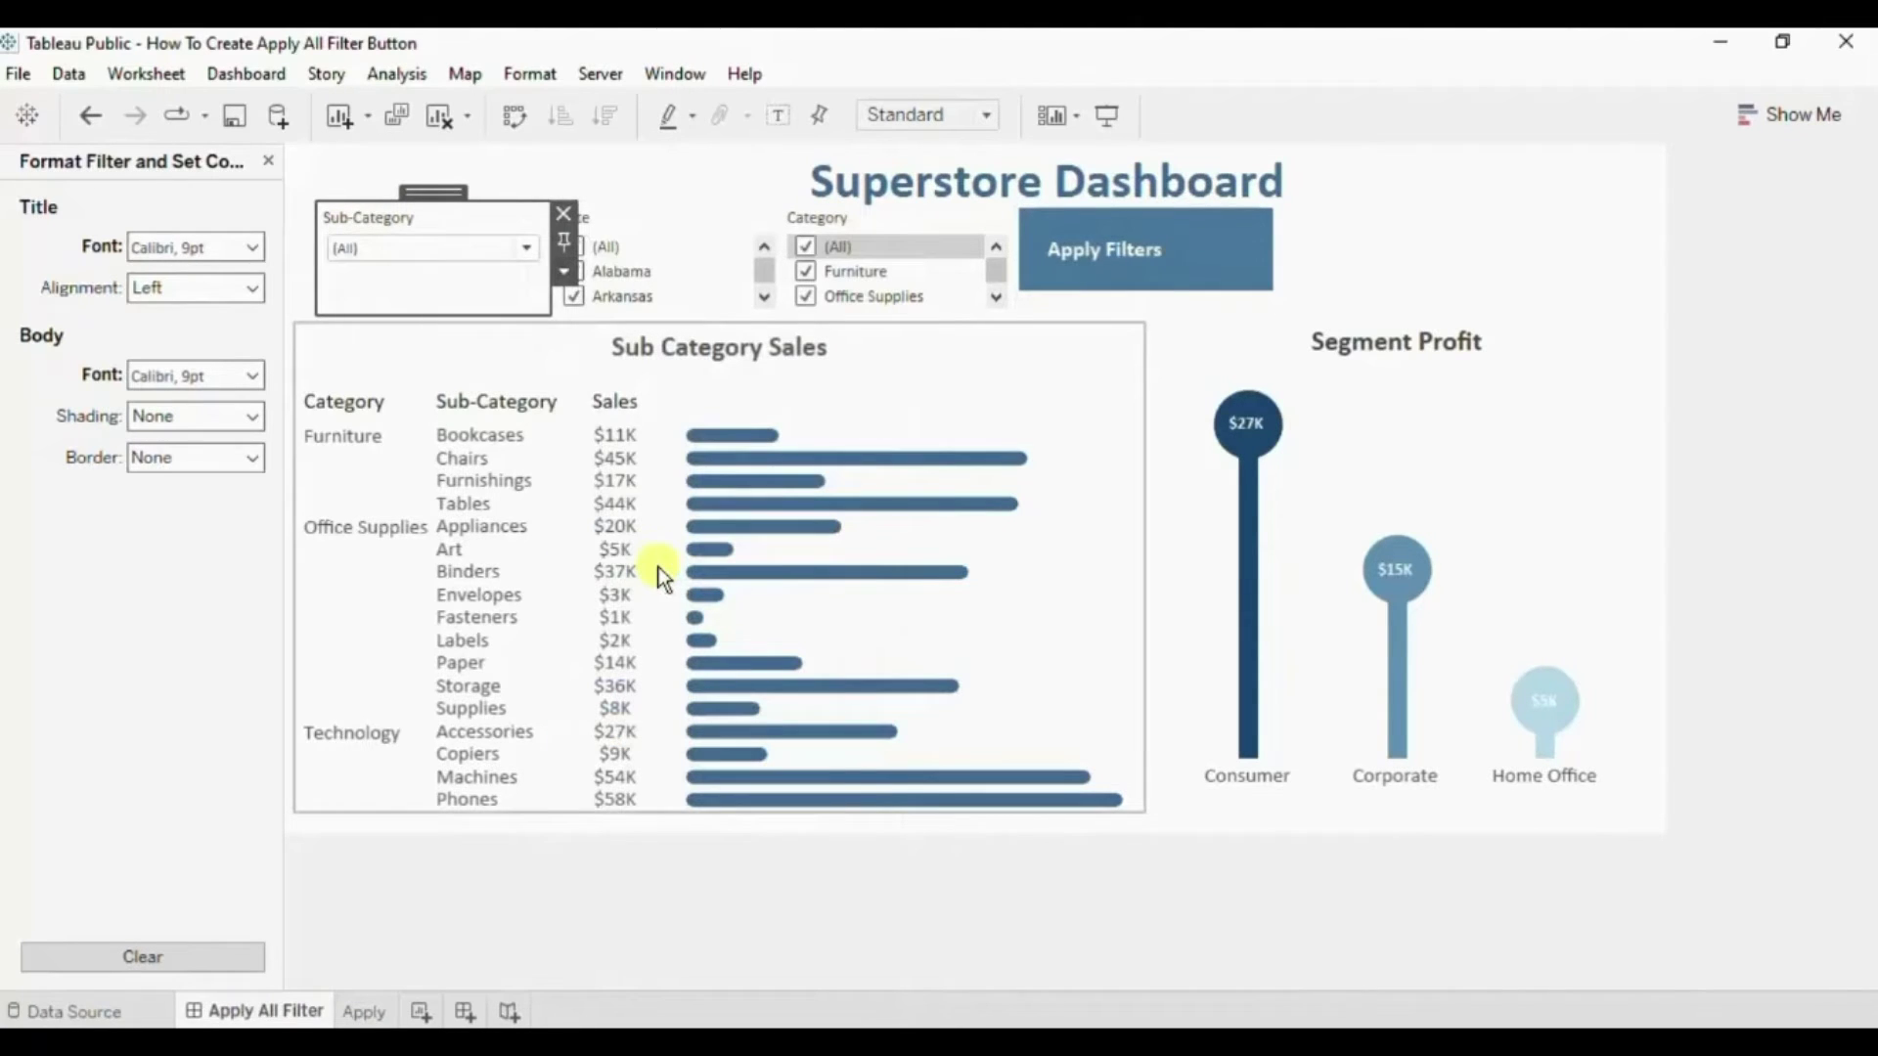
{"action": "left_click", "coordinate": [564, 272]}
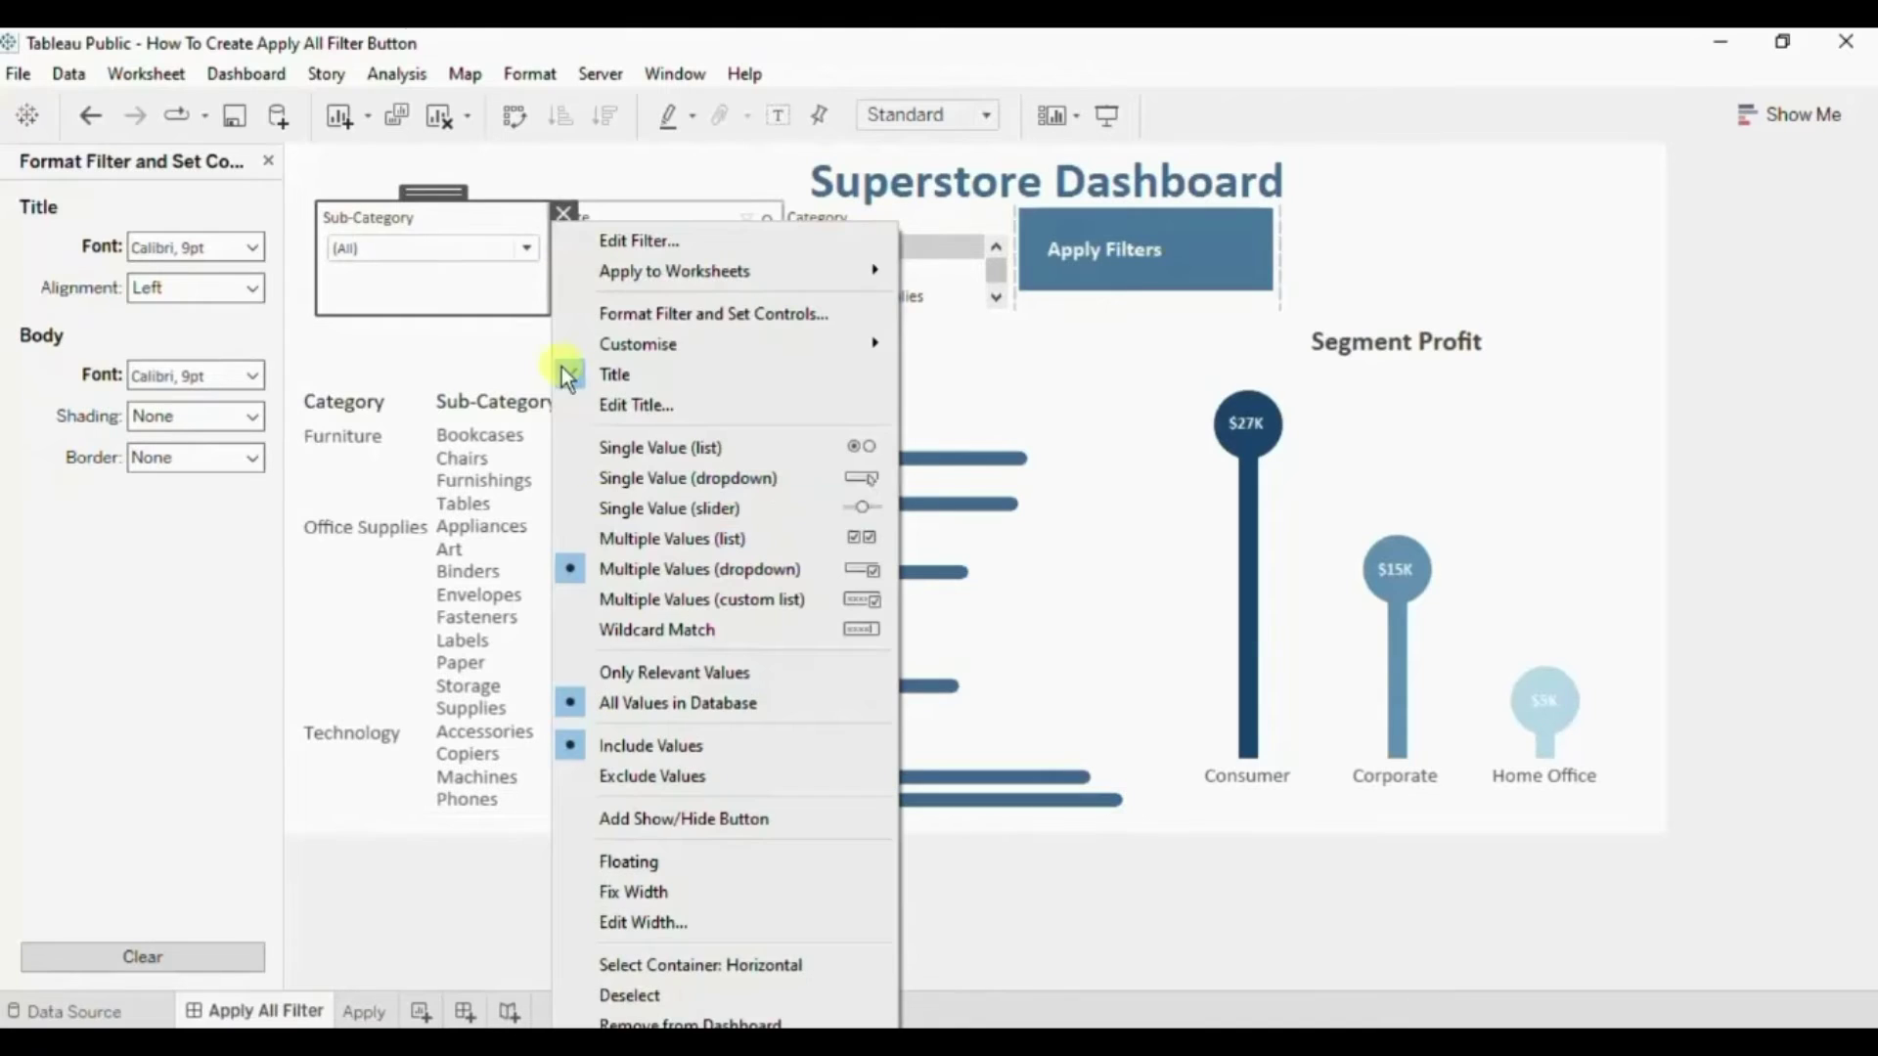
{"action": "left_click", "coordinate": [690, 674]}
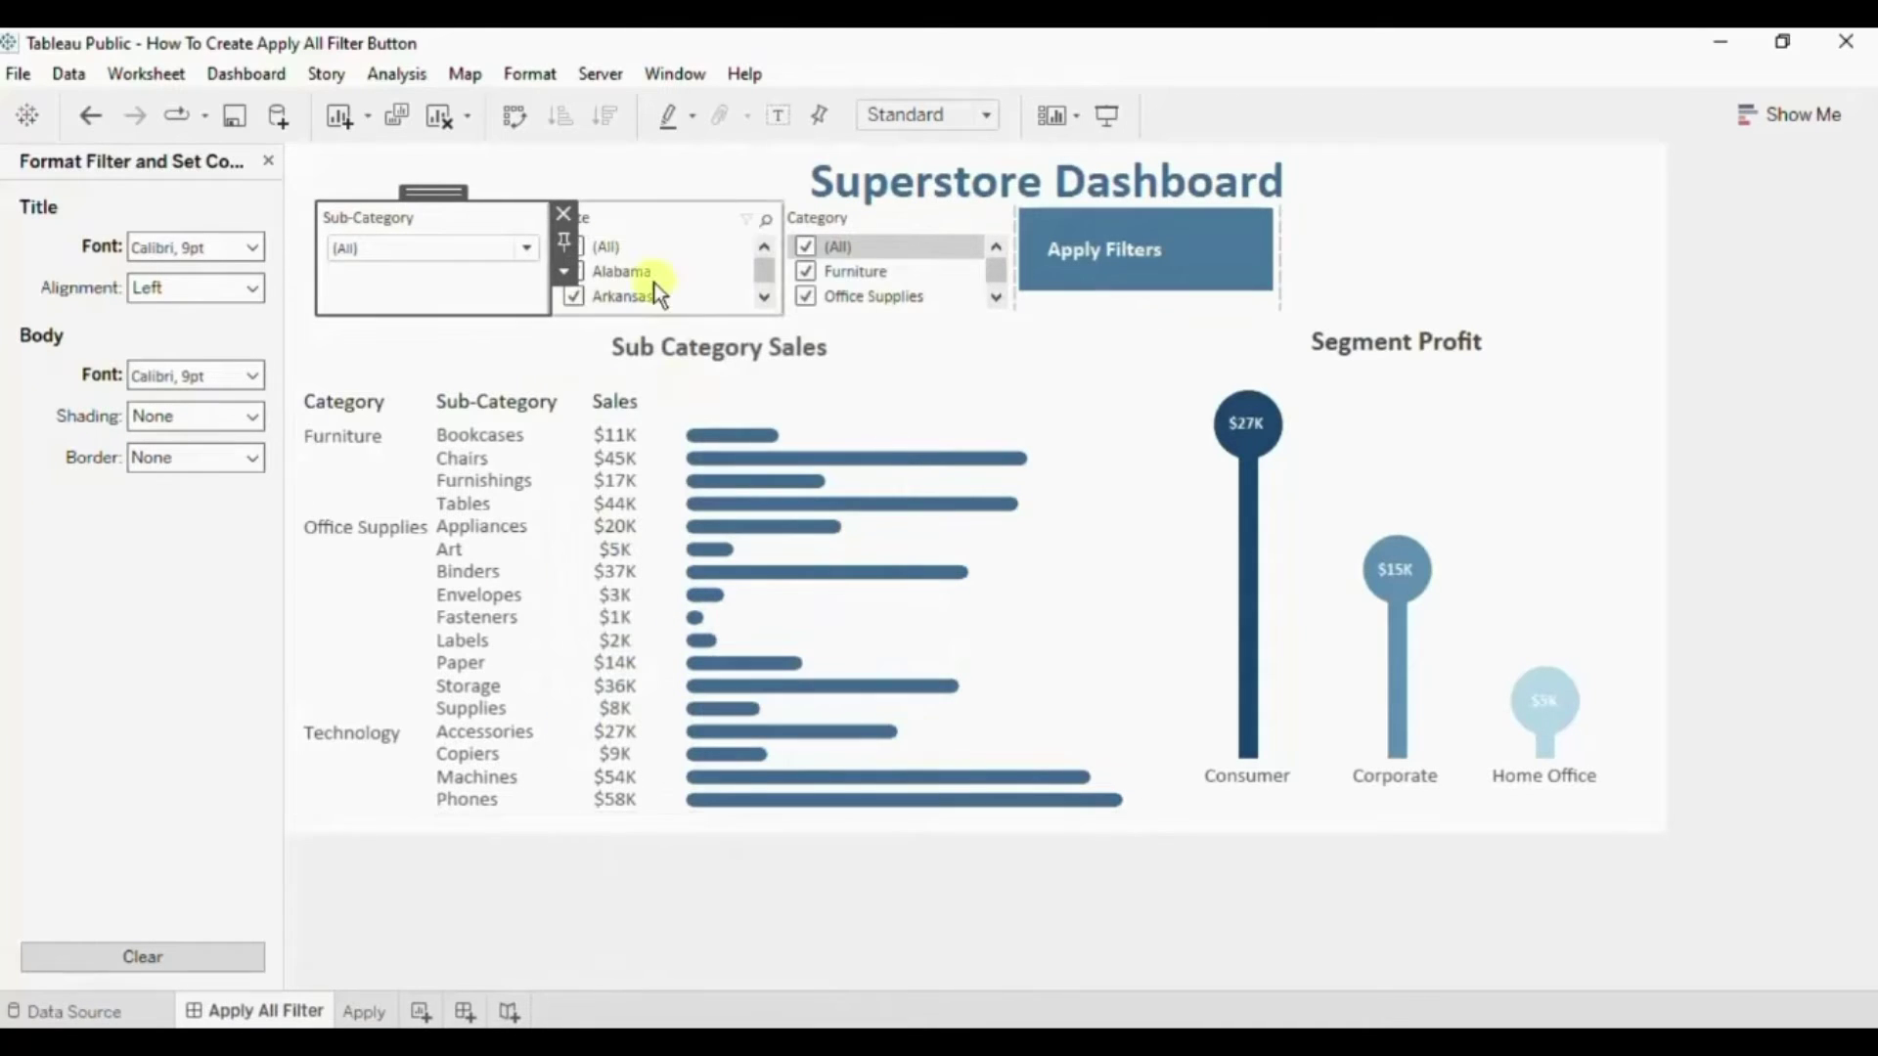
Show the State filter as a Multiple Values (dropdown) control limited to Only Relevant Values.
{"action": "left_click", "coordinate": [691, 224]}
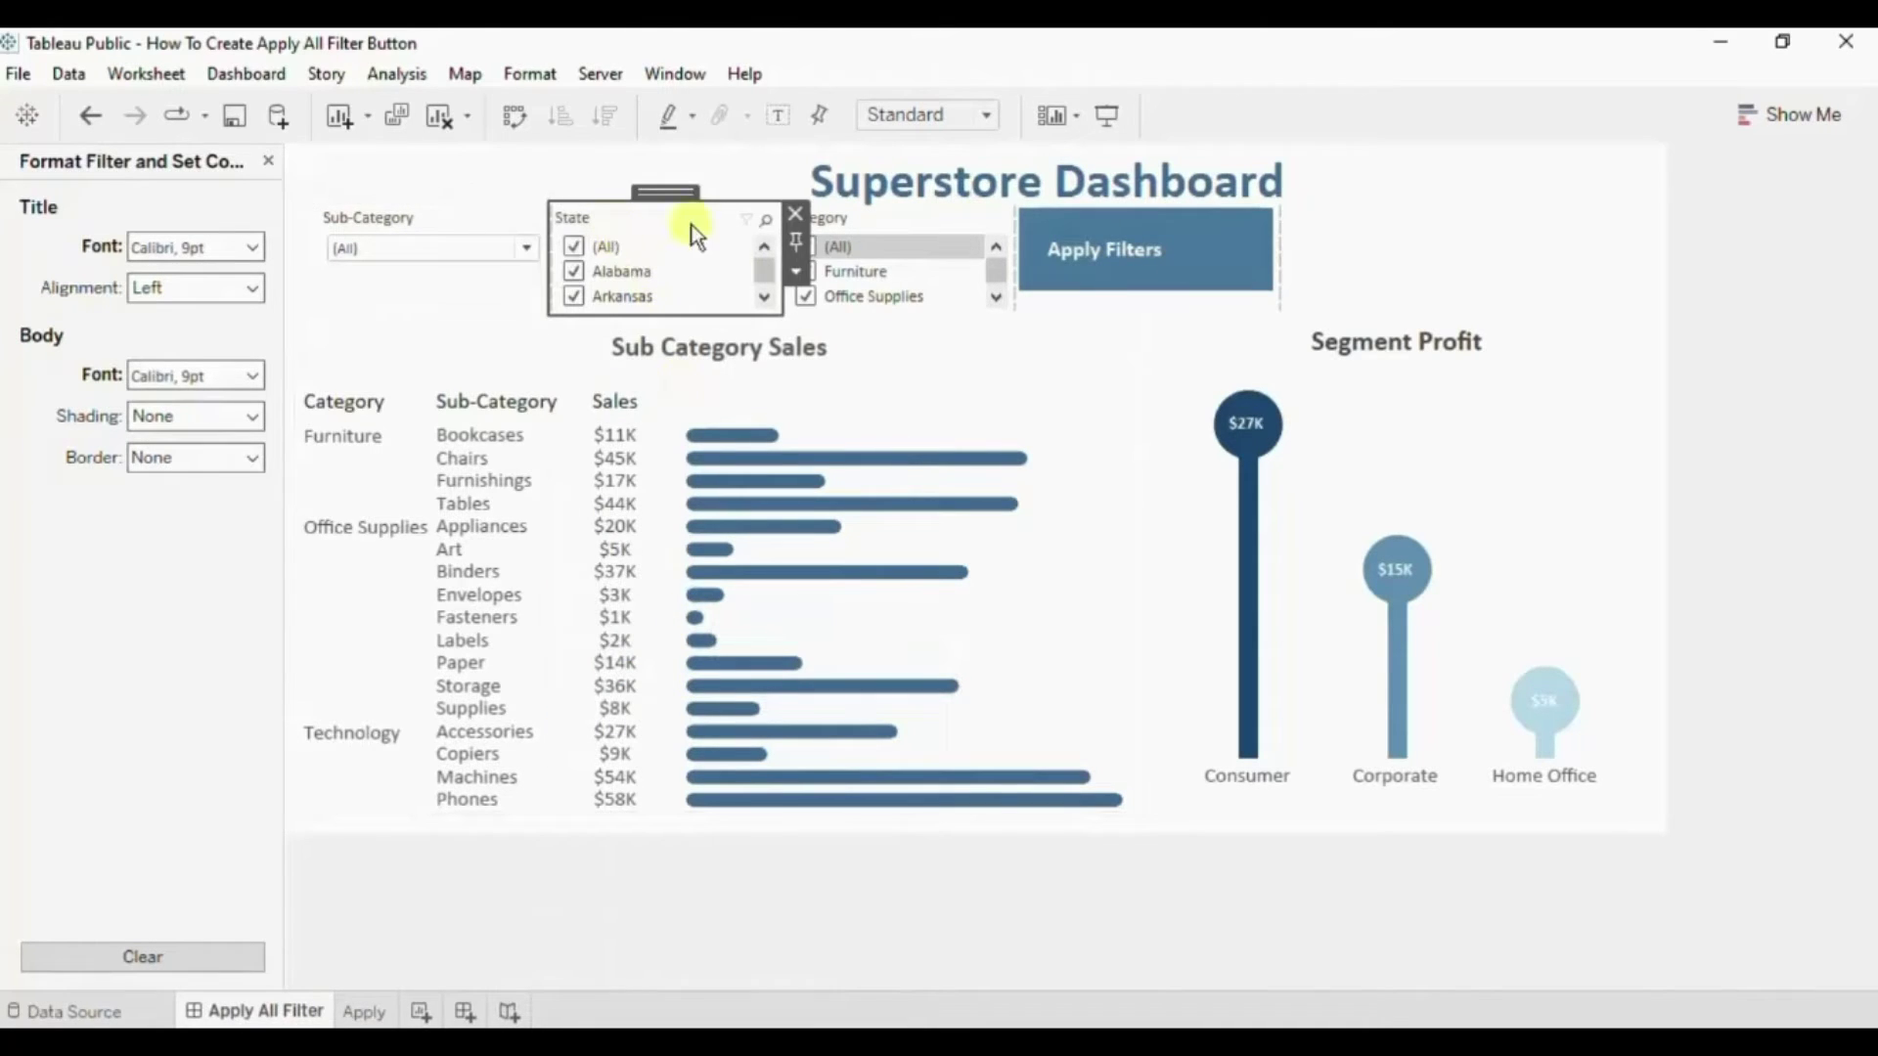
{"action": "left_click", "coordinate": [795, 272]}
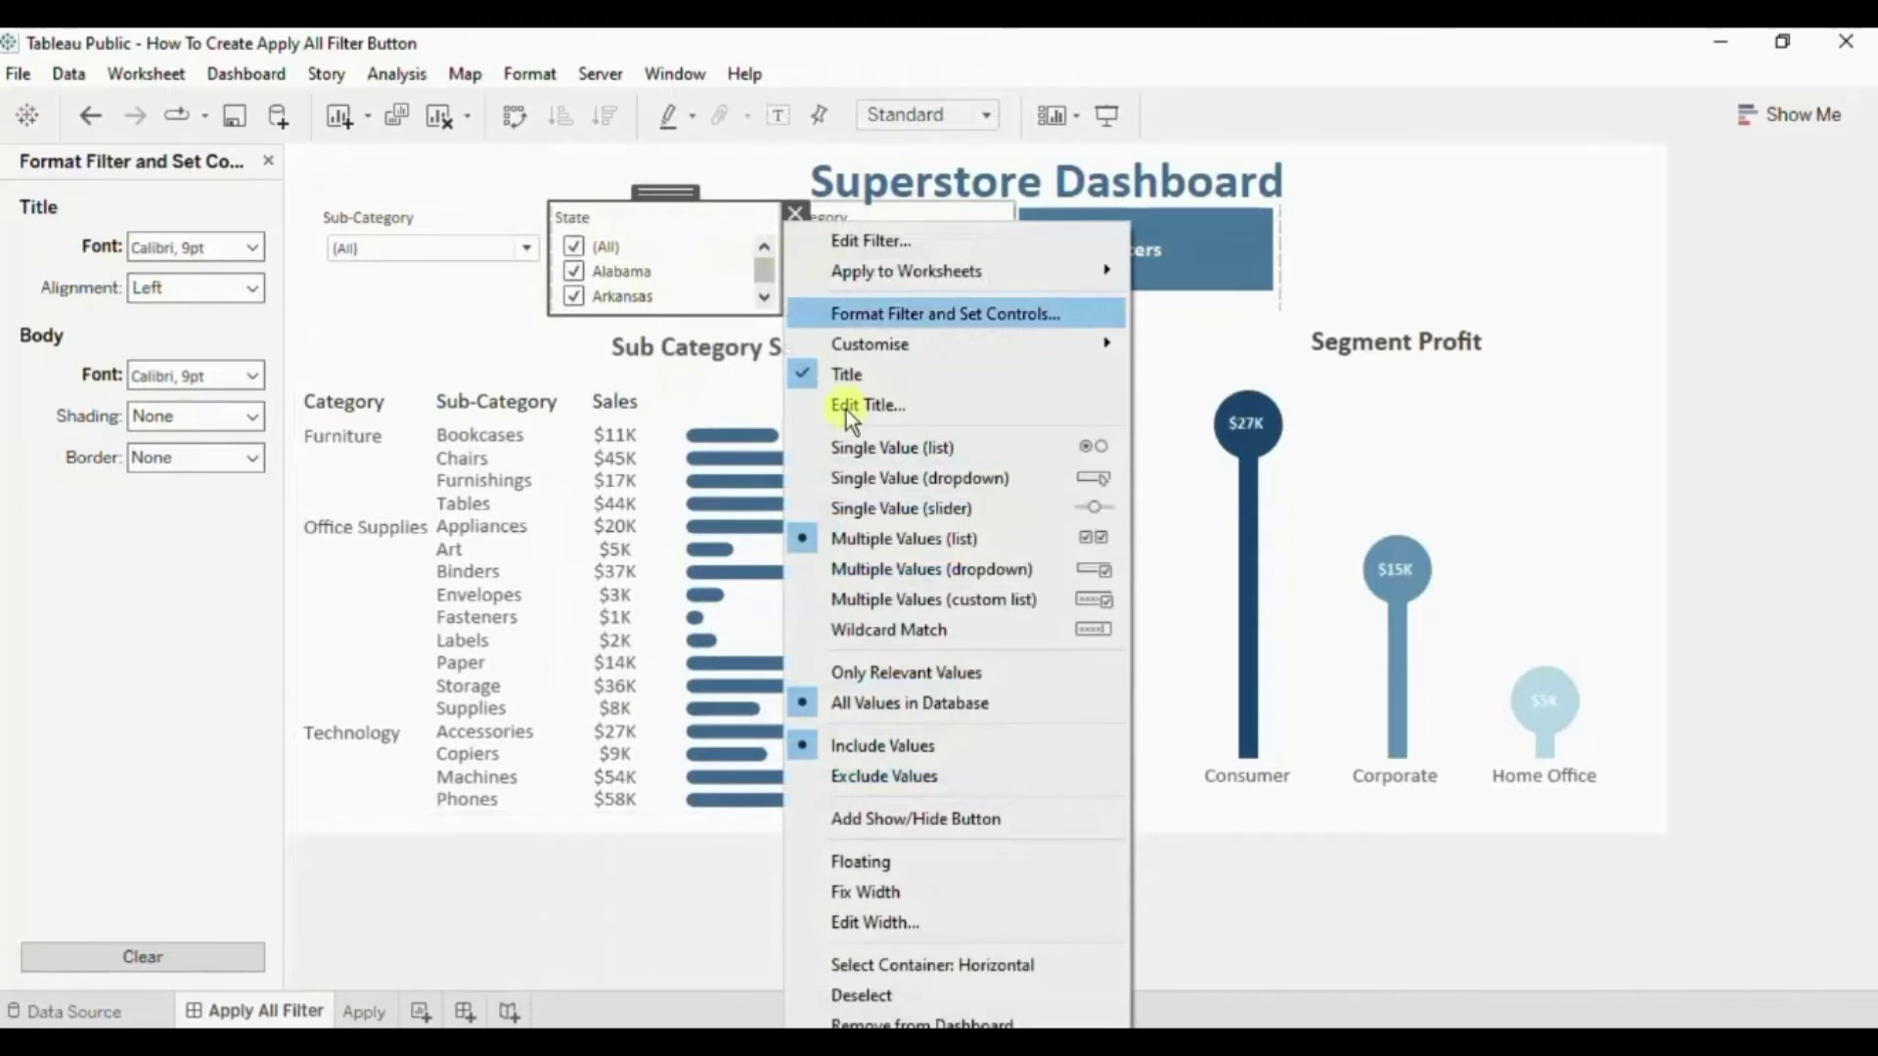
{"action": "left_click", "coordinate": [878, 569]}
{"action": "left_click", "coordinate": [790, 268]}
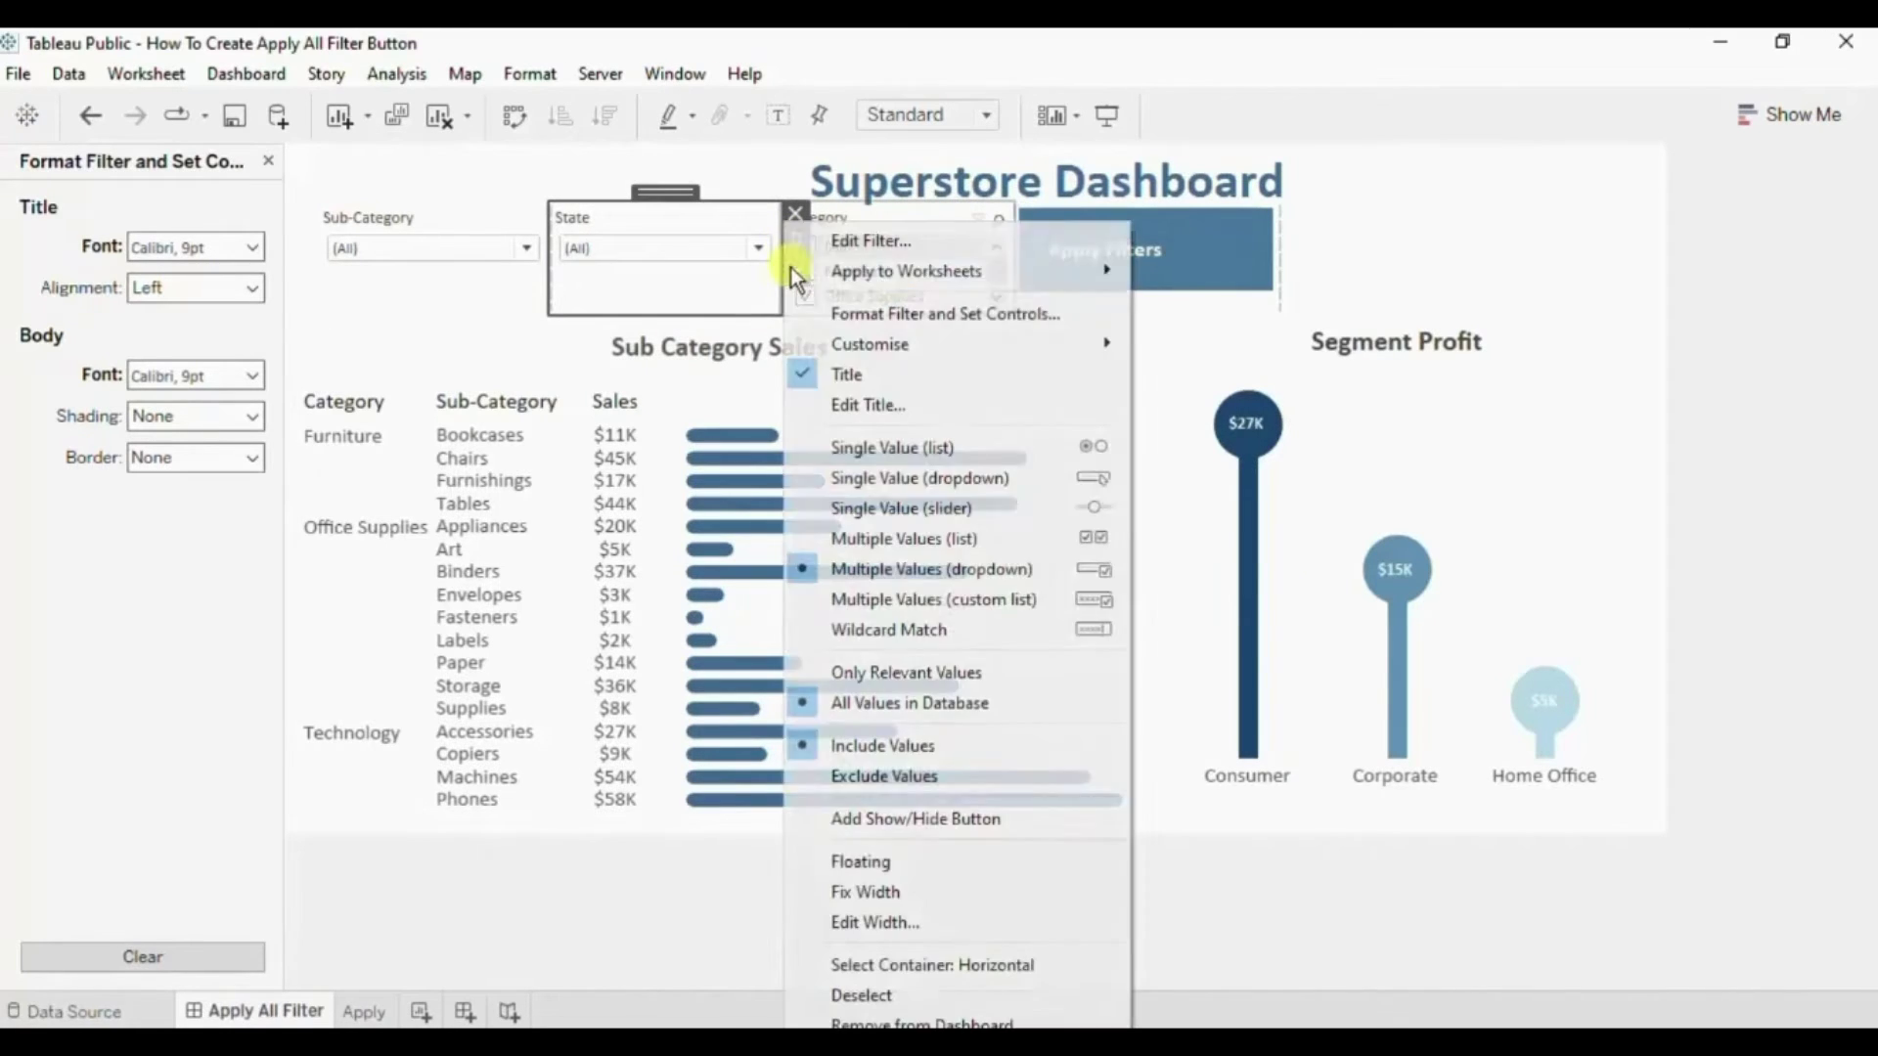
{"action": "left_click", "coordinate": [940, 671]}
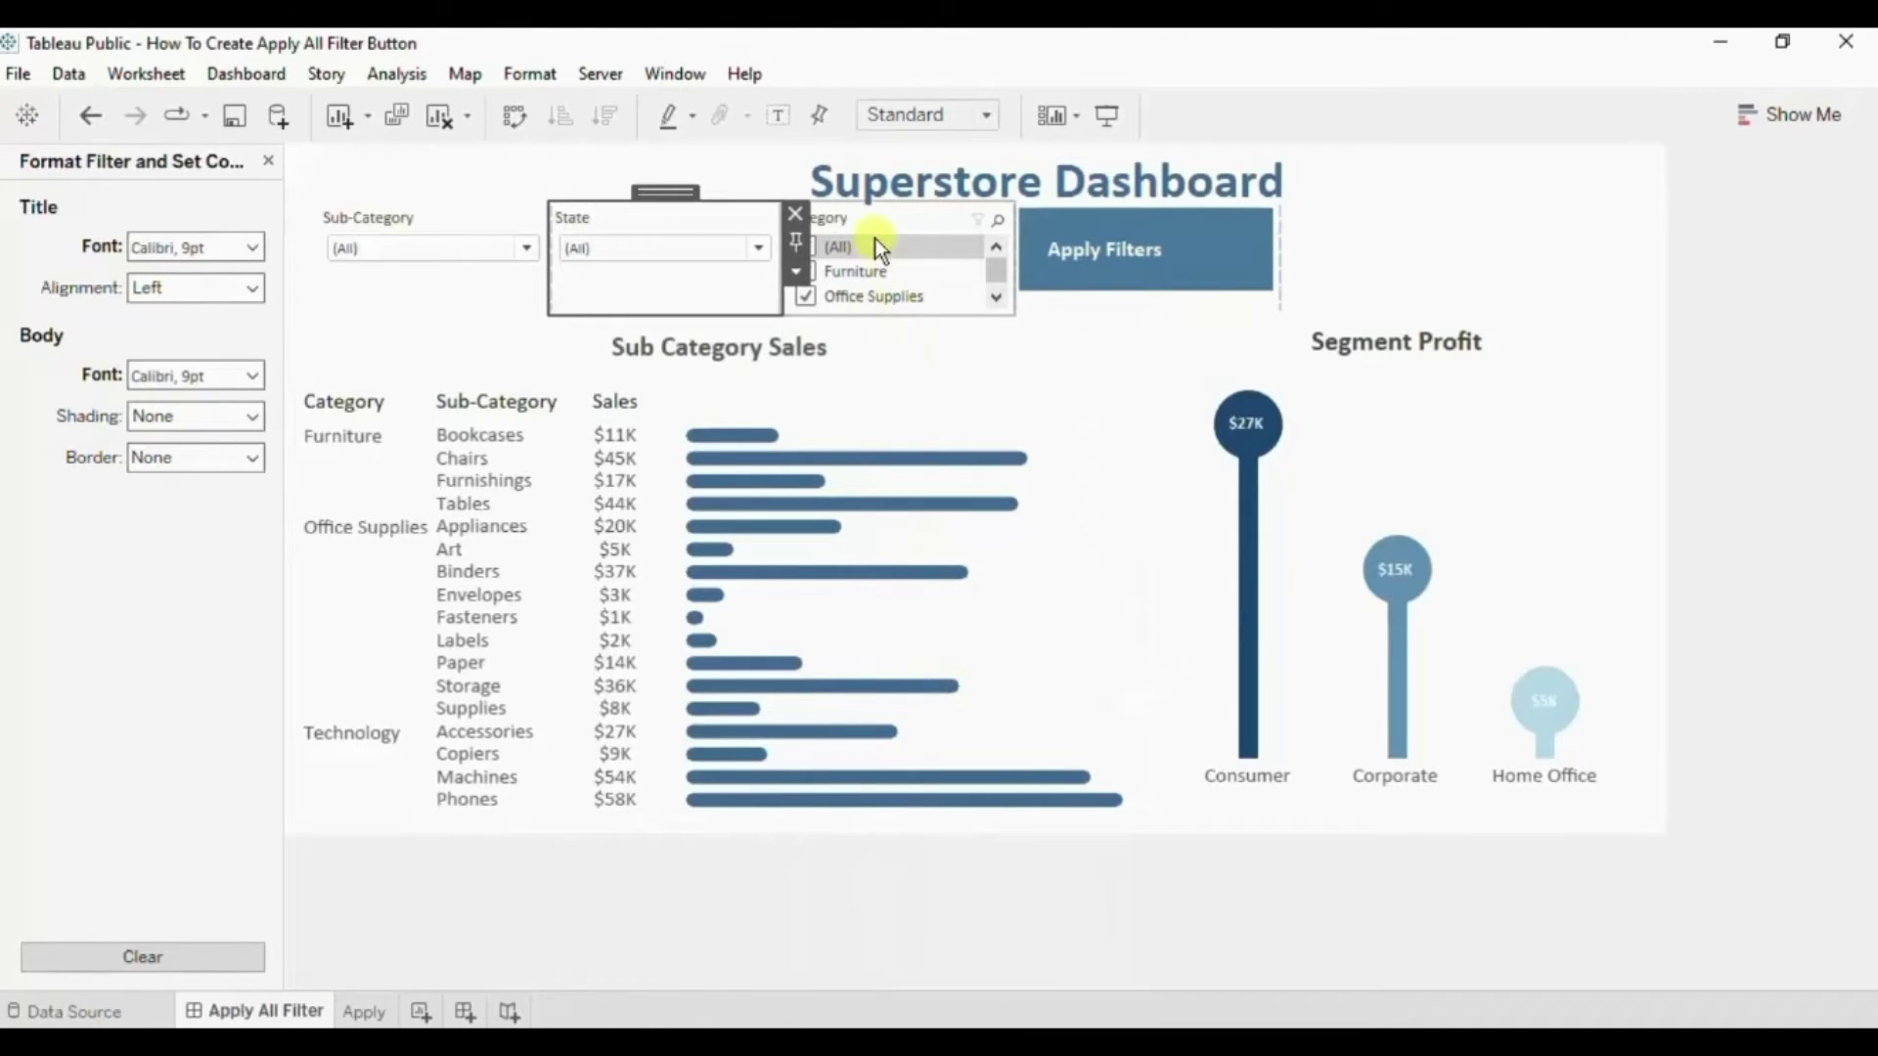
Show the Category filter as a Multiple Values (dropdown) control limited to Only Relevant Values.
{"action": "left_click", "coordinate": [847, 219]}
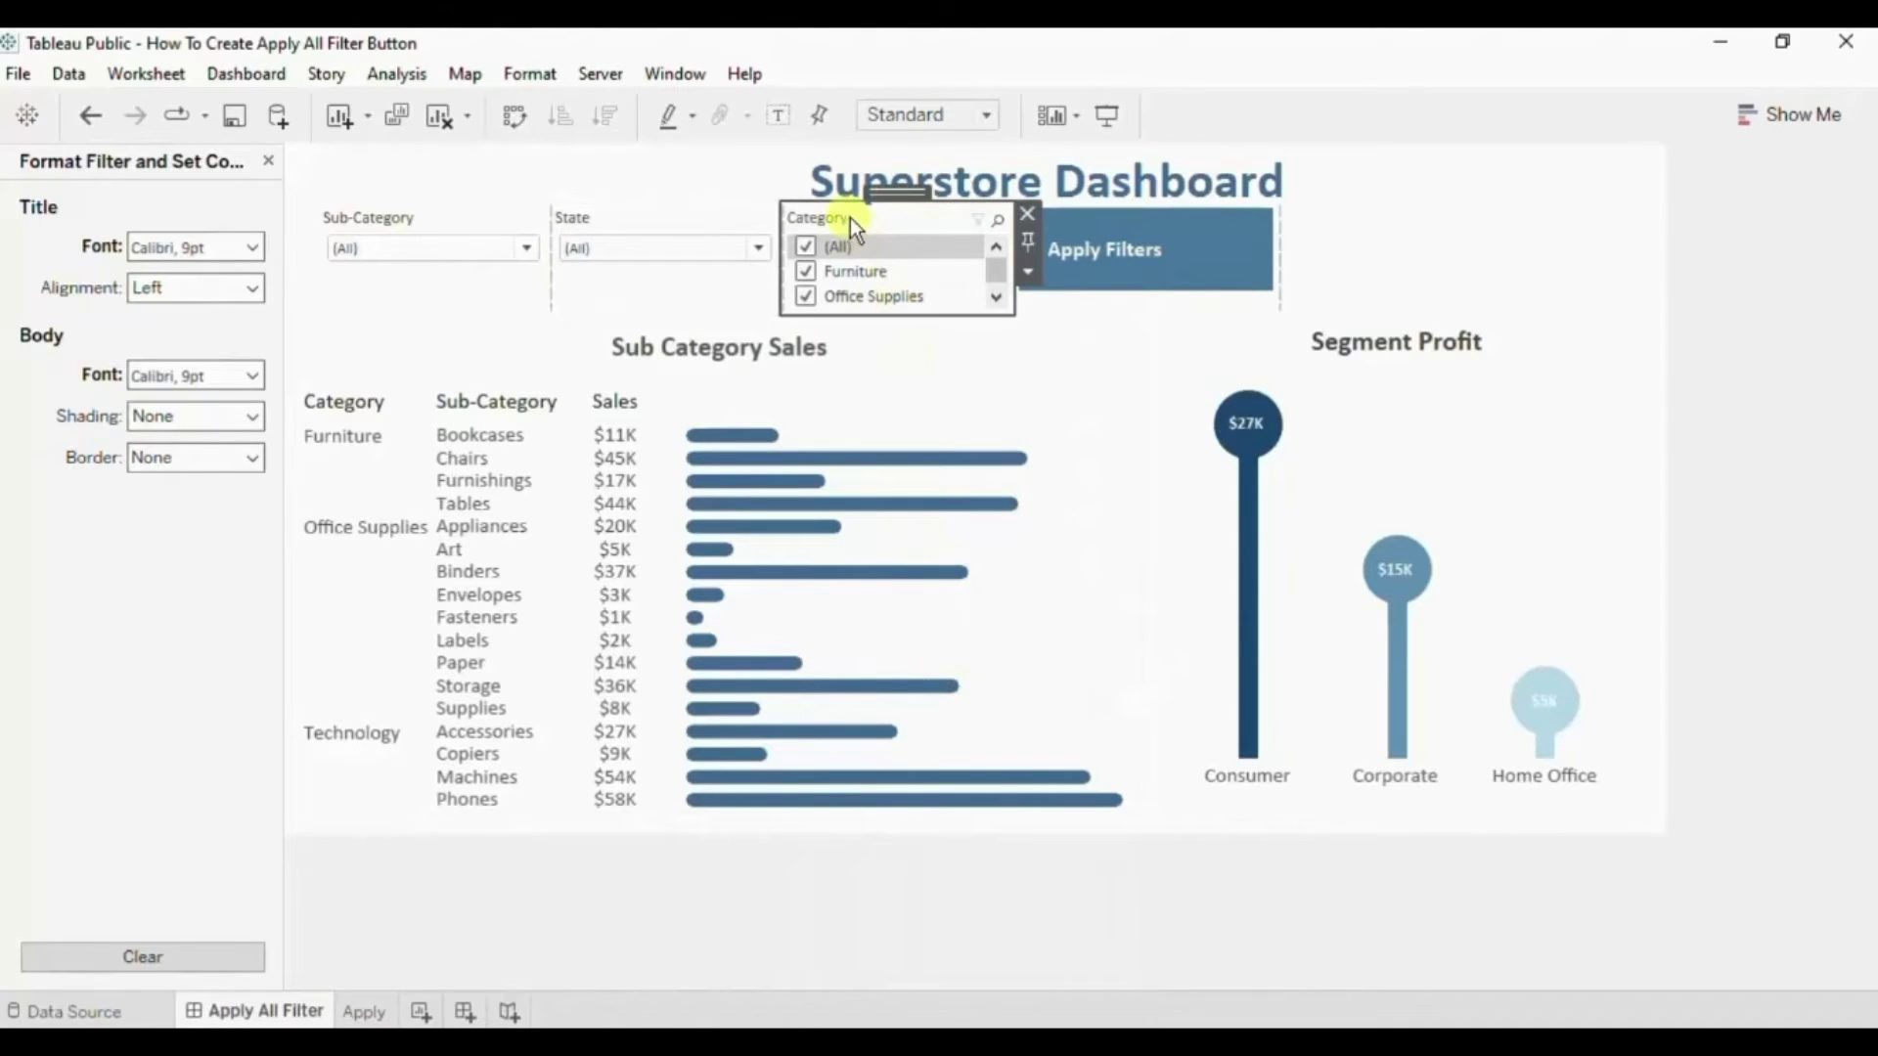
{"action": "left_click", "coordinate": [1023, 267]}
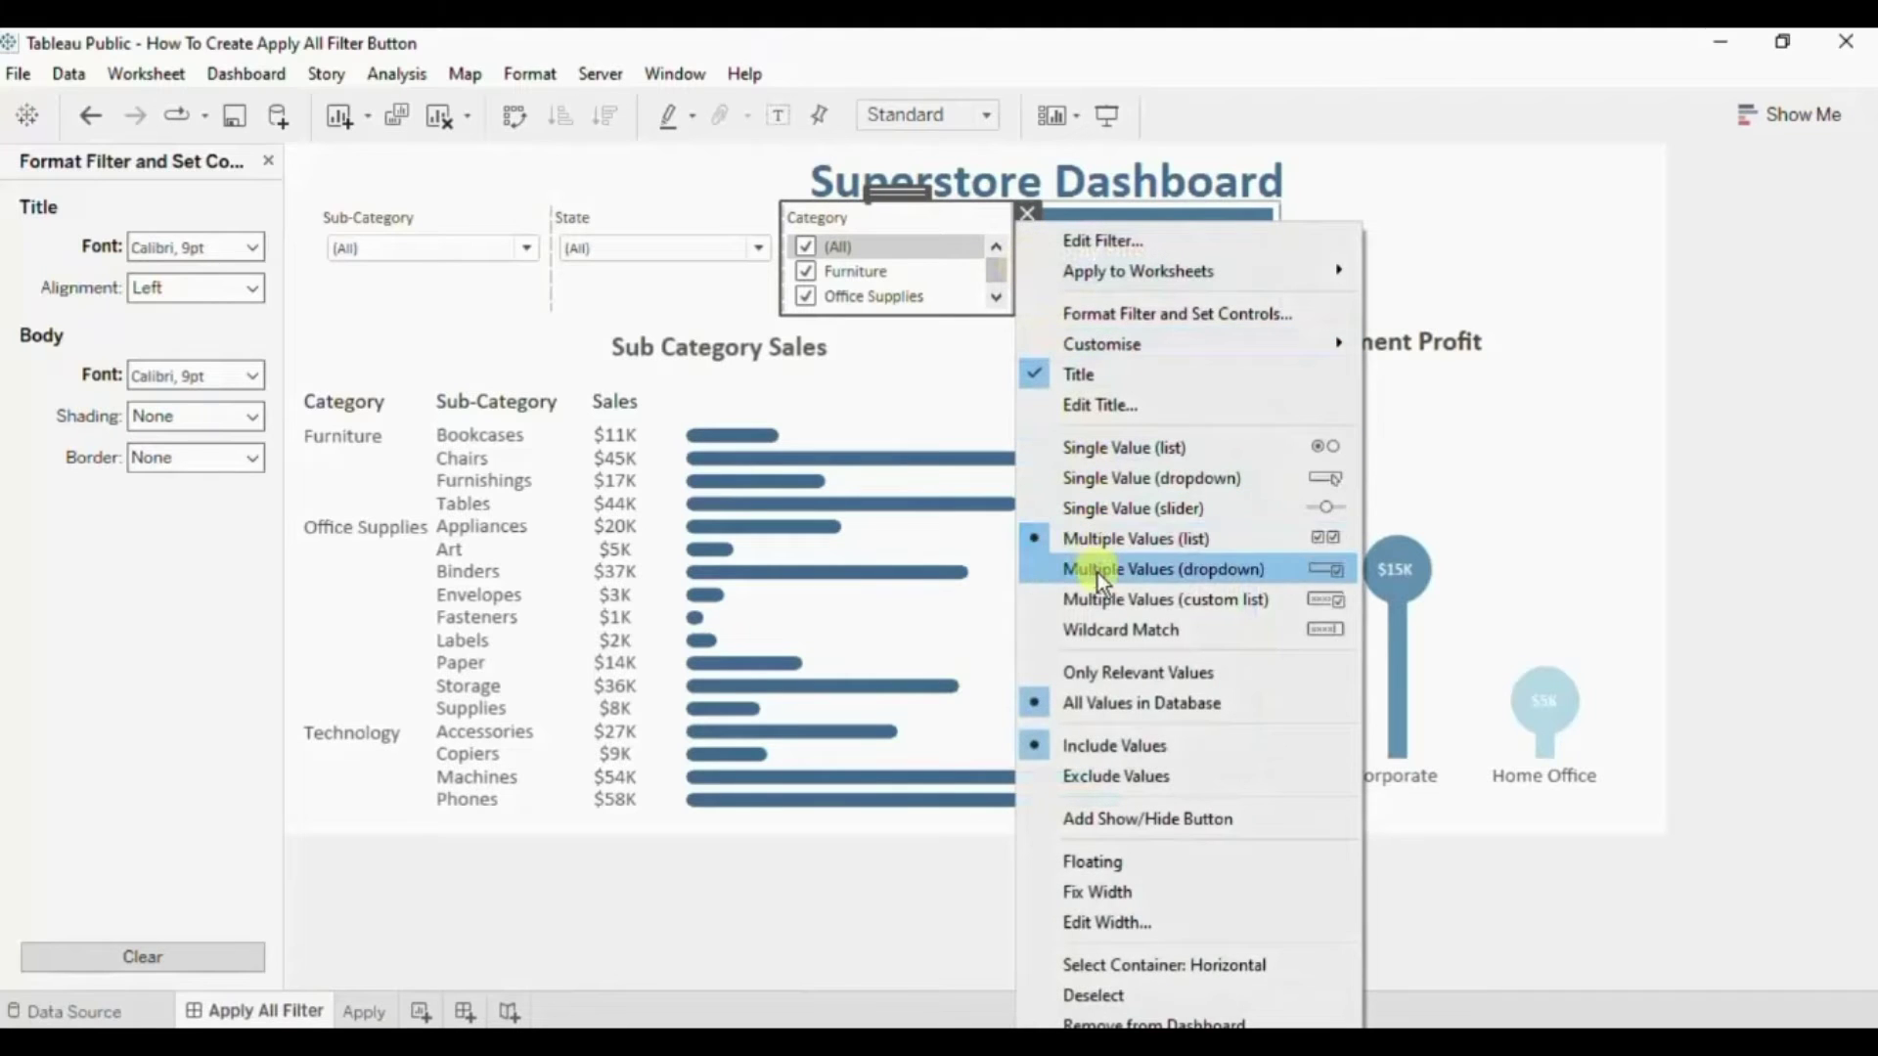
{"action": "left_click", "coordinate": [1098, 573]}
{"action": "left_click", "coordinate": [1028, 271]}
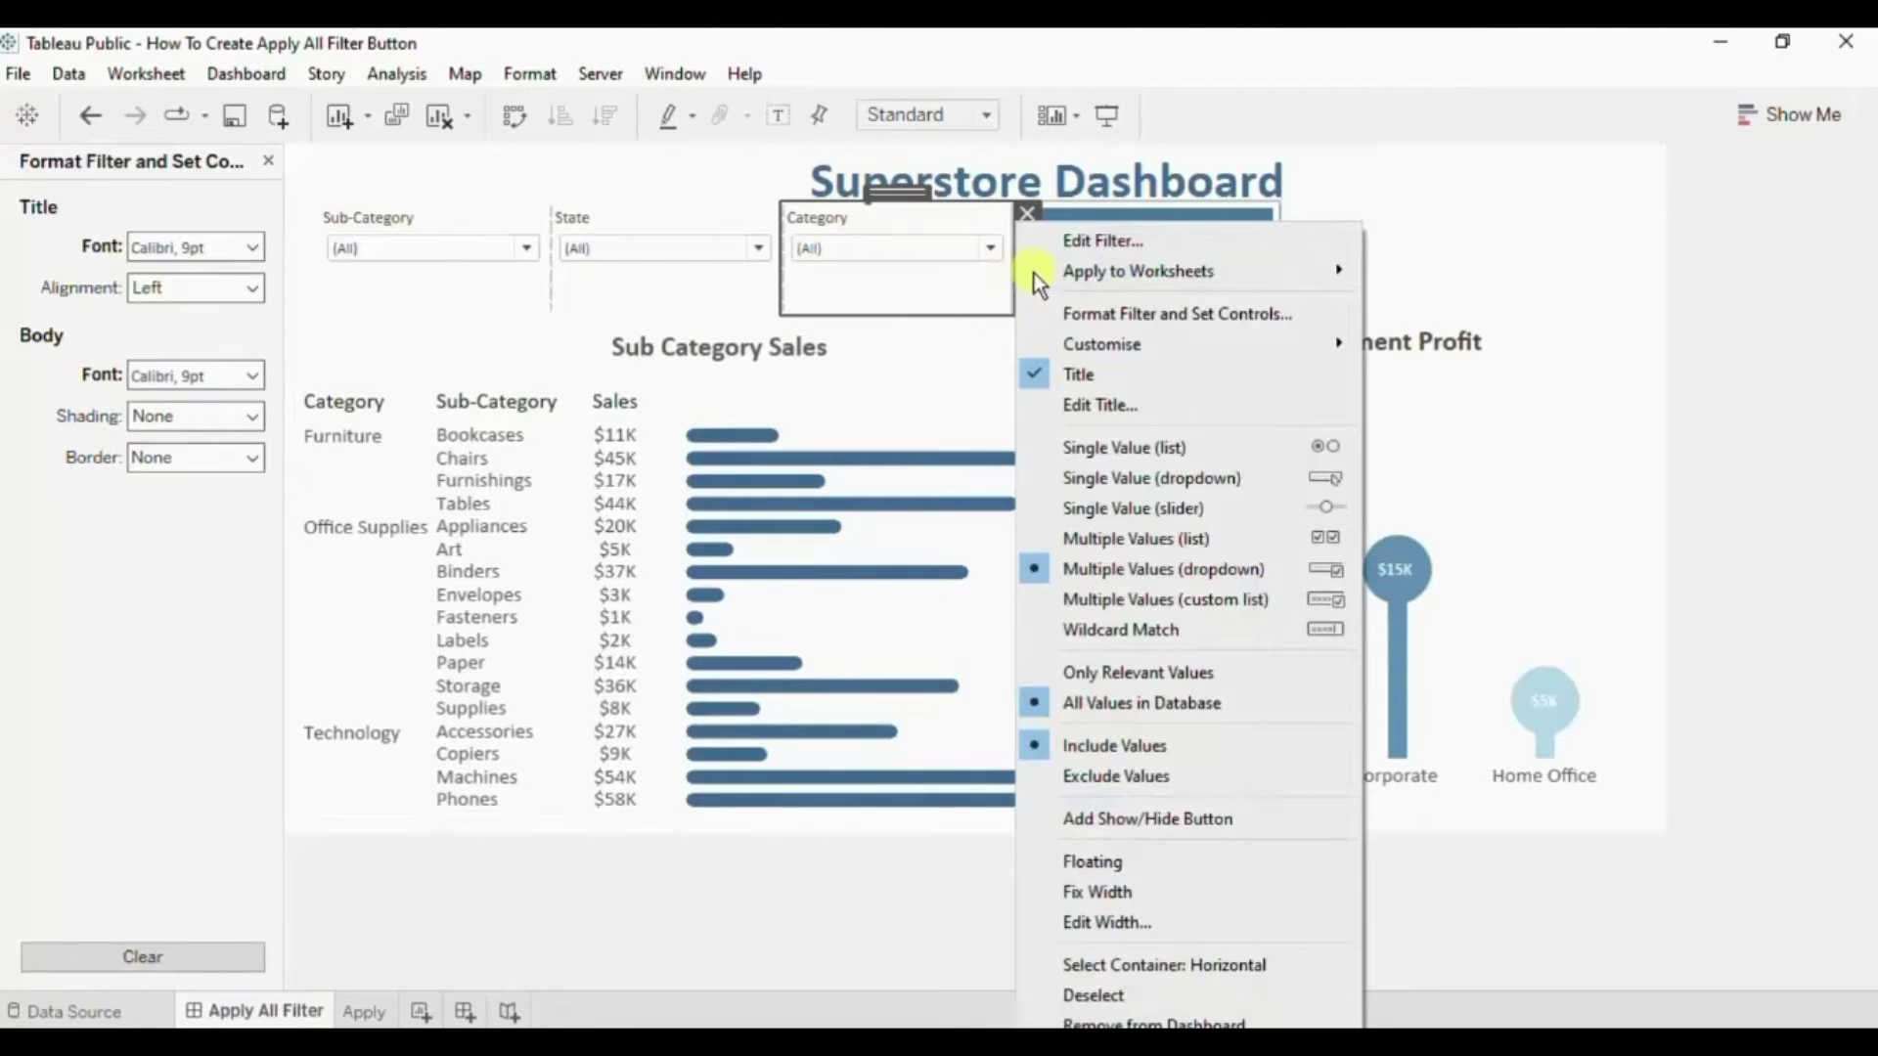
{"action": "left_click", "coordinate": [1091, 673]}
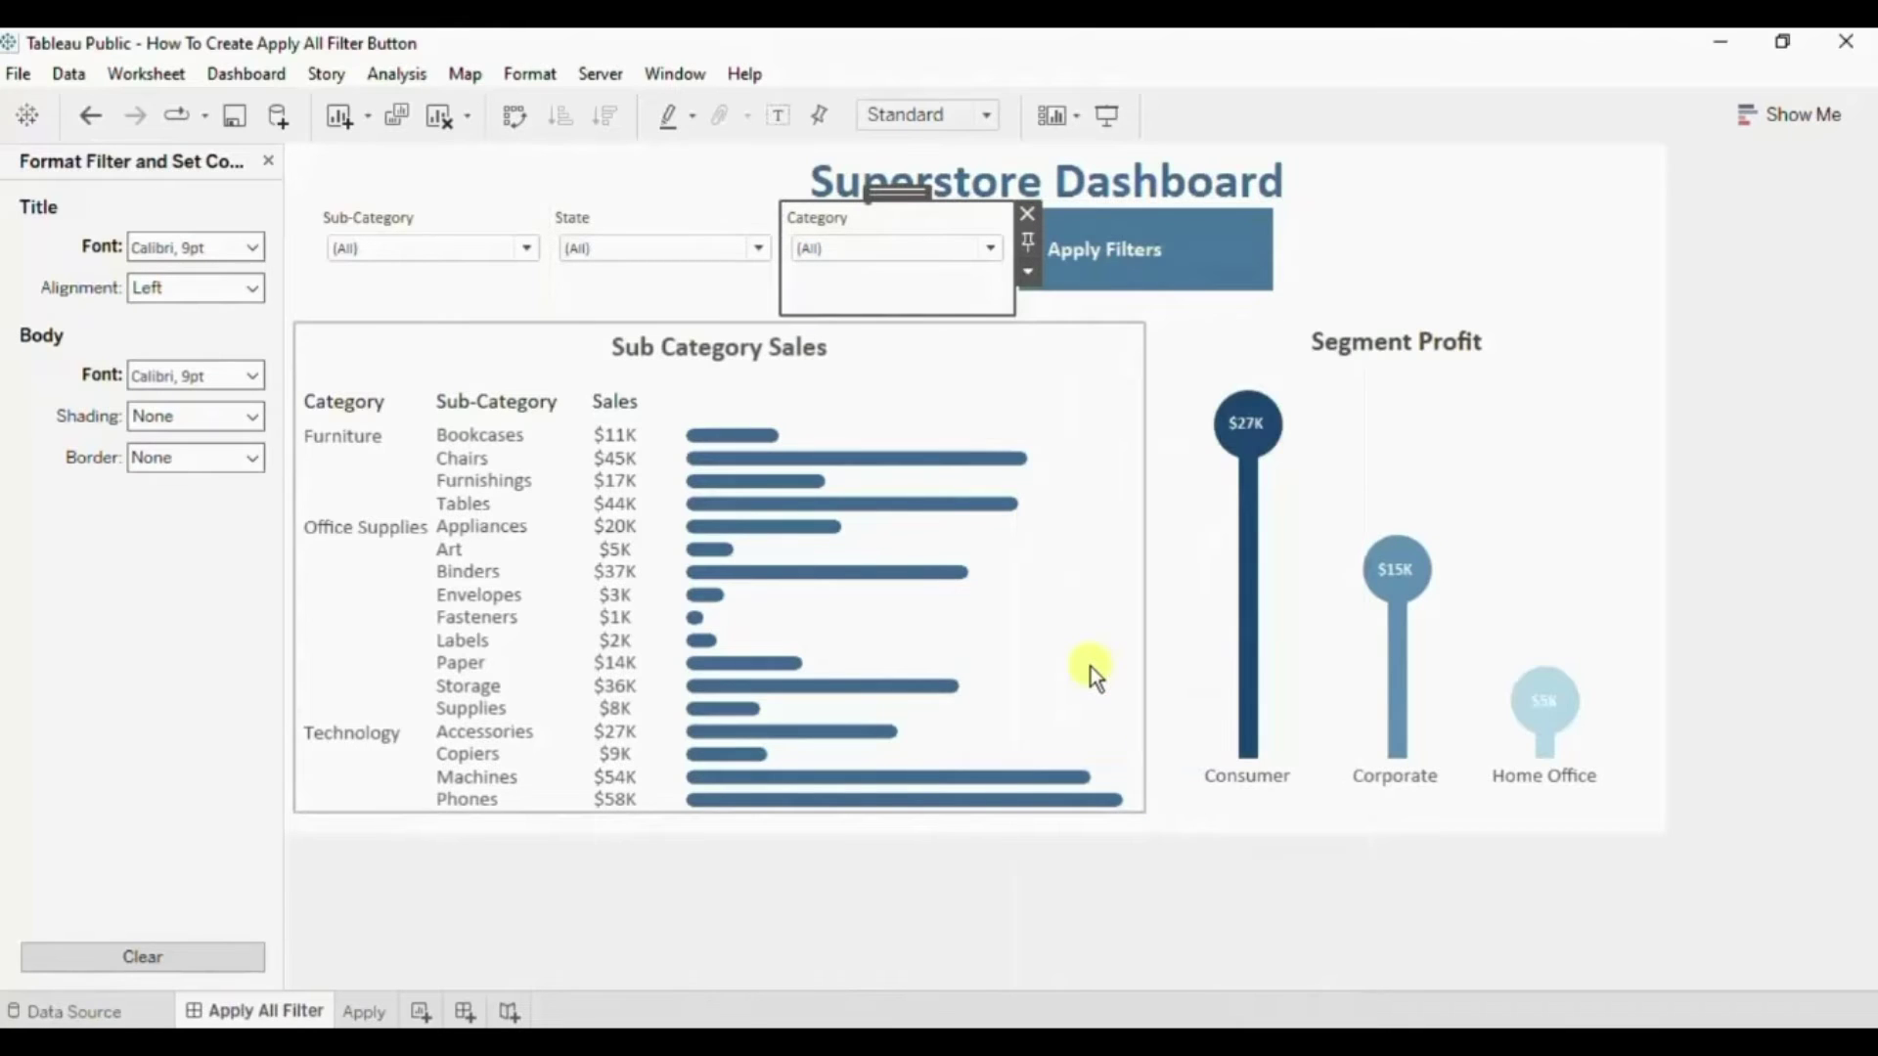
Try excluding Accessories, Appliances and Art in the Sub-Category filter and restore all its values.
{"action": "left_click", "coordinate": [429, 213]}
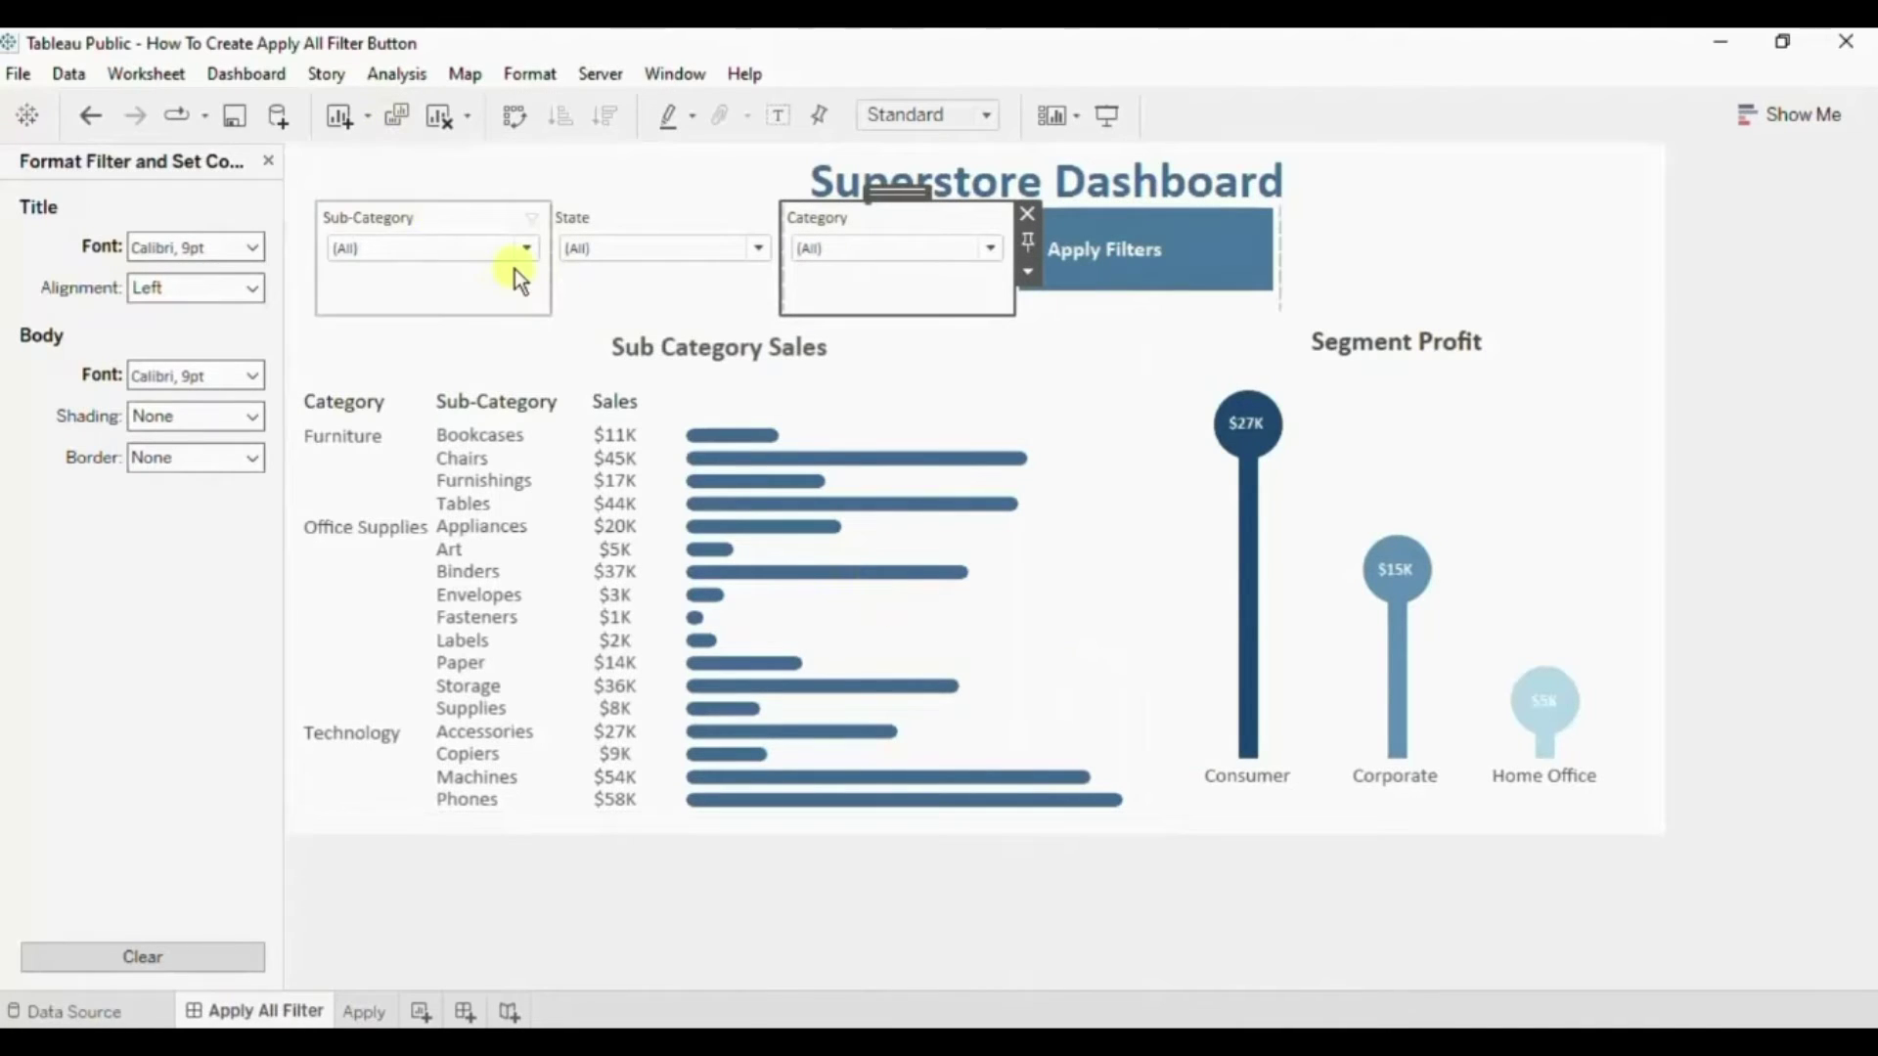
{"action": "left_click", "coordinate": [522, 251]}
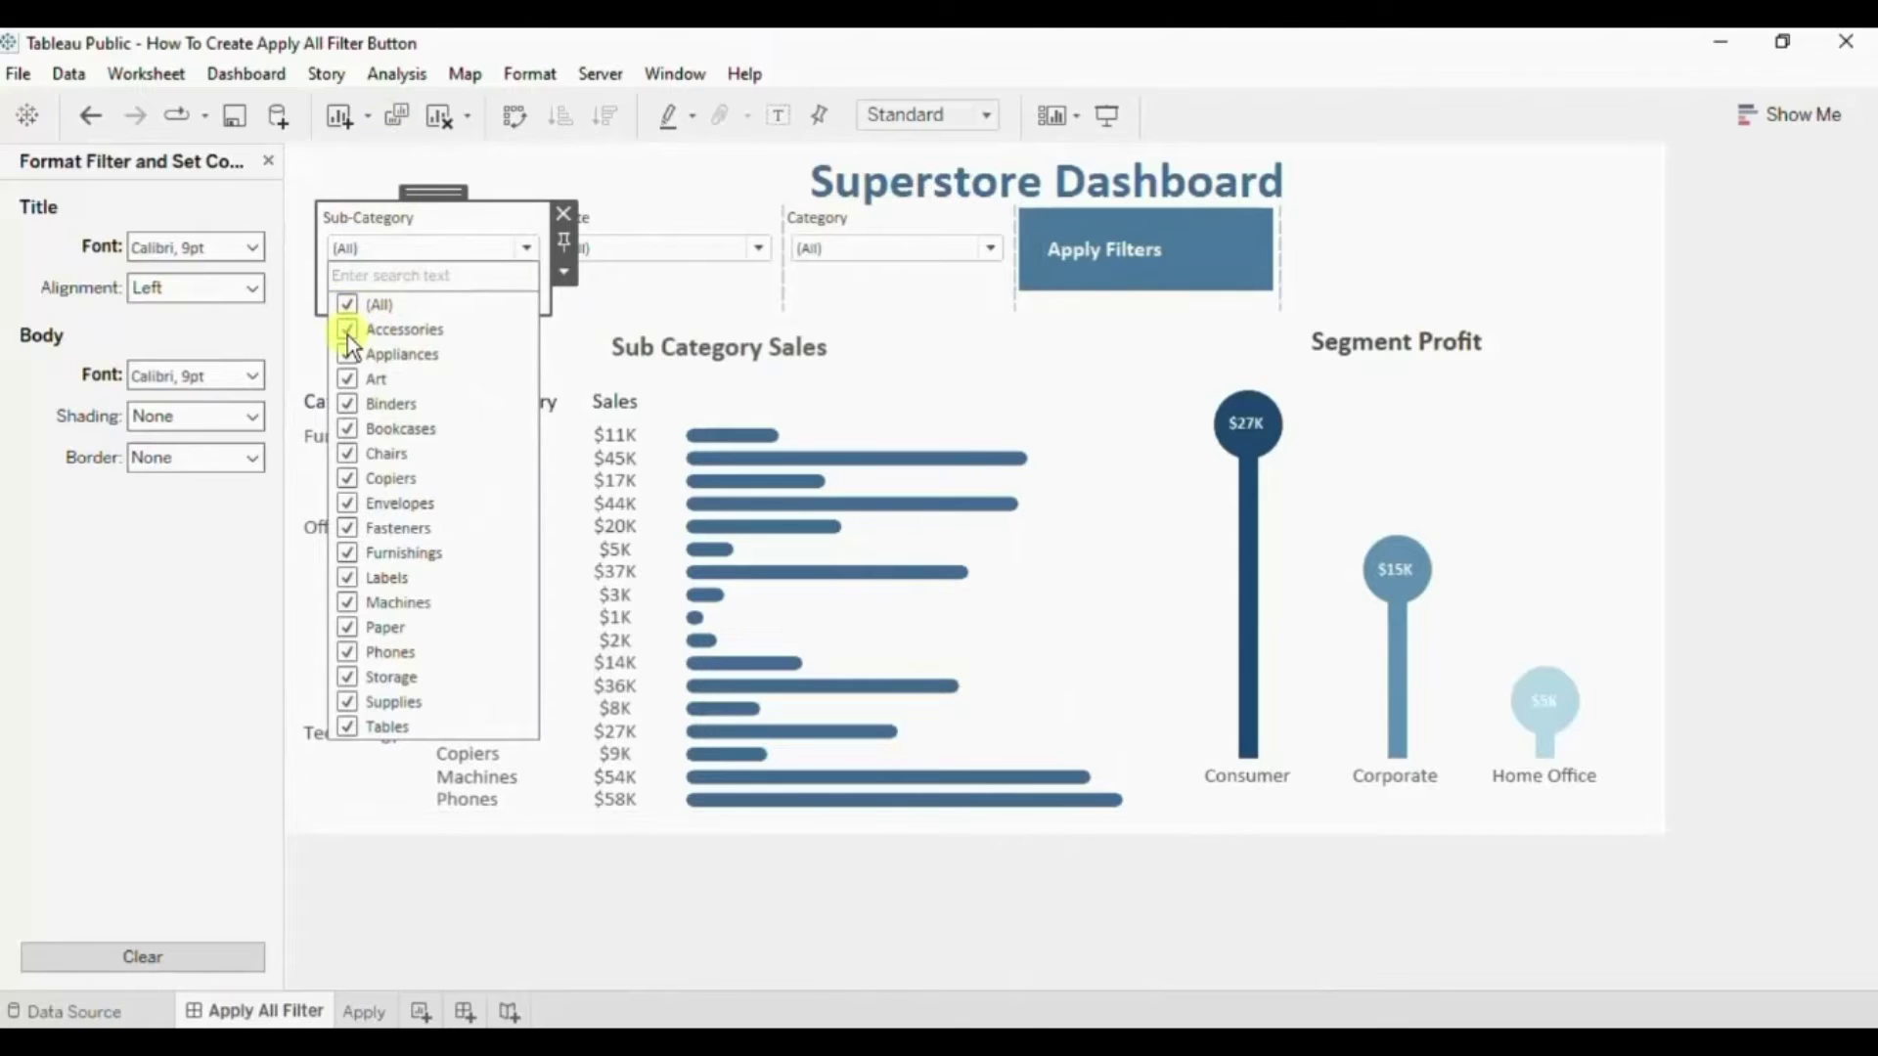
{"action": "left_click", "coordinate": [348, 355]}
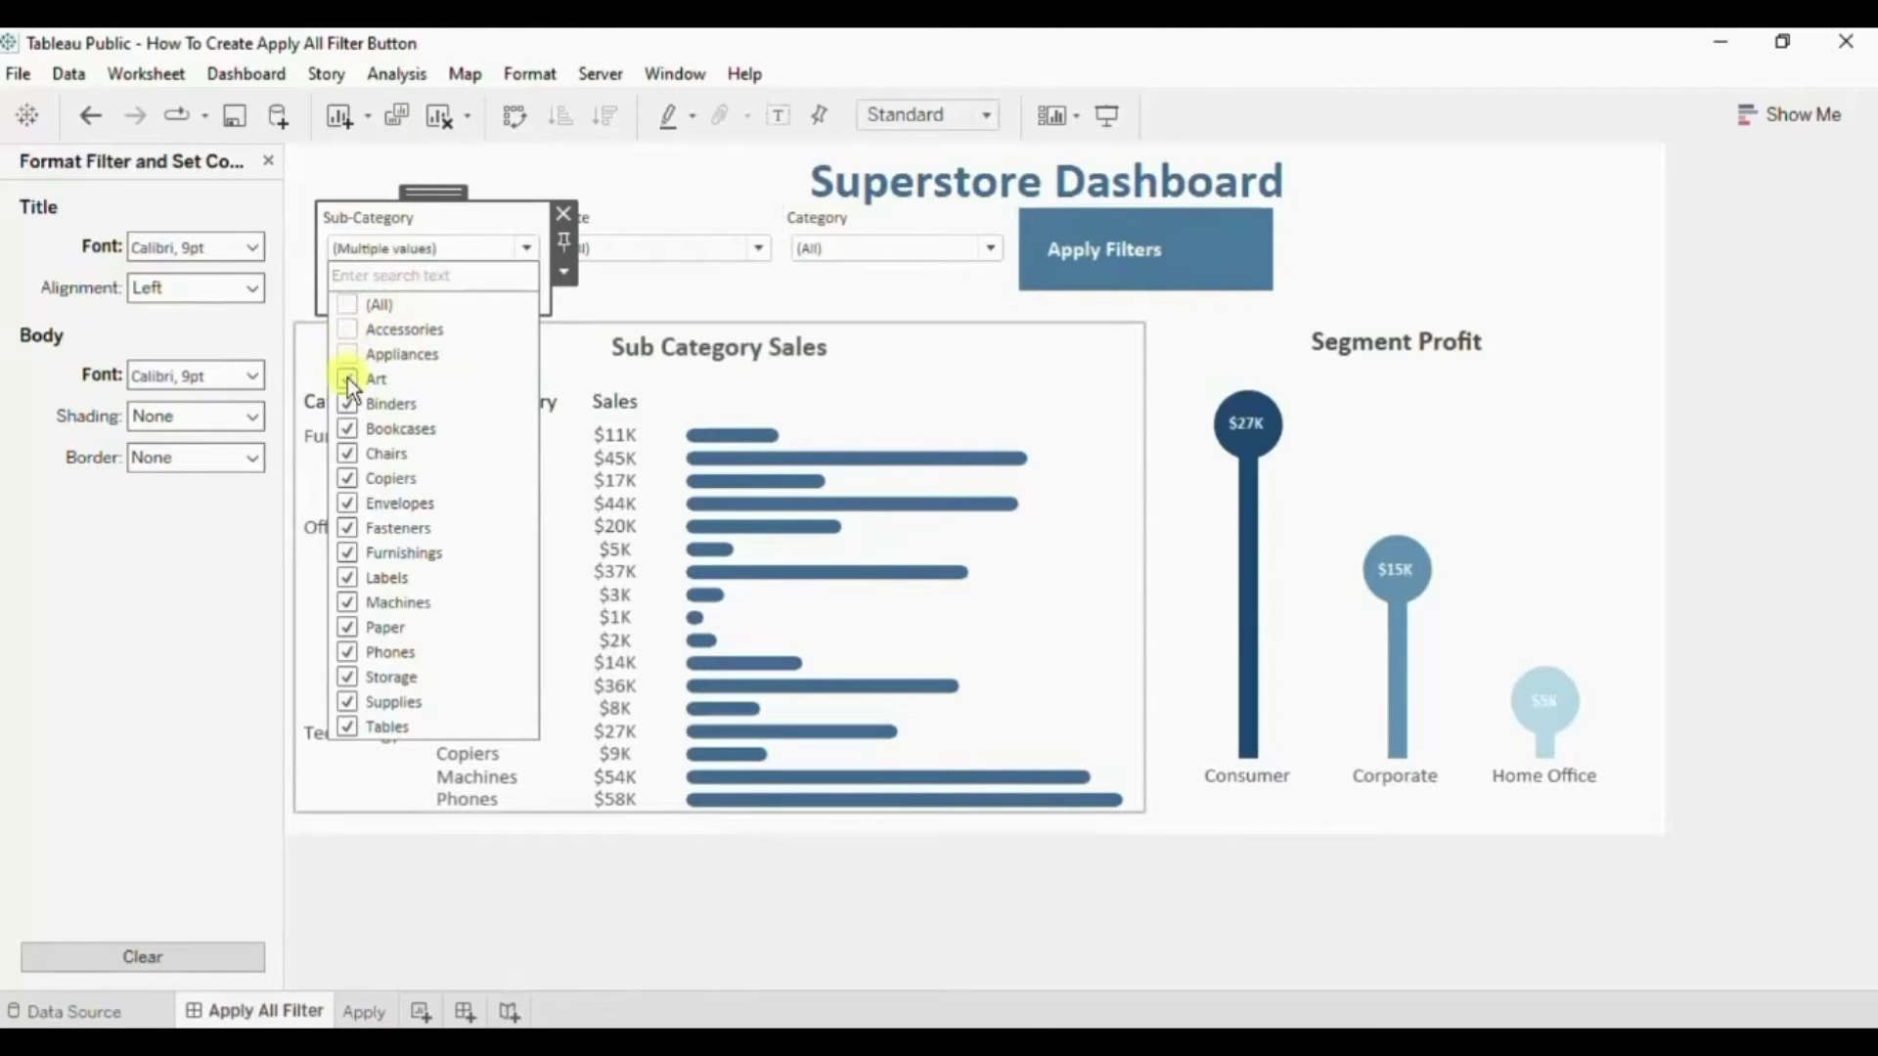
{"action": "left_click", "coordinate": [348, 378]}
{"action": "left_click", "coordinate": [683, 168]}
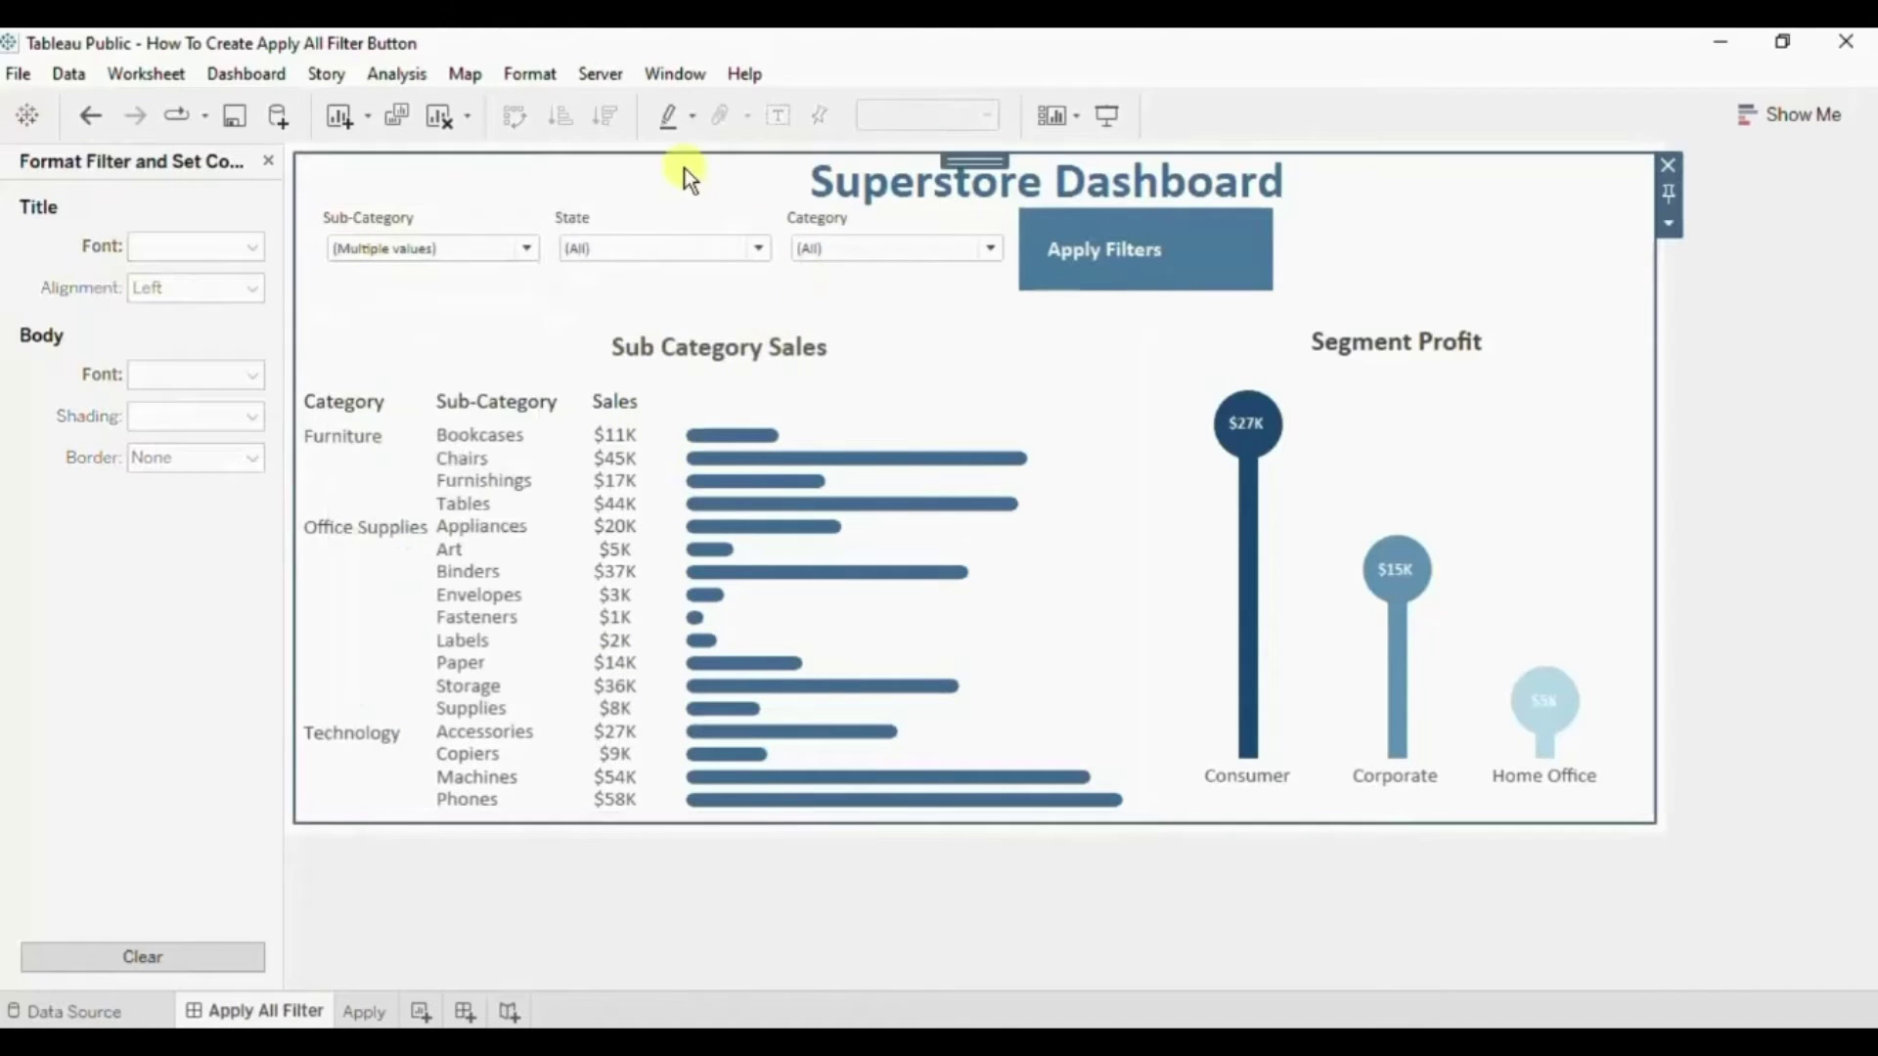
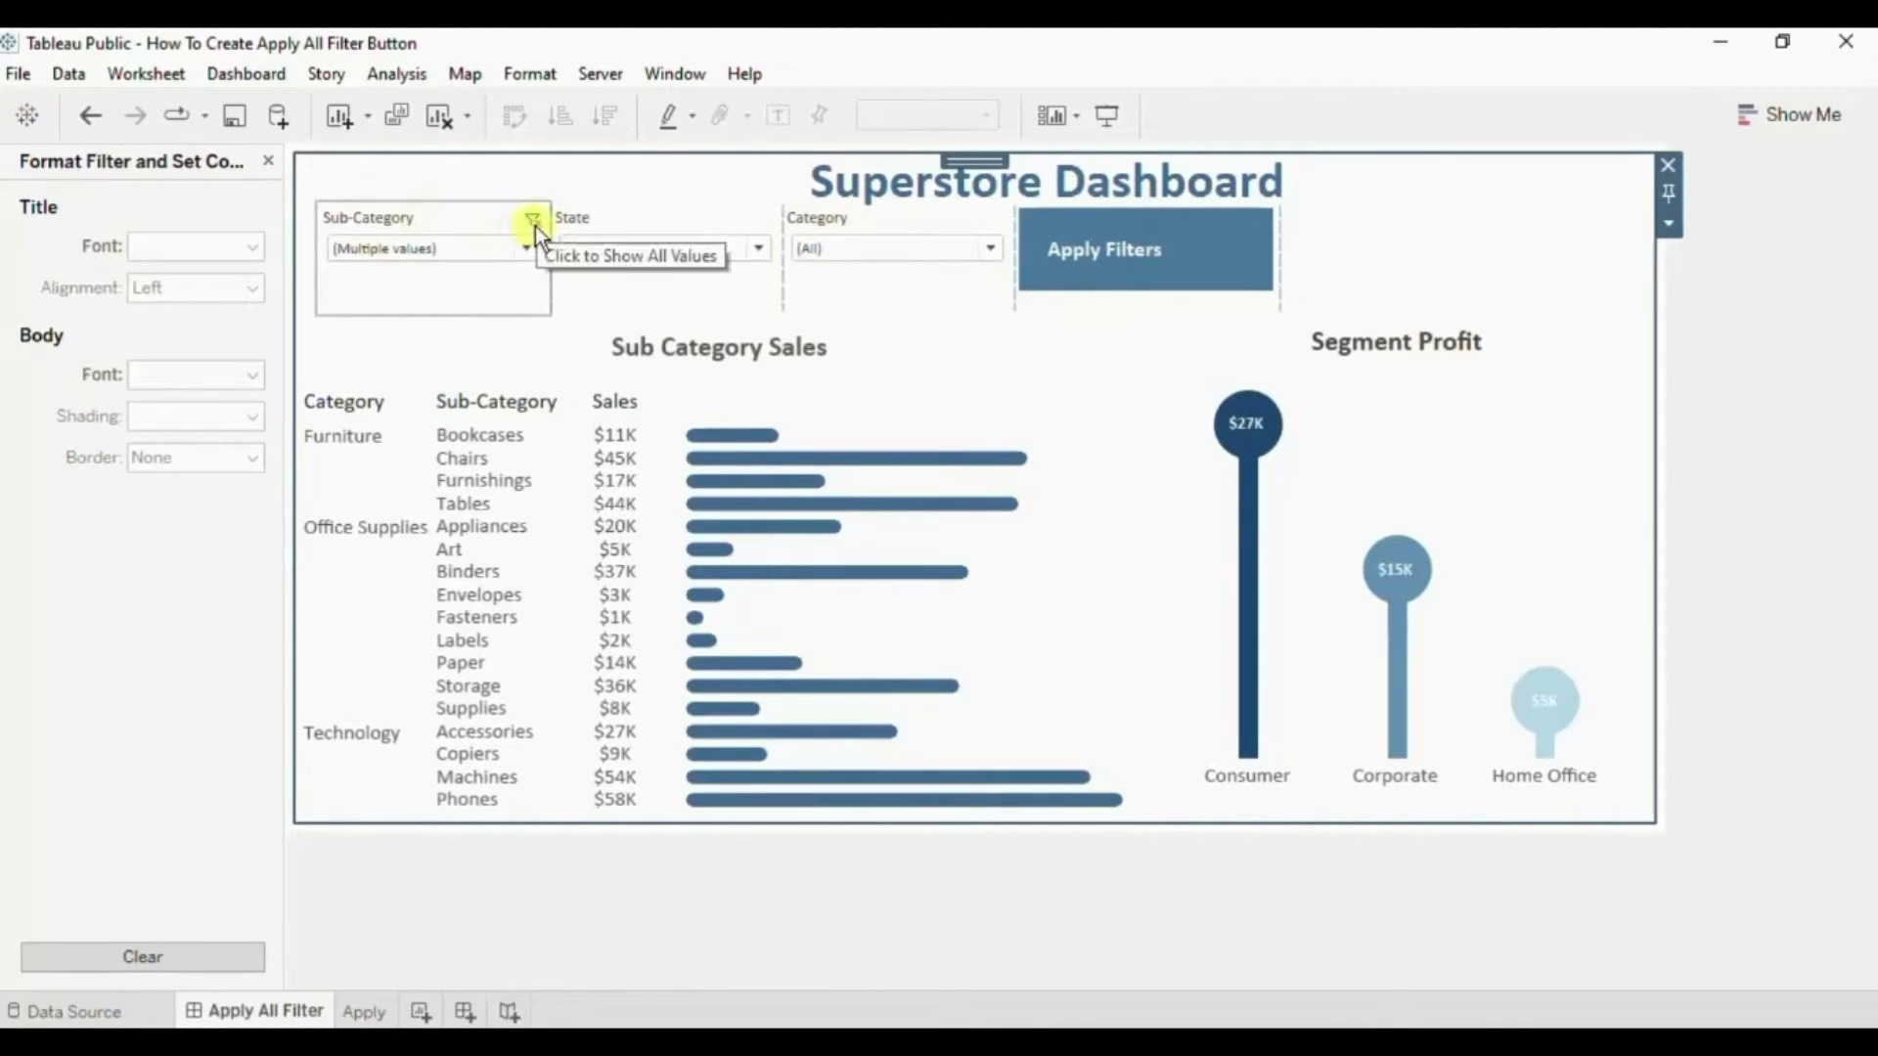
{"action": "left_click", "coordinate": [534, 217]}
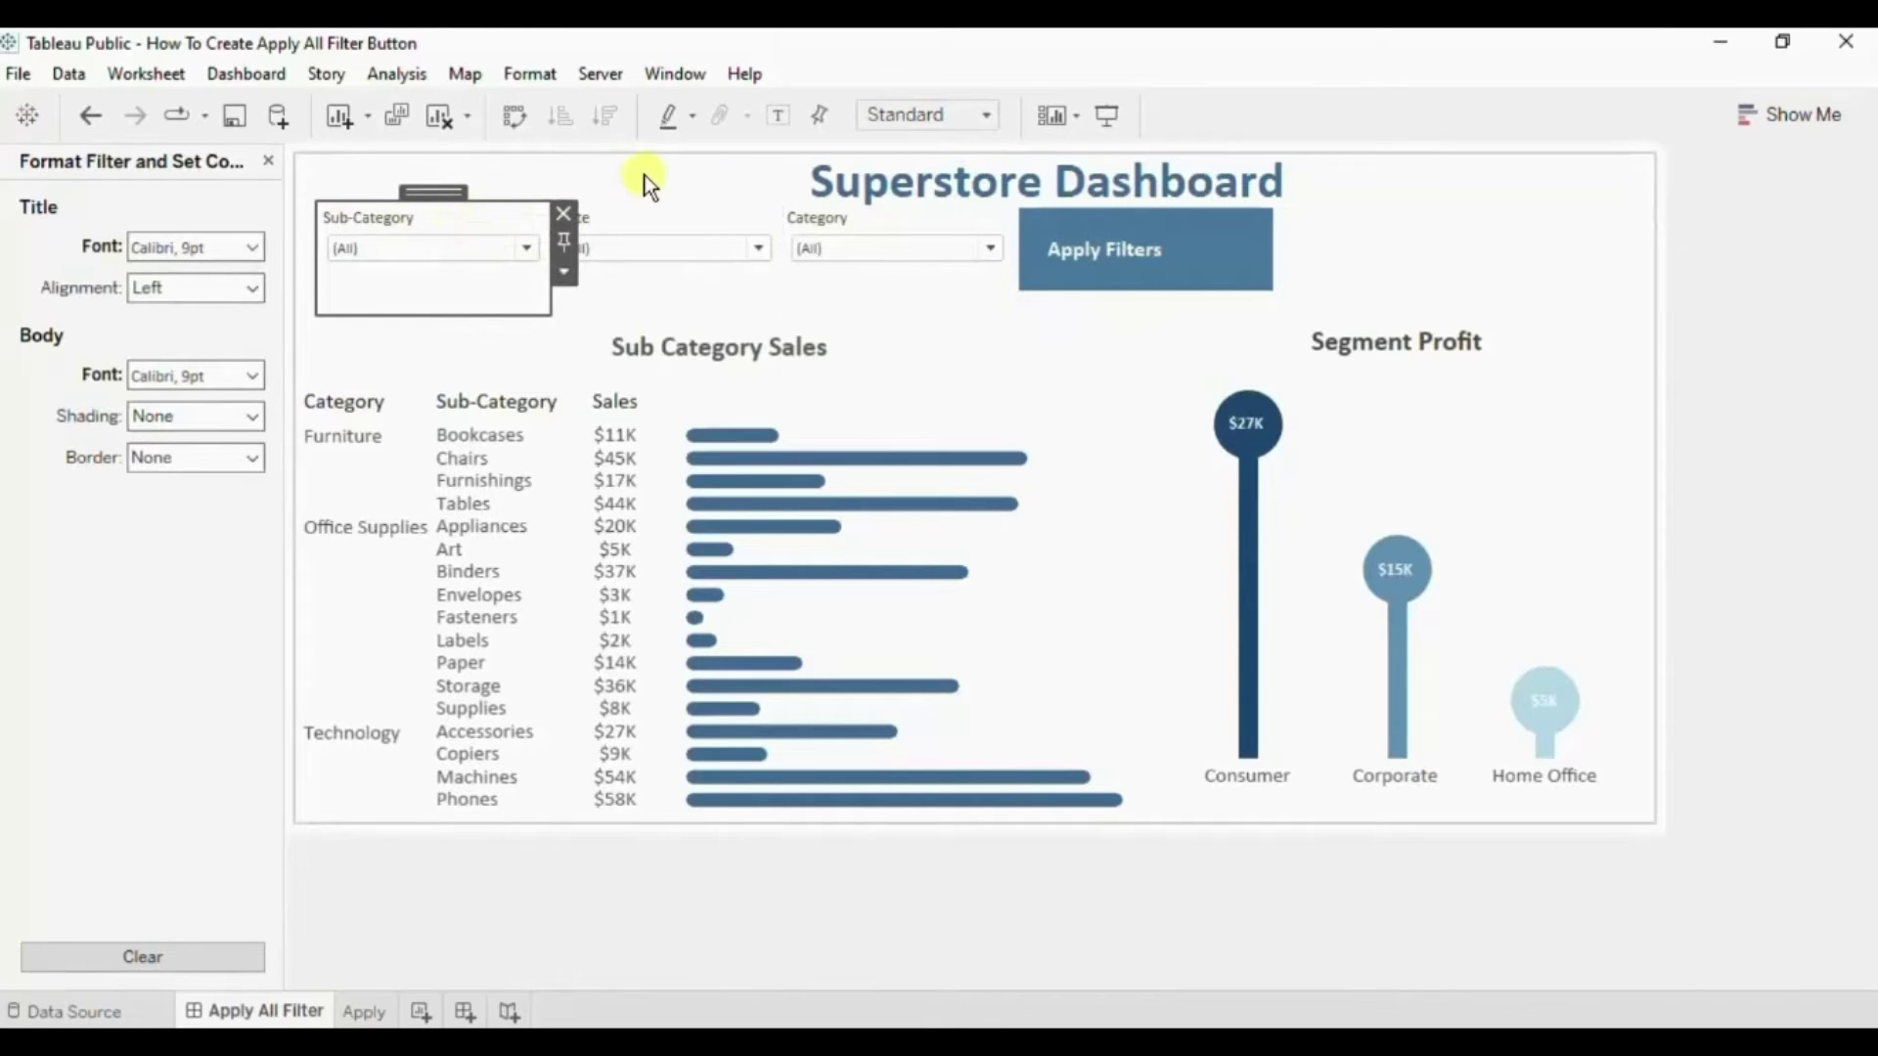
Add a dashboard filter action named Apply Filter, run on Select from only the Apply sheet, targeting New Sub category Sales and Segment Profit.
{"action": "left_click", "coordinate": [242, 74]}
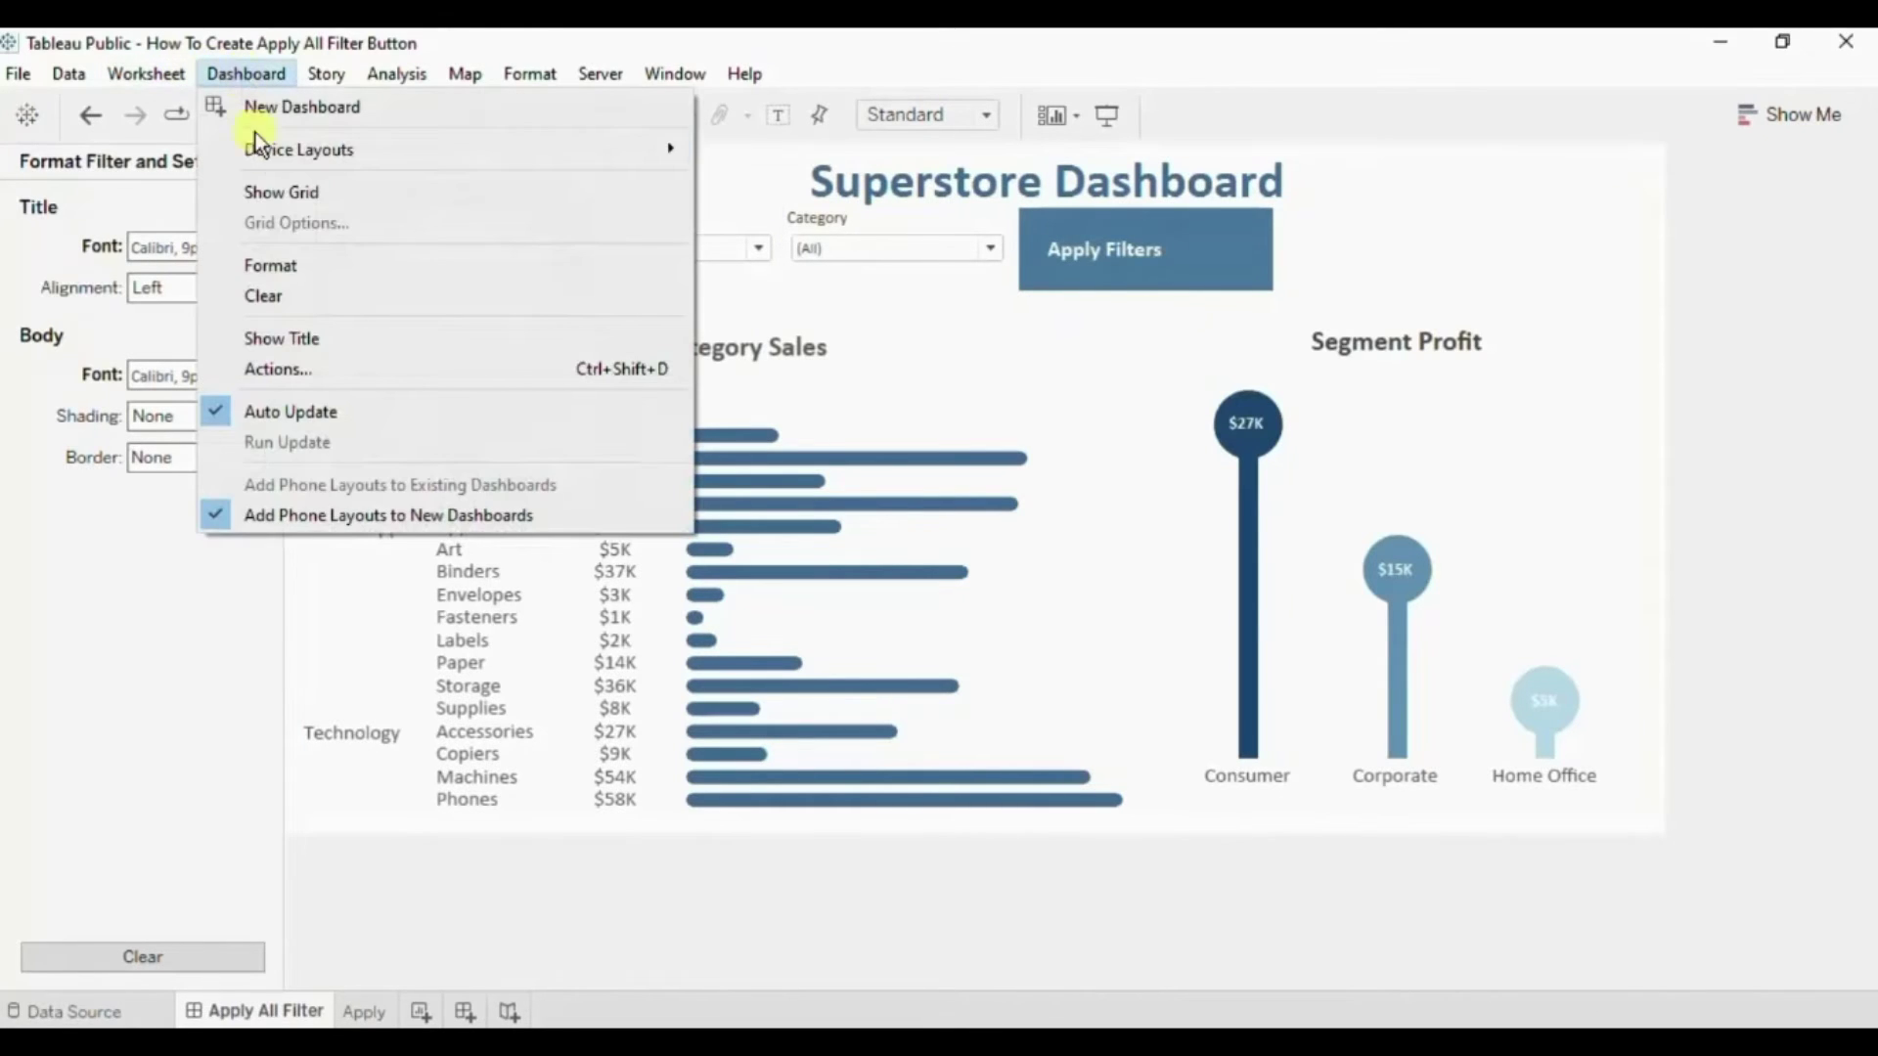
{"action": "left_click", "coordinate": [284, 367]}
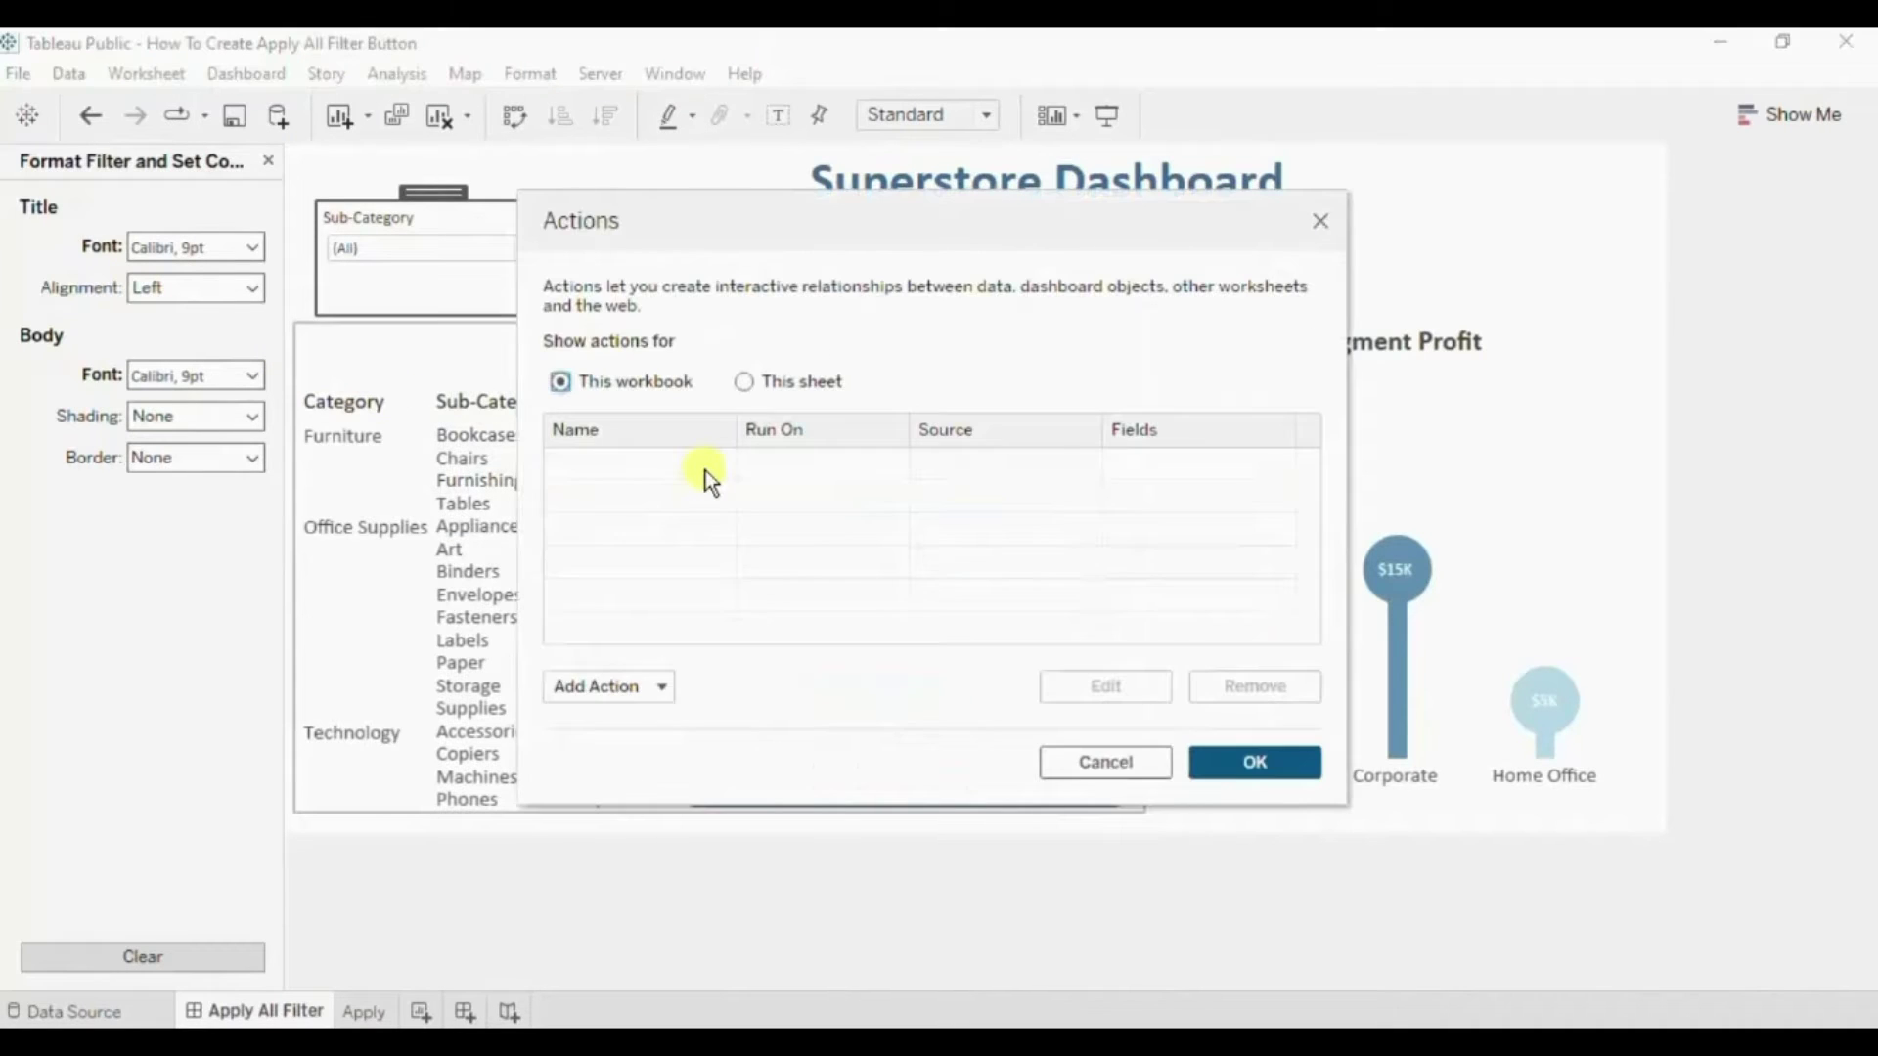
{"action": "left_click", "coordinate": [626, 683]}
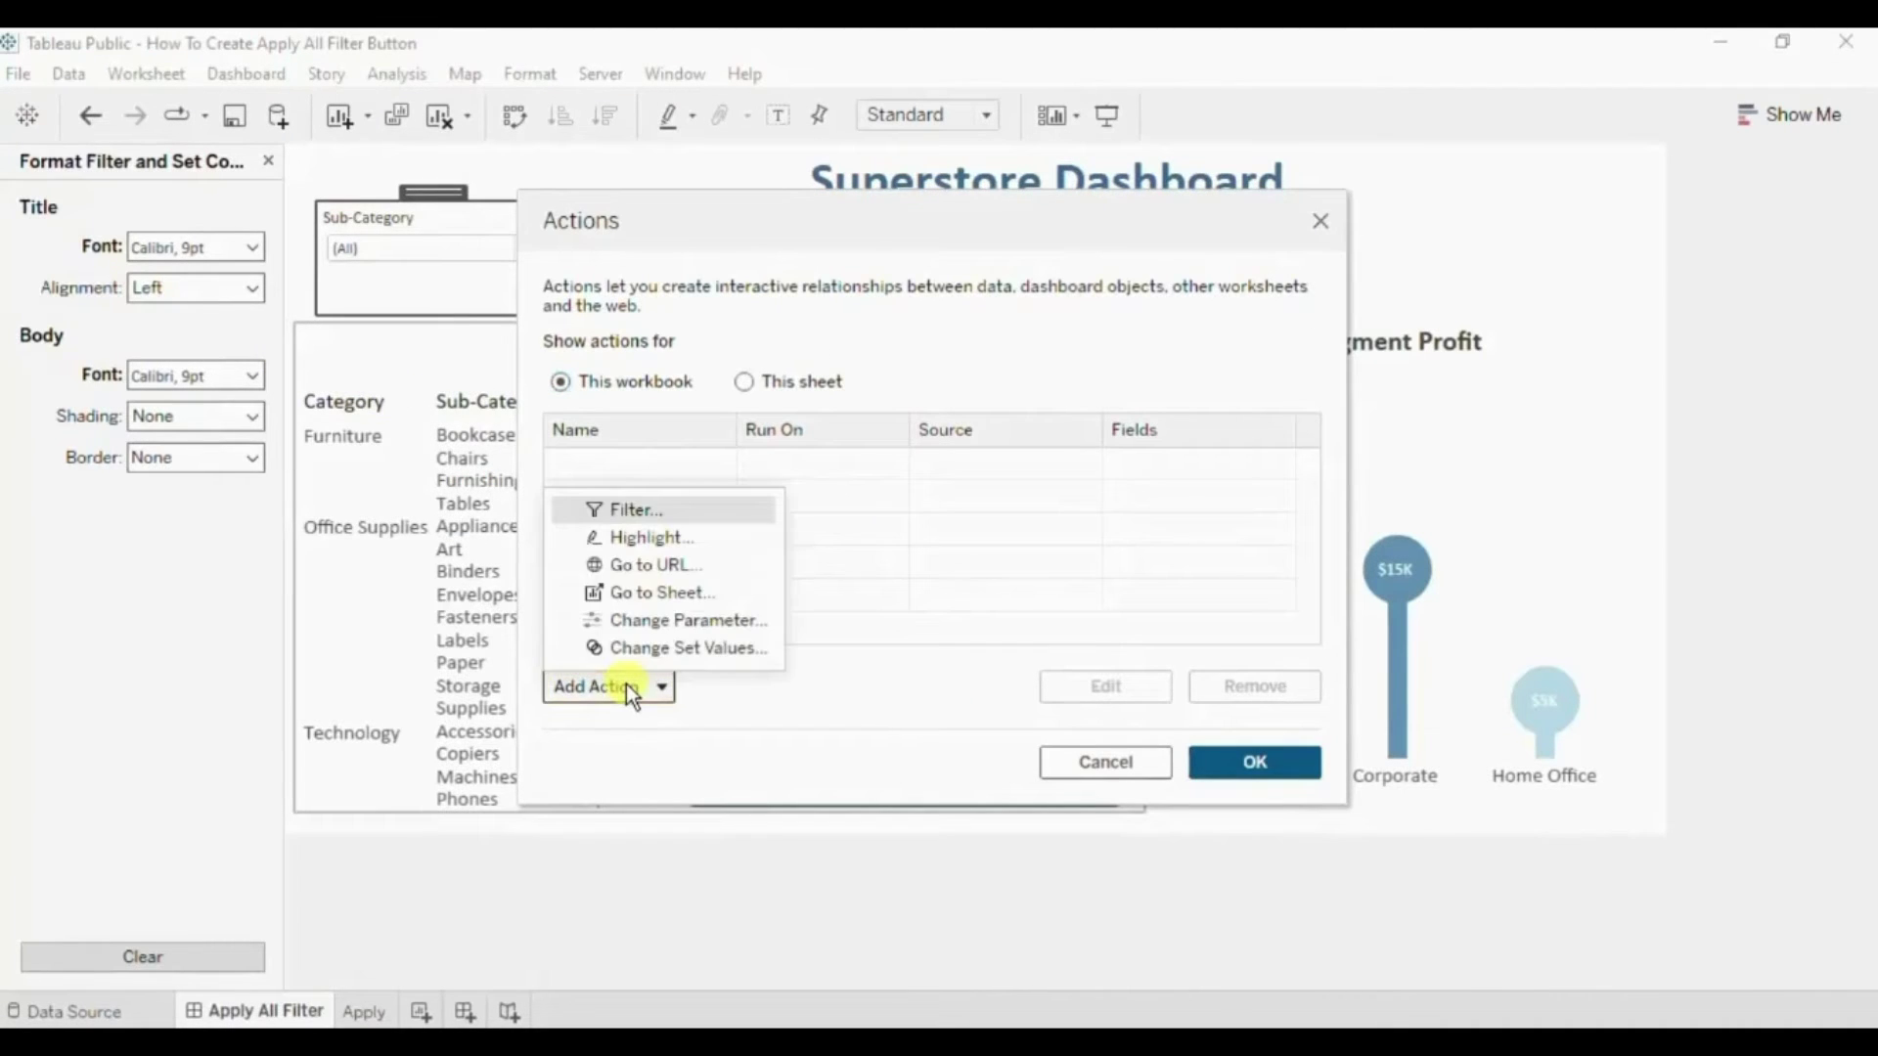
{"action": "left_click", "coordinate": [630, 512]}
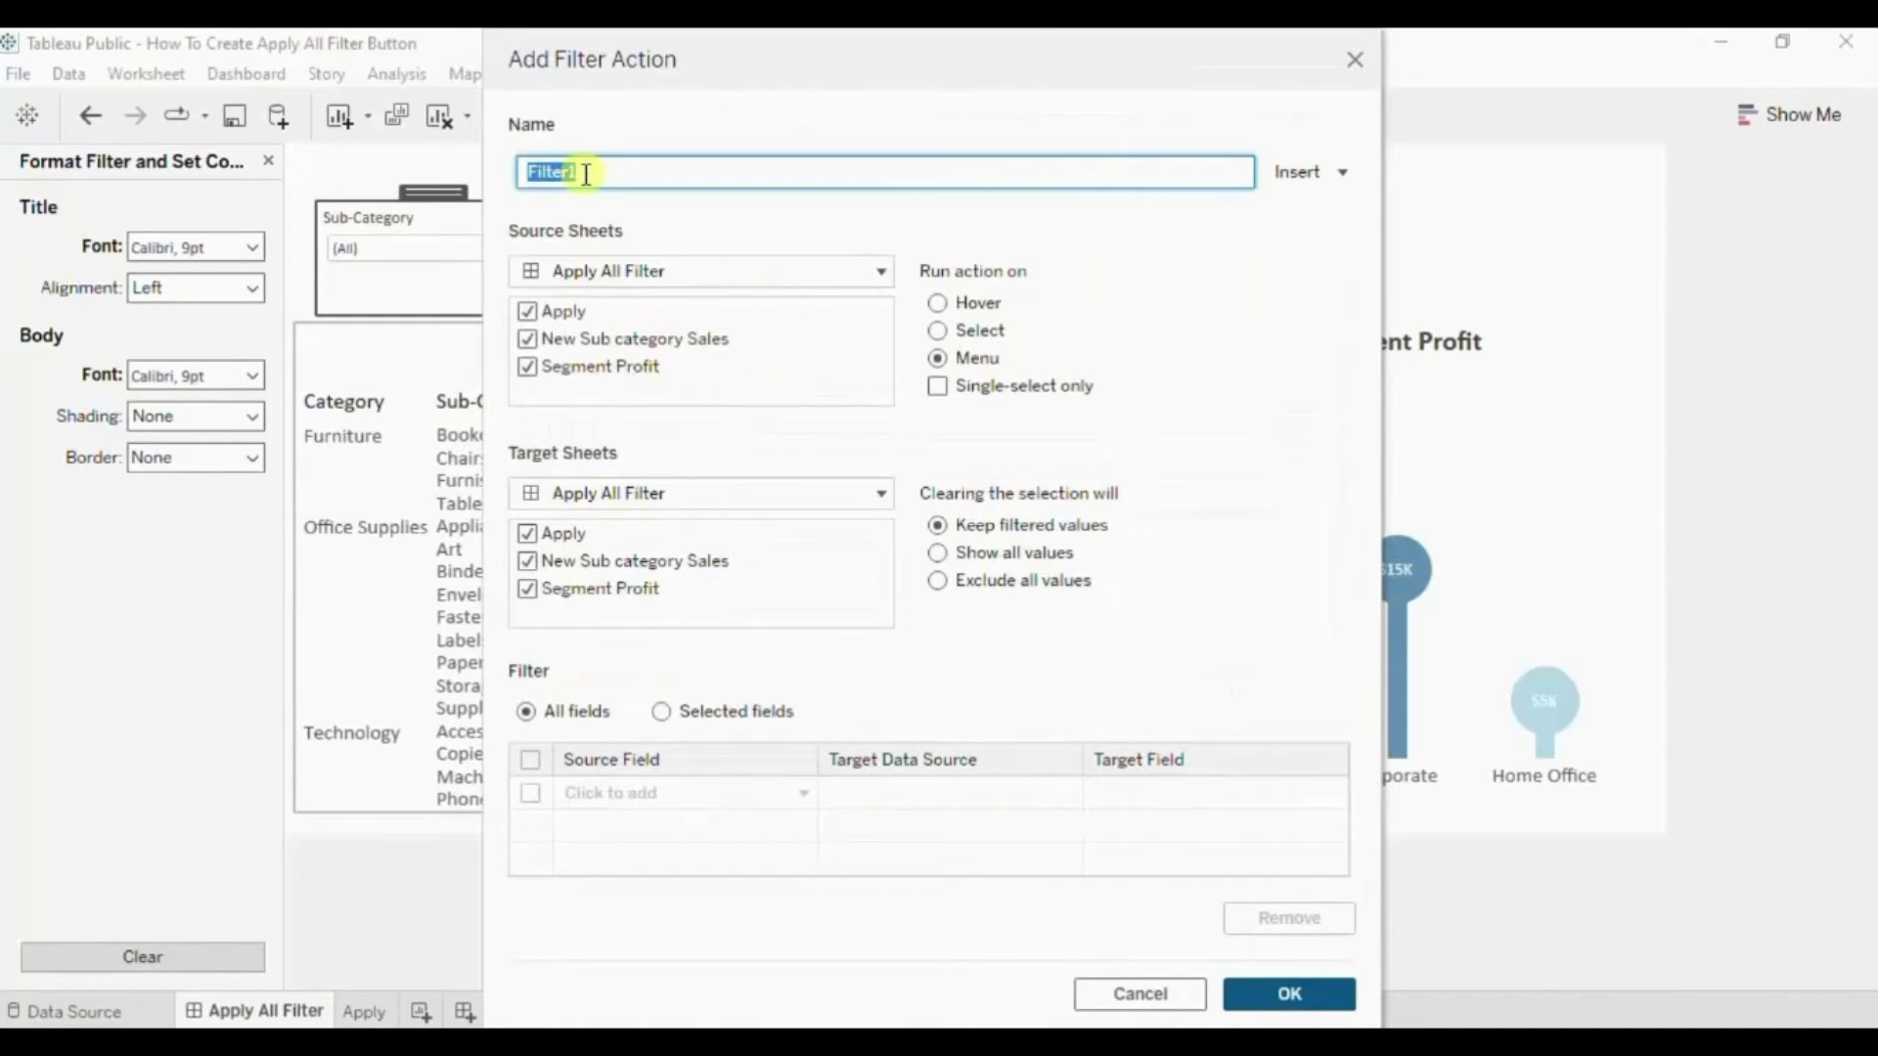
{"action": "type", "text": "Apply Filter"}
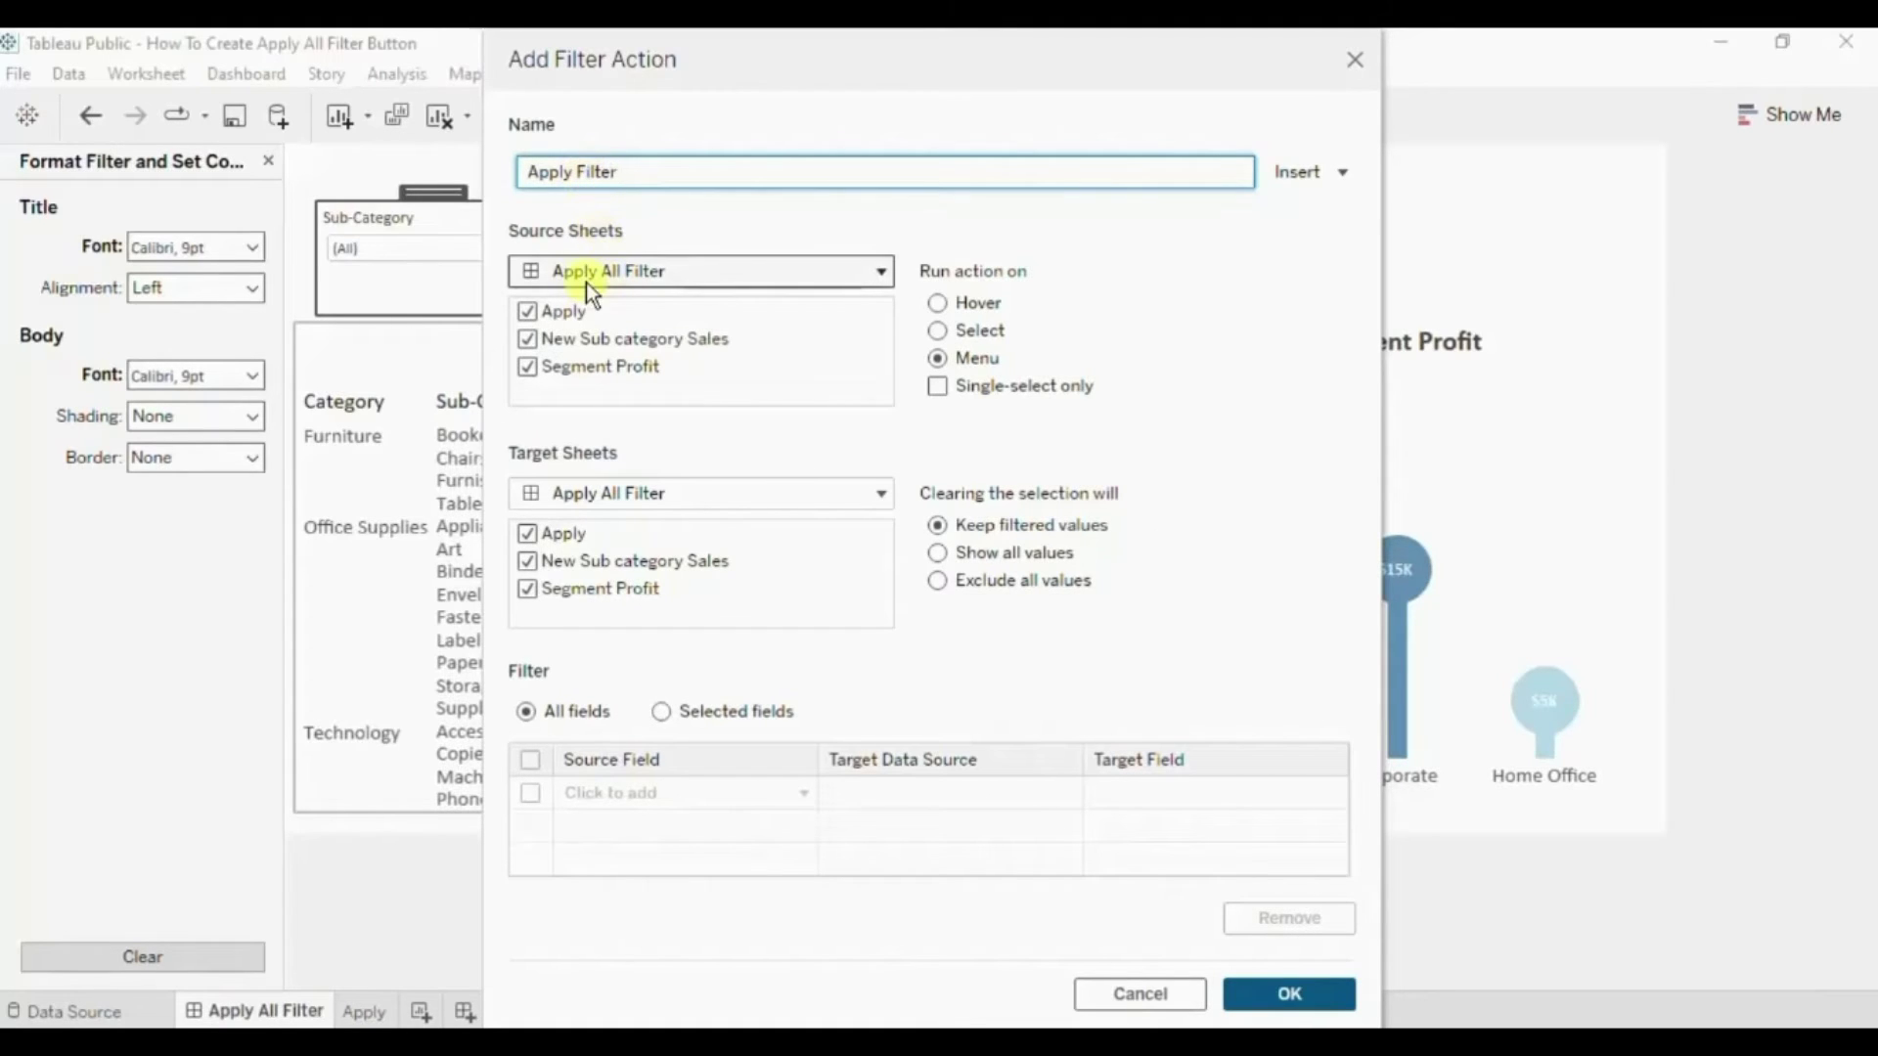
{"action": "left_click", "coordinate": [530, 339]}
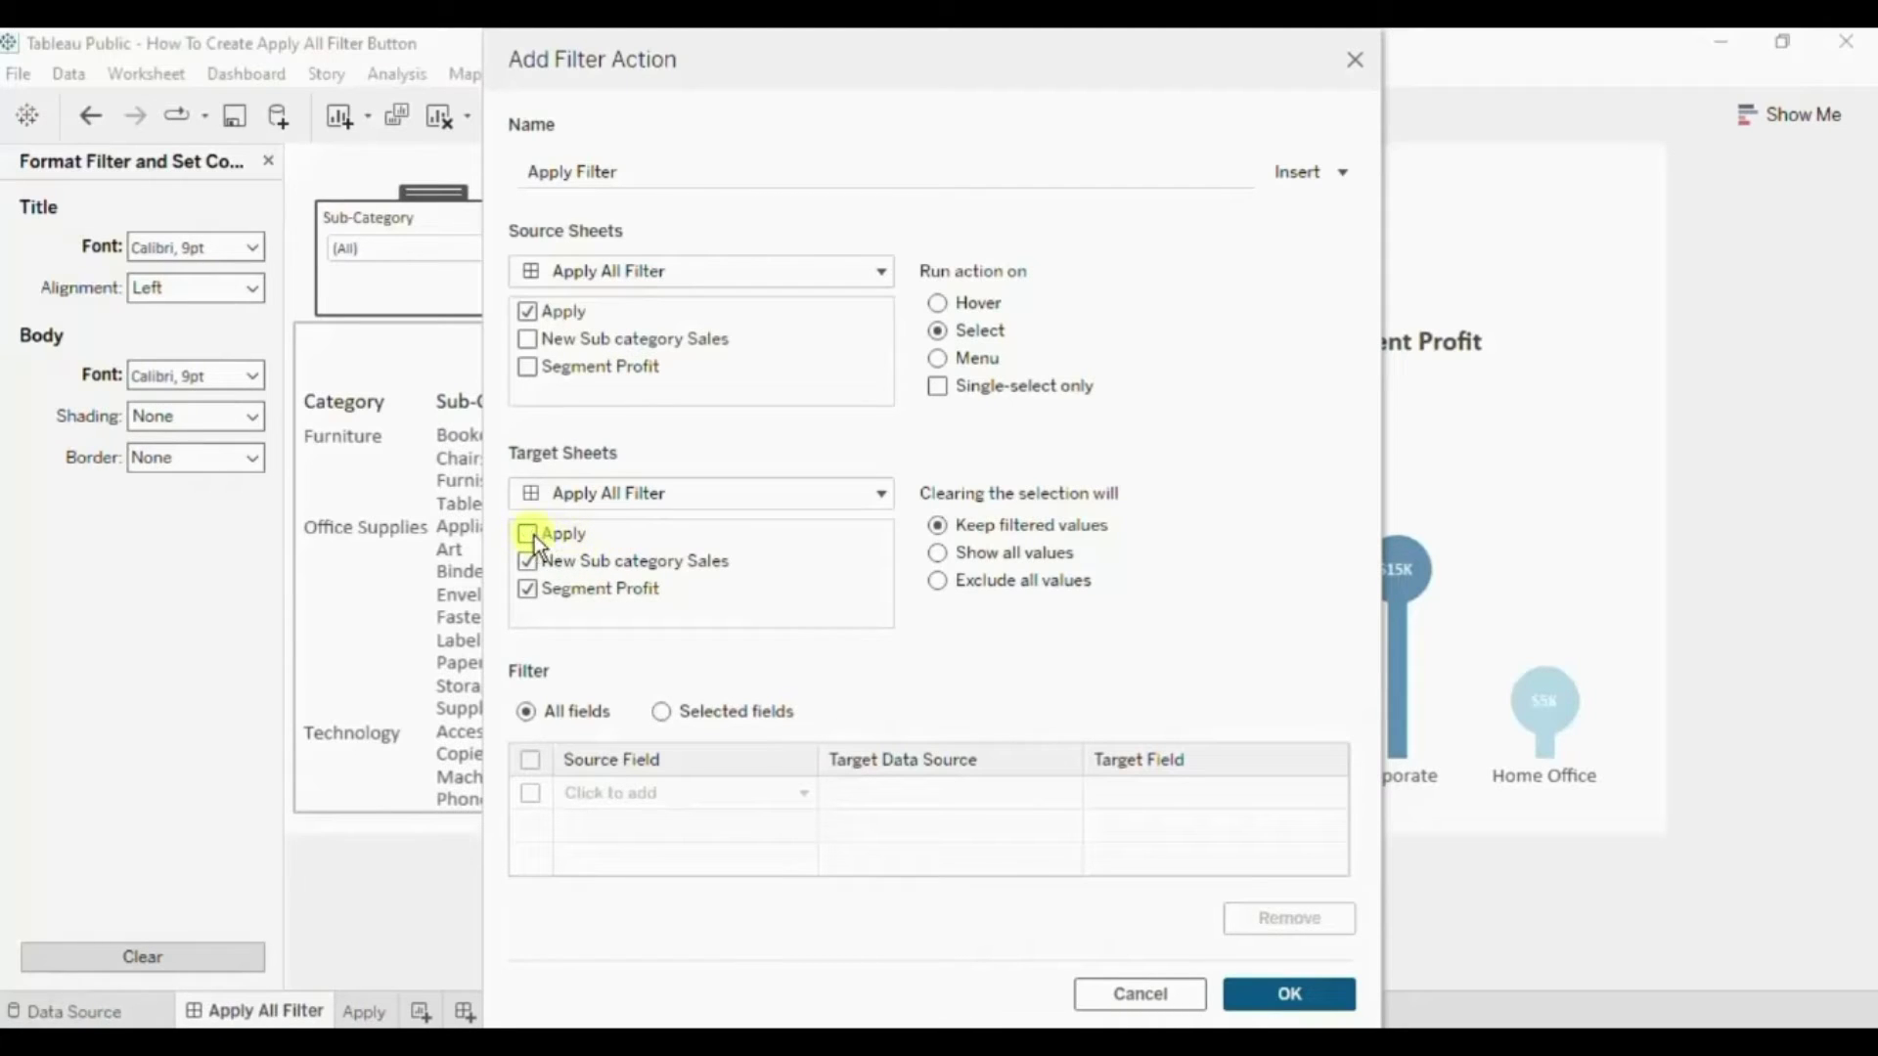
Restrict the Apply Filter action to the selected fields Category, Sub-Category and State, and save the dashboard actions.
{"action": "left_click", "coordinate": [663, 713]}
{"action": "left_click", "coordinate": [651, 795]}
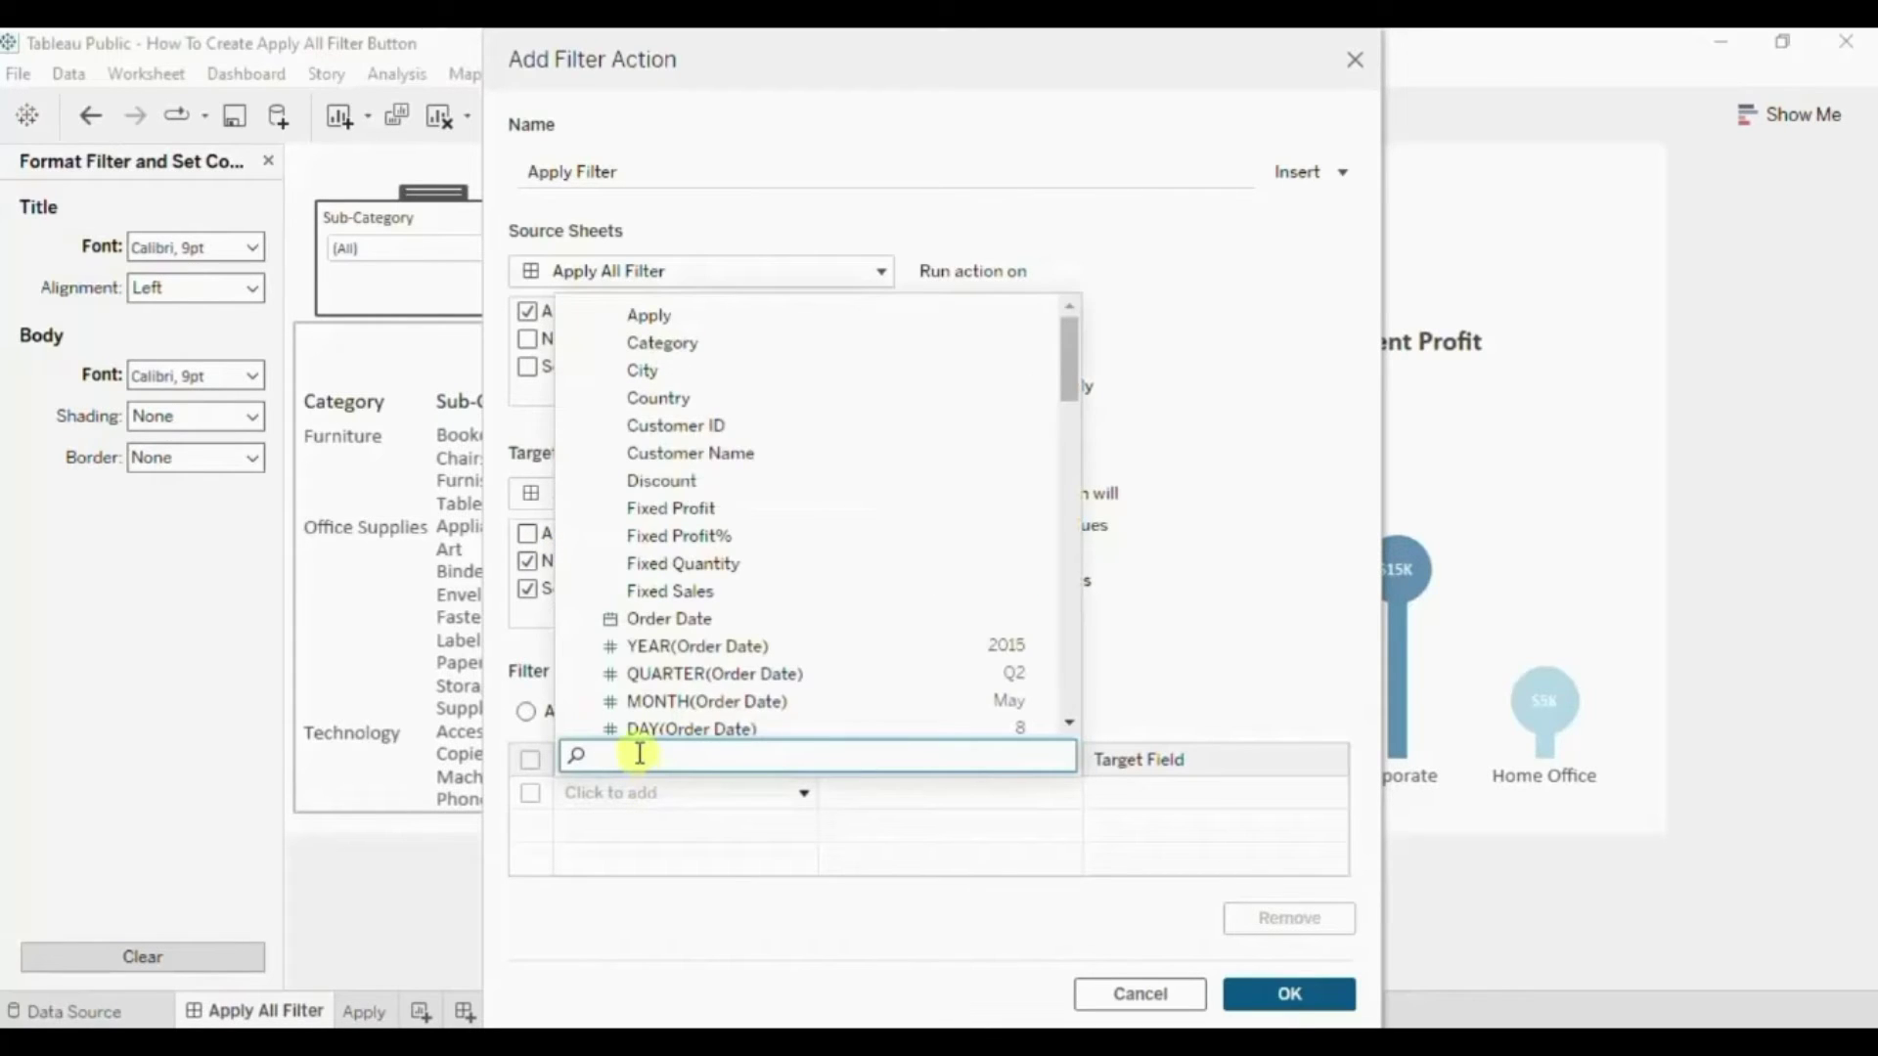
{"action": "type", "text": "cate"}
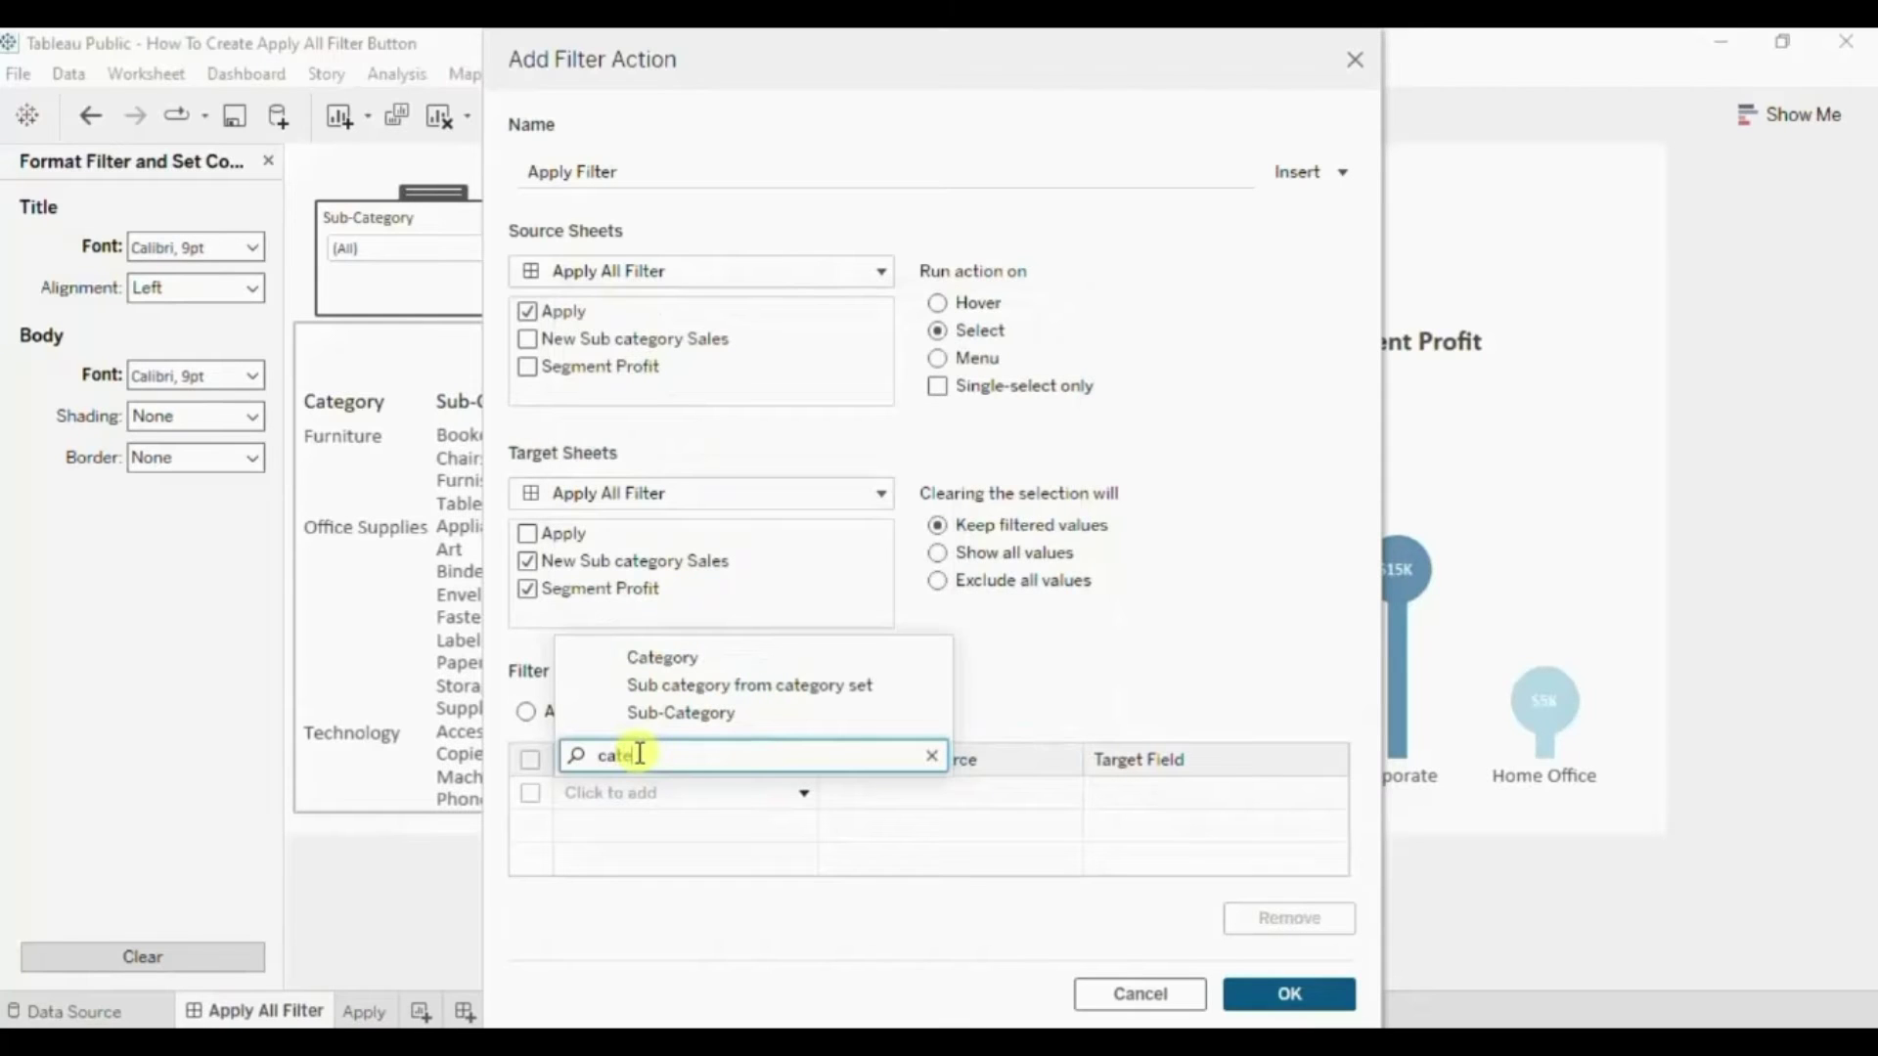
{"action": "left_click", "coordinate": [653, 659]}
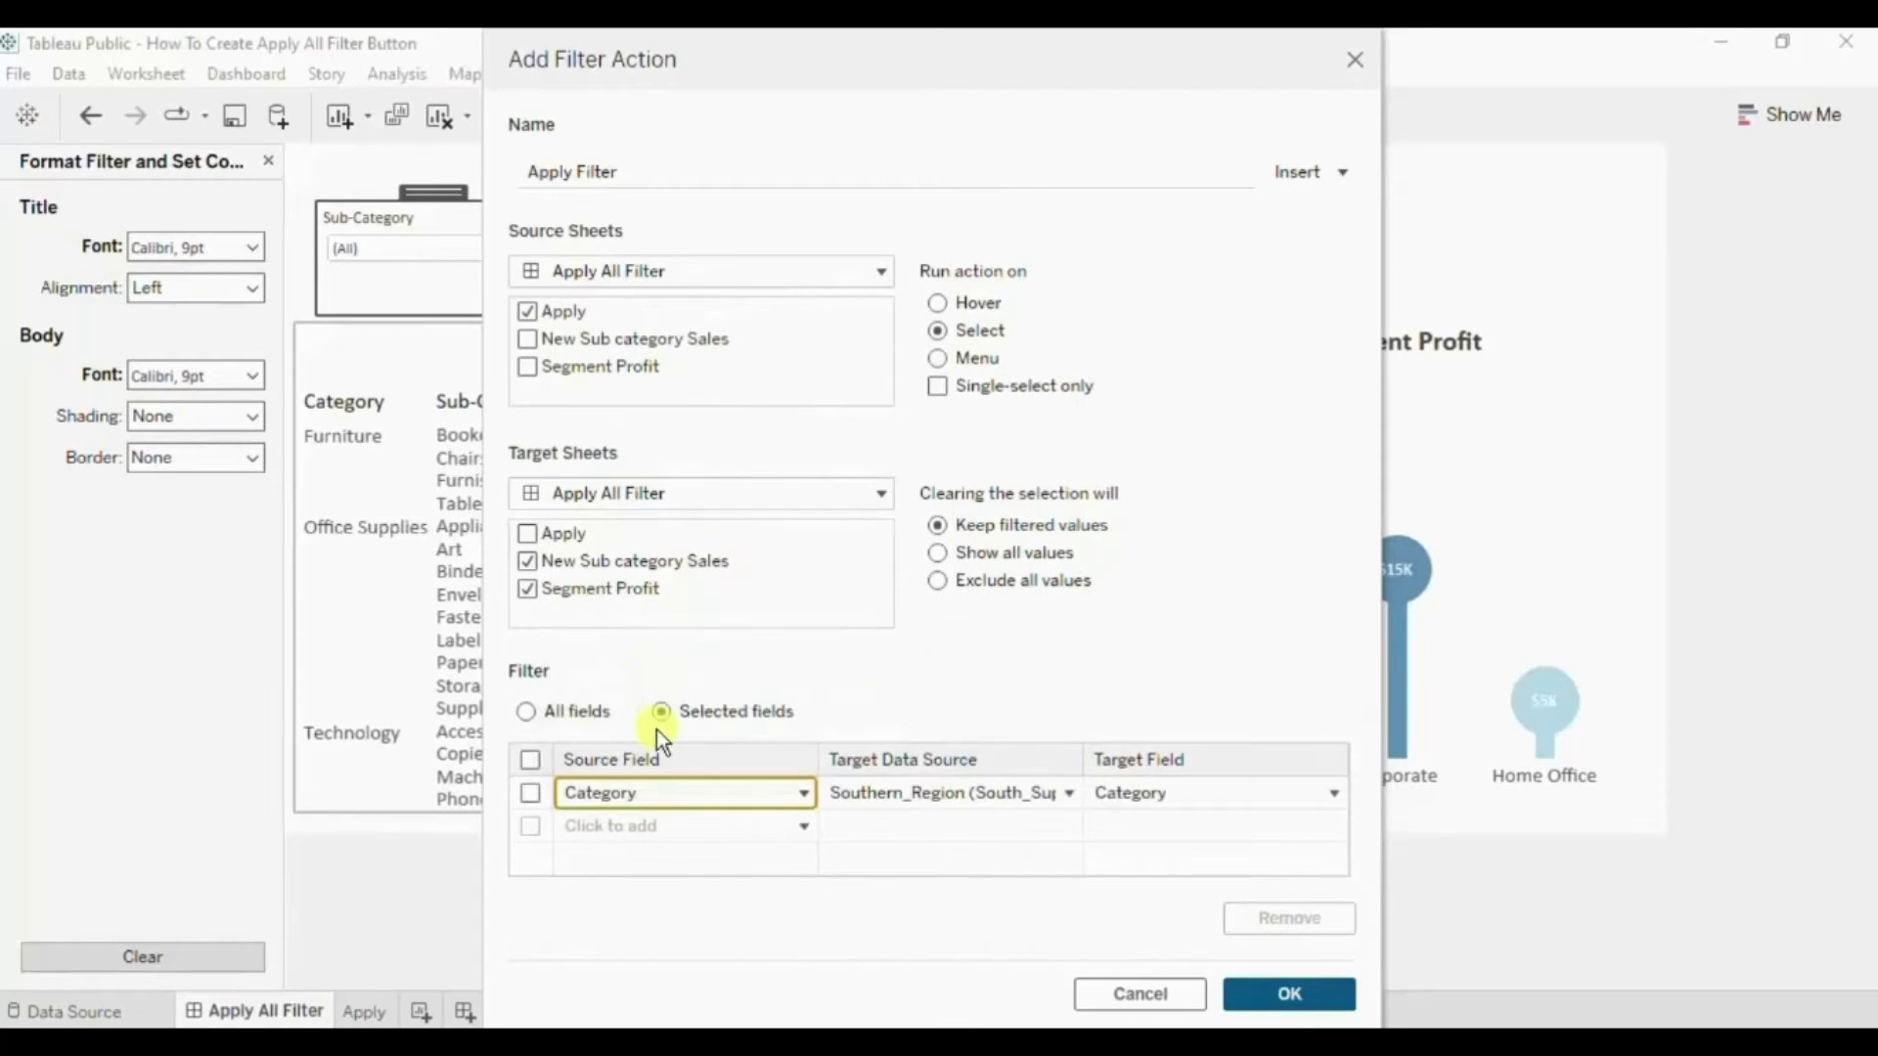
{"action": "left_click", "coordinate": [648, 829]}
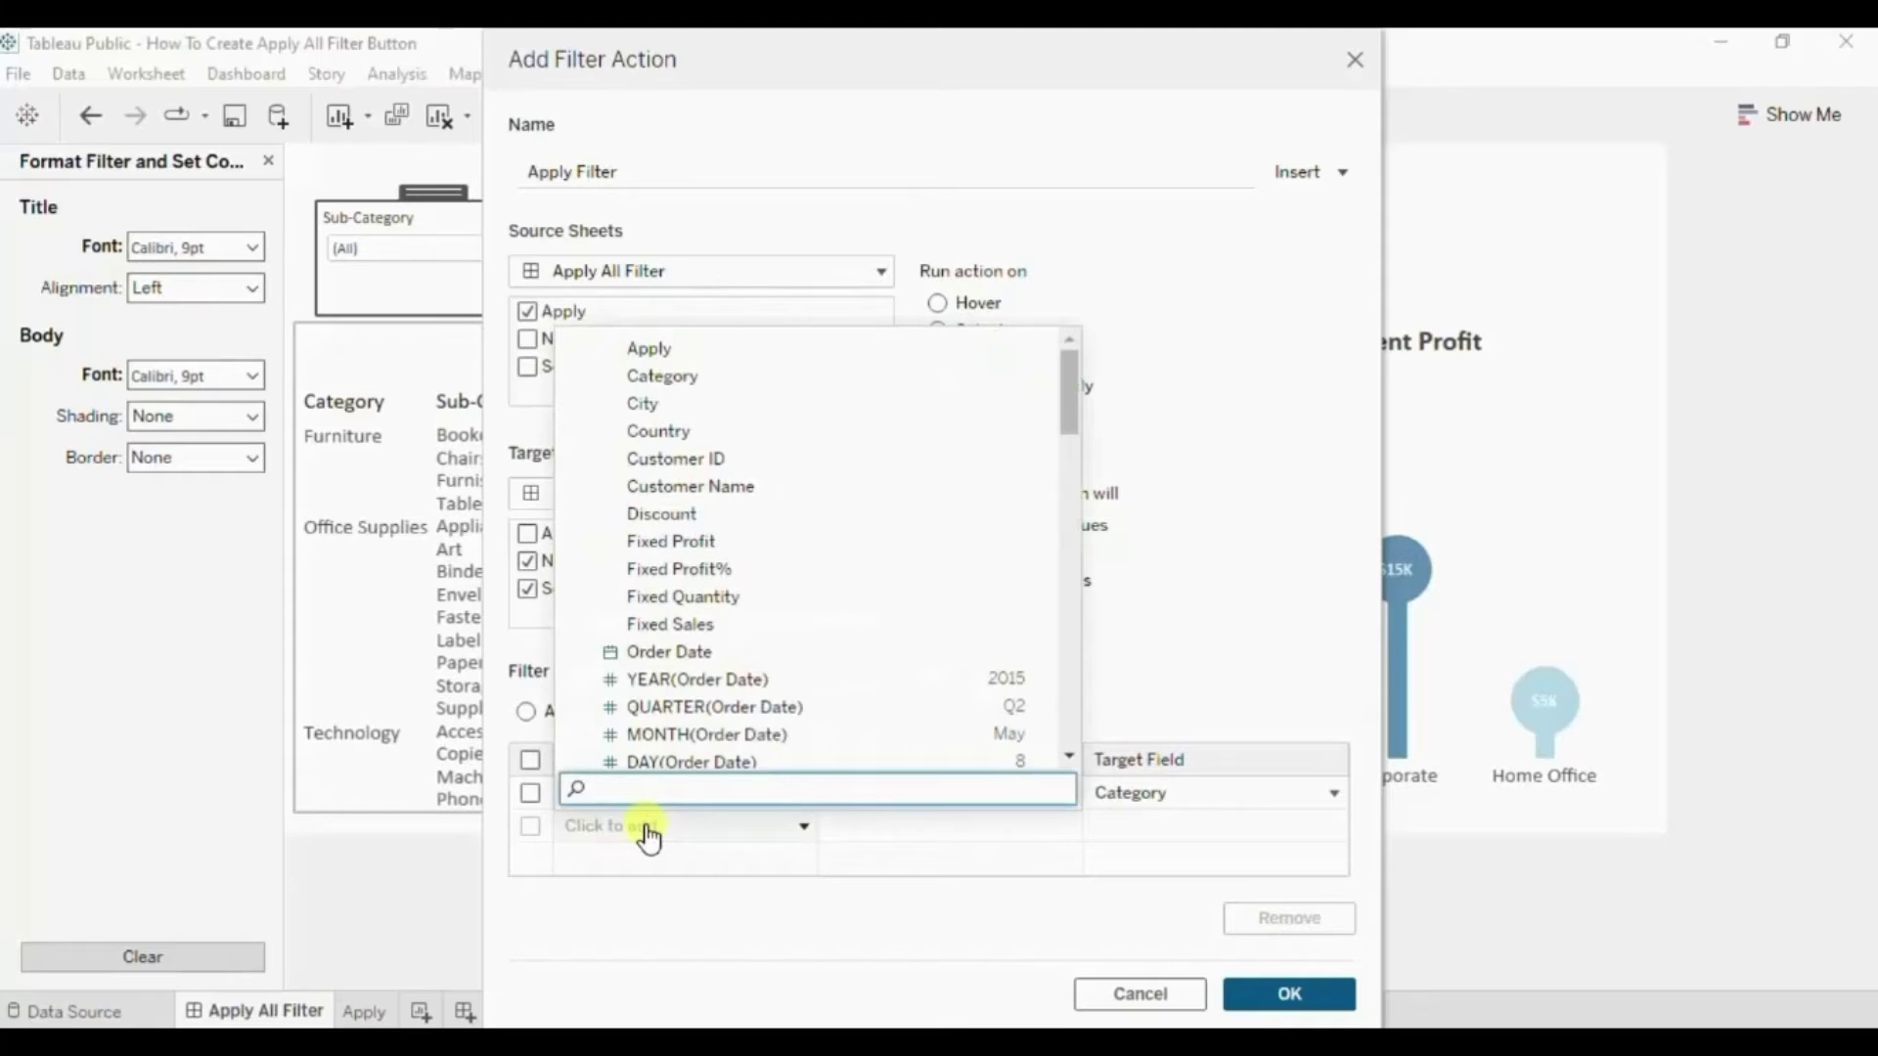
{"action": "type", "text": "sub"}
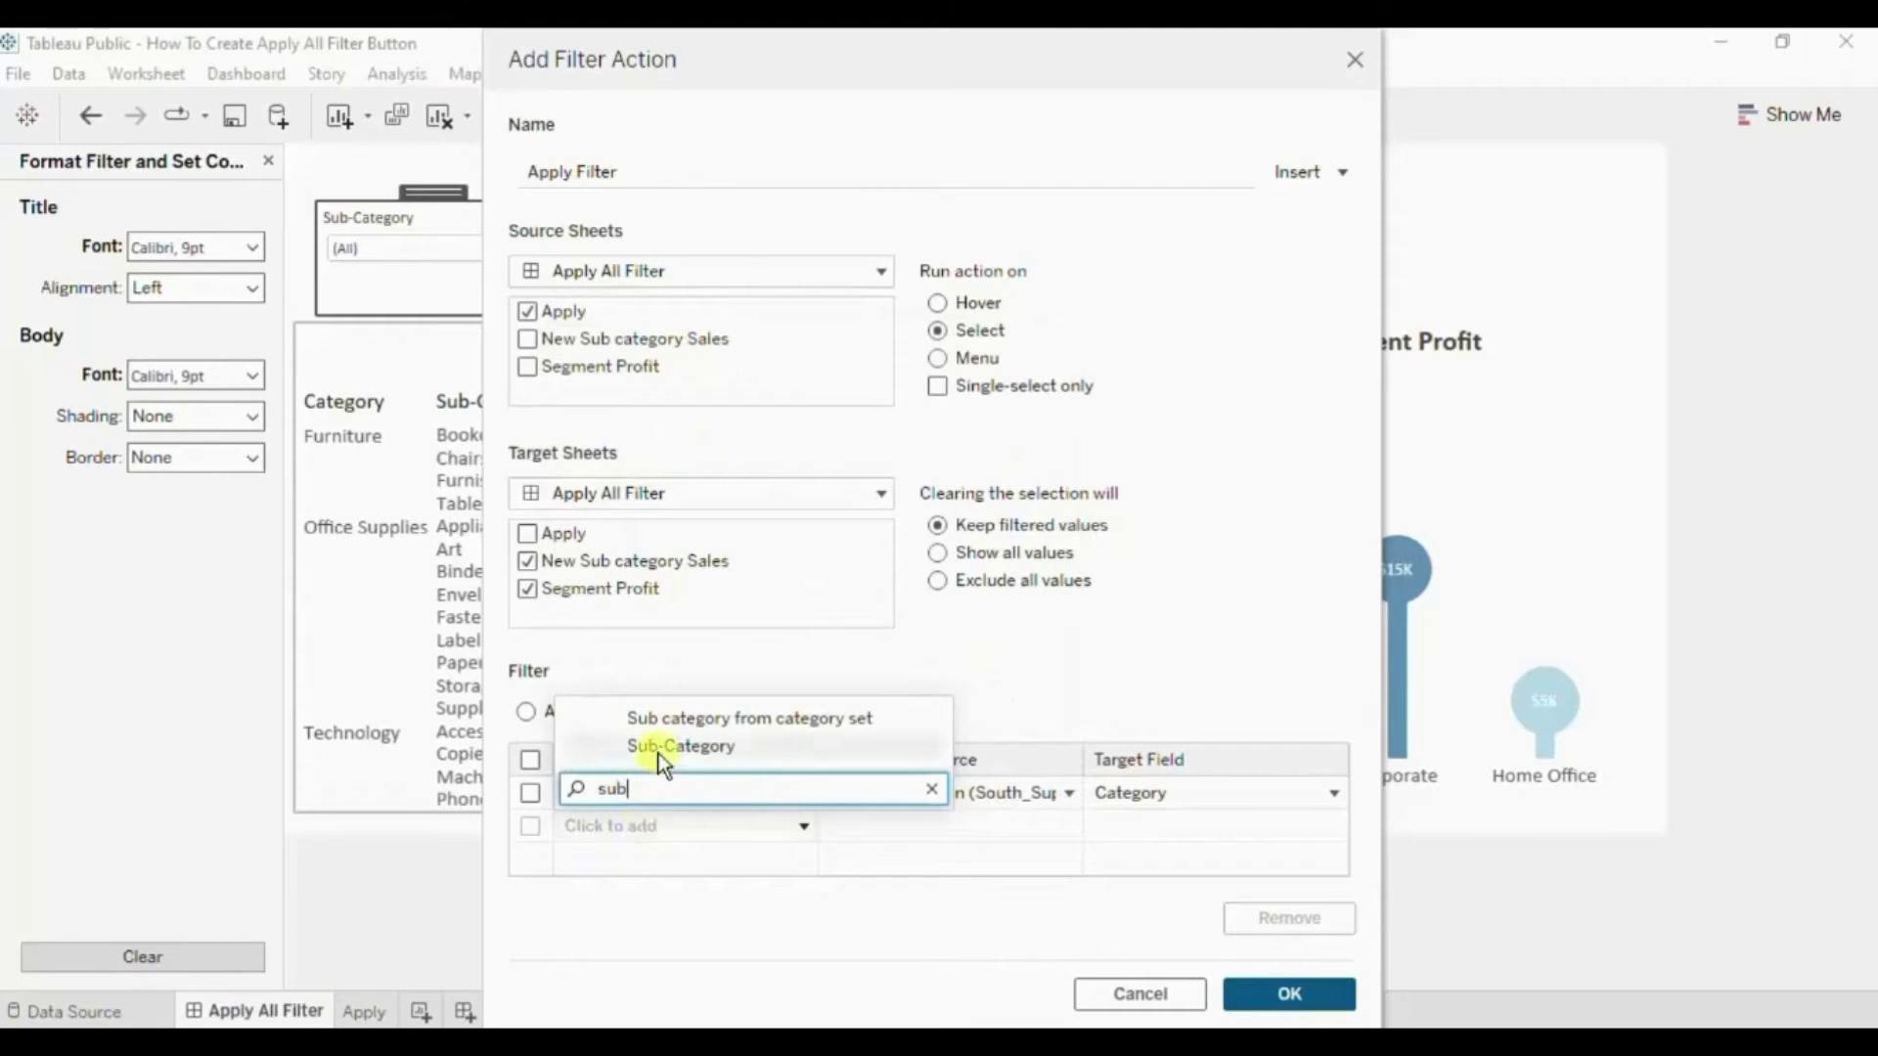
{"action": "left_click", "coordinate": [659, 749]}
{"action": "left_click", "coordinate": [641, 861]}
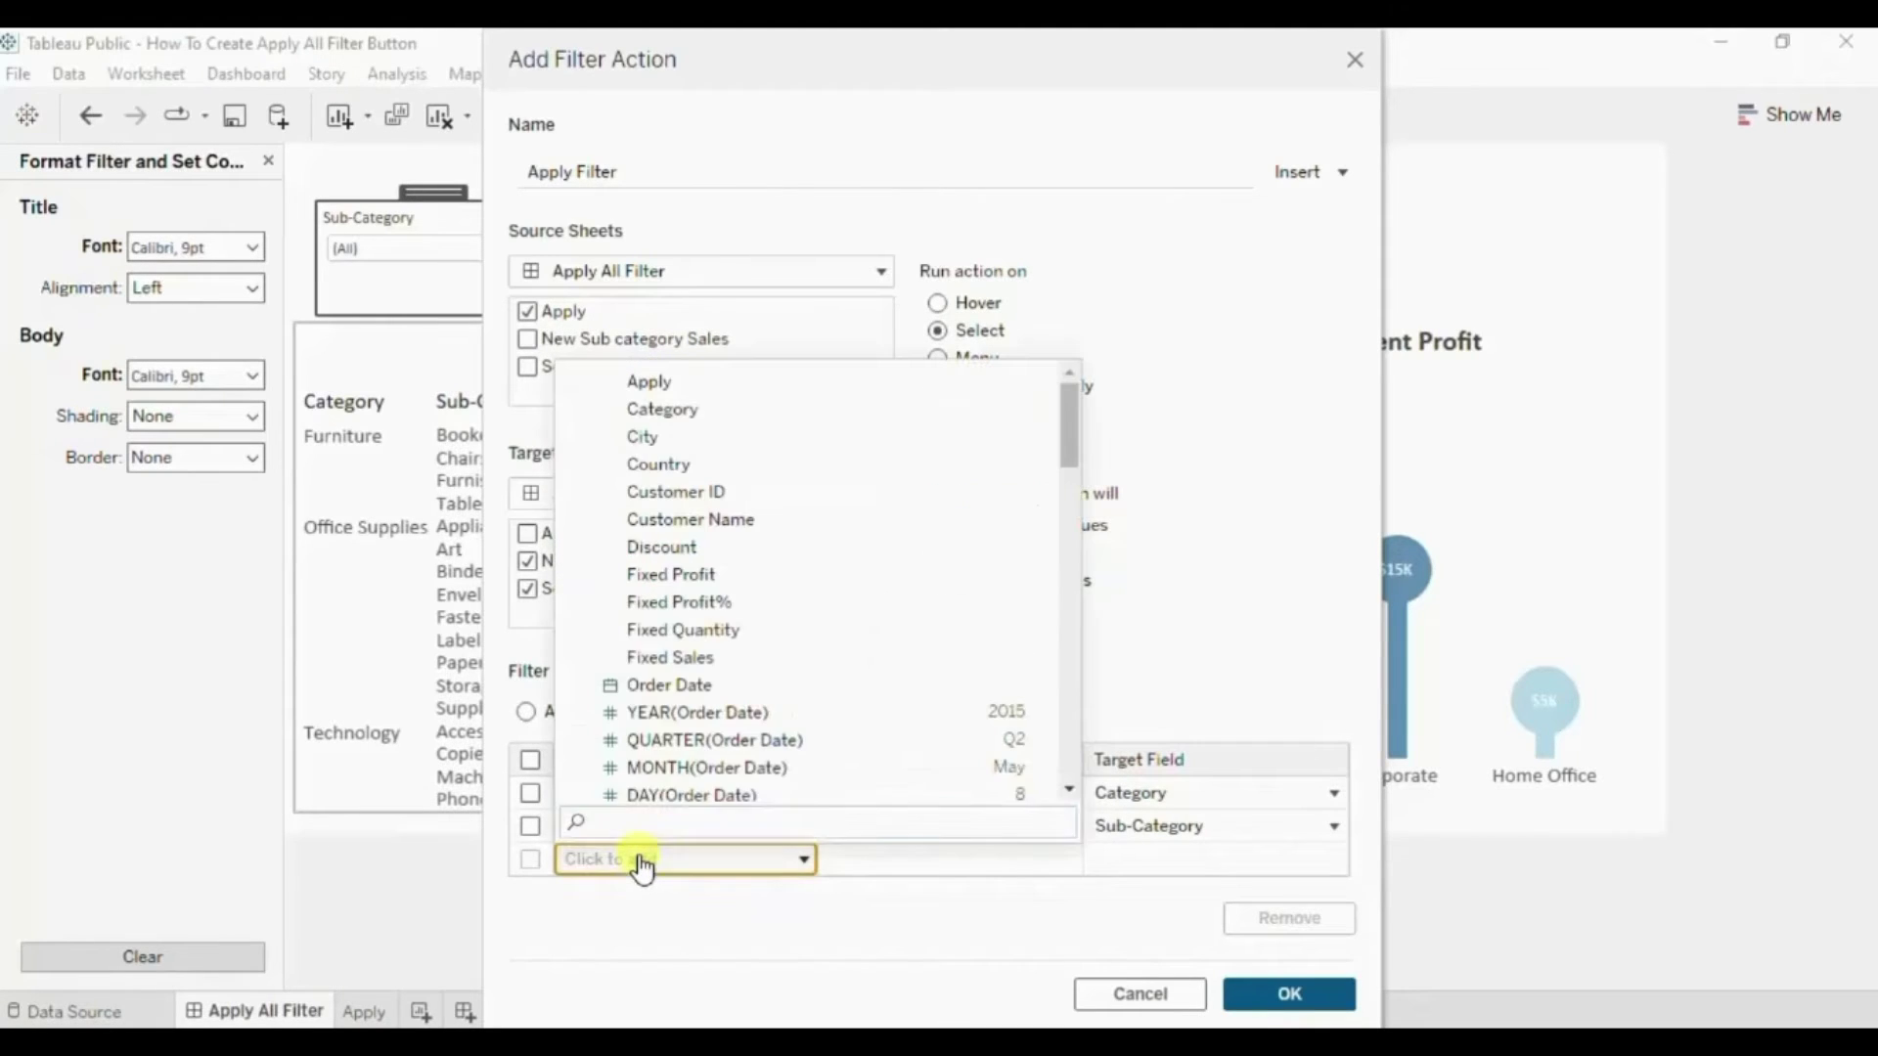
{"action": "type", "text": "stat"}
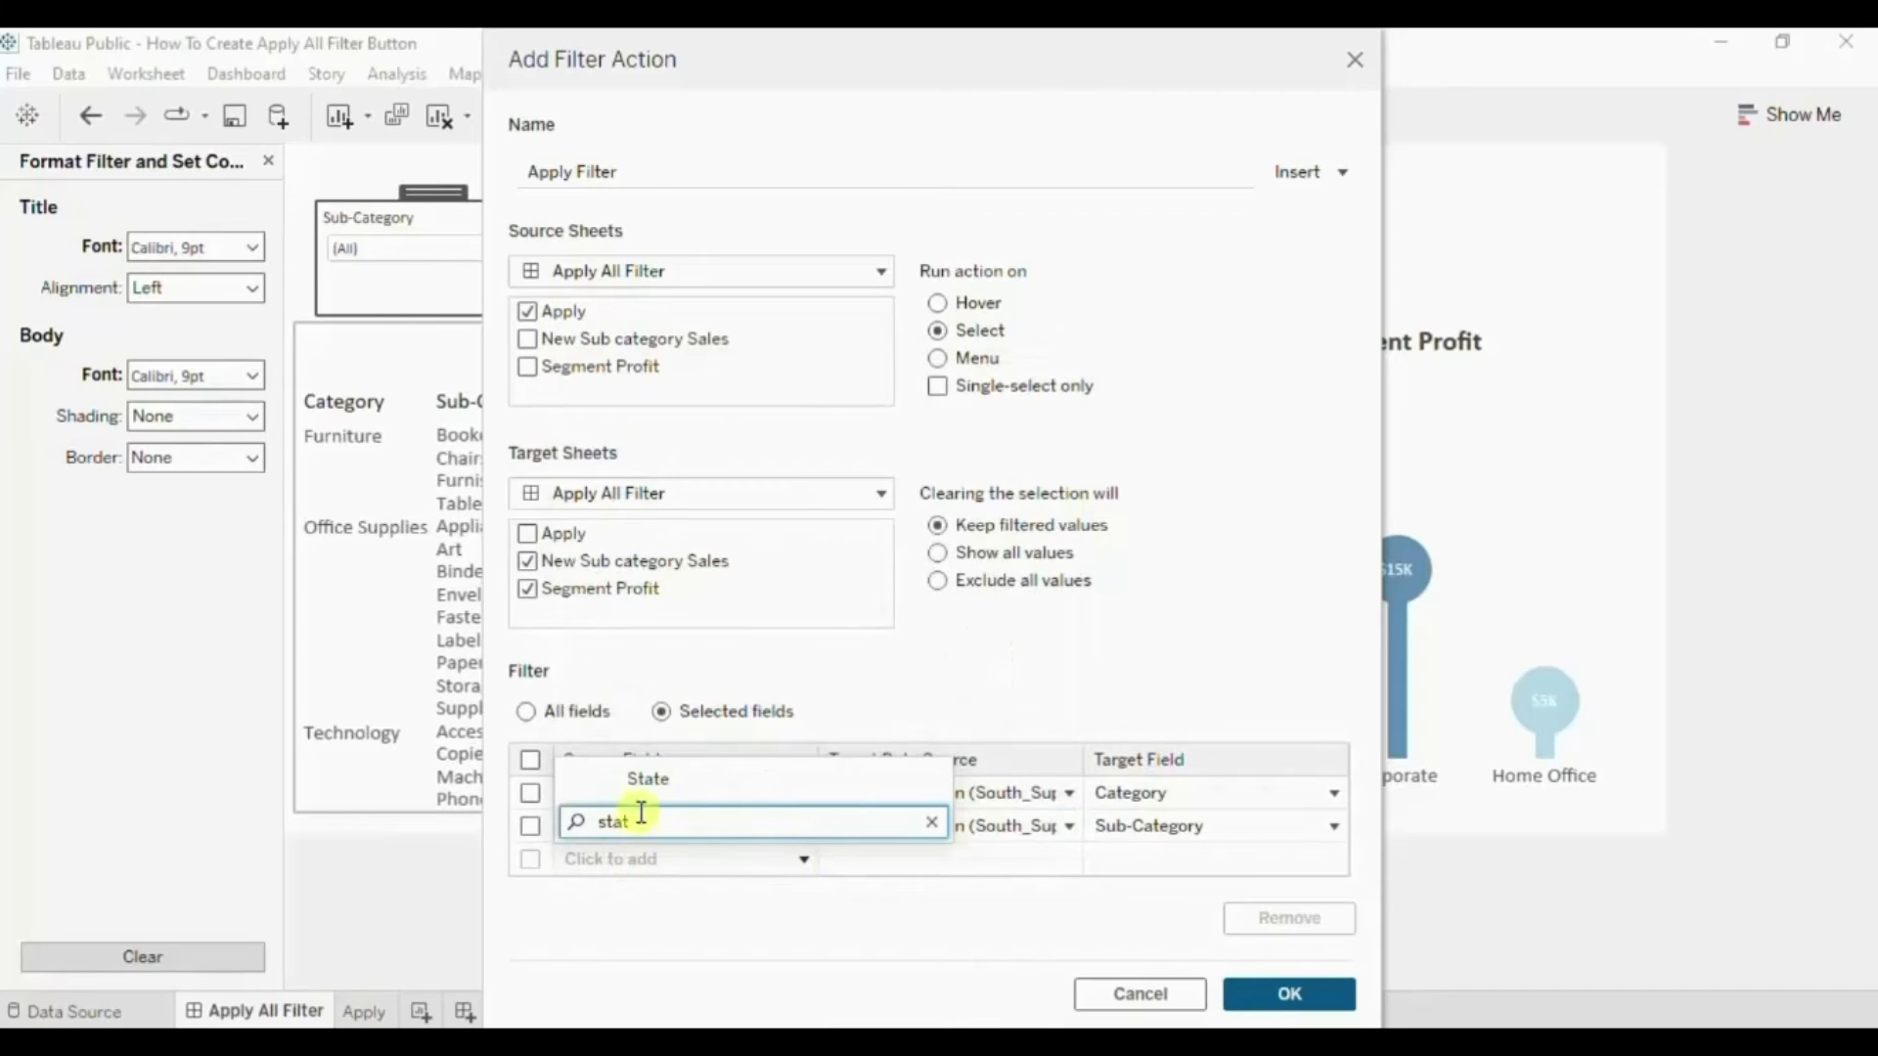
{"action": "left_click", "coordinate": [638, 783]}
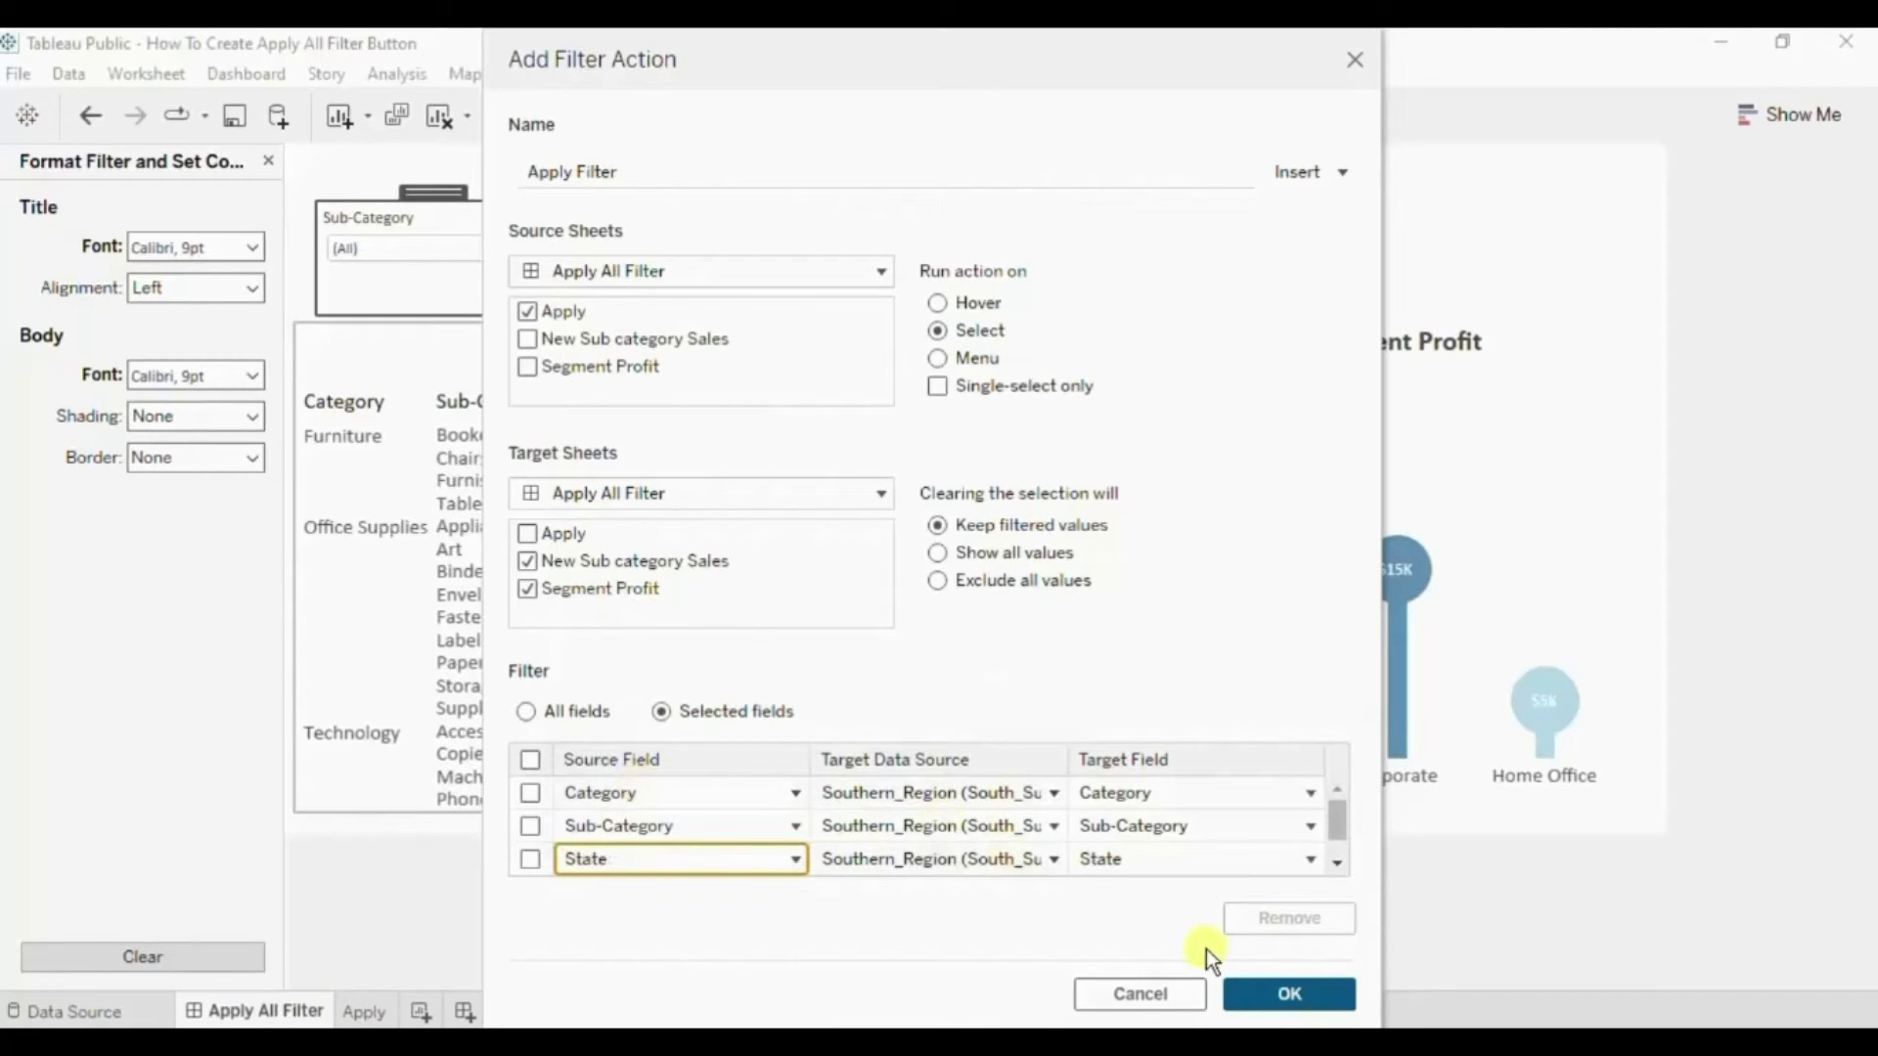
{"action": "left_click", "coordinate": [1298, 1002]}
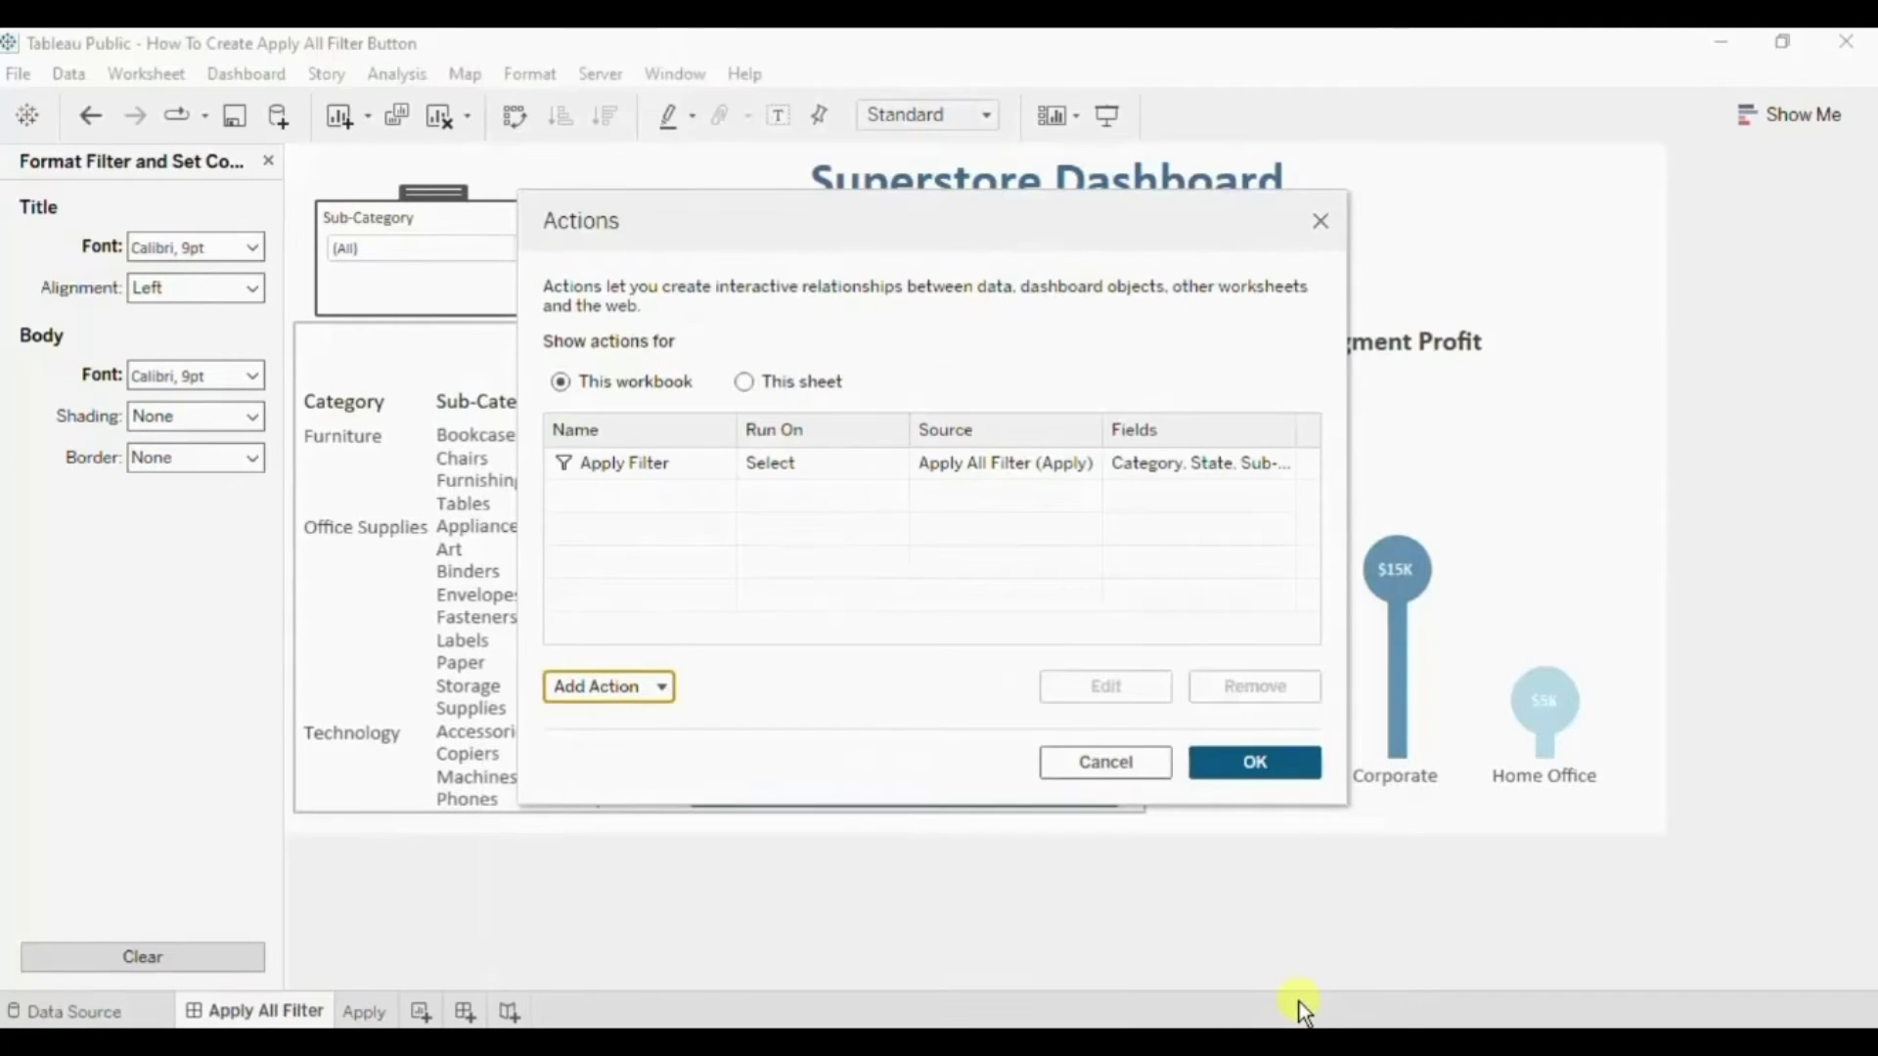
{"action": "left_click", "coordinate": [1224, 765]}
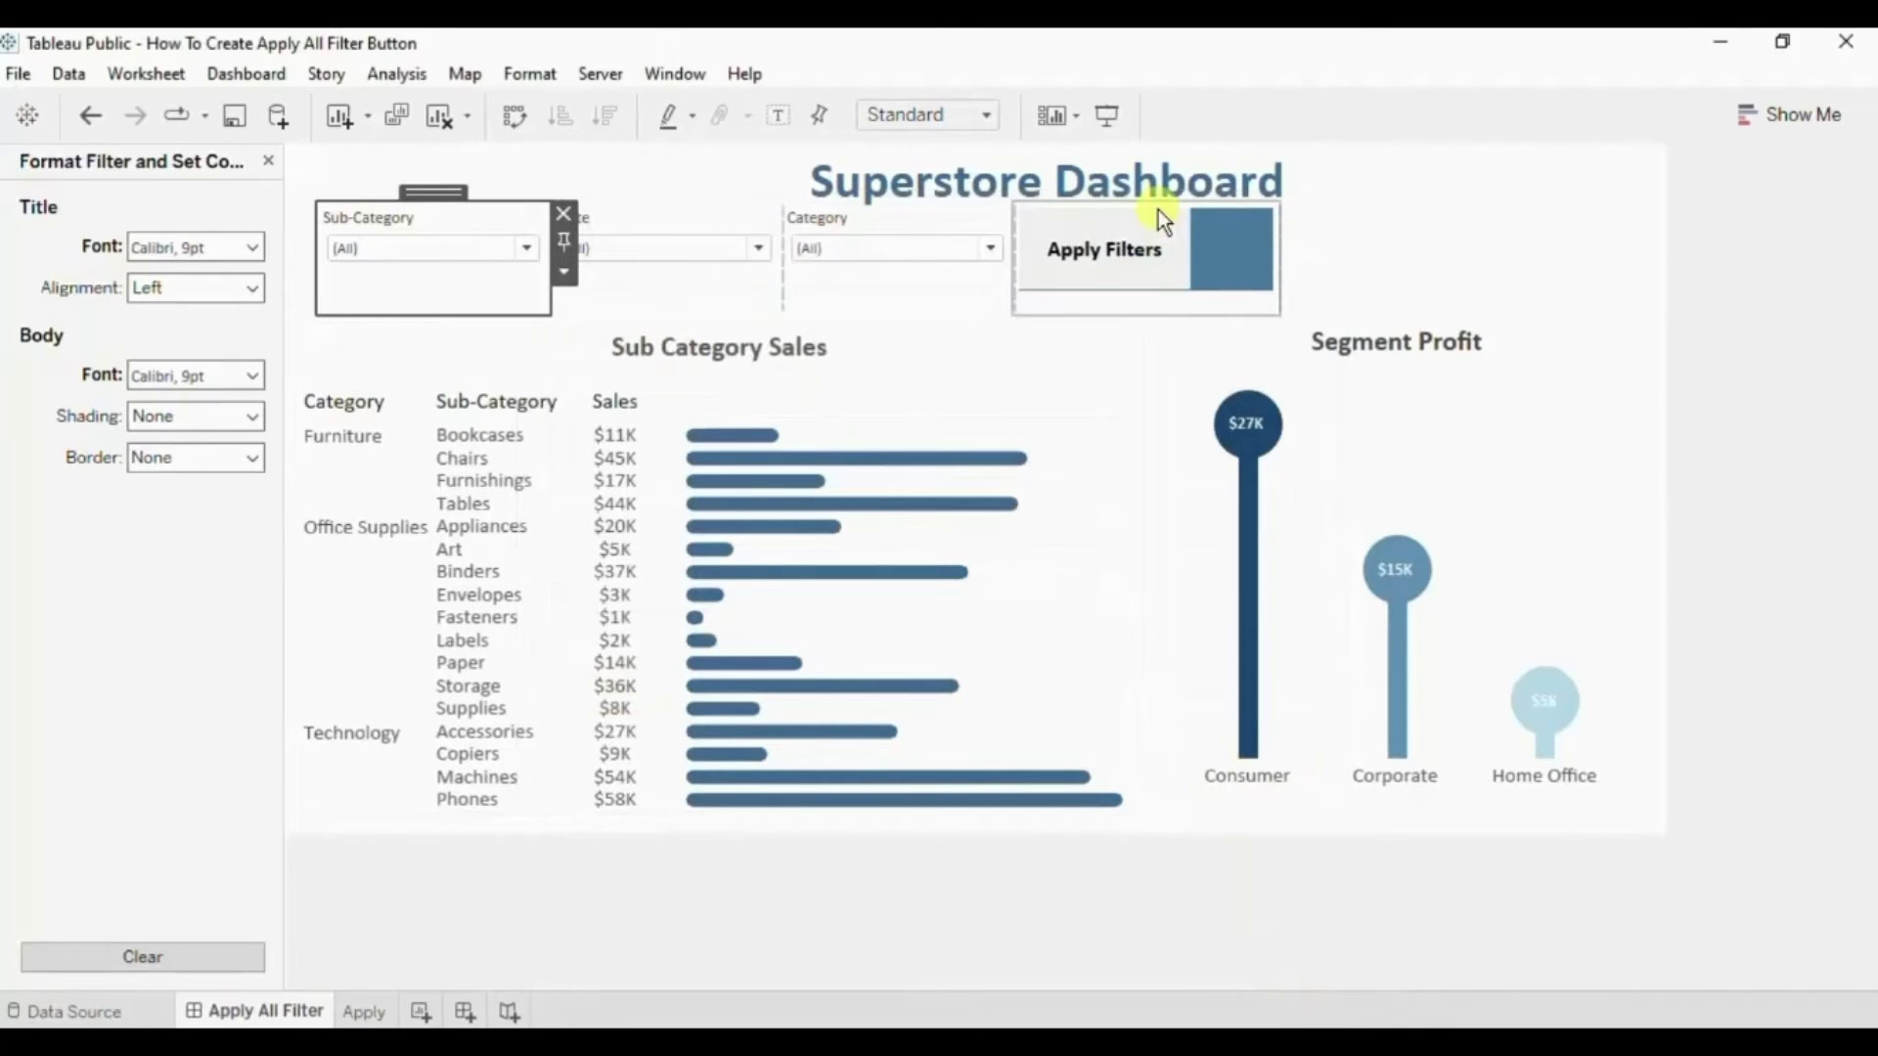
Narrow the Apply Filters button sheet on the dashboard by pulling in its outer edge.
{"action": "left_click", "coordinate": [1191, 241]}
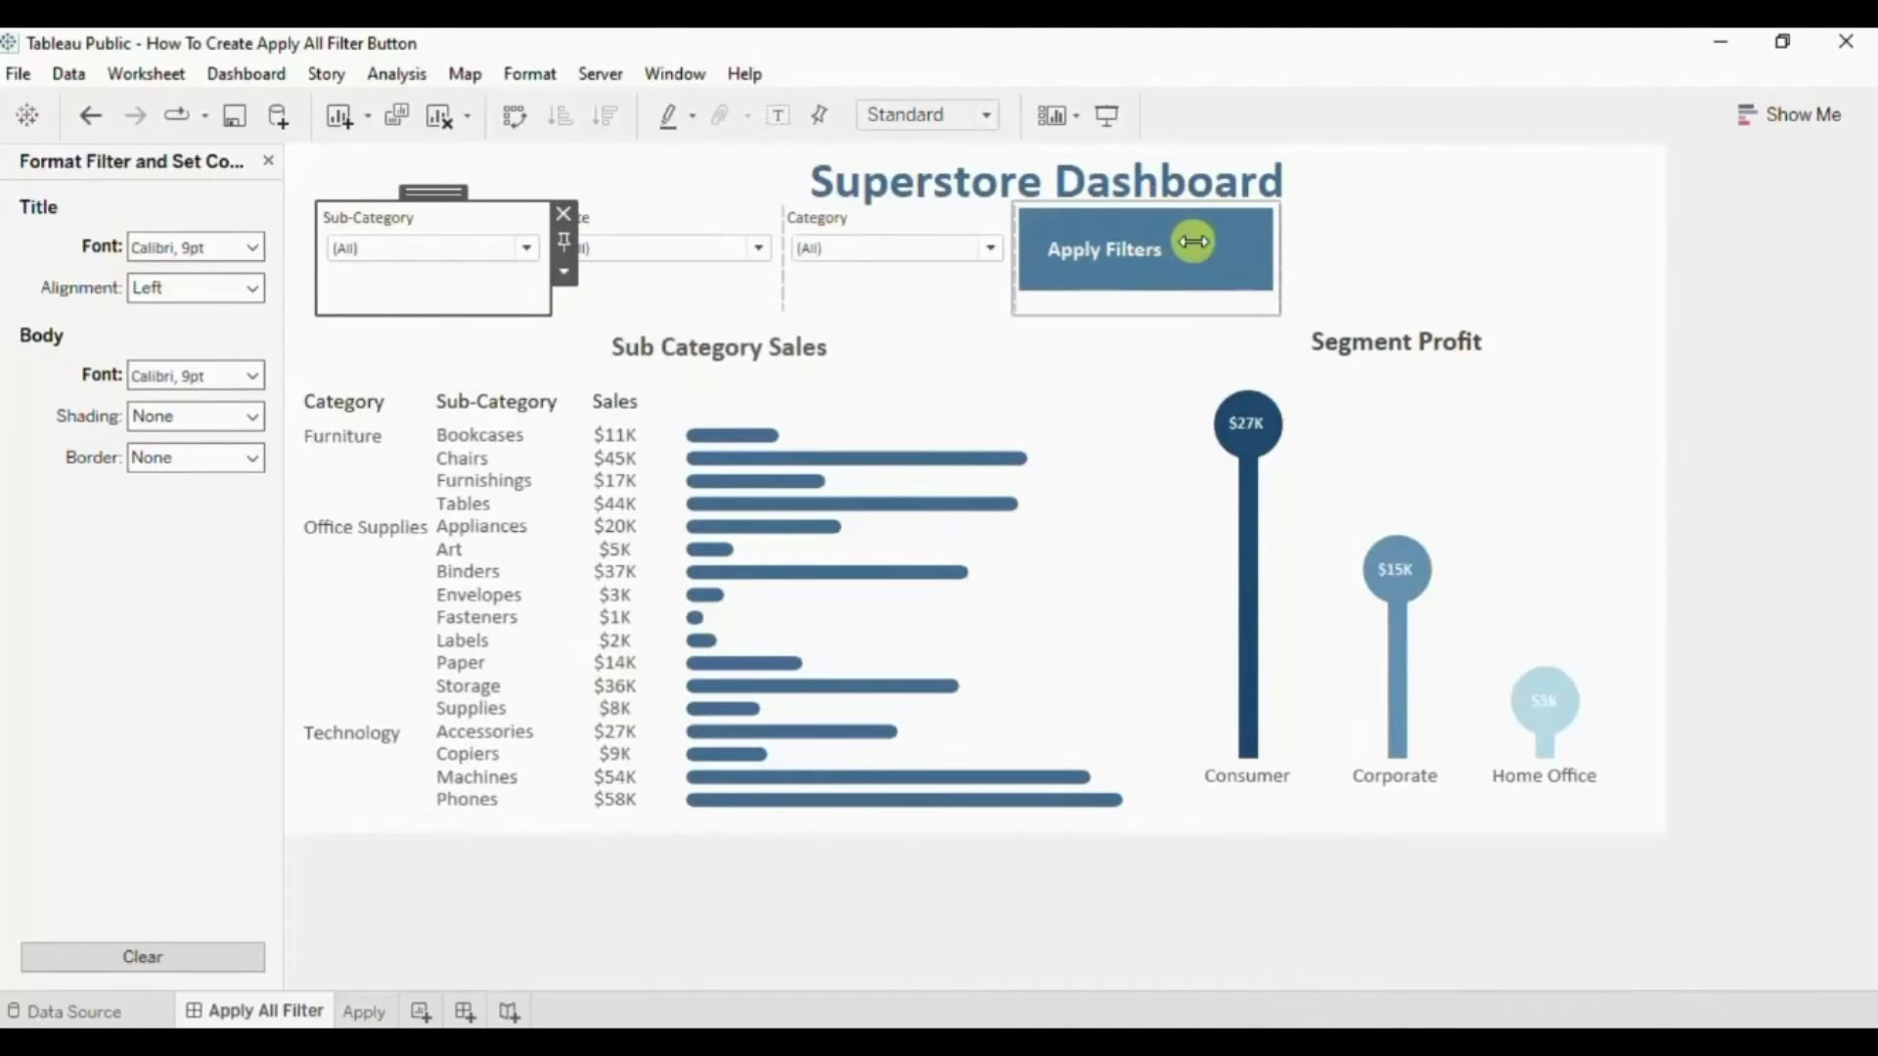
{"action": "left_click", "coordinate": [1274, 245]}
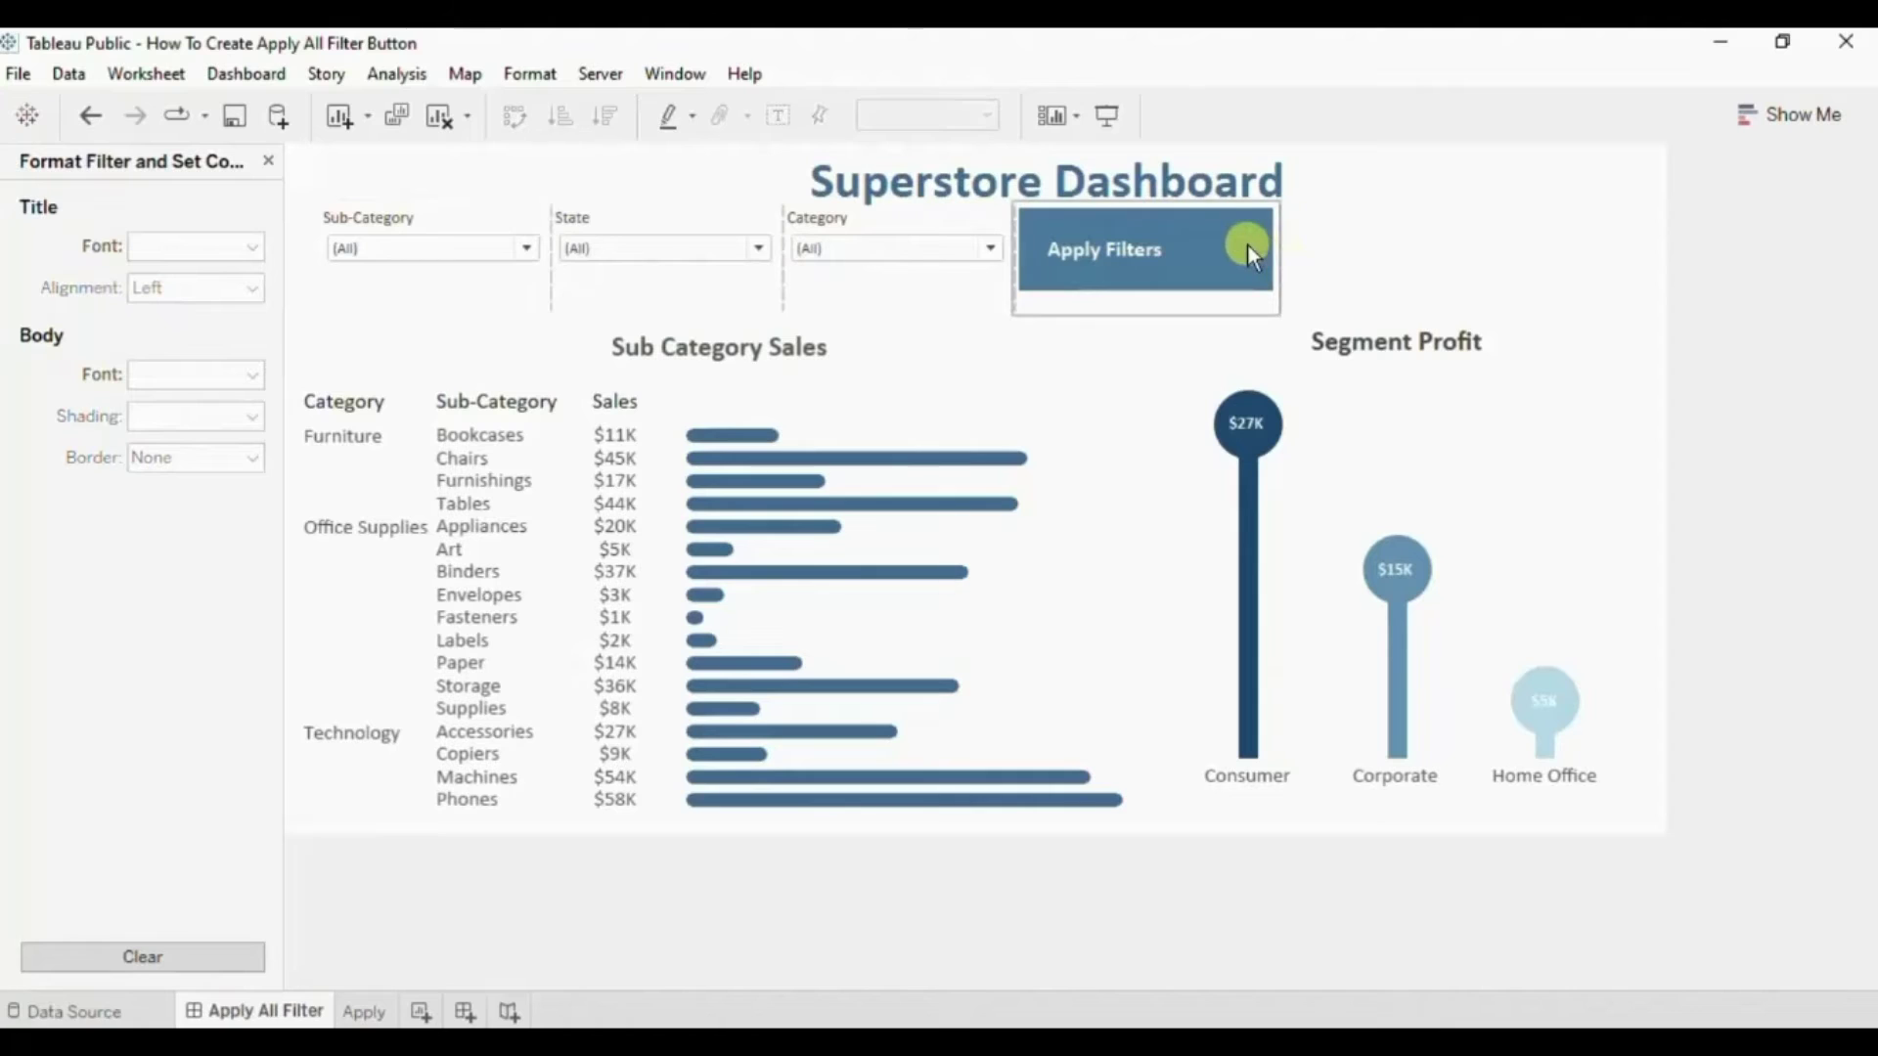
{"action": "left_click_drag", "start_coordinate": [1276, 245], "coordinate": [1211, 256]}
{"action": "left_click", "coordinate": [1199, 253]}
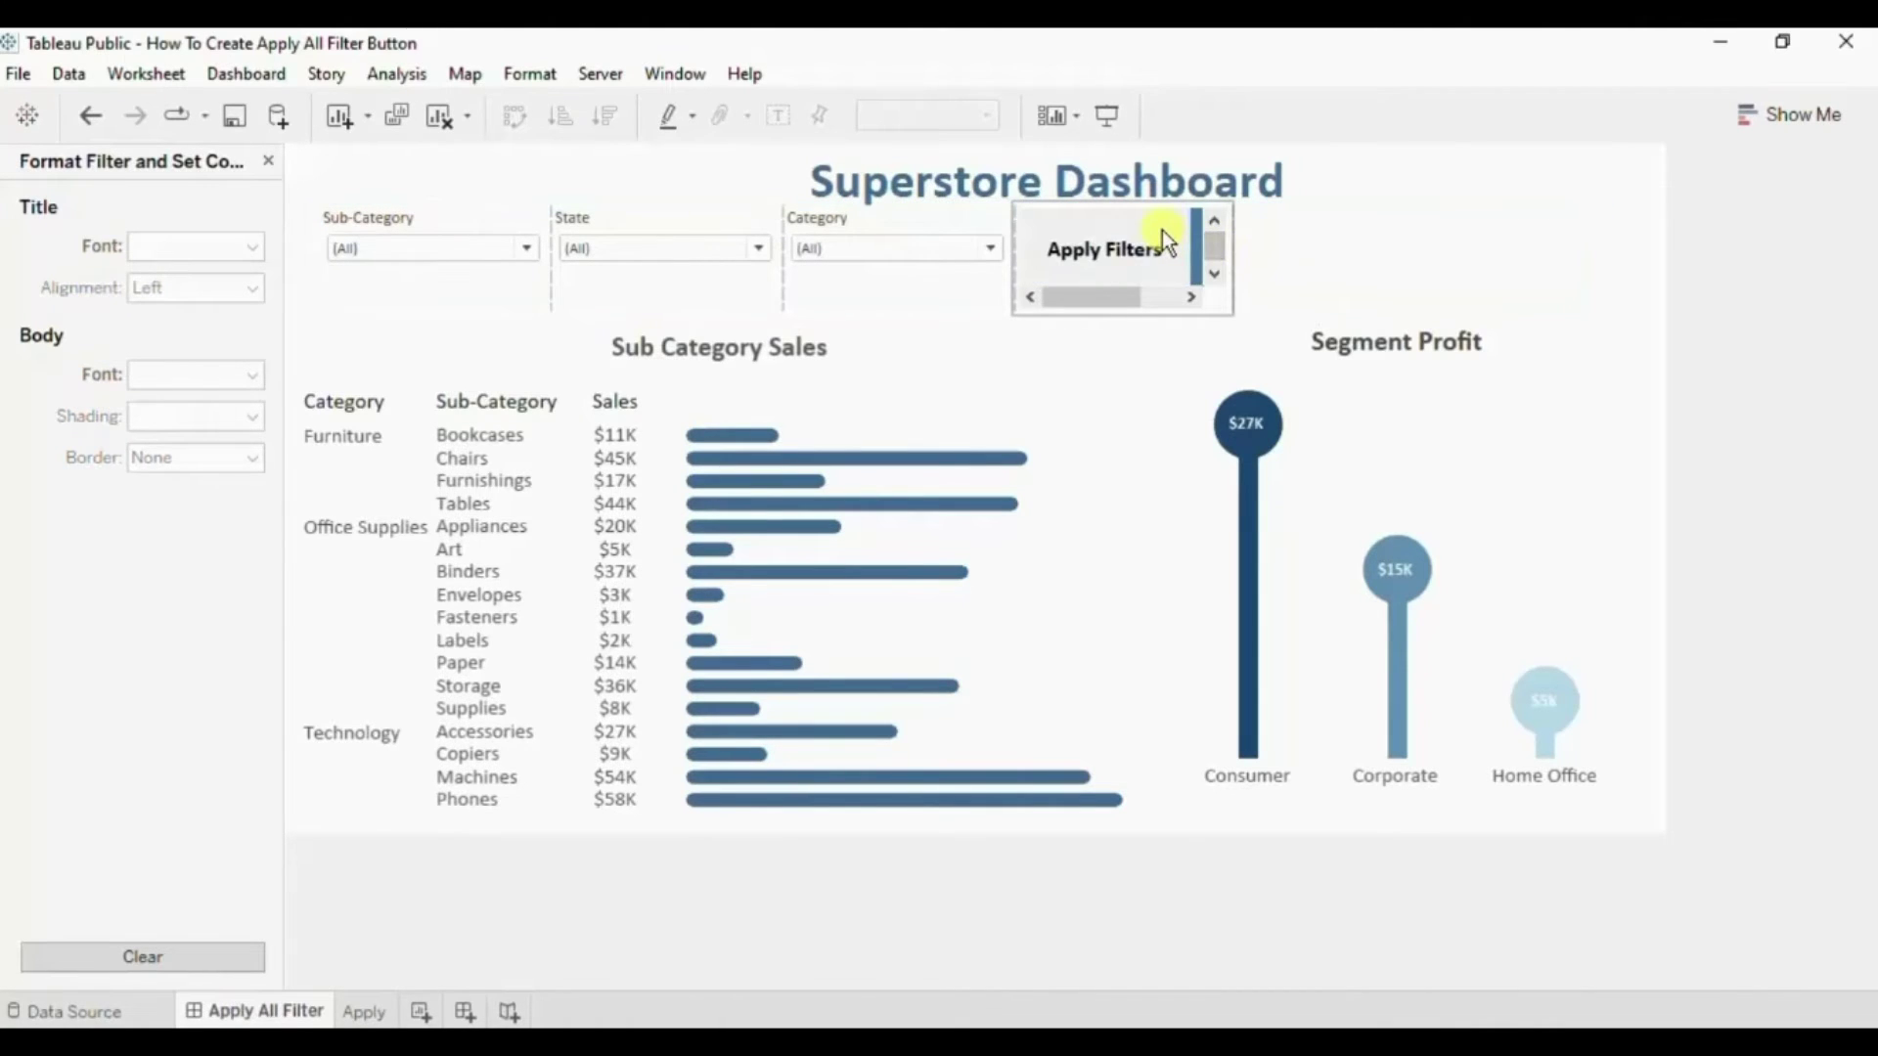
Set the Apply Filters button sheet to fit Entire View and clear its selection.
{"action": "left_click", "coordinate": [1162, 230]}
{"action": "left_click", "coordinate": [984, 121]}
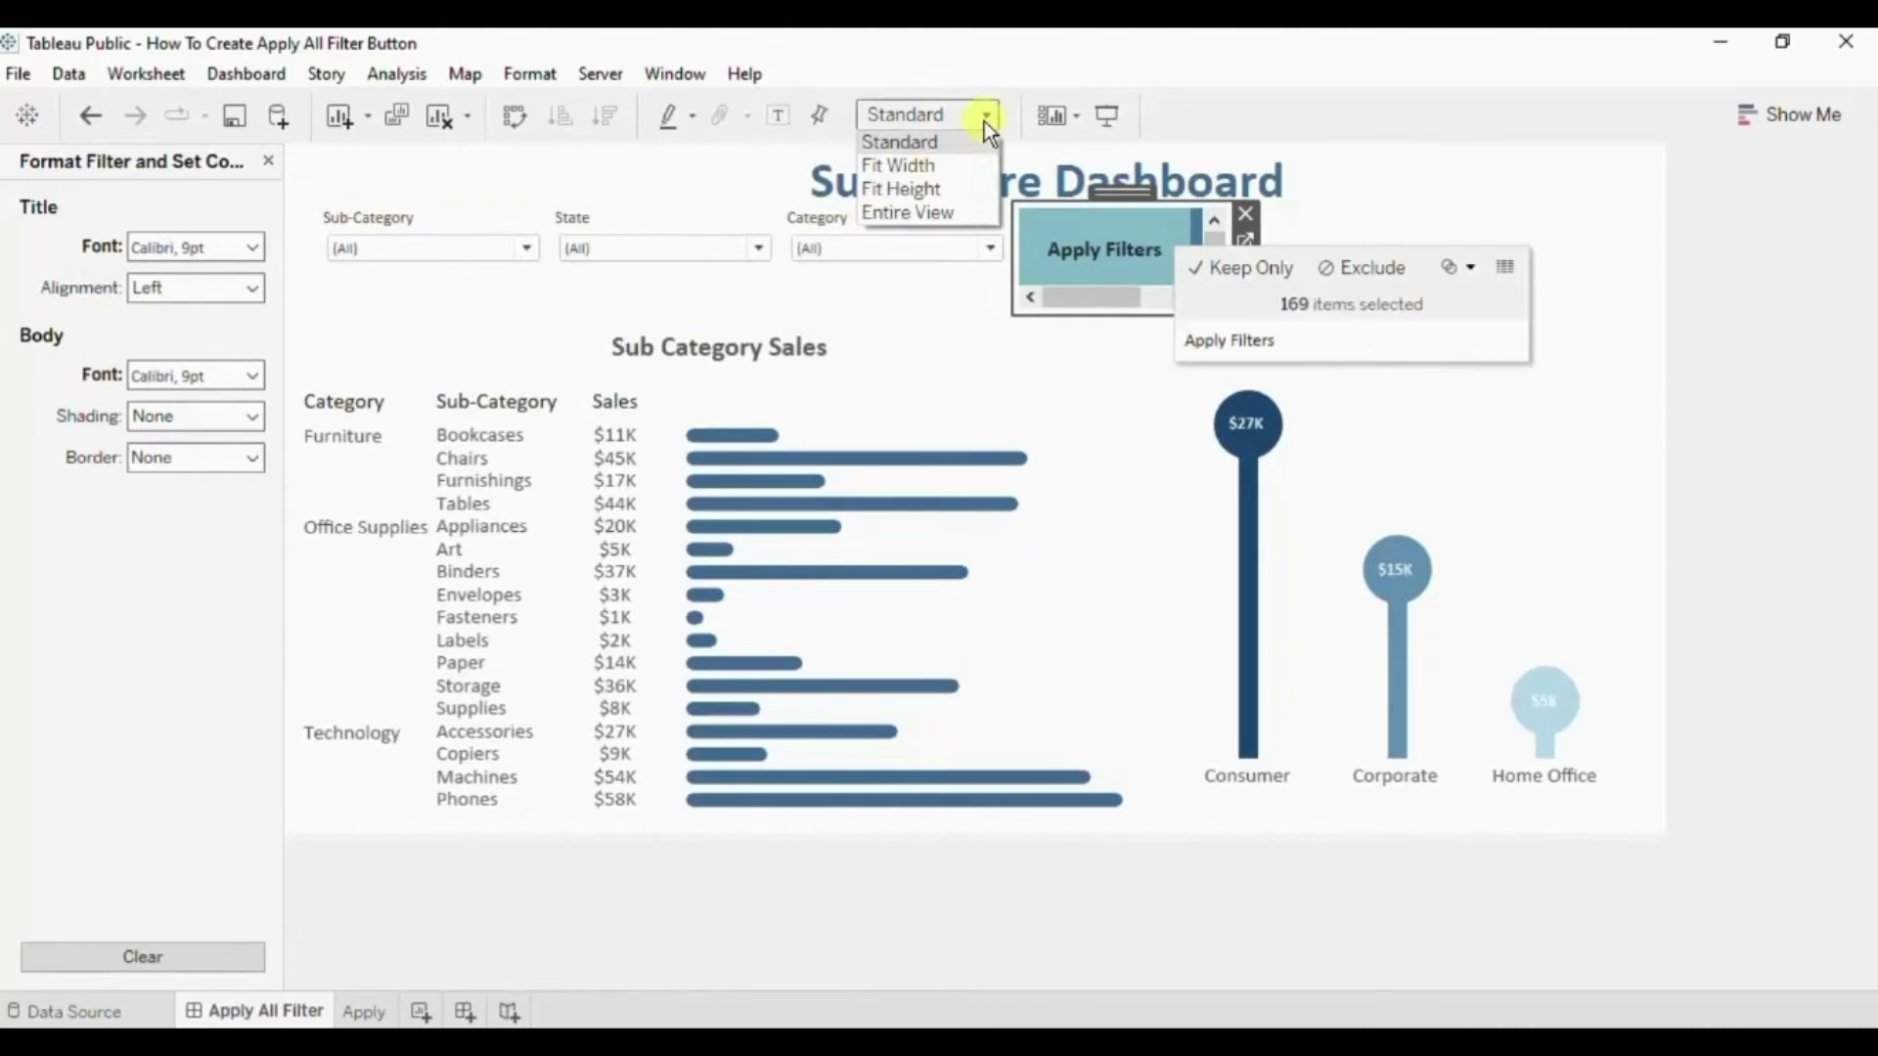
{"action": "left_click", "coordinate": [936, 211]}
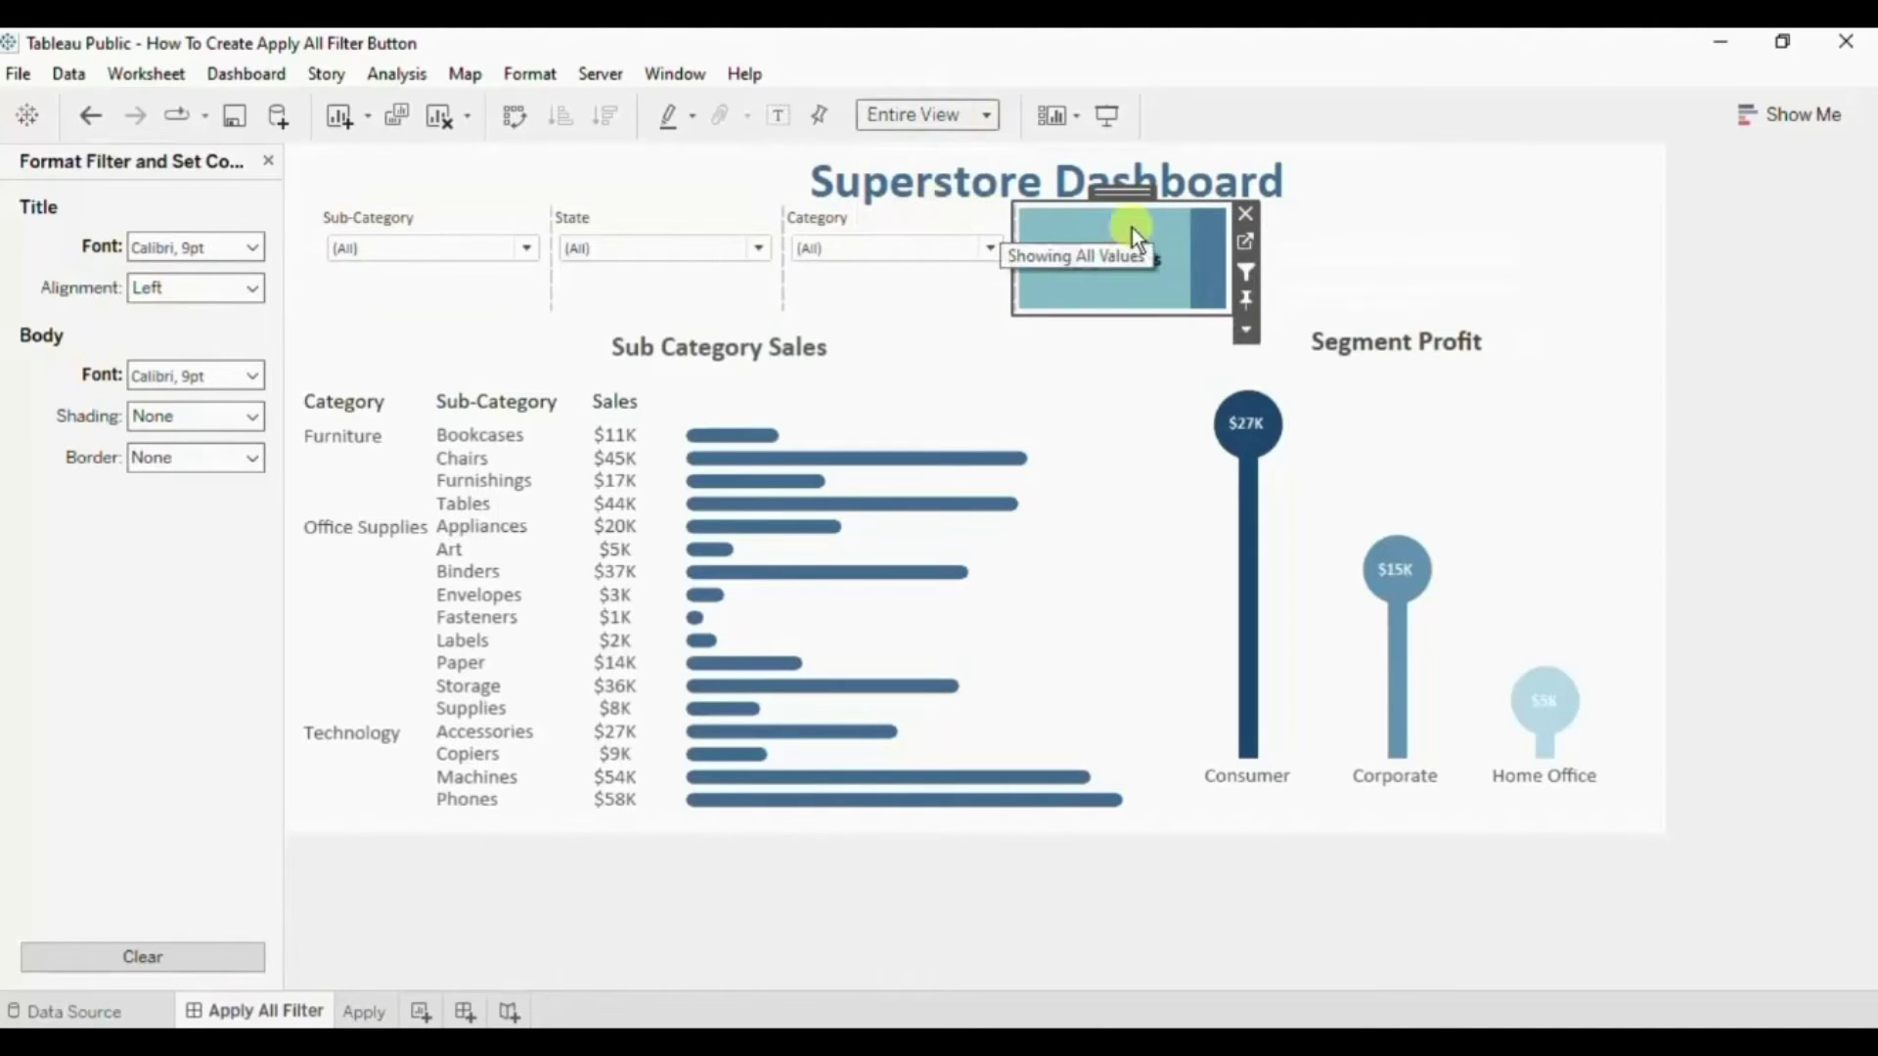
{"action": "left_click", "coordinate": [1205, 255]}
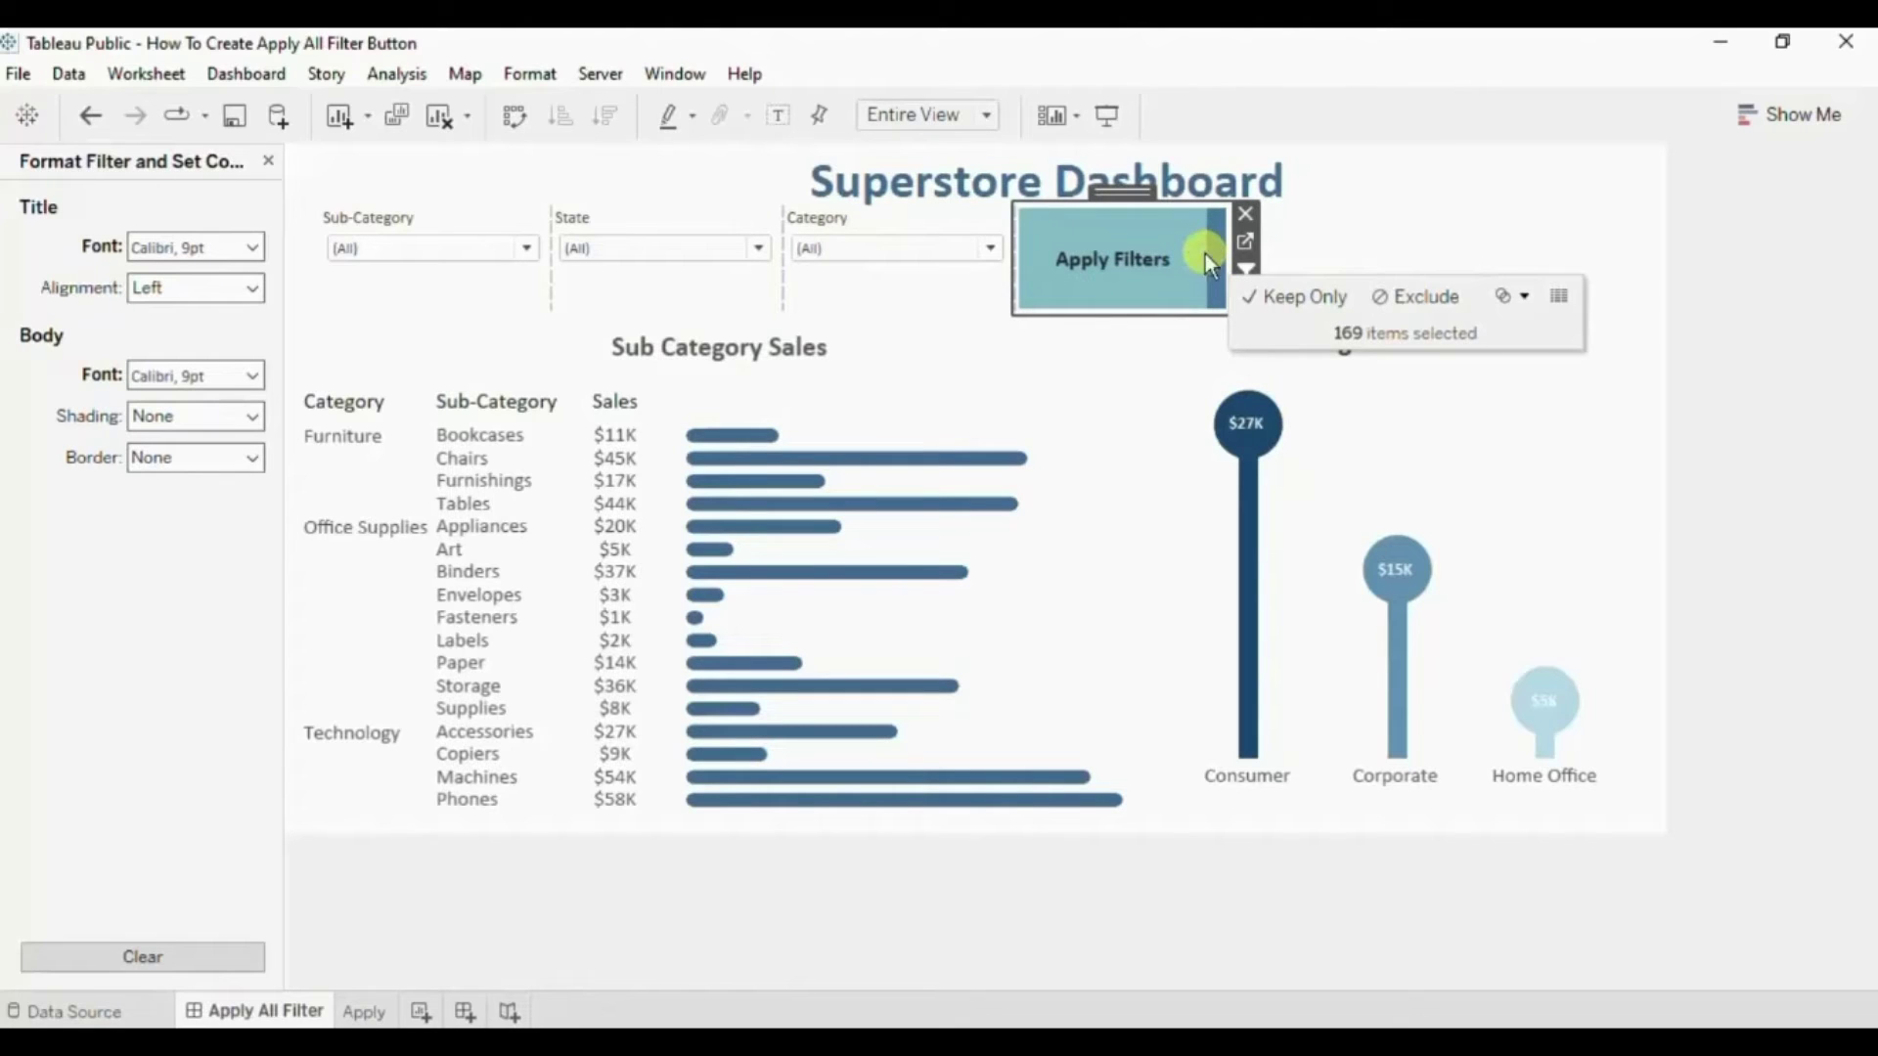
{"action": "left_click", "coordinate": [1187, 251]}
Exclude Accessories in the Sub-Category filter, and Alabama and Florida in the State filter.
{"action": "left_click", "coordinate": [495, 248]}
{"action": "left_click", "coordinate": [527, 248]}
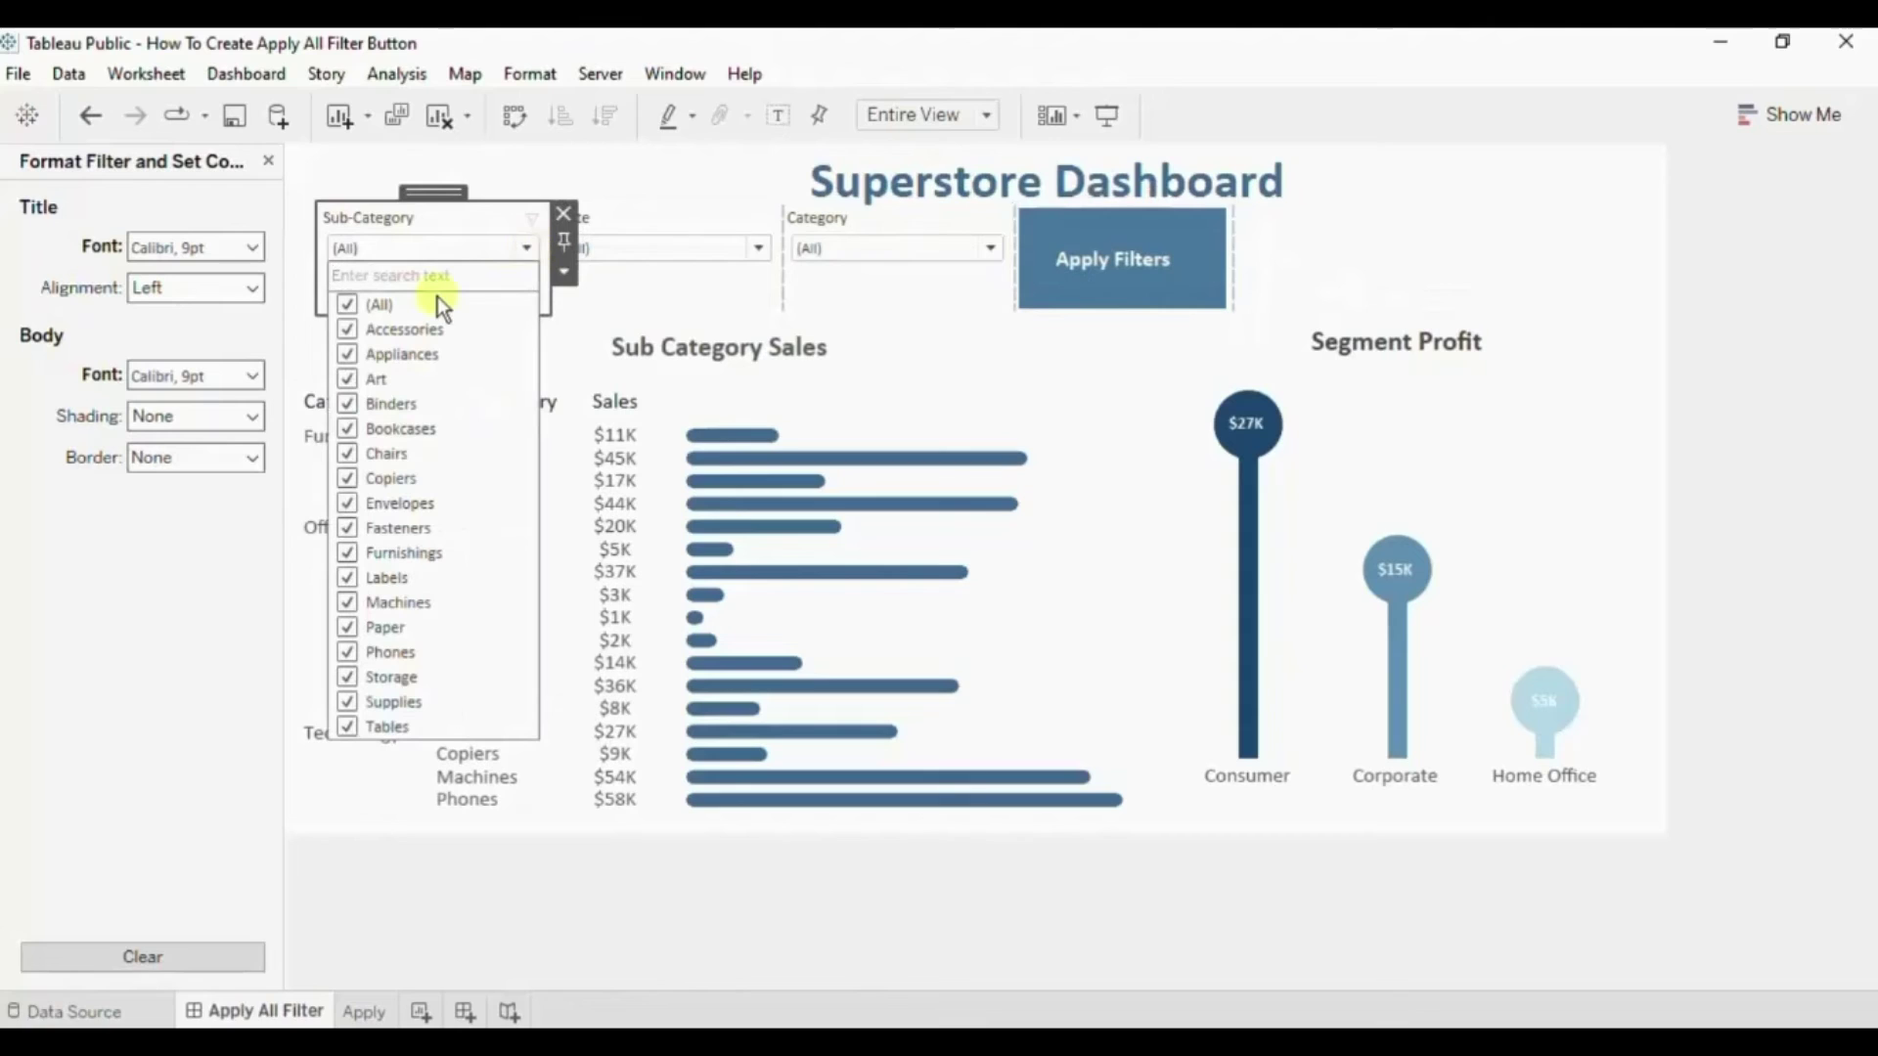
{"action": "left_click", "coordinate": [348, 338]}
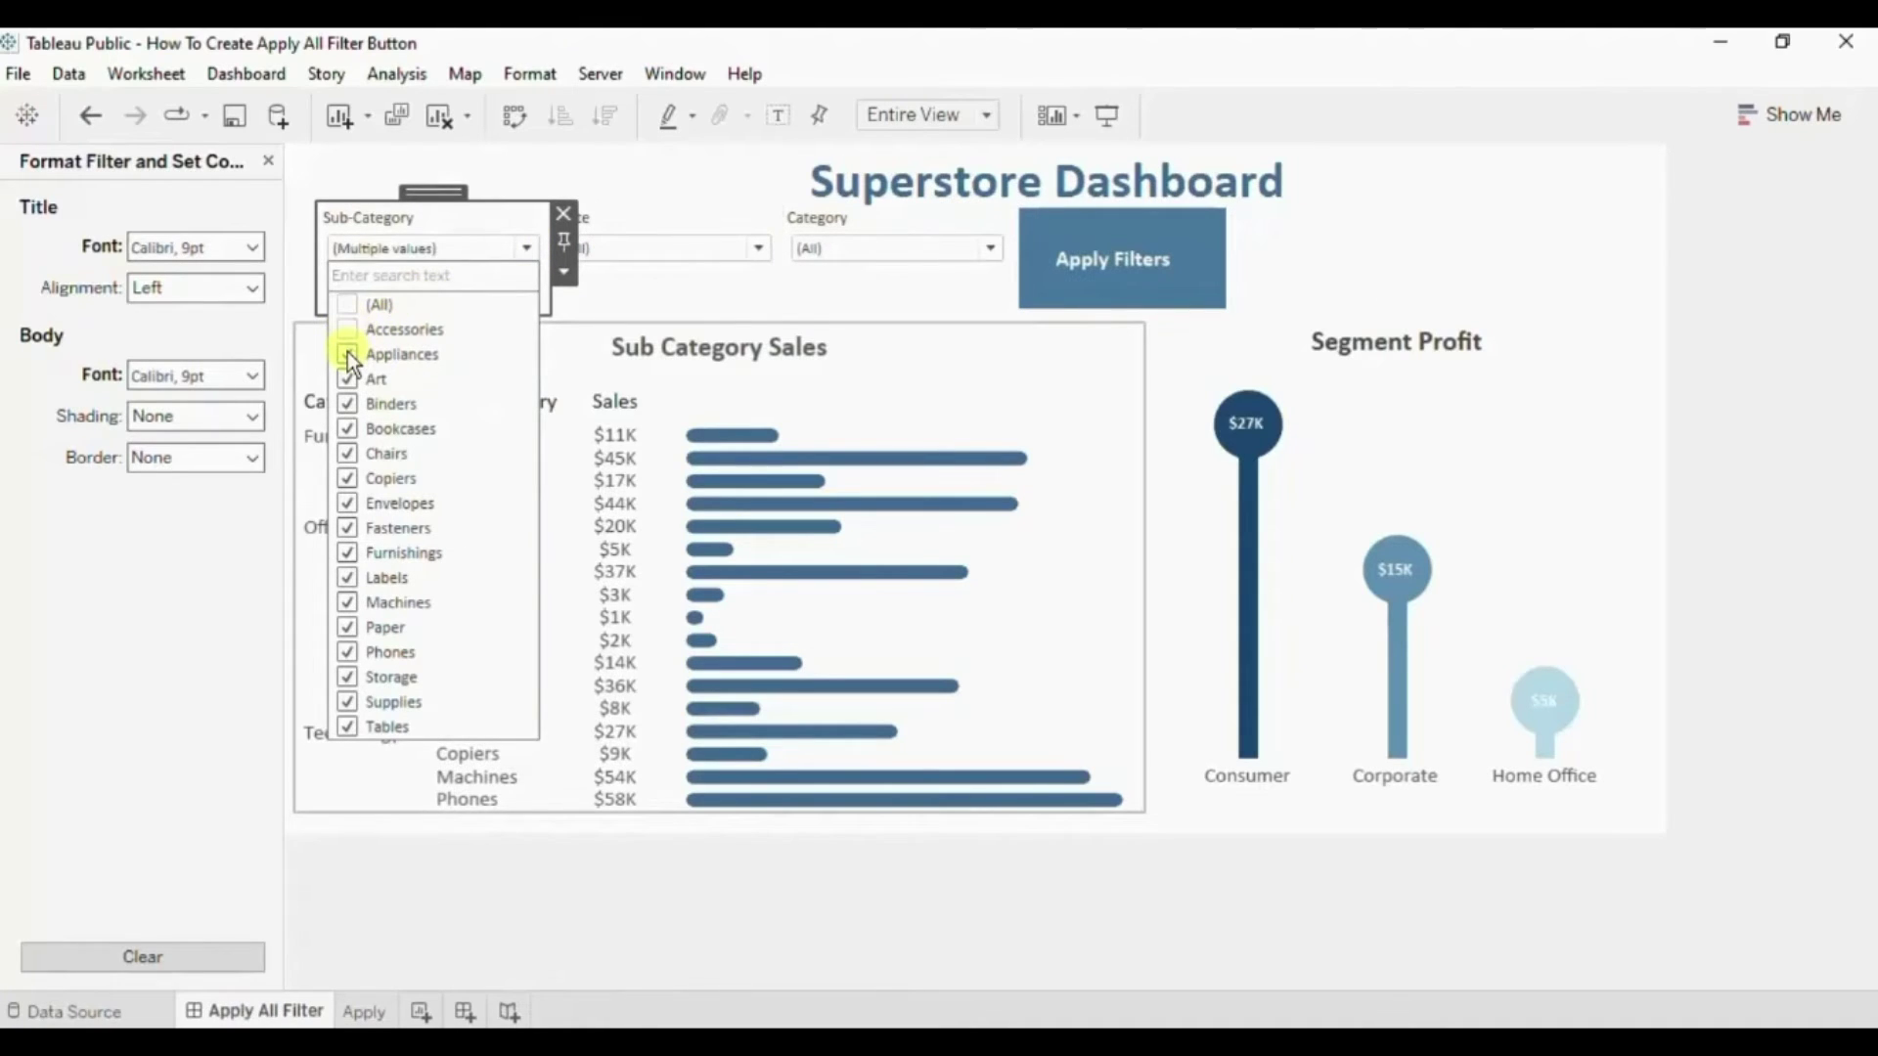
{"action": "left_click", "coordinate": [633, 255]}
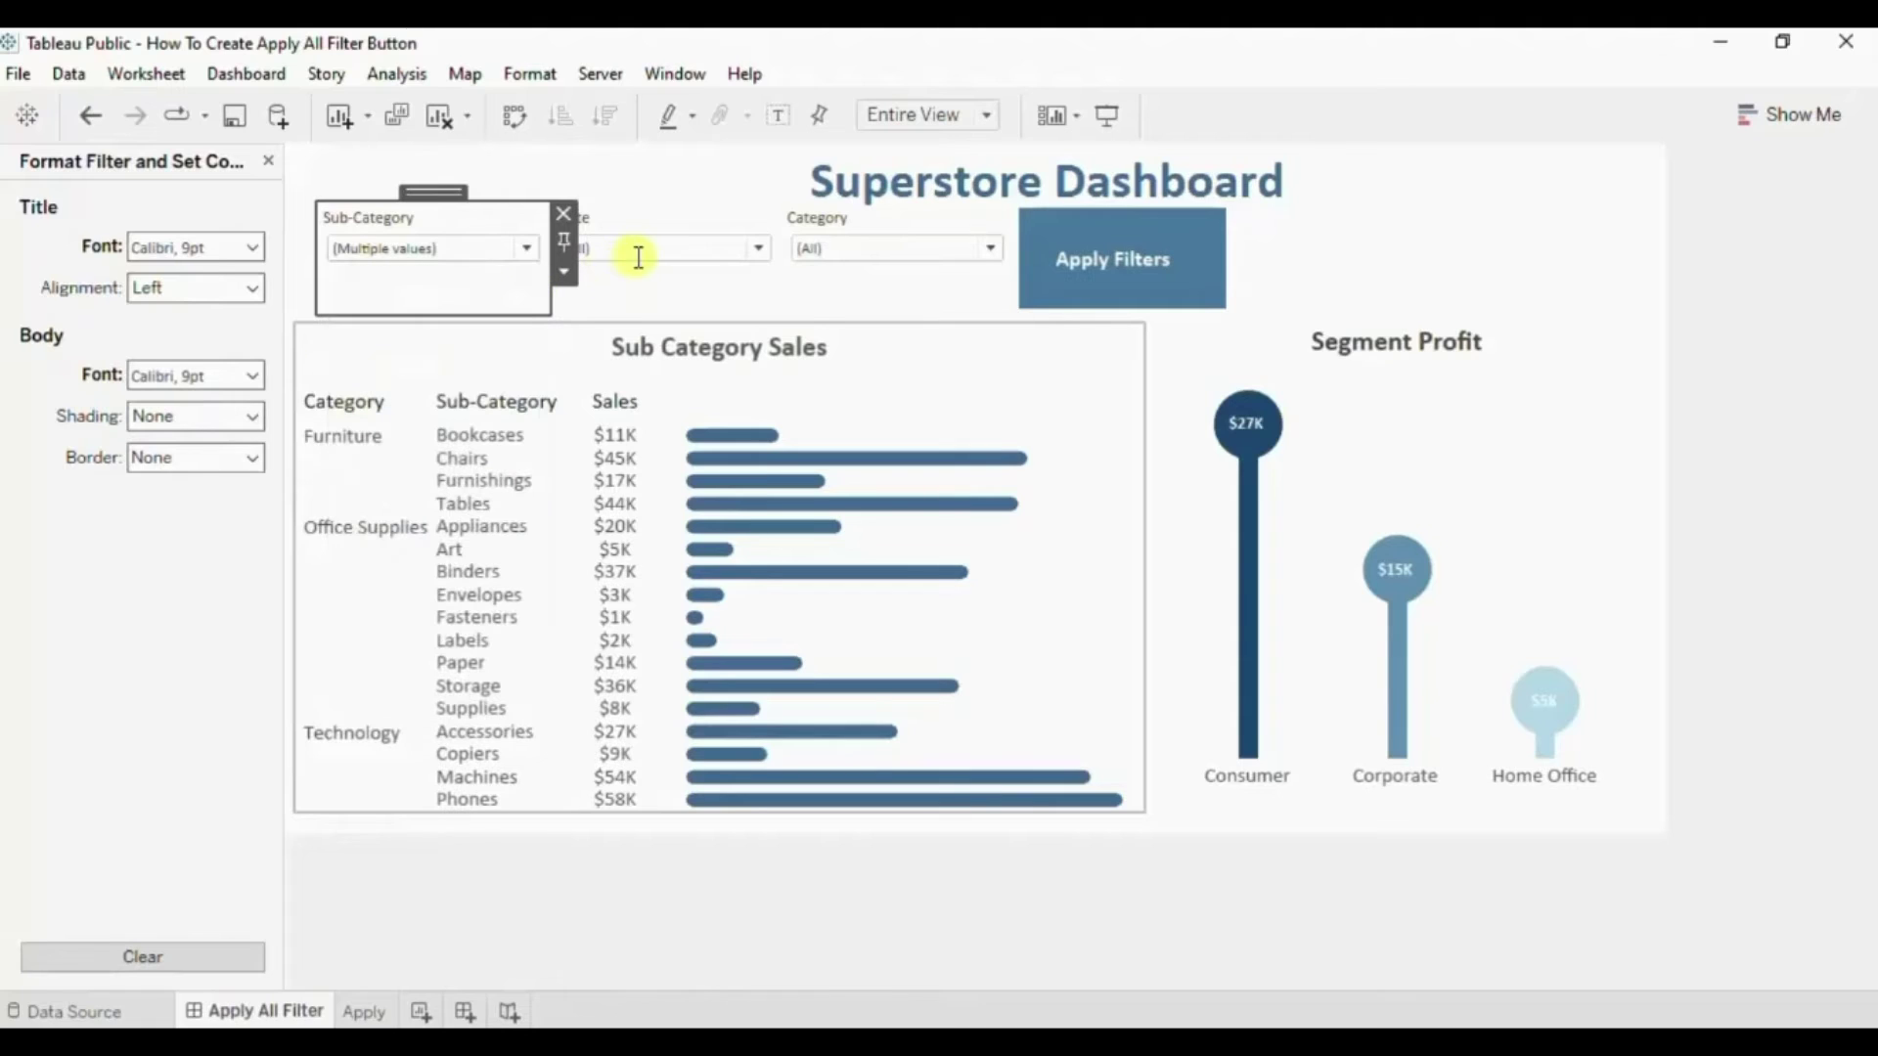
{"action": "left_click", "coordinate": [655, 255]}
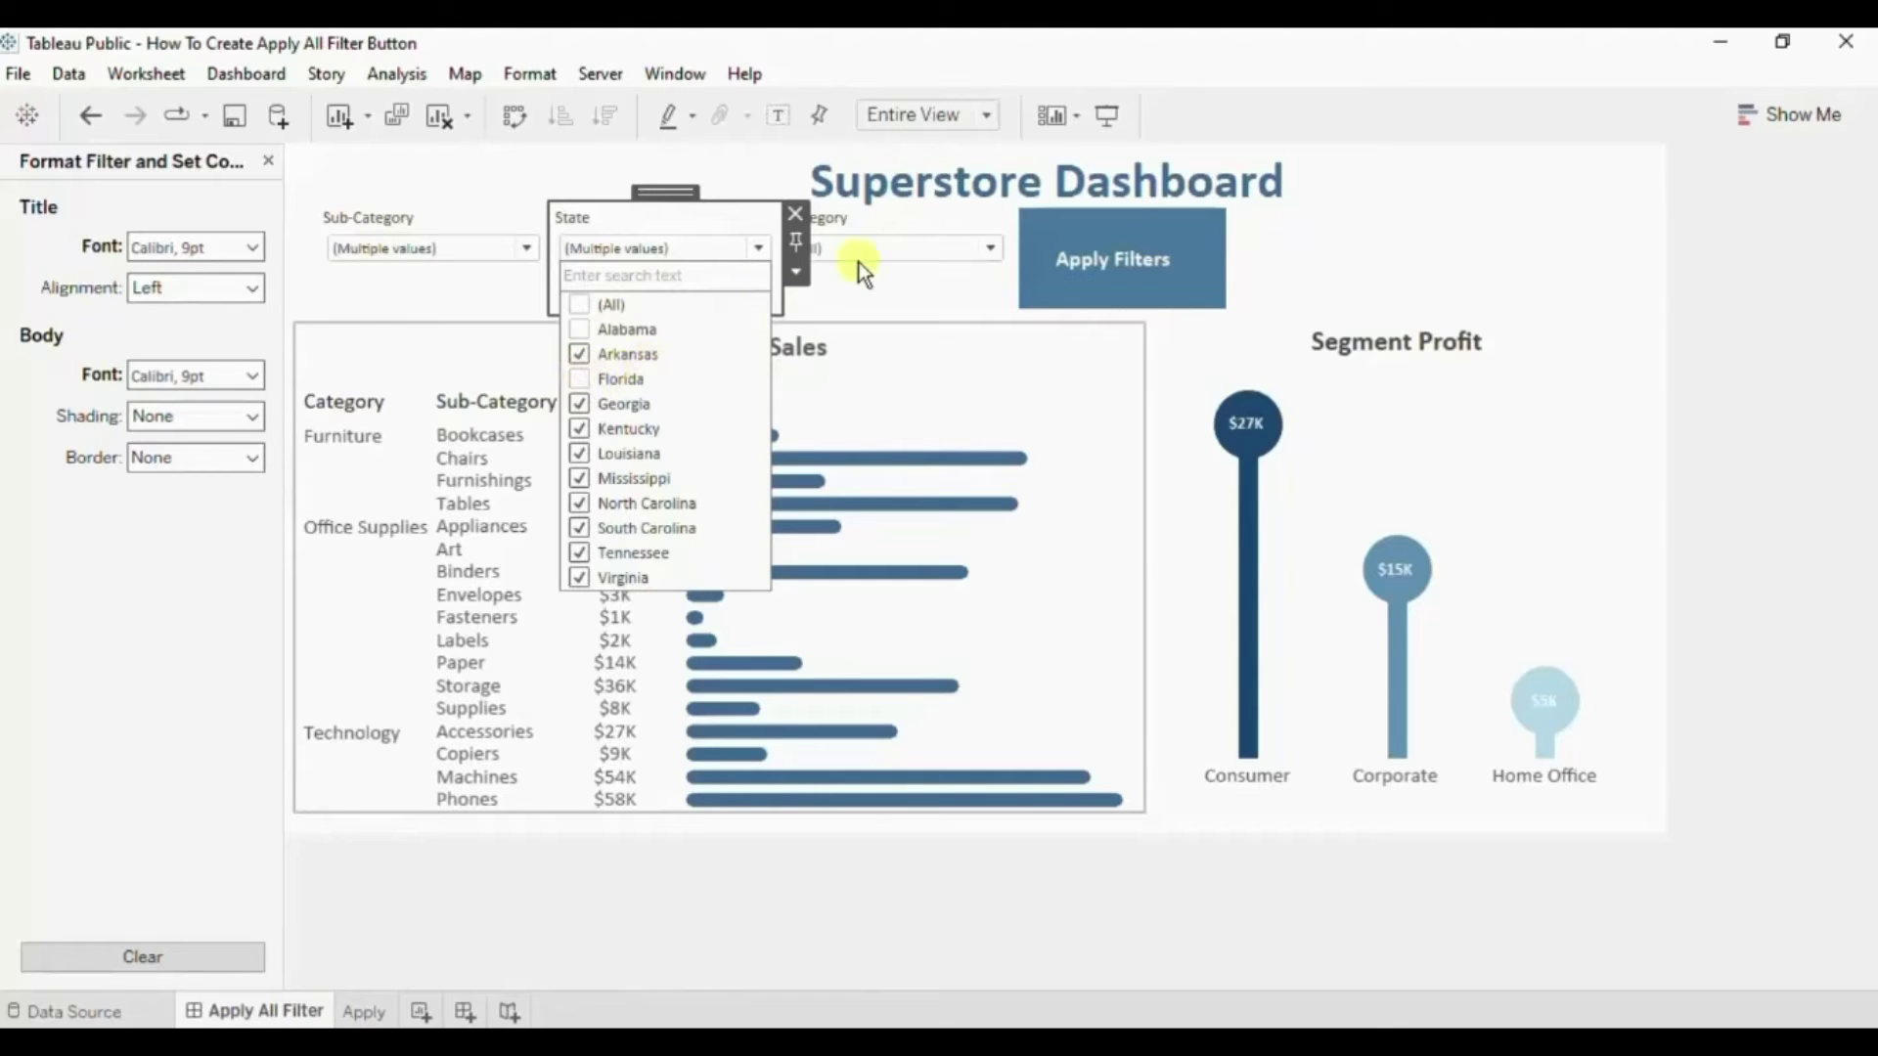
Exclude Office Supplies in the Category filter and close its value list.
{"action": "left_click", "coordinate": [894, 248]}
{"action": "left_click", "coordinate": [894, 249]}
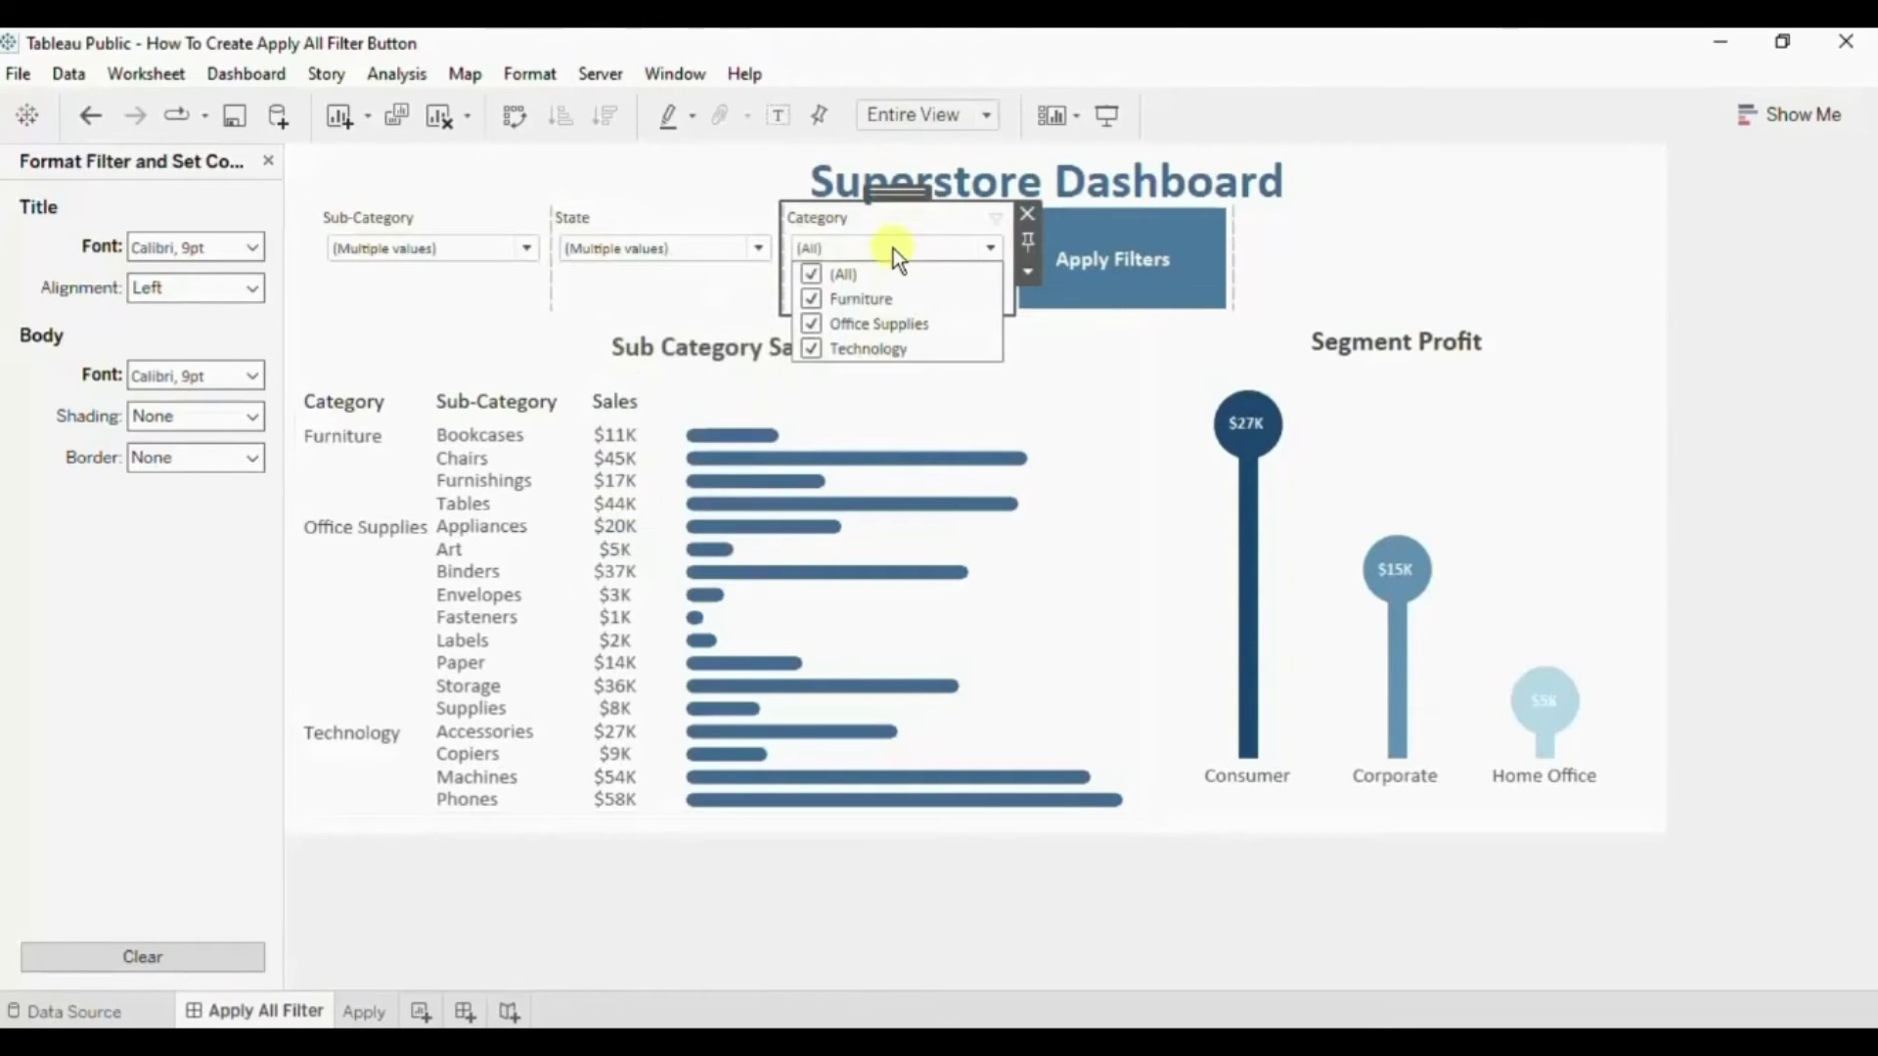
{"action": "left_click", "coordinate": [813, 322]}
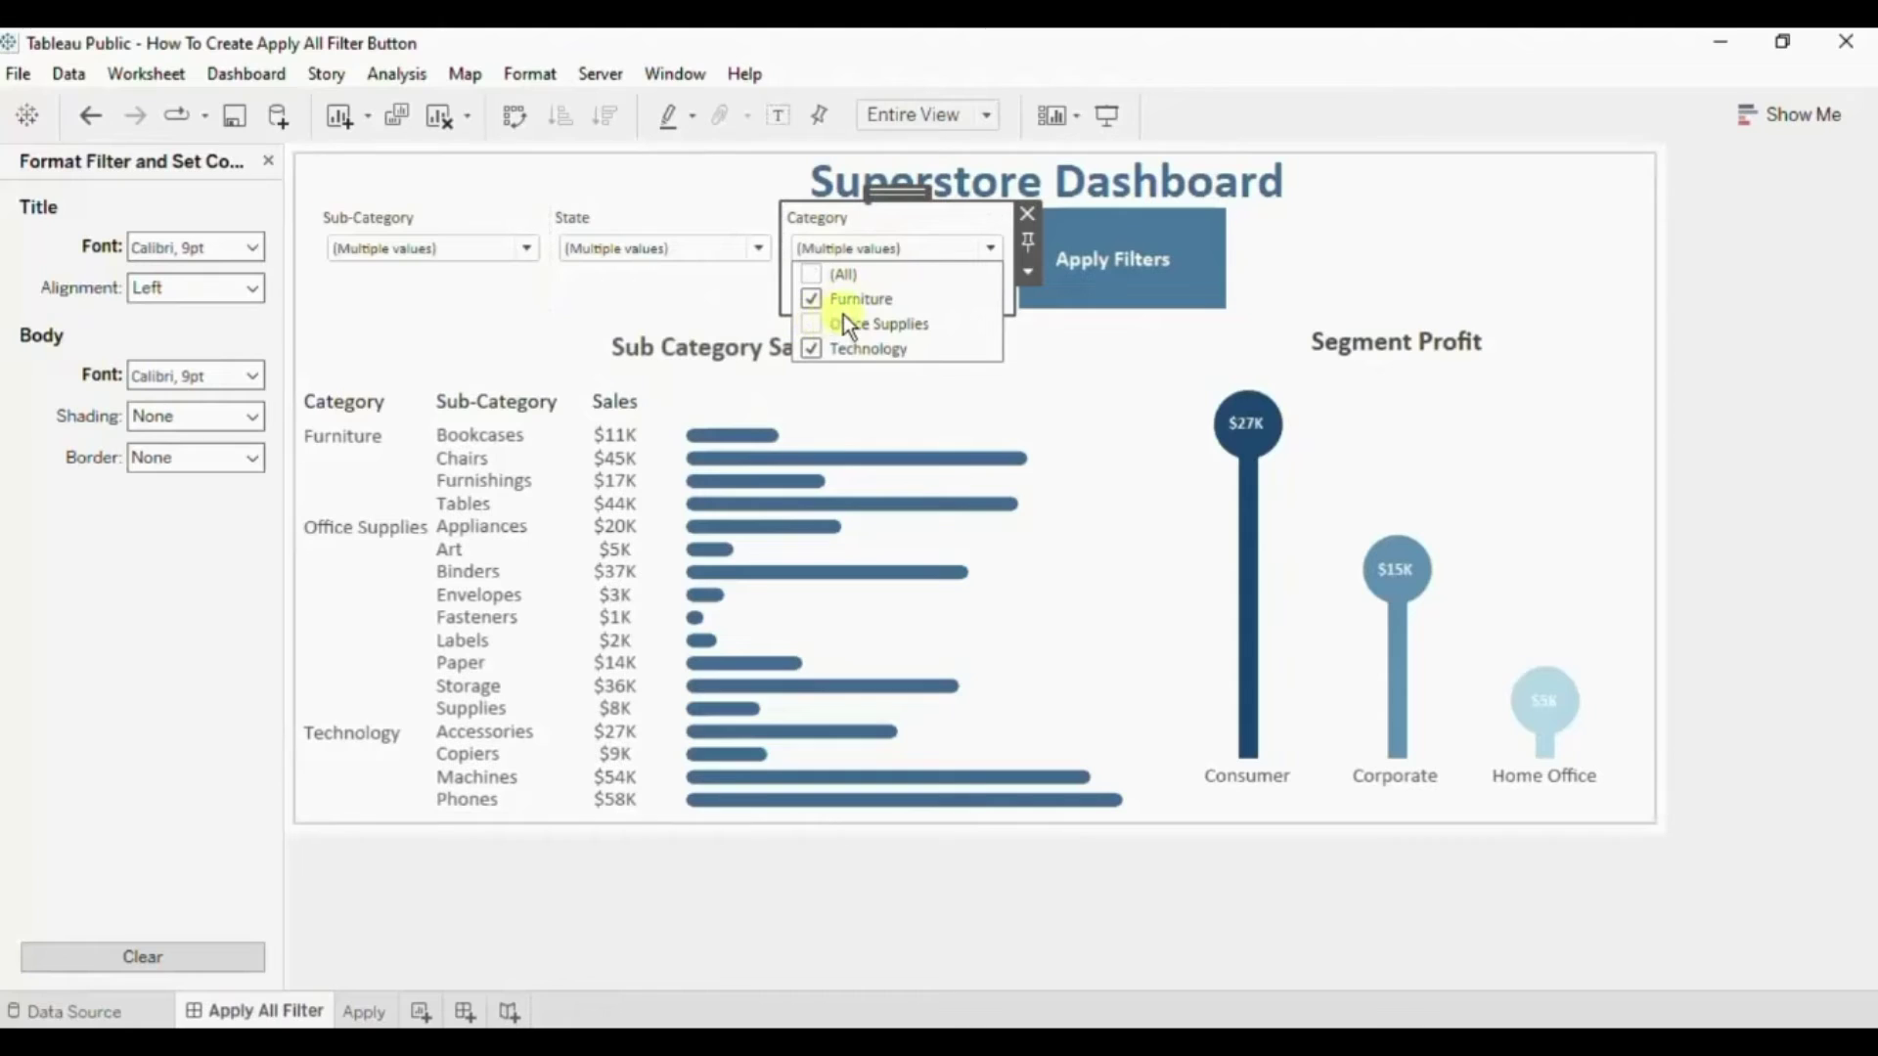
{"action": "left_click", "coordinate": [1306, 226]}
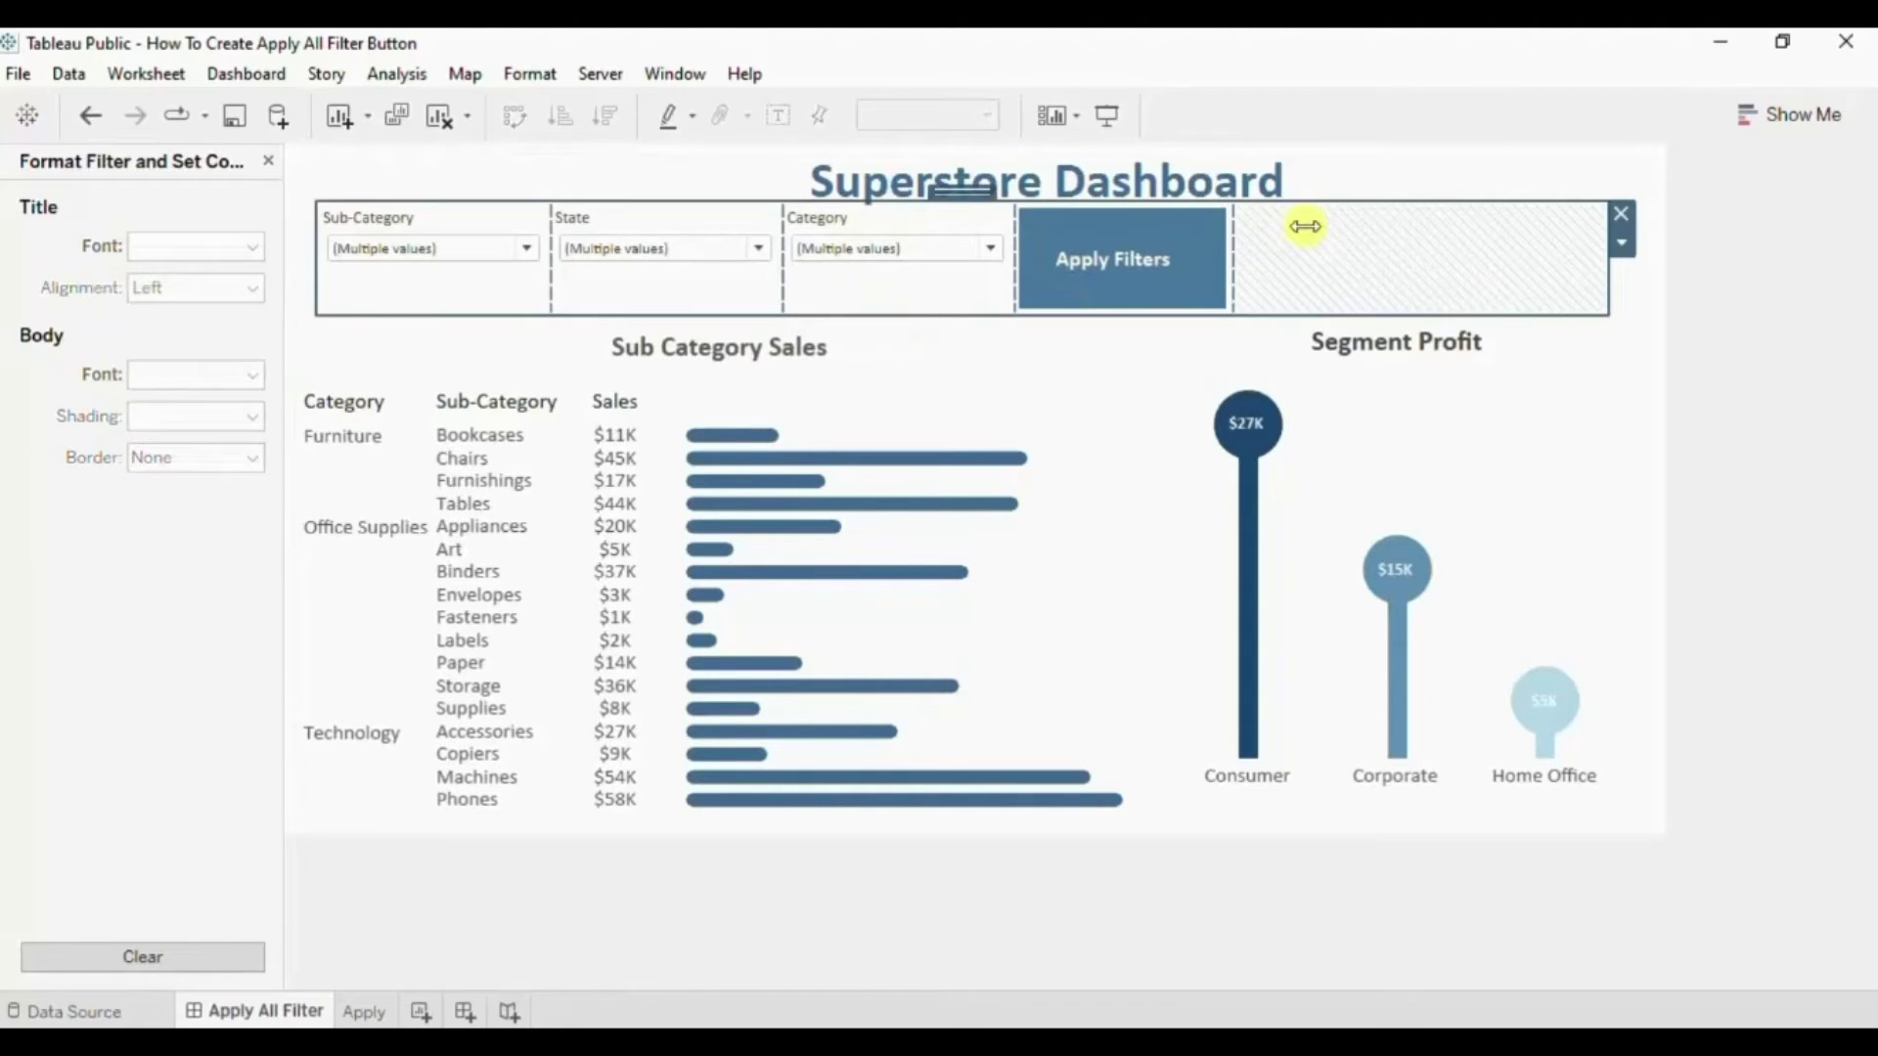
Apply the chosen filter values to both charts with the Apply Filters button, then clear the button's selection.
{"action": "left_click", "coordinate": [1154, 260]}
{"action": "left_click", "coordinate": [1154, 260]}
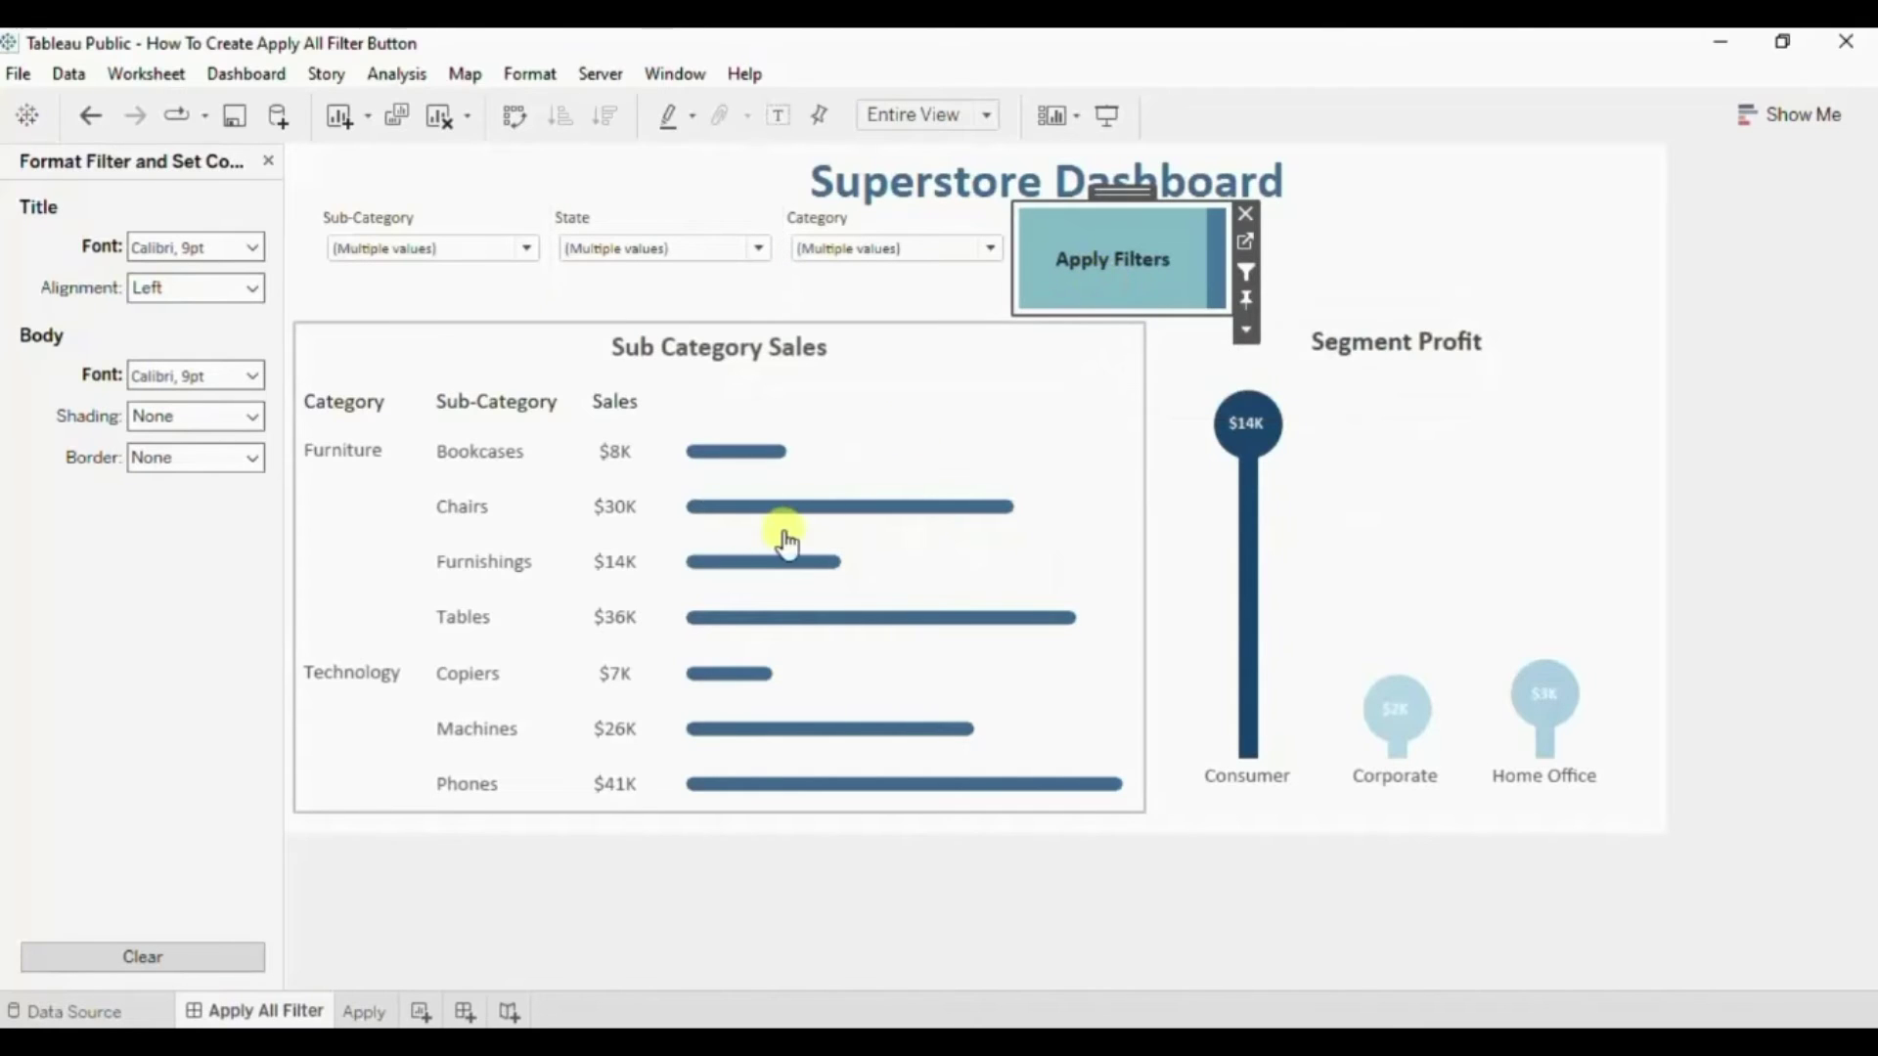
{"action": "mouse_move", "coordinate": [868, 293]}
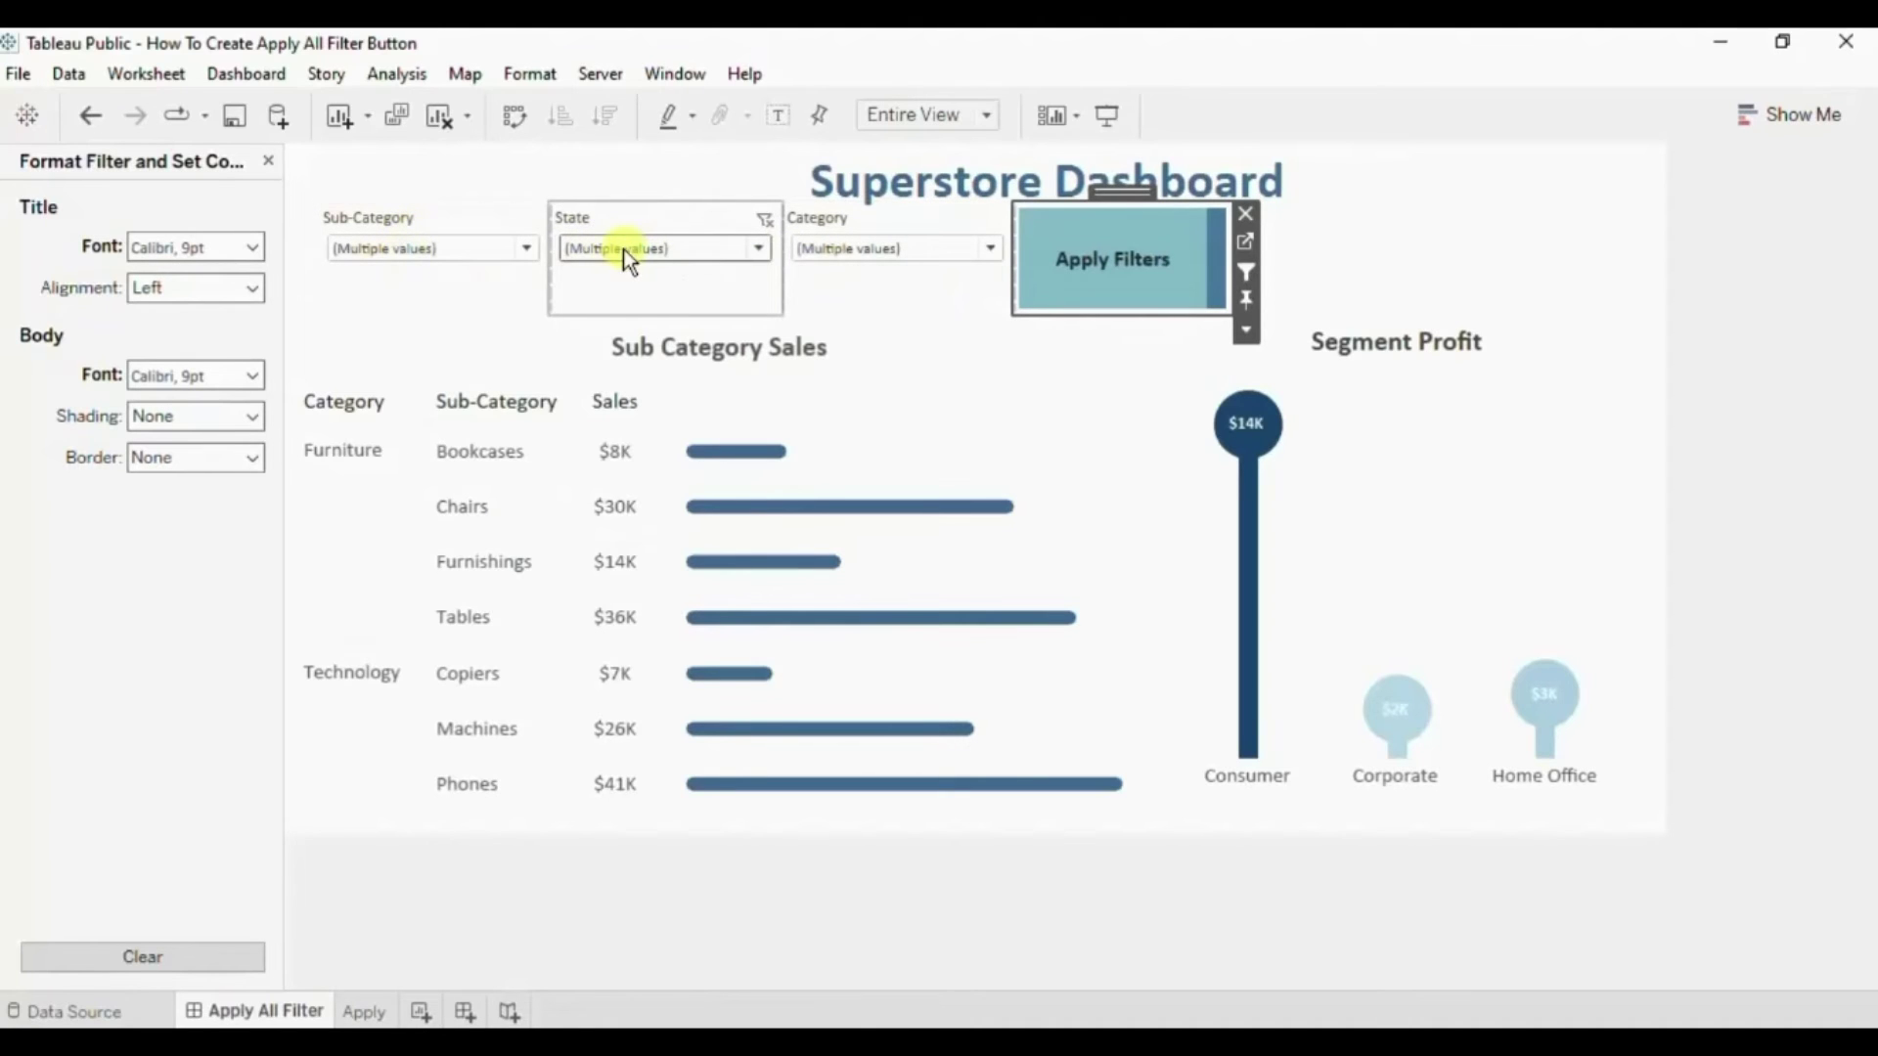
{"action": "left_click", "coordinate": [1058, 264]}
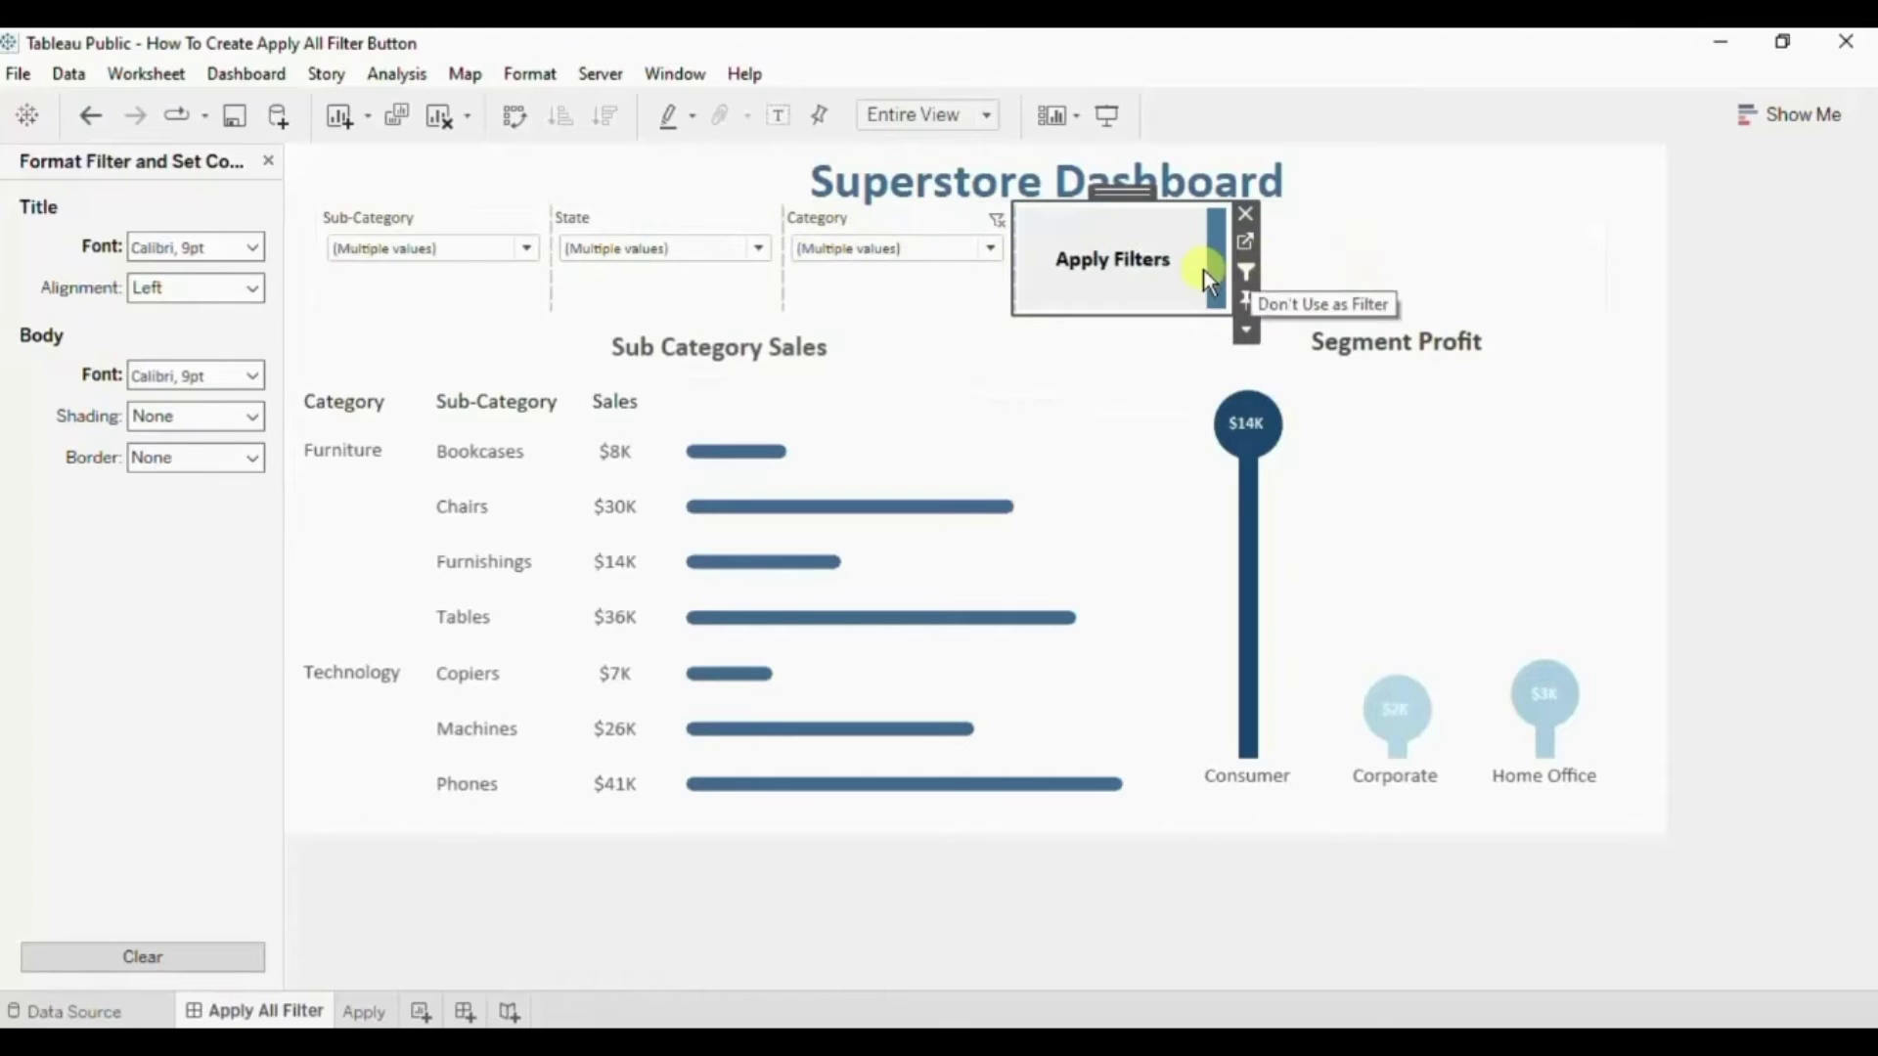
{"action": "left_click", "coordinate": [1105, 274]}
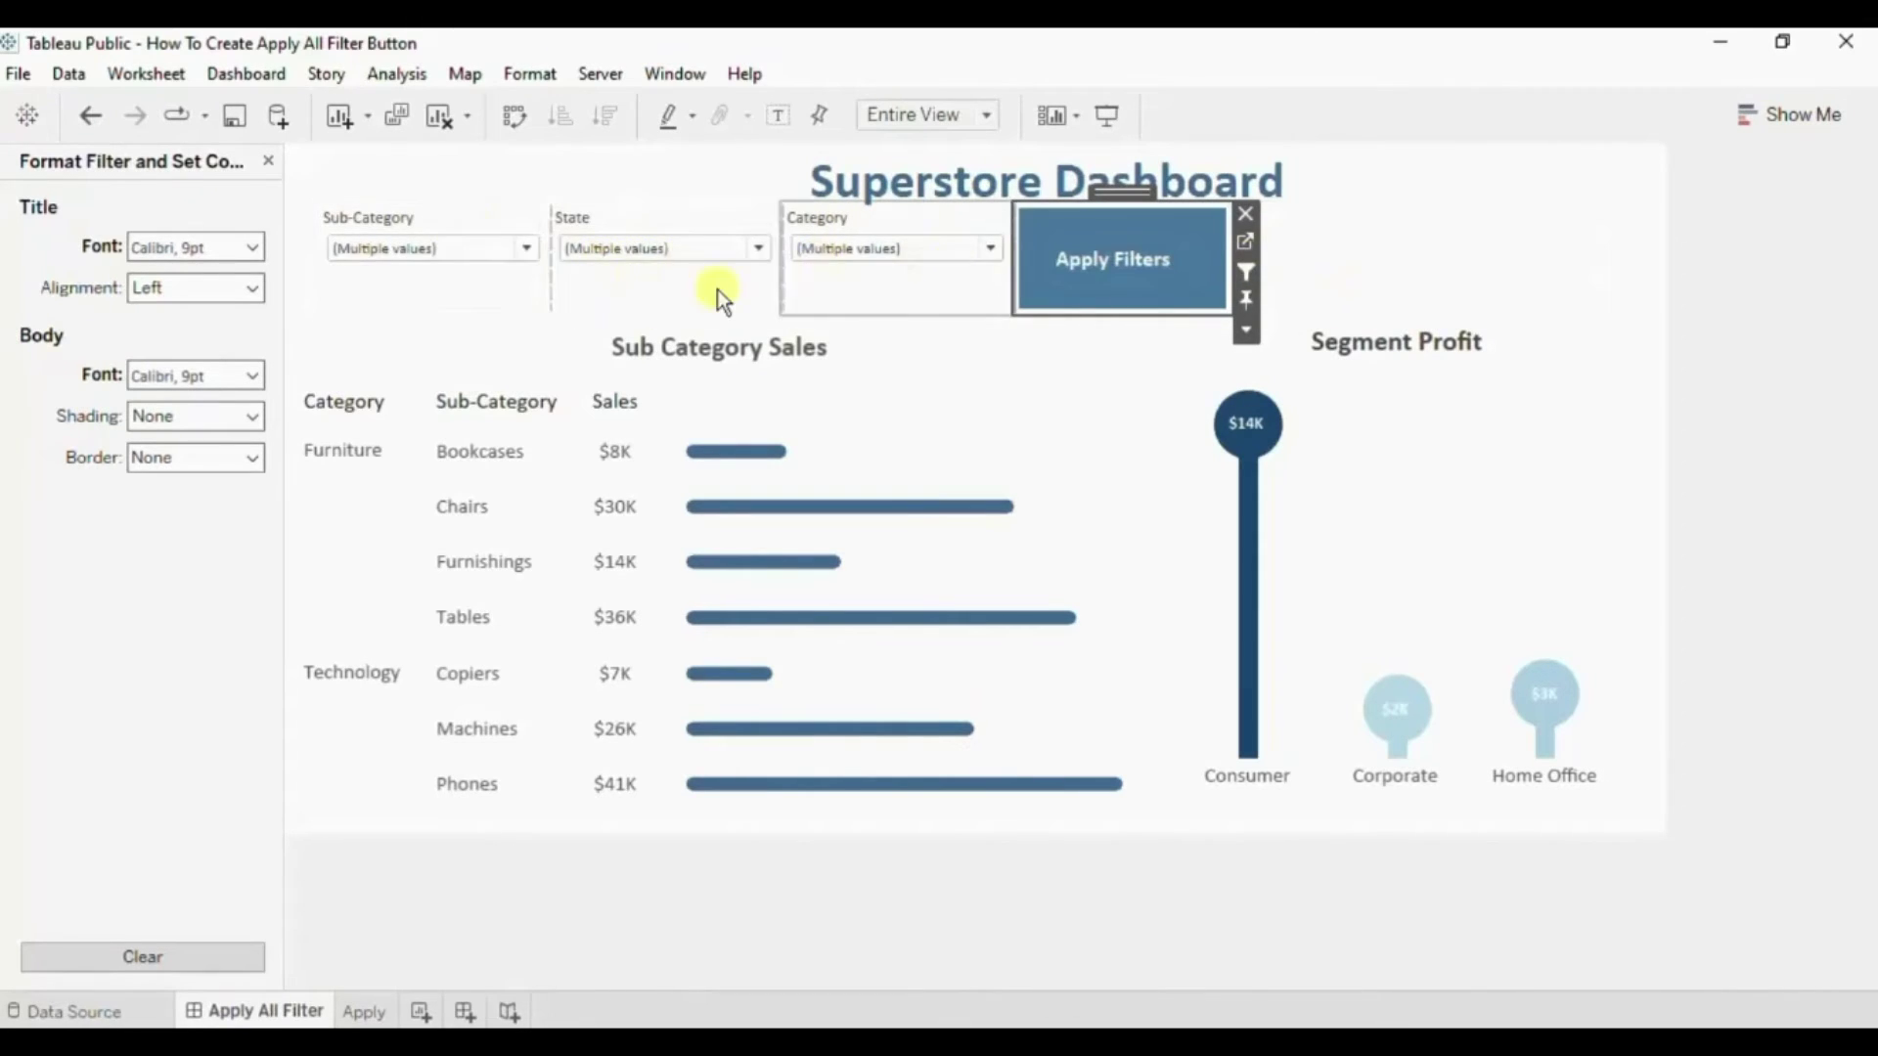
Duplicate the Apply worksheet.
{"action": "left_click", "coordinate": [375, 1013]}
{"action": "right_click", "coordinate": [374, 1017]}
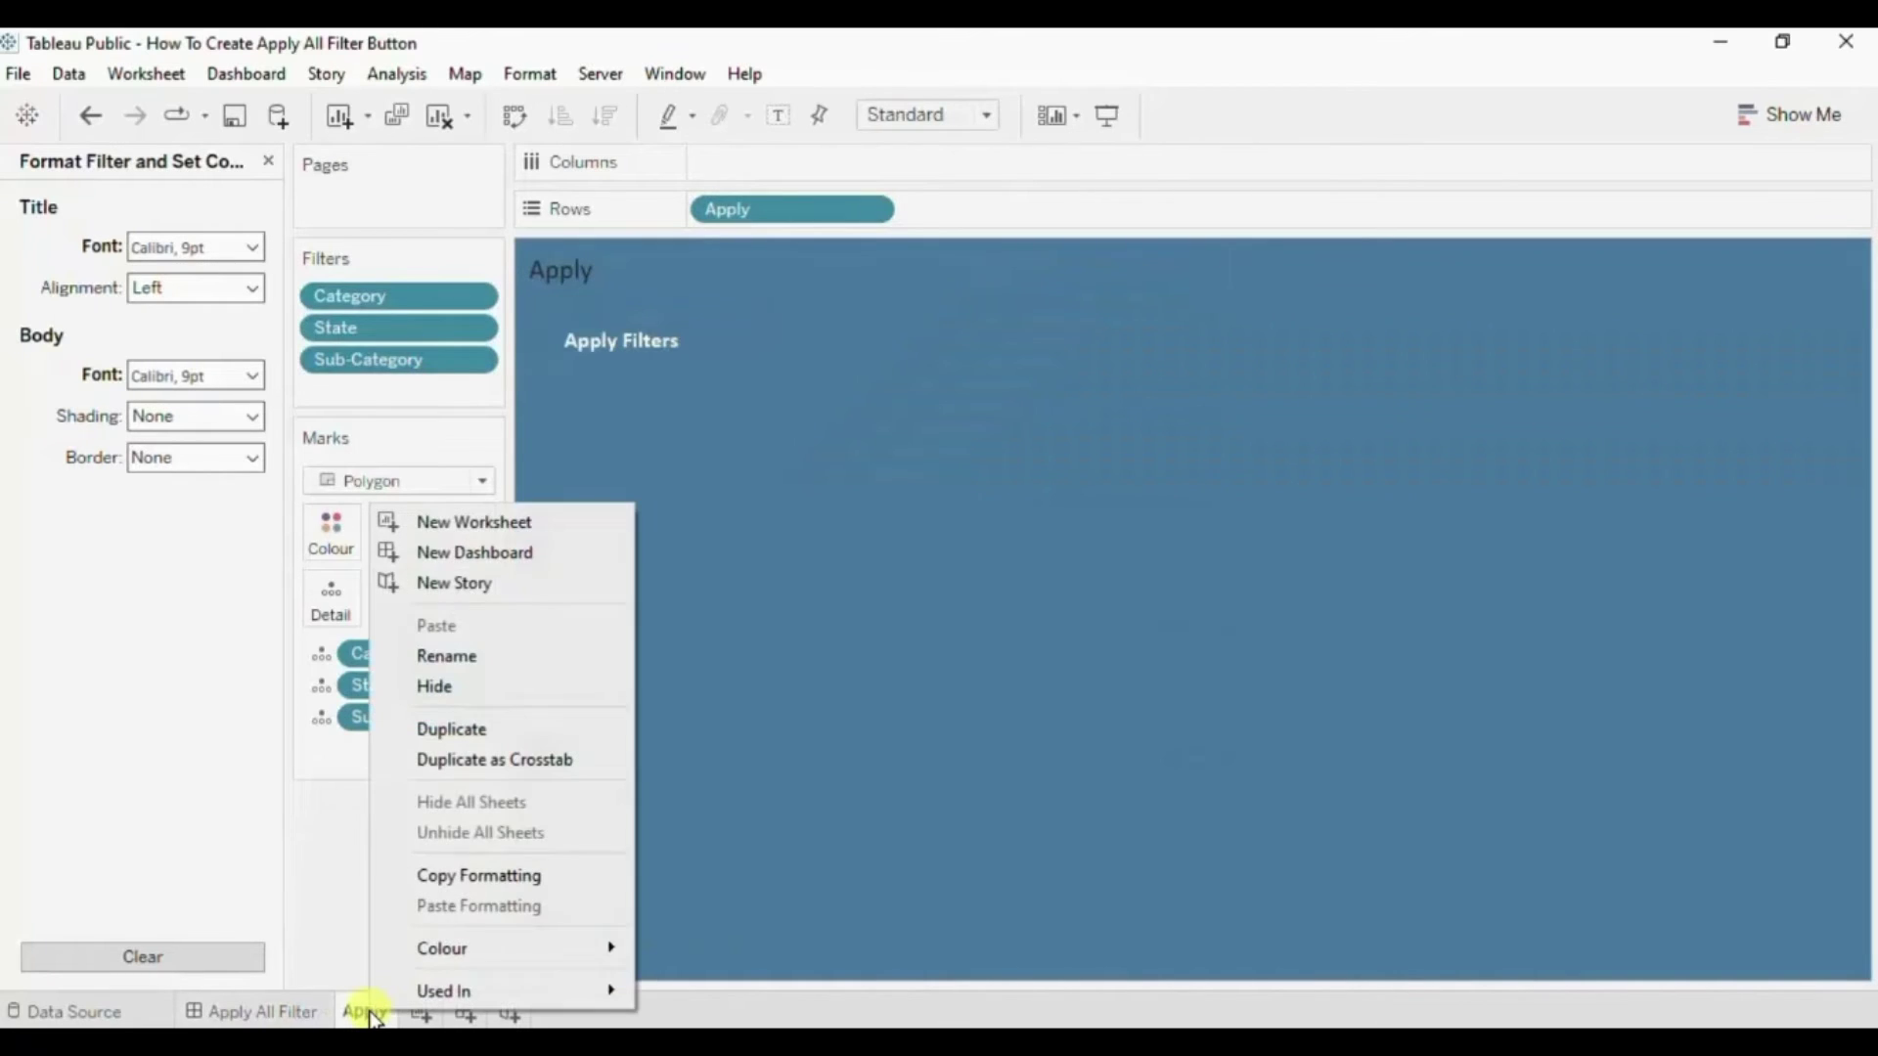
{"action": "left_click", "coordinate": [443, 731]}
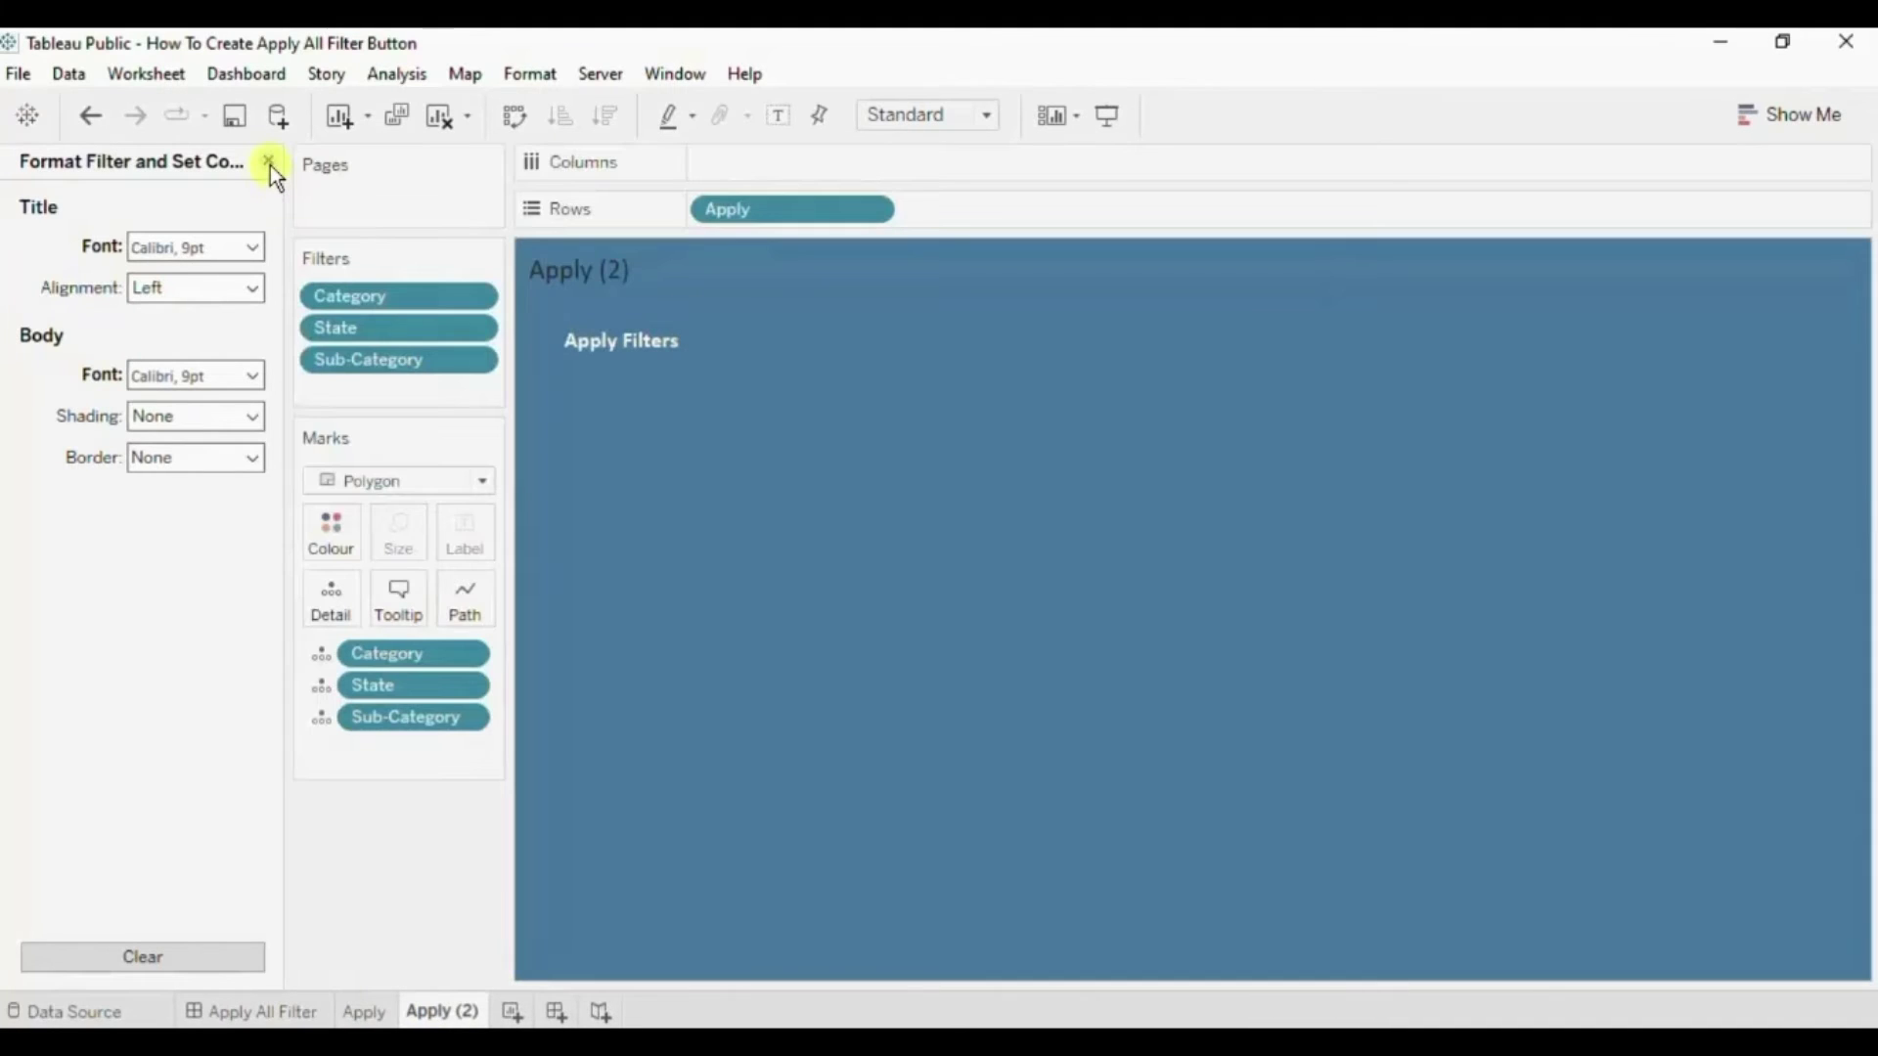
Create a calculated field named Reset with the formula 'Reset Filters' and put it on Rows in place of Apply.
{"action": "left_click", "coordinate": [269, 162]}
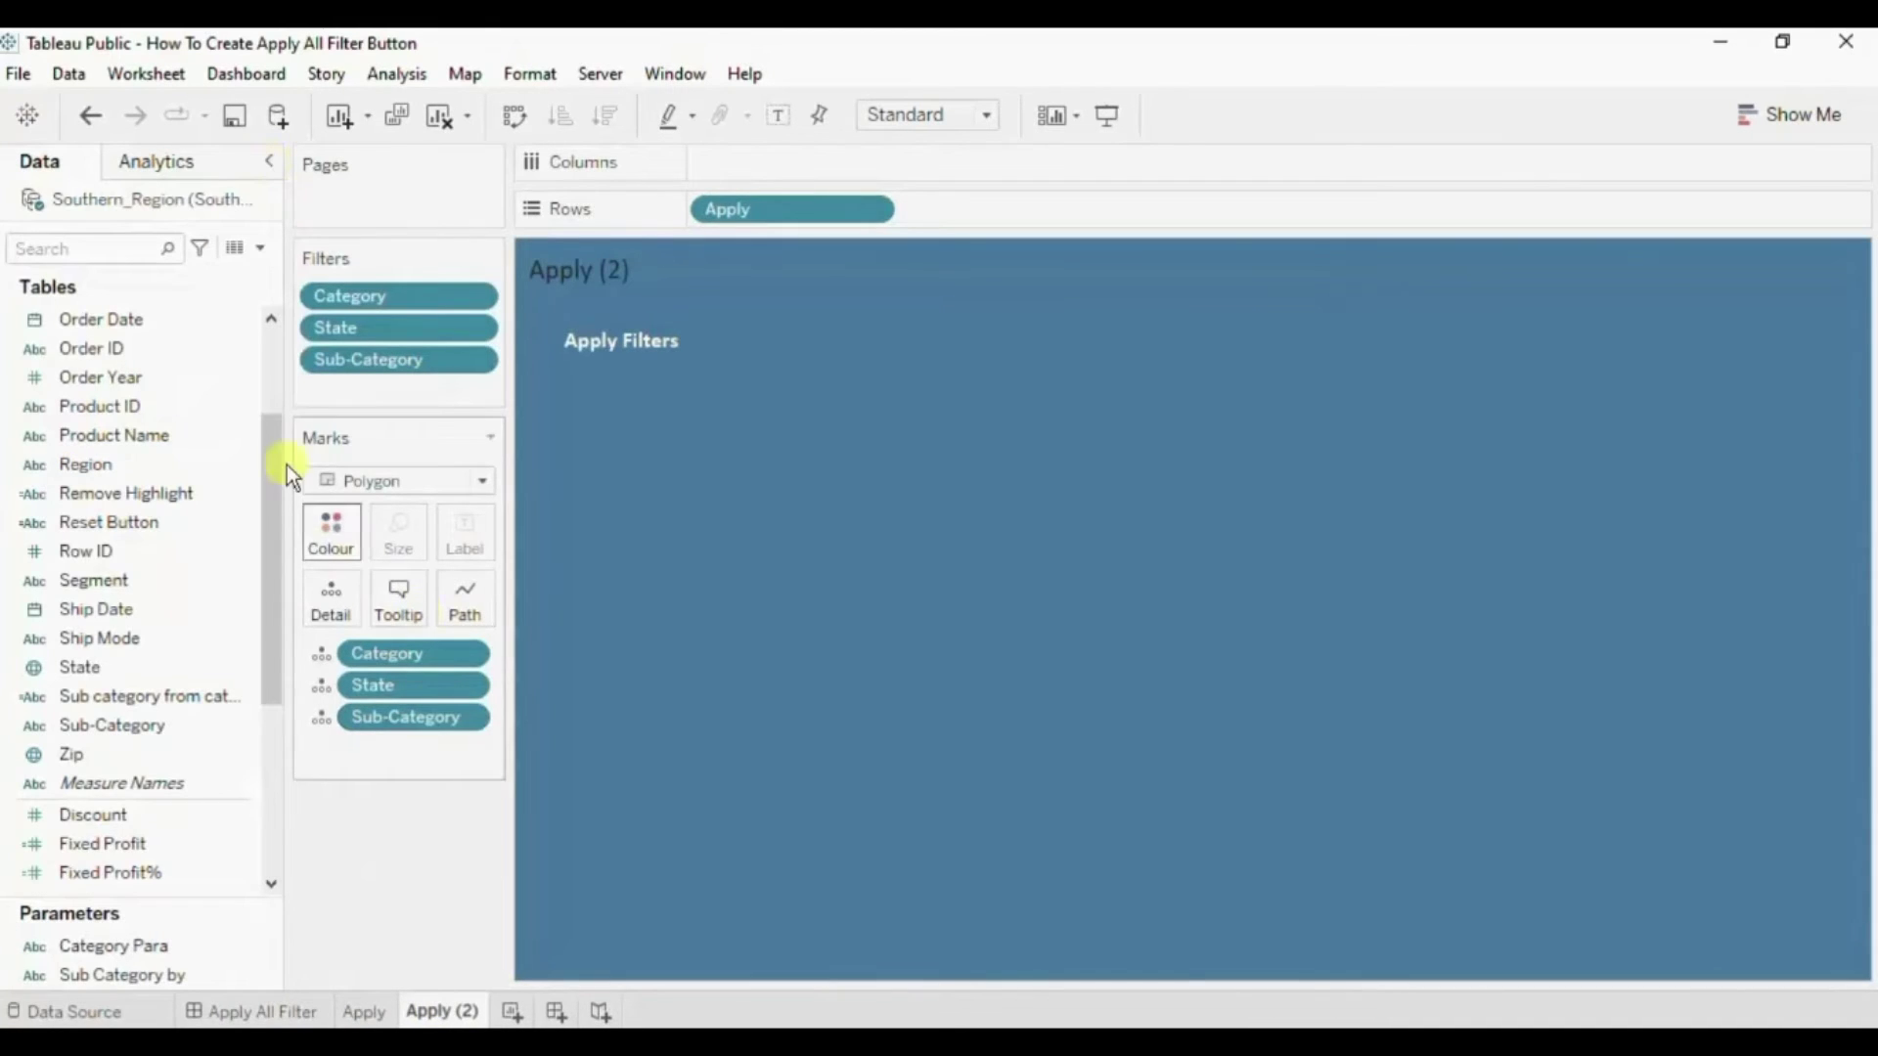
{"action": "left_click", "coordinate": [259, 247]}
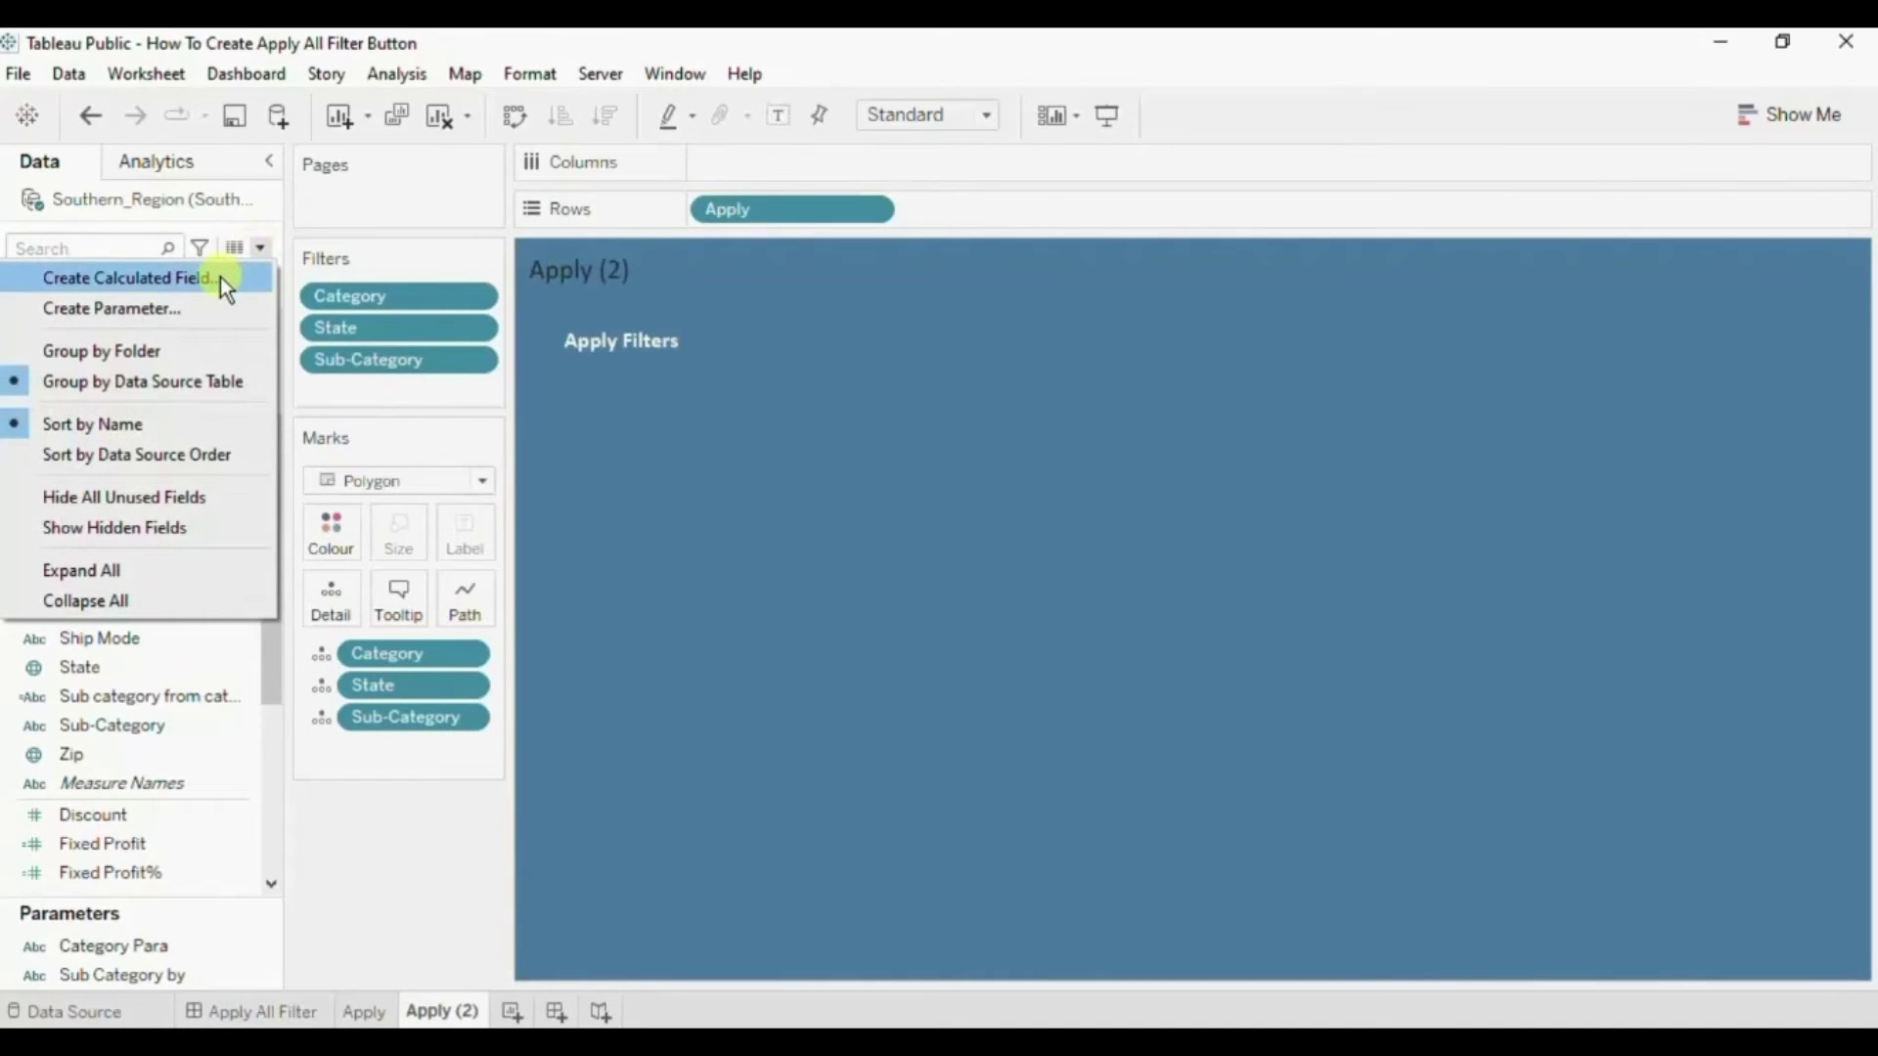
{"action": "left_click", "coordinate": [221, 278]}
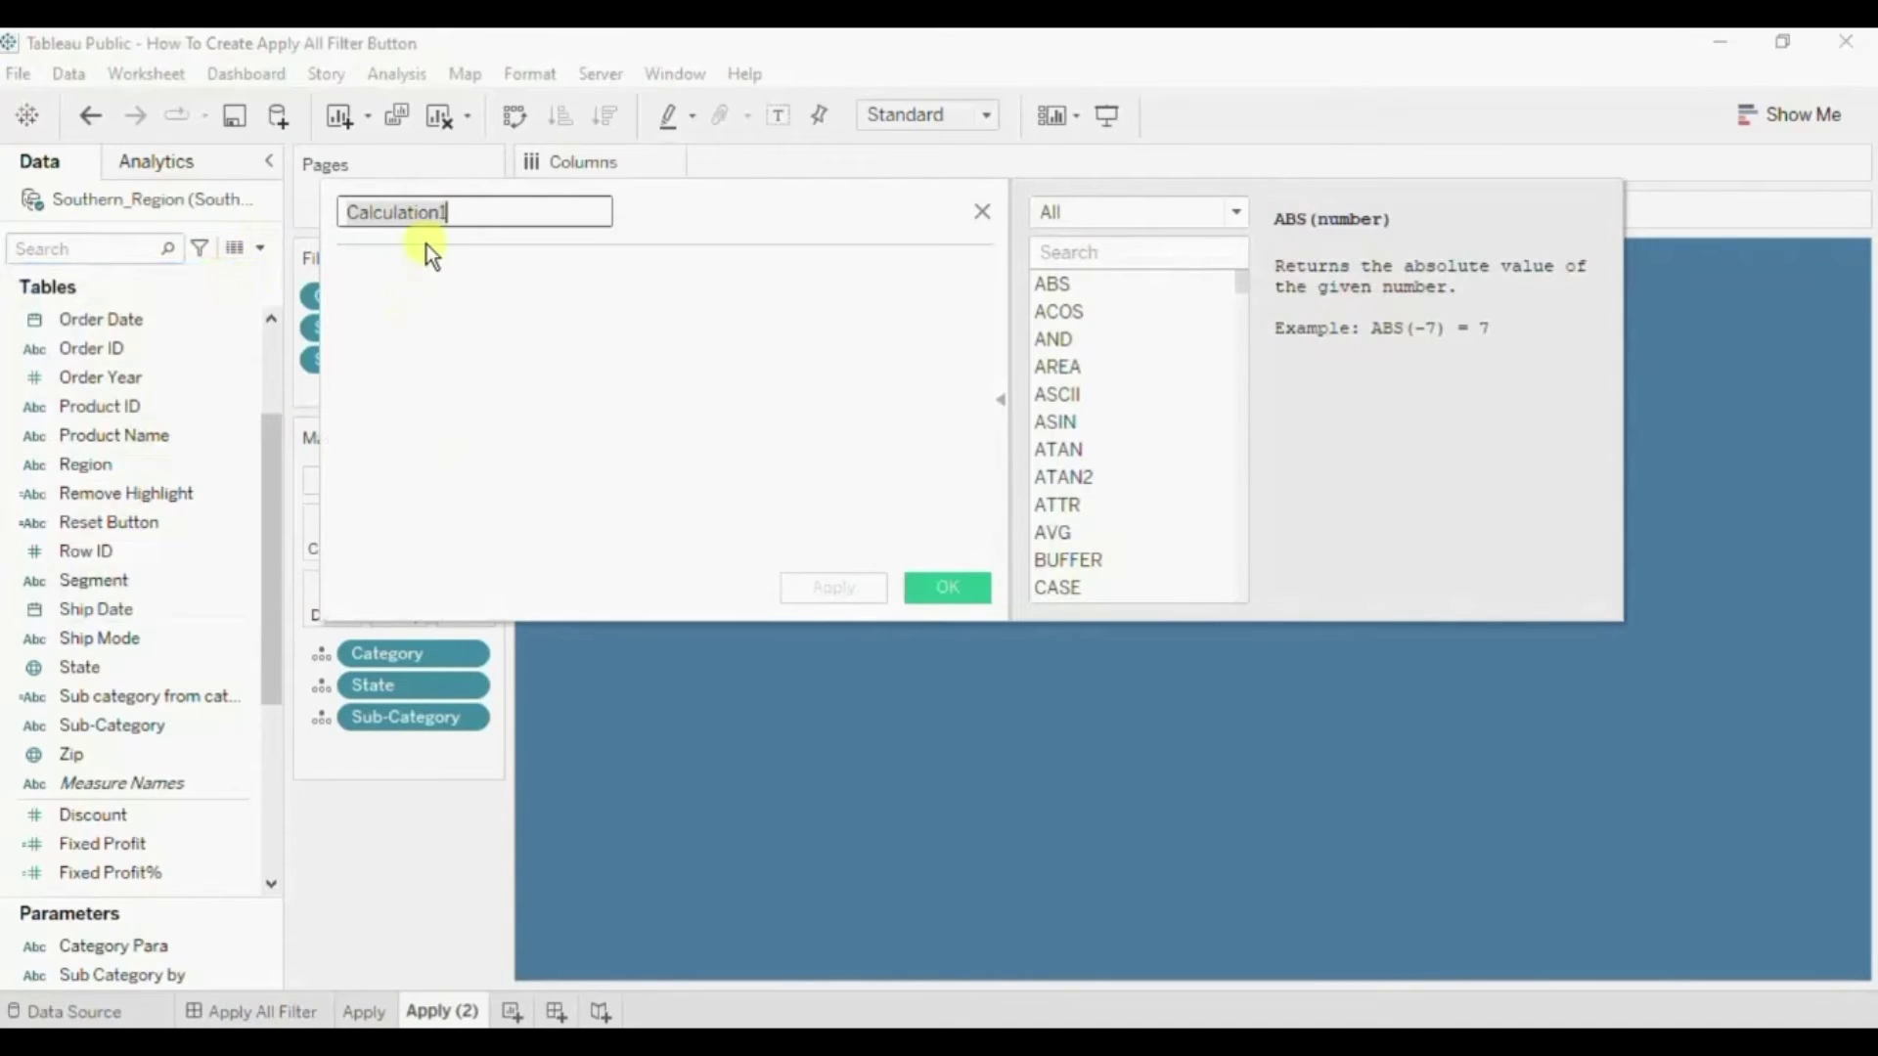
{"action": "type", "text": "Reset"}
{"action": "key", "text": "Tab"}
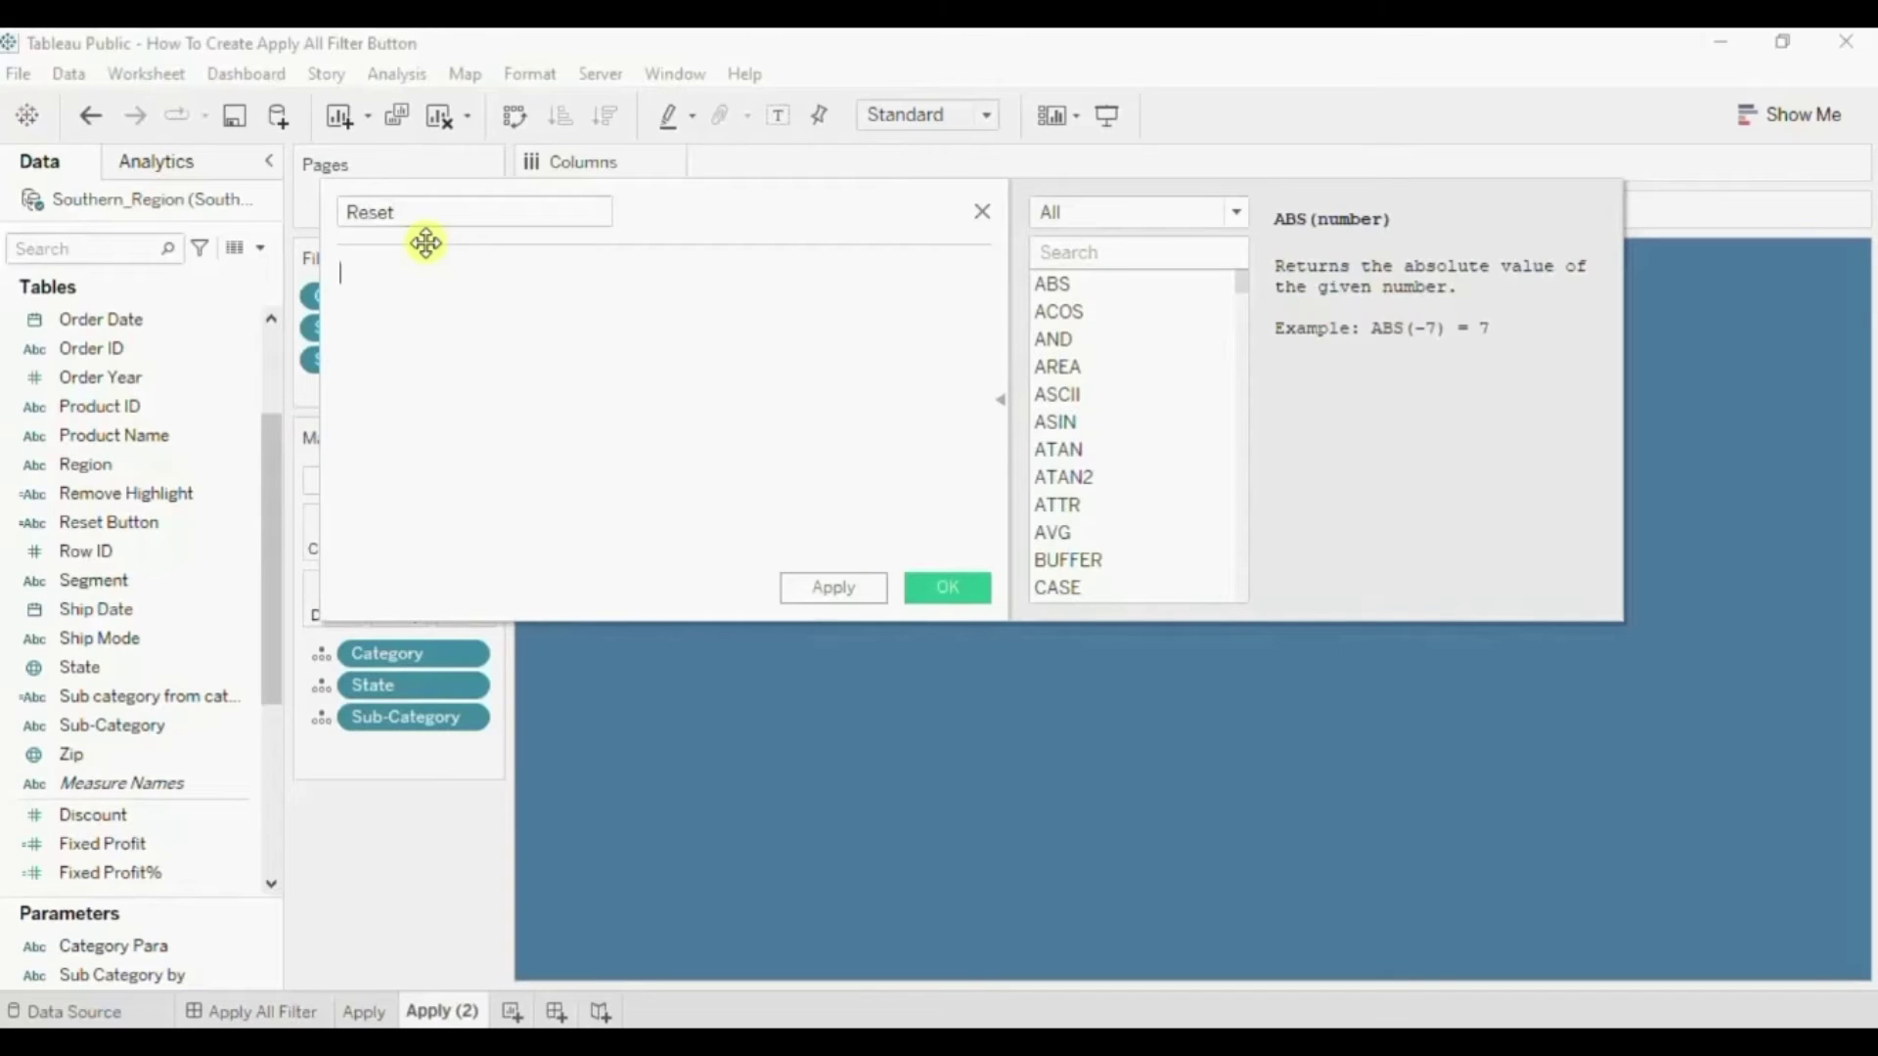
{"action": "type", "text": "'Reset Filters'"}
{"action": "left_click", "coordinate": [944, 582]}
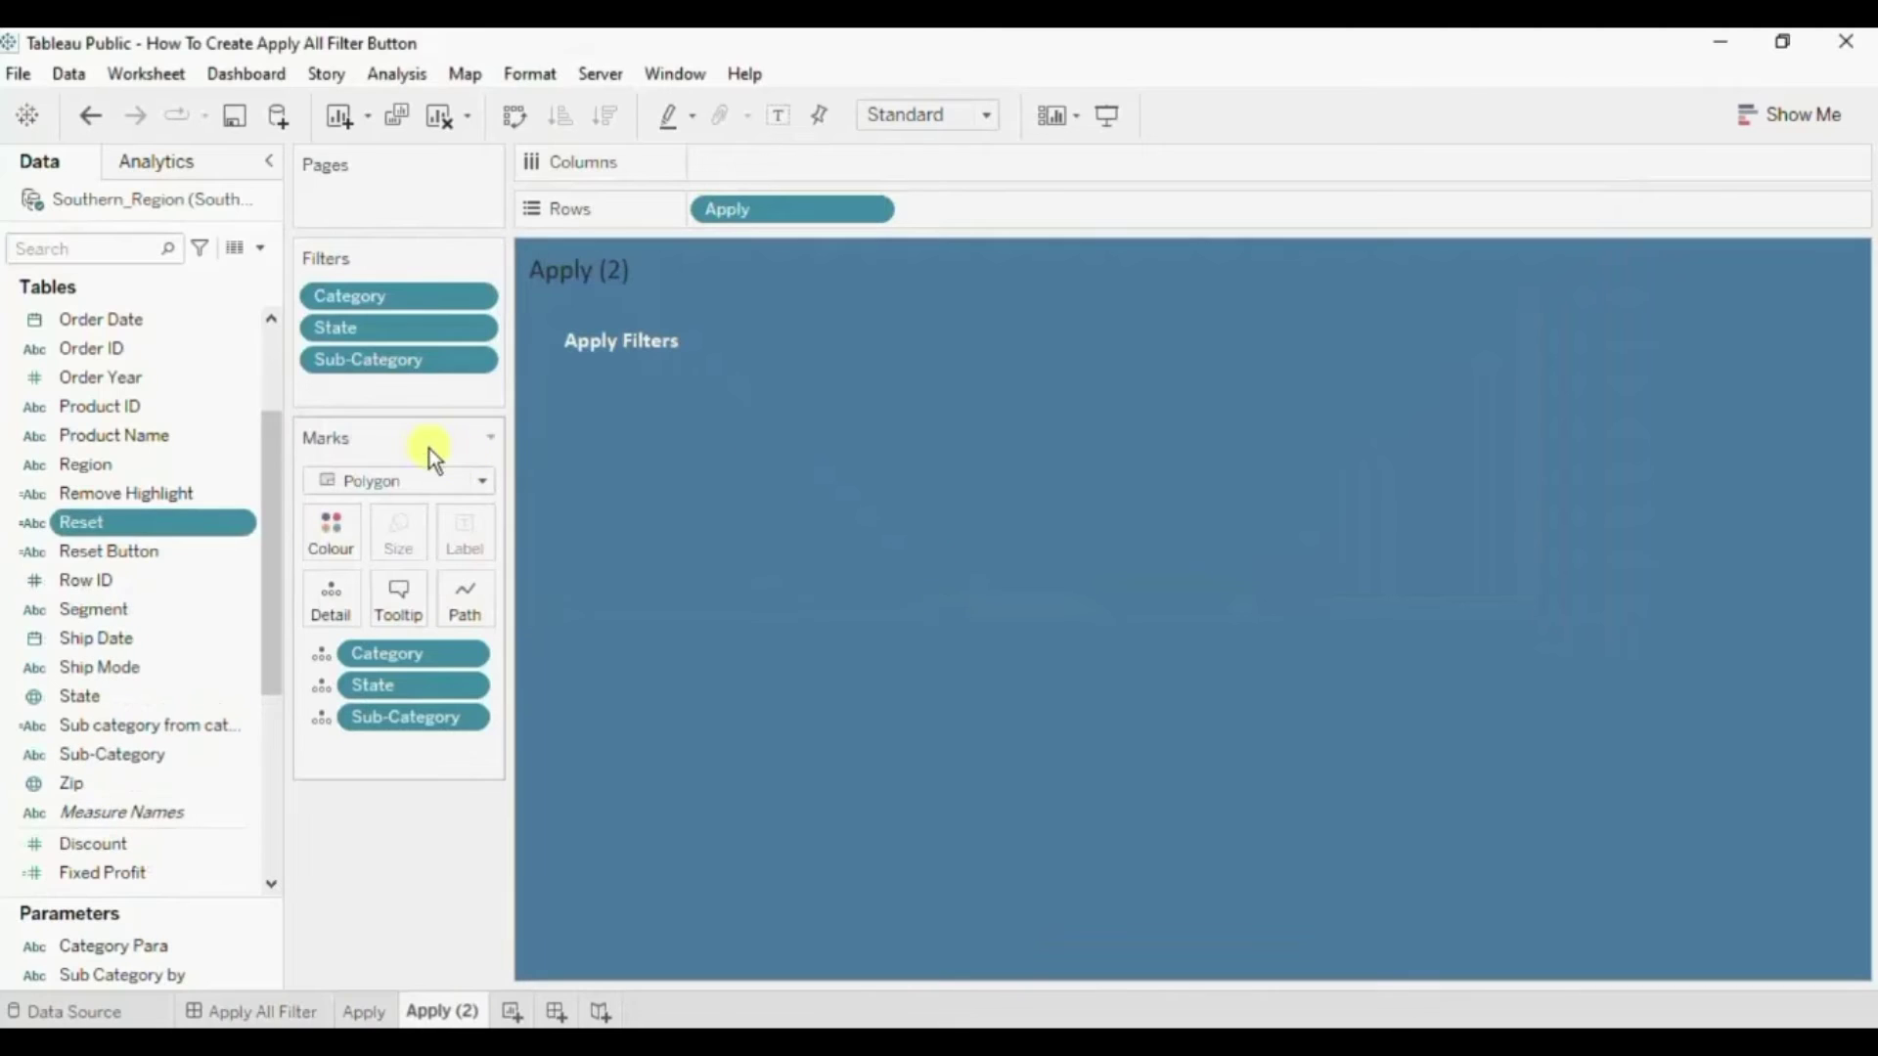
{"action": "left_click_drag", "start_coordinate": [103, 519], "coordinate": [743, 217]}
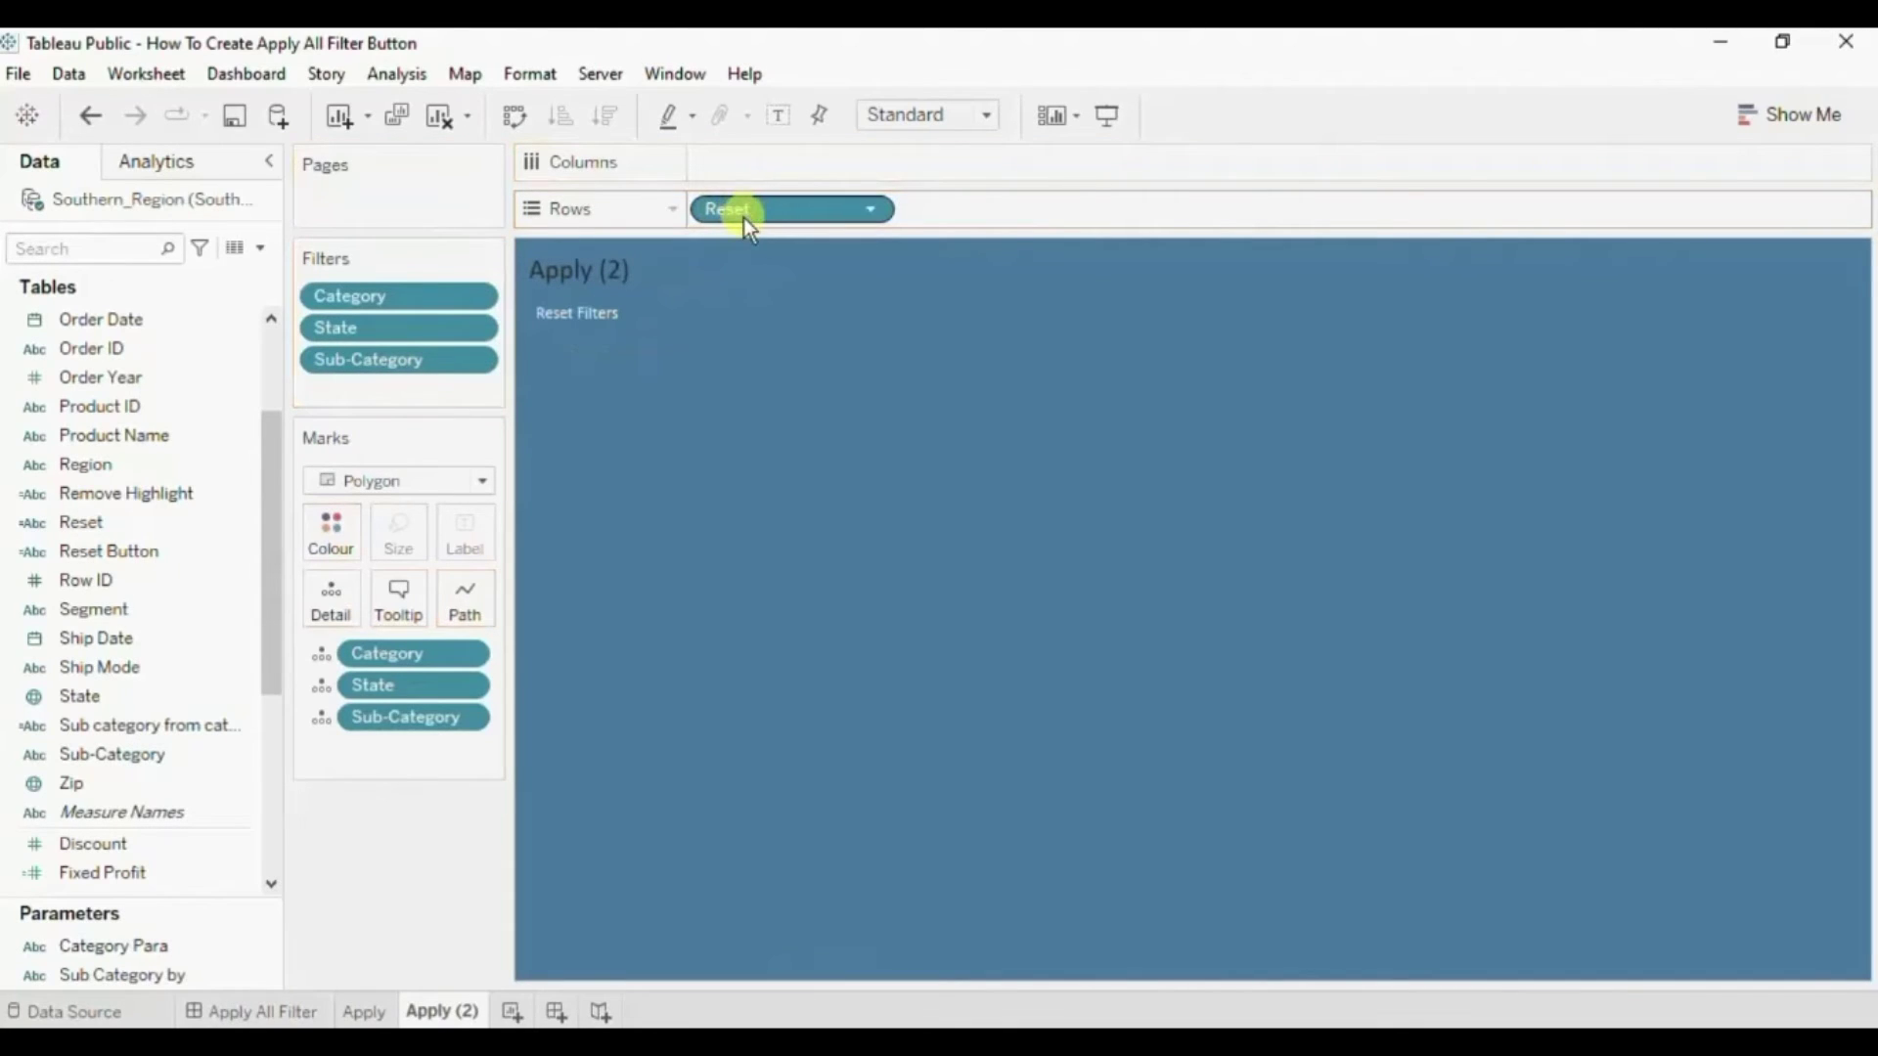
Format the Reset Filters header text as 12 pt bold.
{"action": "left_click", "coordinate": [583, 319]}
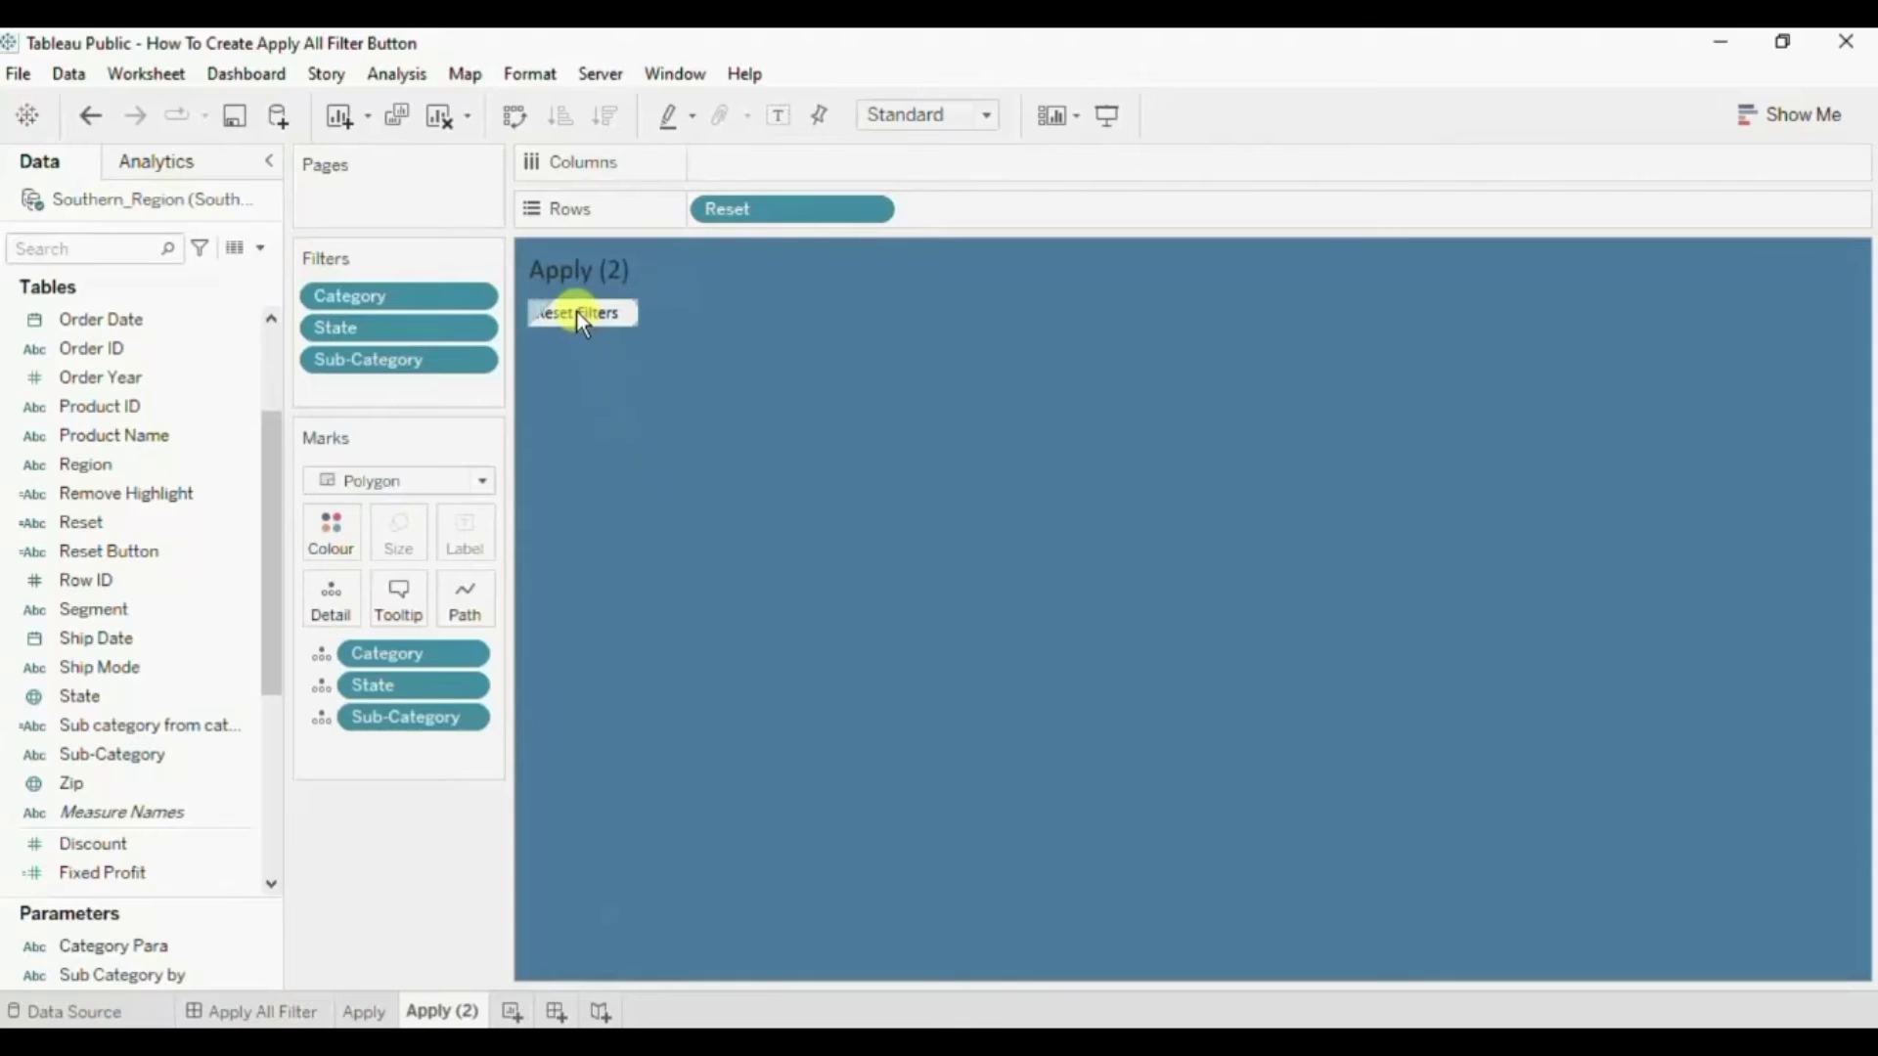
{"action": "right_click", "coordinate": [579, 315]}
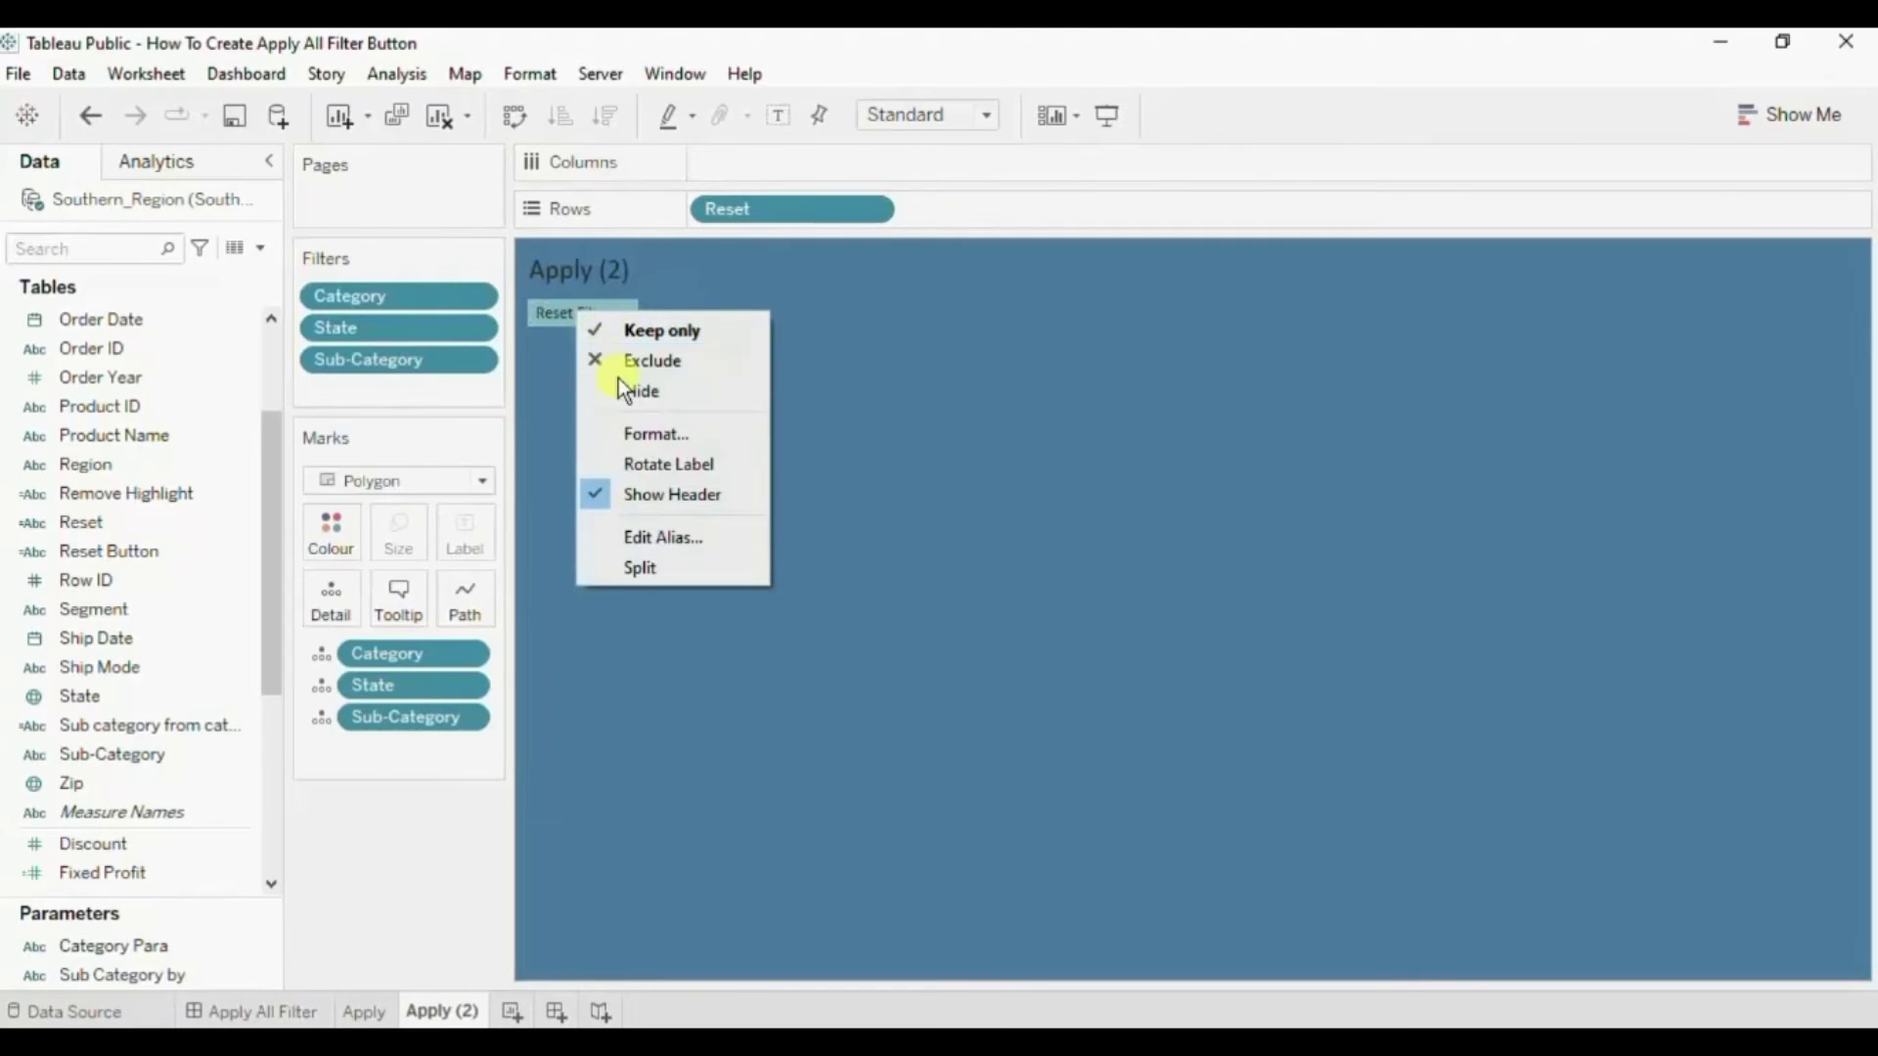
{"action": "left_click", "coordinate": [631, 424]}
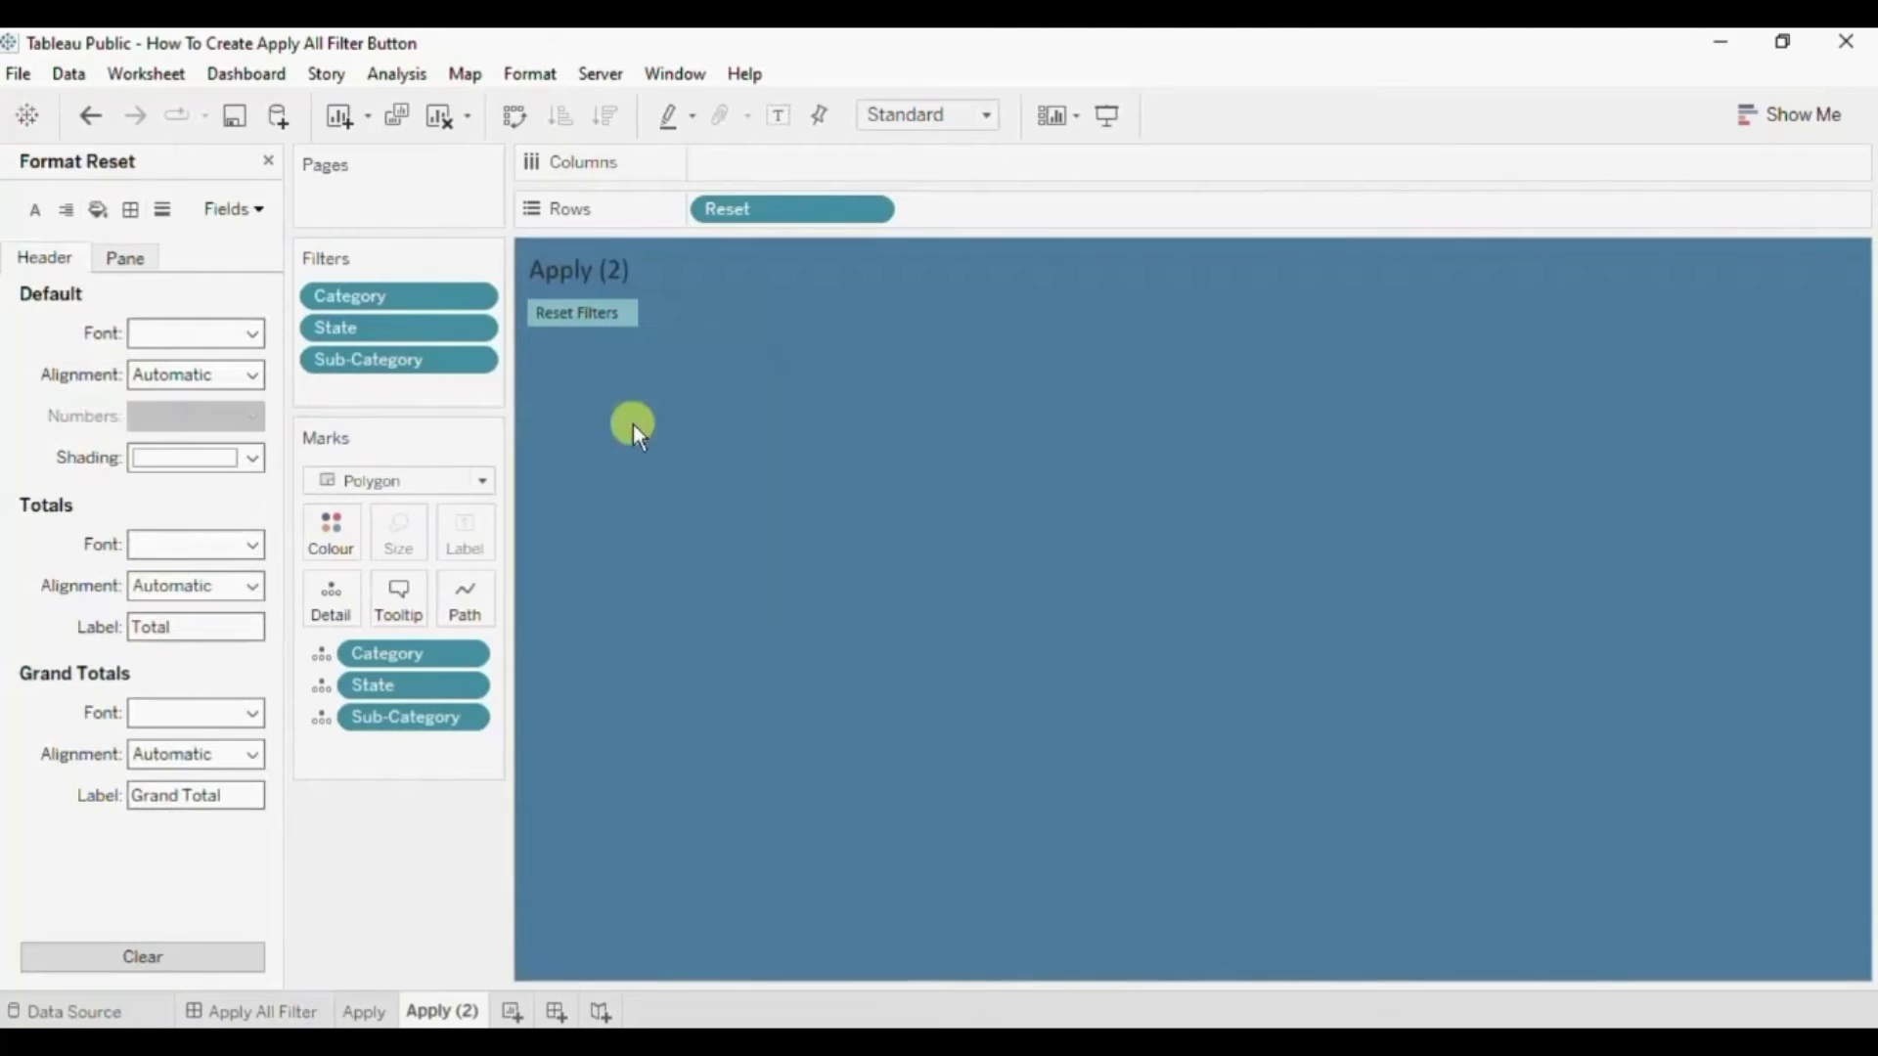
{"action": "left_click", "coordinate": [168, 336]}
{"action": "left_click", "coordinate": [196, 409]}
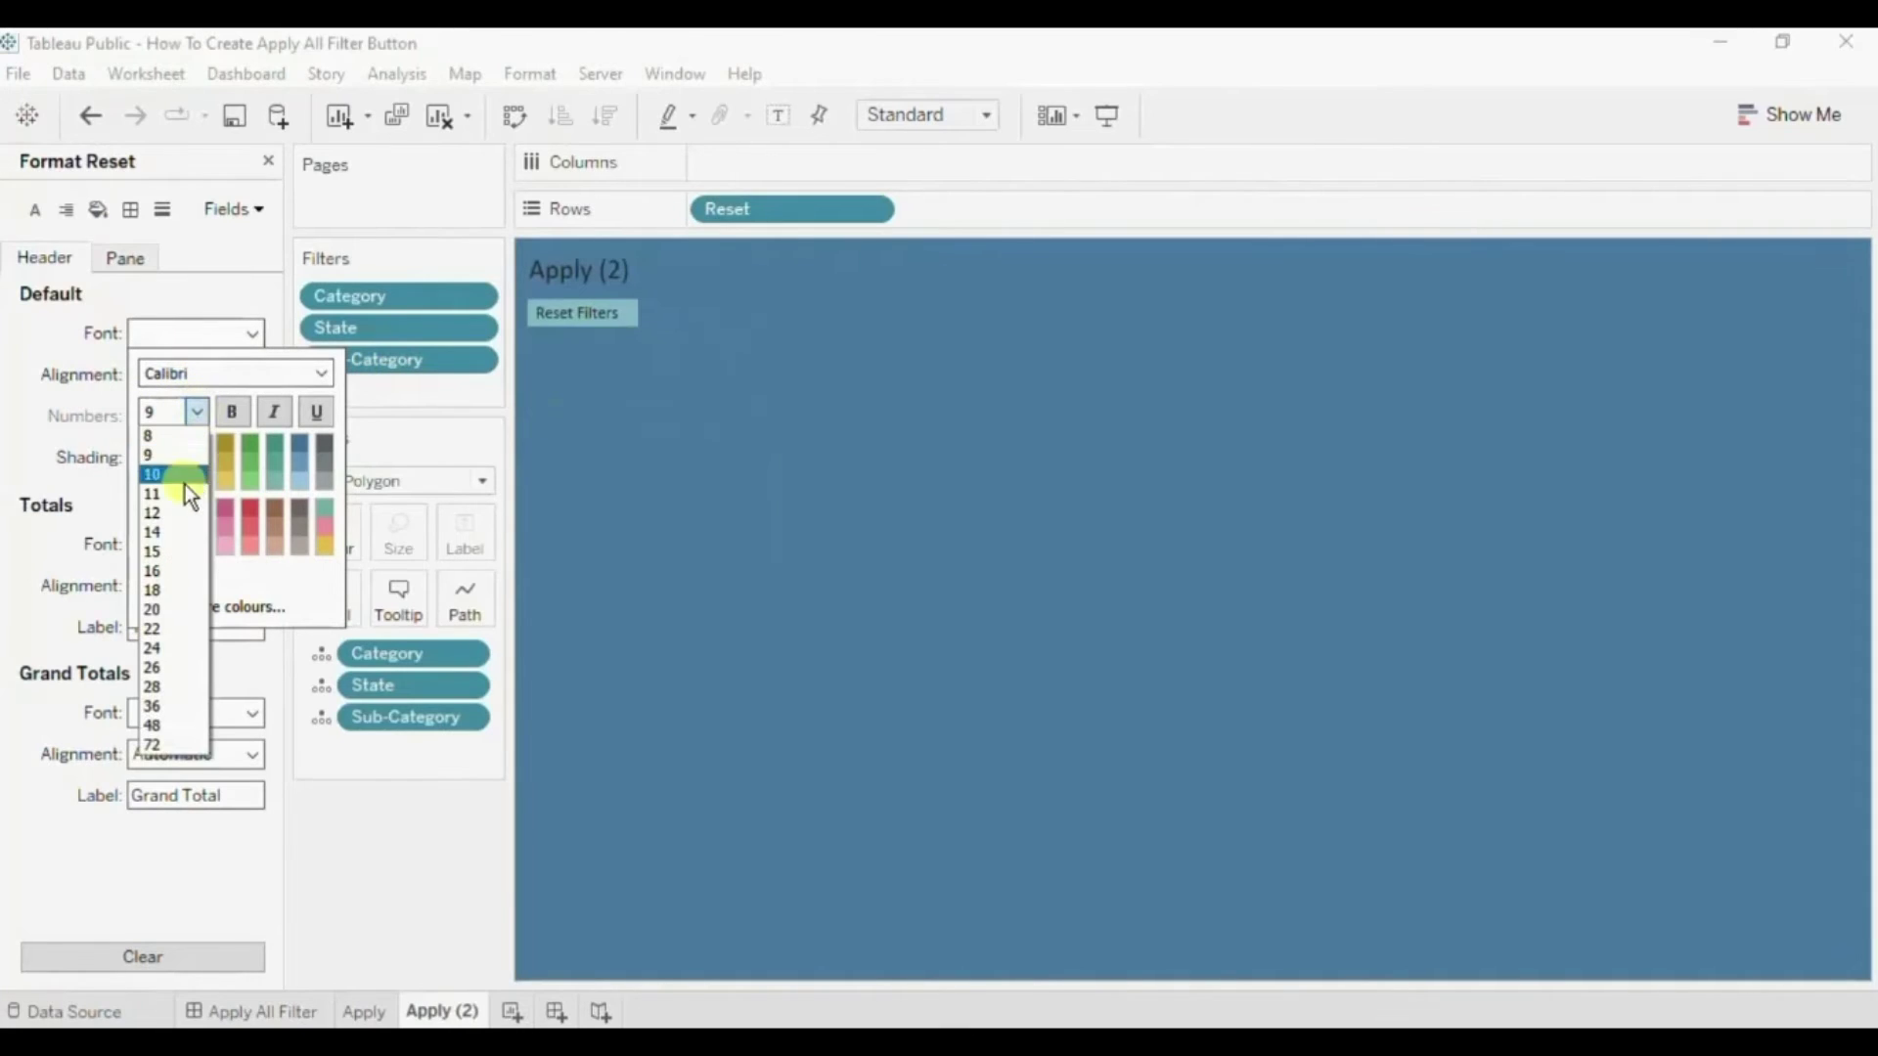
{"action": "left_click", "coordinate": [174, 512]}
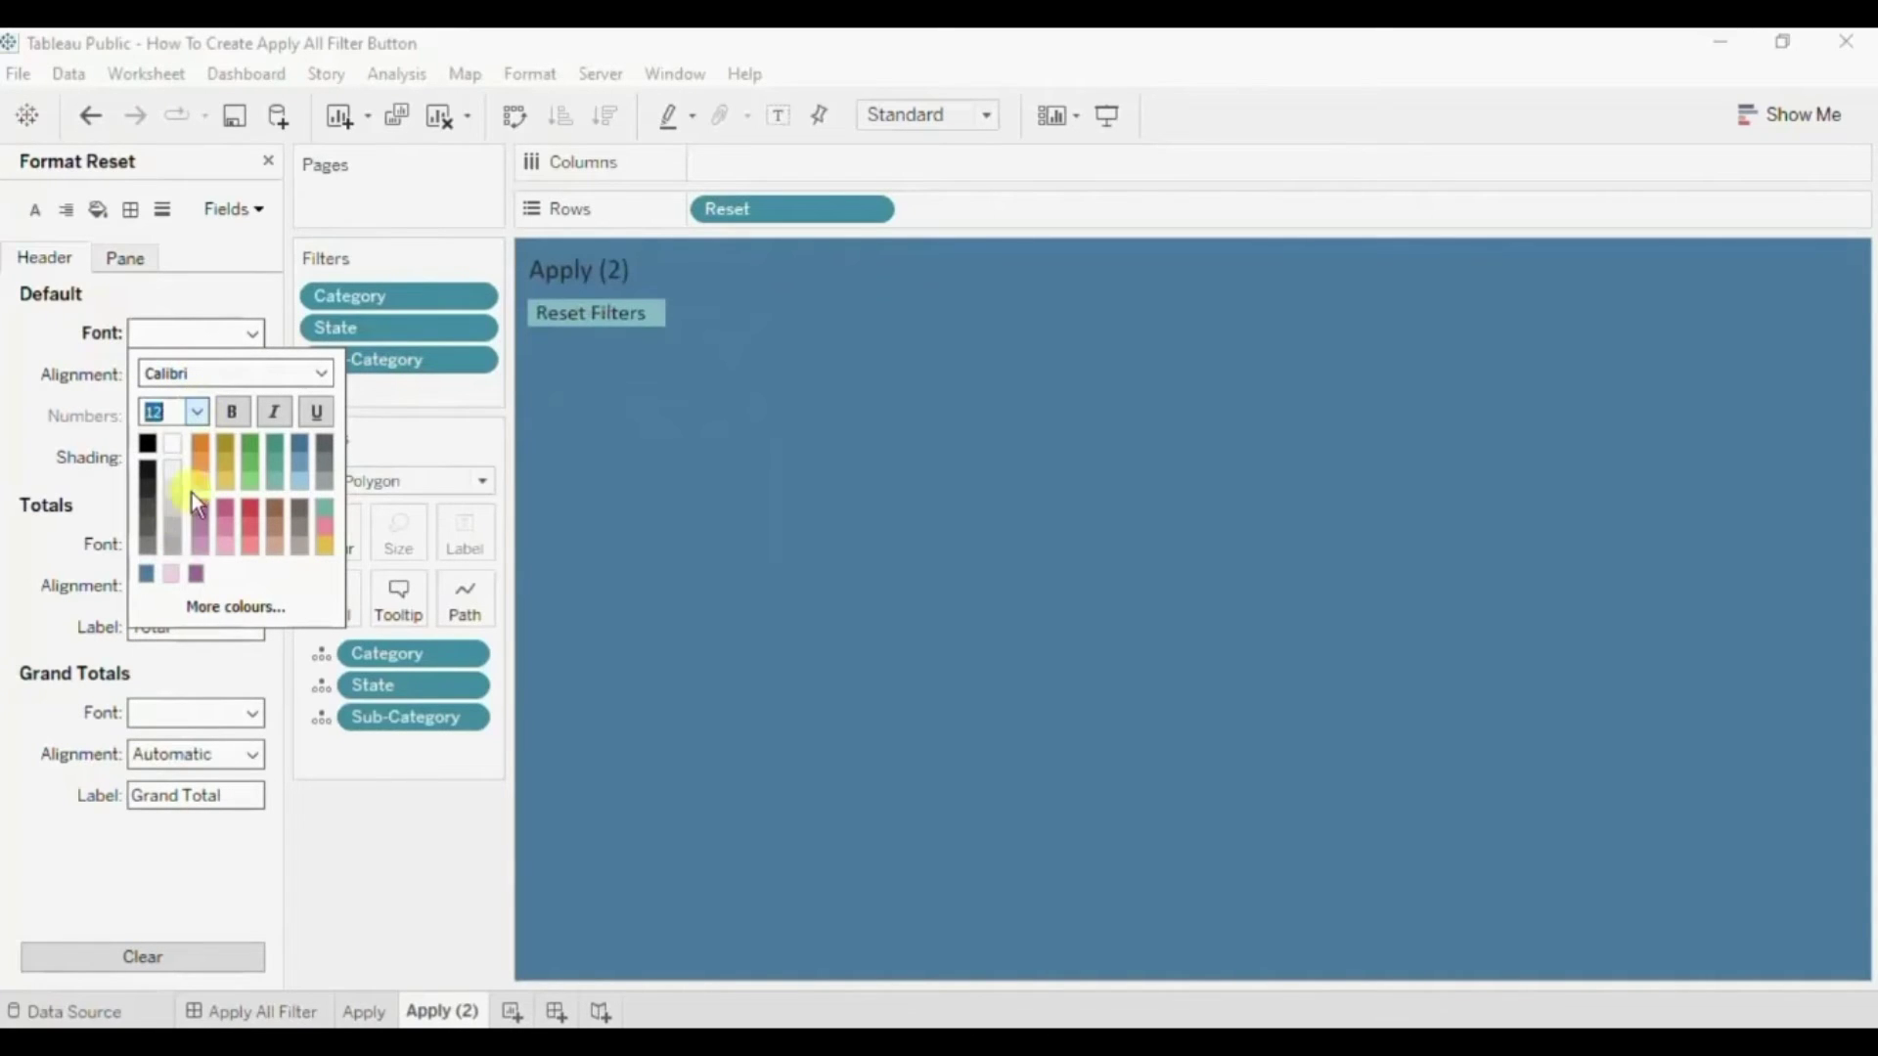
{"action": "left_click", "coordinate": [232, 409]}
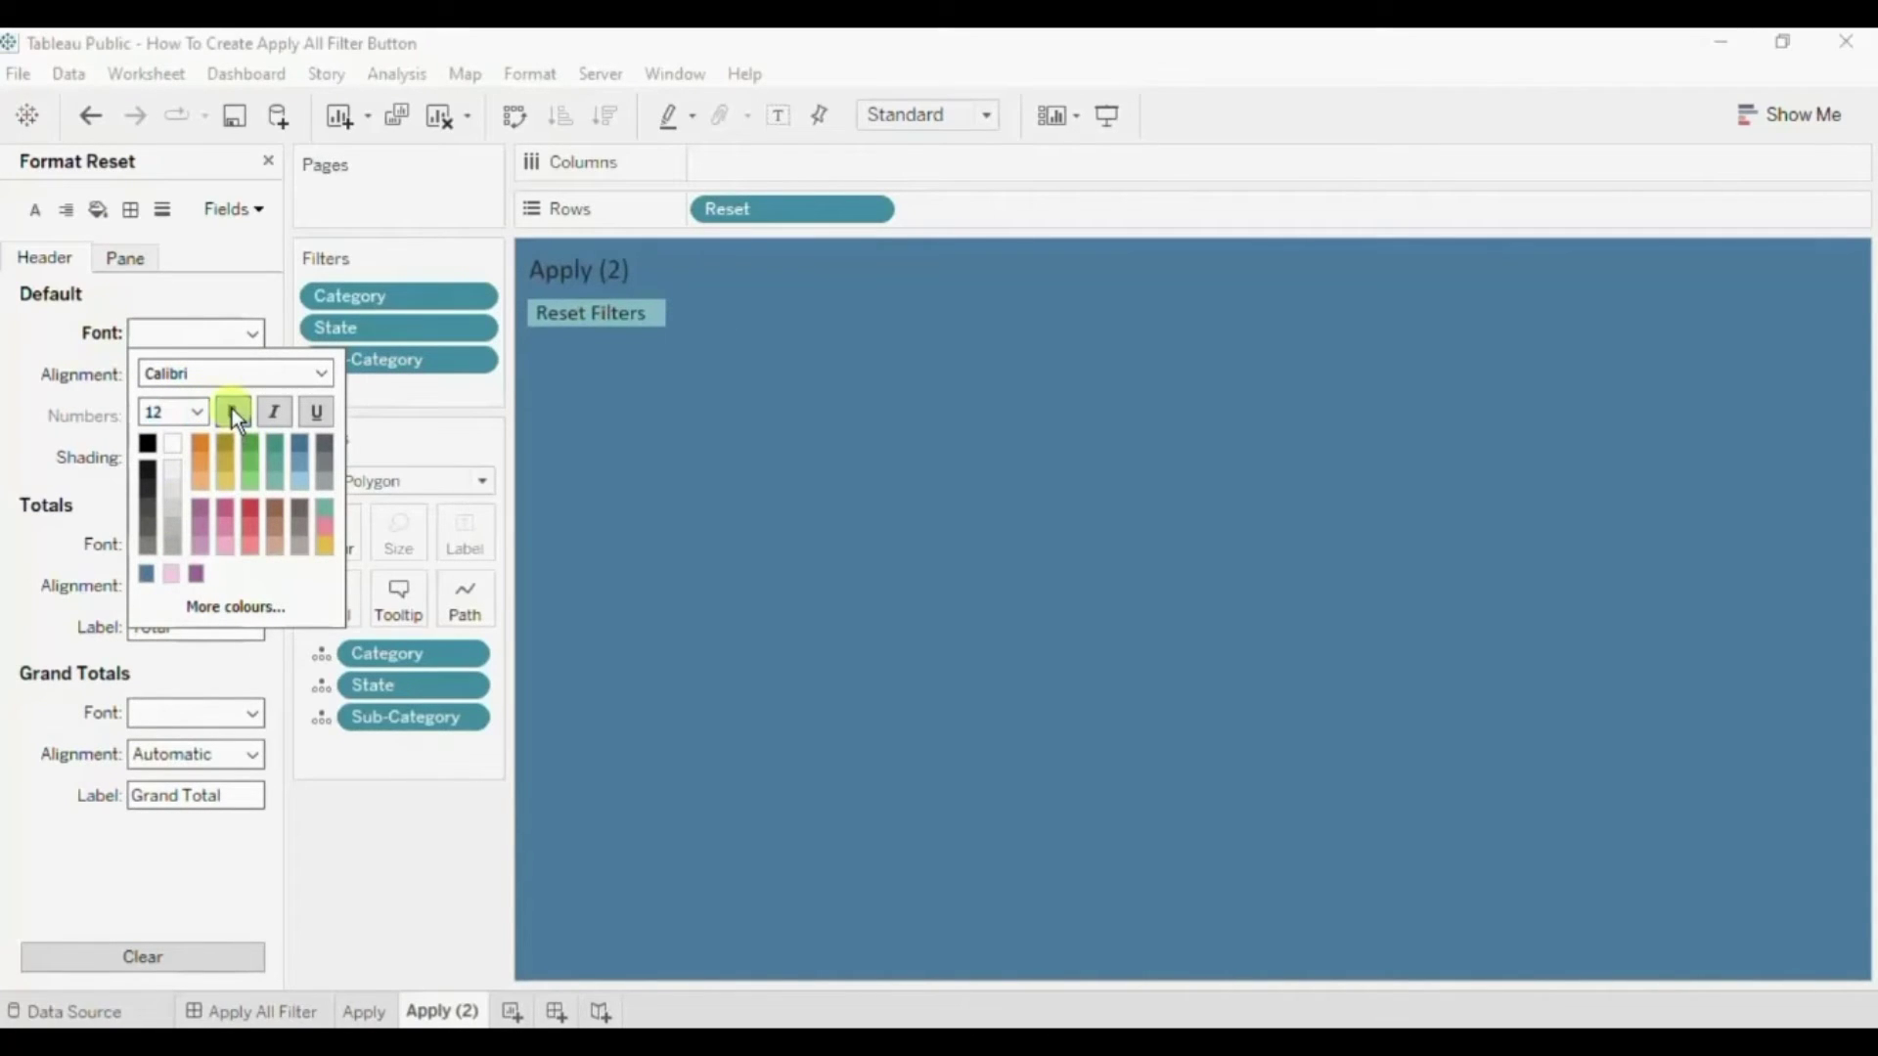
{"action": "left_click", "coordinate": [426, 819]}
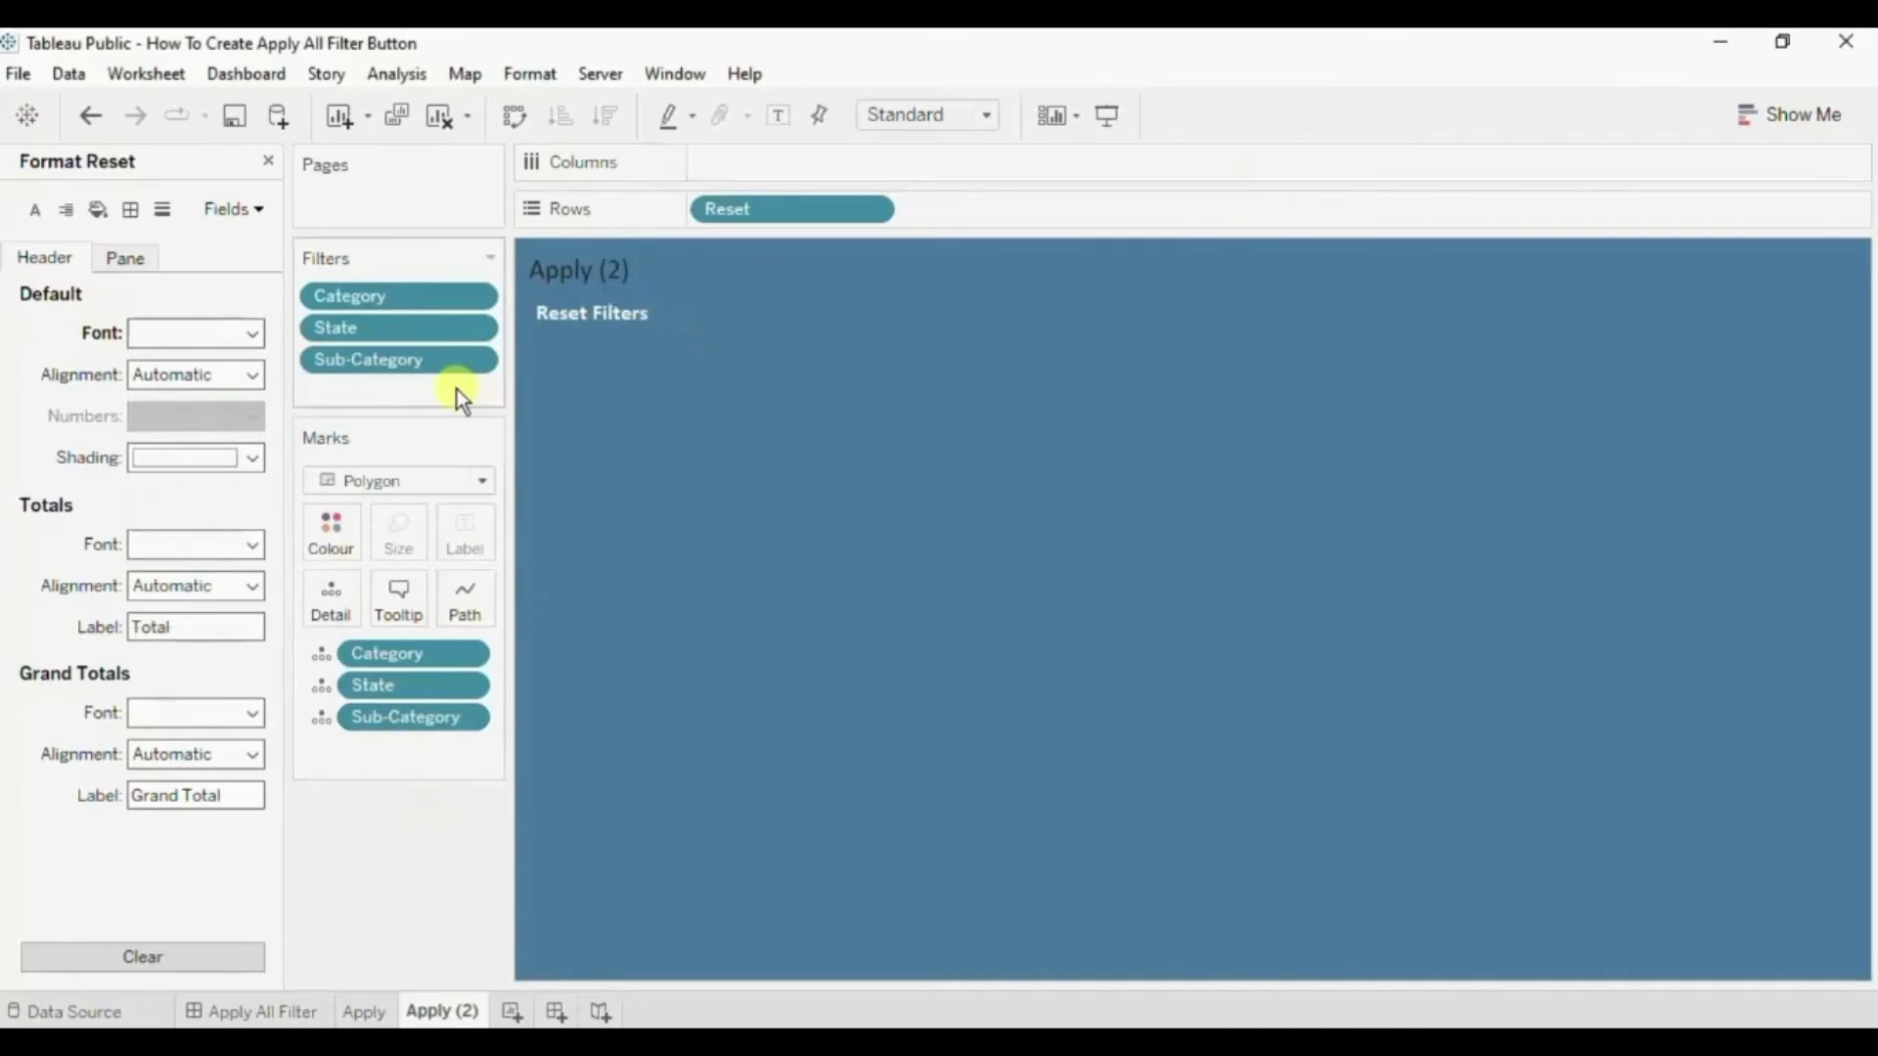
Remove Category, State and Sub-Category from both the filters and the mark details of the duplicated sheet.
{"action": "left_click", "coordinate": [382, 301]}
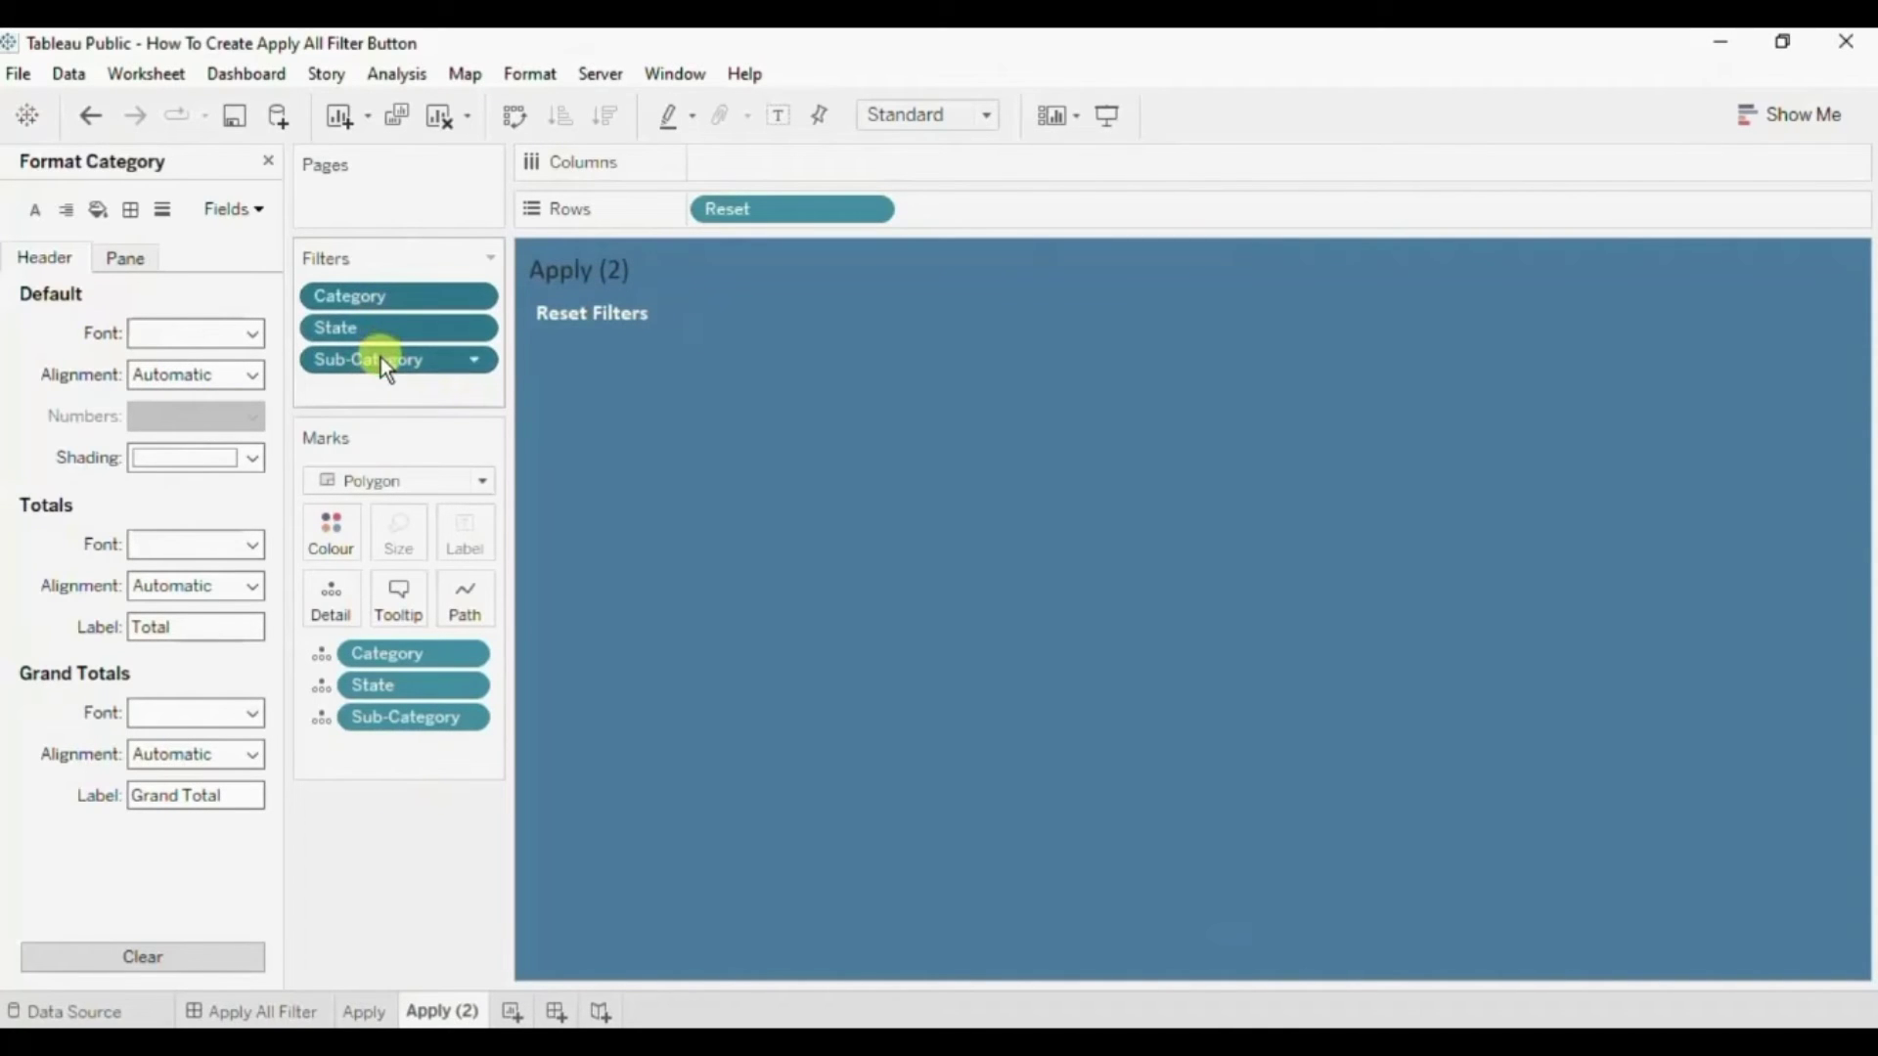
{"action": "left_click_drag", "start_coordinate": [380, 356], "coordinate": [166, 372]}
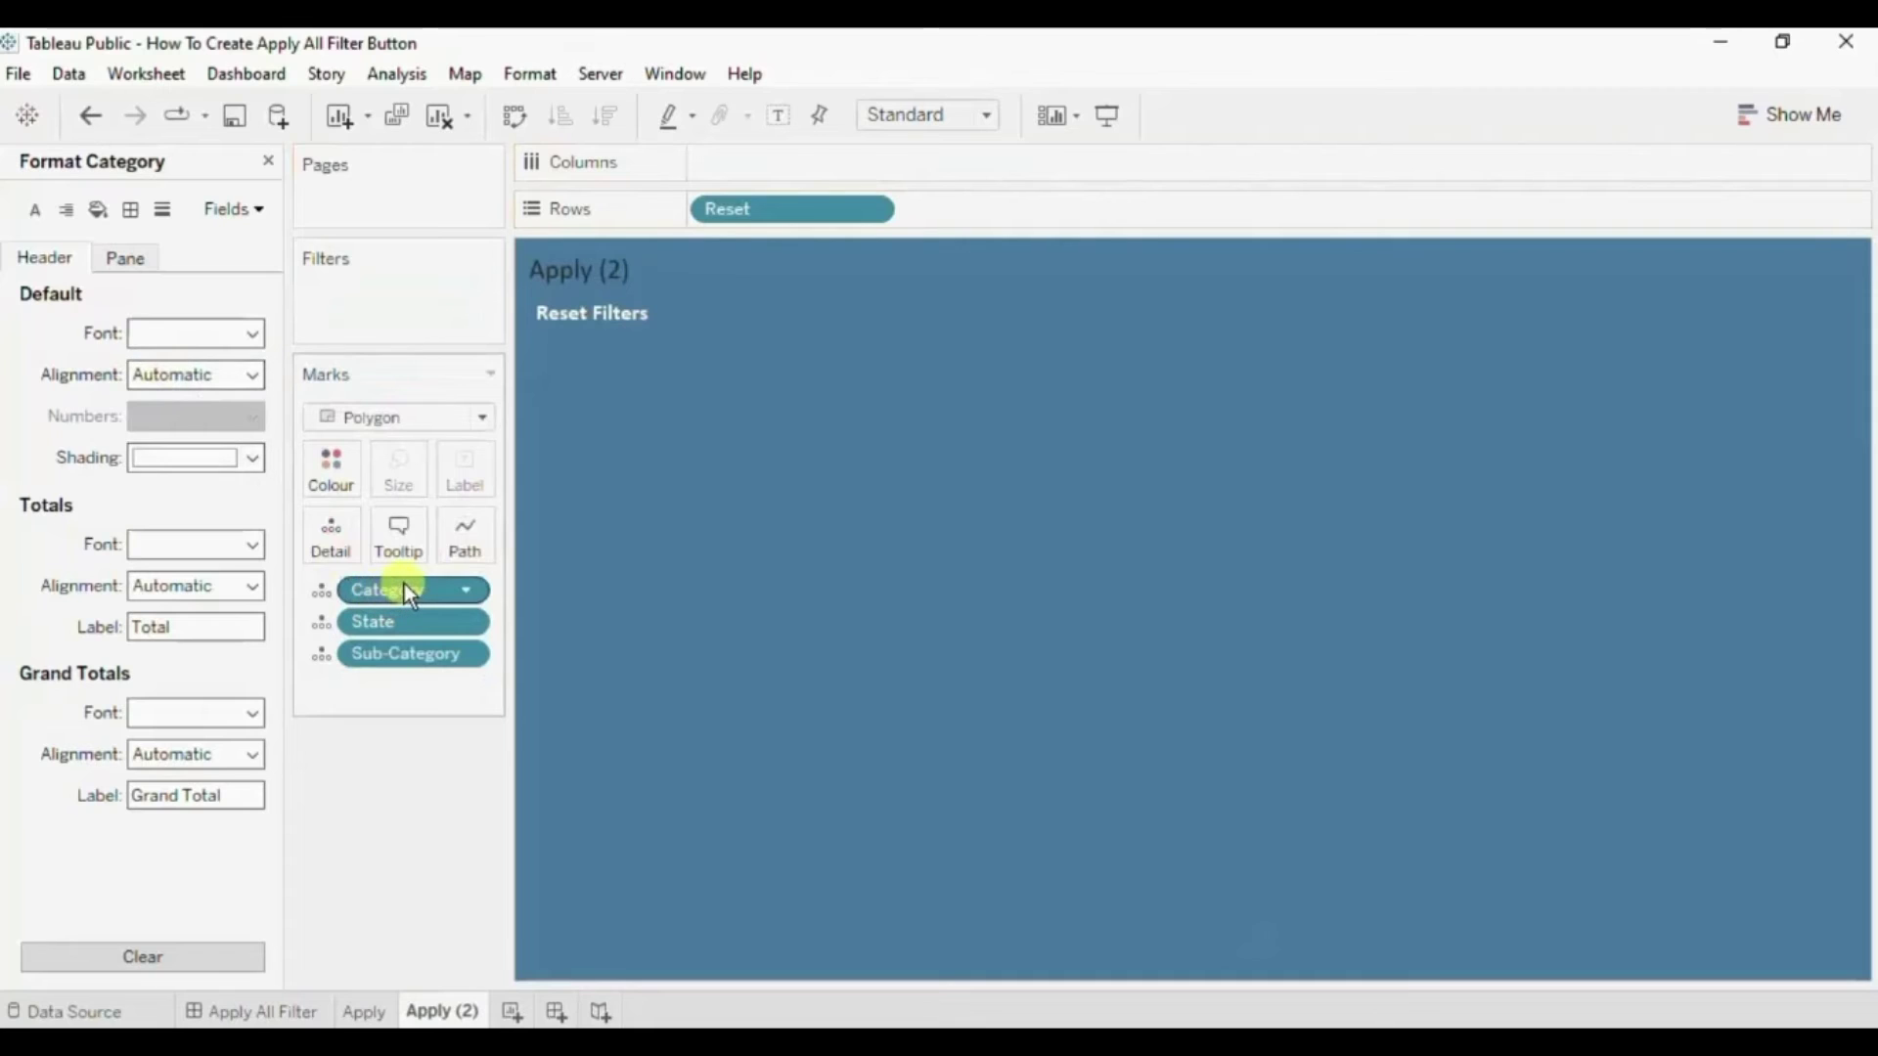
{"action": "left_click_drag", "start_coordinate": [403, 583], "coordinate": [244, 626]}
{"action": "left_click_drag", "start_coordinate": [389, 588], "coordinate": [207, 590]}
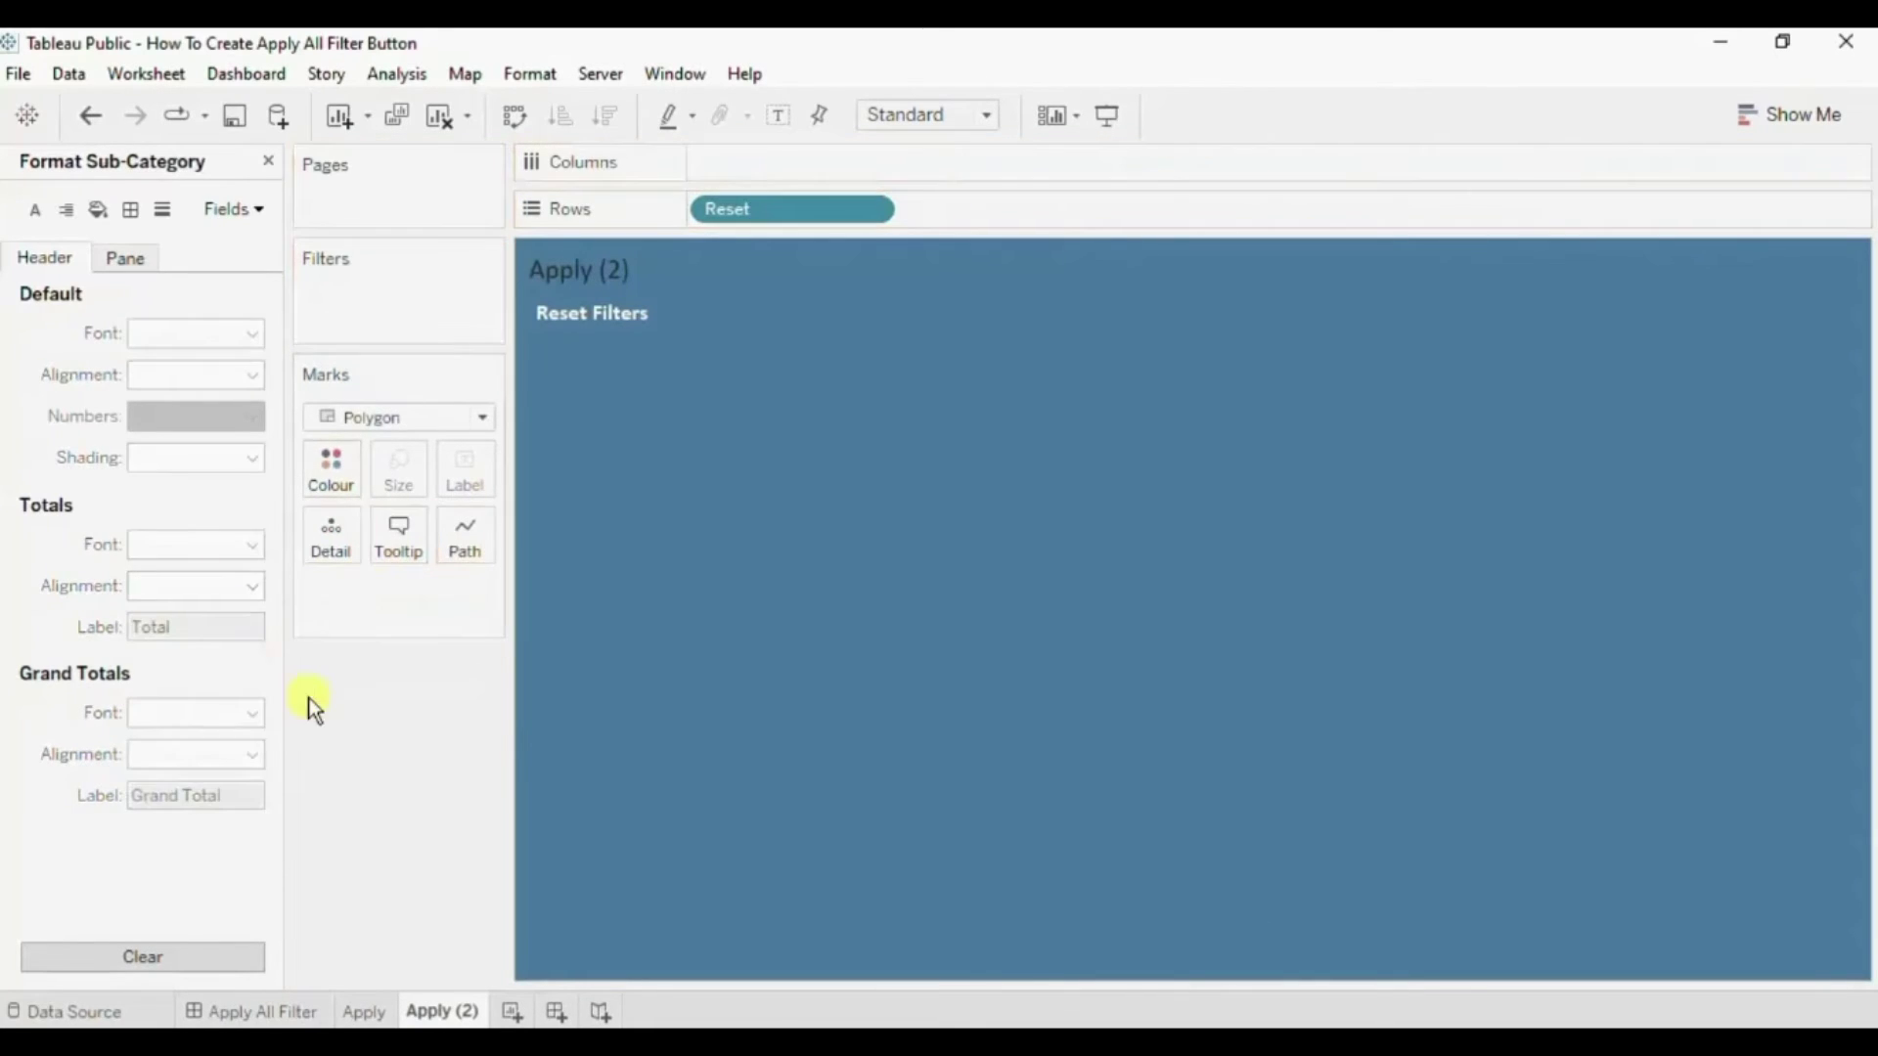
Rename the duplicated sheet as Reset and place it on the Apply All Filter dashboard beside the Apply Filters button.
{"action": "double_click", "coordinate": [442, 1016]}
{"action": "type", "text": "Reset"}
{"action": "left_click", "coordinate": [293, 1013]}
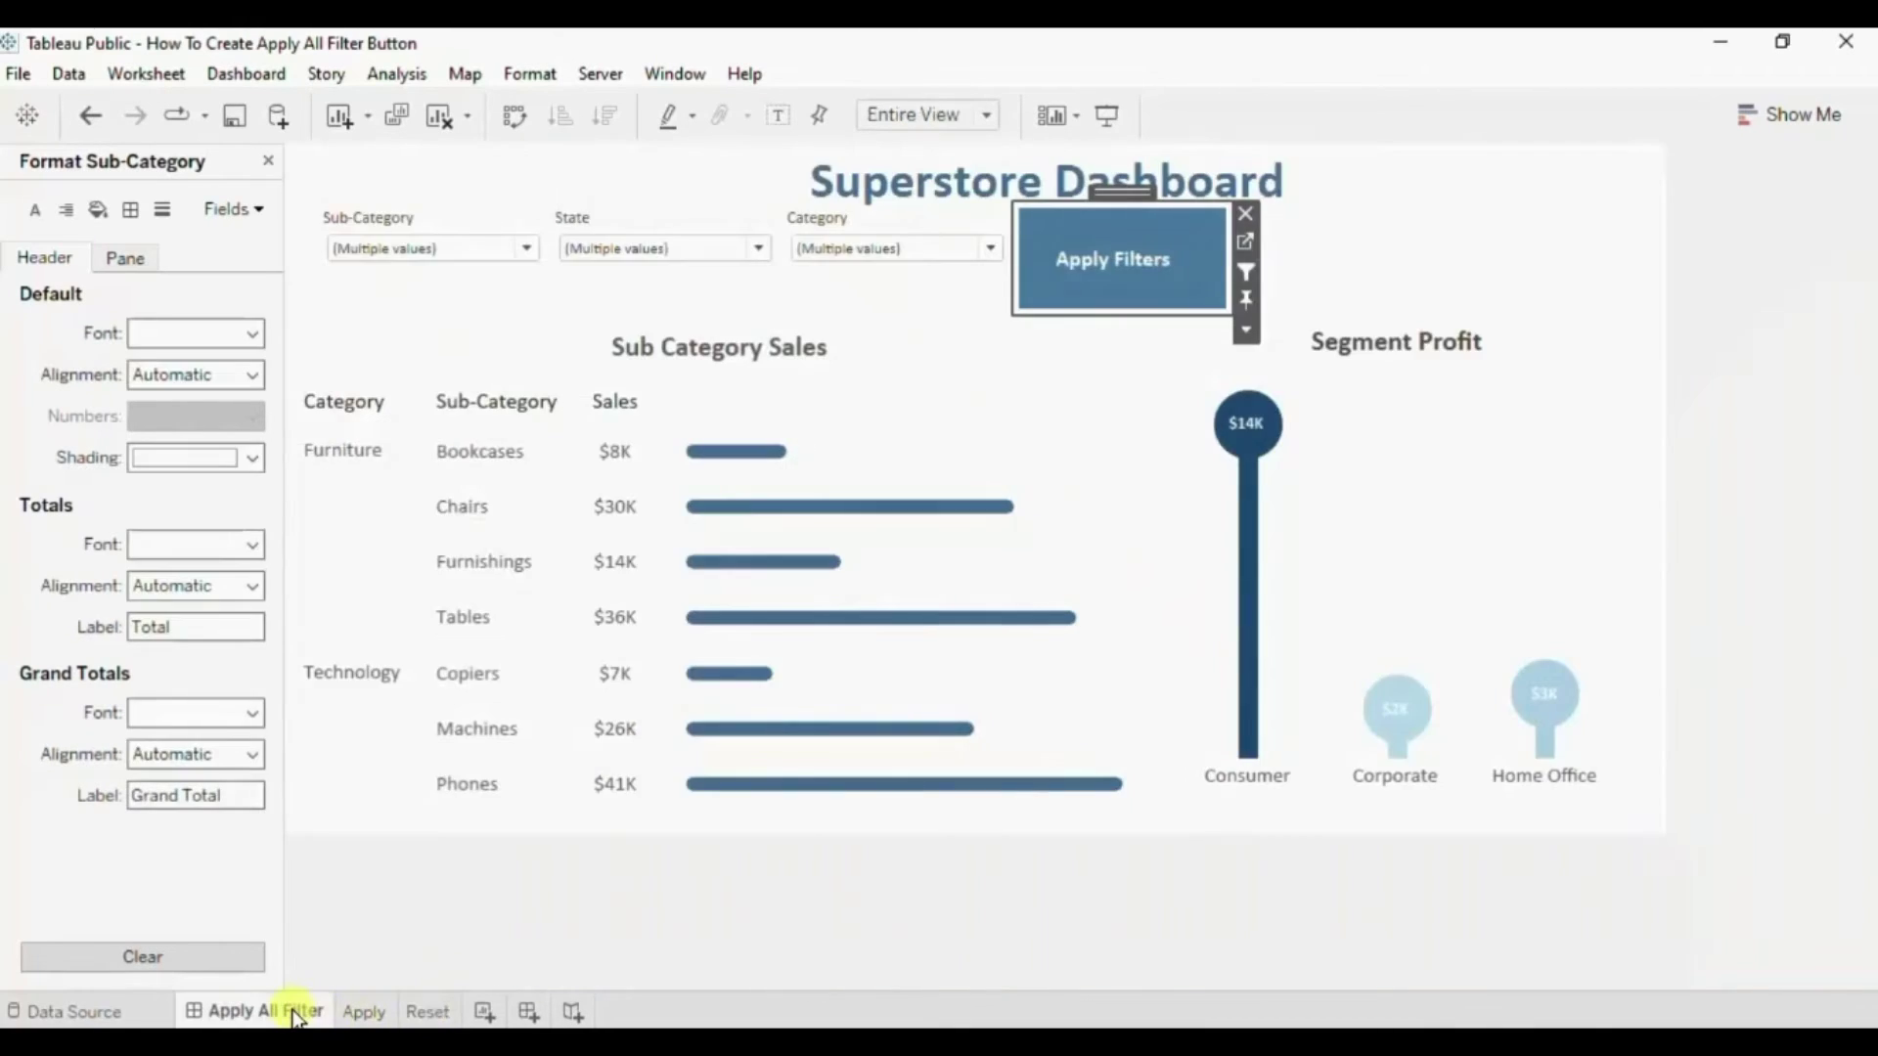
{"action": "left_click", "coordinate": [268, 162]}
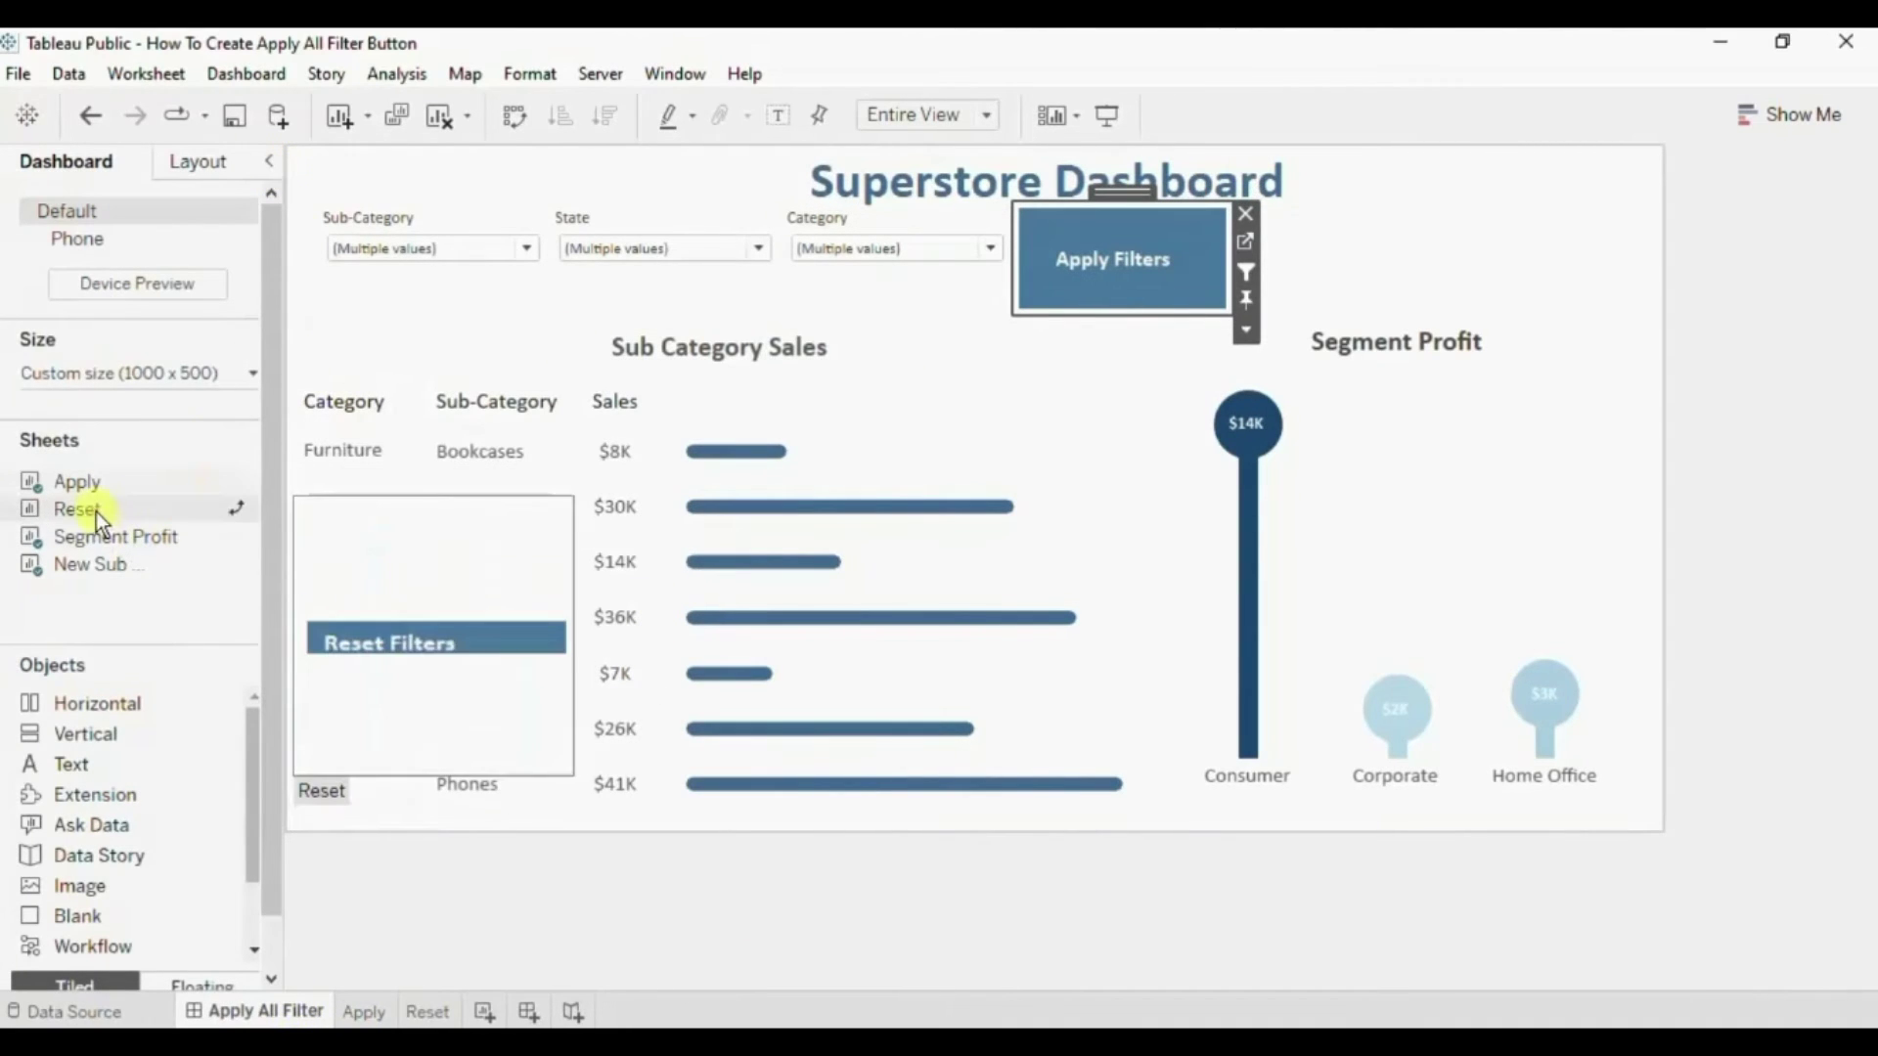
{"action": "left_click_drag", "start_coordinate": [111, 504], "coordinate": [1287, 197]}
{"action": "left_click_drag", "start_coordinate": [1279, 244], "coordinate": [1279, 243]}
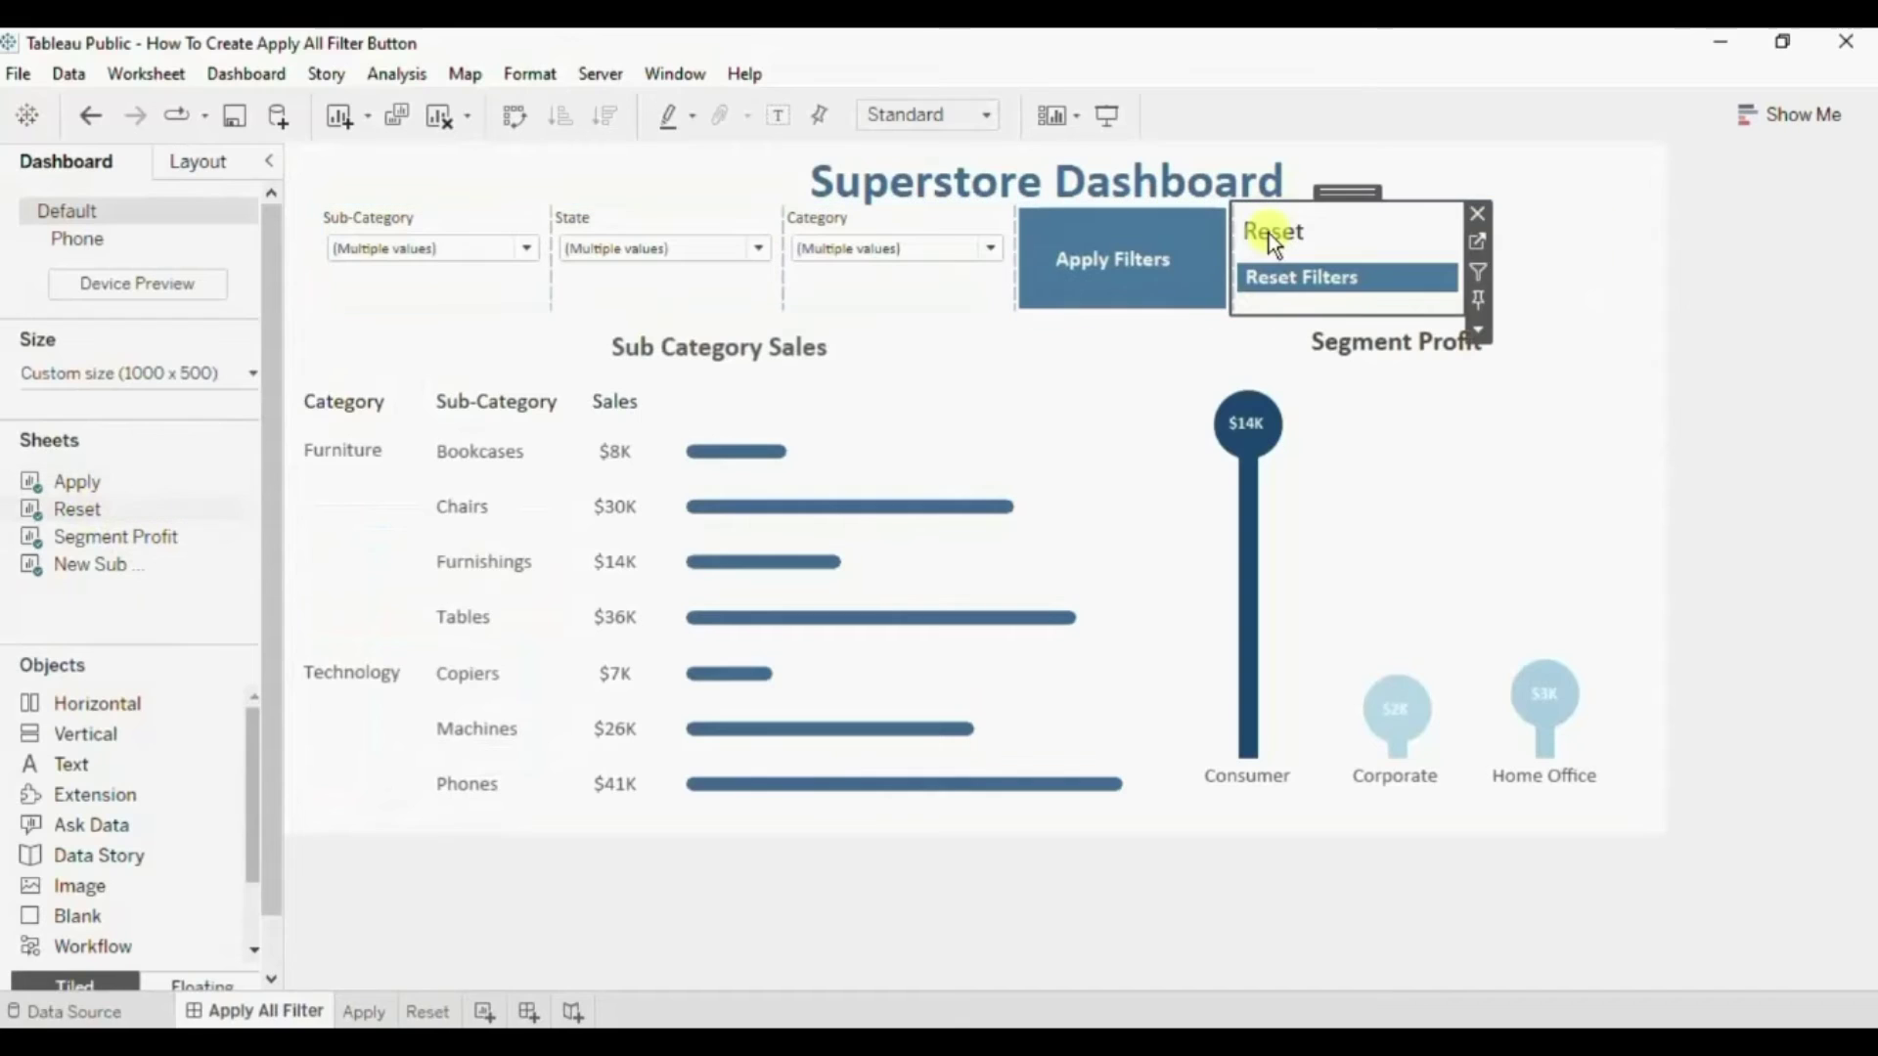
Hide the Reset sheet's title on the dashboard and fit the sheet to Entire View.
{"action": "right_click", "coordinate": [1269, 233]}
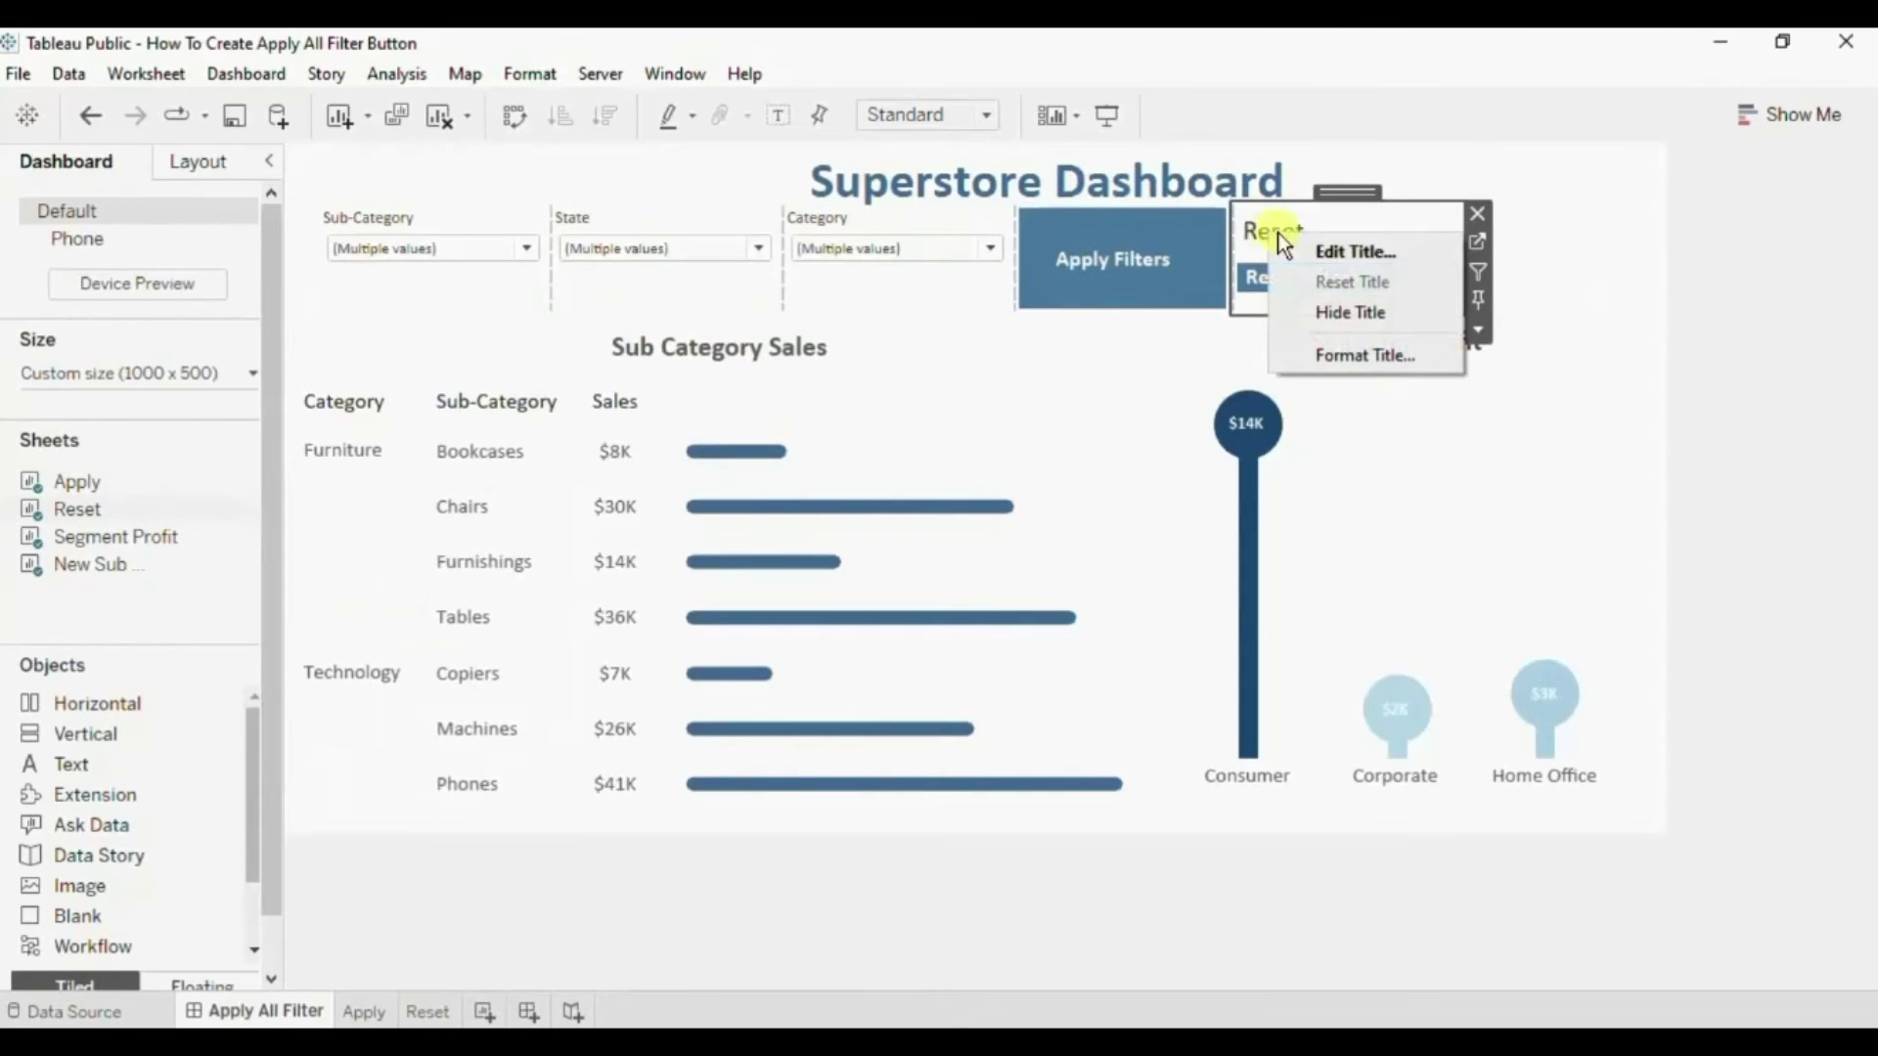
{"action": "left_click", "coordinate": [1334, 311]}
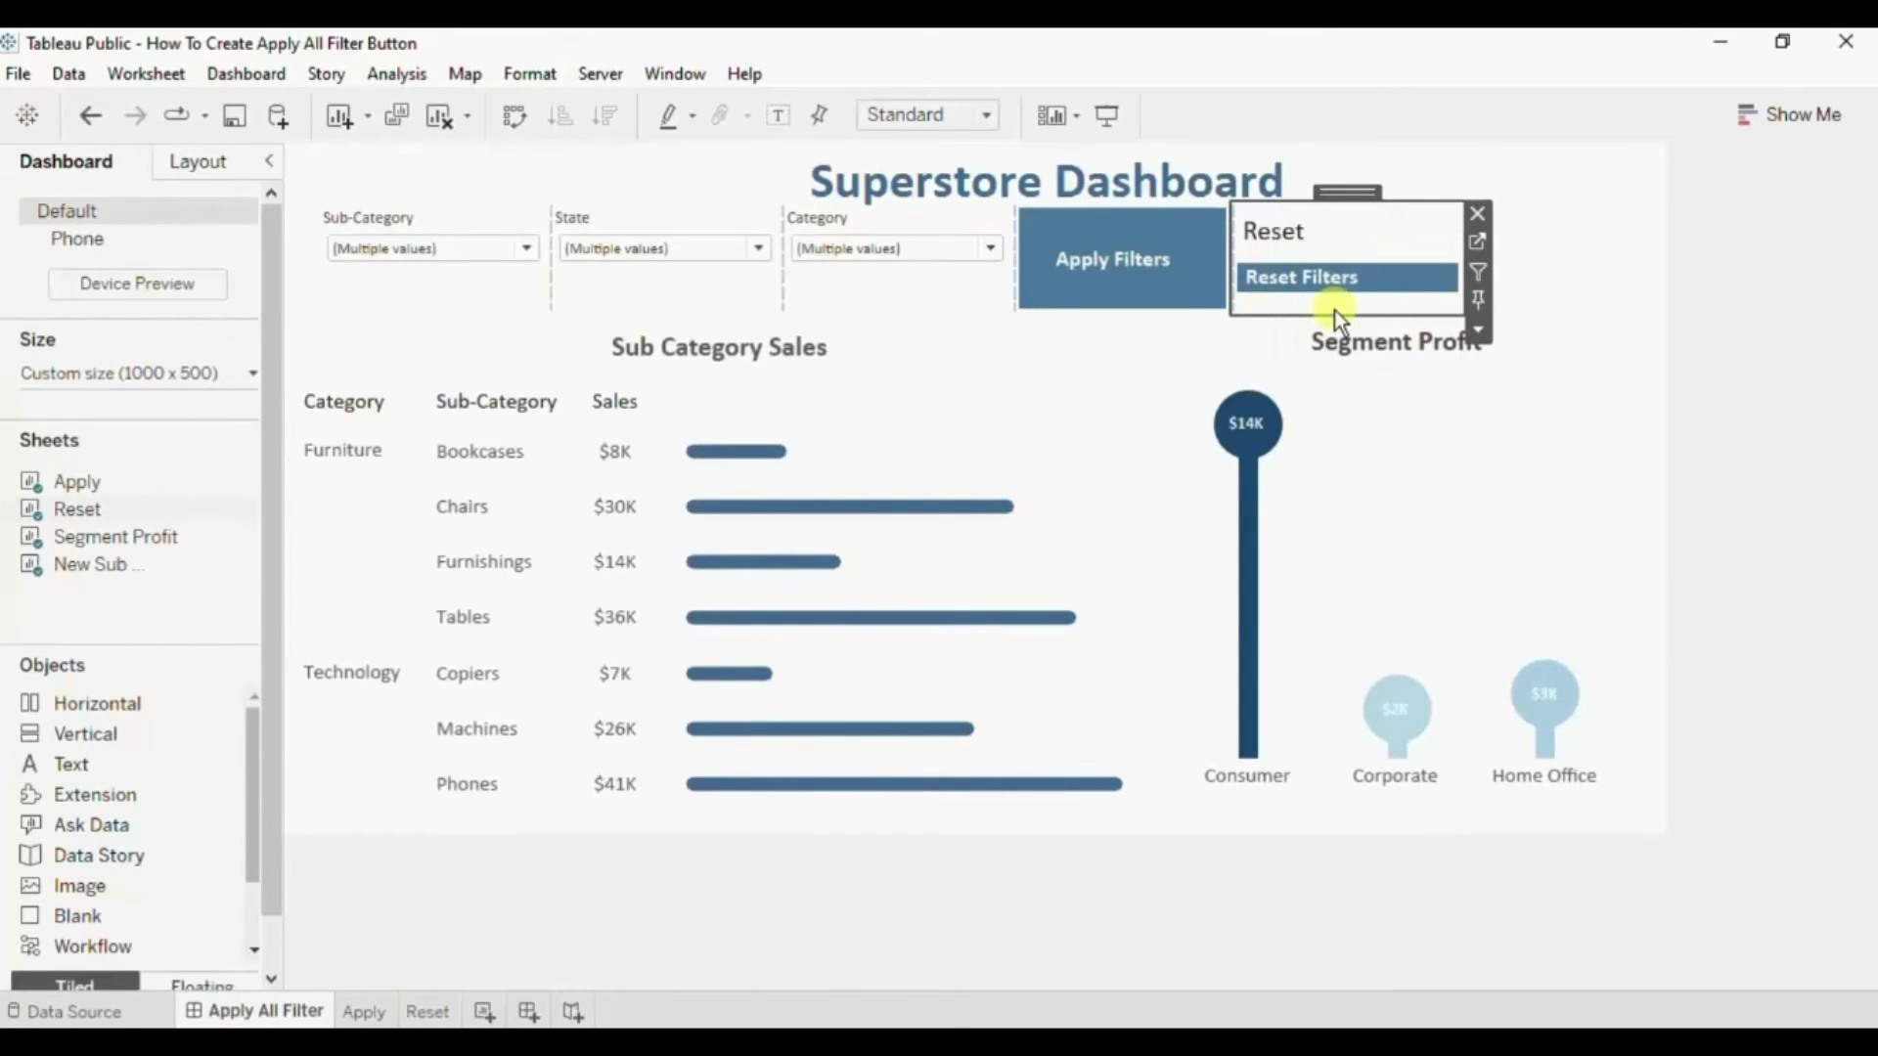
{"action": "left_click", "coordinate": [989, 113]}
{"action": "left_click", "coordinate": [941, 211]}
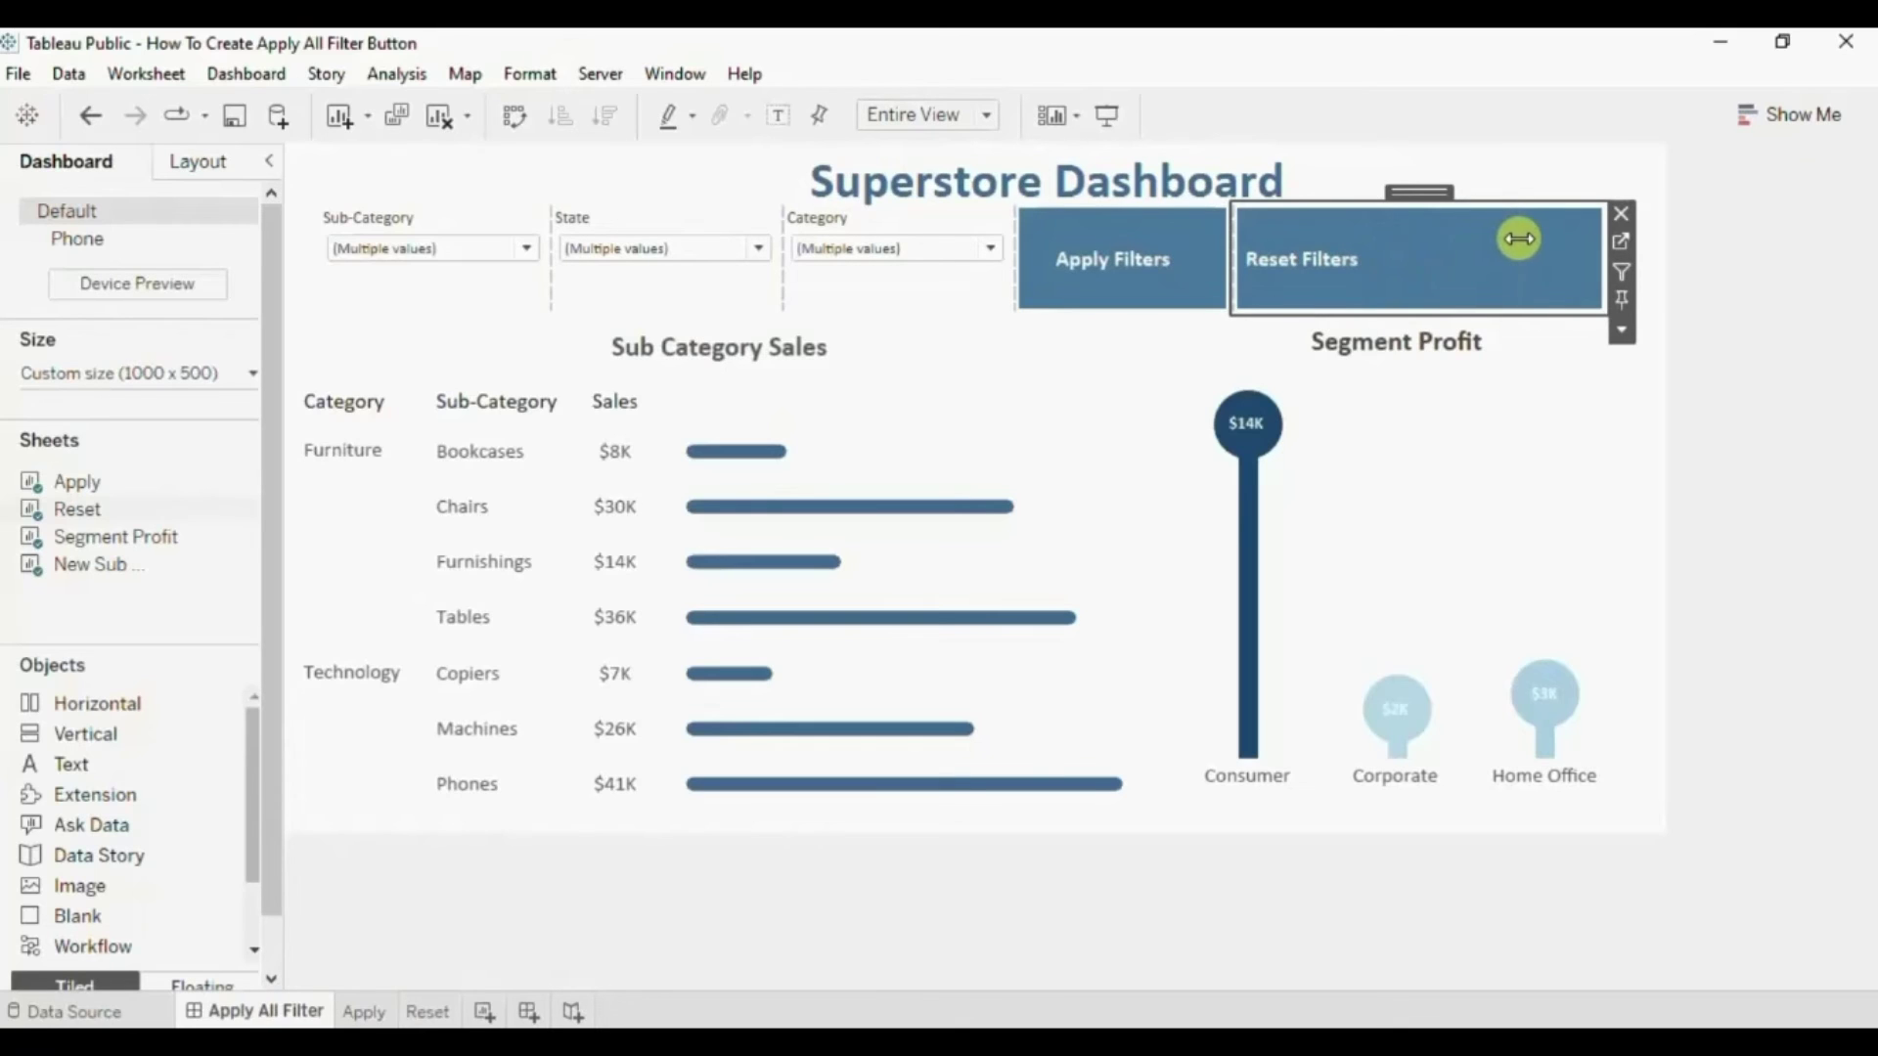
Widen the Reset Filters header across most of its container and centre its text horizontally.
{"action": "left_click_drag", "start_coordinate": [1518, 239], "coordinate": [1330, 284]}
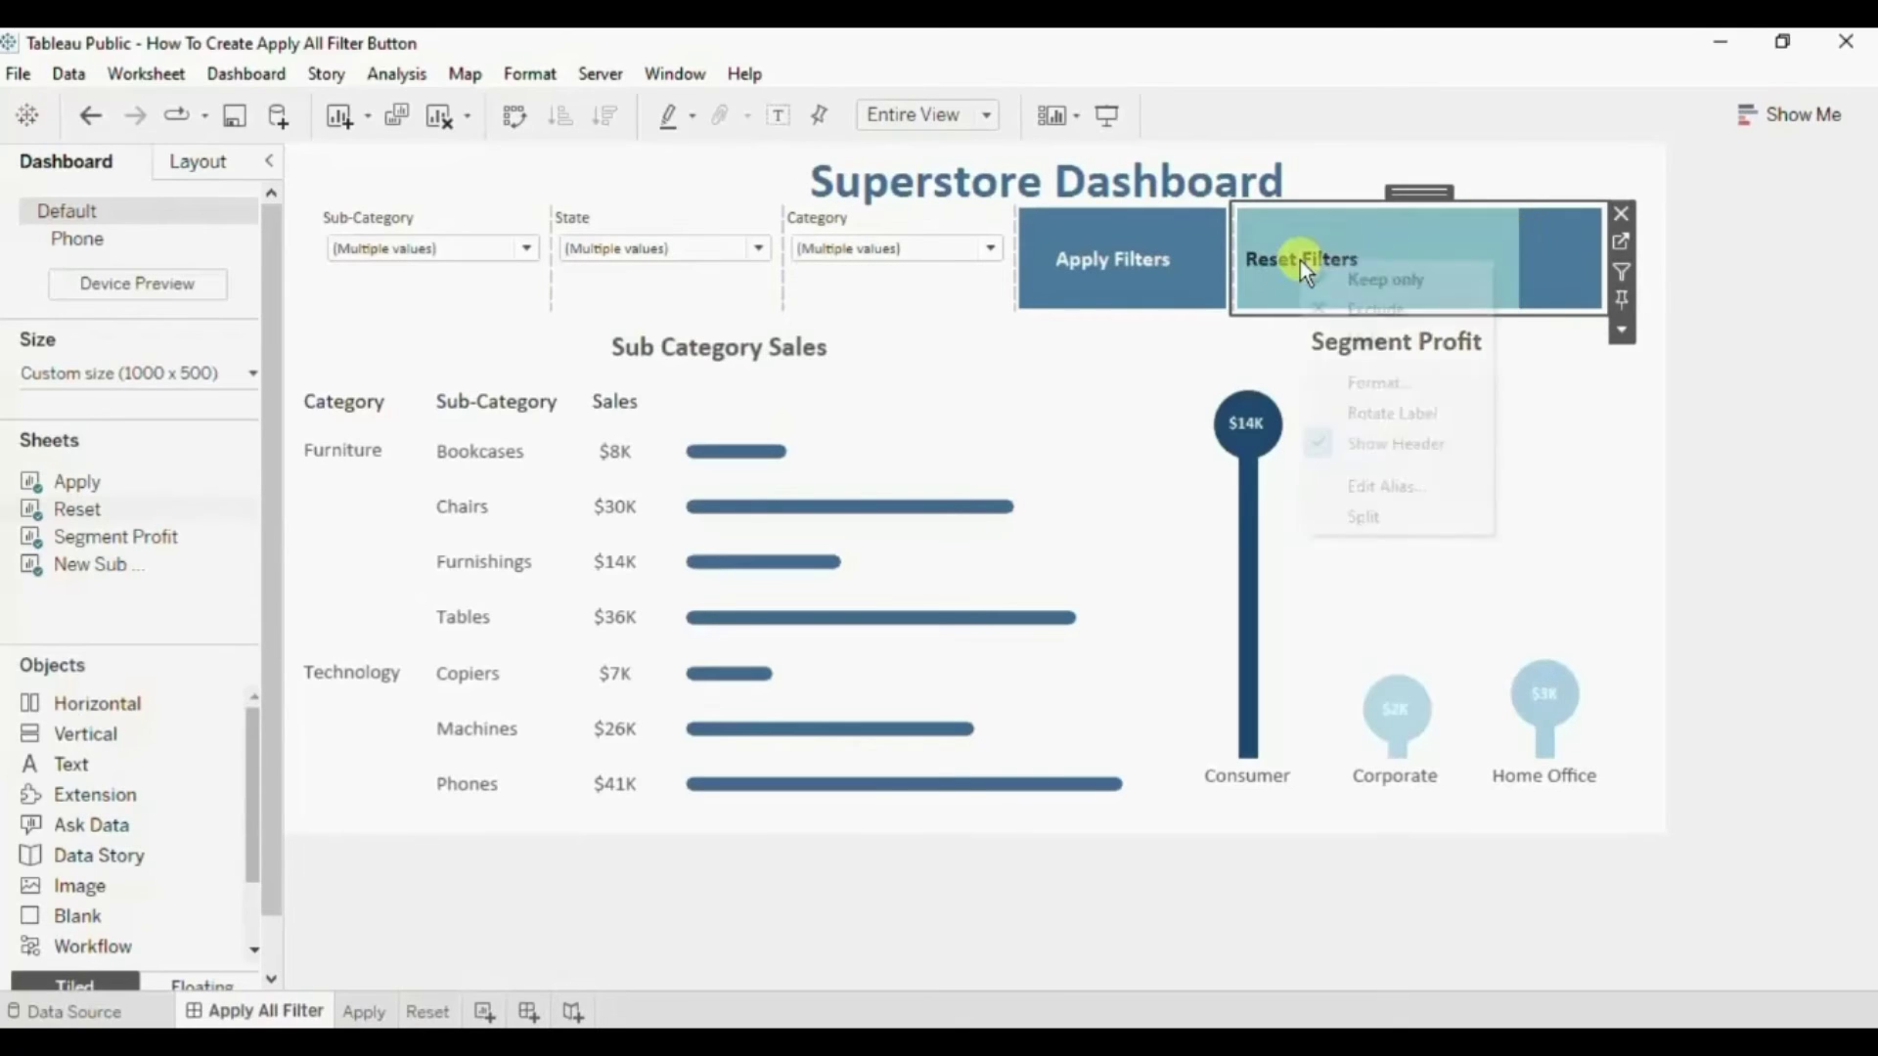
{"action": "right_click", "coordinate": [1301, 261]}
{"action": "left_click", "coordinate": [1359, 382]}
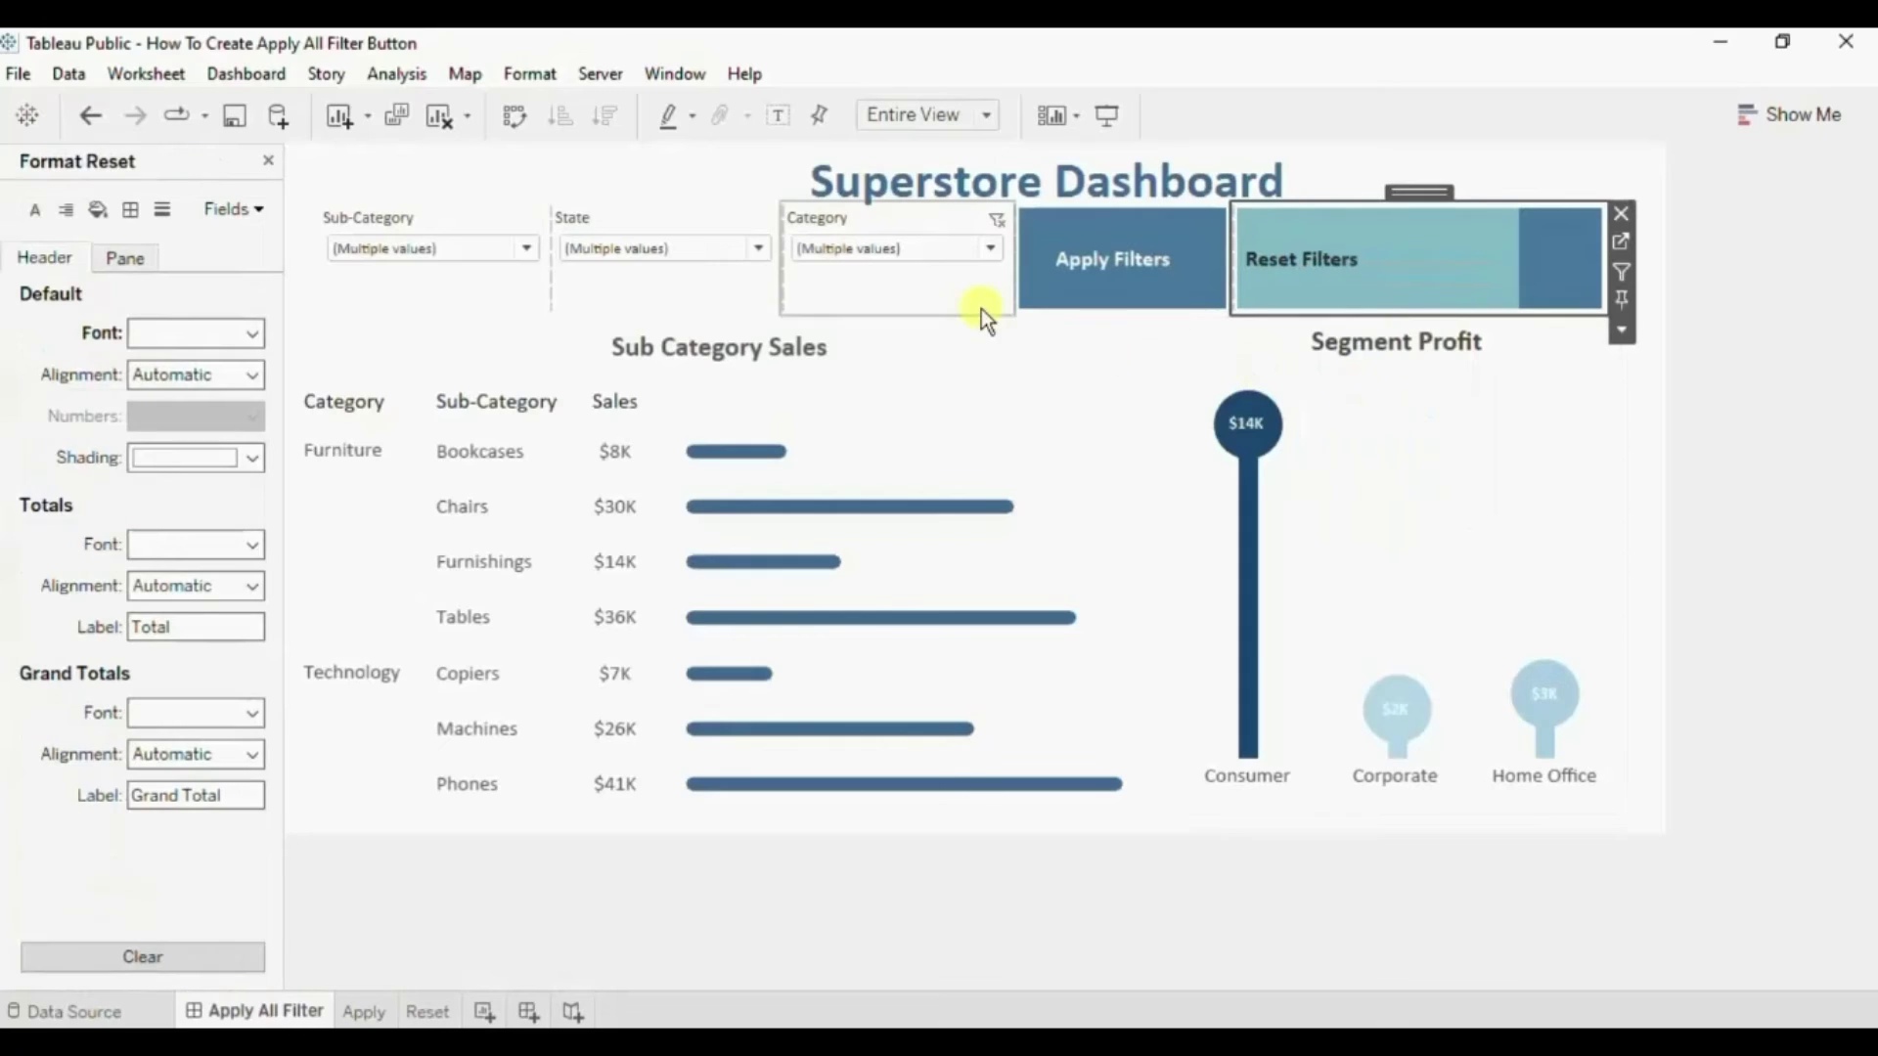
{"action": "left_click", "coordinate": [159, 373]}
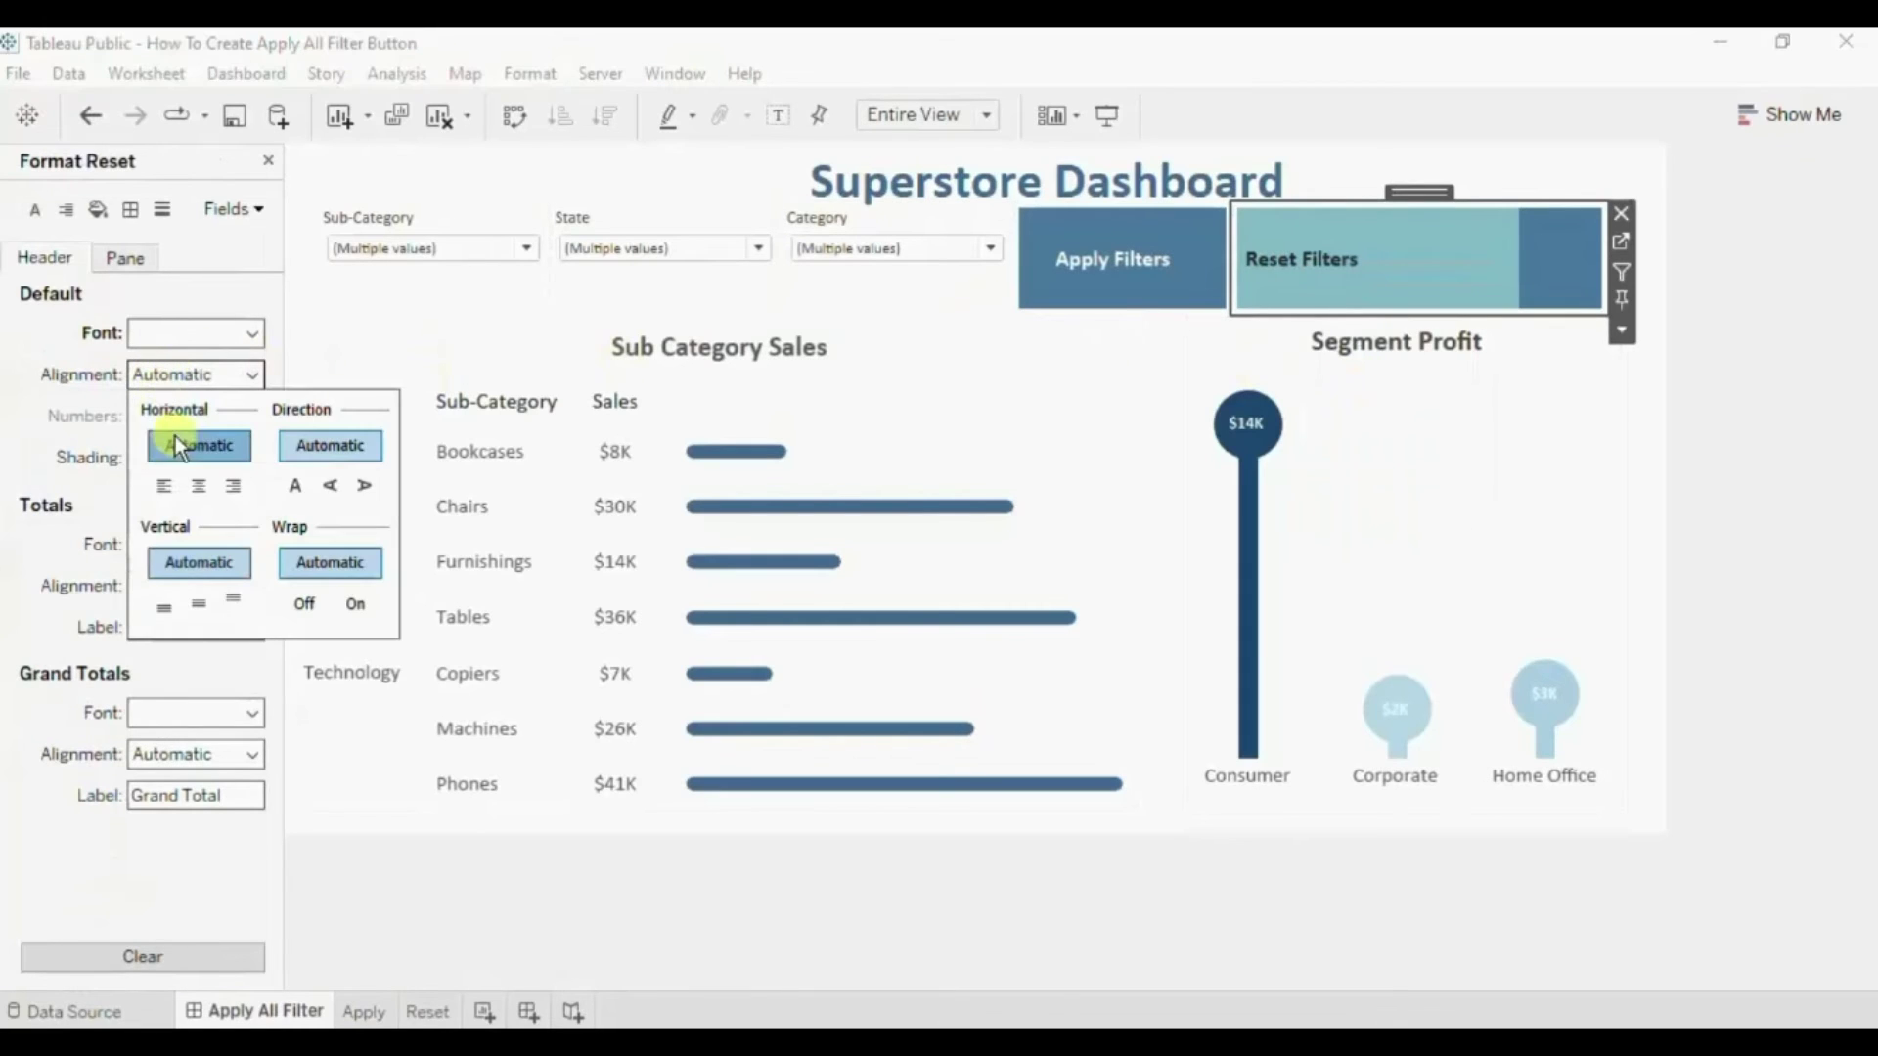
{"action": "left_click", "coordinate": [199, 486]}
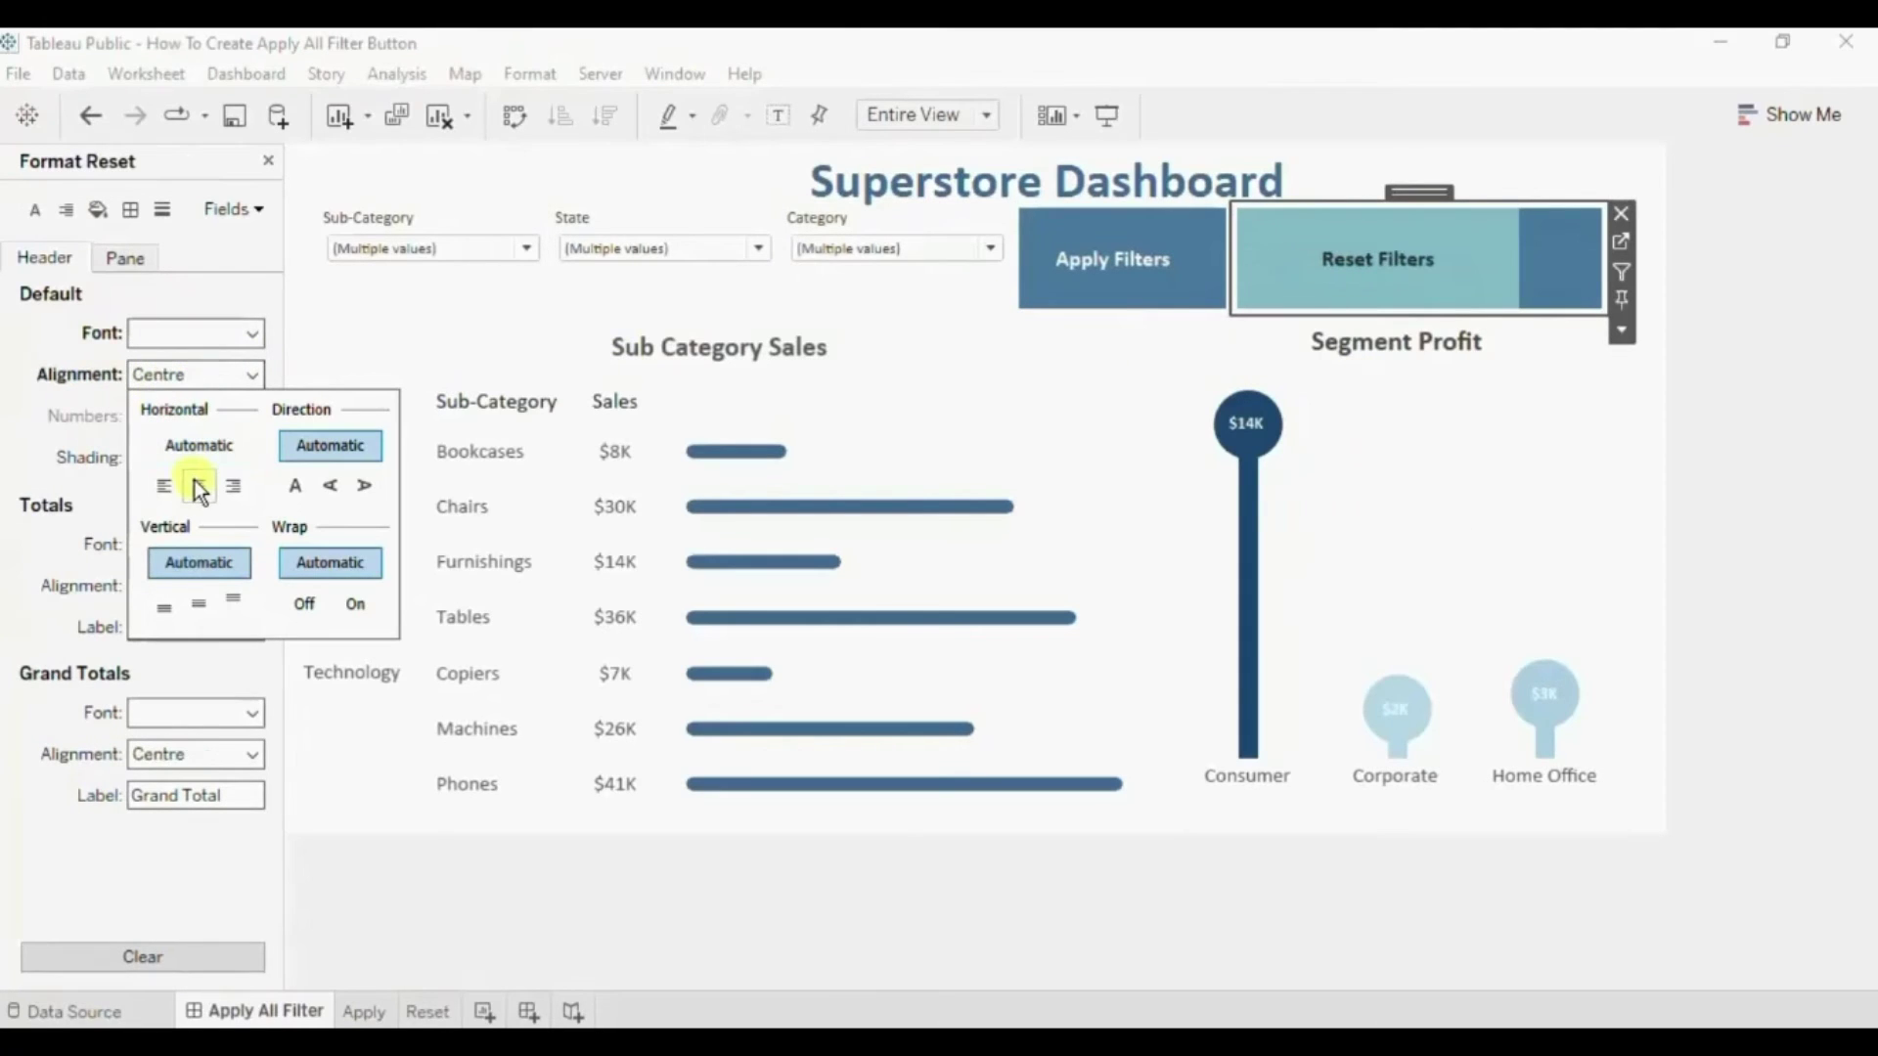
{"action": "left_click", "coordinate": [1406, 235]}
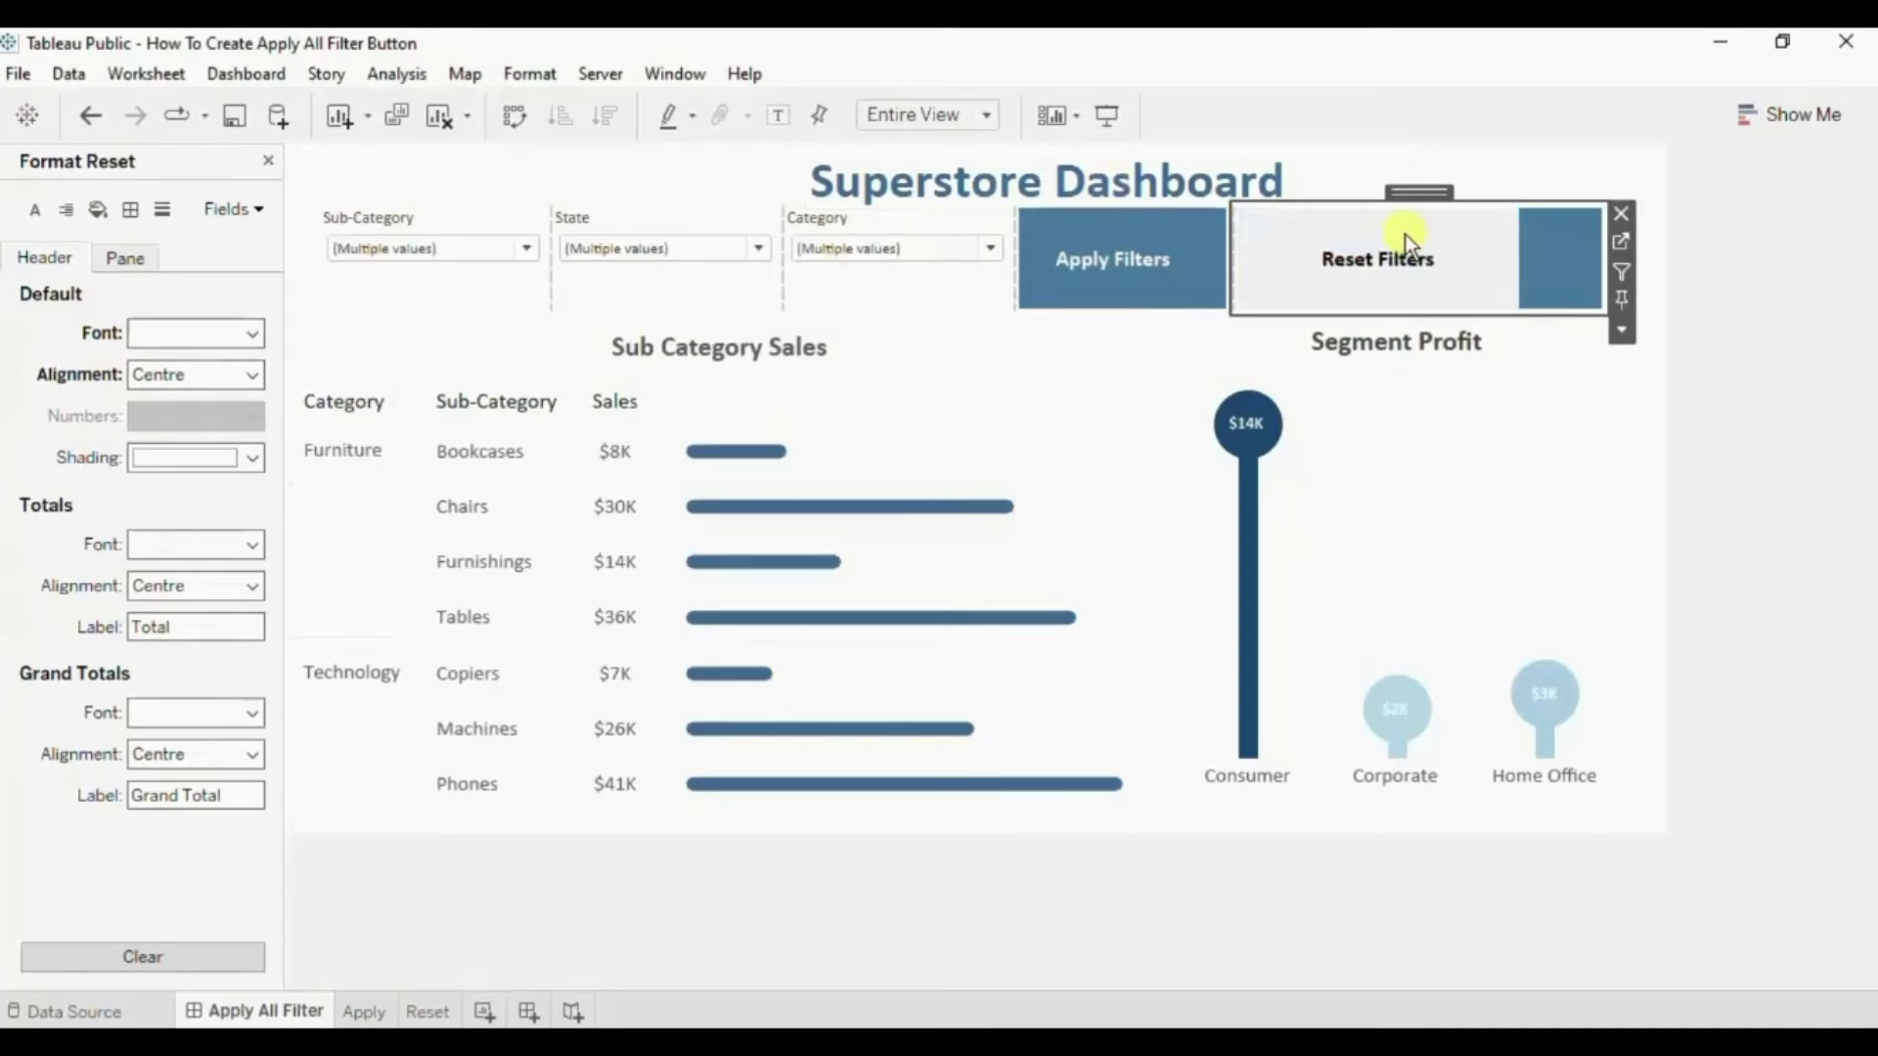
{"action": "left_click", "coordinate": [1735, 247]}
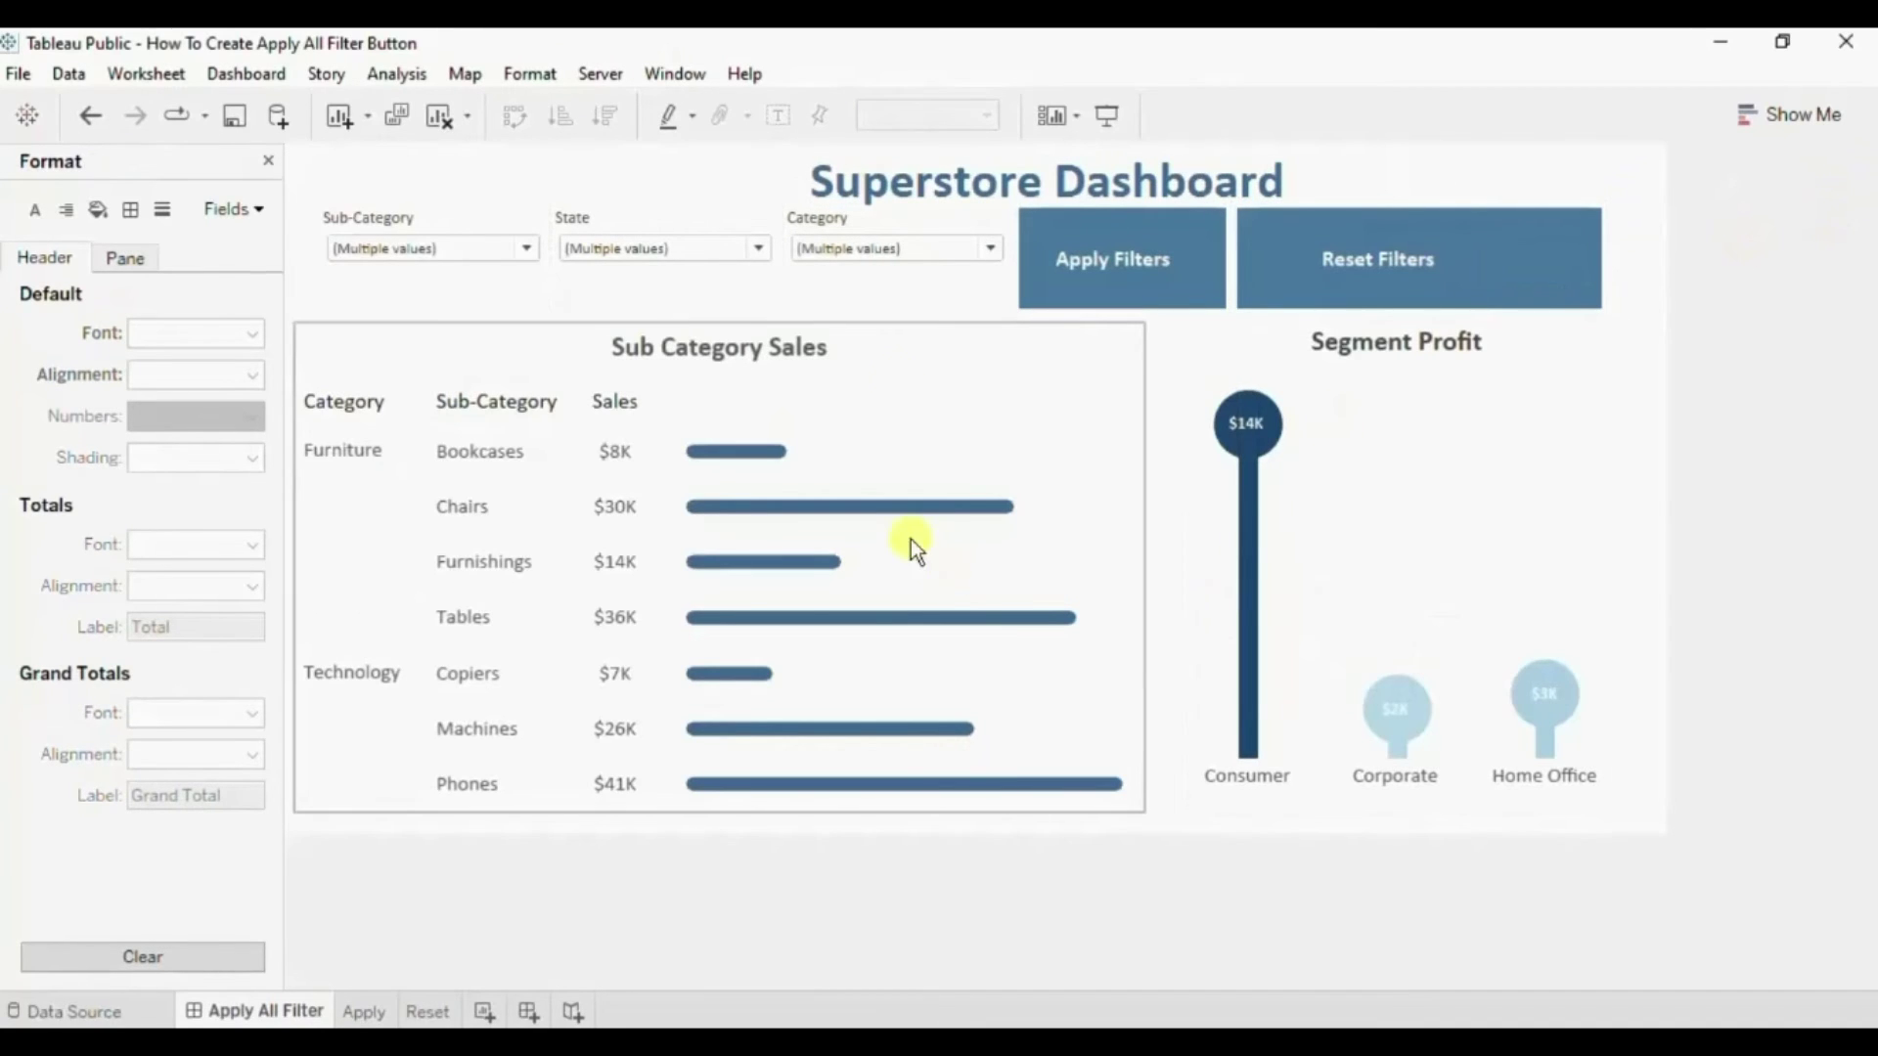
Add a Reset Filter dashboard filter action from Reset to Apply, New Sub category Sales and Segment Profit, run on Select, showing all values when cleared.
{"action": "left_click", "coordinate": [244, 76]}
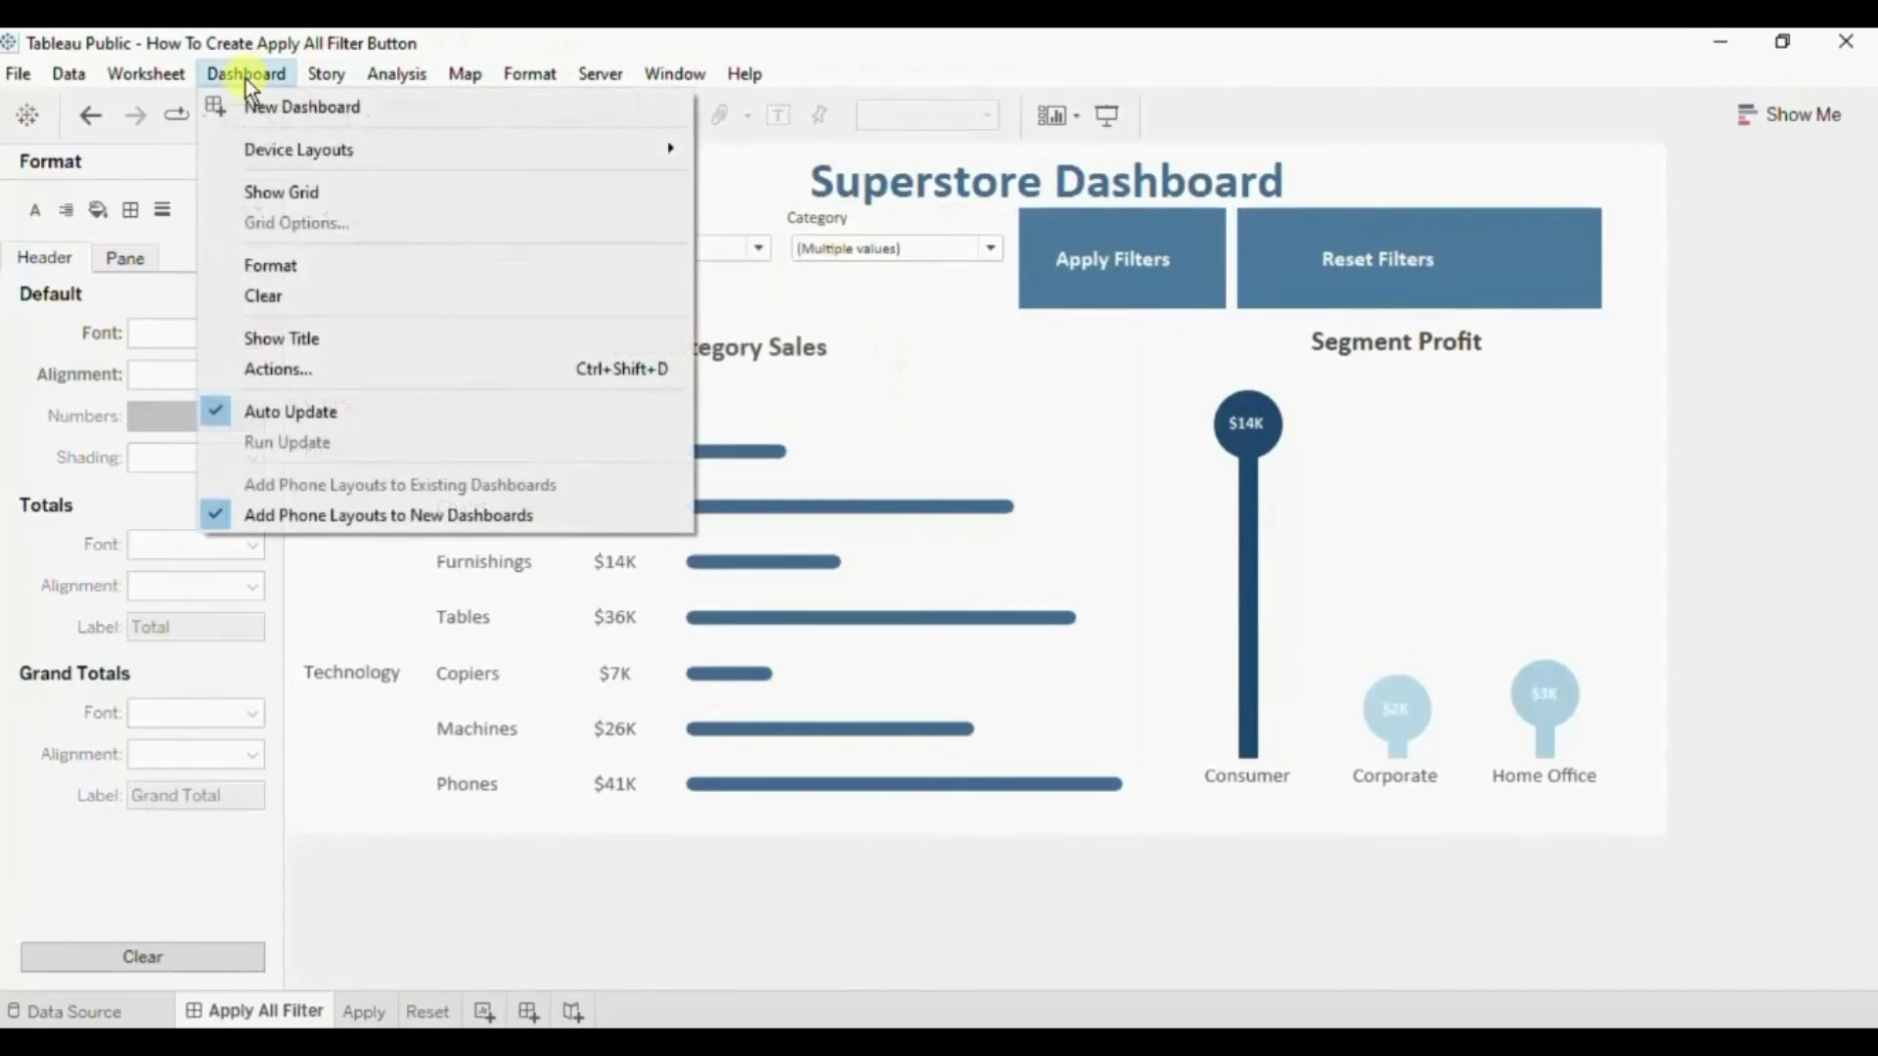
{"action": "left_click", "coordinate": [281, 370]}
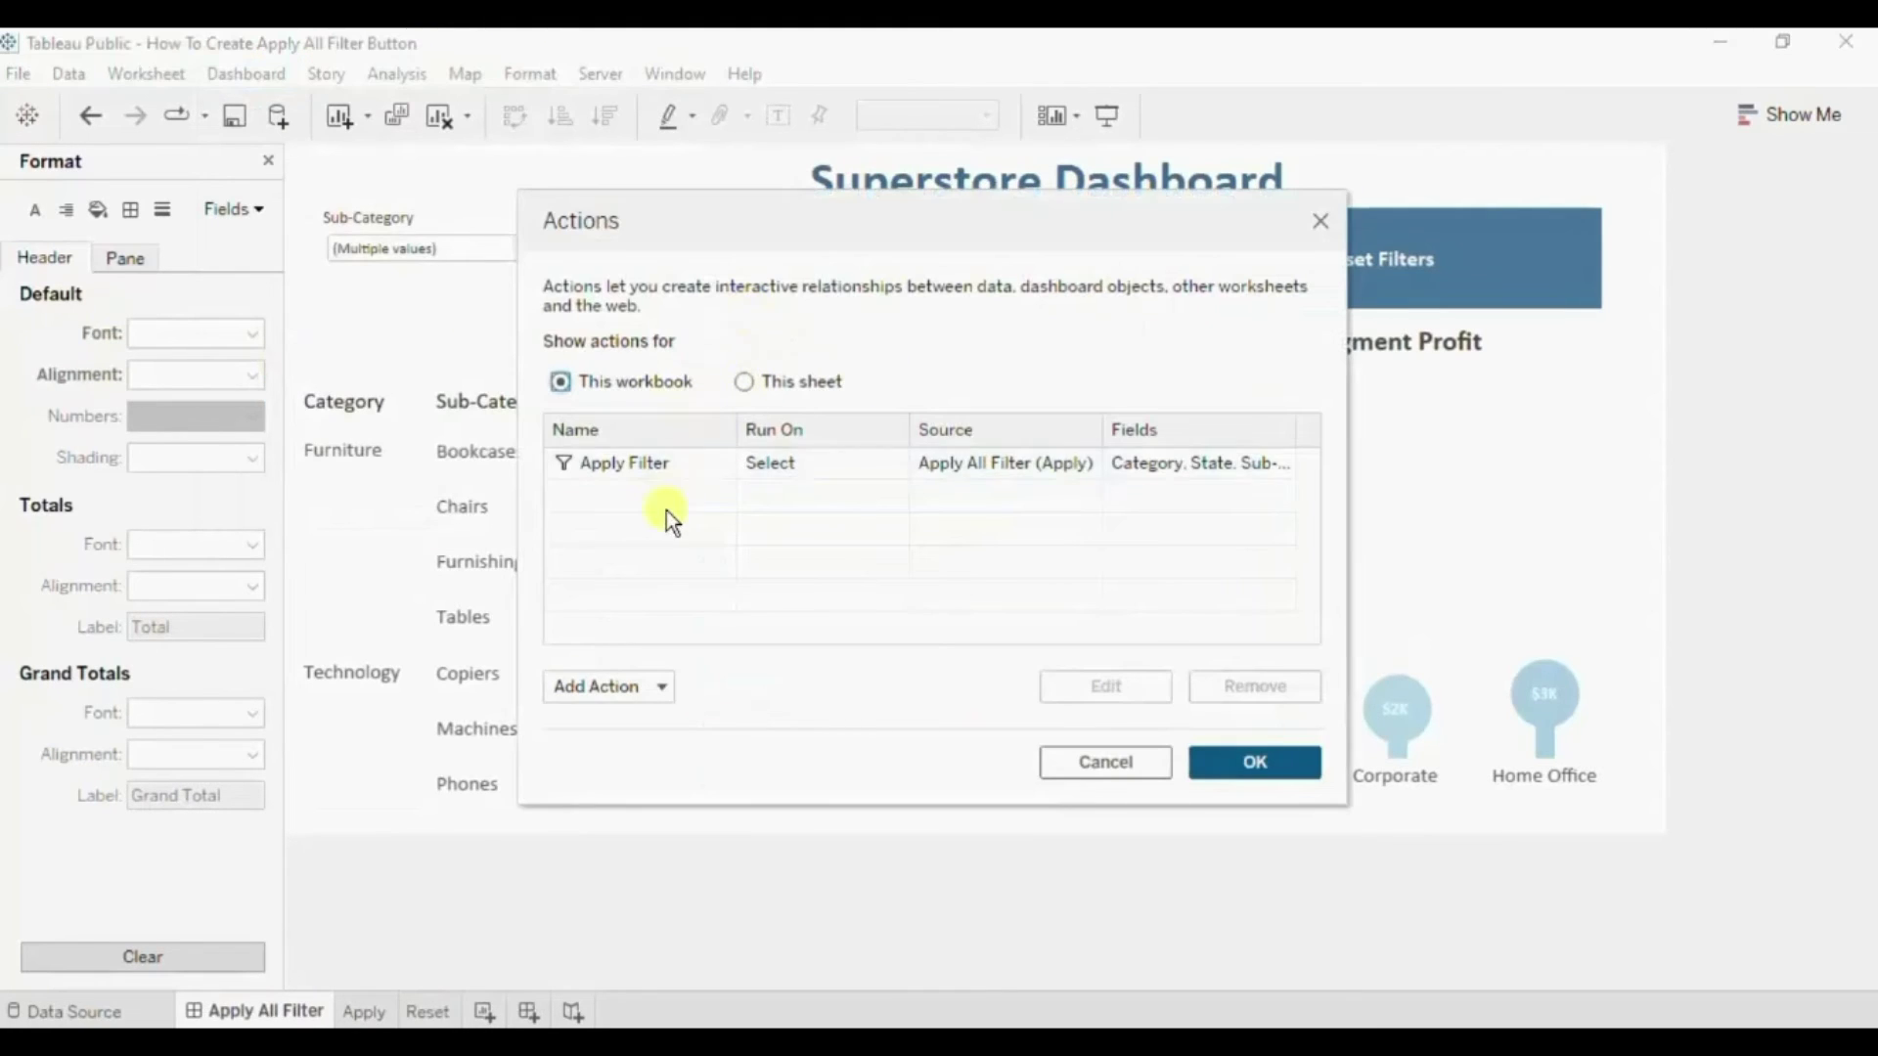
{"action": "left_click", "coordinate": [632, 688]}
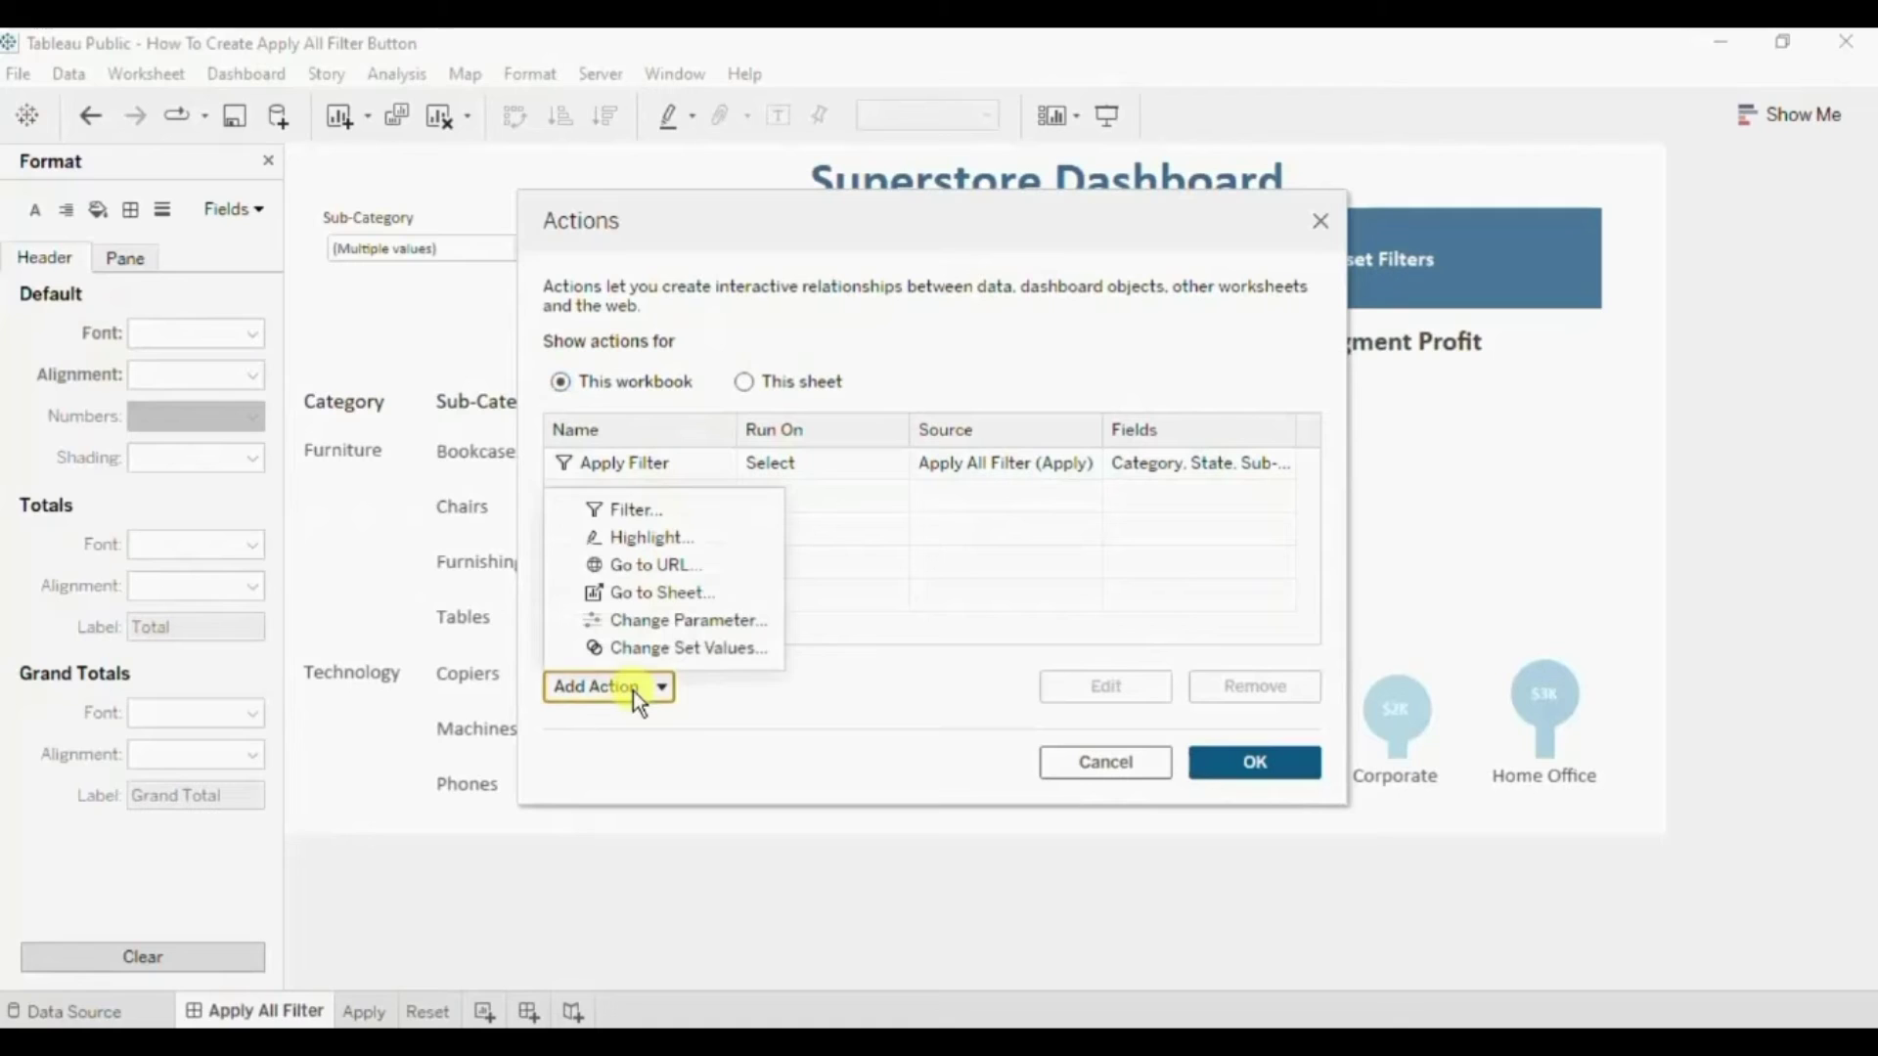
{"action": "left_click", "coordinate": [626, 508]}
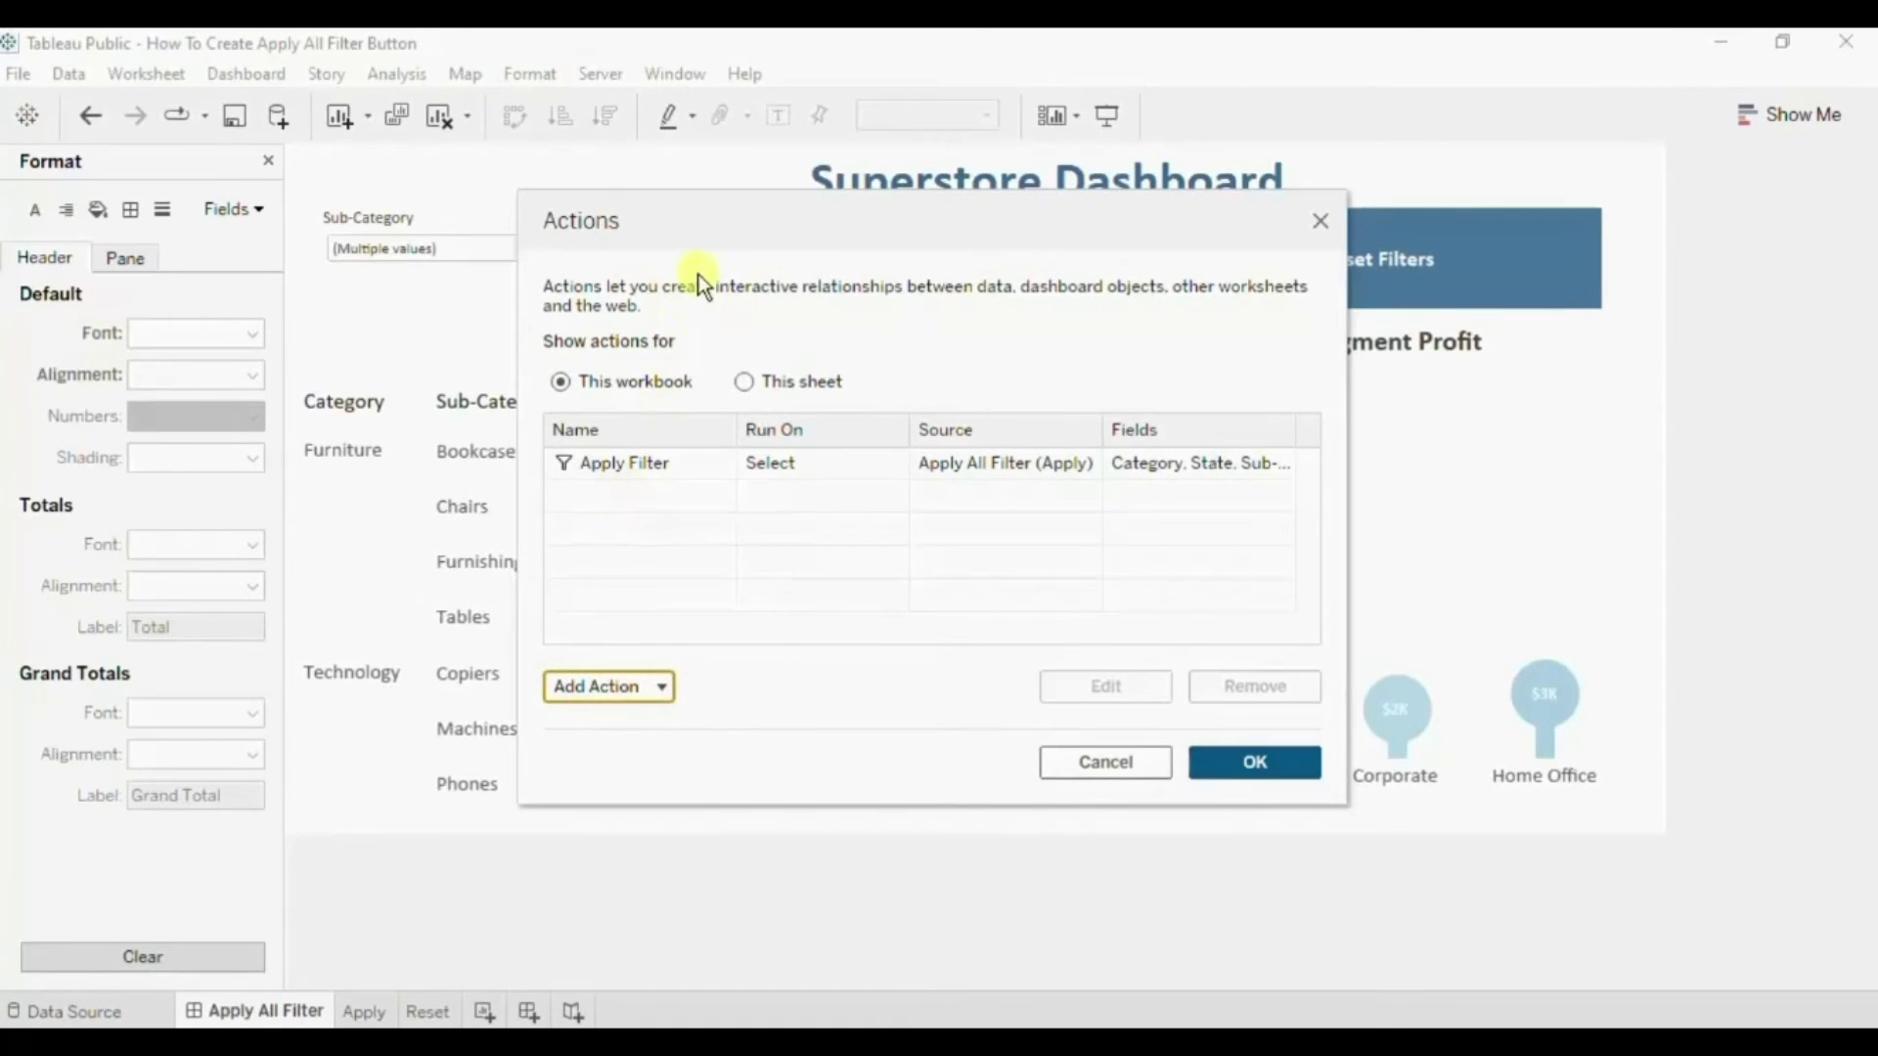
{"action": "type", "text": "Rese"}
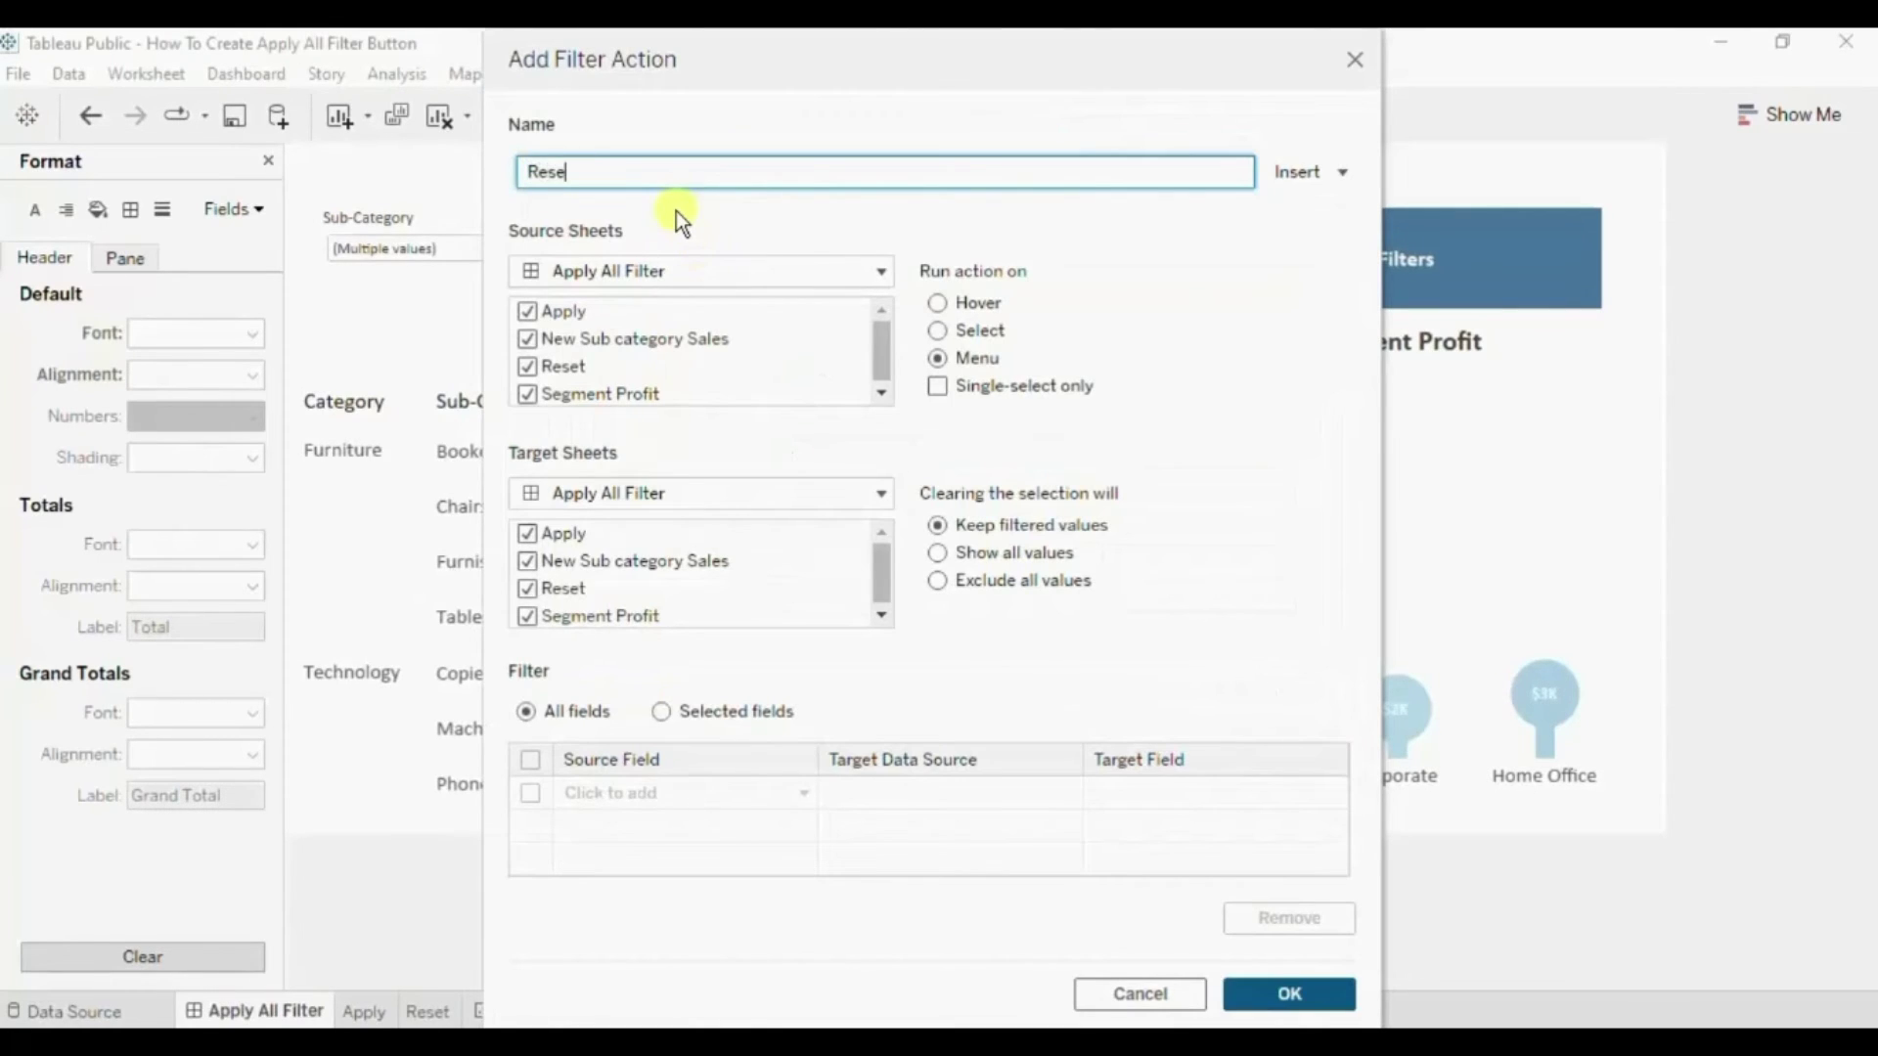
{"action": "type", "text": "t Filter"}
{"action": "left_click", "coordinate": [528, 320]}
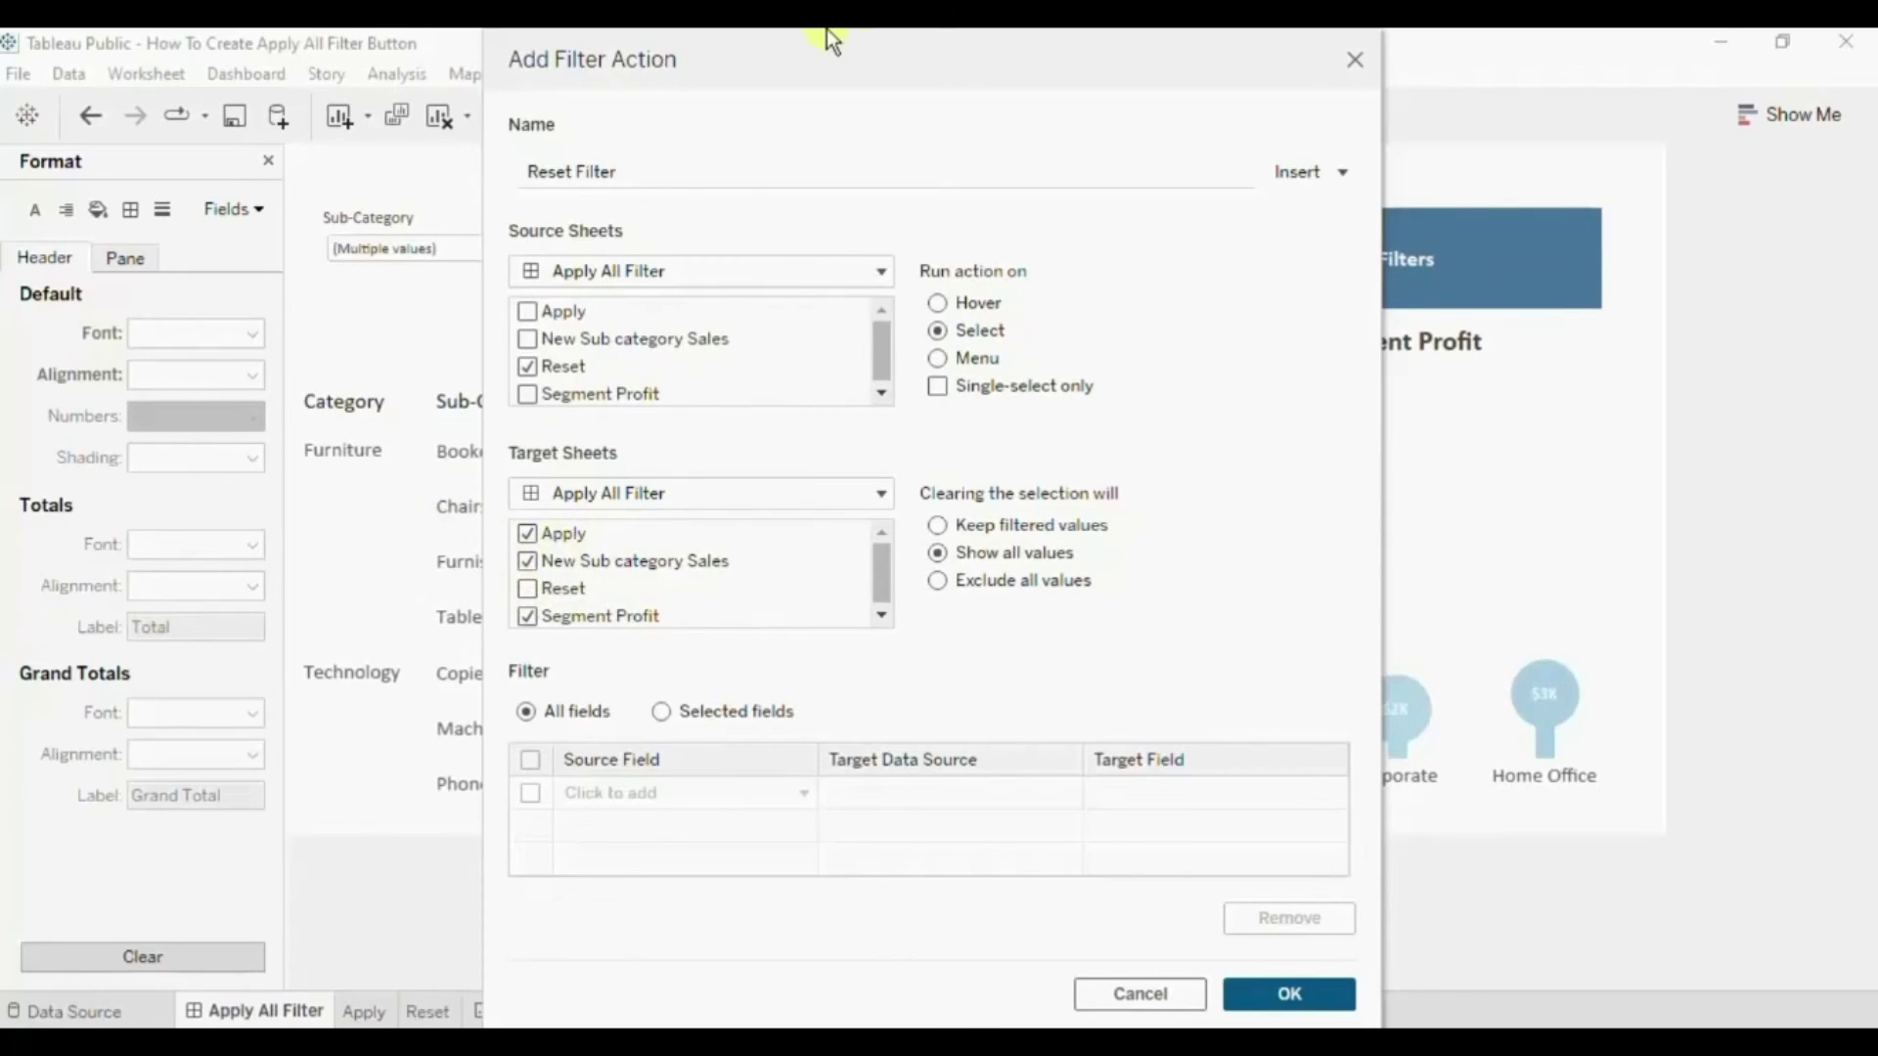
{"action": "left_click_drag", "start_coordinate": [806, 59], "coordinate": [798, 128]}
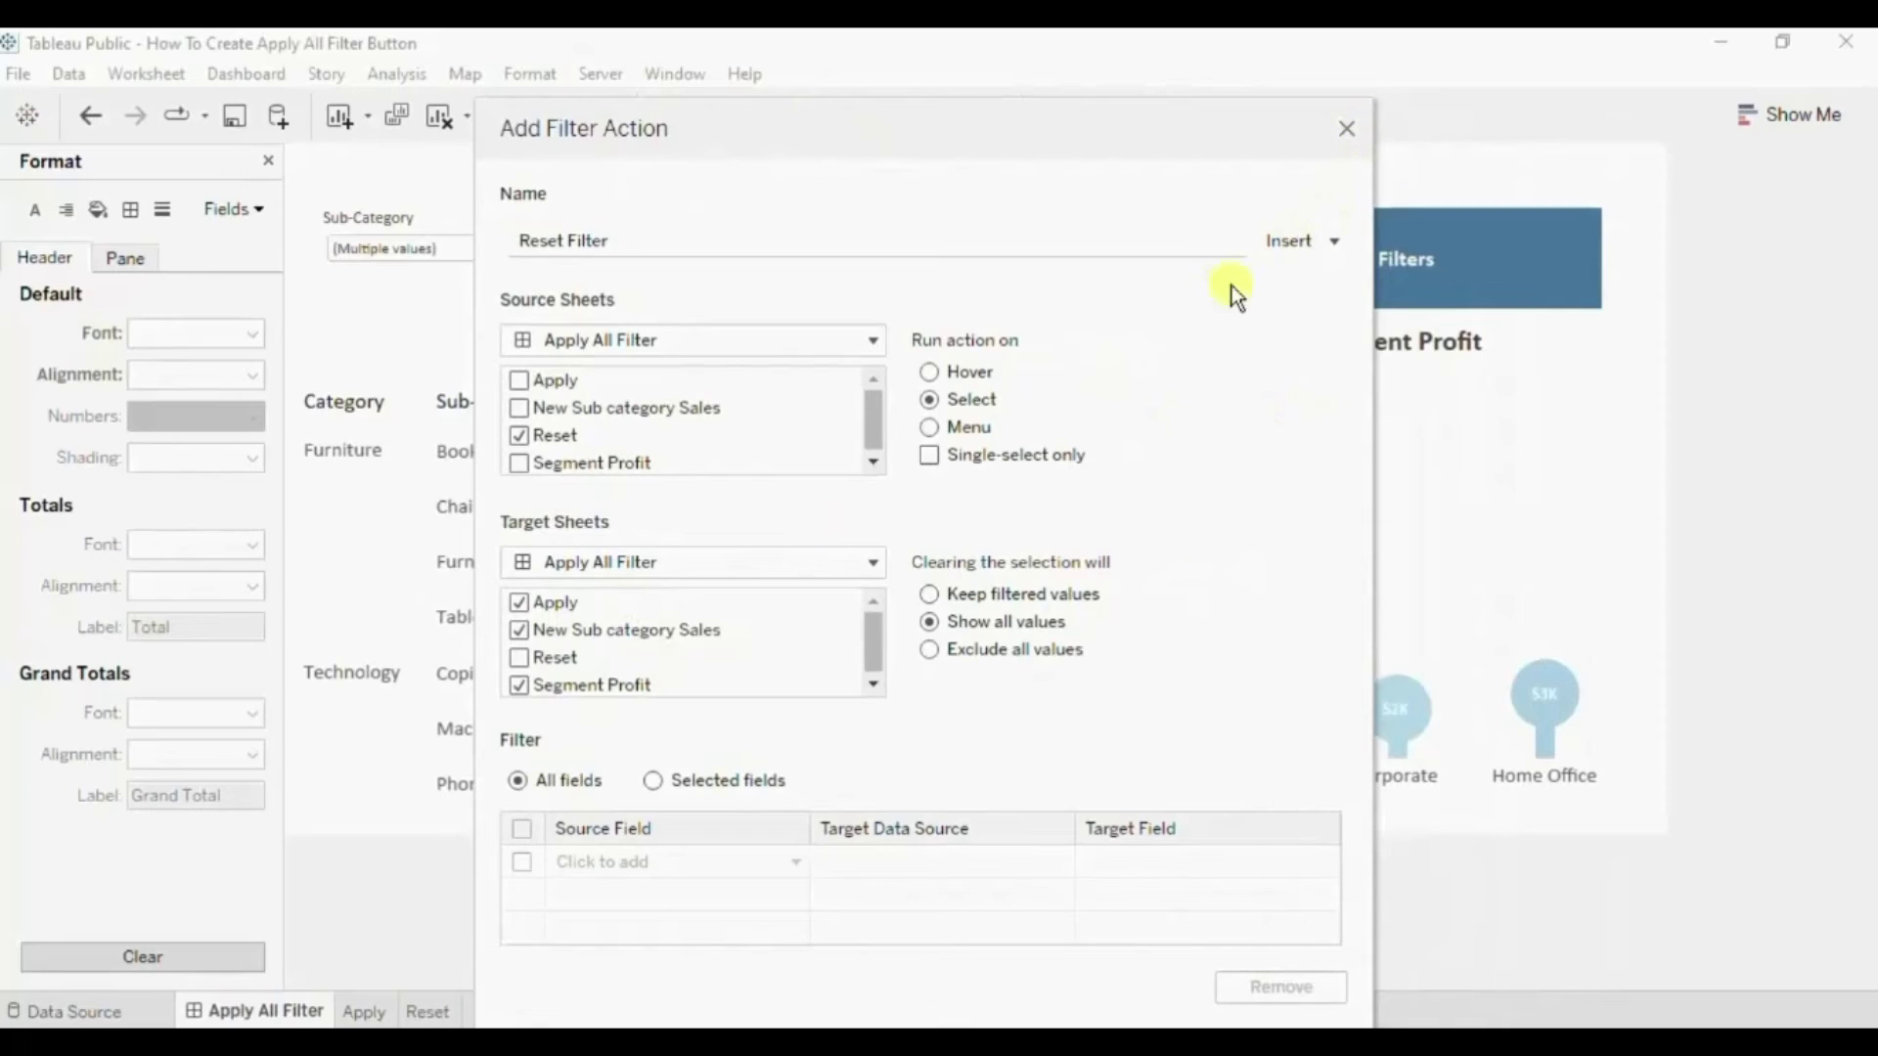
{"action": "left_click_drag", "start_coordinate": [886, 142], "coordinate": [867, 97]}
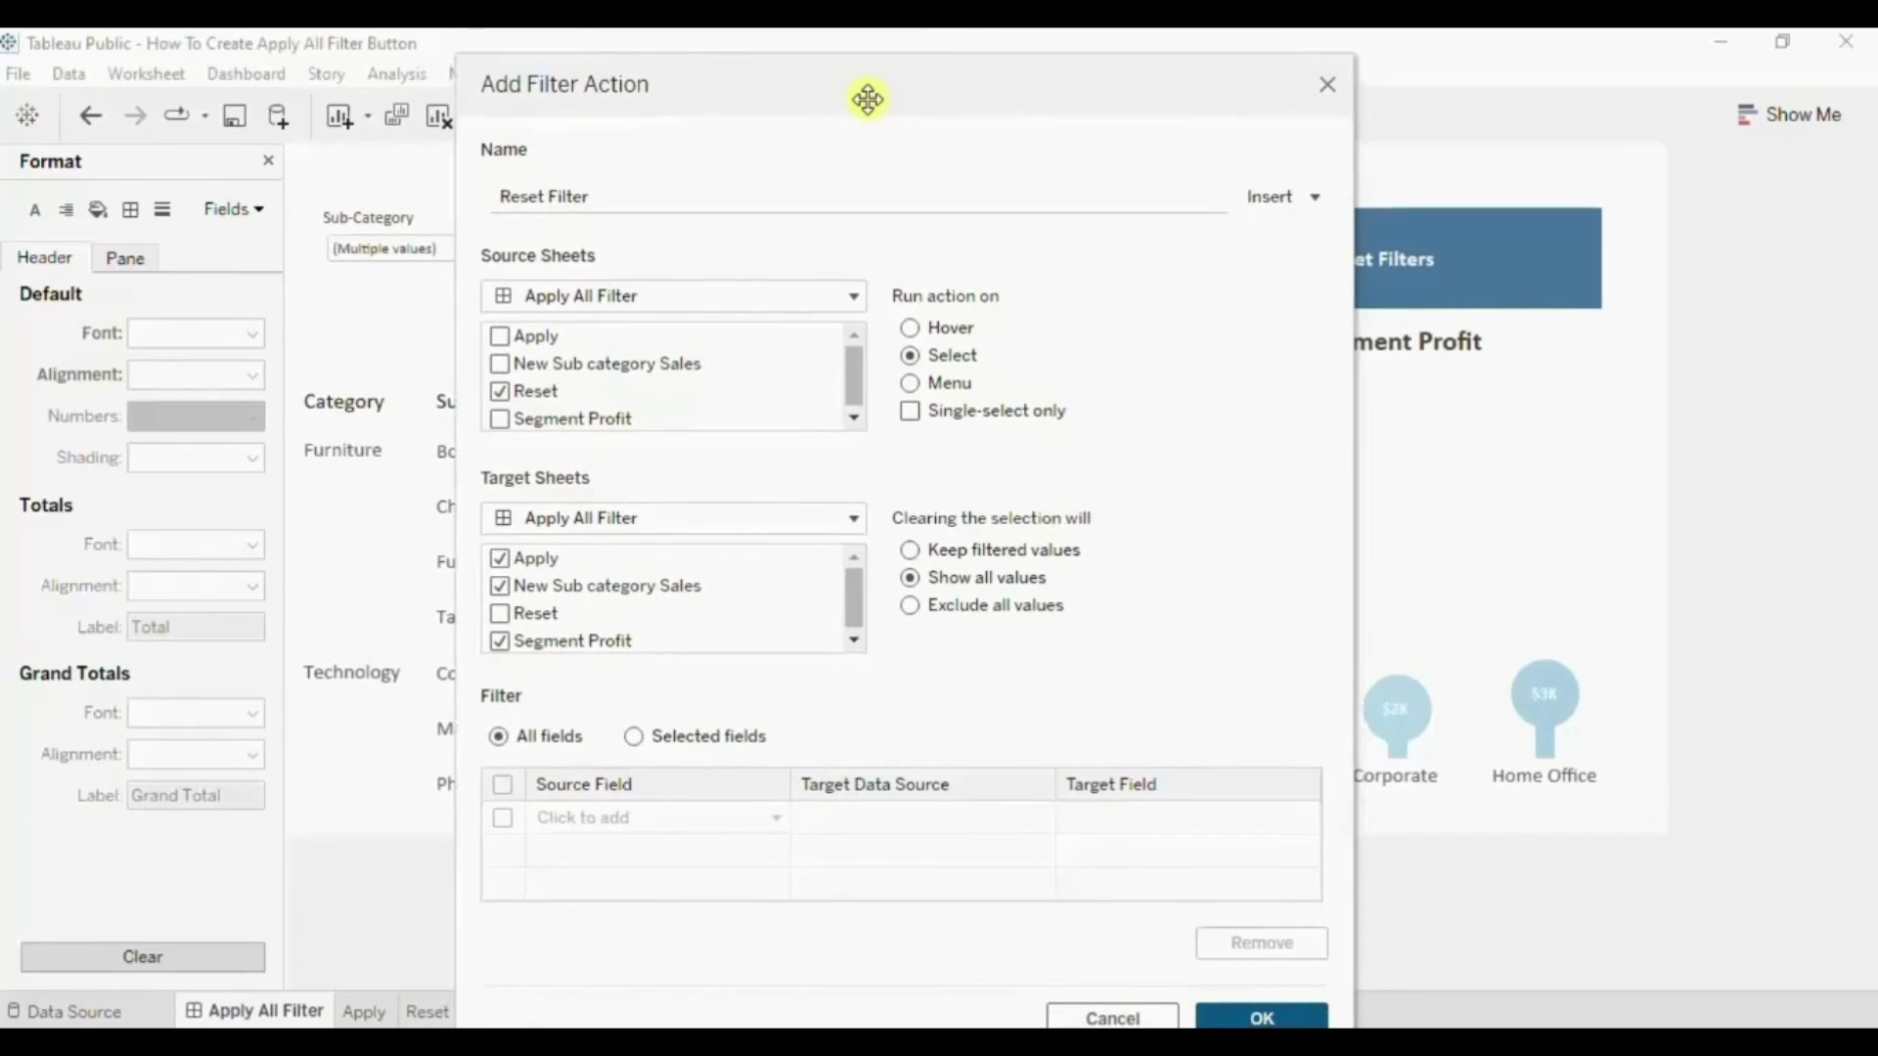
Limit the Reset Filter action to selected fields, adding Category, Sub-Category and State as the source fields.
{"action": "left_click", "coordinate": [632, 742]}
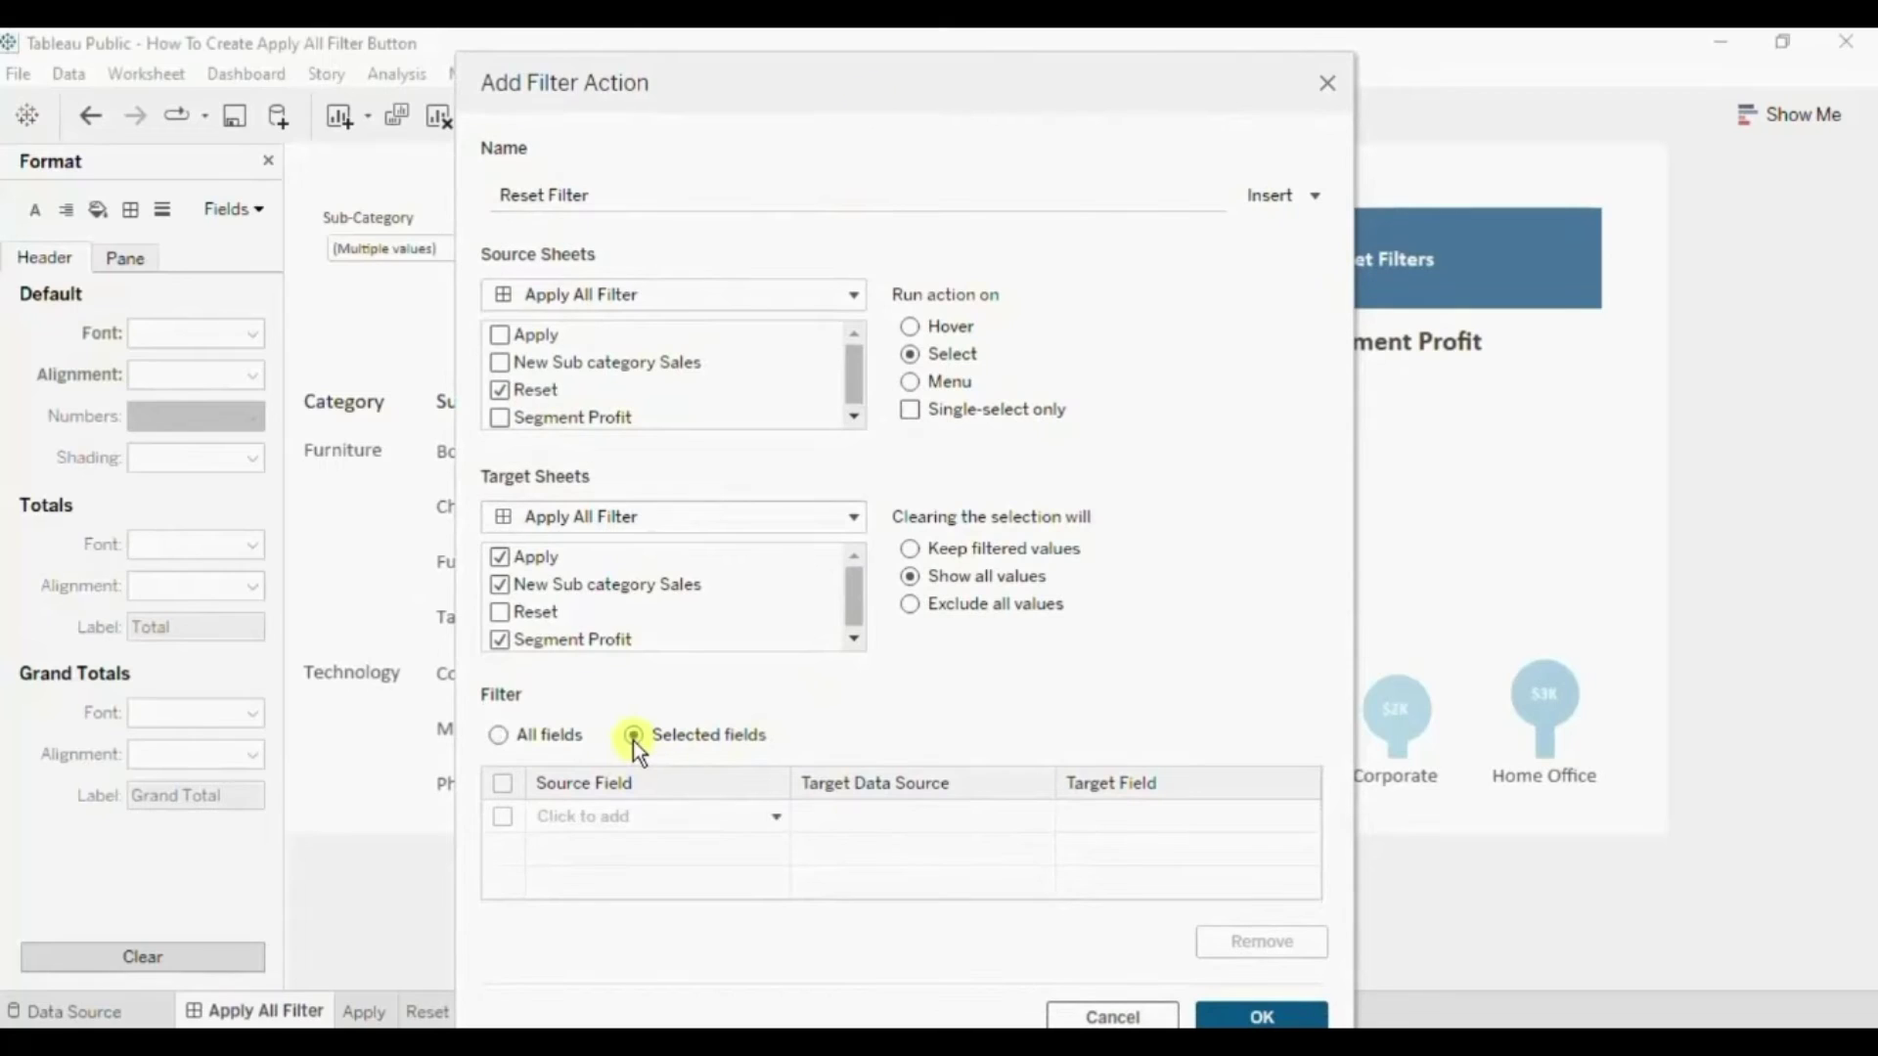
{"action": "left_click", "coordinate": [631, 821]}
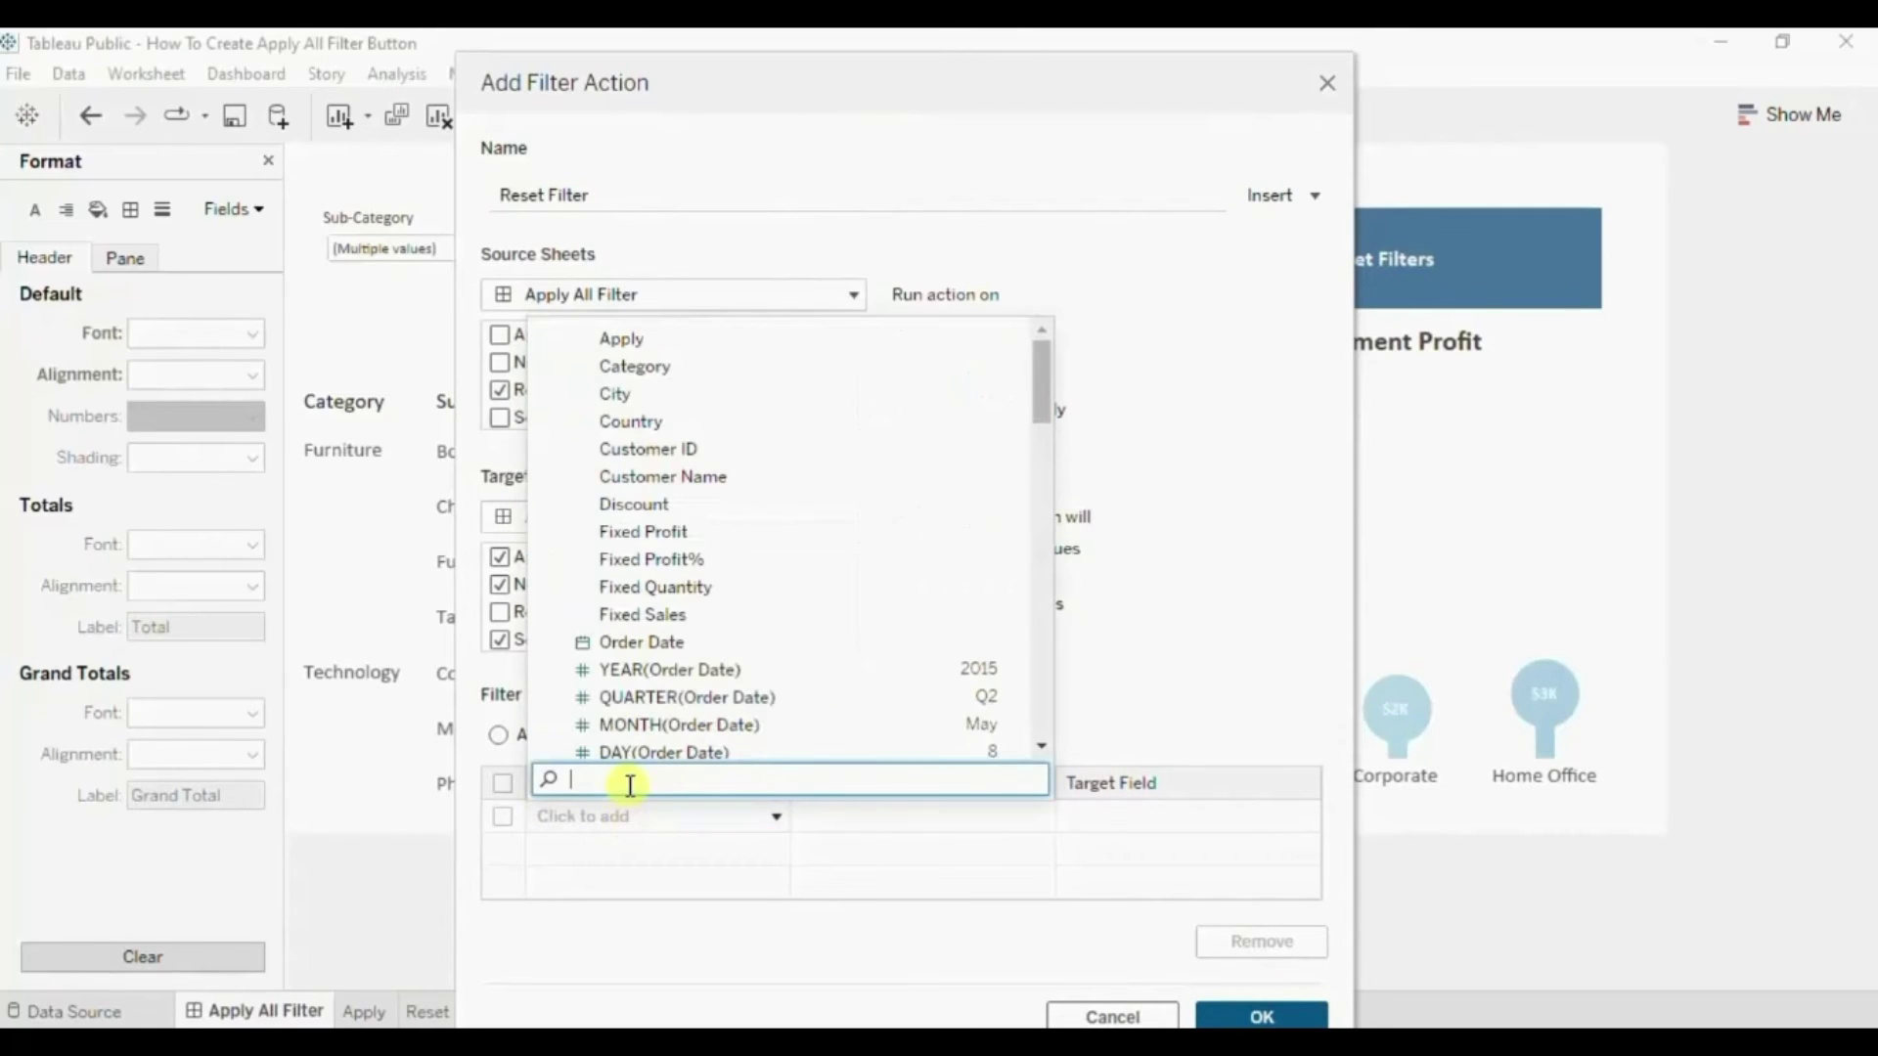
{"action": "type", "text": "cate"}
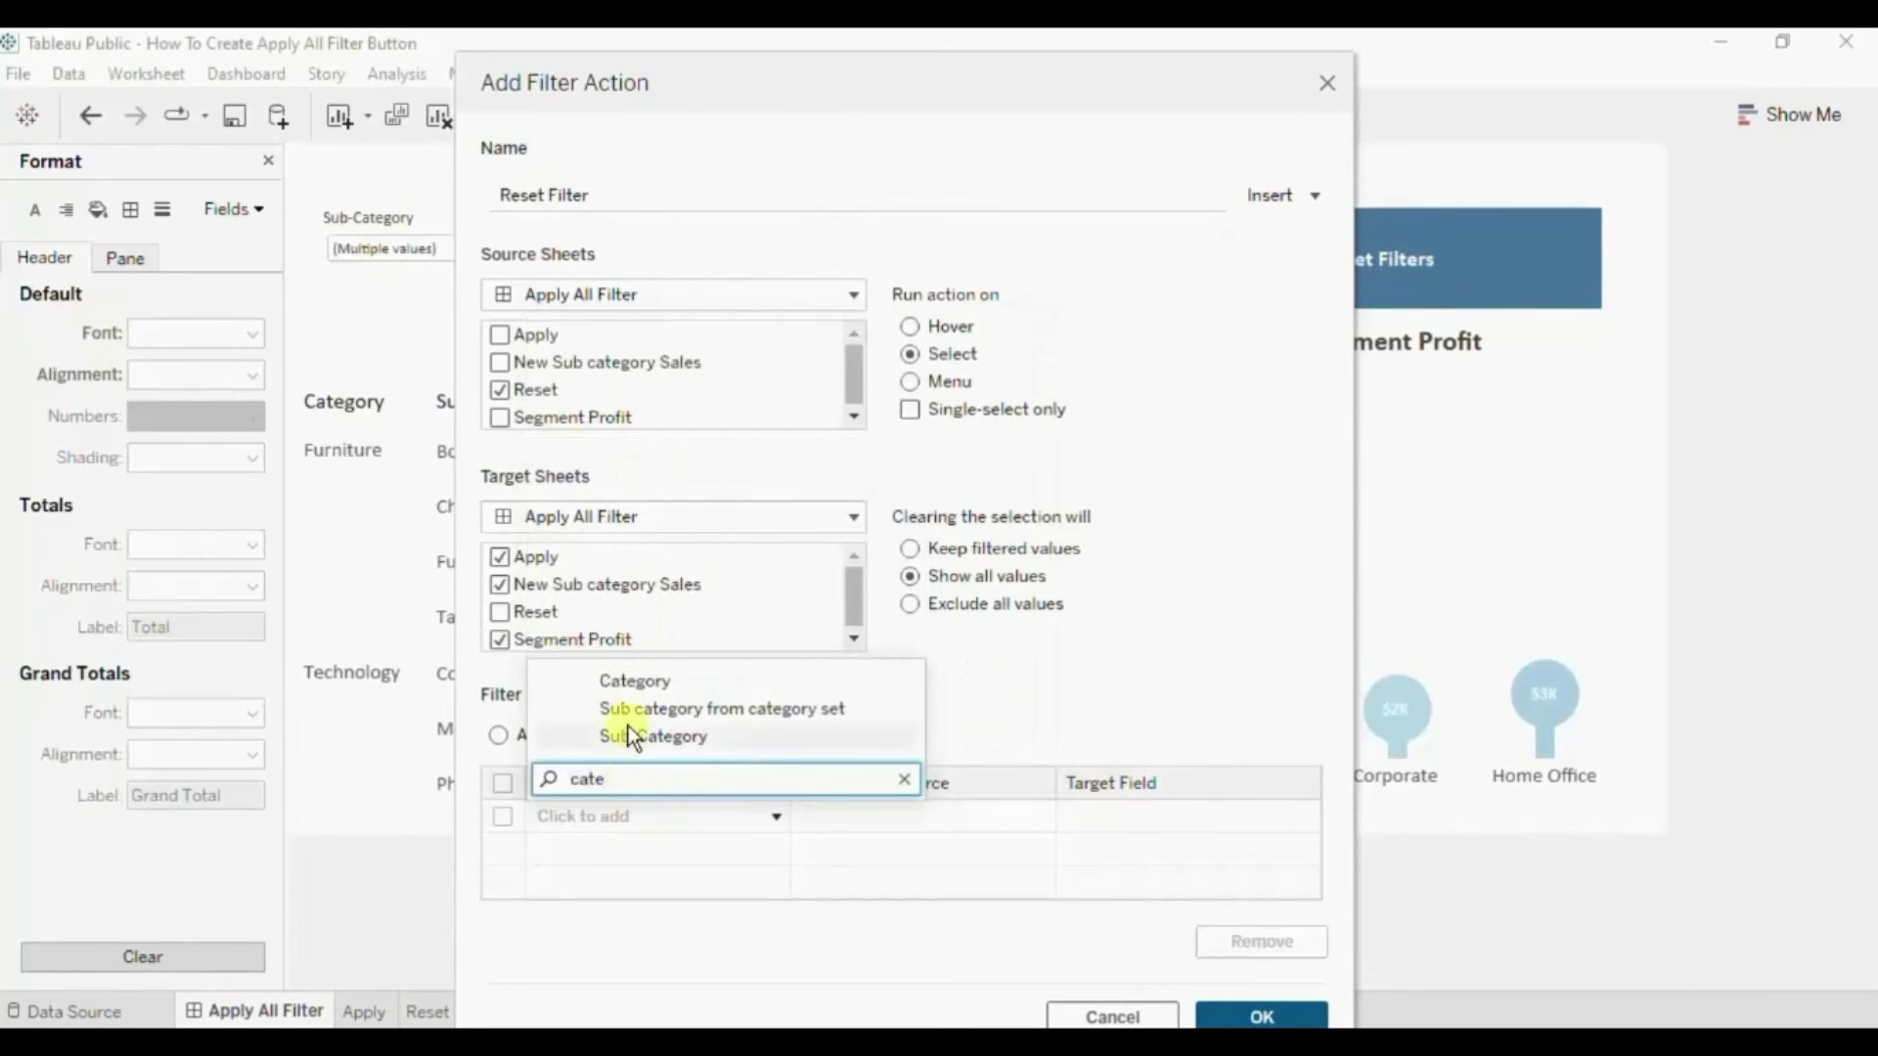
{"action": "left_click", "coordinate": [631, 682]}
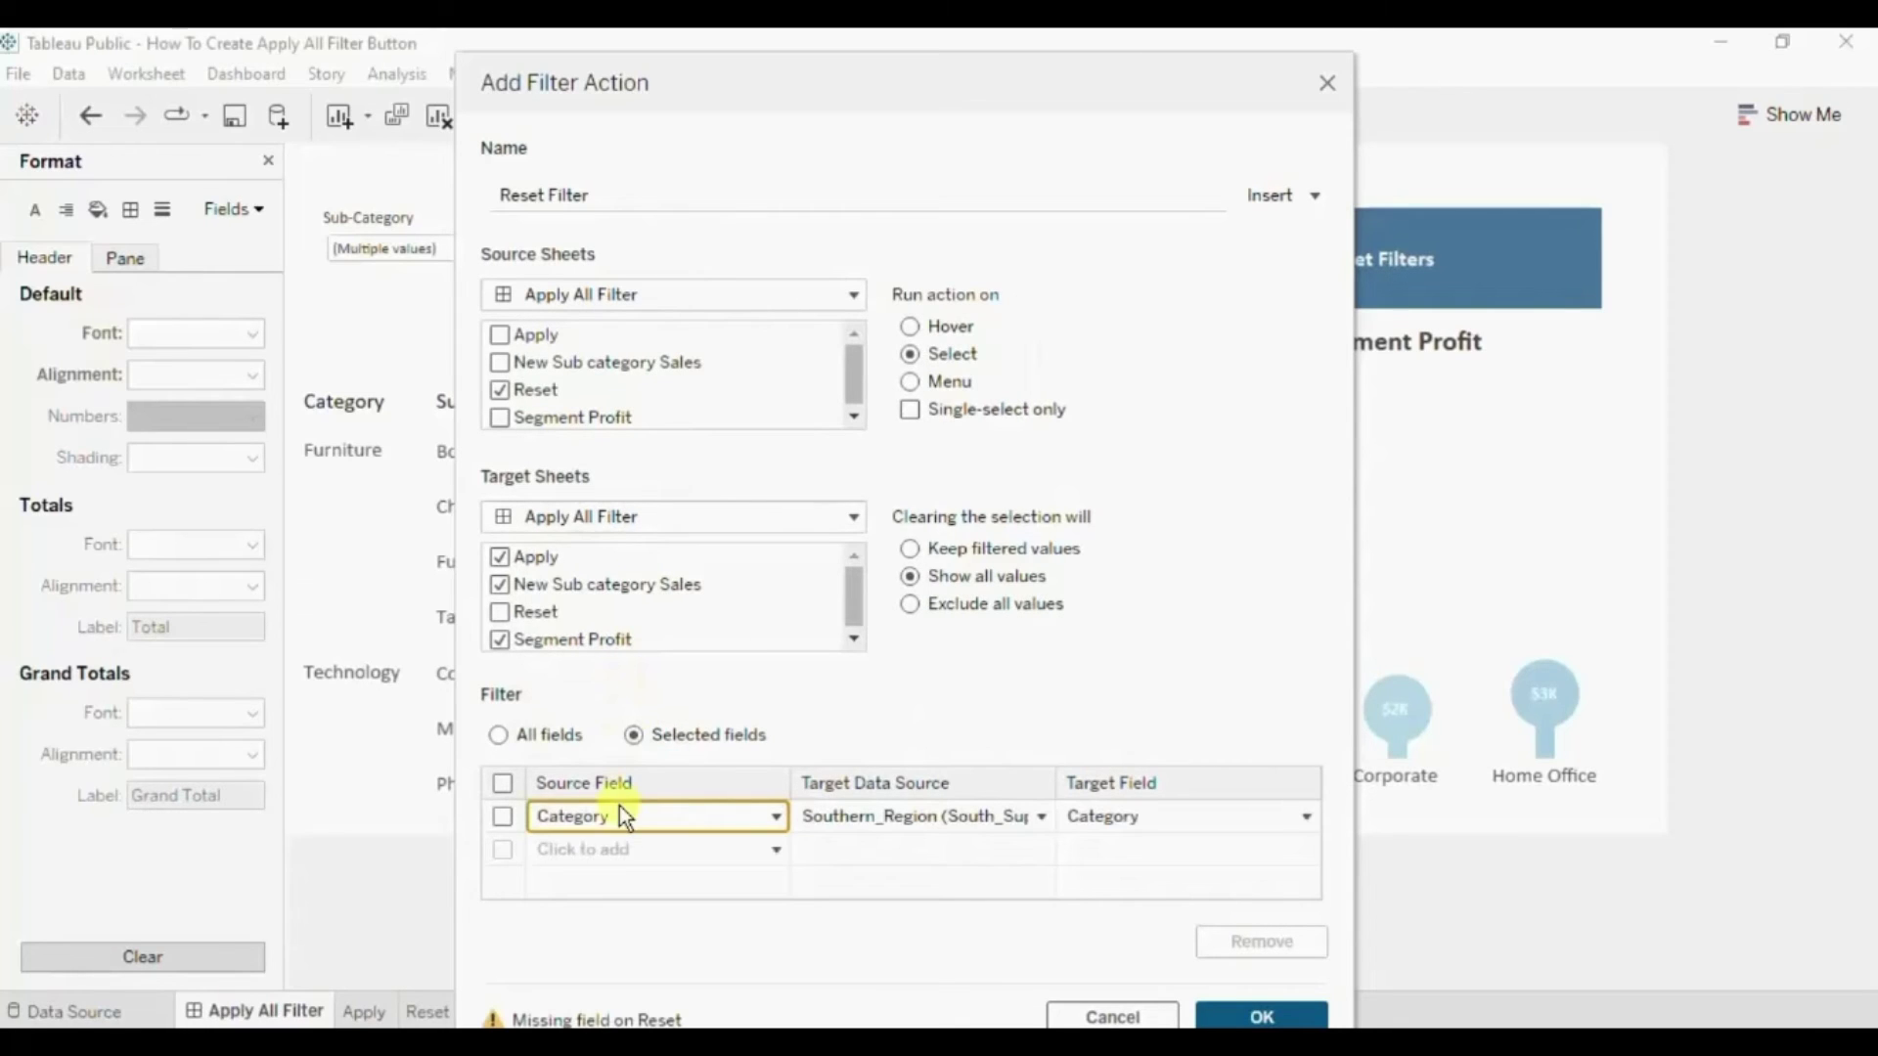
{"action": "left_click", "coordinate": [611, 855]}
{"action": "type", "text": "sub"}
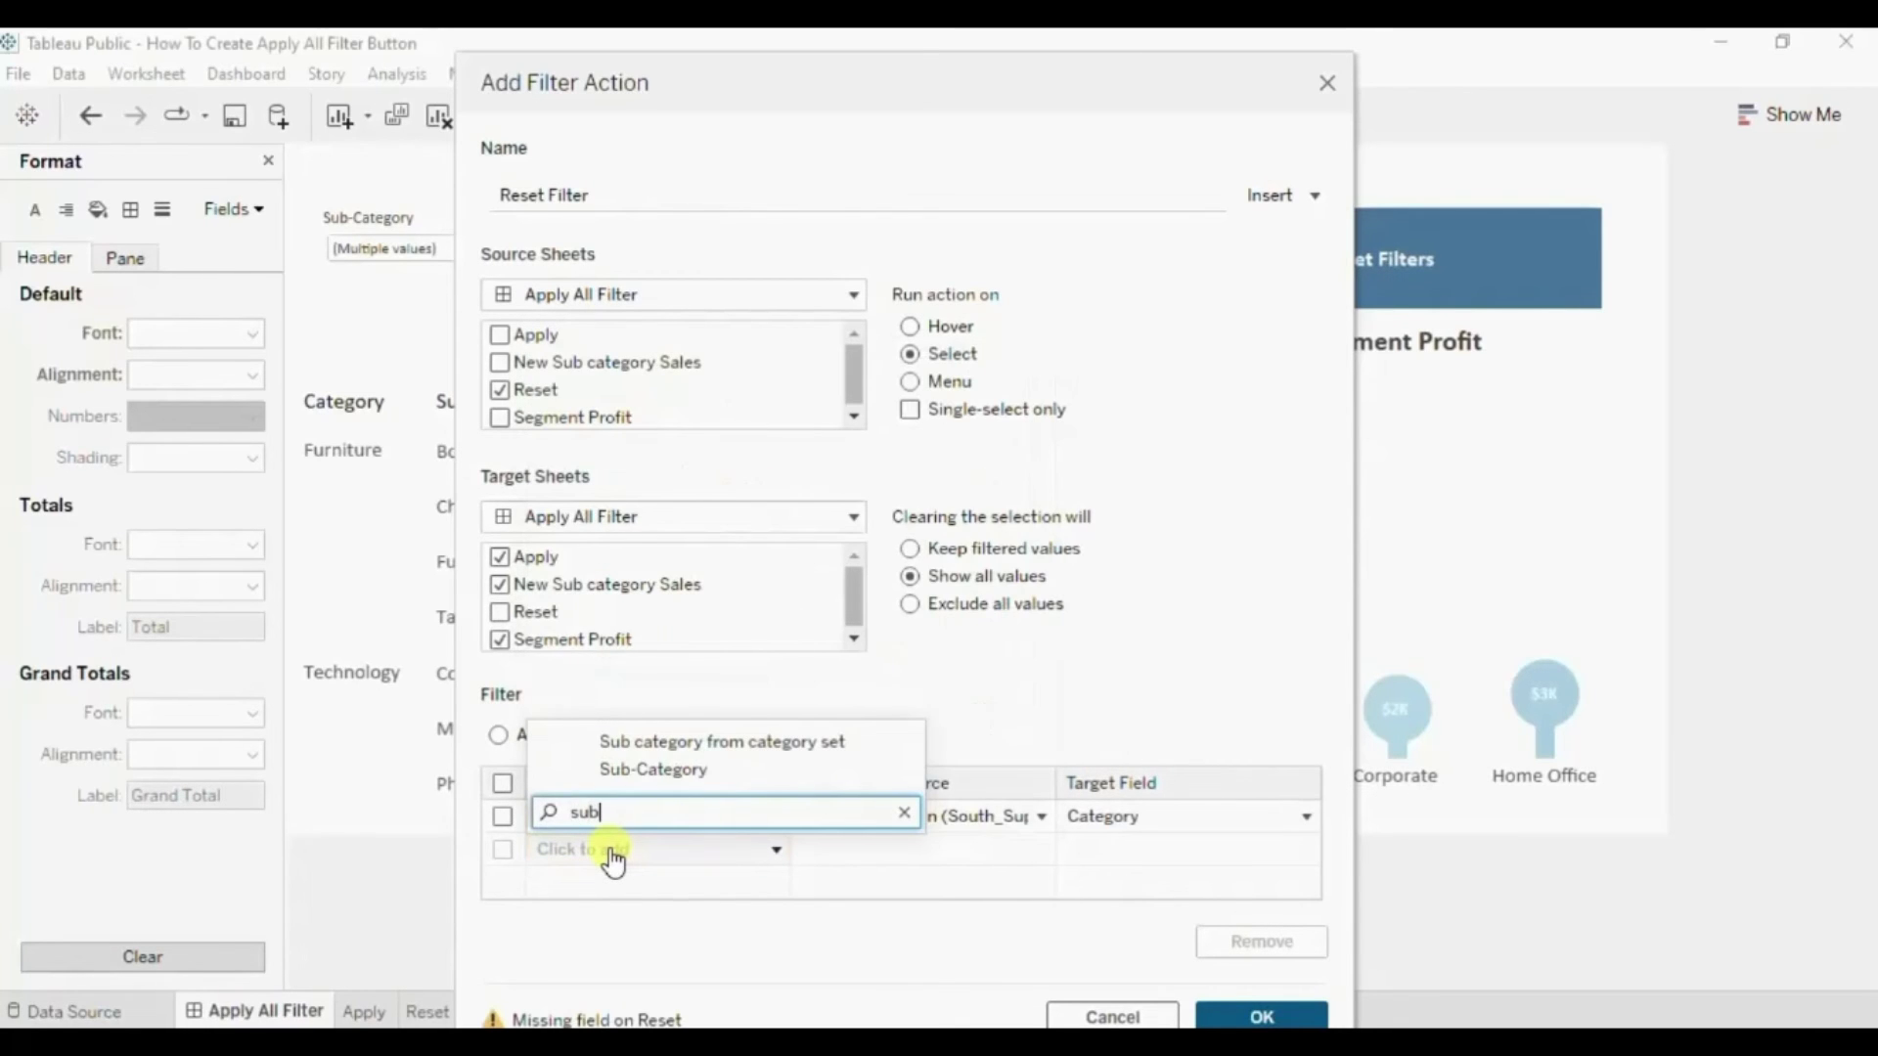
{"action": "left_click", "coordinate": [632, 771]}
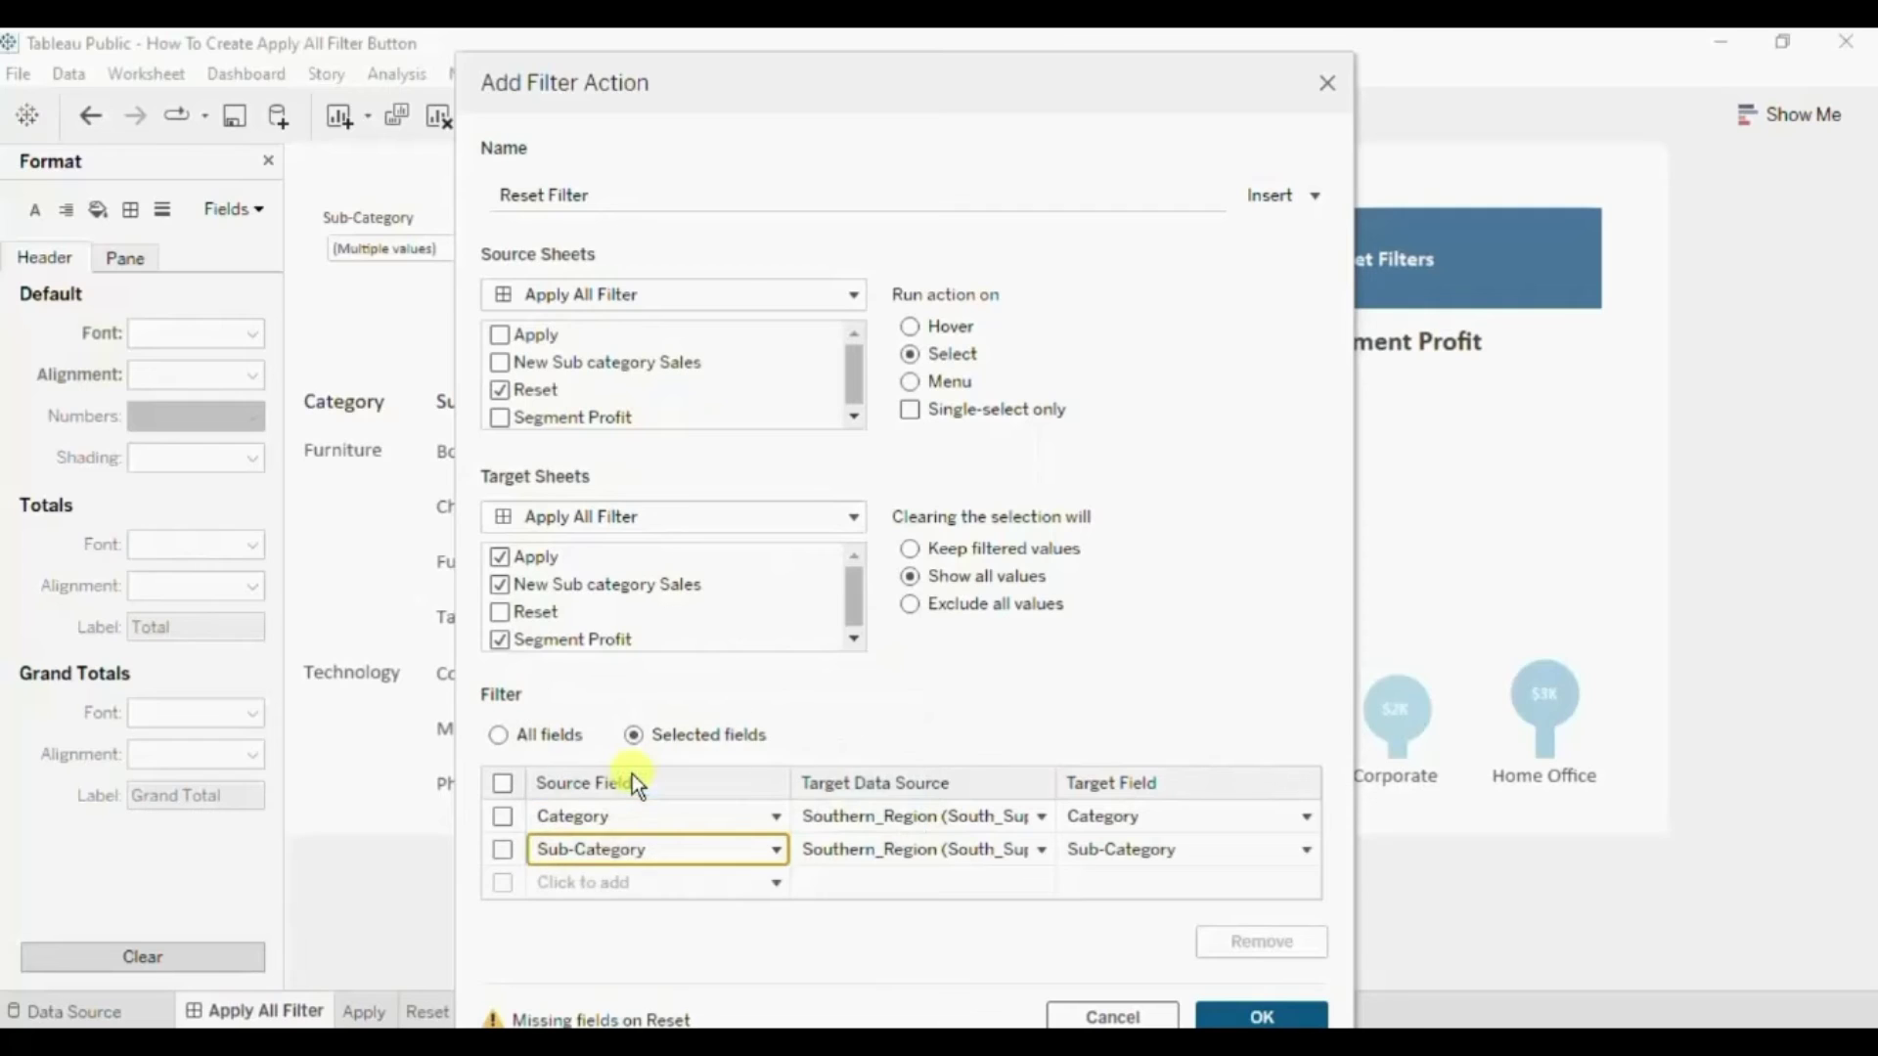
{"action": "left_click", "coordinate": [592, 882]}
{"action": "type", "text": "stat"}
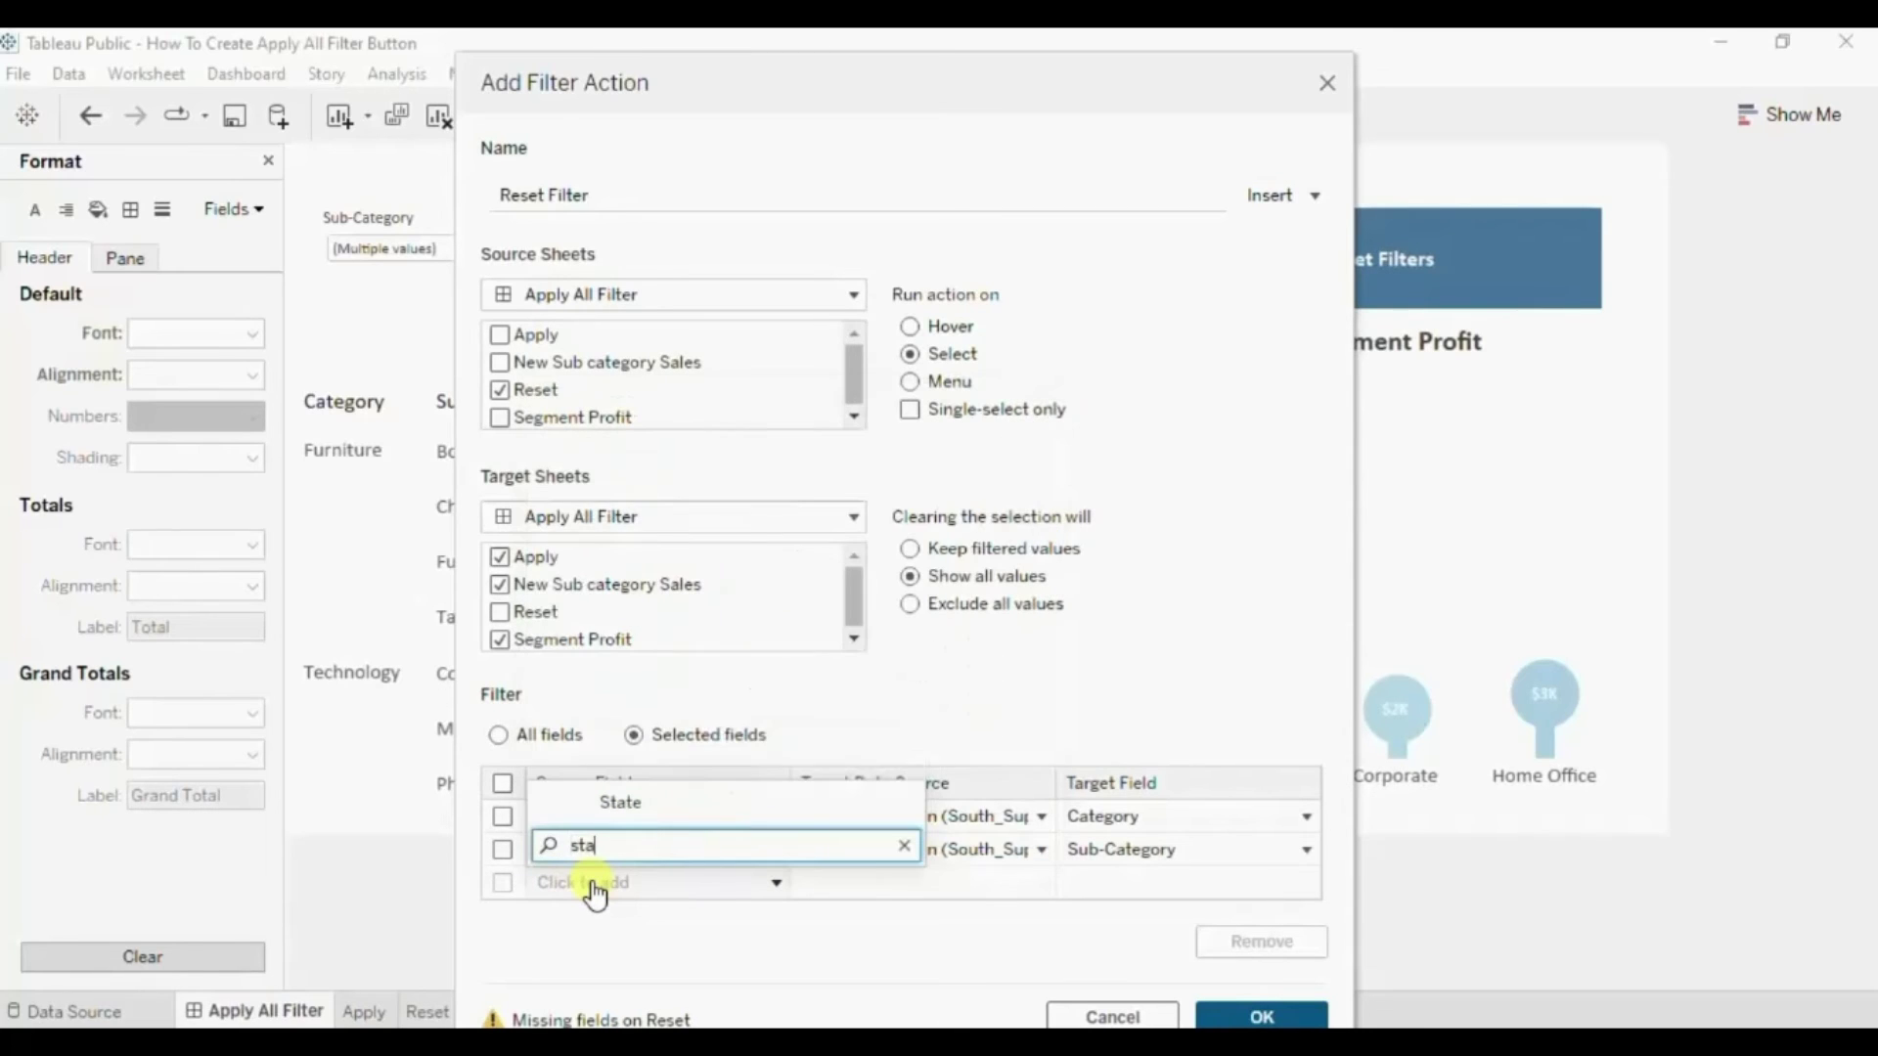
{"action": "left_click", "coordinate": [618, 807]}
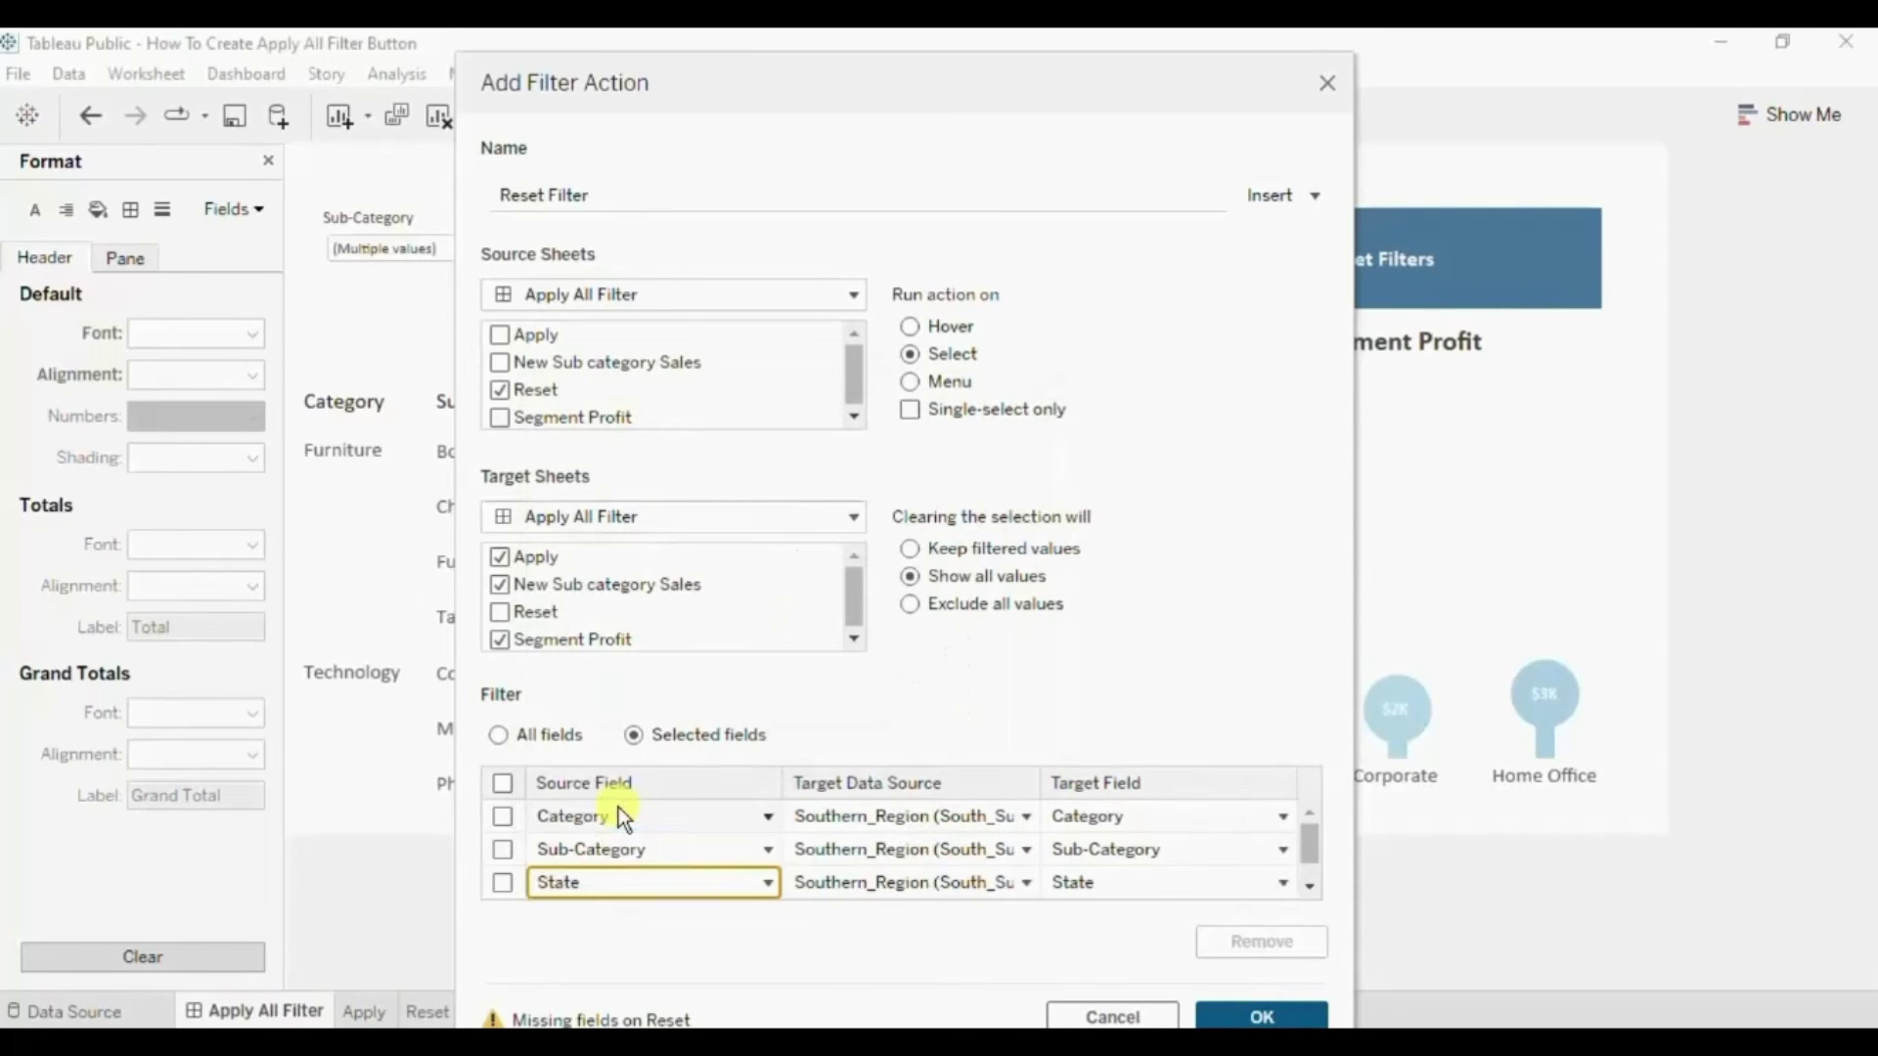
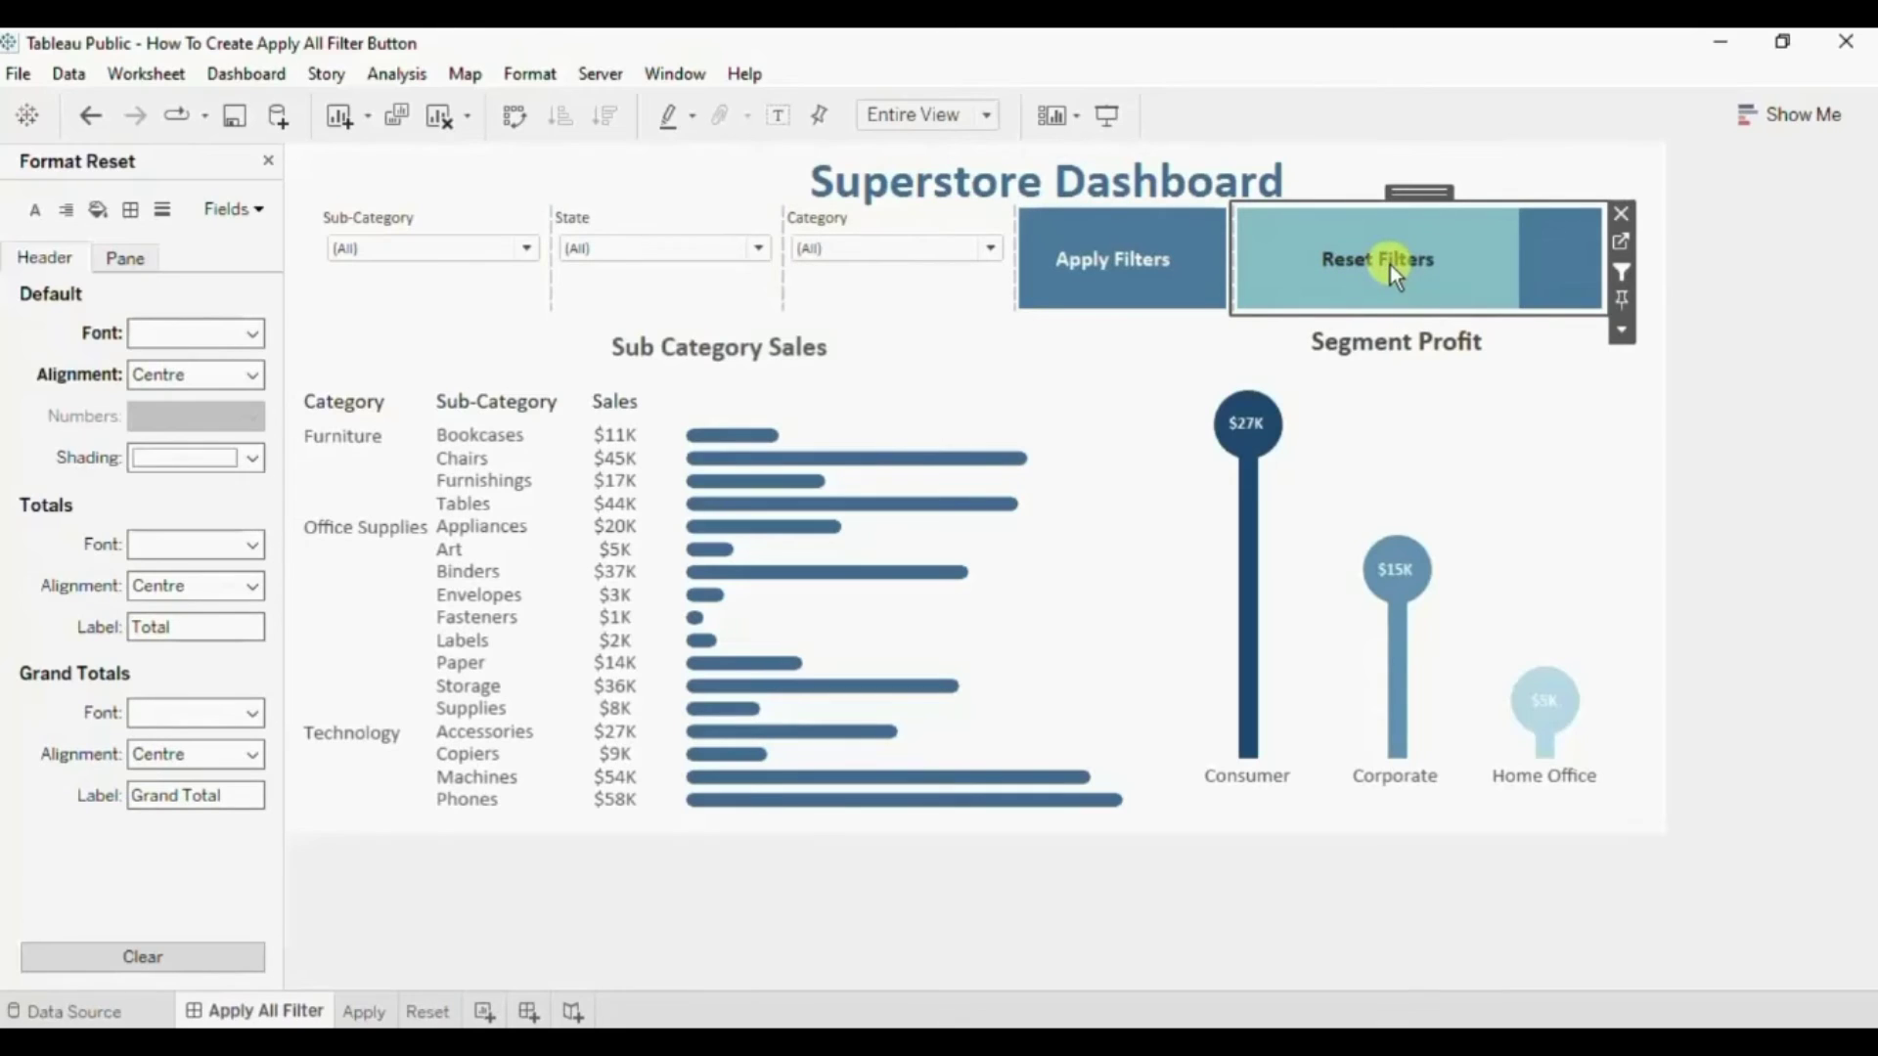
On the Reset worksheet, create a calculated field named True with the formula TRUE.
{"action": "mouse_move", "coordinate": [1334, 290]}
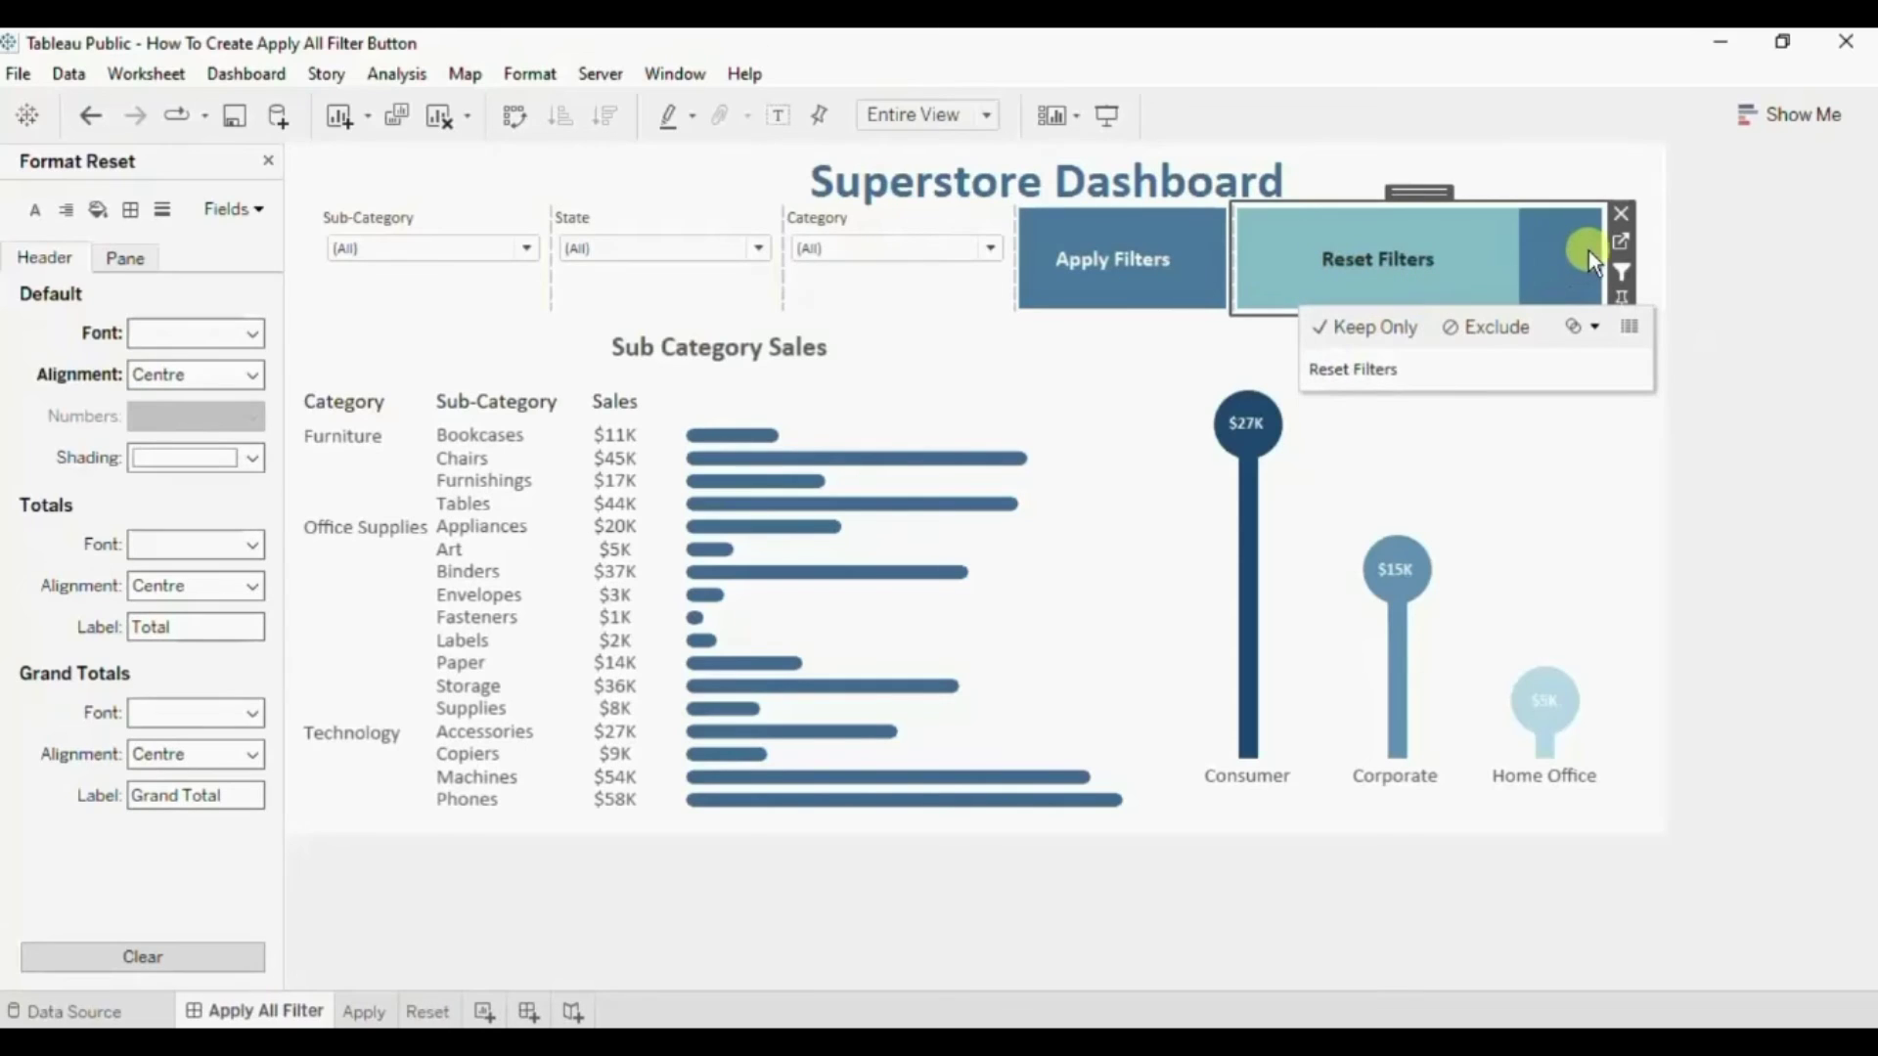
{"action": "left_click", "coordinate": [1618, 245]}
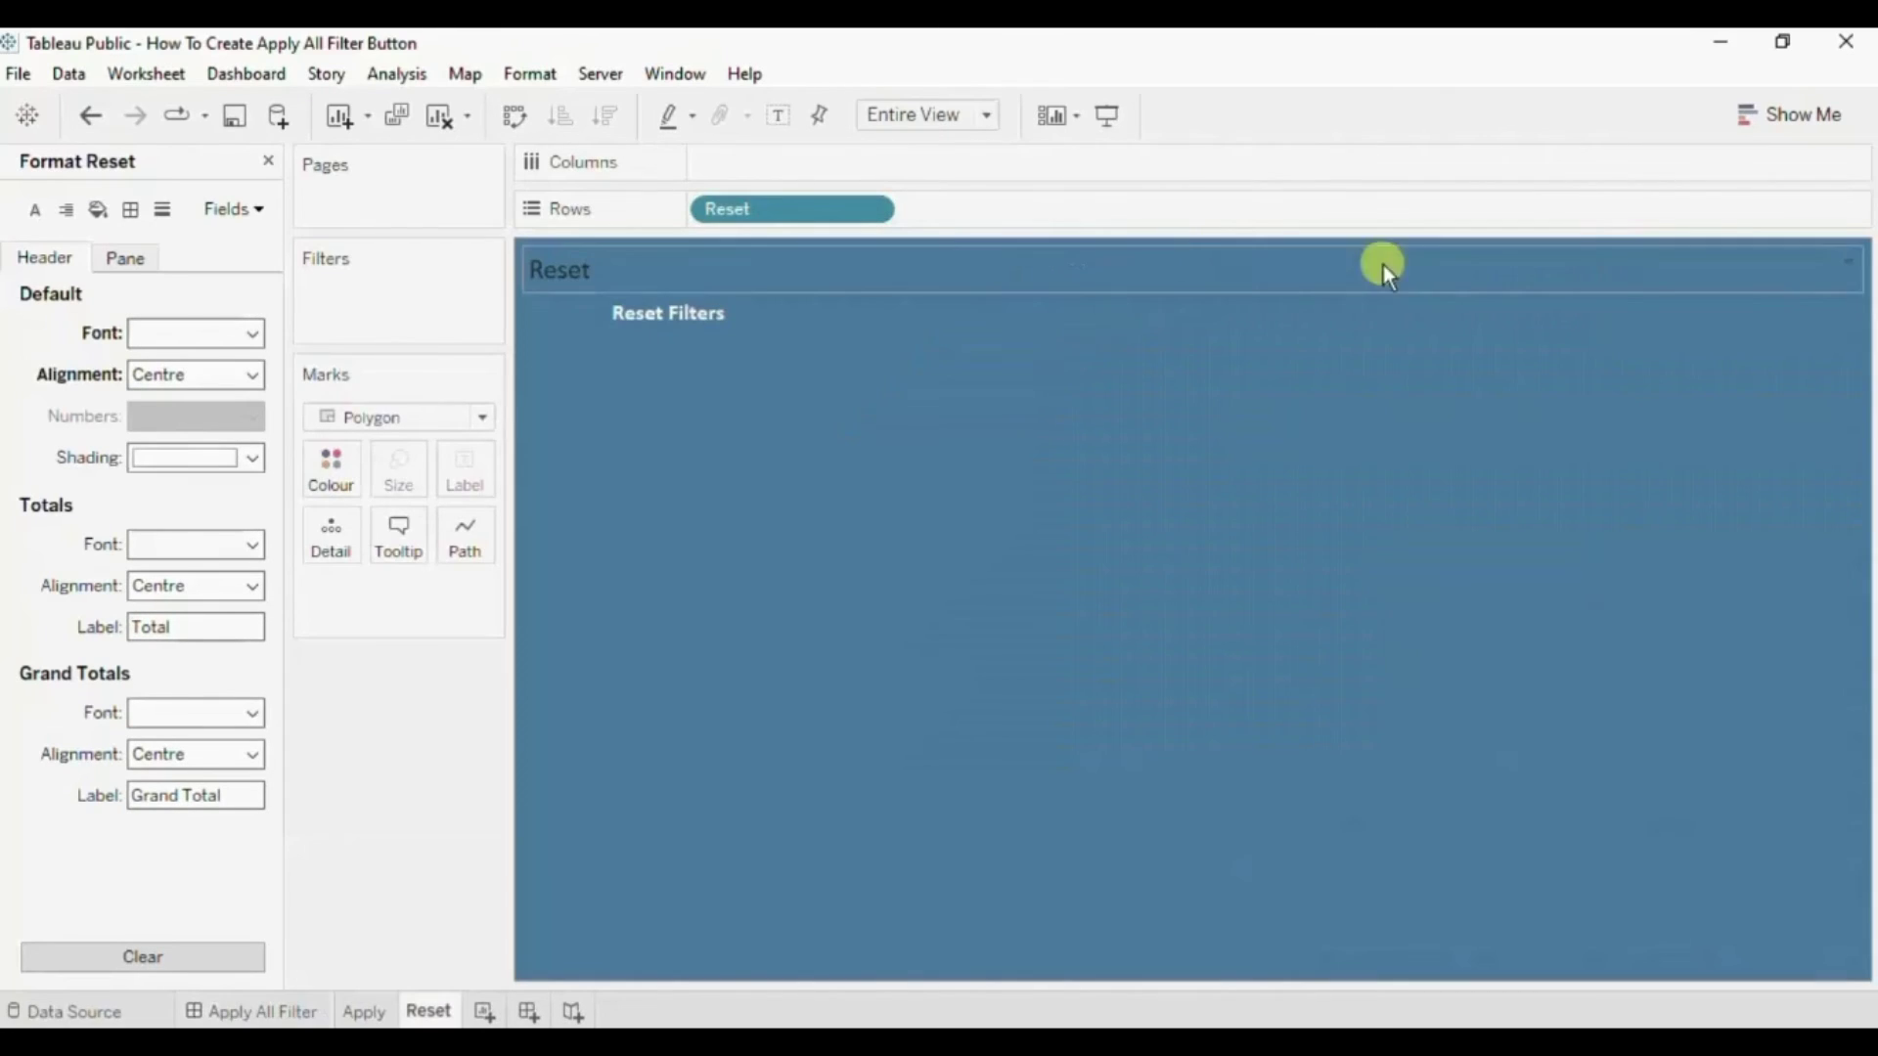
{"action": "left_click", "coordinate": [269, 163]}
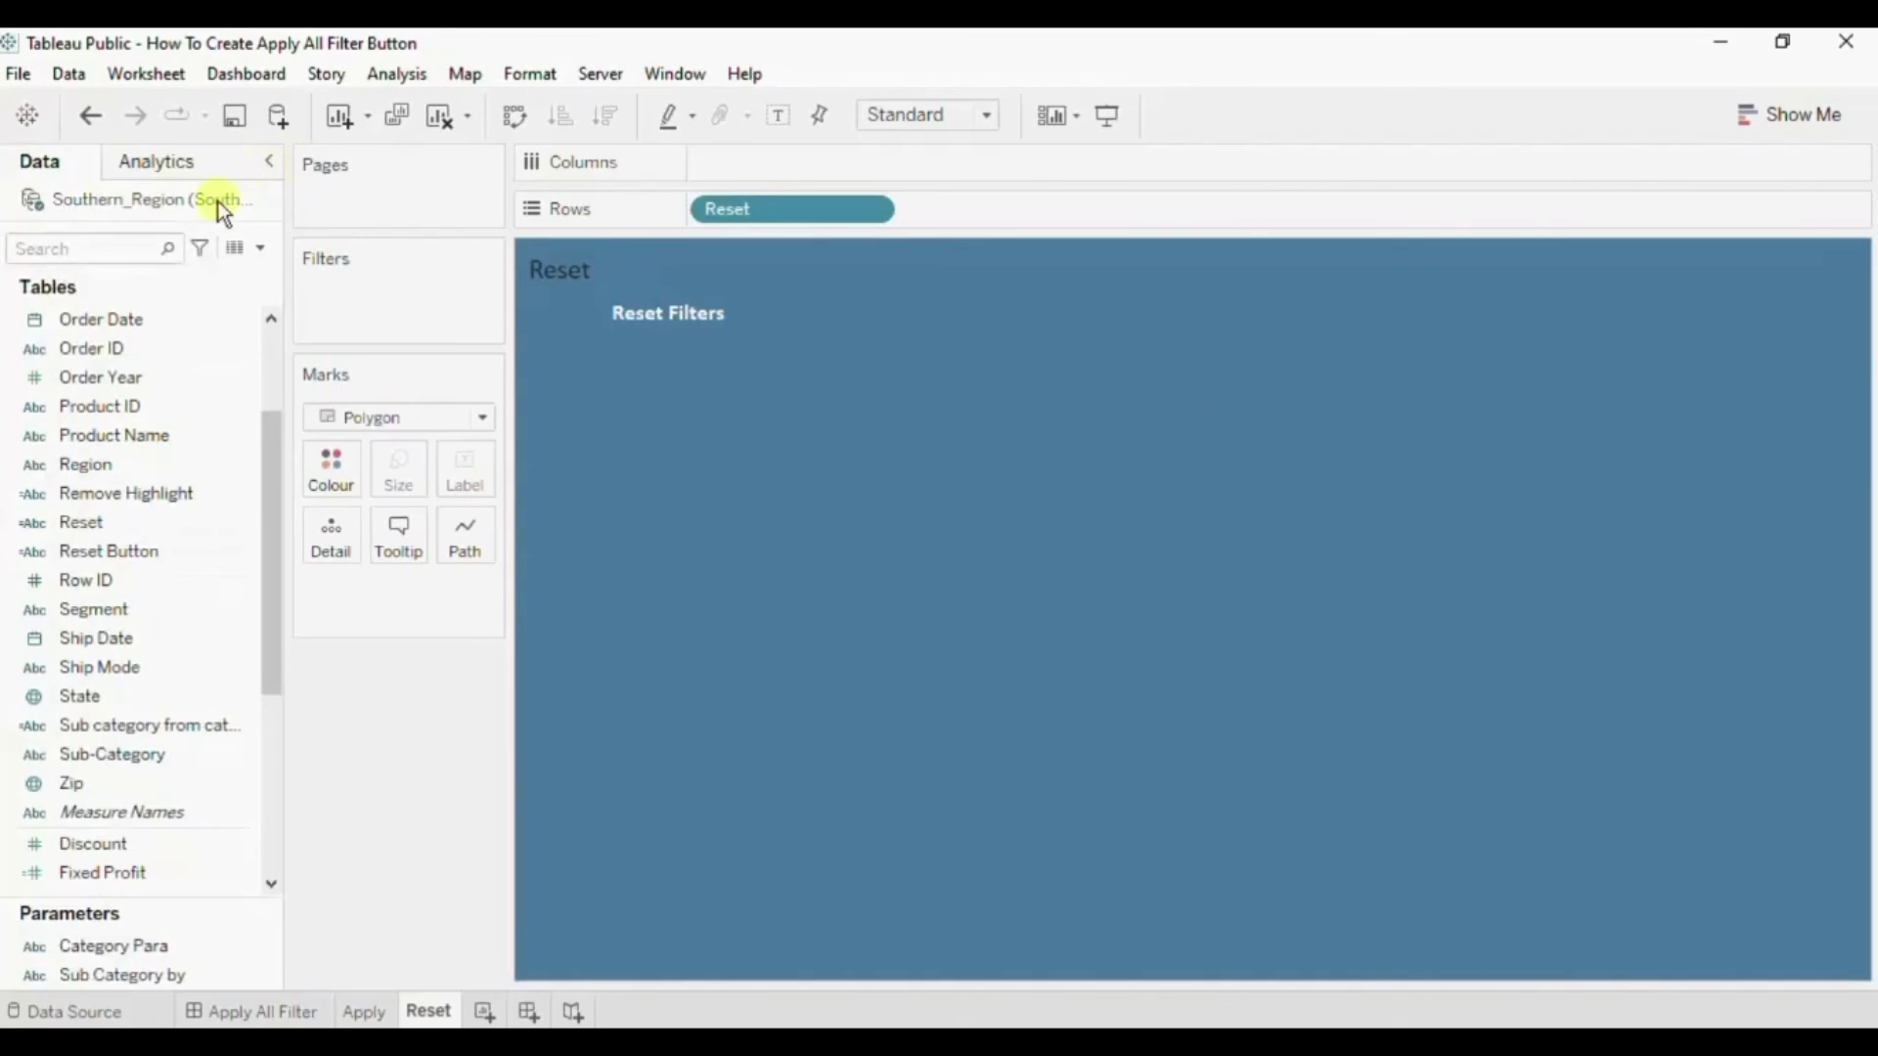
{"action": "left_click", "coordinate": [125, 248]}
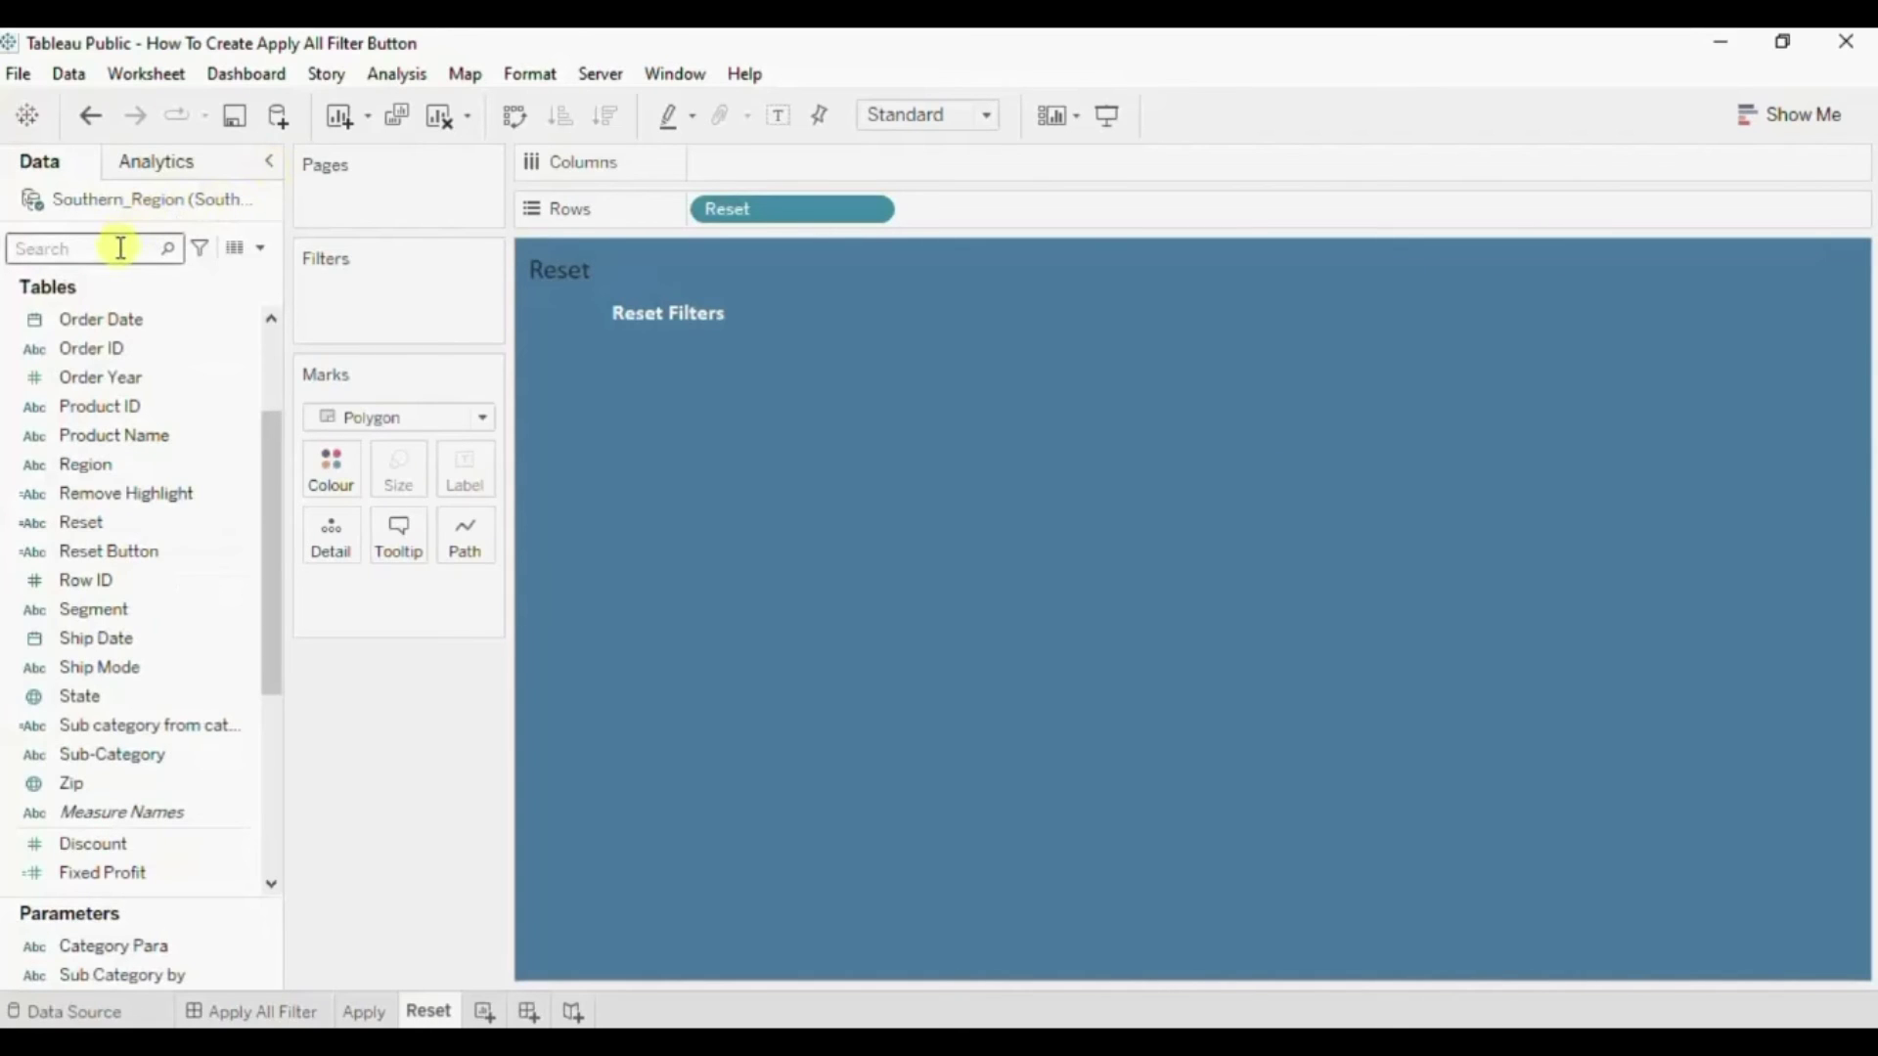
{"action": "left_click", "coordinate": [261, 247]}
{"action": "left_click", "coordinate": [221, 277]}
{"action": "type", "text": "True"}
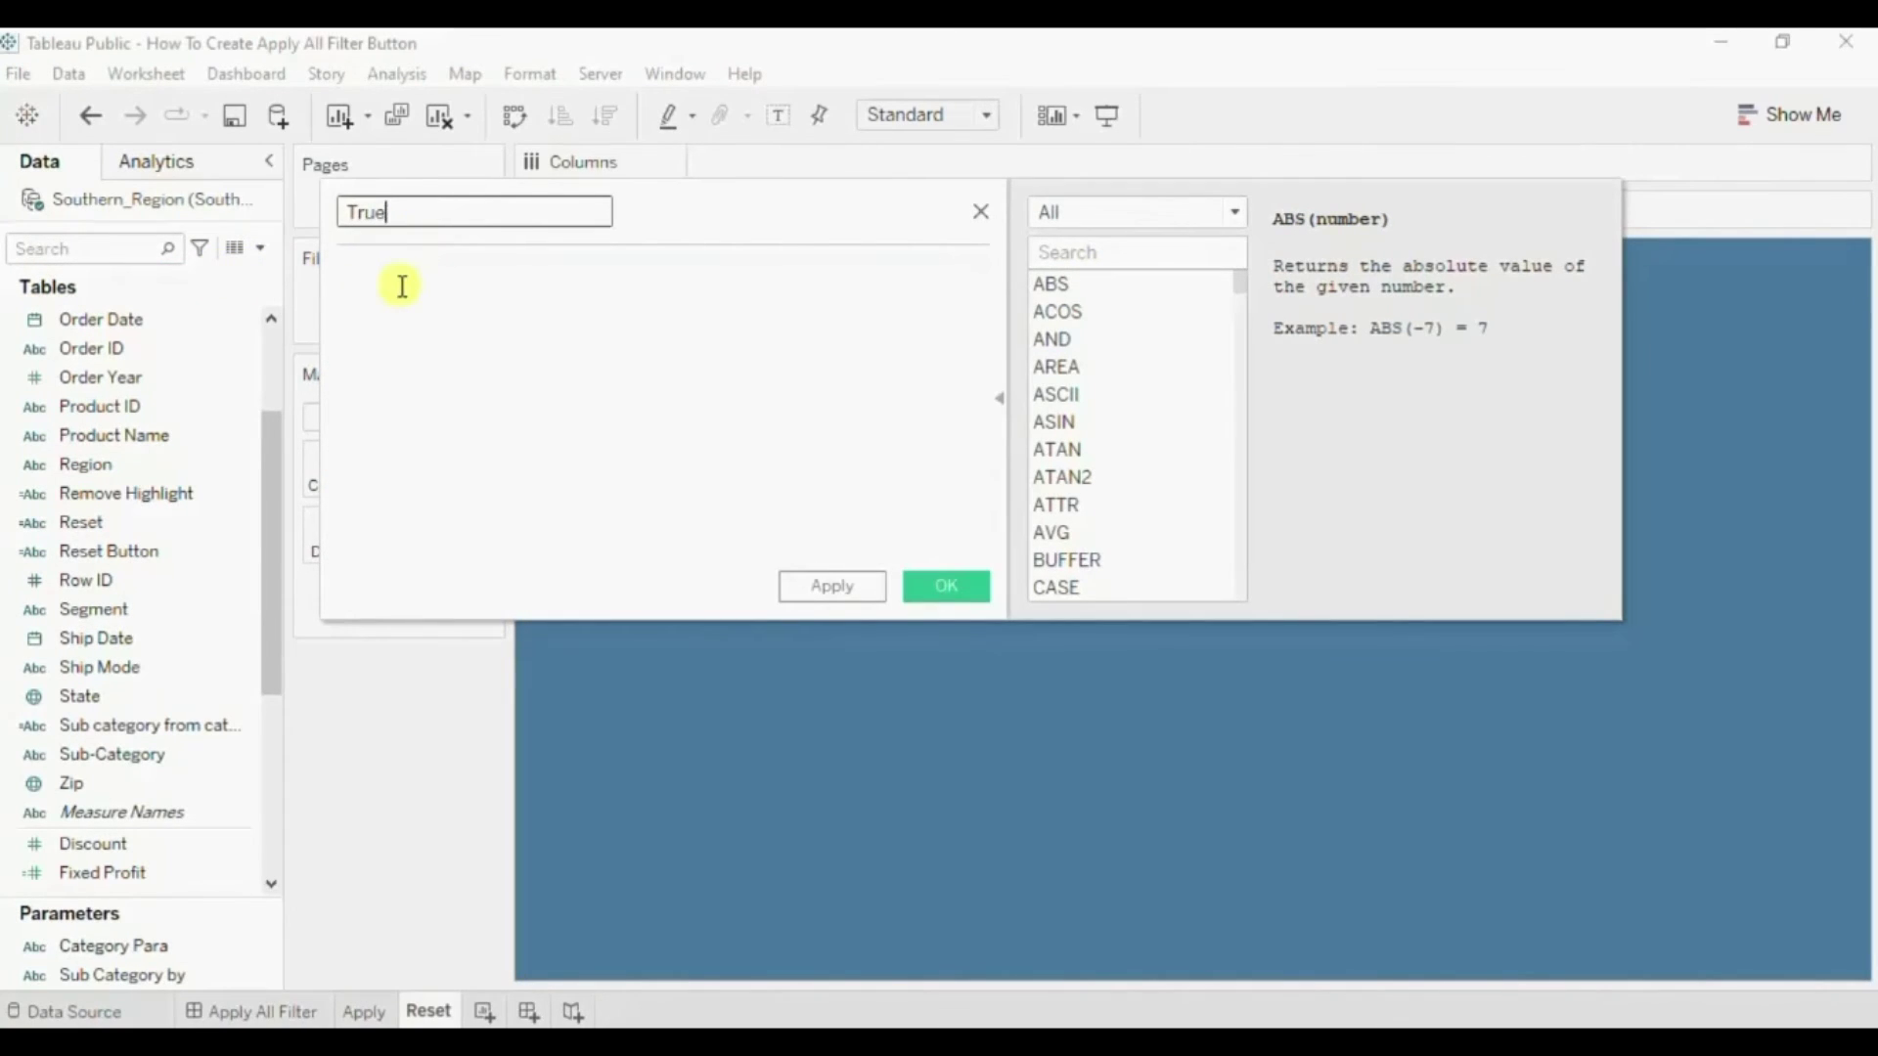
{"action": "left_click", "coordinate": [401, 283]}
{"action": "type", "text": "TRUE"}
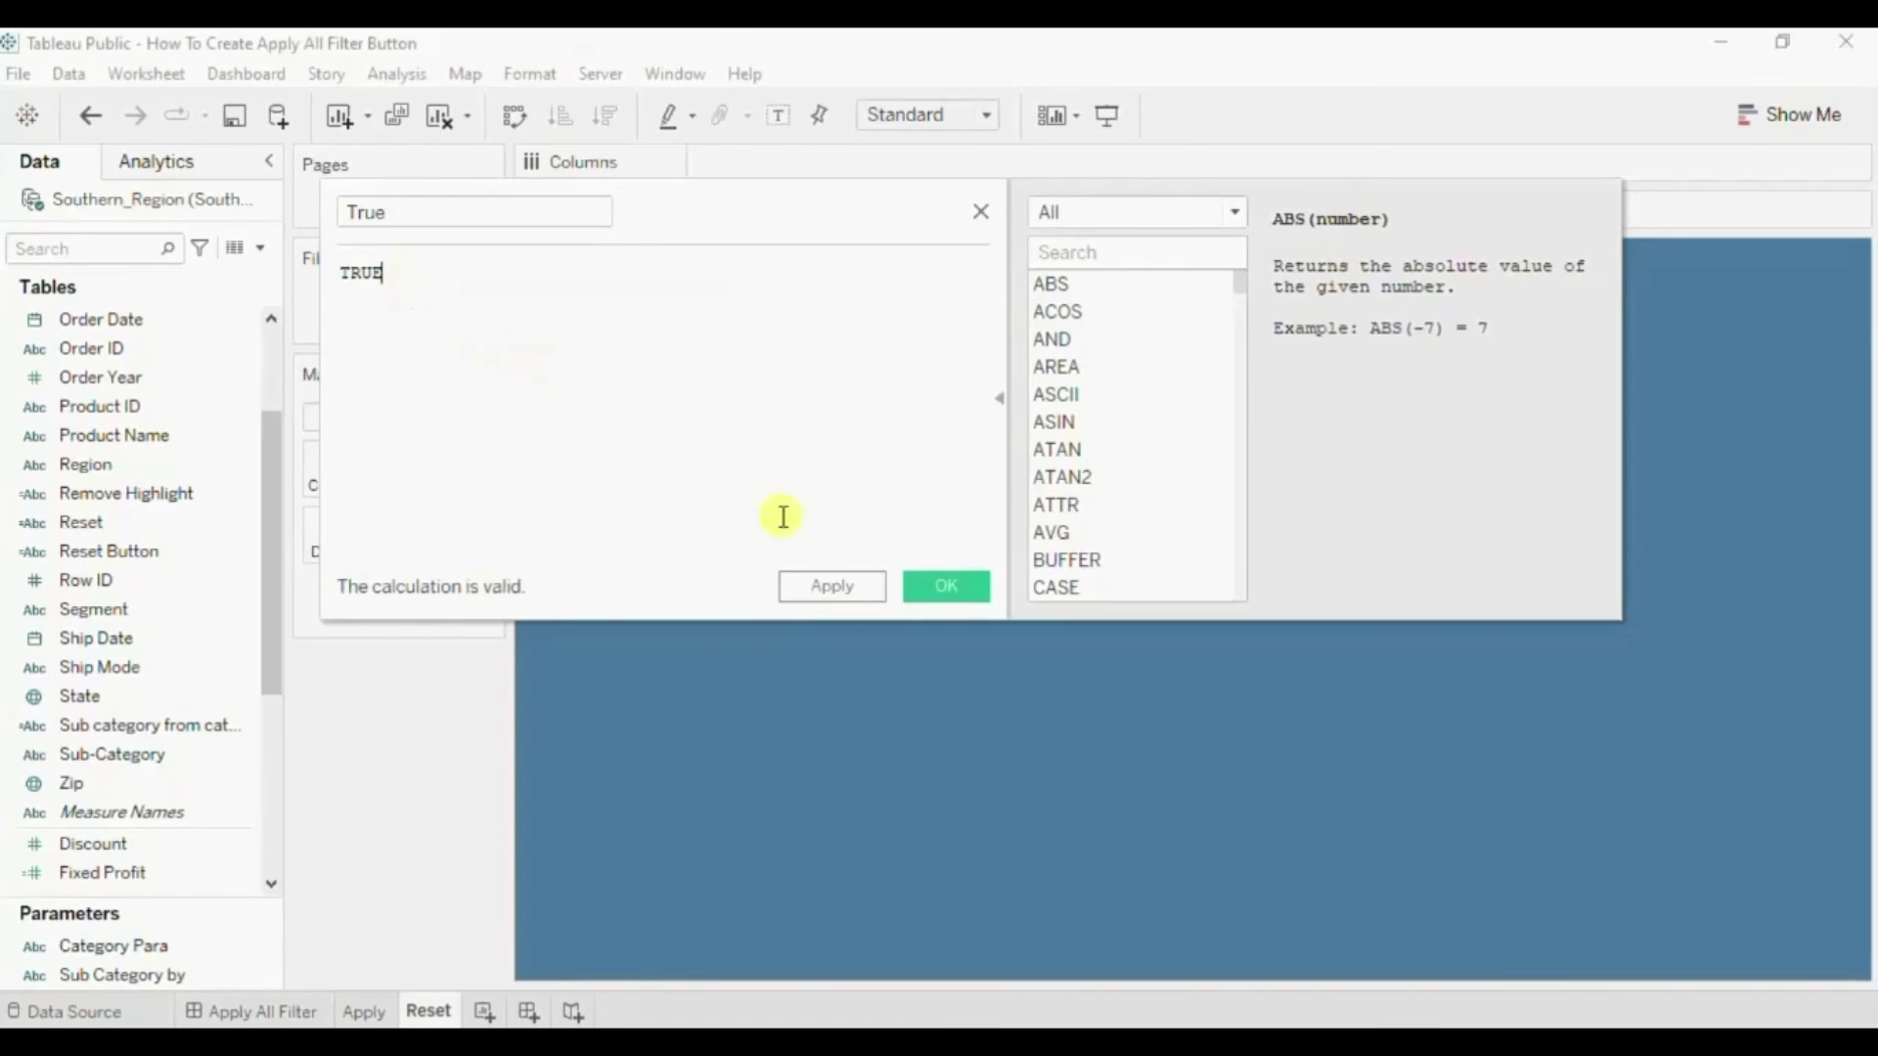
{"action": "left_click", "coordinate": [937, 589]}
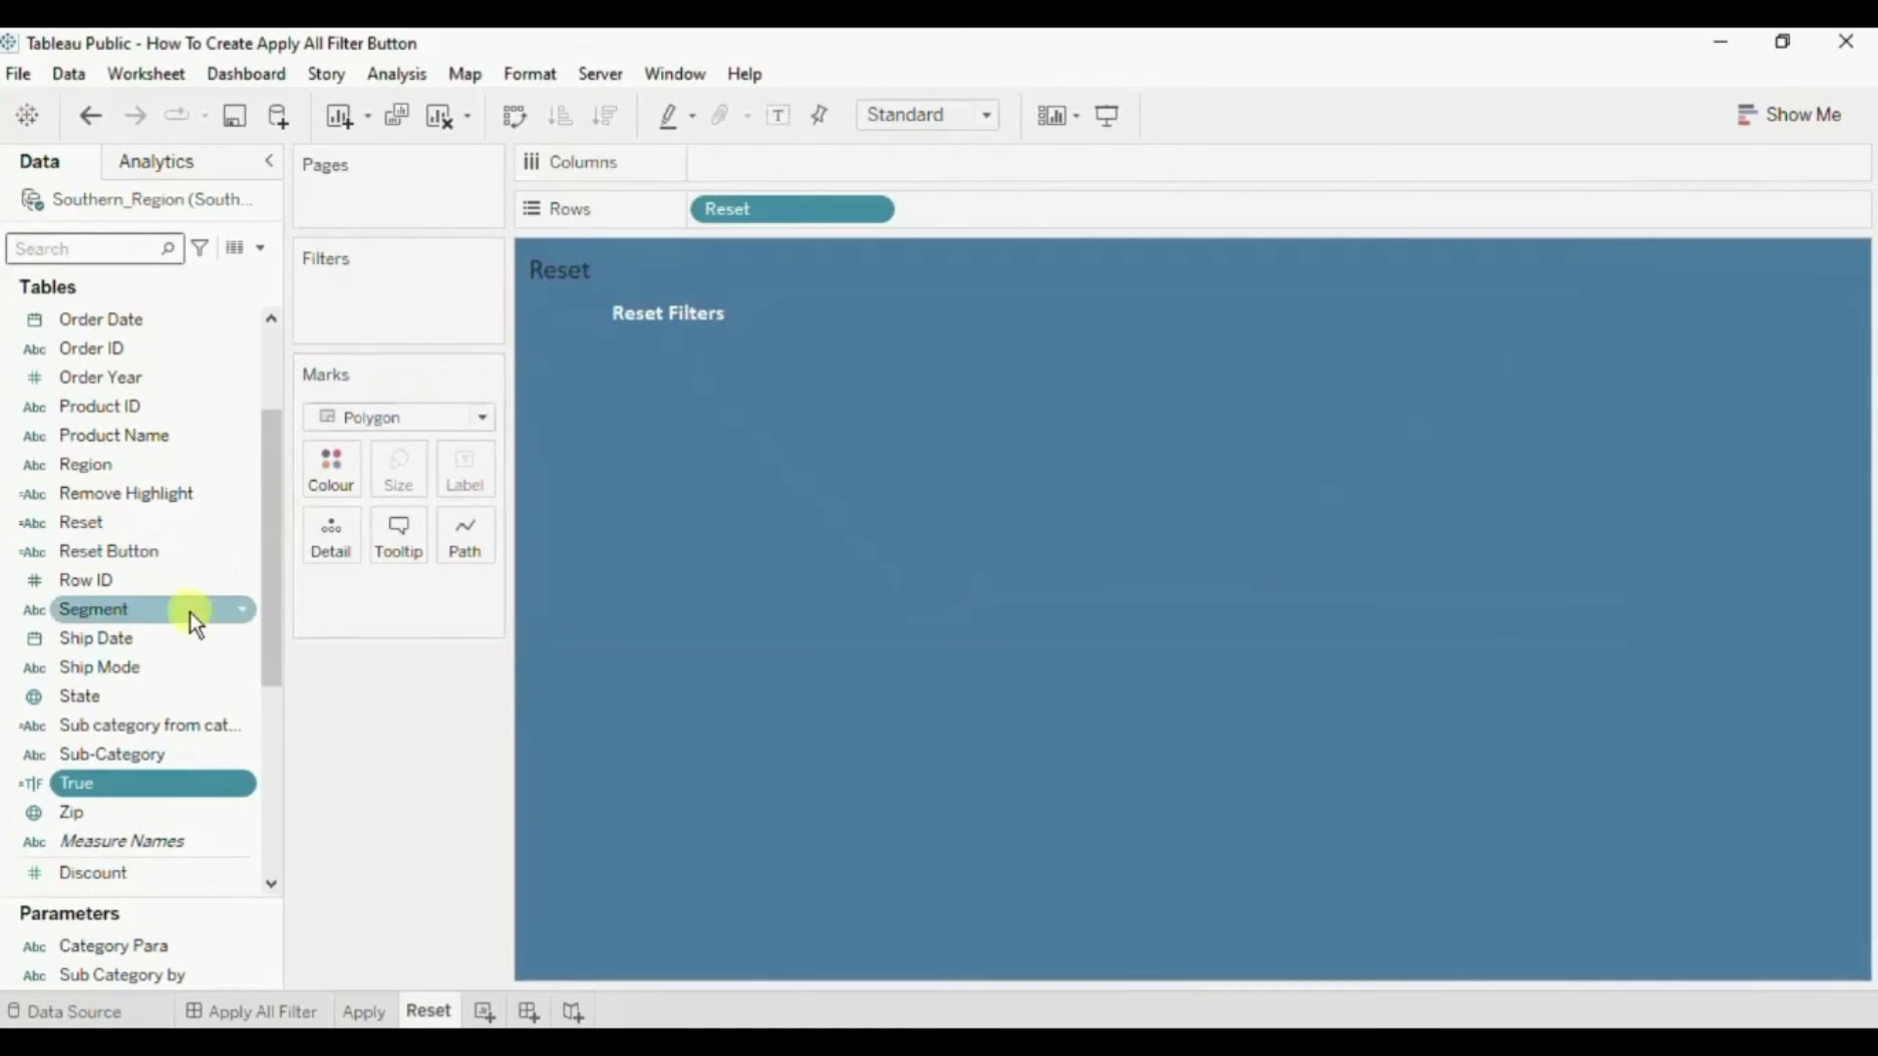
Create a calculated field named False with the formula FALSE, and add False and True to Detail on the Reset sheet.
{"action": "left_click", "coordinate": [260, 248]}
{"action": "left_click", "coordinate": [195, 279]}
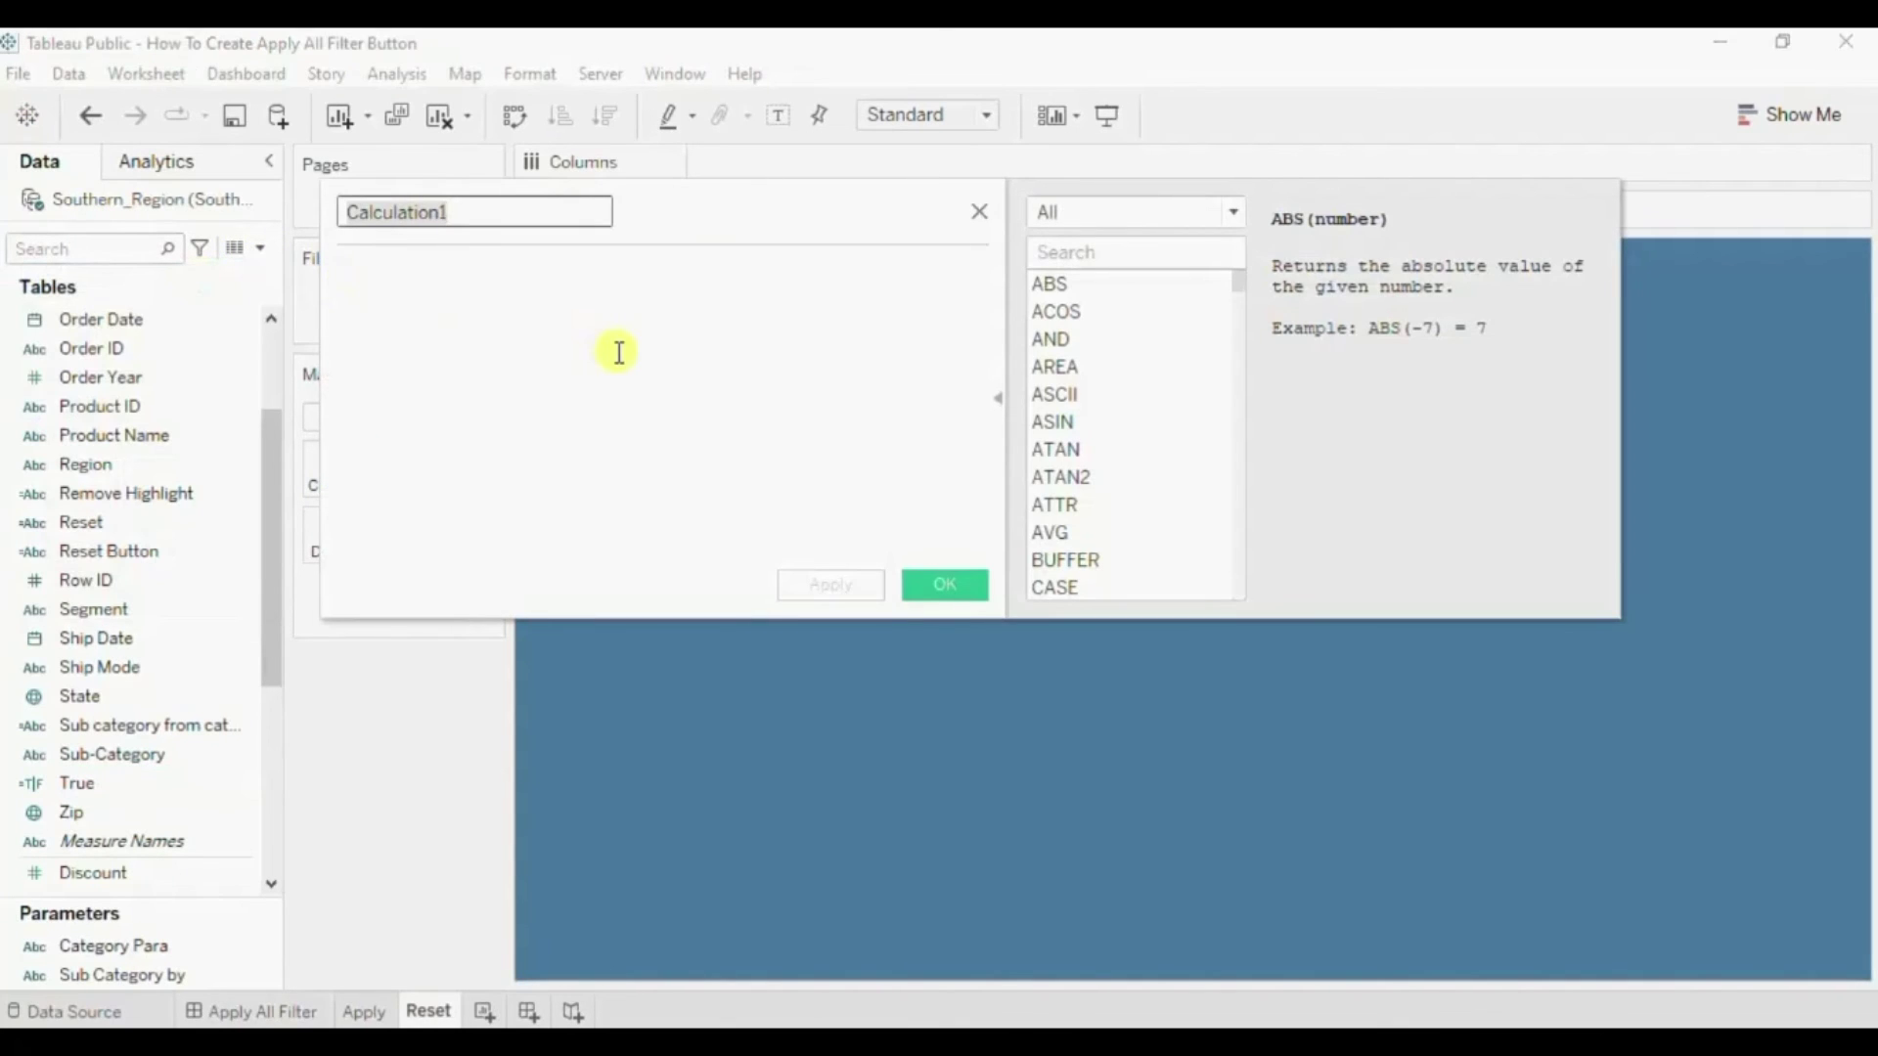
{"action": "type", "text": "False"}
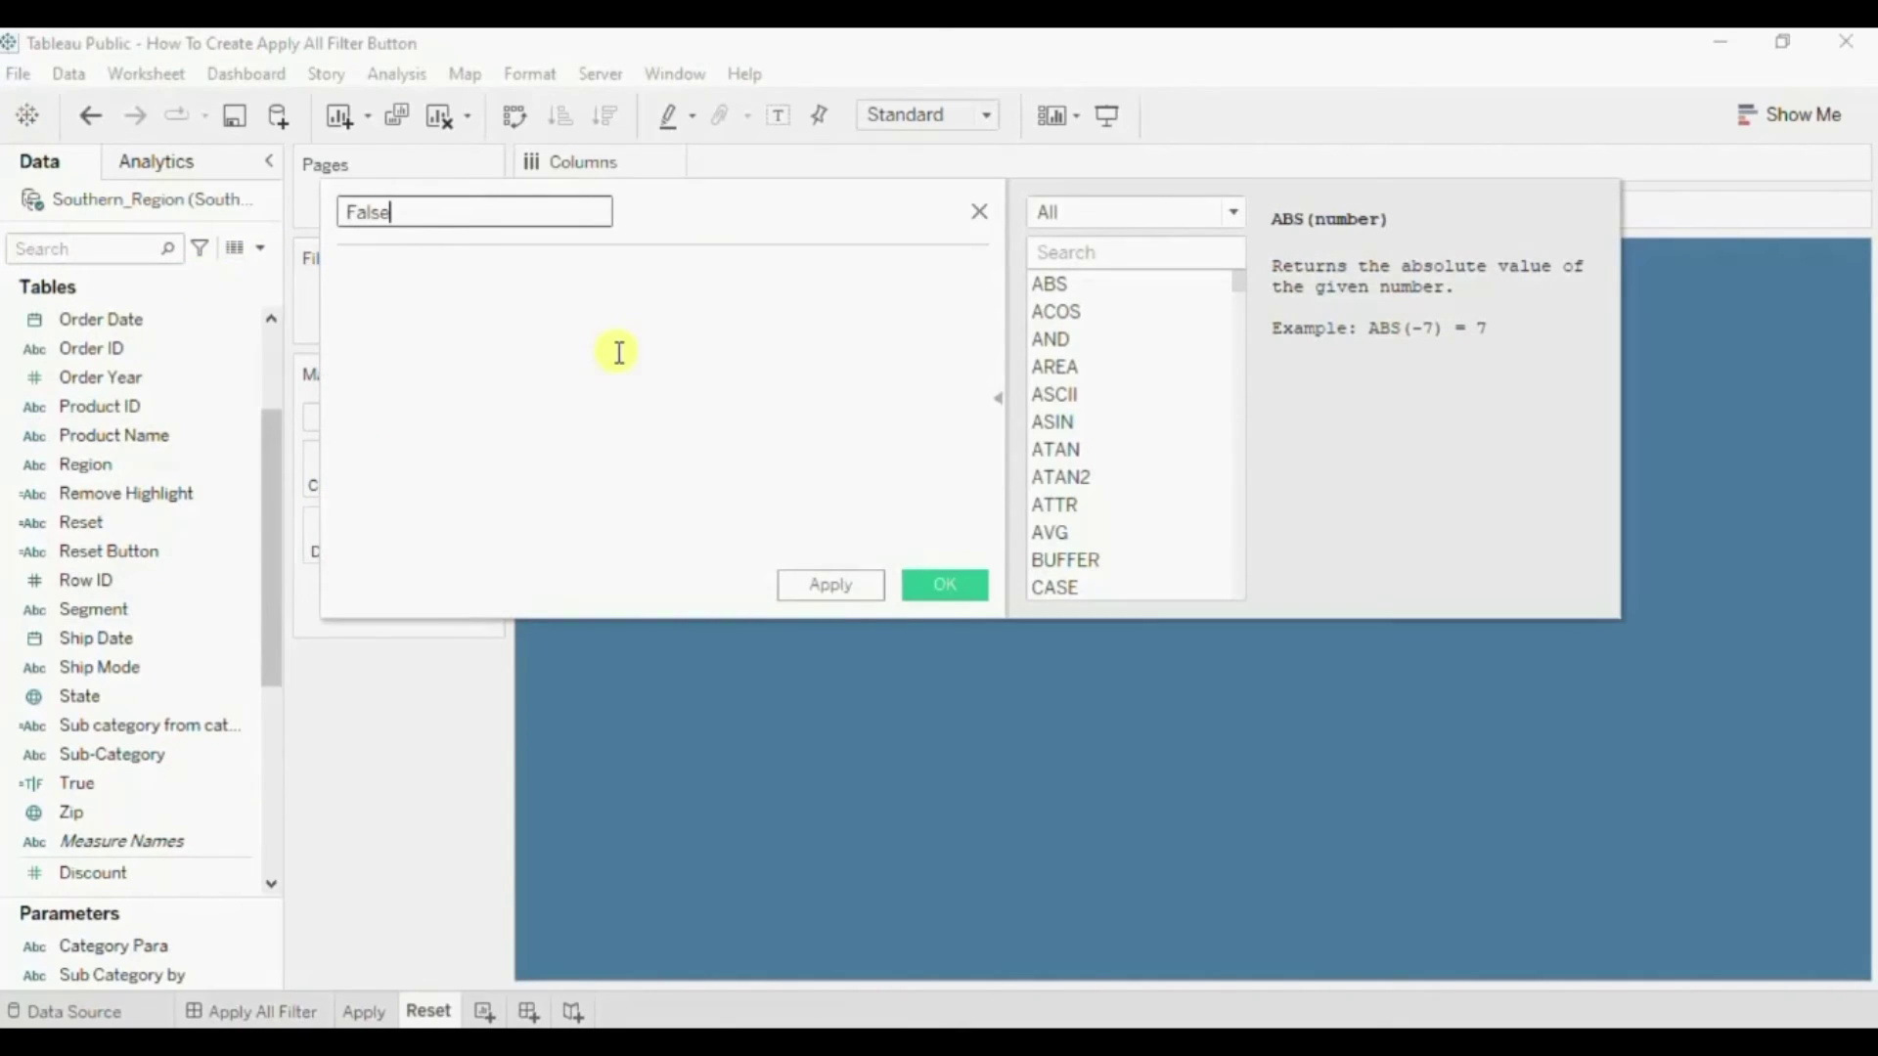
{"action": "left_click", "coordinate": [619, 352]}
{"action": "type", "text": "fal"}
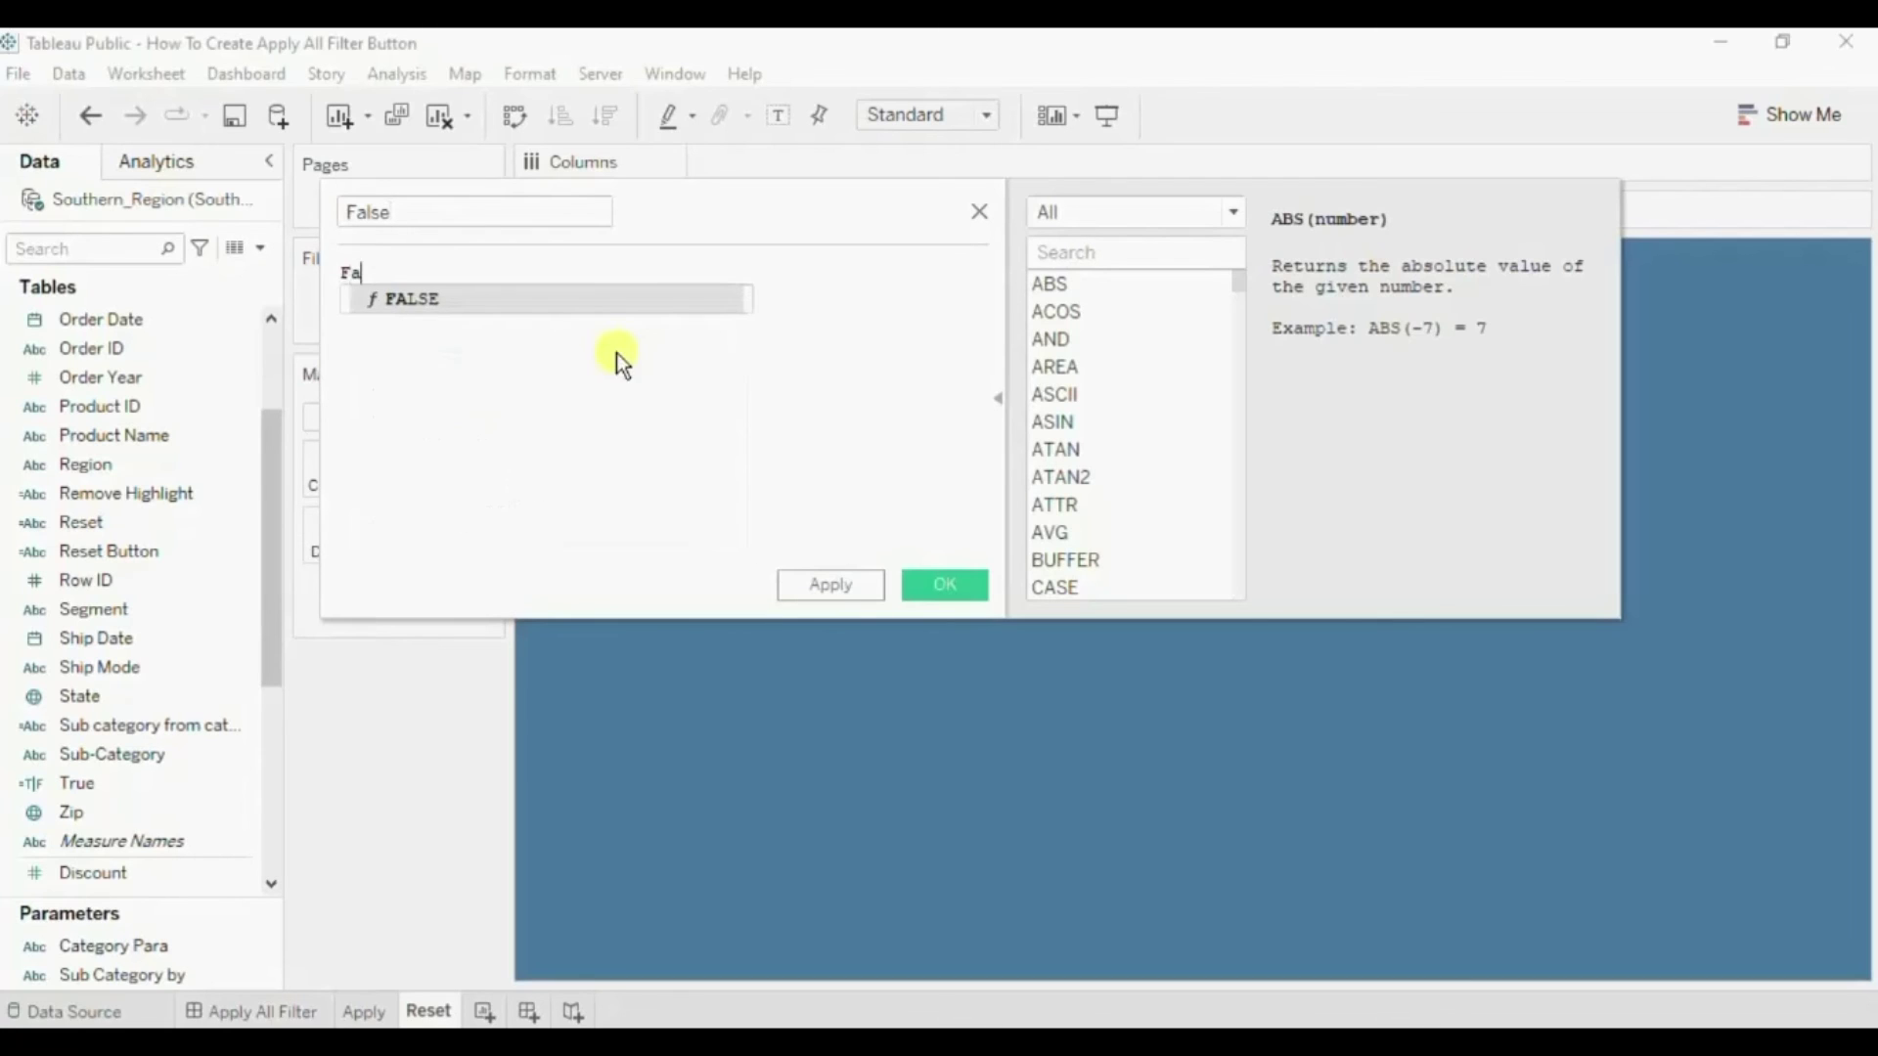
{"action": "key", "text": "Return"}
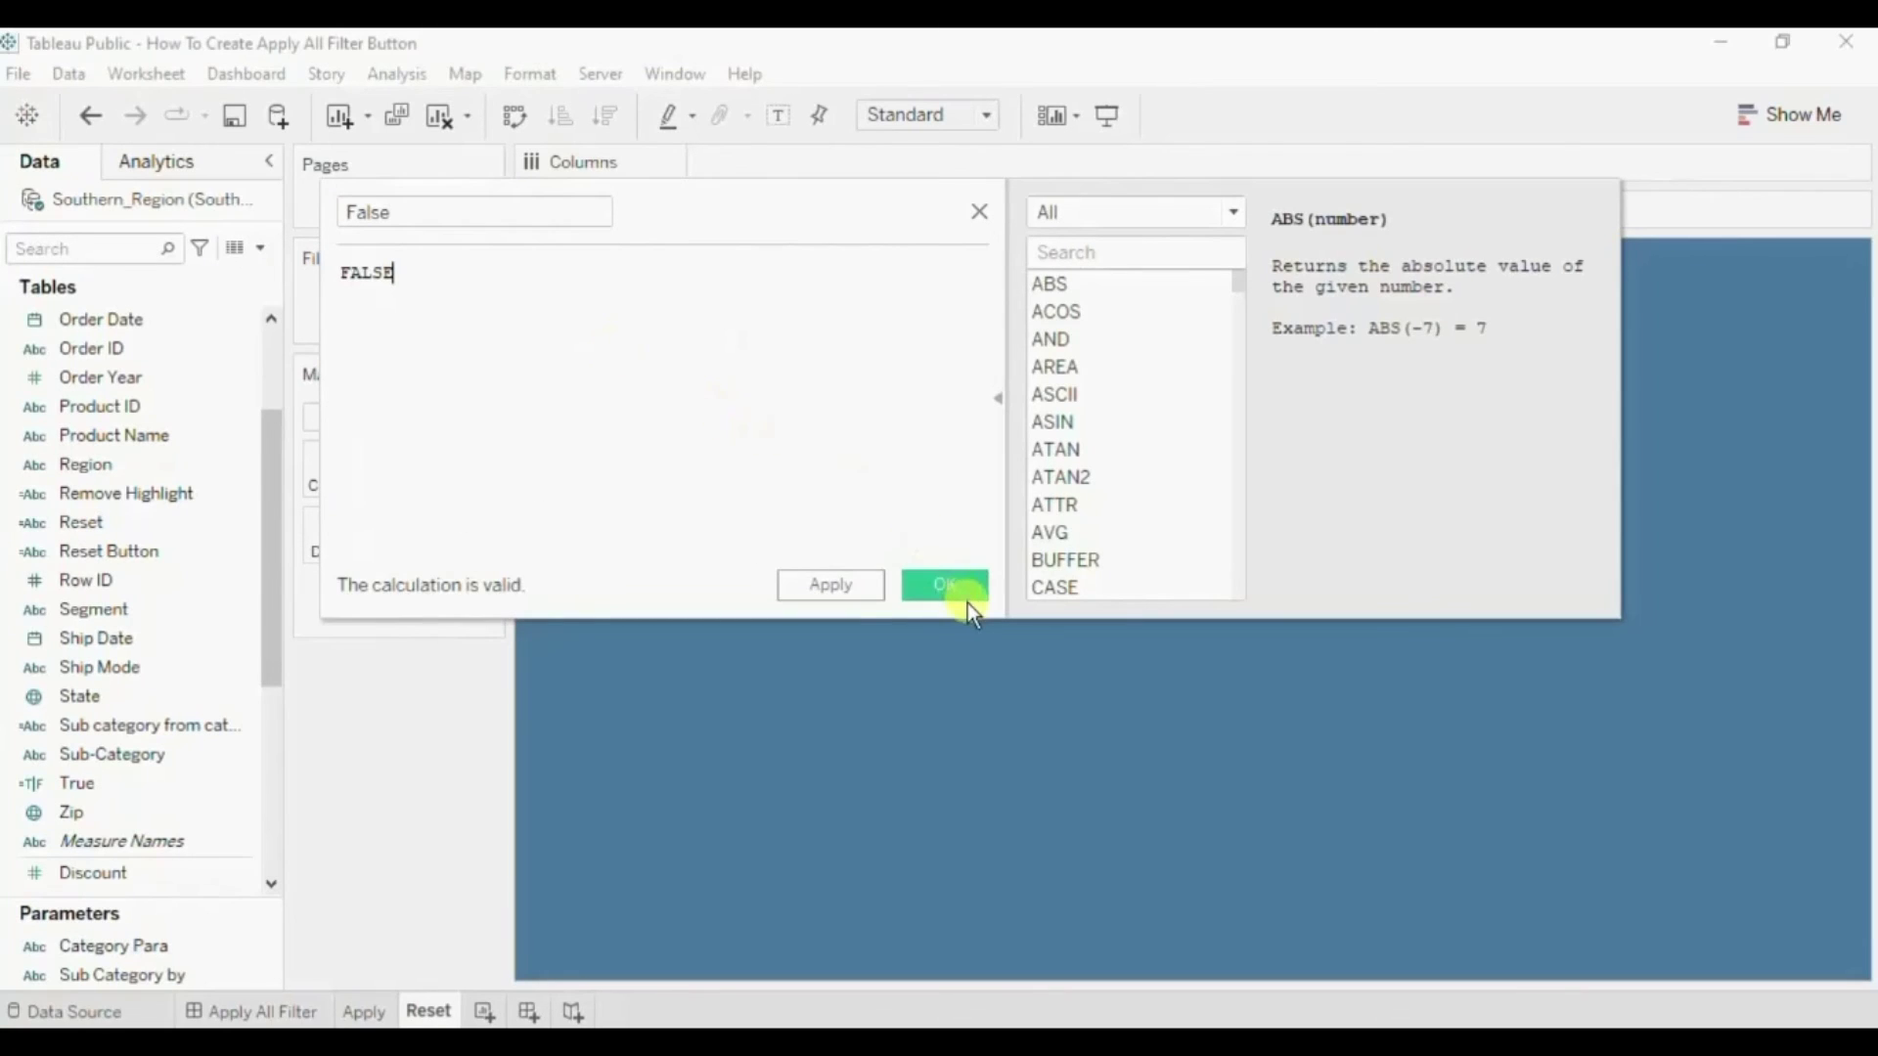
{"action": "left_click", "coordinate": [959, 587]}
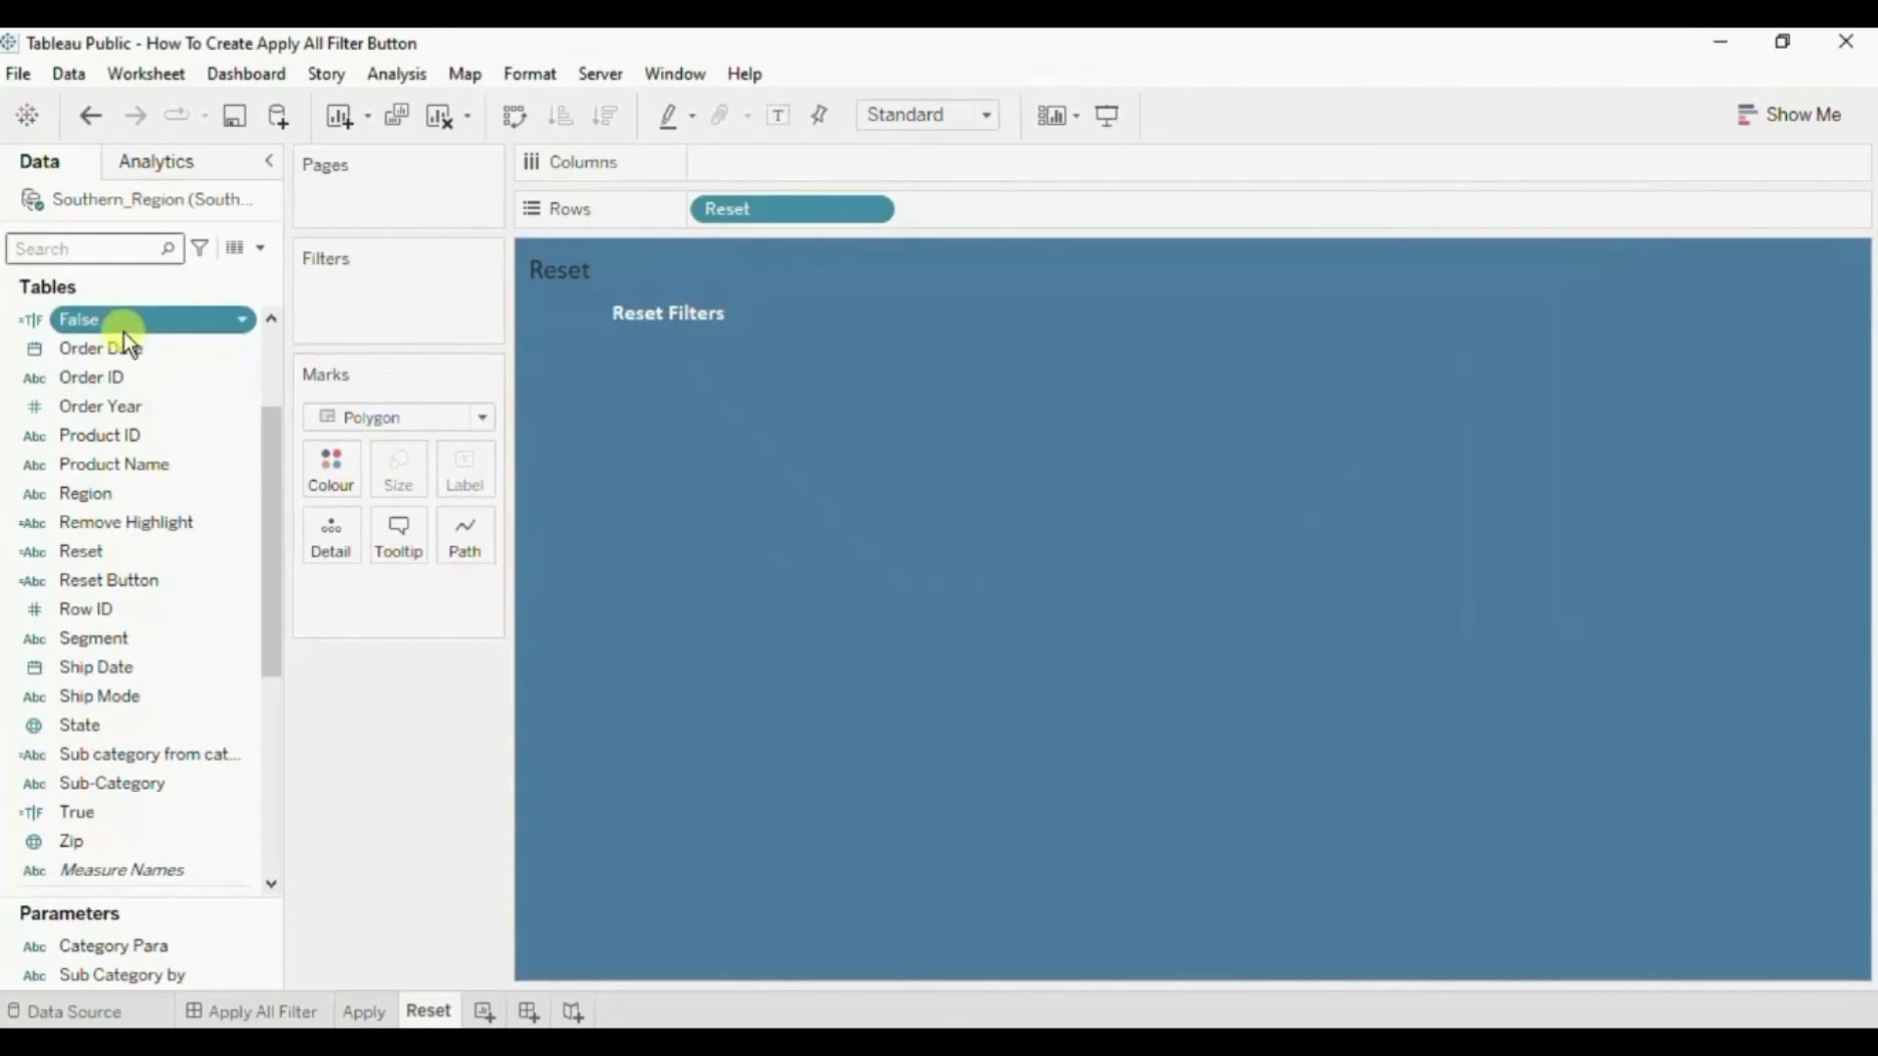
{"action": "left_click_drag", "start_coordinate": [80, 317], "coordinate": [334, 546]}
{"action": "left_click_drag", "start_coordinate": [86, 811], "coordinate": [333, 542]}
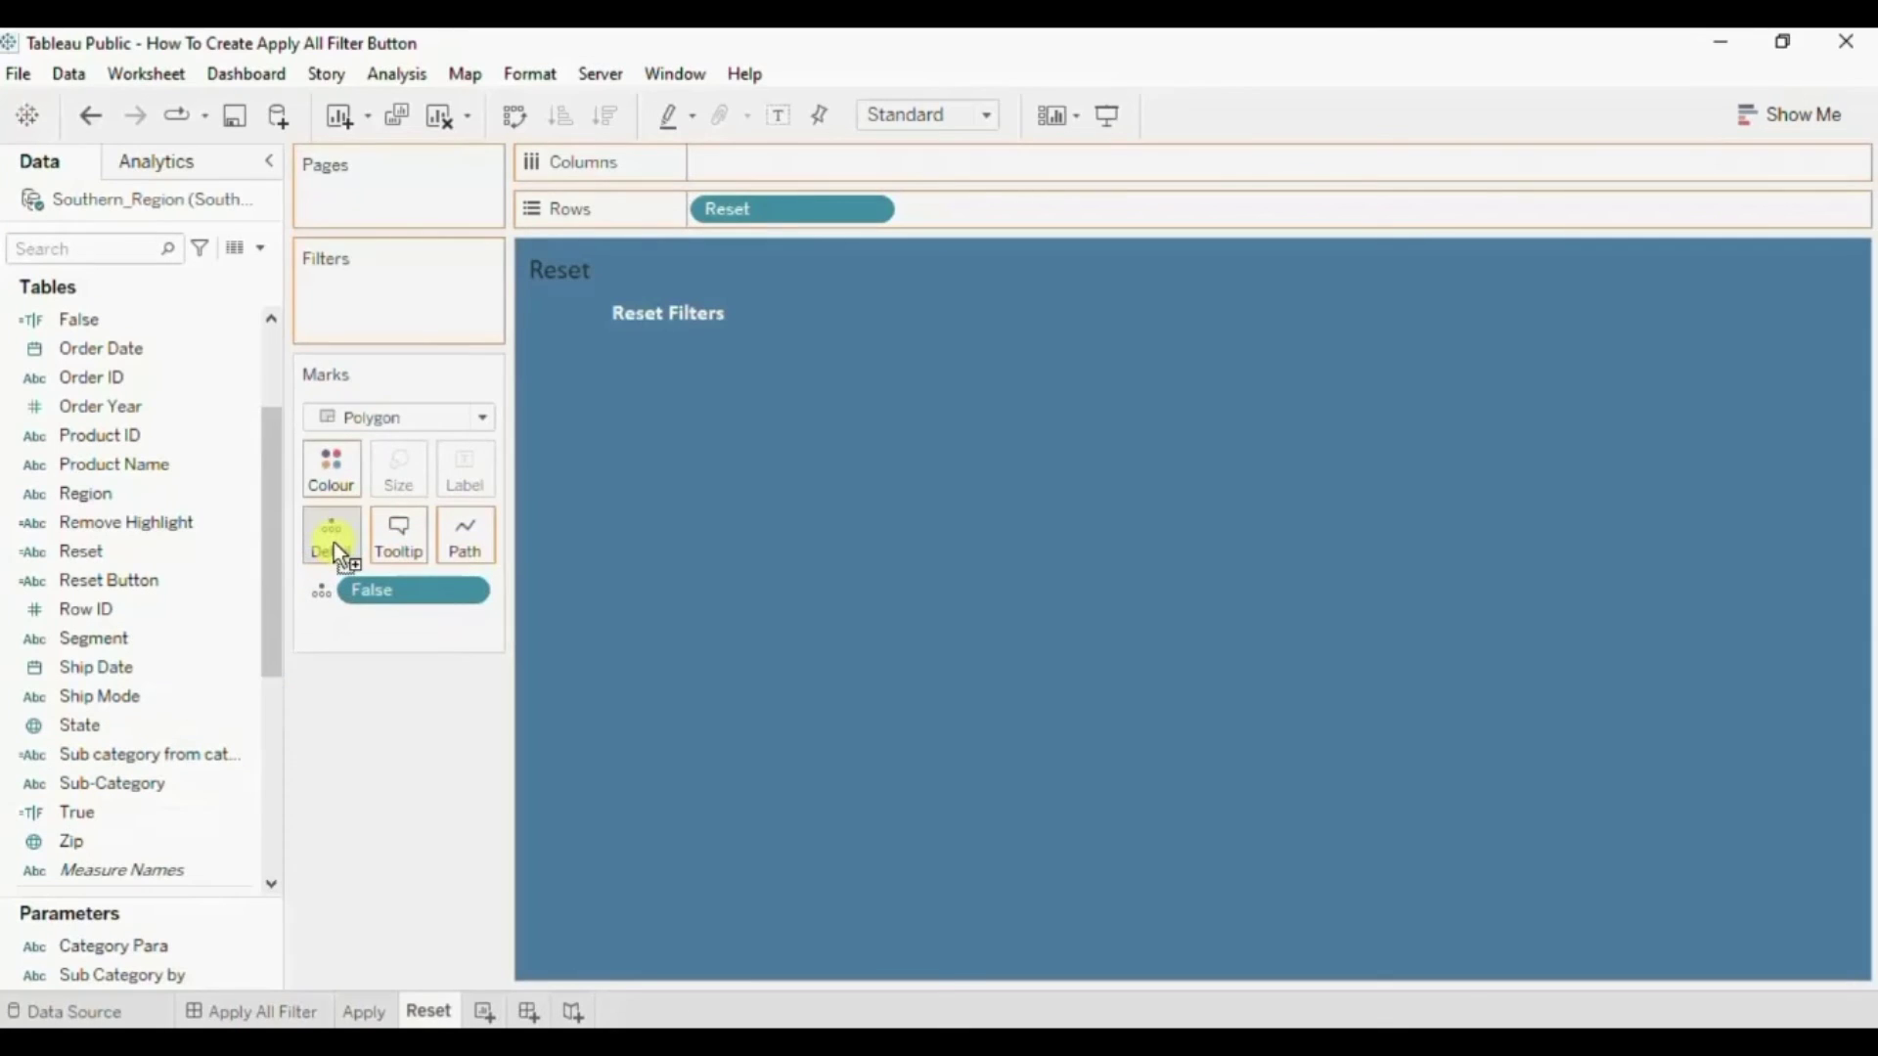
On the Apply All Filter dashboard, add filter action Remove reset highlight from Reset to the Reset worksheet, run on Select, showing all values when cleared.
{"action": "left_click", "coordinate": [298, 1010]}
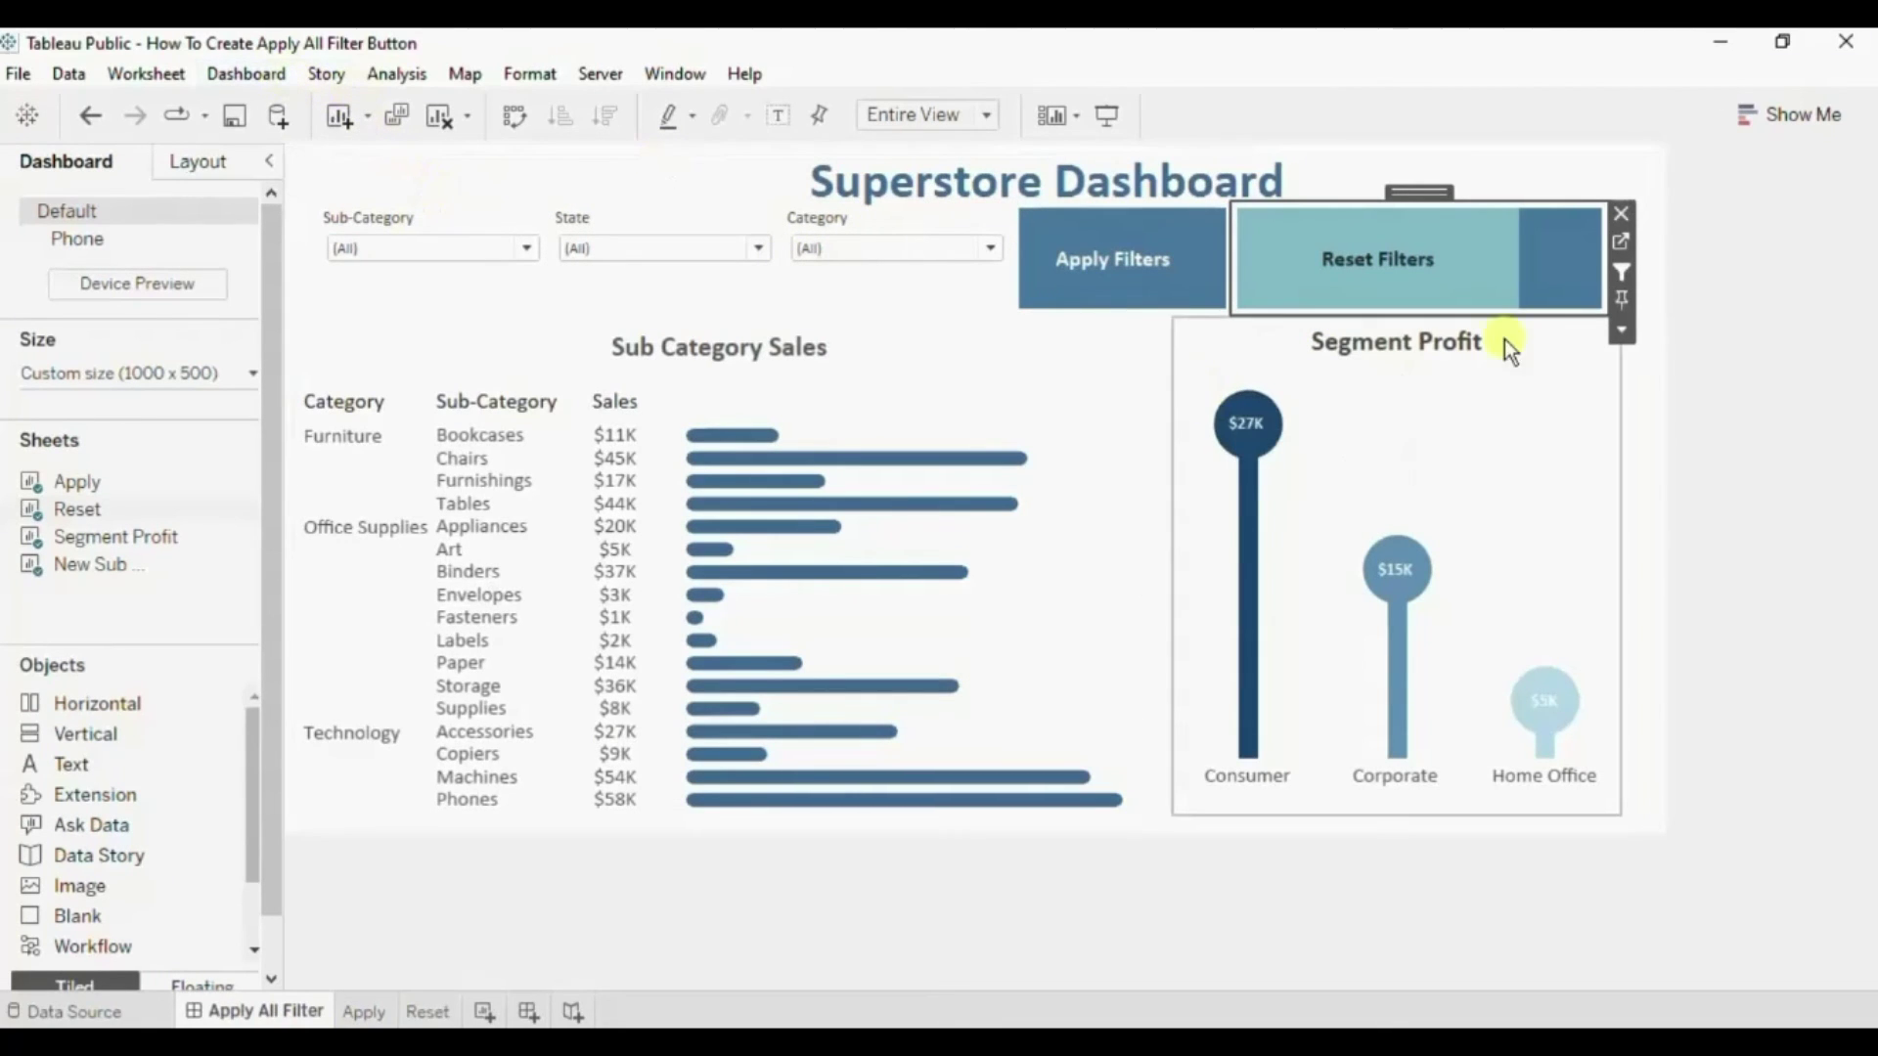
{"action": "left_click", "coordinate": [268, 75]}
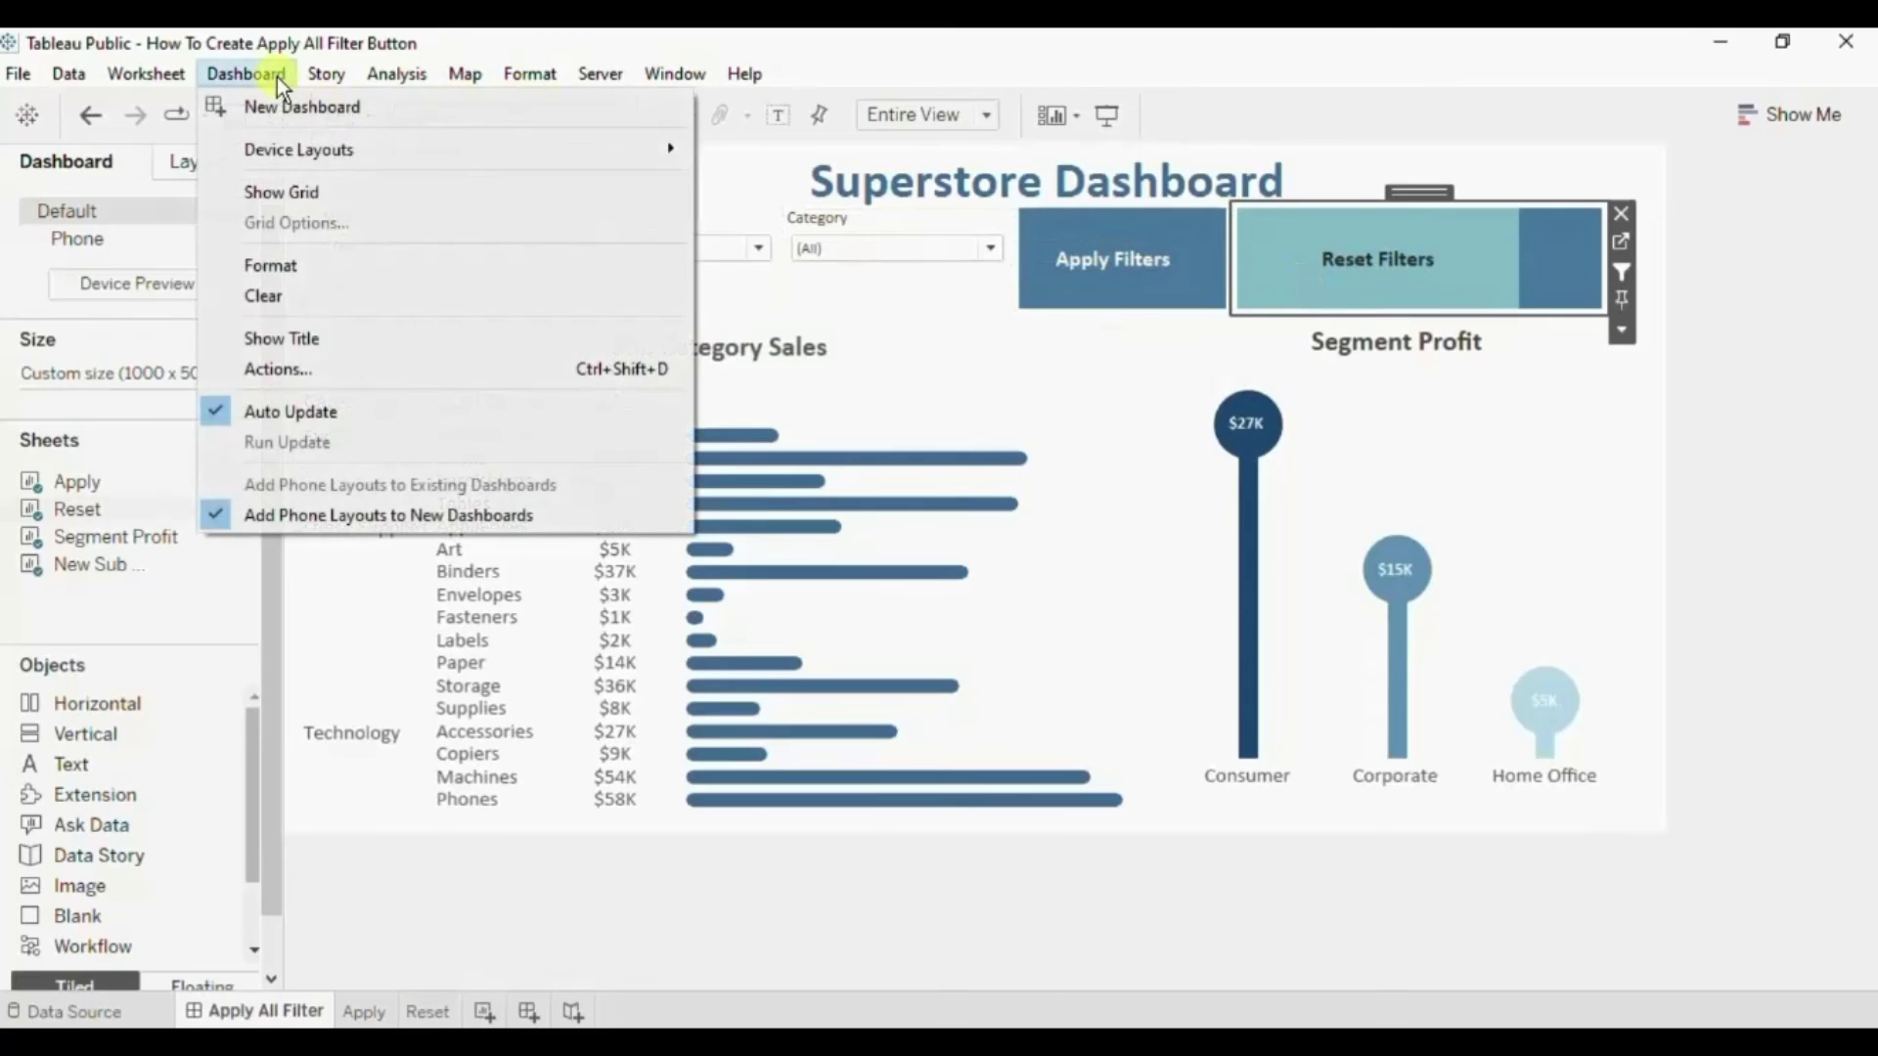
{"action": "left_click", "coordinate": [262, 370]}
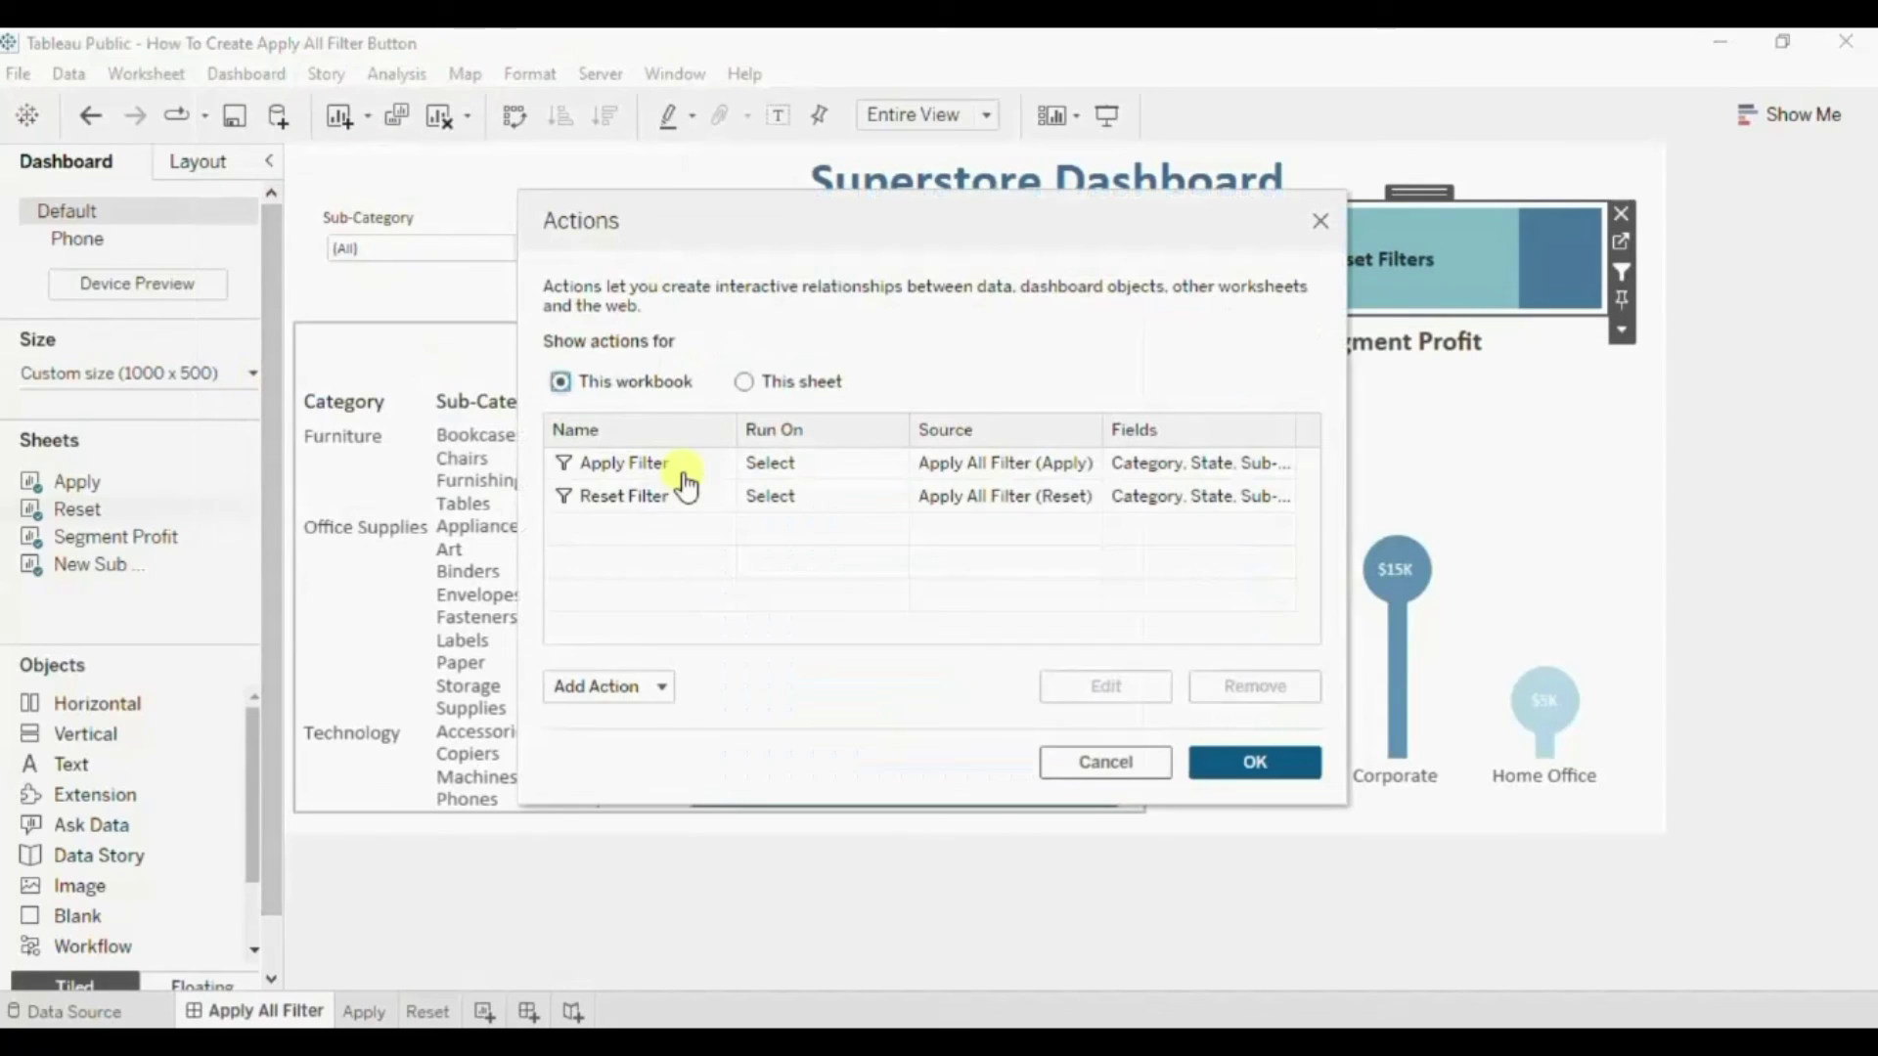
{"action": "left_click", "coordinate": [618, 688]}
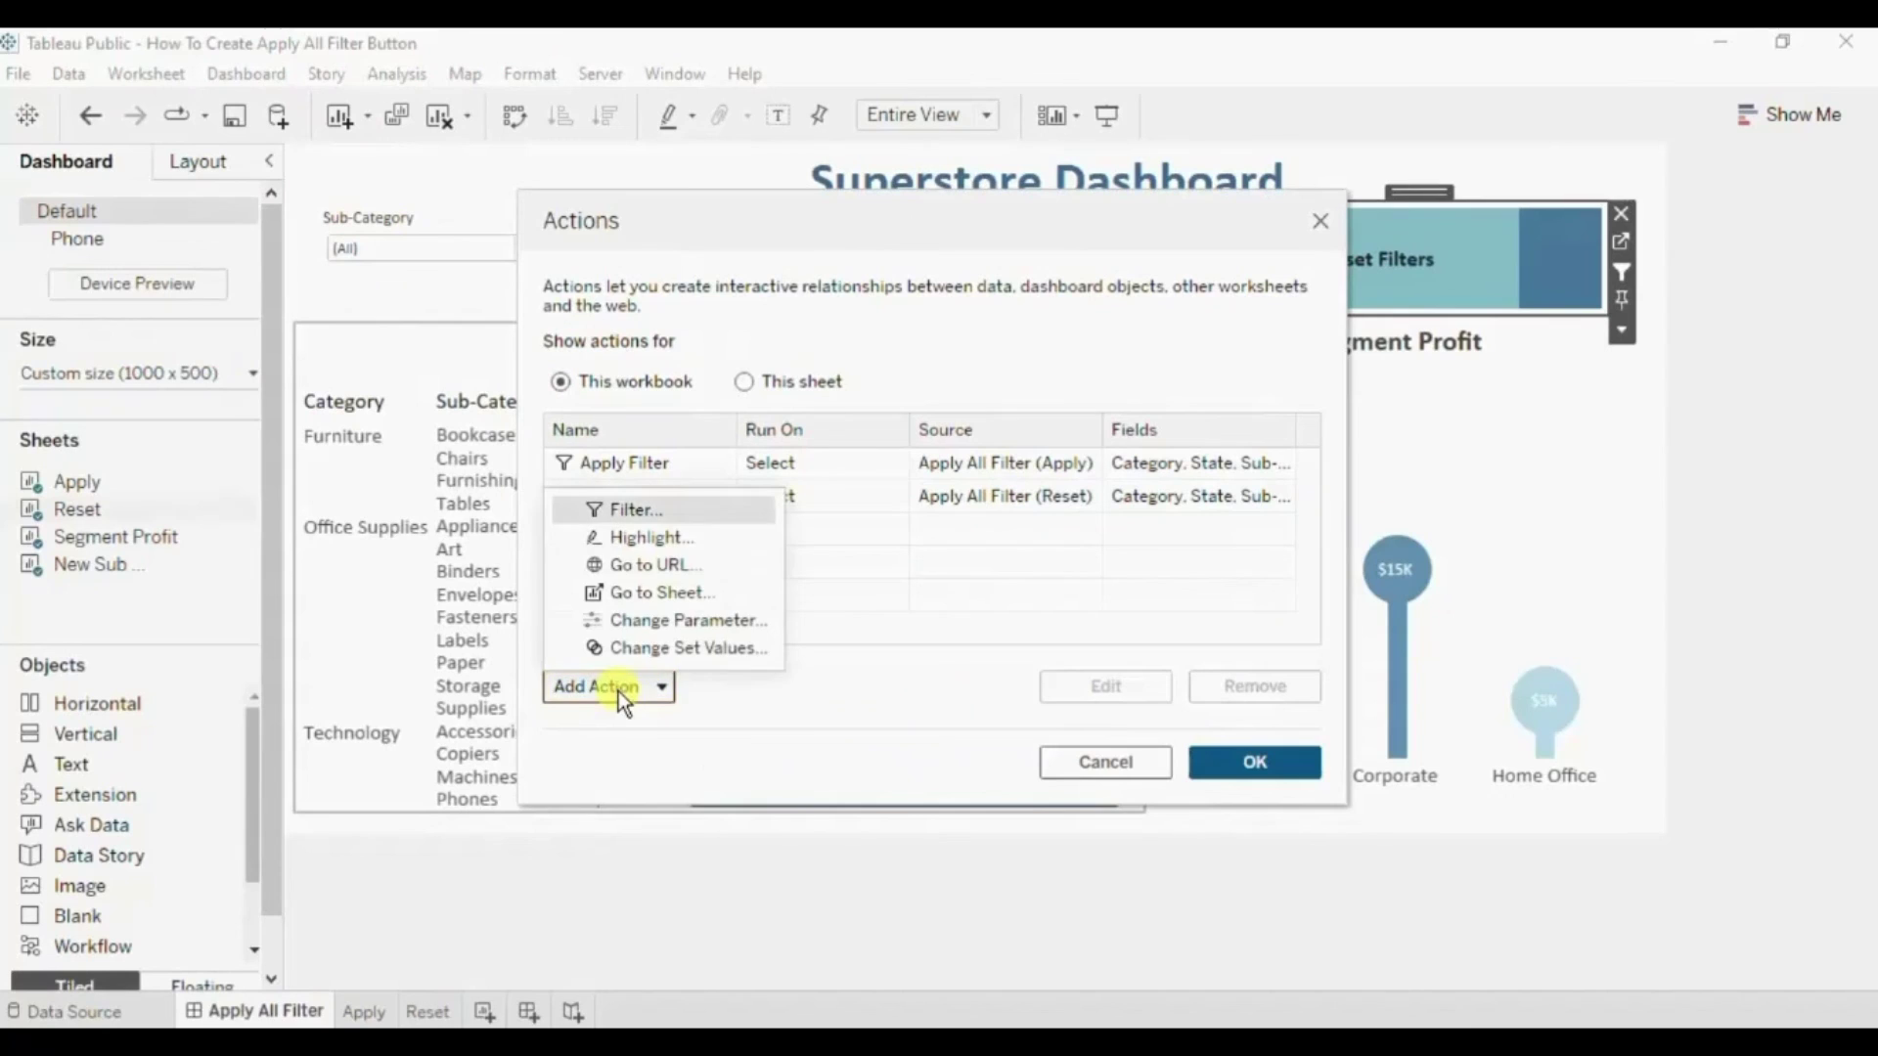
{"action": "left_click", "coordinate": [624, 516]}
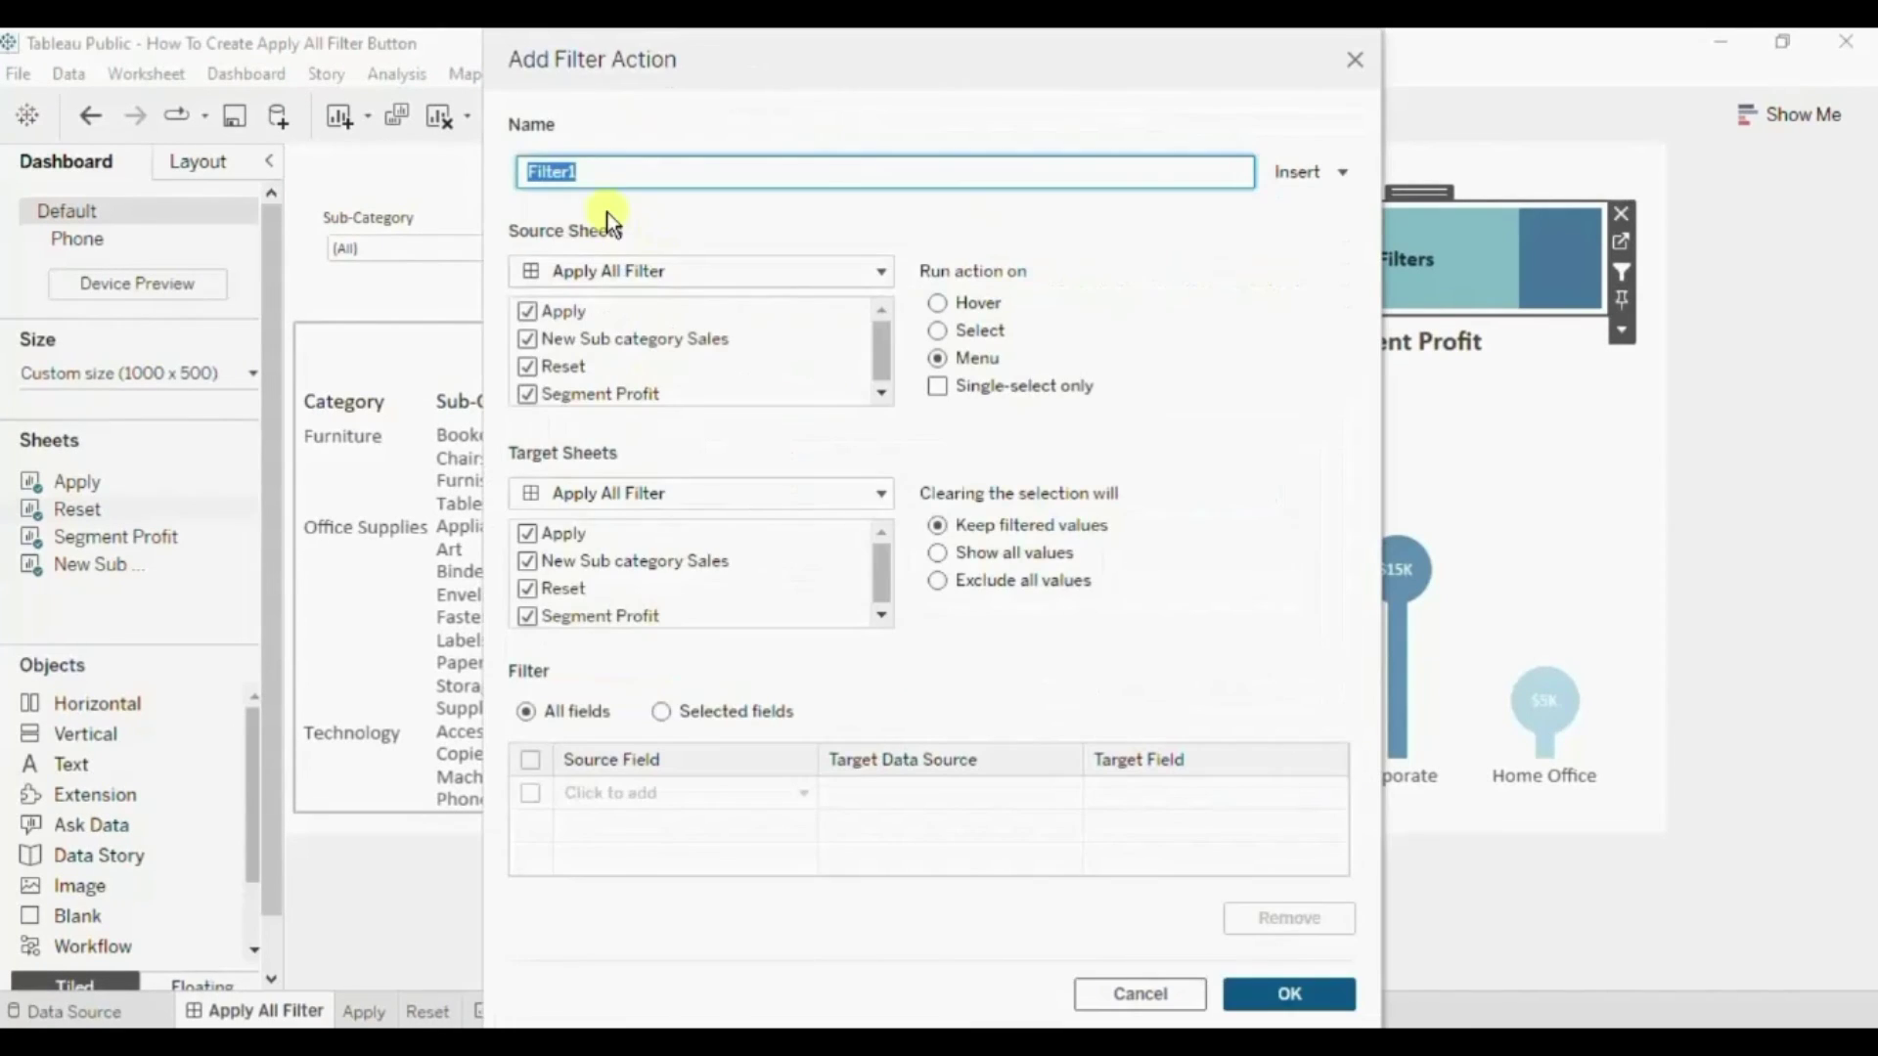
{"action": "type", "text": "Remove reset highlight"}
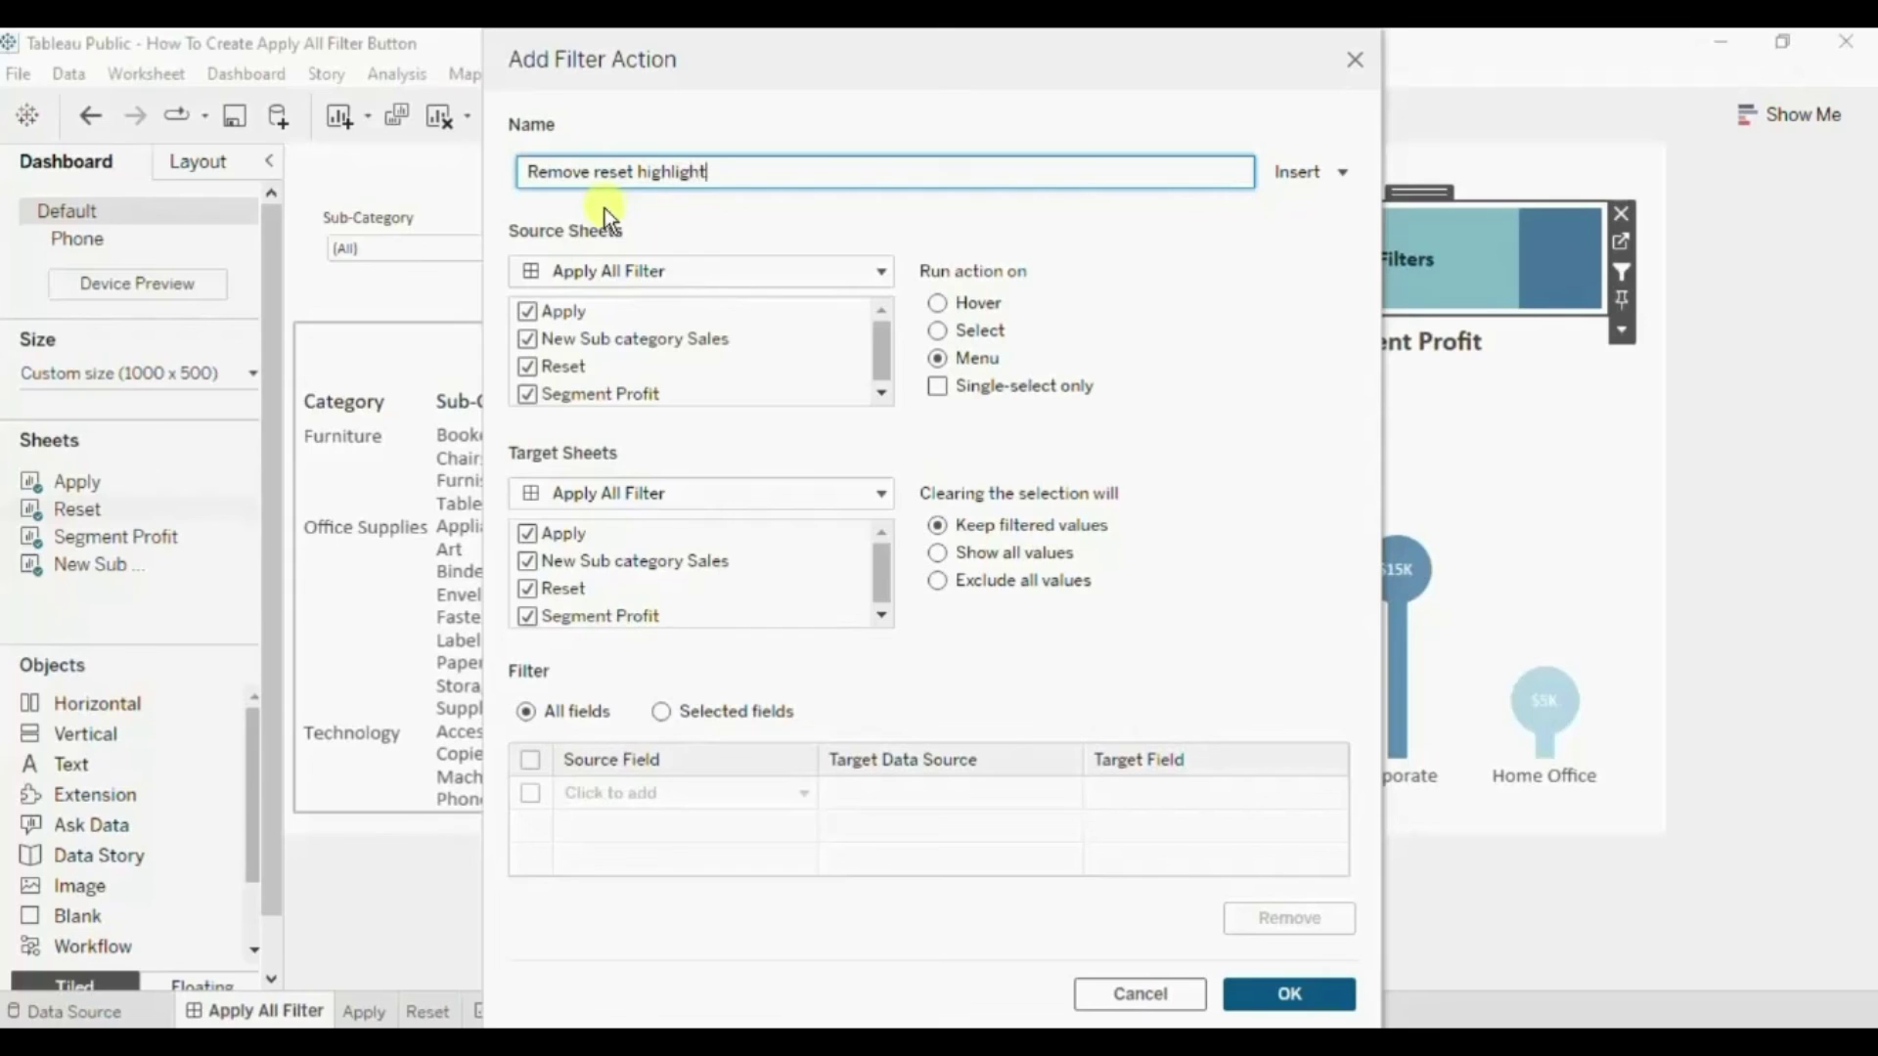
{"action": "left_click", "coordinate": [529, 312]}
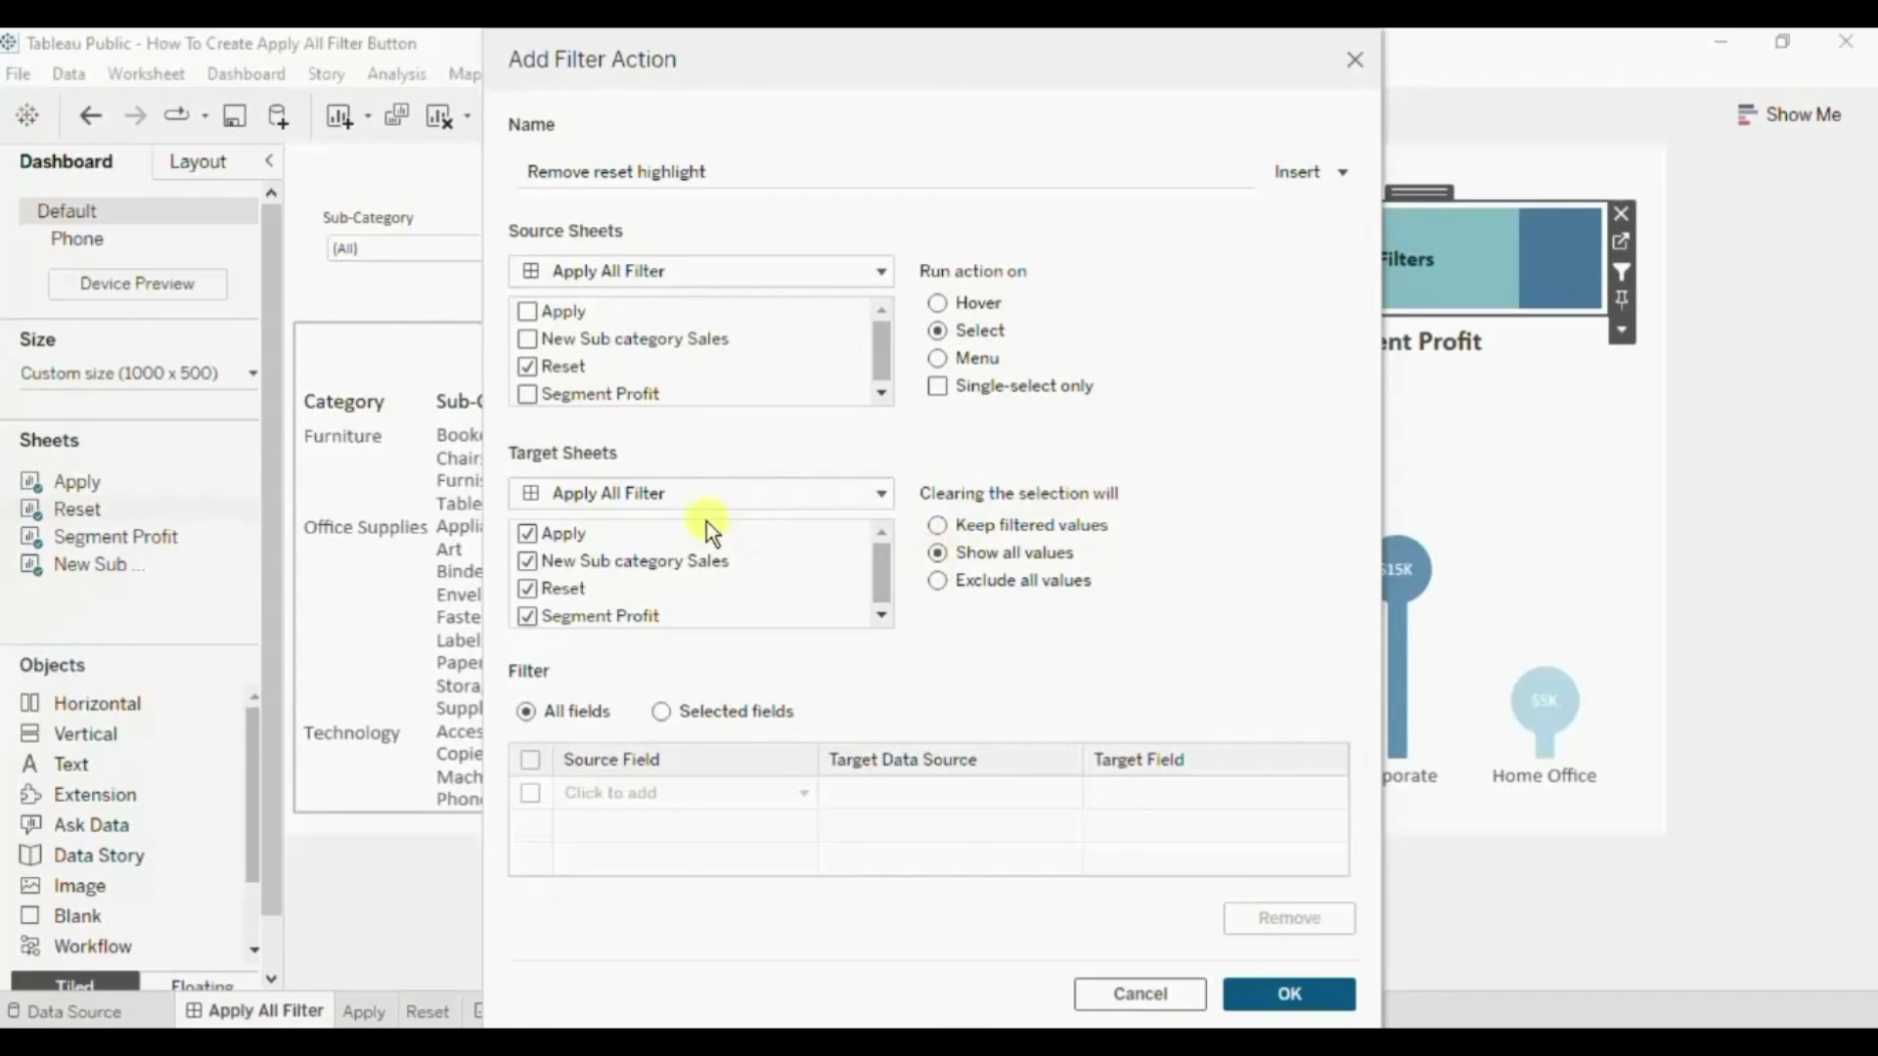
{"action": "left_click", "coordinate": [614, 489]}
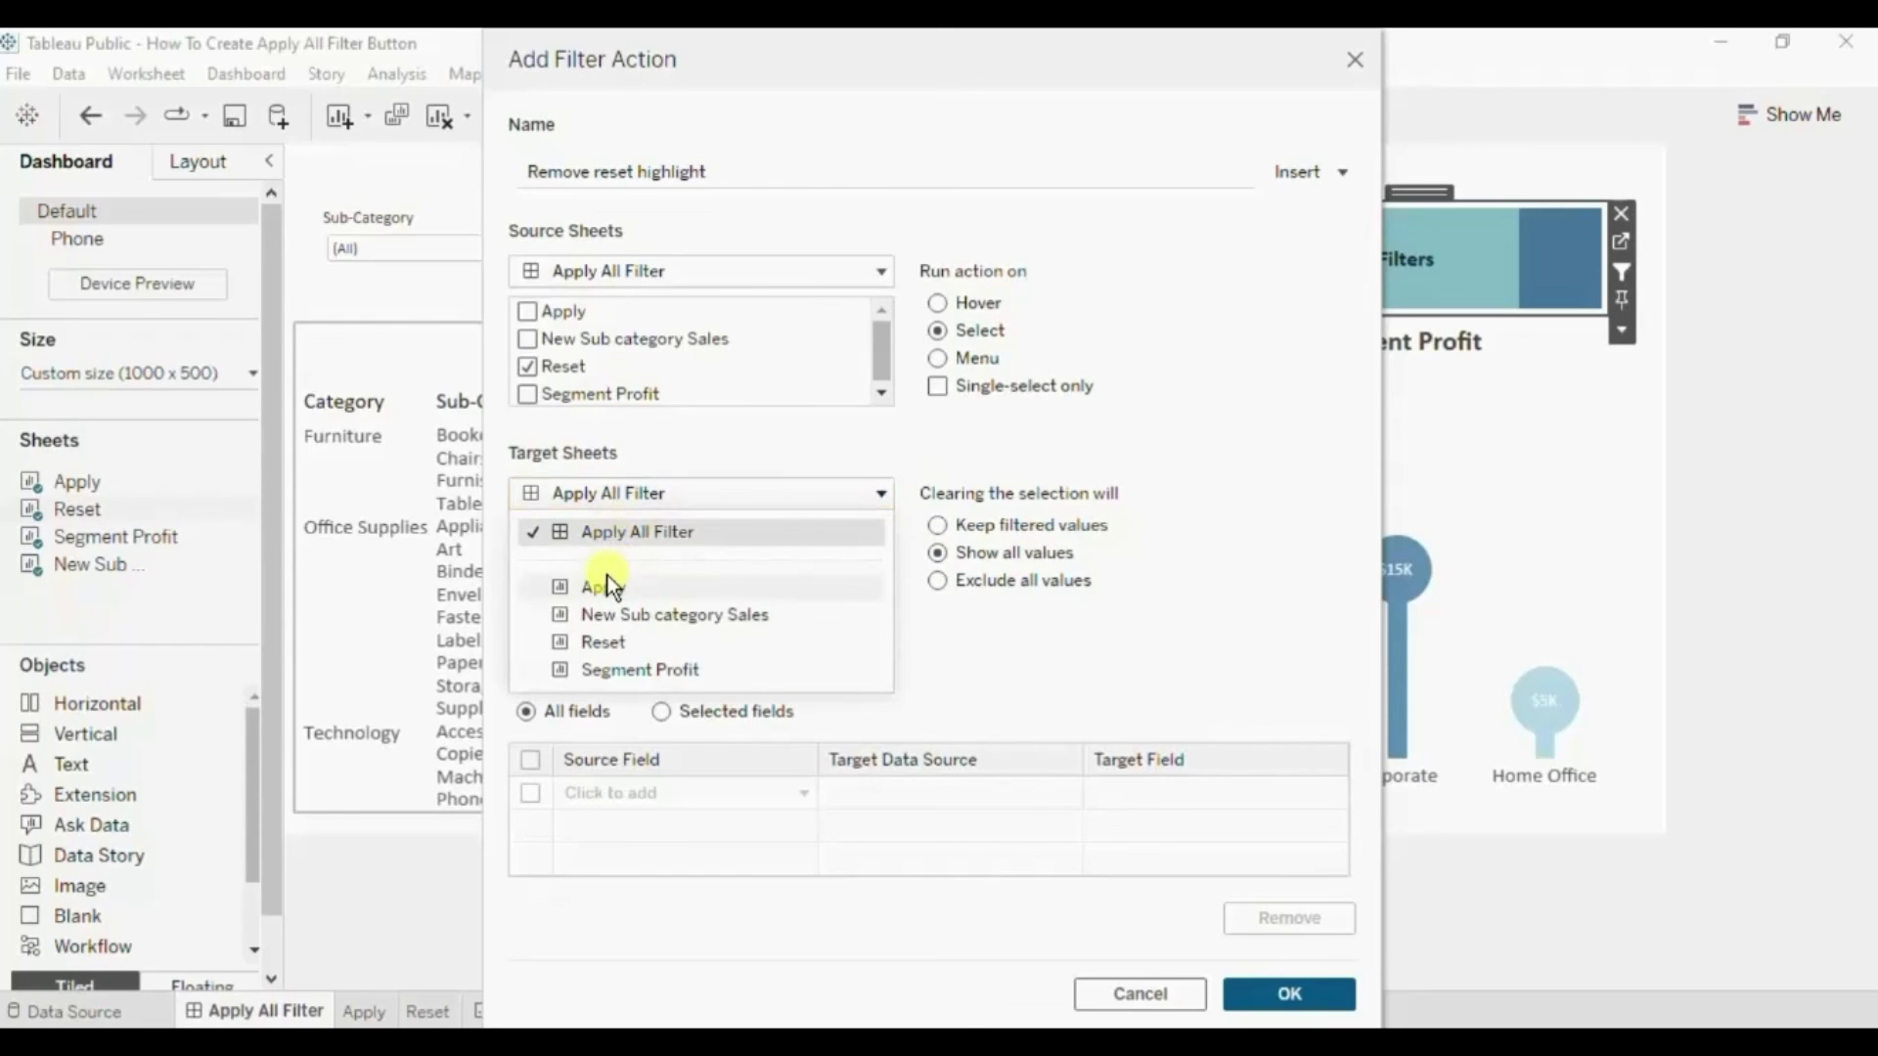
{"action": "left_click", "coordinate": [600, 642]}
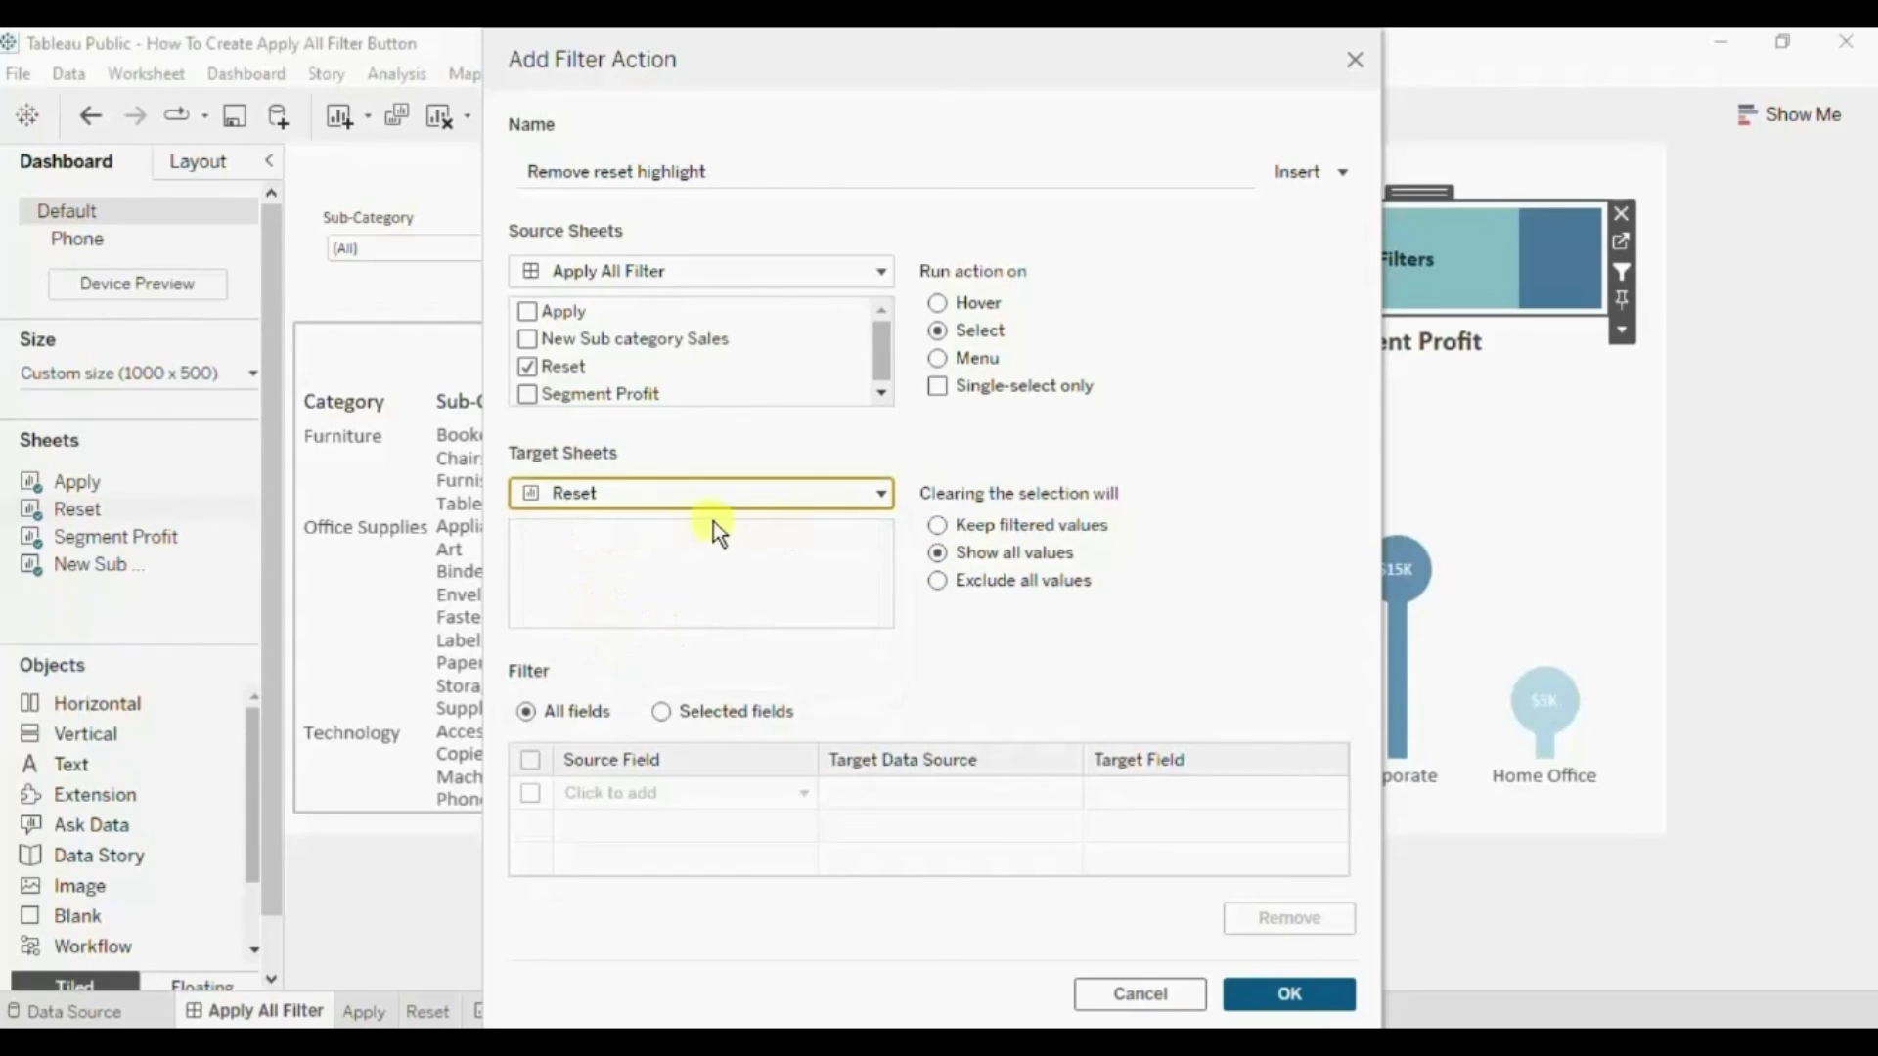
Limit the Remove reset highlight action to selected fields, mapping source field True to target field False, and save the dashboard actions.
{"action": "left_click", "coordinate": [665, 711]}
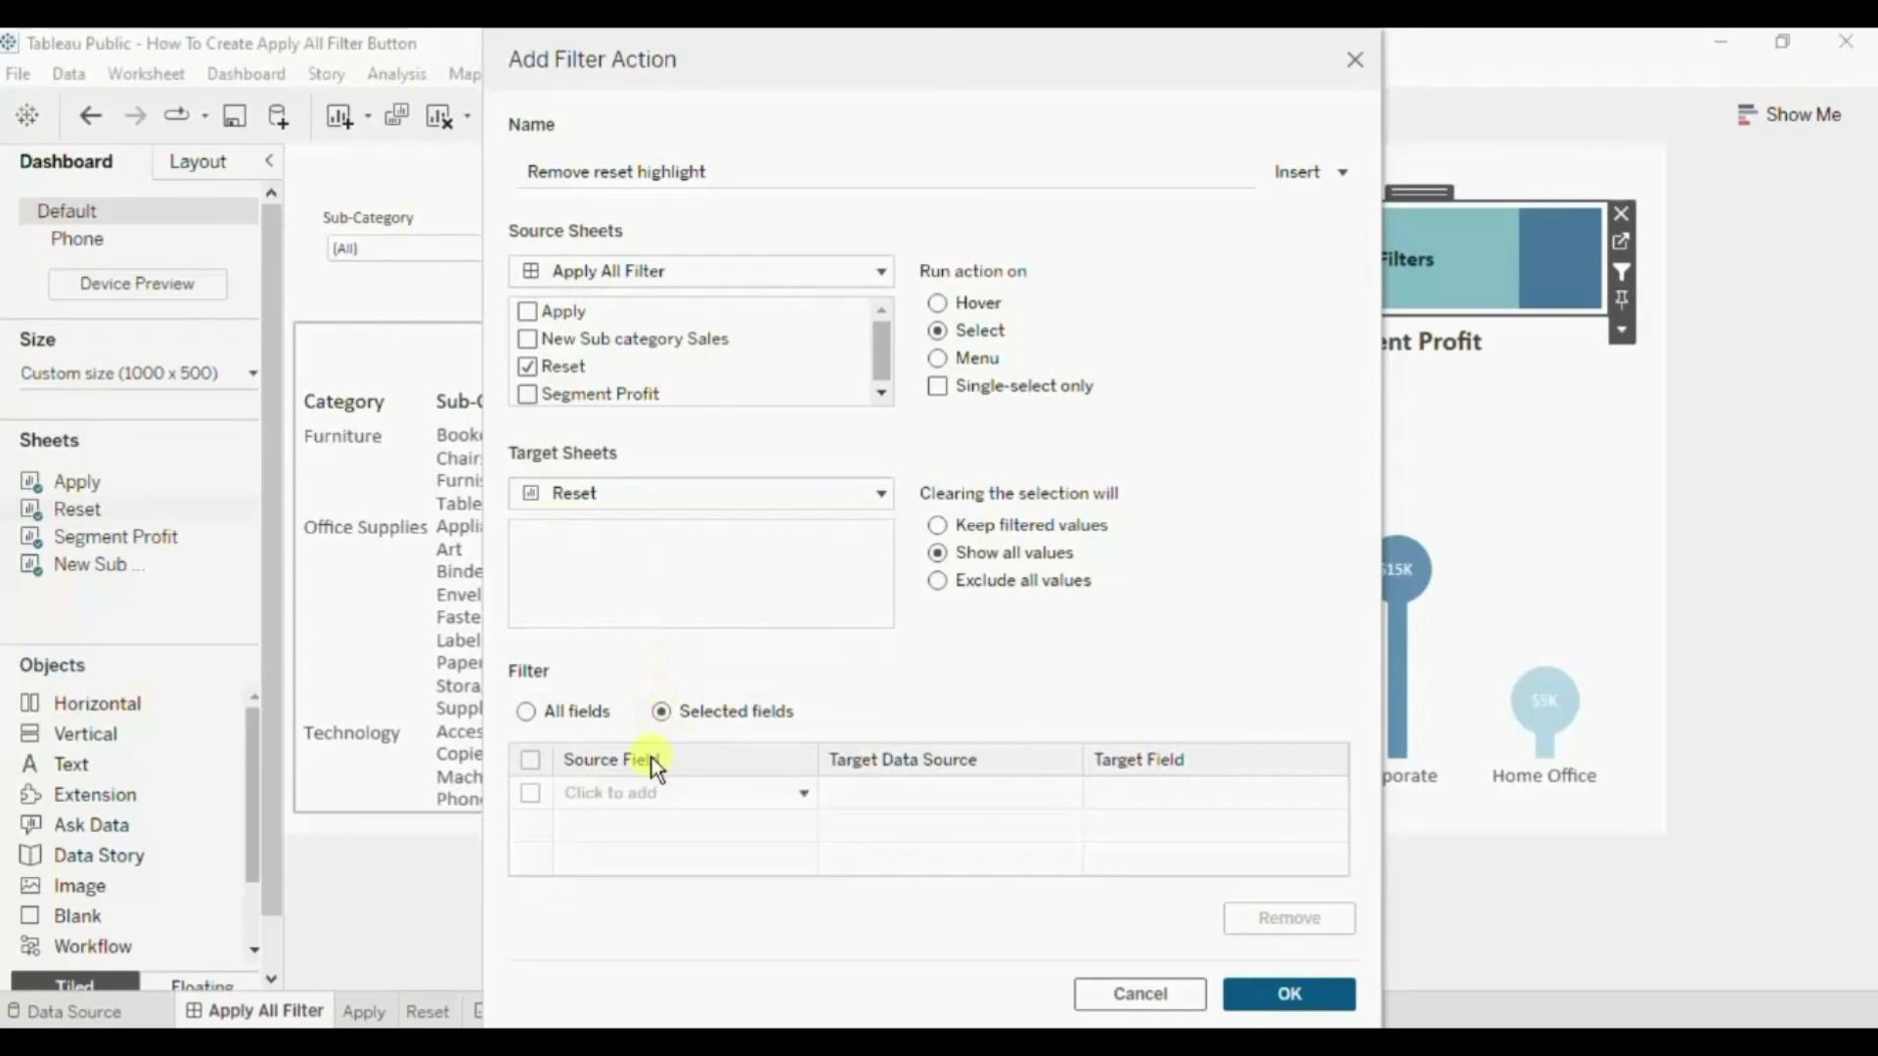
{"action": "left_click", "coordinate": [644, 798]}
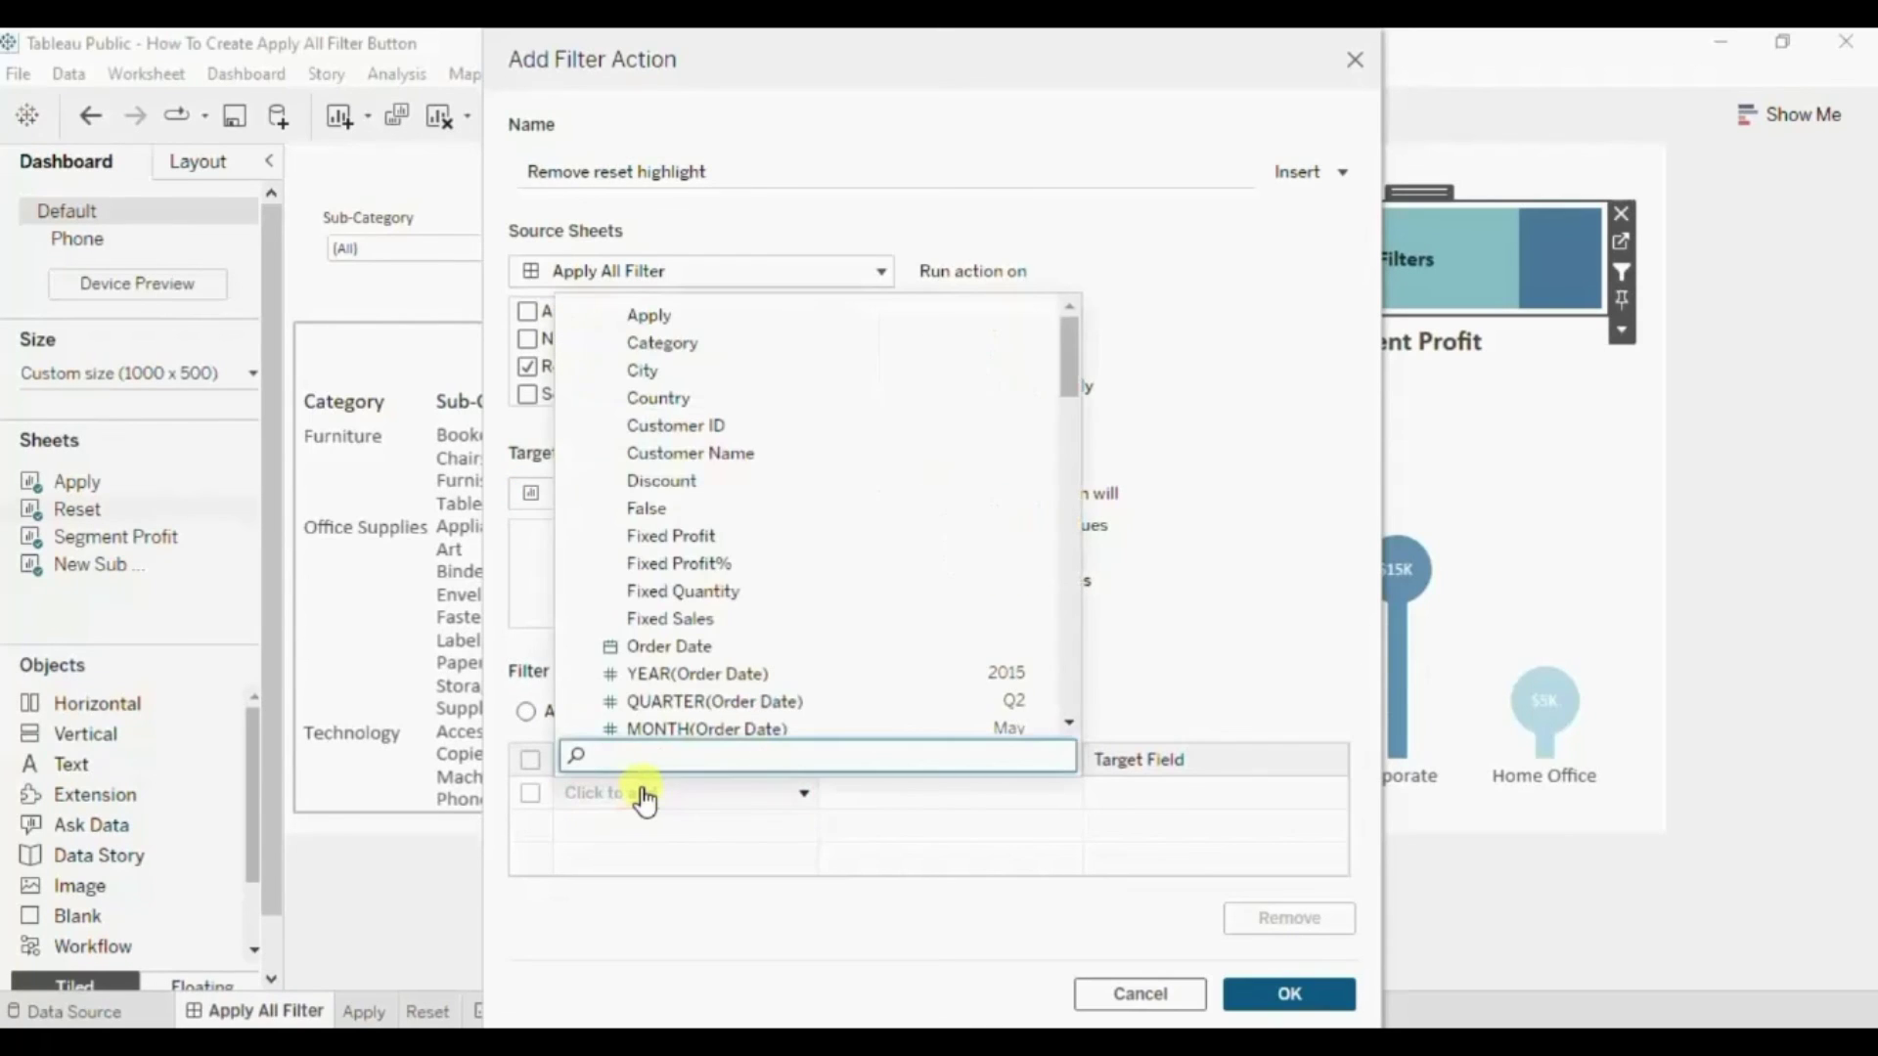
{"action": "type", "text": "tru"}
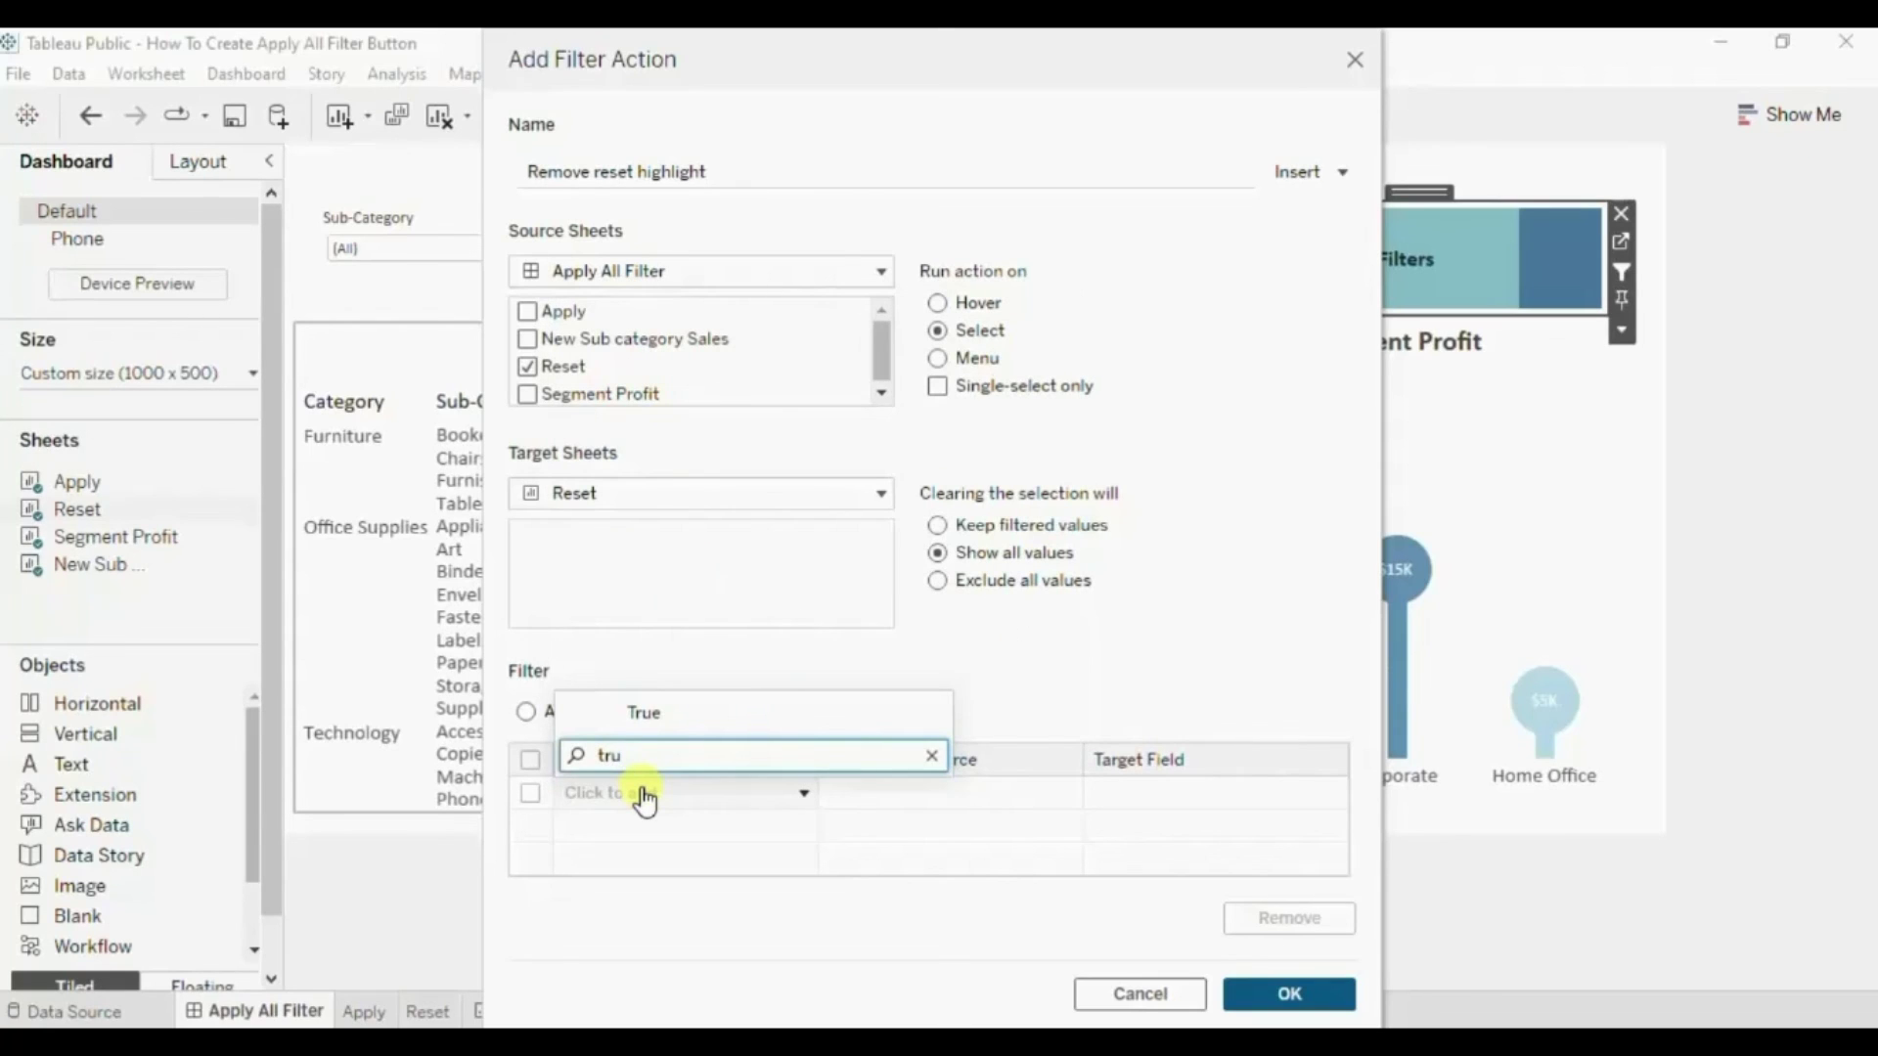
{"action": "left_click", "coordinate": [647, 718]}
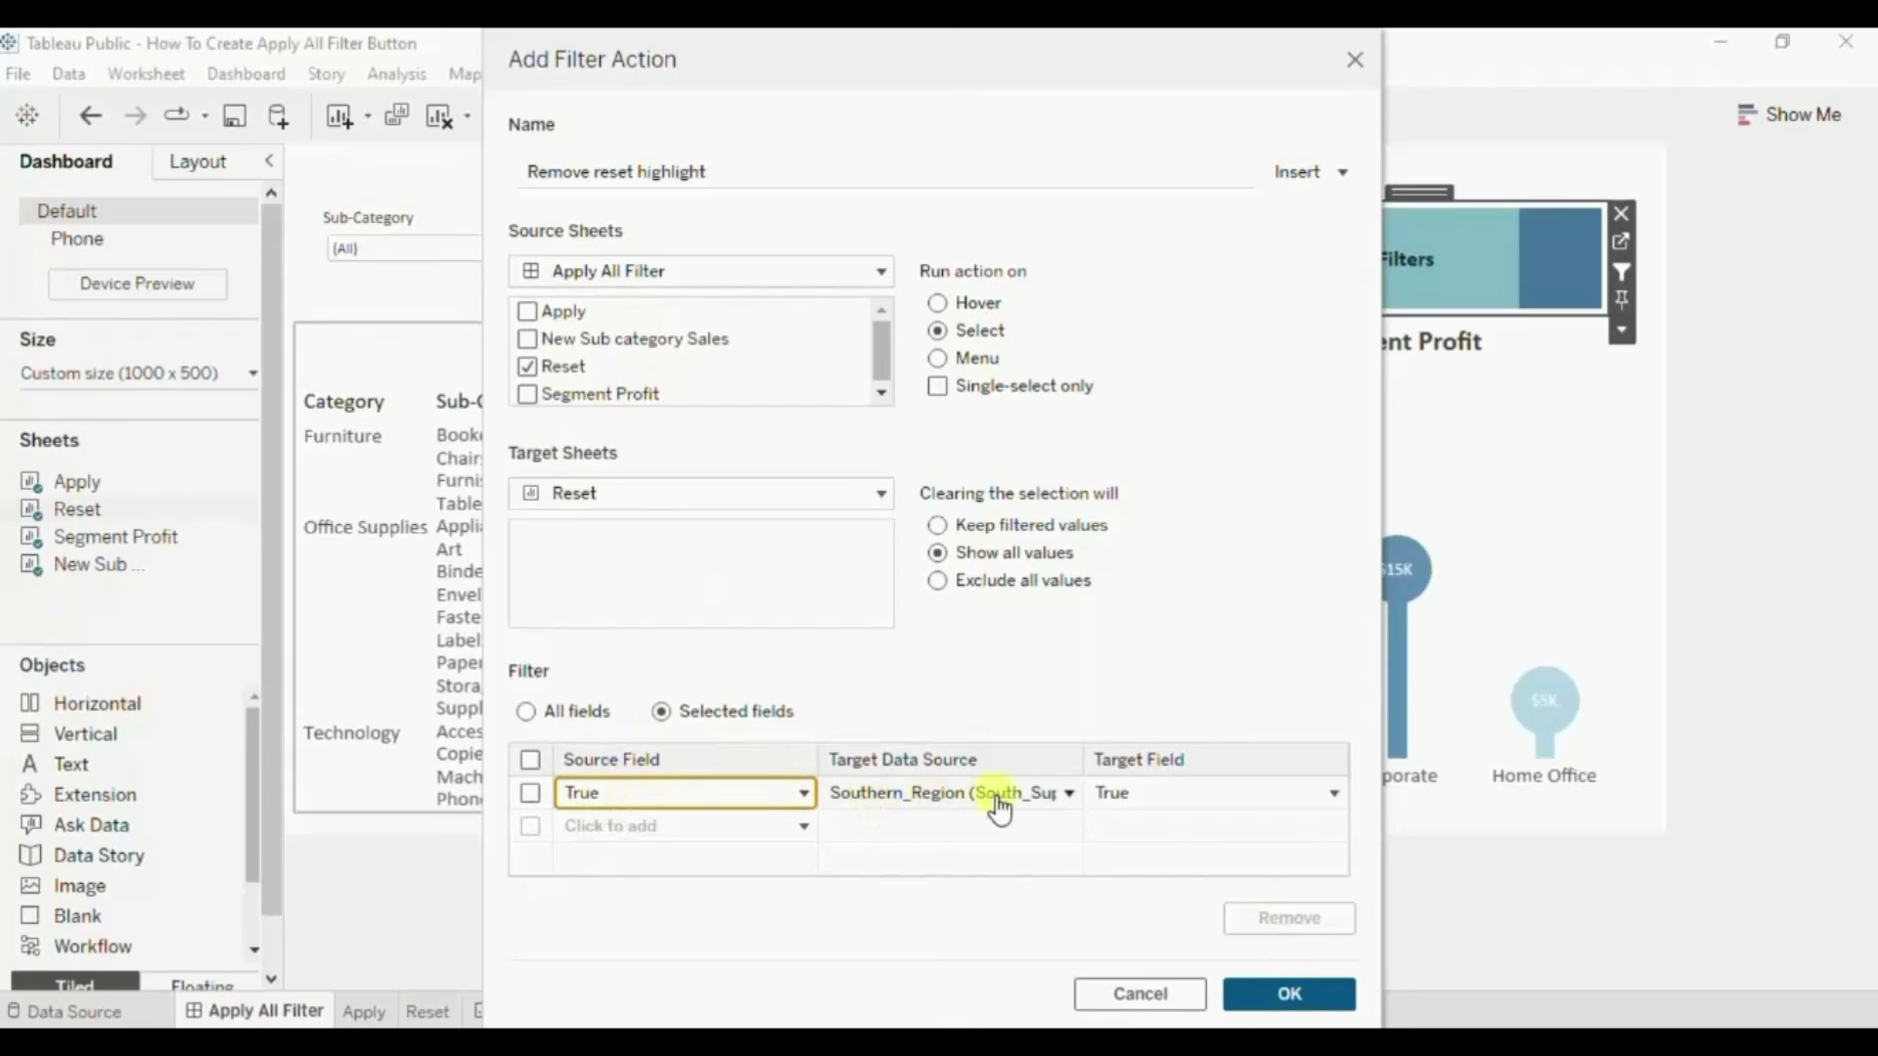
{"action": "left_click", "coordinate": [1156, 797]}
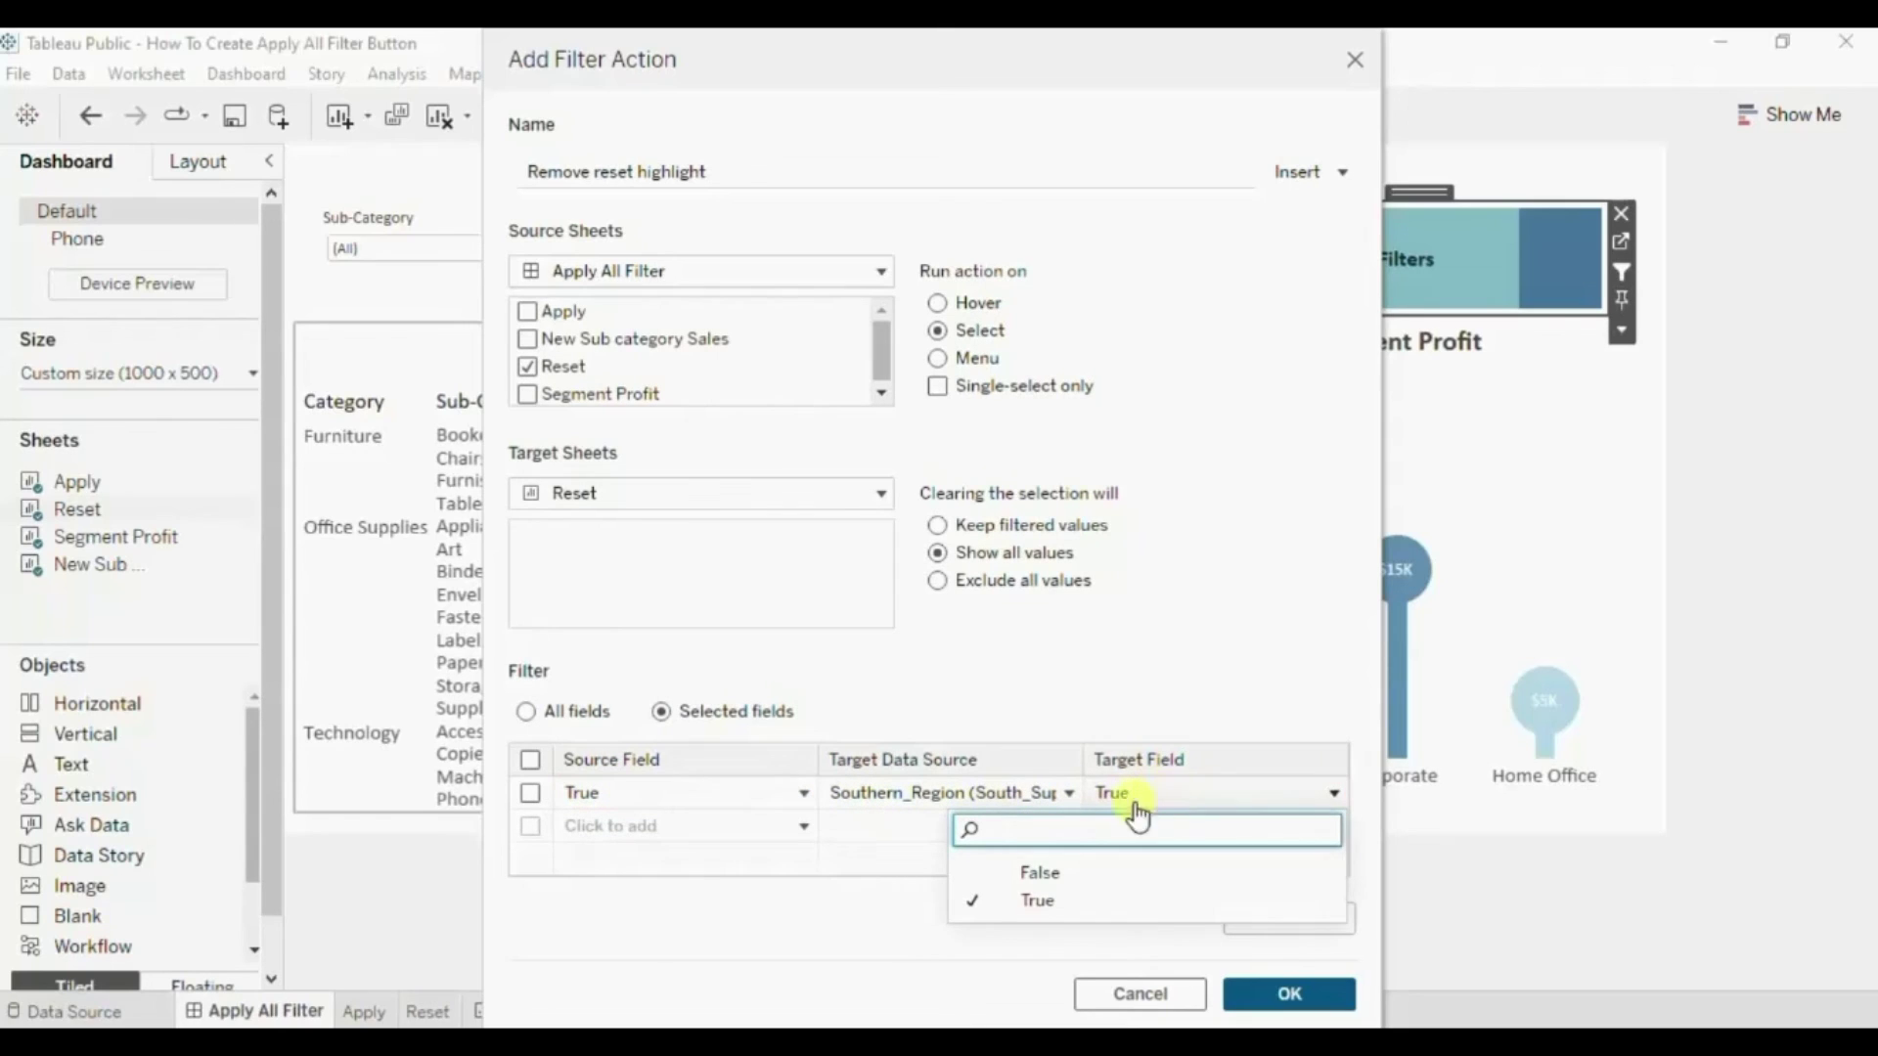
{"action": "left_click", "coordinate": [1024, 870]}
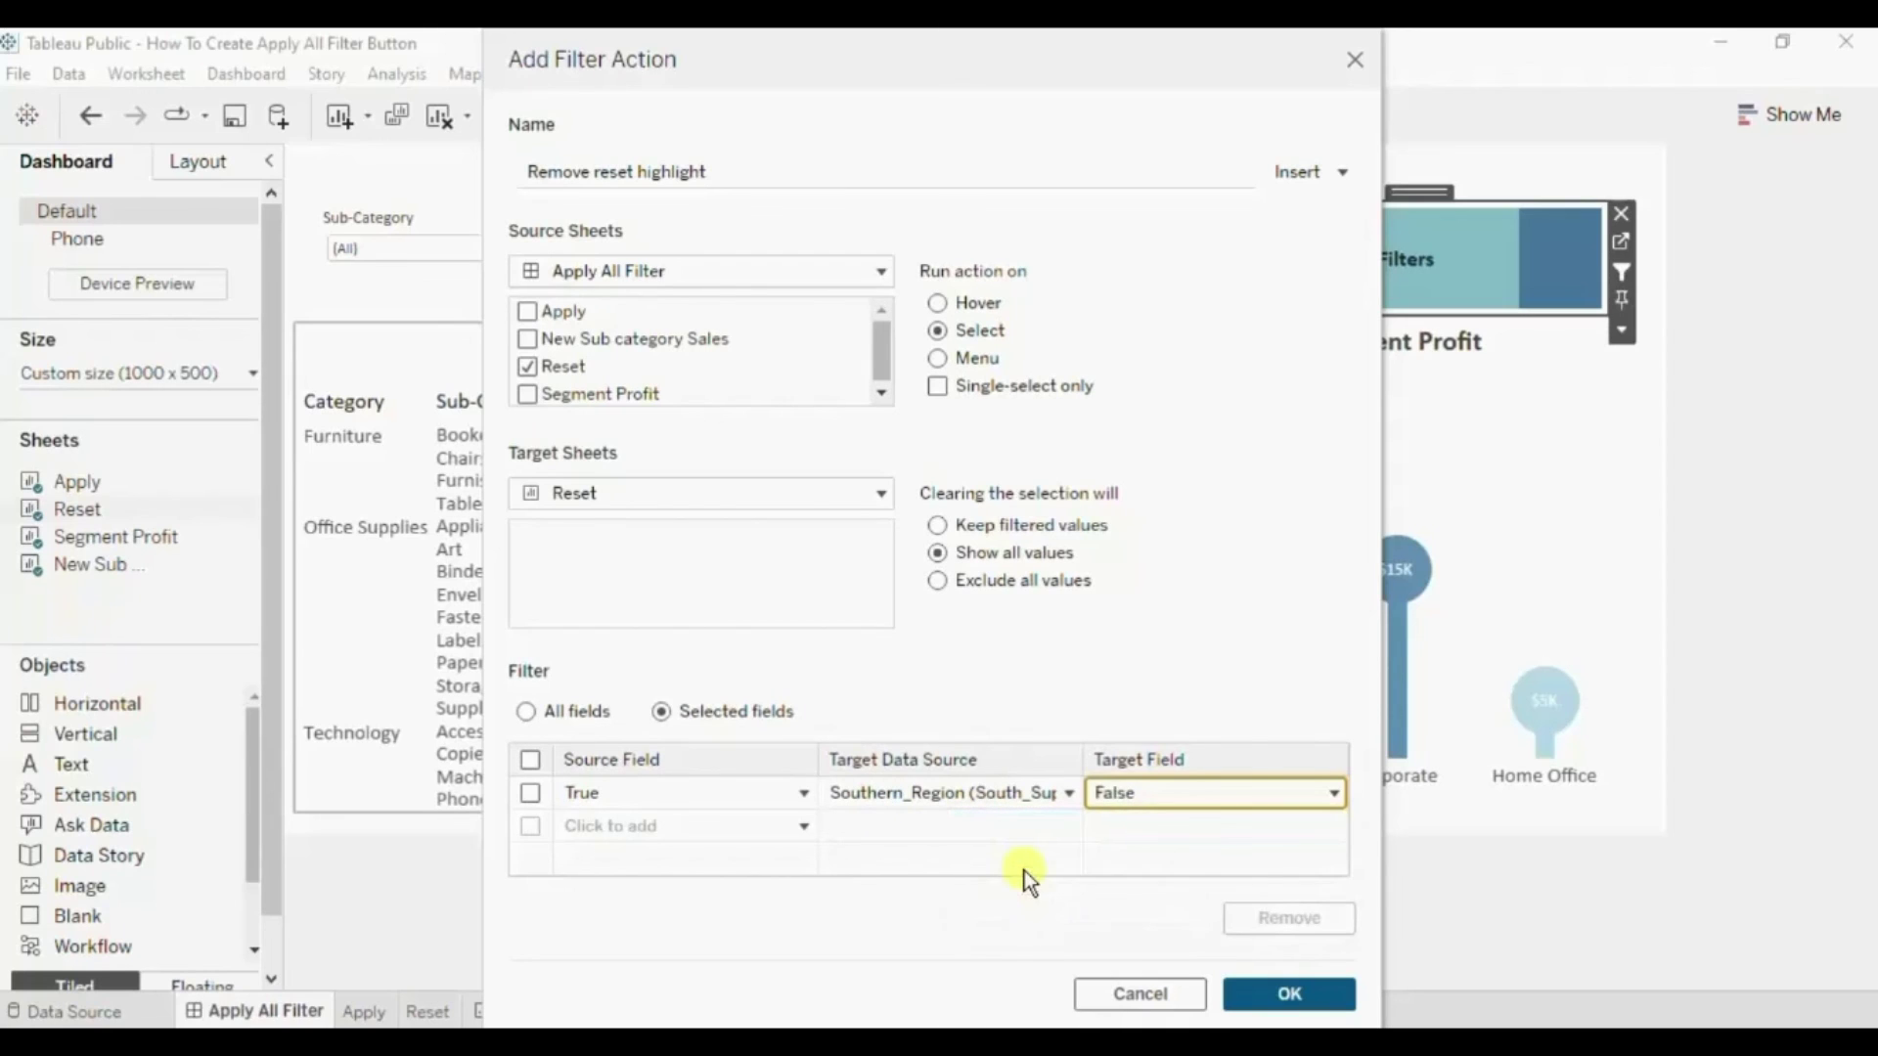
{"action": "left_click", "coordinate": [1254, 993]}
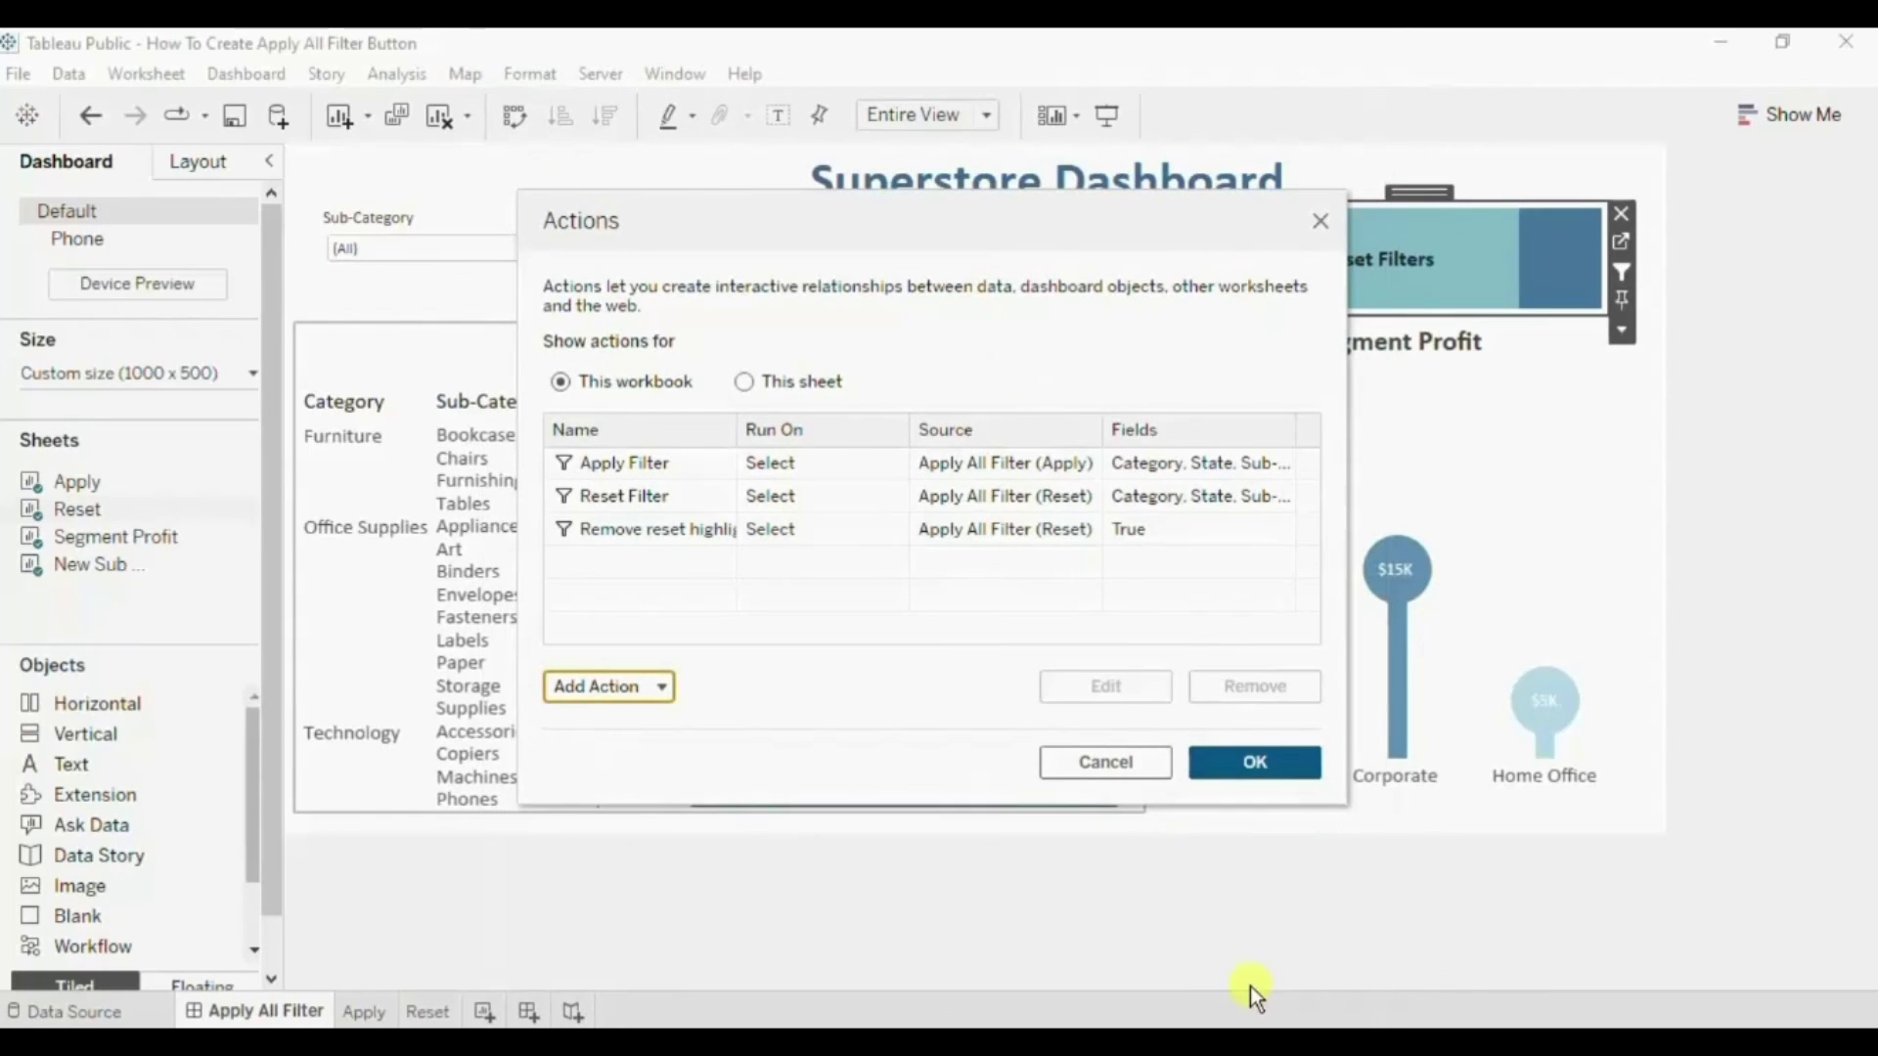
{"action": "left_click", "coordinate": [1261, 776]}
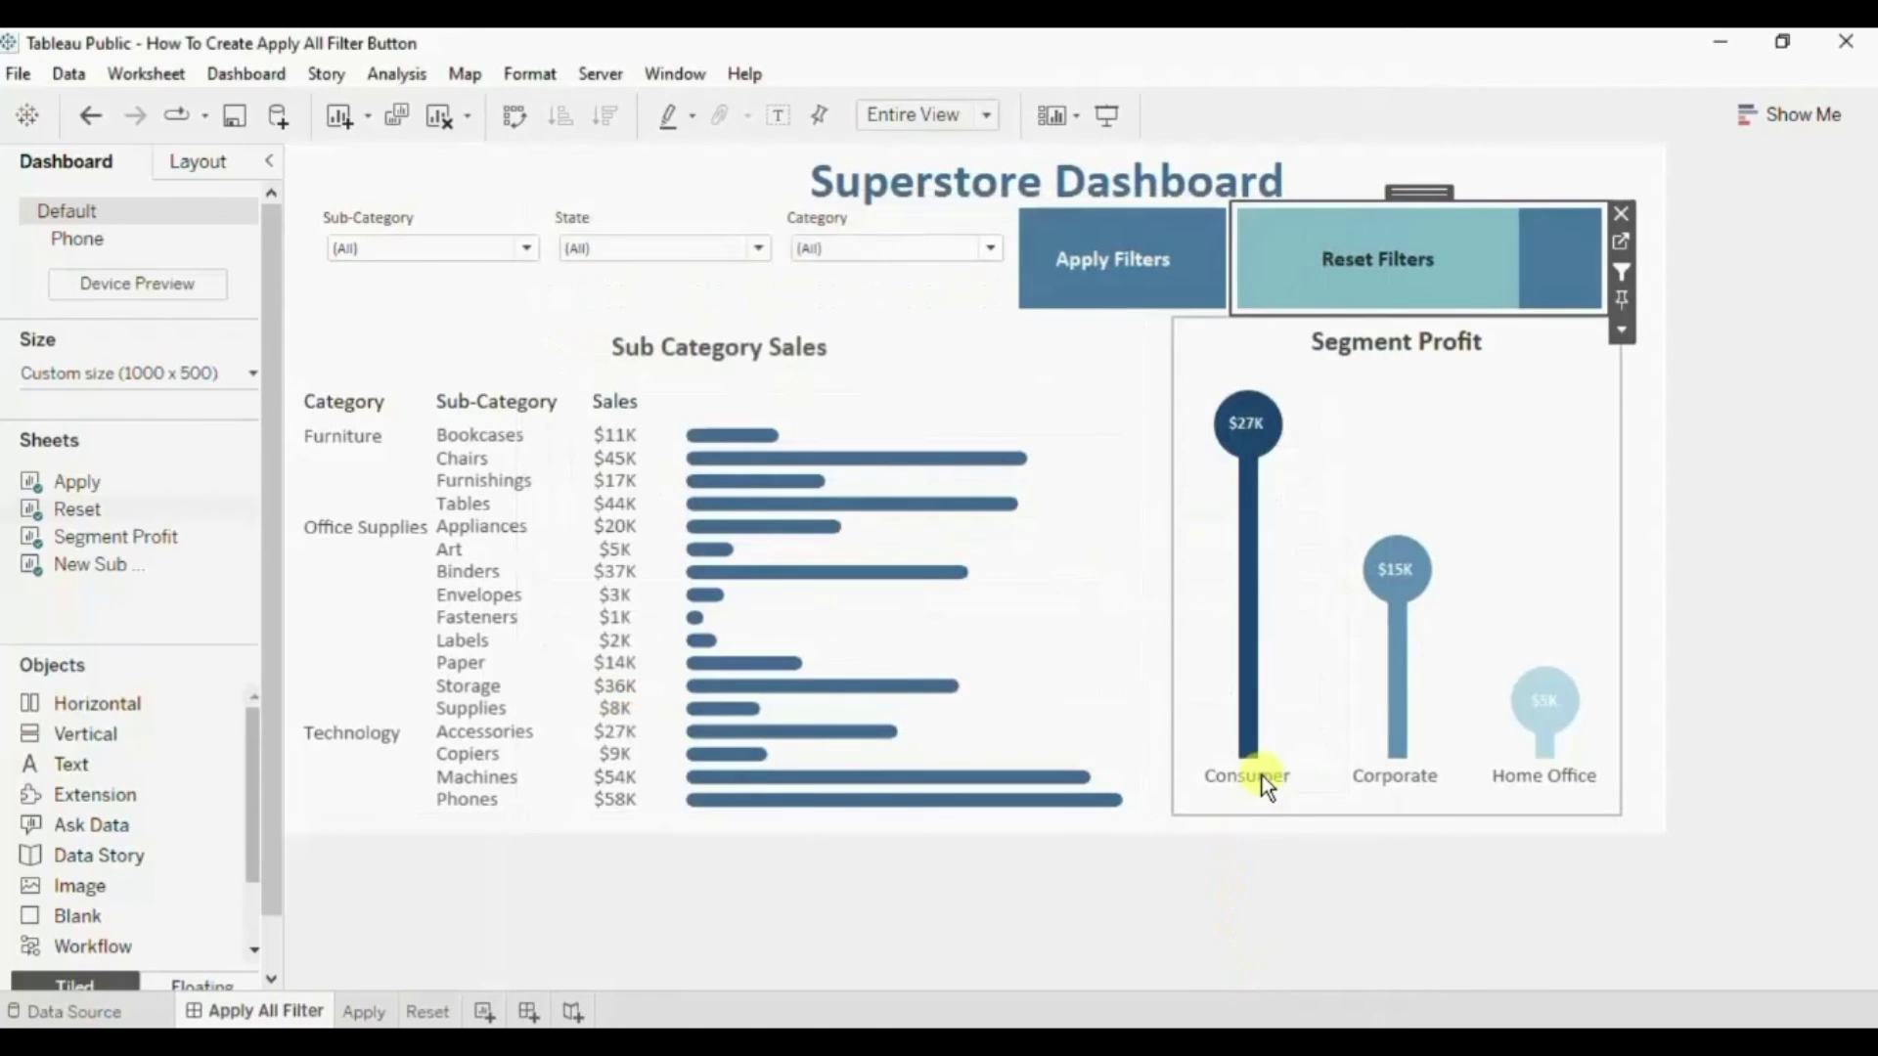
Test the Reset Filters and Apply Filters buttons on the dashboard to check their highlighting.
{"action": "left_click", "coordinate": [1318, 285]}
{"action": "left_click", "coordinate": [1062, 250]}
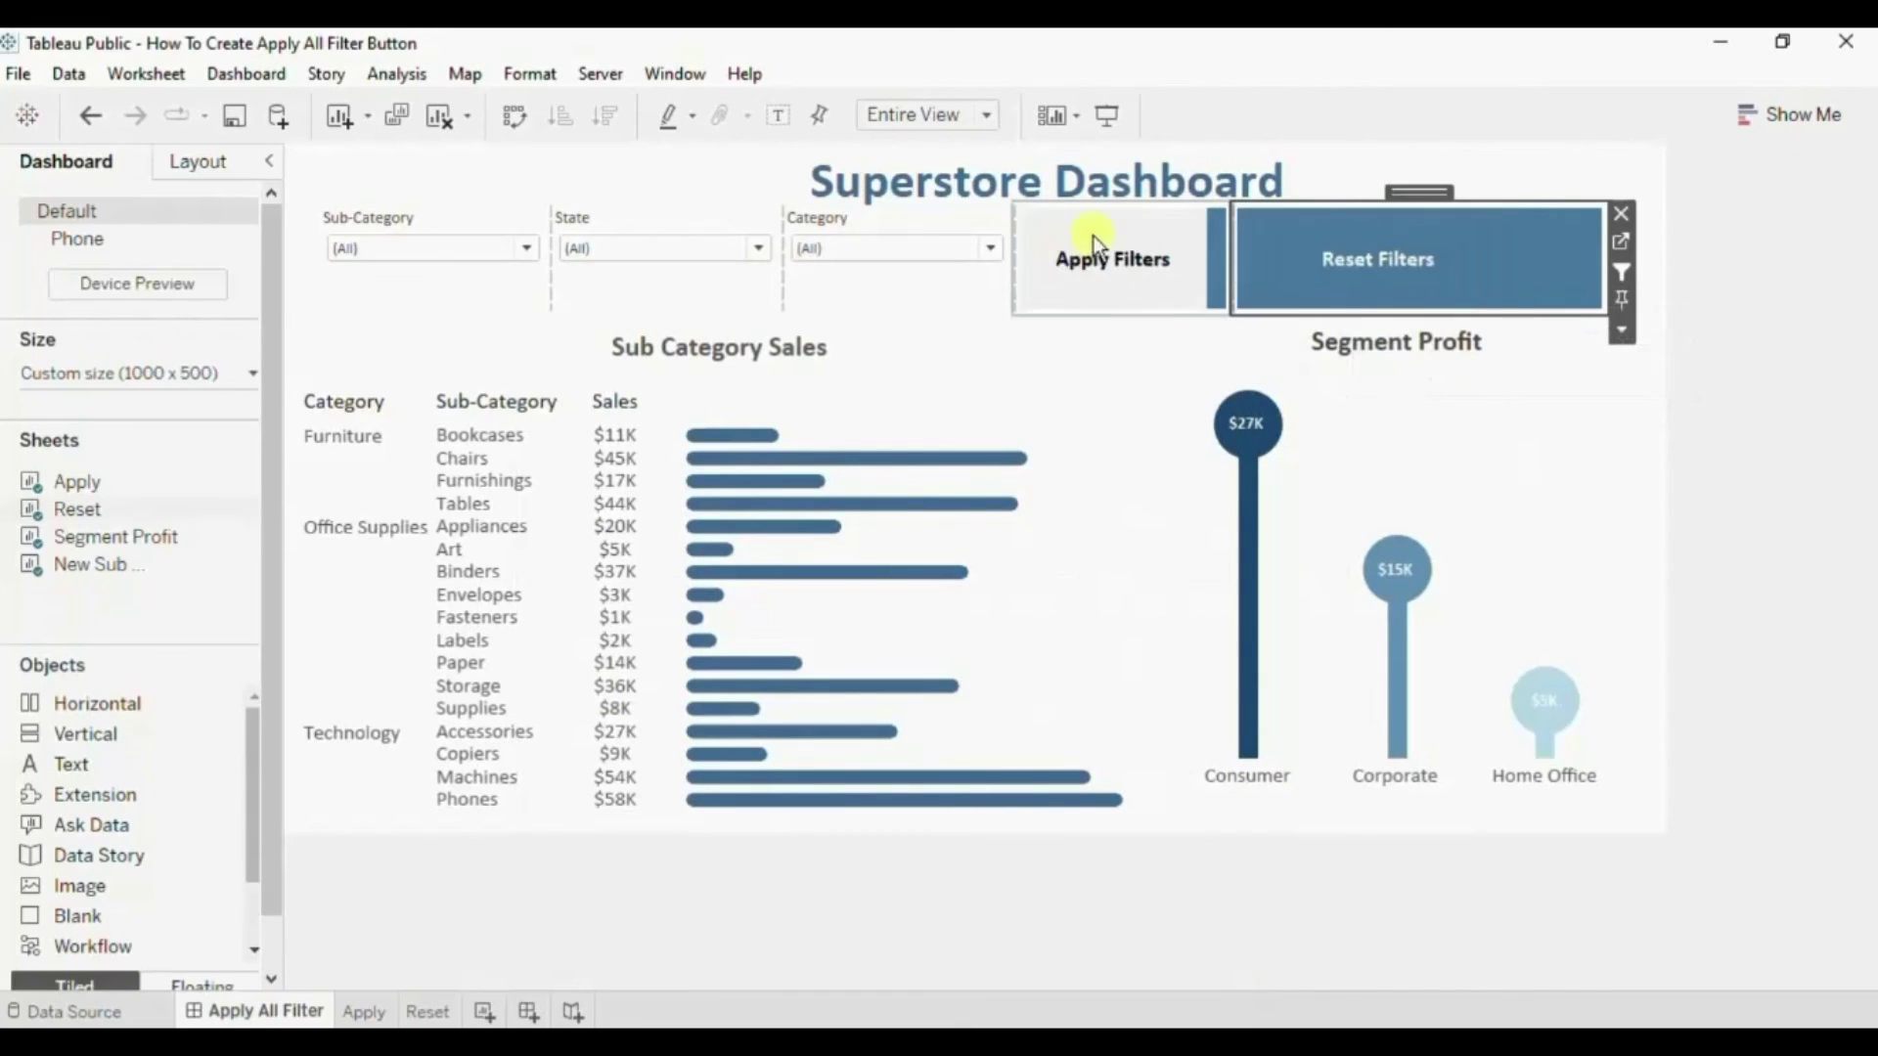
{"action": "left_click", "coordinate": [859, 270]}
{"action": "left_click", "coordinate": [661, 260]}
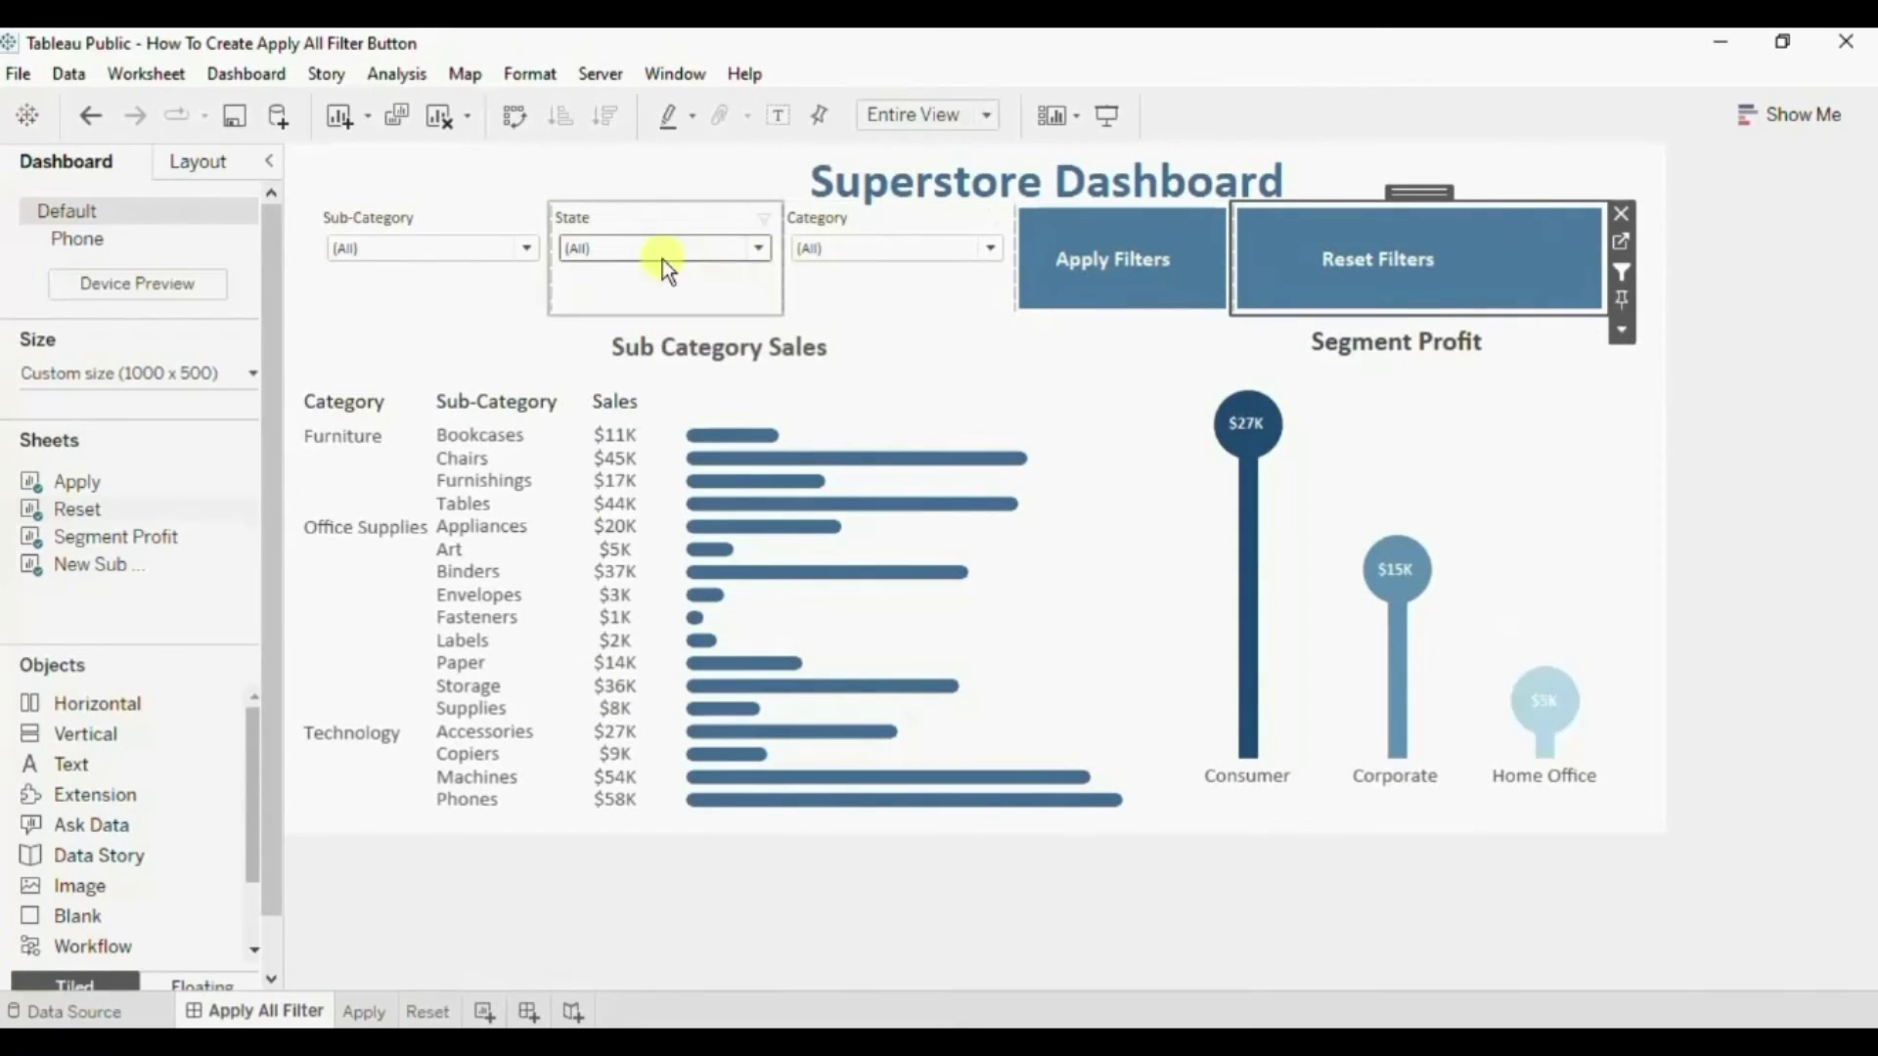
Test the buttons by applying a State filter that excludes Alabama, Arkansas and Florida and resetting it.
{"action": "left_click", "coordinate": [635, 242]}
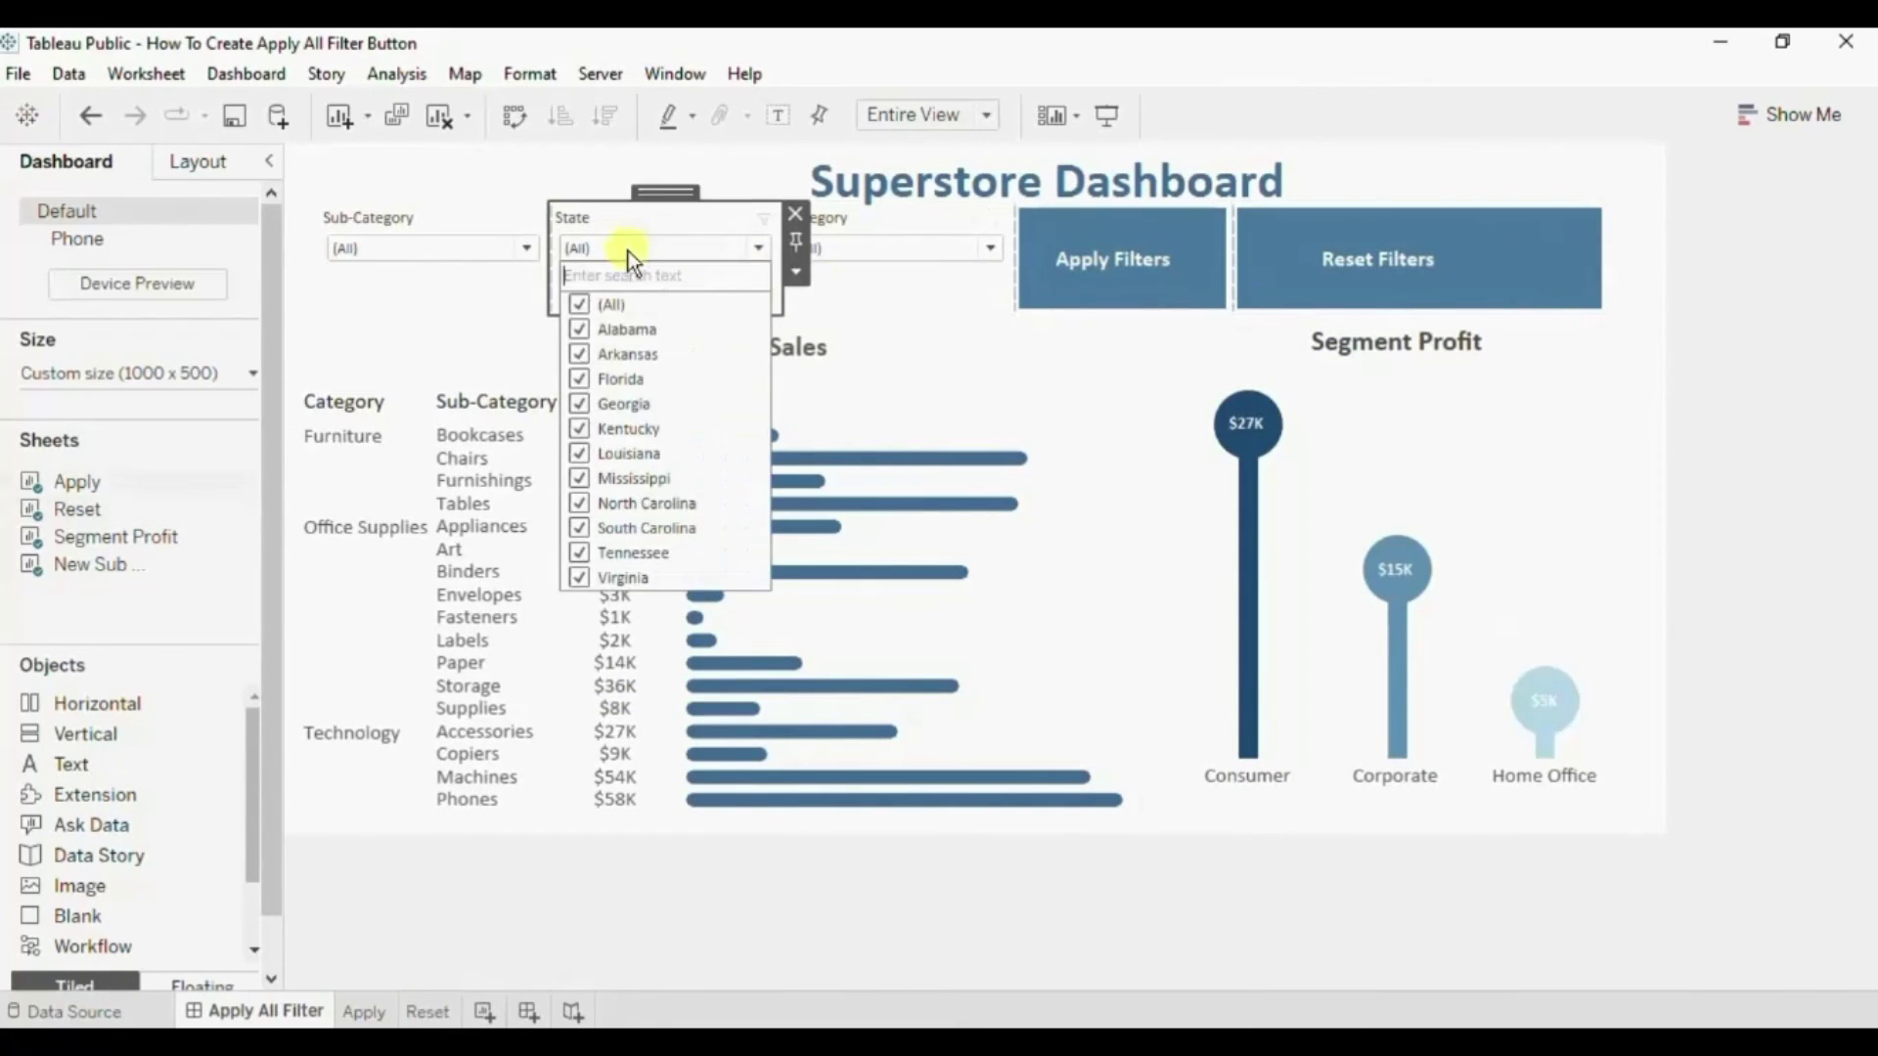
{"action": "left_click", "coordinate": [580, 338]}
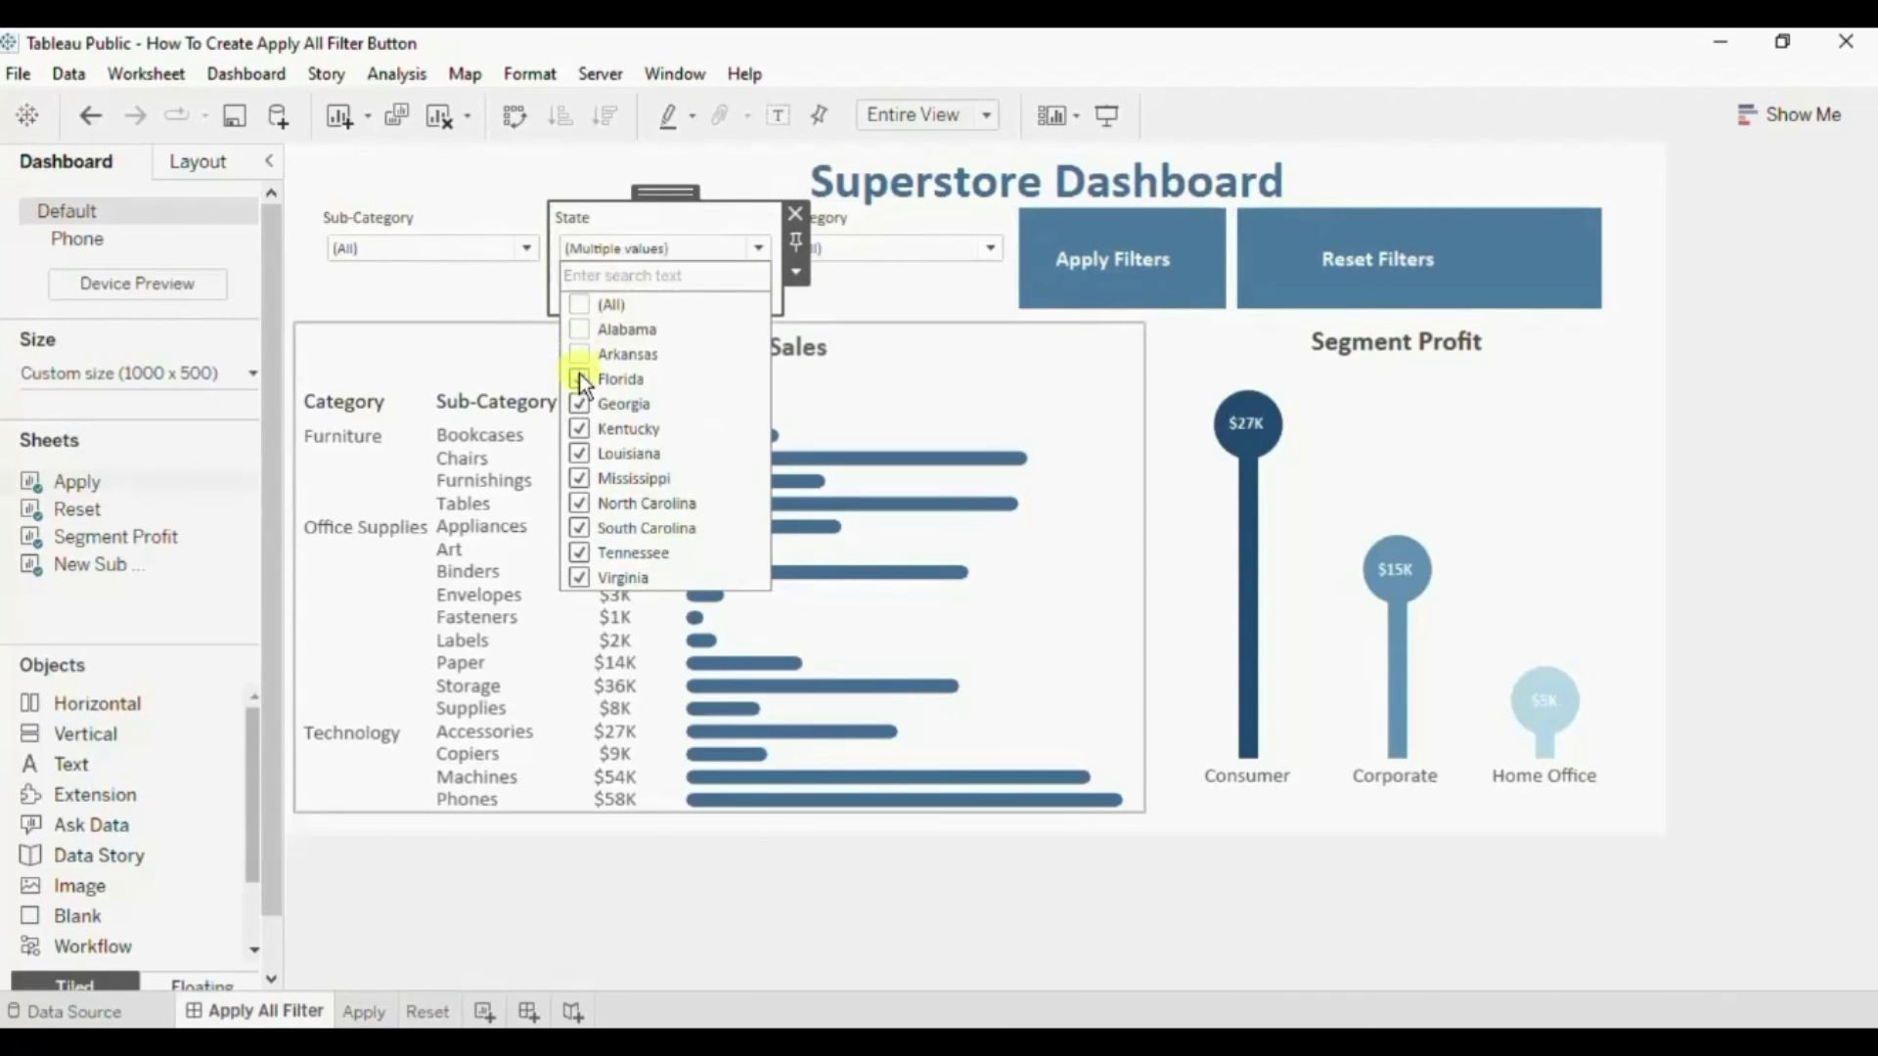
{"action": "left_click", "coordinate": [579, 379]}
{"action": "left_click", "coordinate": [1081, 238]}
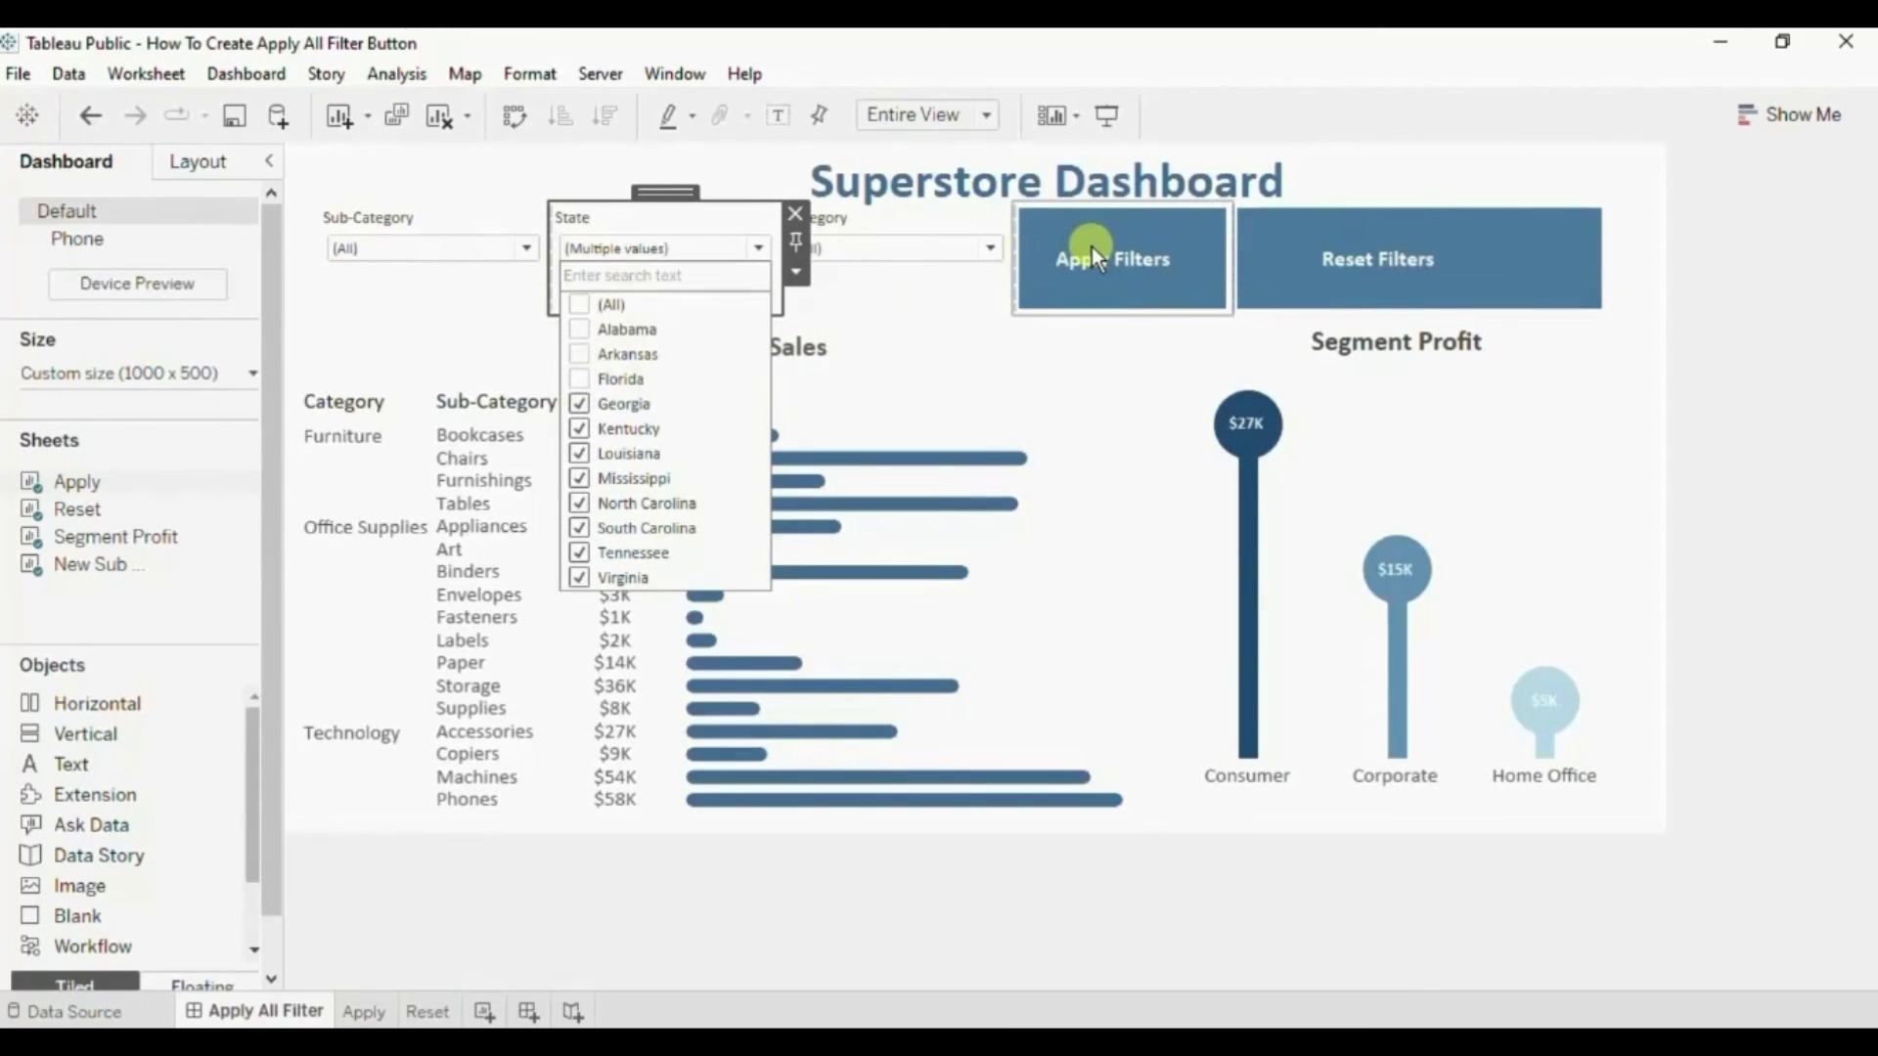
{"action": "left_click", "coordinate": [1091, 247]}
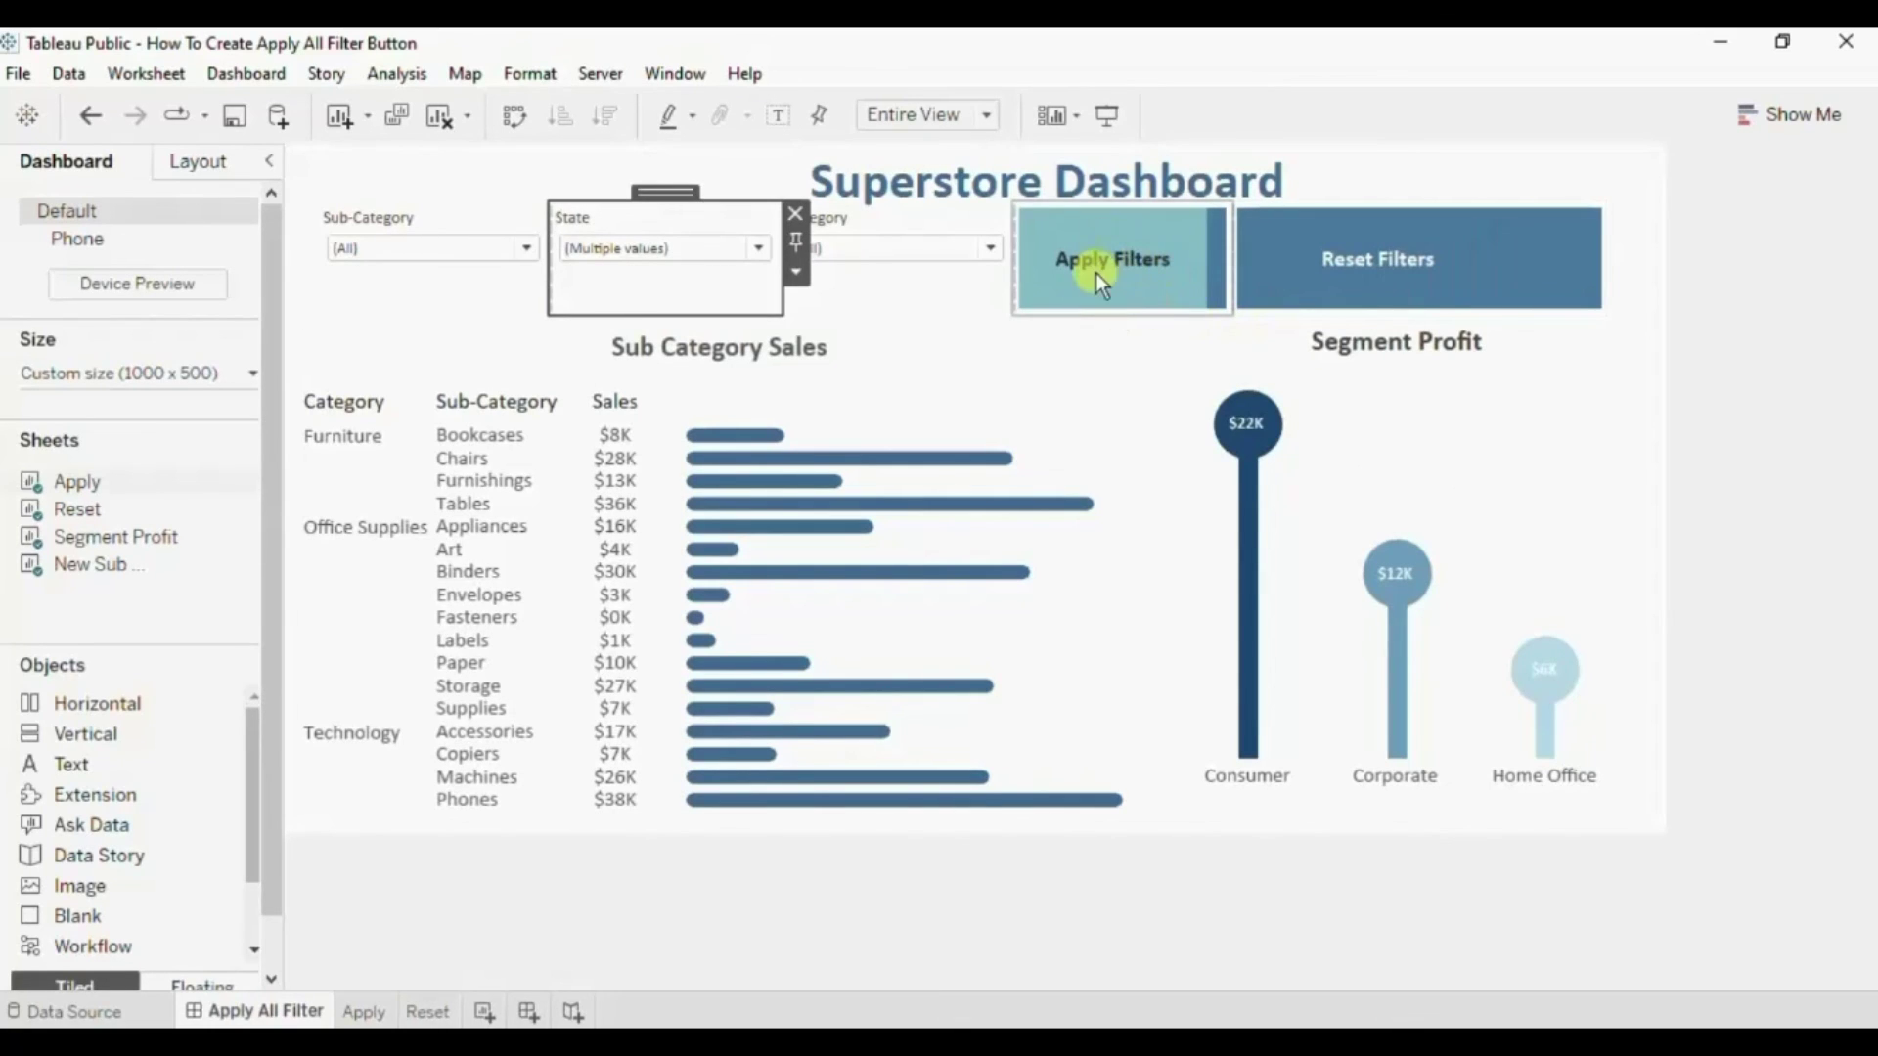
{"action": "left_click", "coordinate": [1356, 285]}
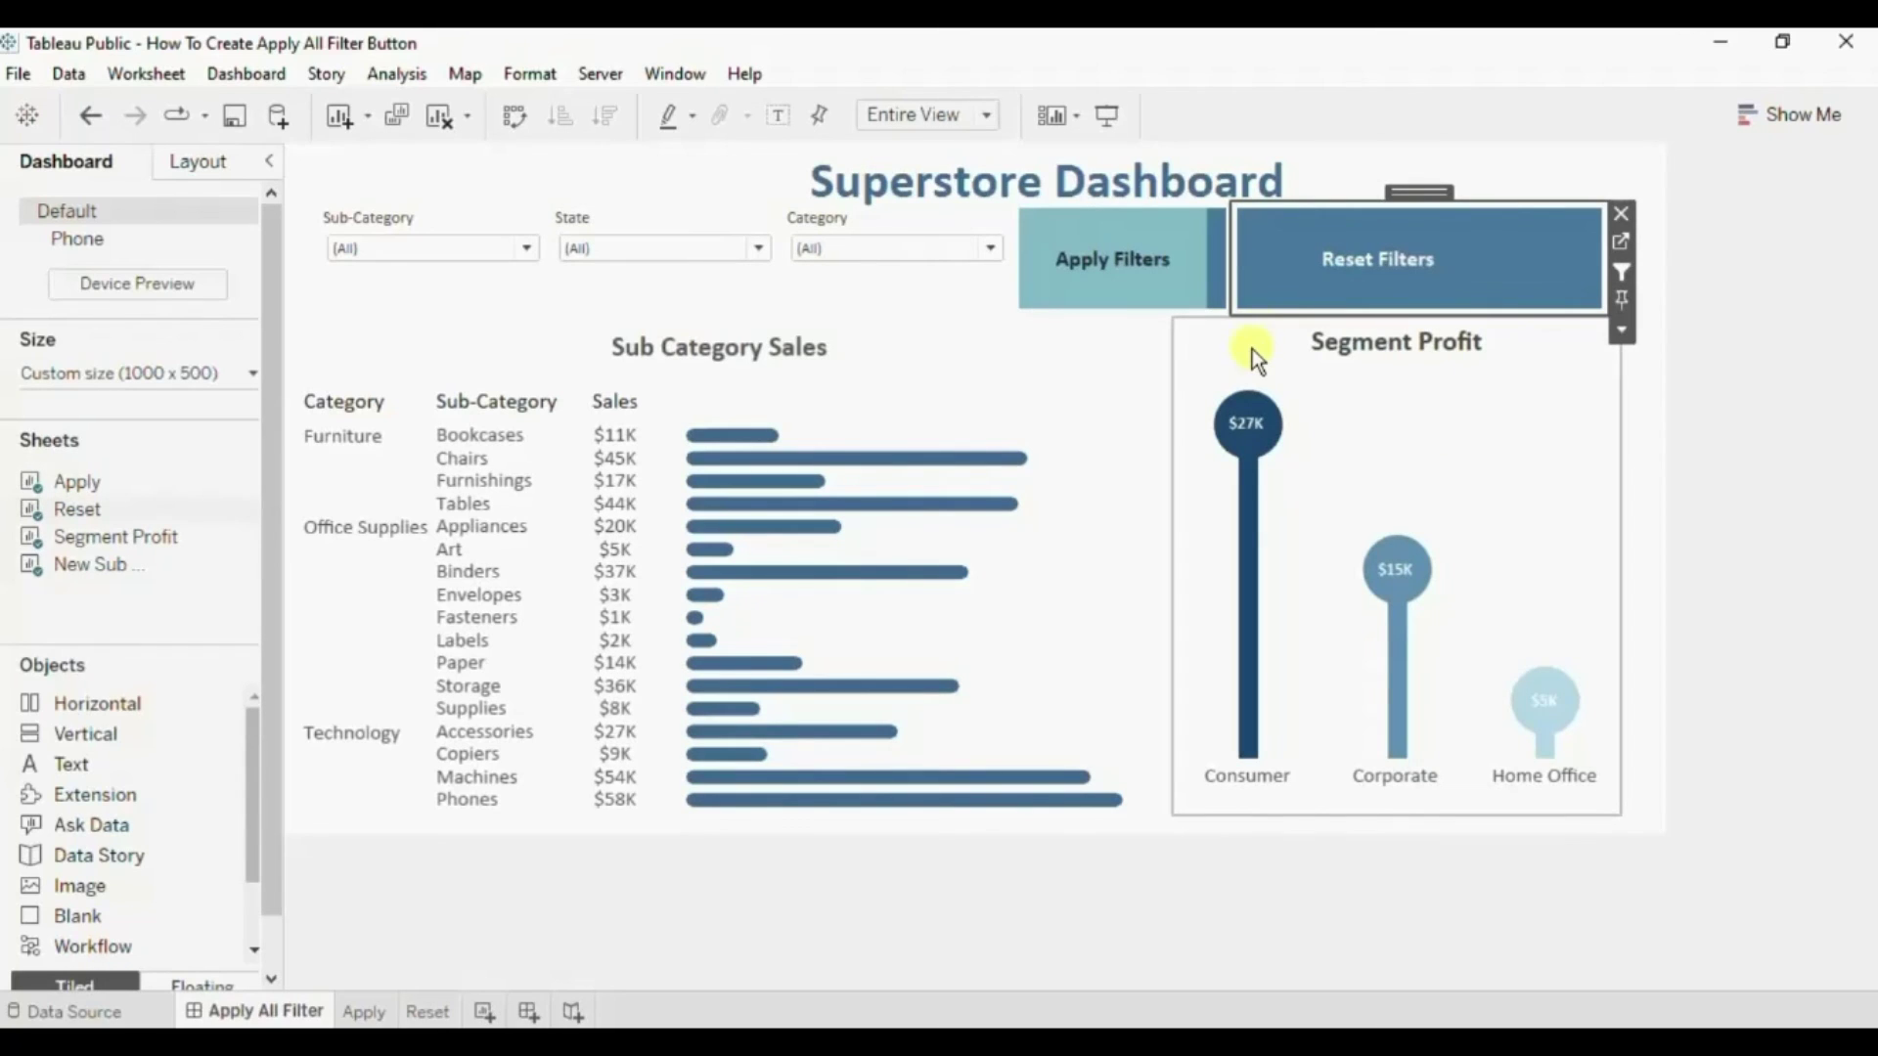
{"action": "left_click", "coordinate": [1334, 297]}
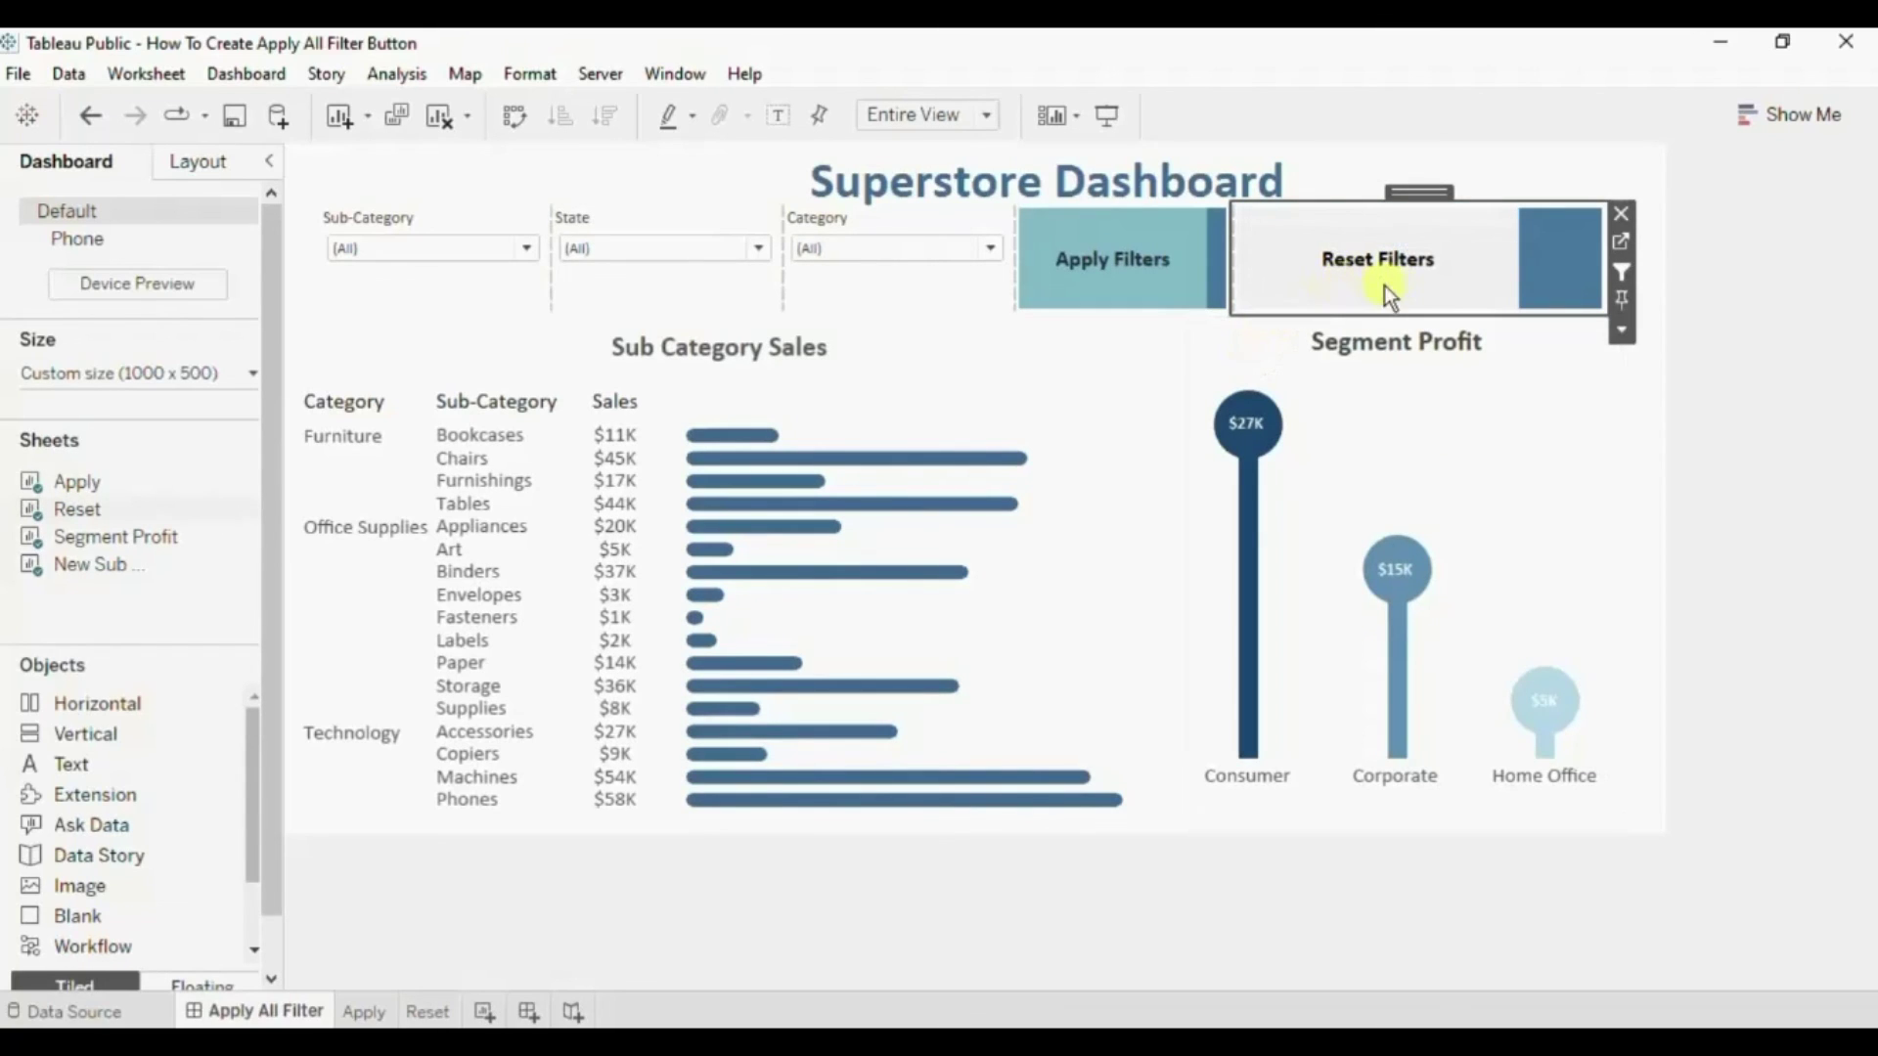